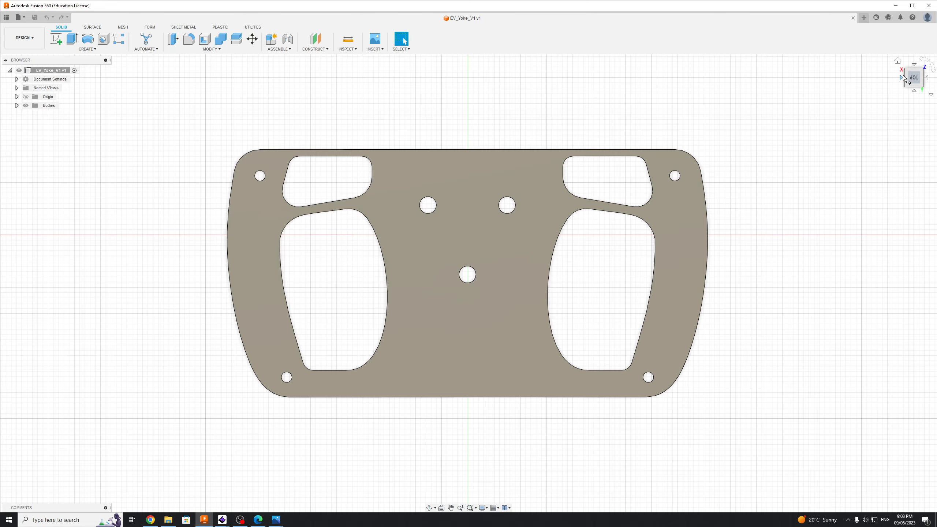
Examine the yoke plate in the home view and check the length of a vertical edge at its rounded corner.
{"action": "left_click", "coordinate": [897, 61]}
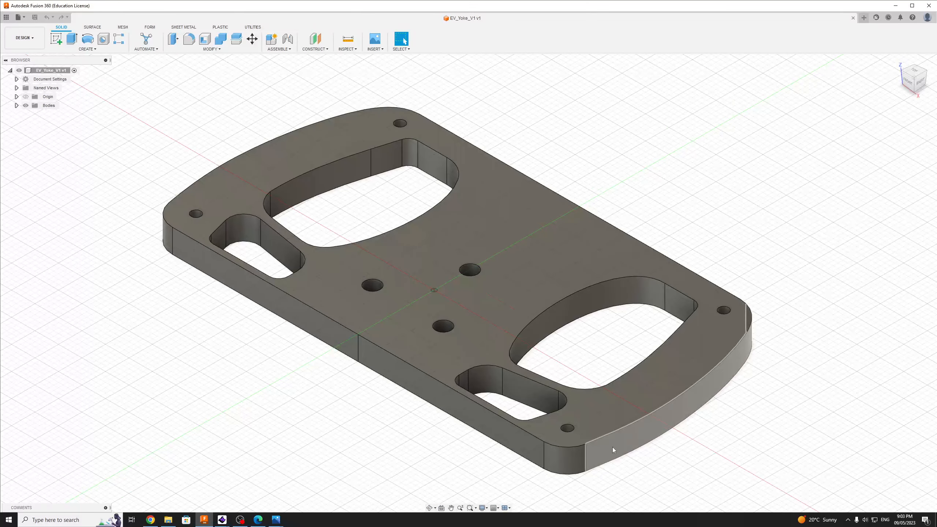
{"action": "left_click", "coordinate": [586, 455]}
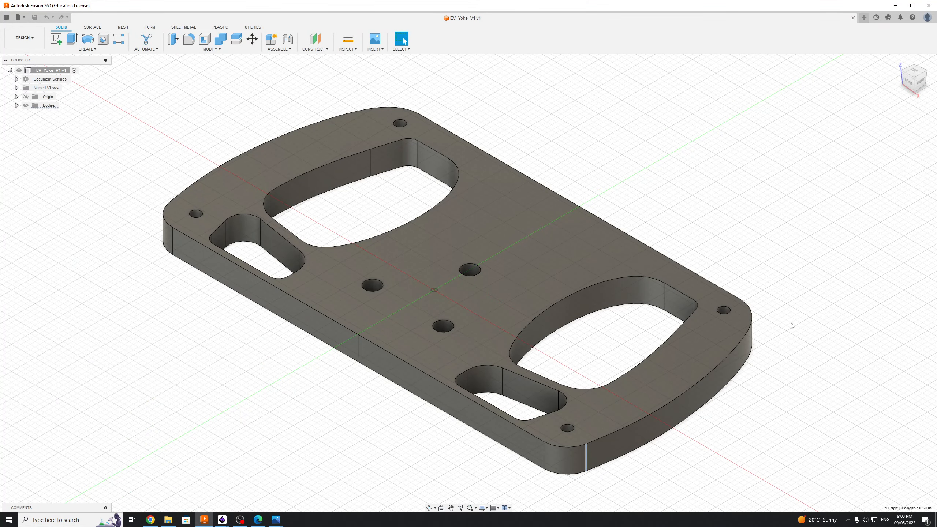
{"action": "left_click", "coordinate": [867, 240]}
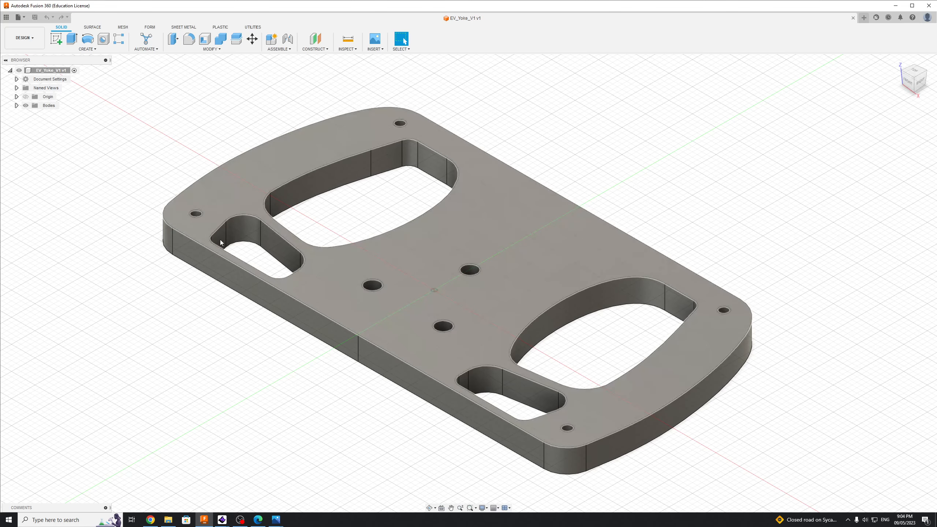
{"action": "scroll", "coordinate": [465, 316], "scroll_direction": "up", "scroll_amount": 2}
{"action": "scroll", "coordinate": [465, 316], "scroll_direction": "down", "scroll_amount": 3}
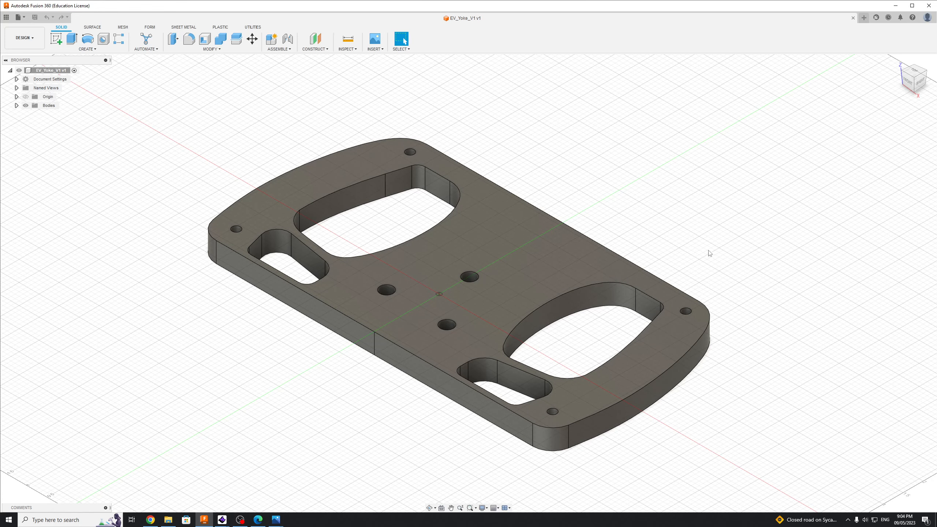
Try hiding Body1, look into the Origin folder, and show the body again.
{"action": "left_click", "coordinate": [17, 105]}
{"action": "right_click", "coordinate": [40, 115]}
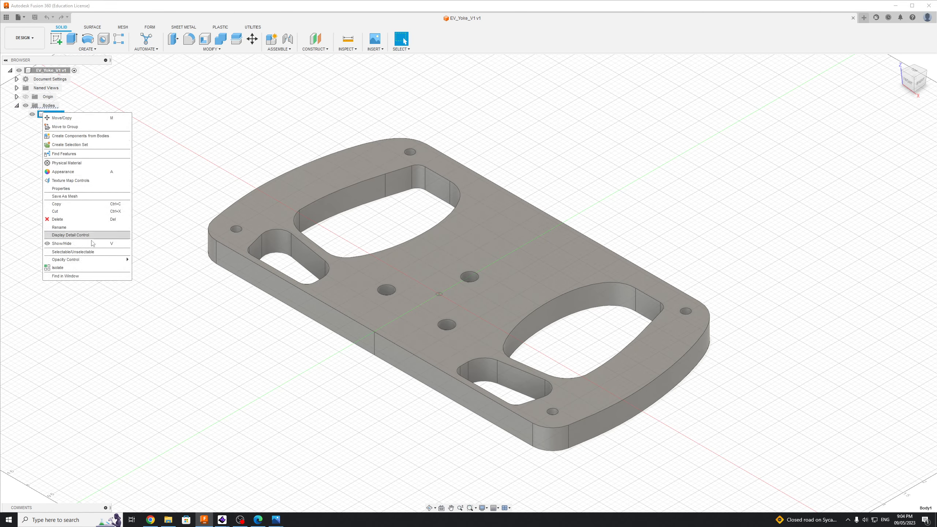
{"action": "left_click", "coordinate": [145, 282]}
{"action": "left_click", "coordinate": [649, 150]}
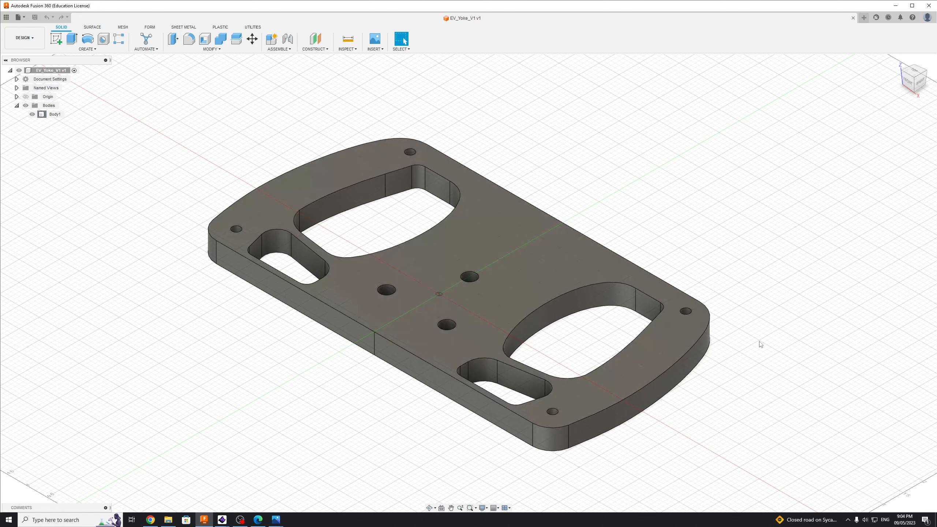
{"action": "left_click", "coordinate": [32, 114]}
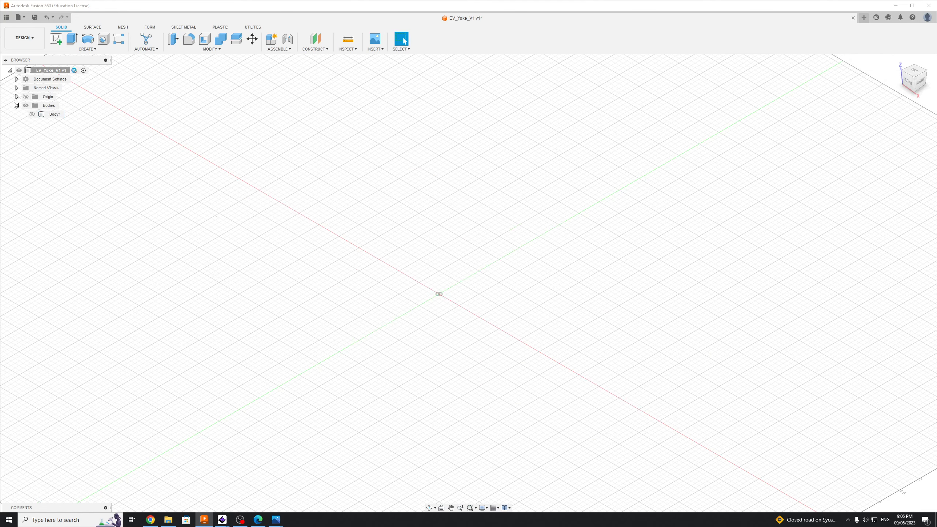
{"action": "left_click", "coordinate": [16, 105]}
{"action": "left_click", "coordinate": [16, 96]}
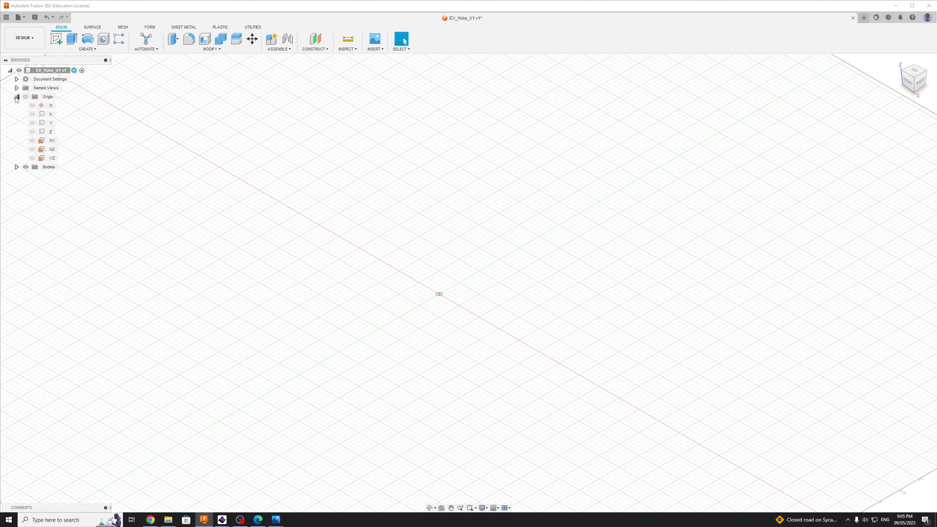
{"action": "left_click", "coordinate": [16, 96]}
{"action": "left_click", "coordinate": [16, 105]}
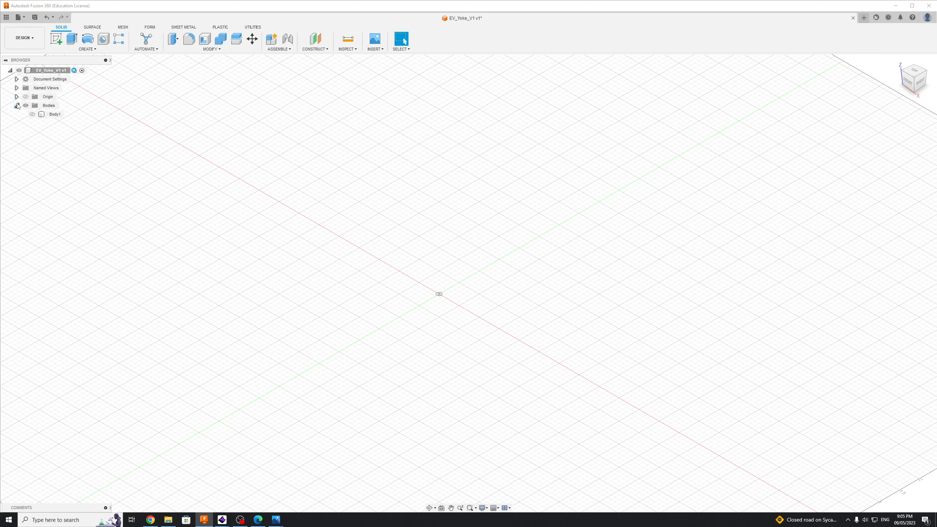
{"action": "left_click", "coordinate": [32, 114]}
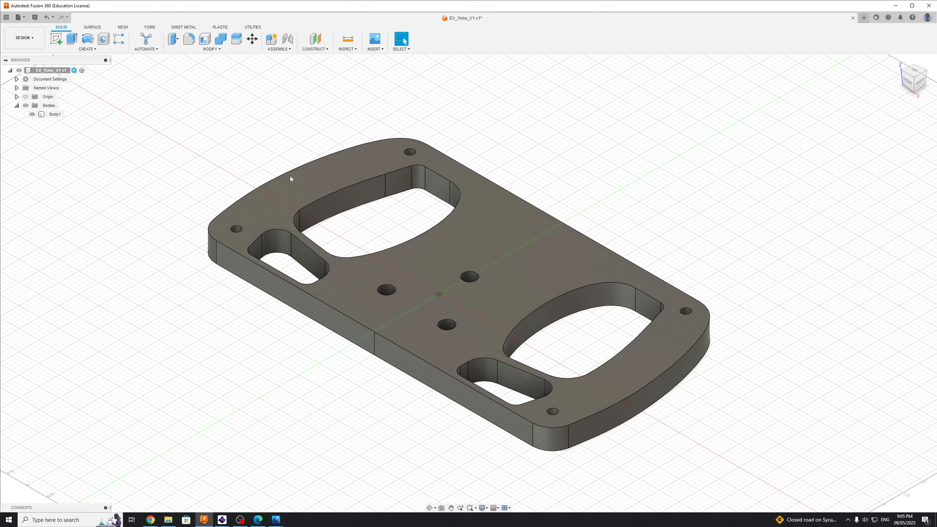
Extrude the yoke plate's top face upward by 0.25 in as a new component.
{"action": "left_click", "coordinate": [429, 239]}
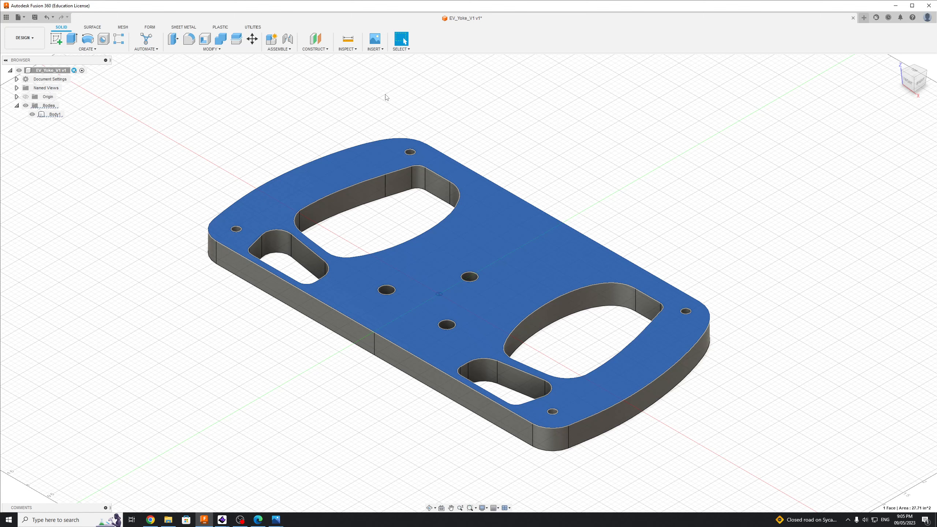
{"action": "left_click", "coordinate": [69, 38]}
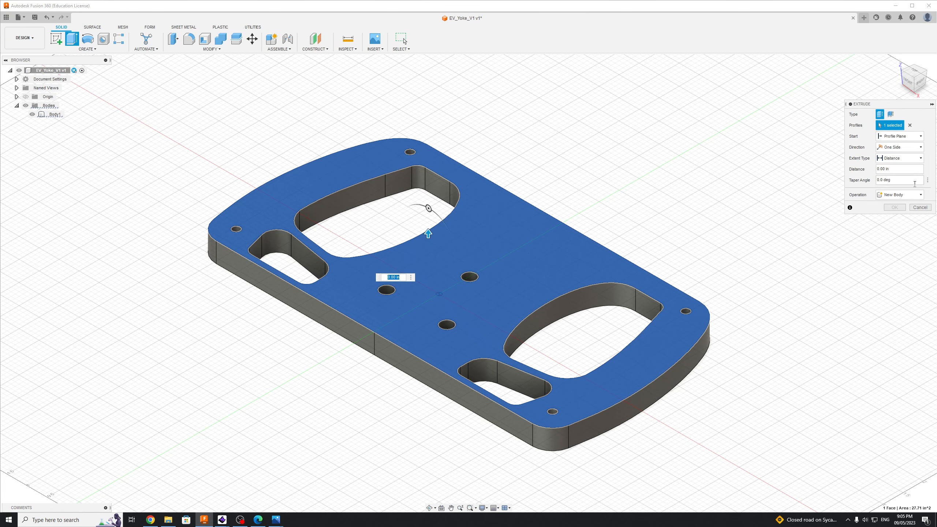
{"action": "left_click", "coordinate": [900, 194]}
{"action": "left_click", "coordinate": [896, 235]}
{"action": "left_click_drag", "start_coordinate": [428, 233], "coordinate": [427, 210]}
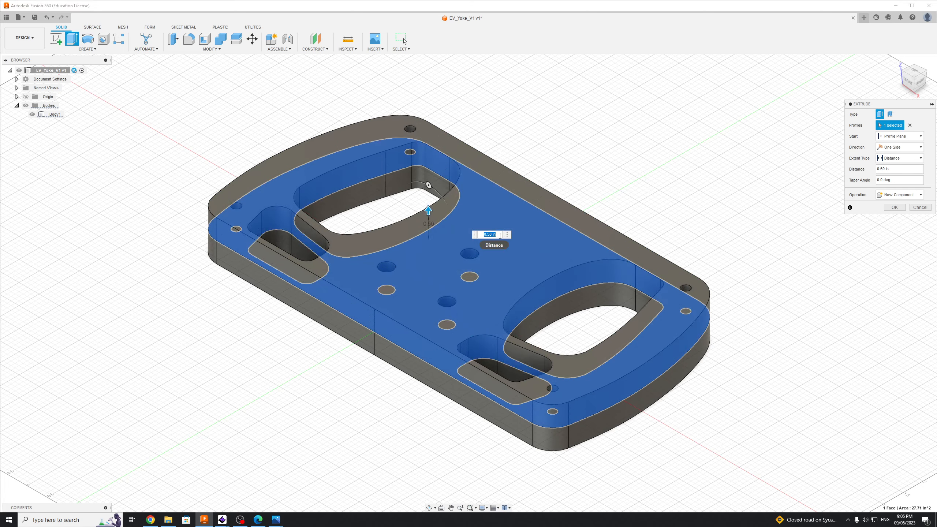
{"action": "type", "text": "0.25"}
{"action": "key", "text": "Return"}
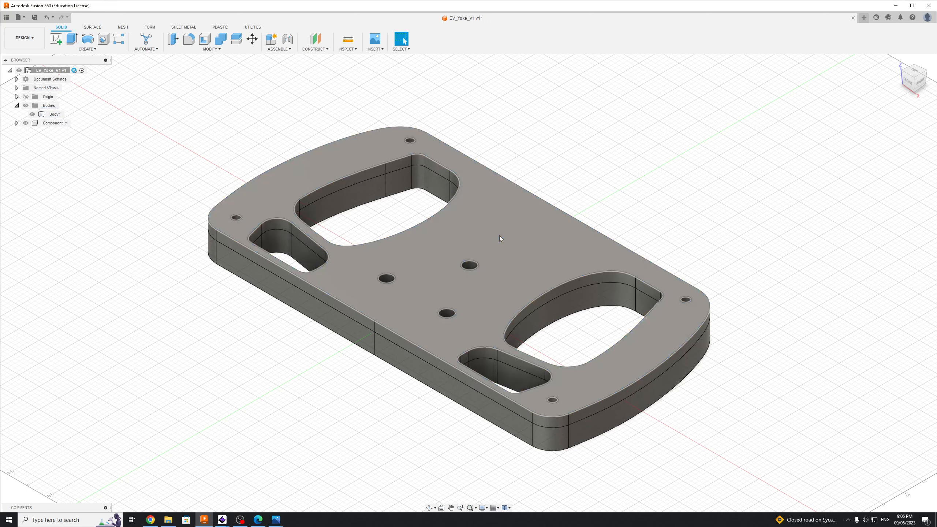
Hide the original Body1 and check the new plate component from the front.
{"action": "left_click", "coordinate": [33, 114]}
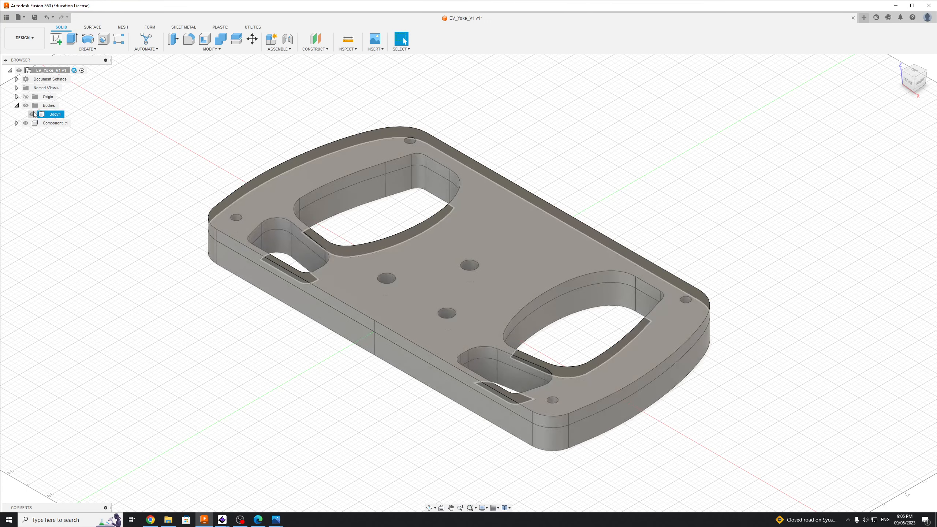
{"action": "left_click", "coordinate": [32, 115]}
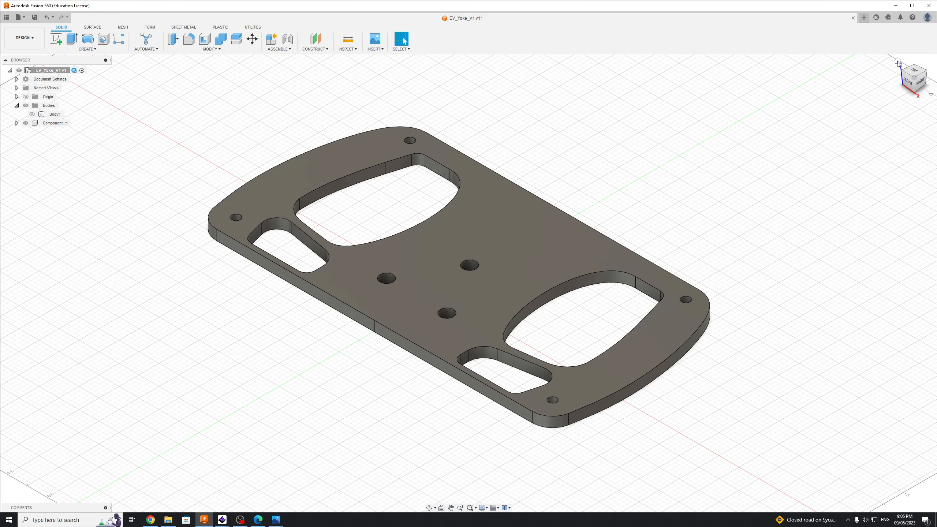
{"action": "left_click", "coordinate": [898, 62]}
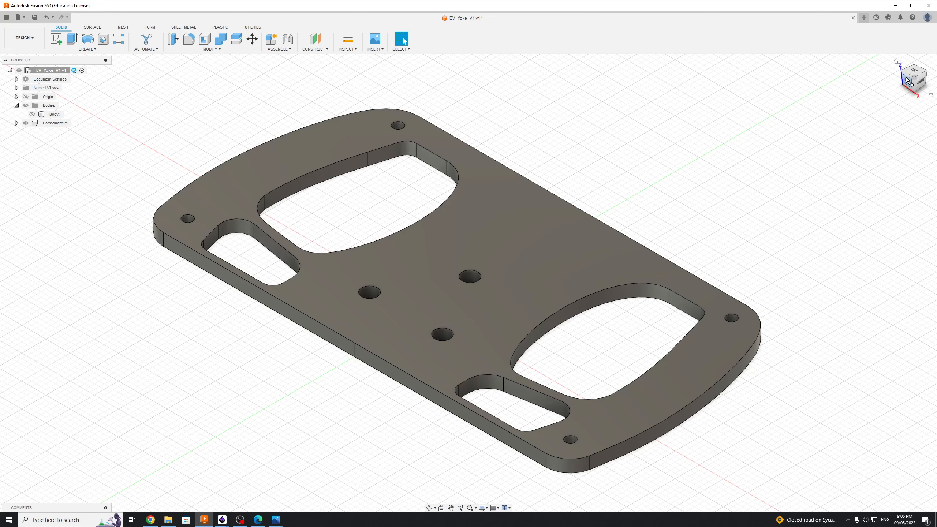
{"action": "left_click", "coordinate": [904, 79]}
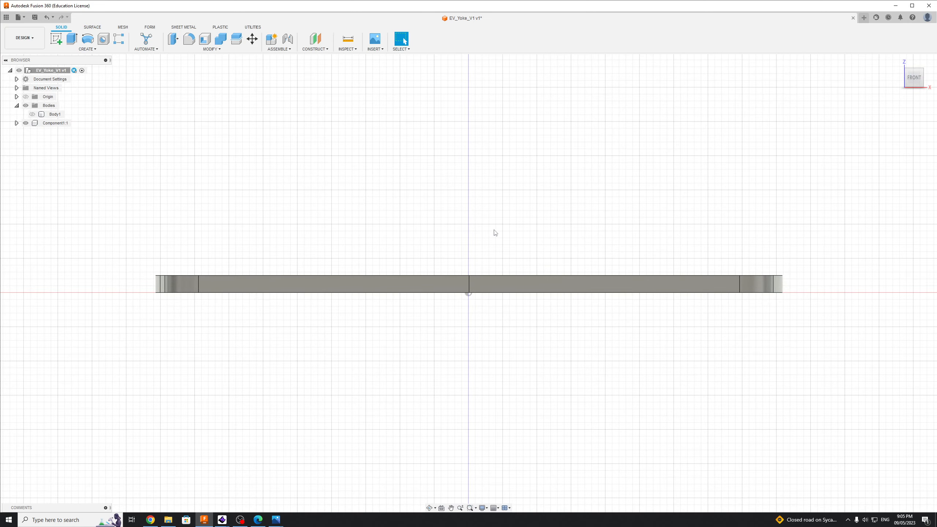
{"action": "left_click", "coordinate": [896, 61]}
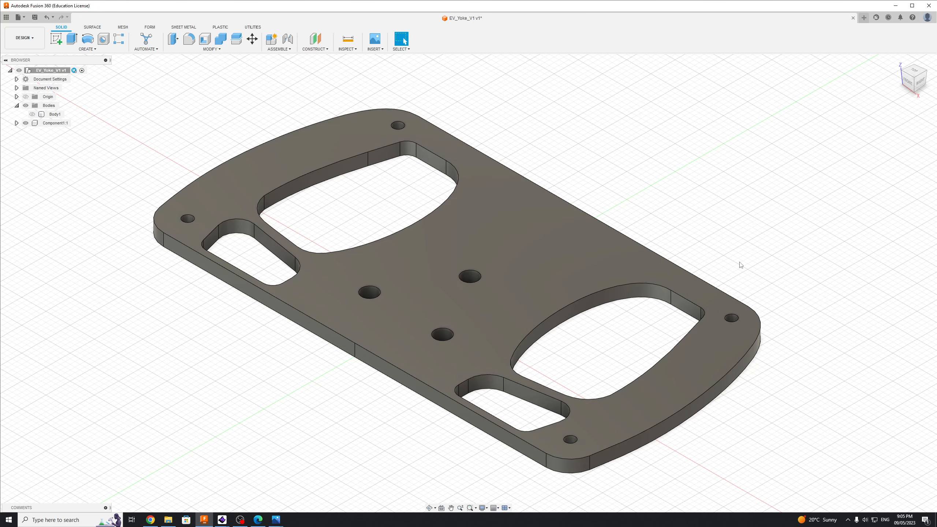
Examine the new plate component from above, from its underside and from an isometric angle, including turned half around.
{"action": "left_click", "coordinate": [915, 72]}
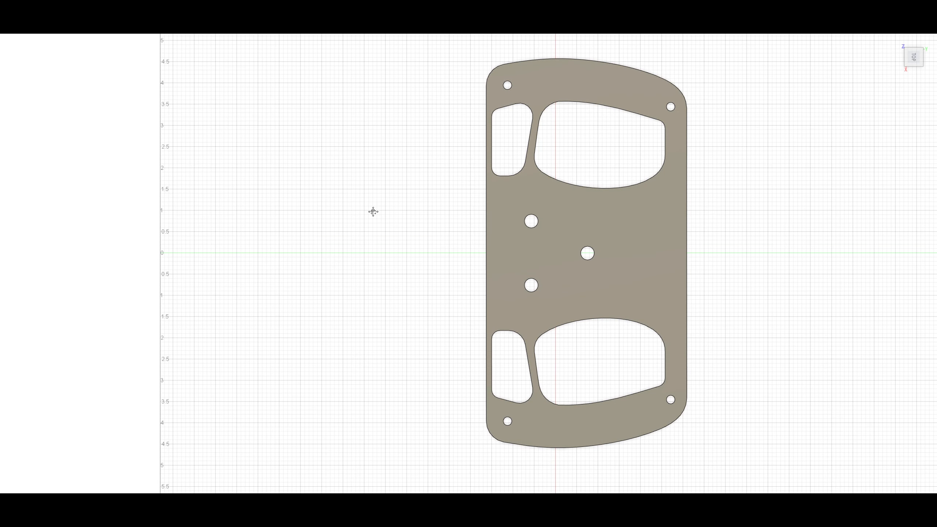
{"action": "middle_click_drag", "start_coordinate": [374, 212], "coordinate": [176, 184]}
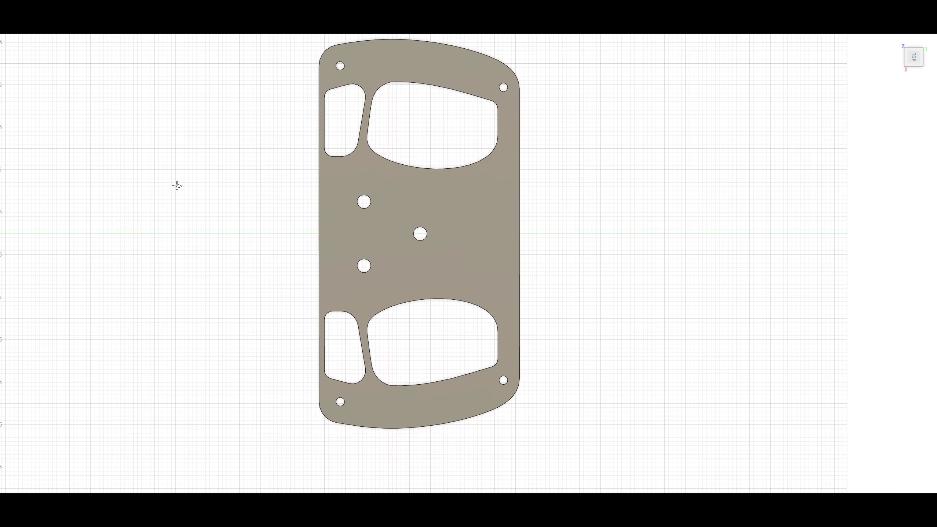
{"action": "scroll", "coordinate": [320, 215], "scroll_direction": "down", "scroll_amount": 2}
{"action": "left_click", "coordinate": [899, 41]}
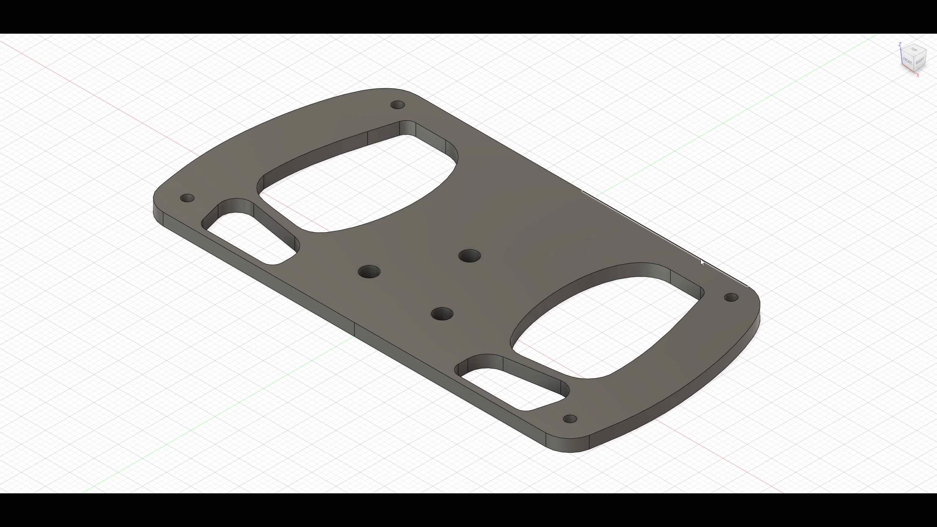
{"action": "middle_click_drag", "start_coordinate": [424, 263], "coordinate": [426, 216]}
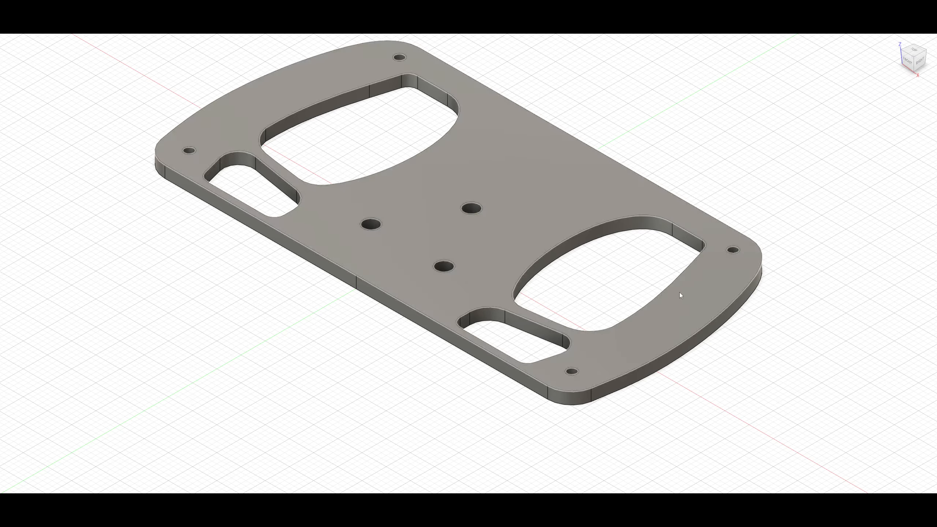
{"action": "middle_click_drag", "start_coordinate": [591, 349], "coordinate": [591, 293]}
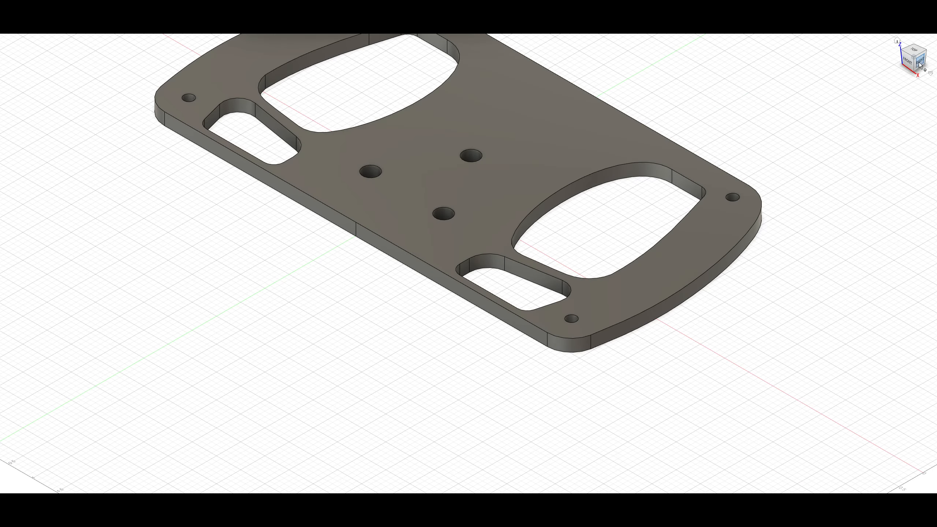
{"action": "left_click", "coordinate": [917, 70]}
{"action": "left_click", "coordinate": [919, 58]}
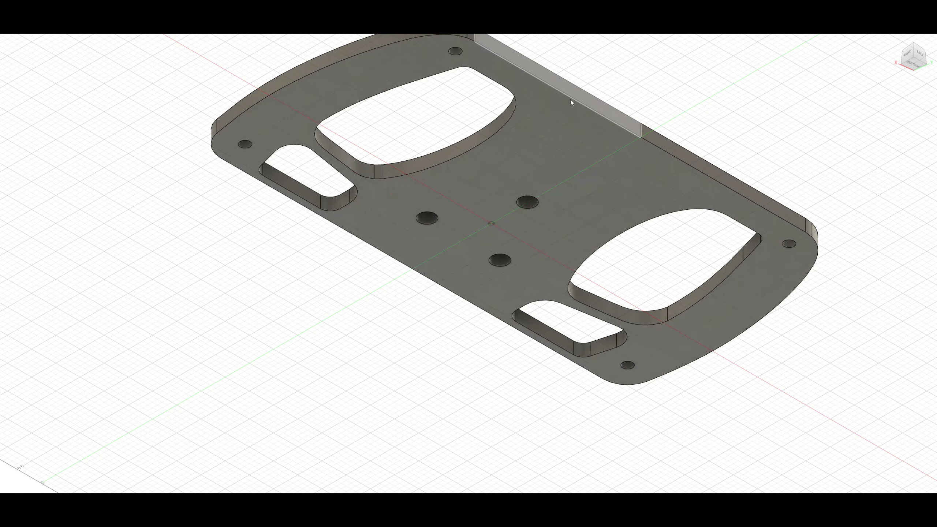
{"action": "middle_click_drag", "start_coordinate": [573, 109], "coordinate": [578, 196]}
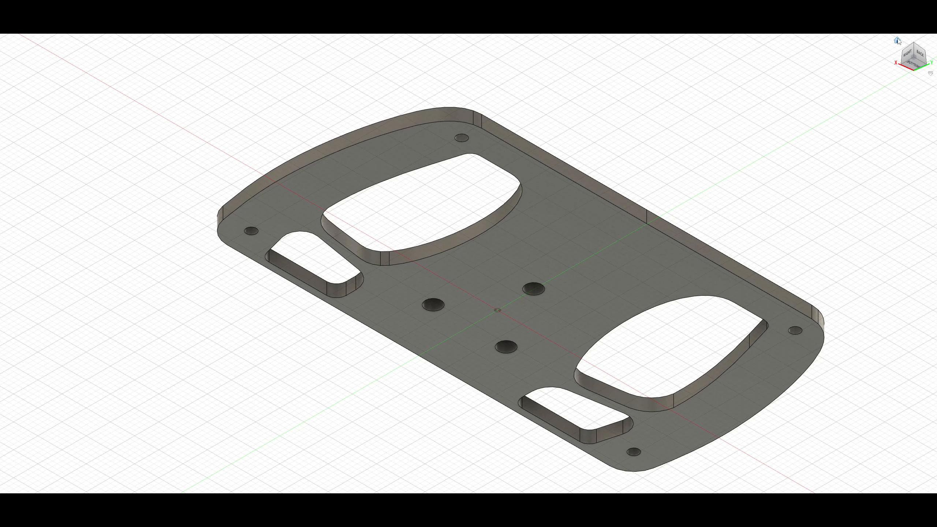
{"action": "left_click", "coordinate": [895, 40]}
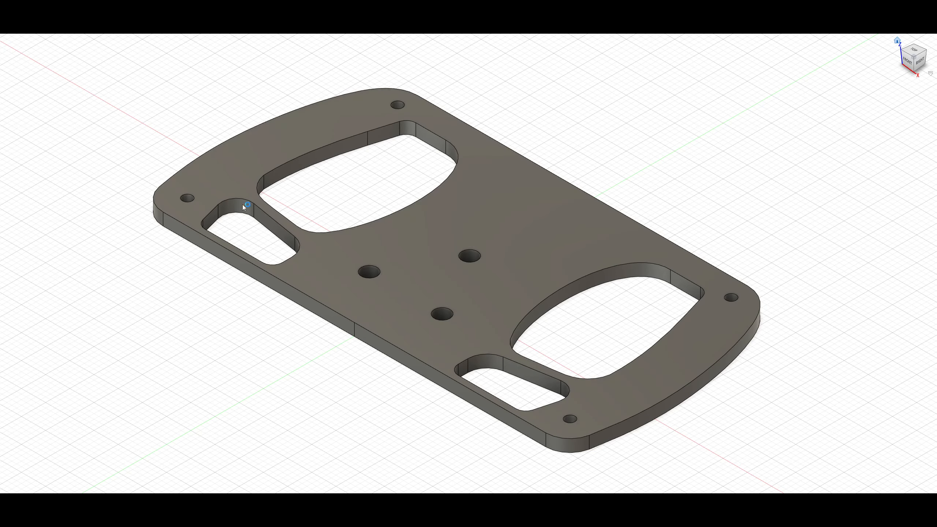
{"action": "left_click_drag", "start_coordinate": [928, 55], "coordinate": [860, 129]}
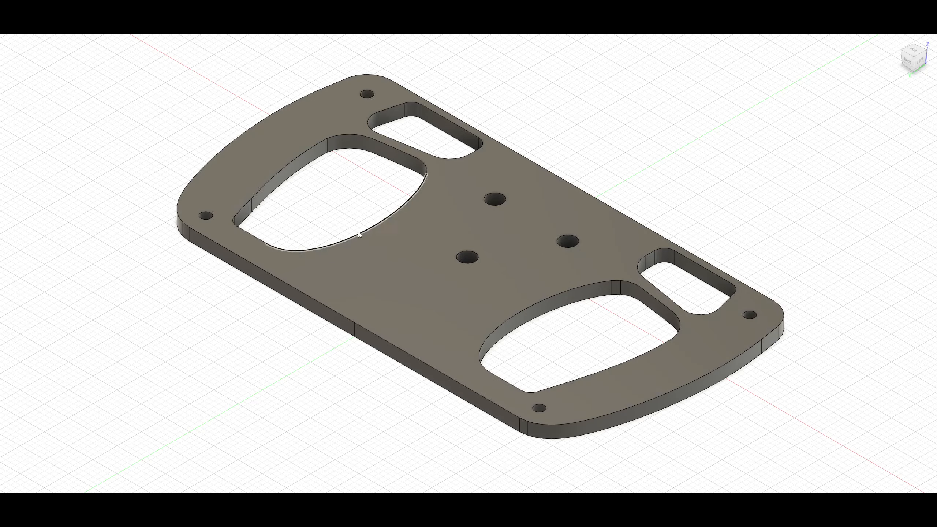
{"action": "left_click", "coordinate": [907, 55]}
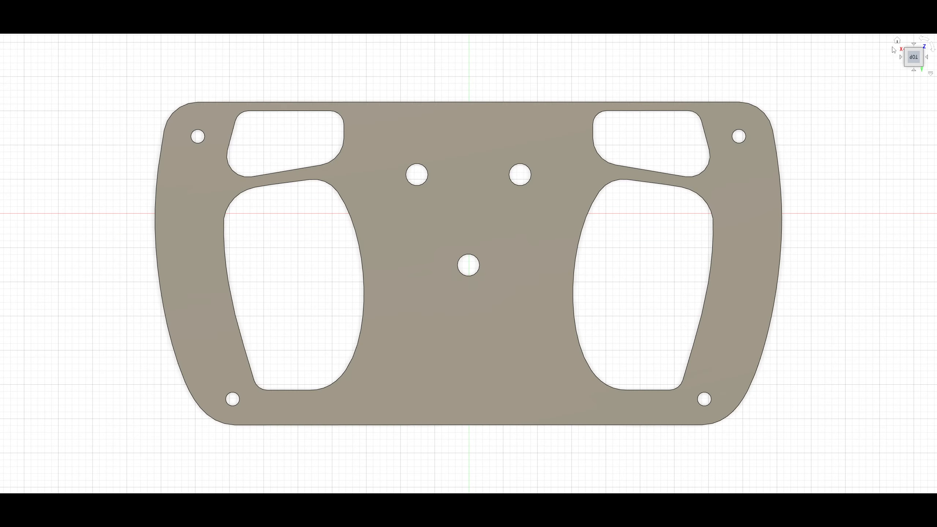
{"action": "left_click", "coordinate": [895, 42]}
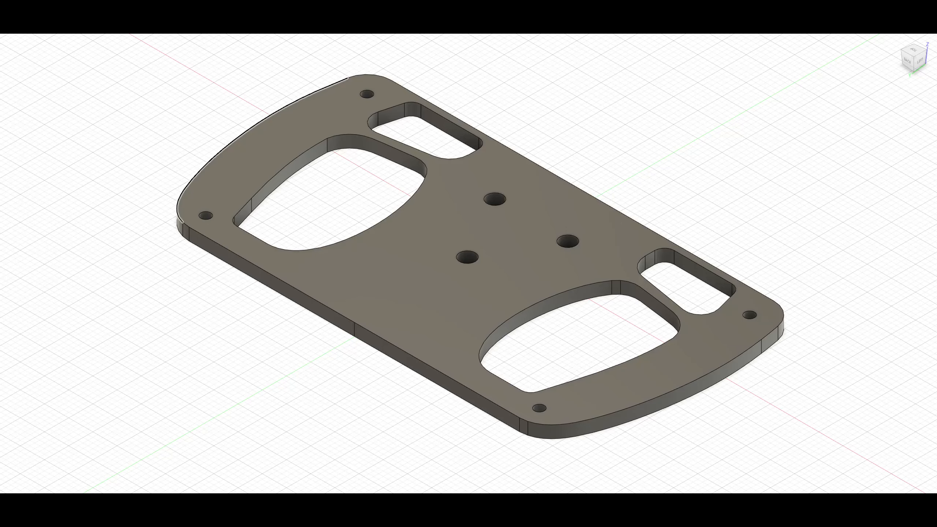
Start a sketch on the top face of the new plate component.
{"action": "left_click", "coordinate": [477, 311]}
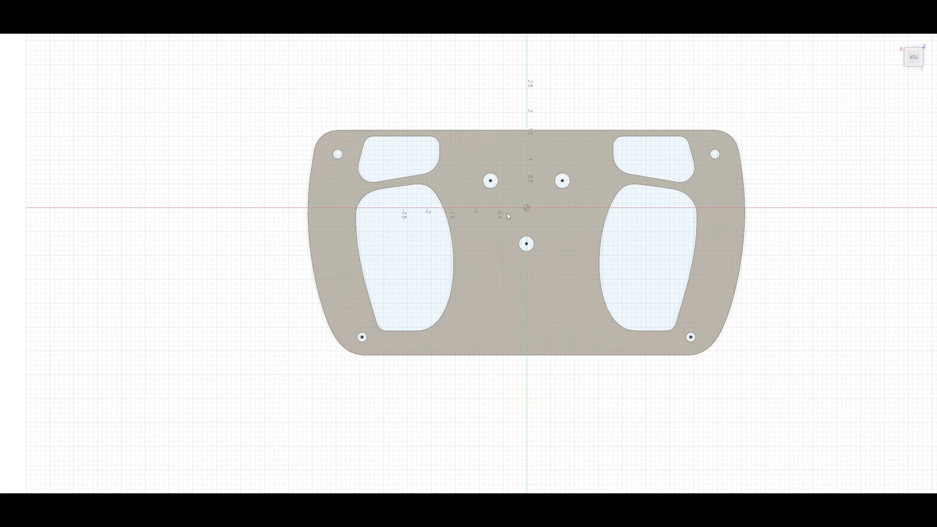
{"action": "scroll", "coordinate": [491, 242], "scroll_direction": "up", "scroll_amount": 3}
{"action": "middle_click_drag", "start_coordinate": [538, 196], "coordinate": [483, 199]}
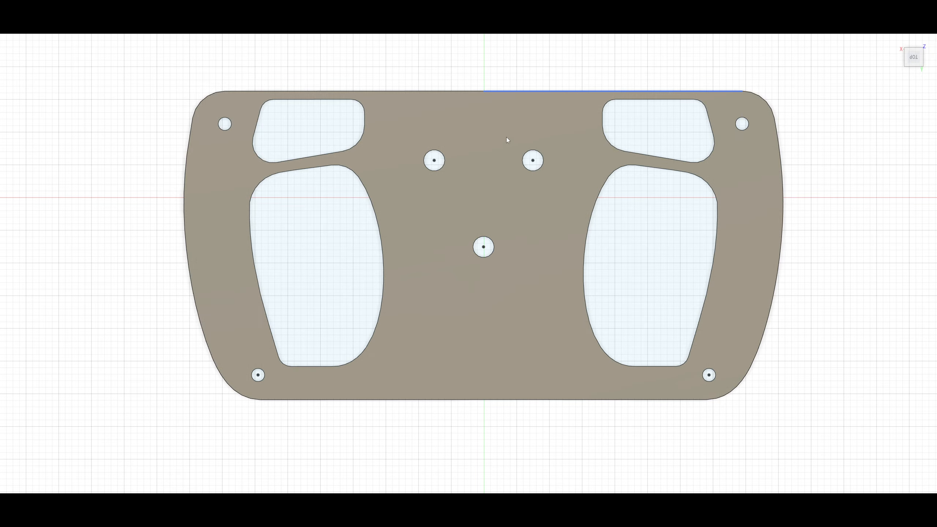
Examine the curved grip piece from above and in the home view.
{"action": "left_click", "coordinate": [897, 40]}
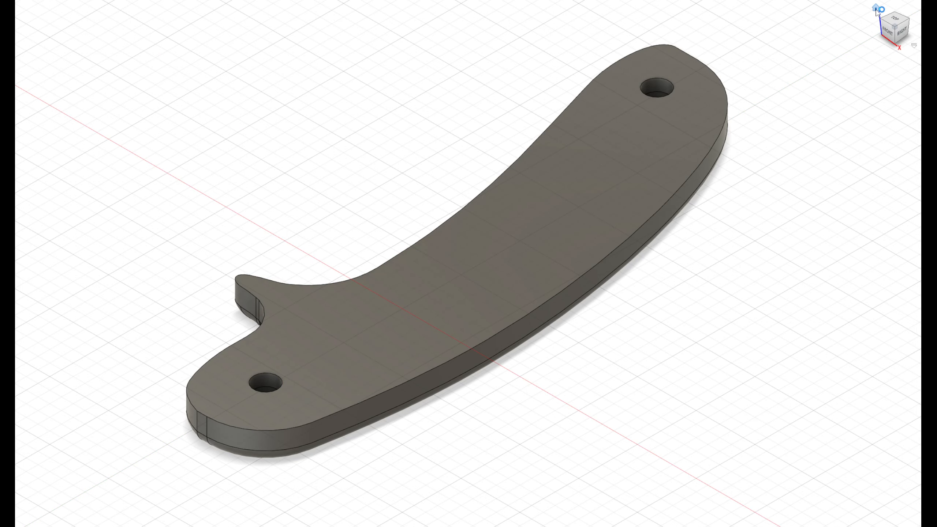
{"action": "left_click", "coordinate": [896, 22]}
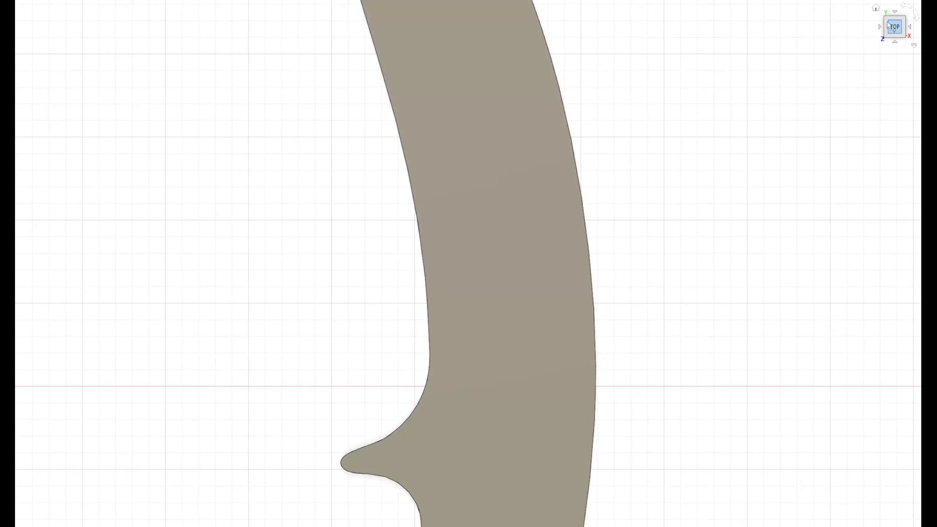
{"action": "left_click", "coordinate": [876, 8]}
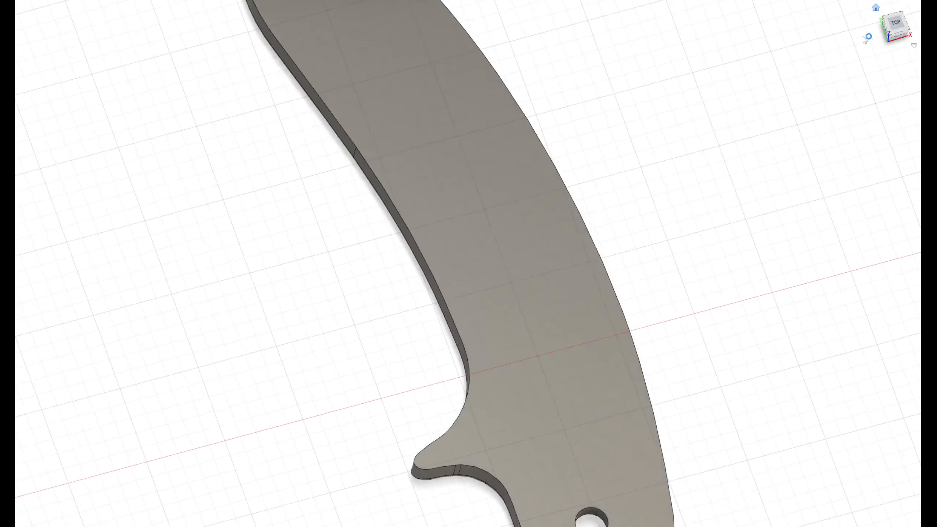
Examine the curved grip piece from its underside, including the counterbored holes and rounded edges, and return to the home view.
{"action": "scroll", "coordinate": [630, 218], "scroll_direction": "down", "scroll_amount": 2}
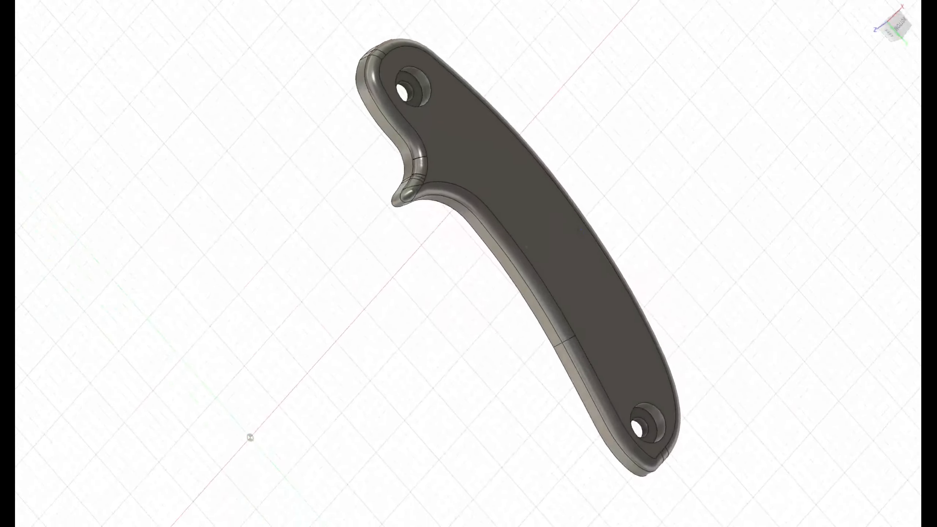
{"action": "middle_click_drag", "start_coordinate": [581, 229], "coordinate": [536, 232], "text": "shift"}
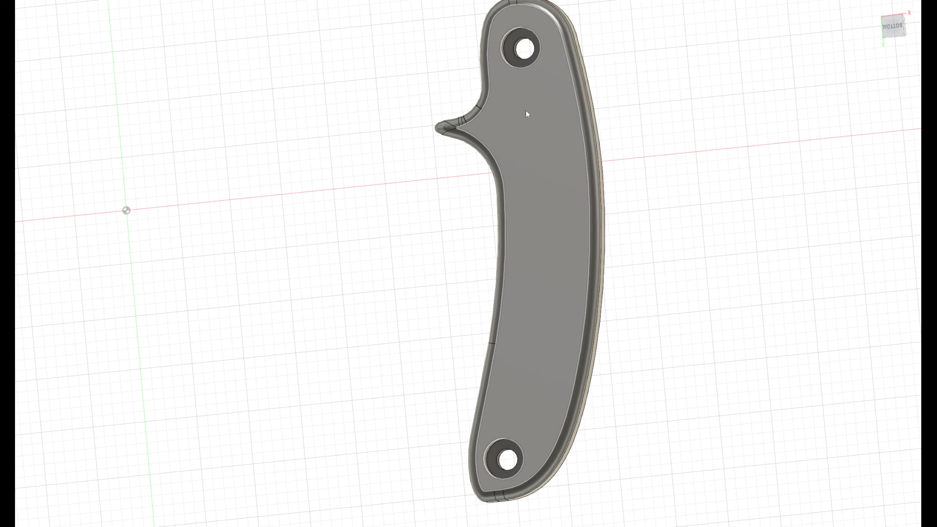
{"action": "scroll", "coordinate": [535, 119], "scroll_direction": "down", "scroll_amount": 2}
{"action": "left_click", "coordinate": [876, 9]}
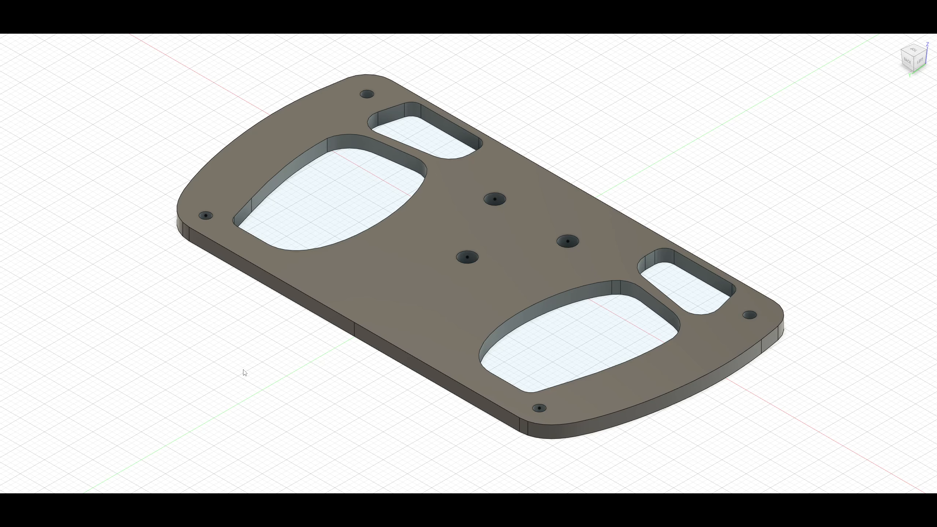
Examine the yoke base plate in the home view and from other isometric corners.
{"action": "scroll", "coordinate": [243, 372], "scroll_direction": "down", "scroll_amount": 4}
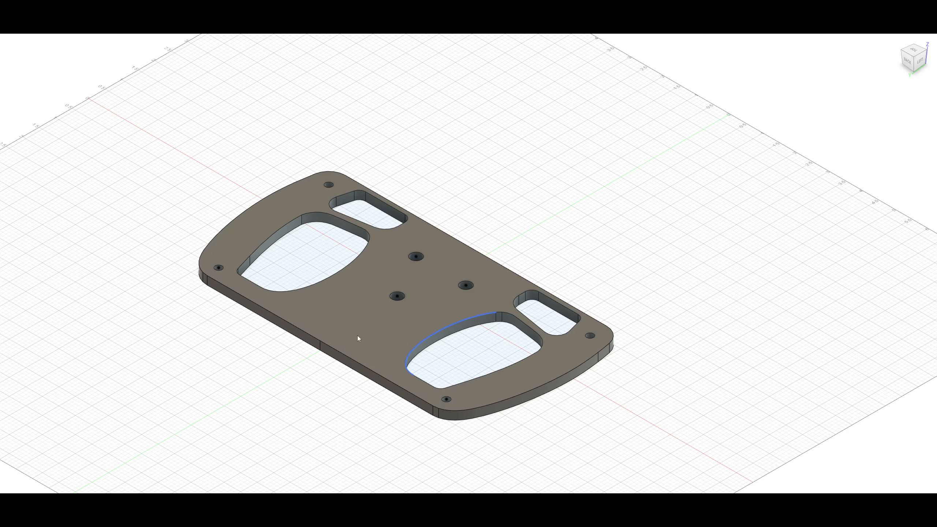
{"action": "scroll", "coordinate": [357, 338], "scroll_direction": "down", "scroll_amount": 3}
{"action": "left_click", "coordinate": [897, 40]}
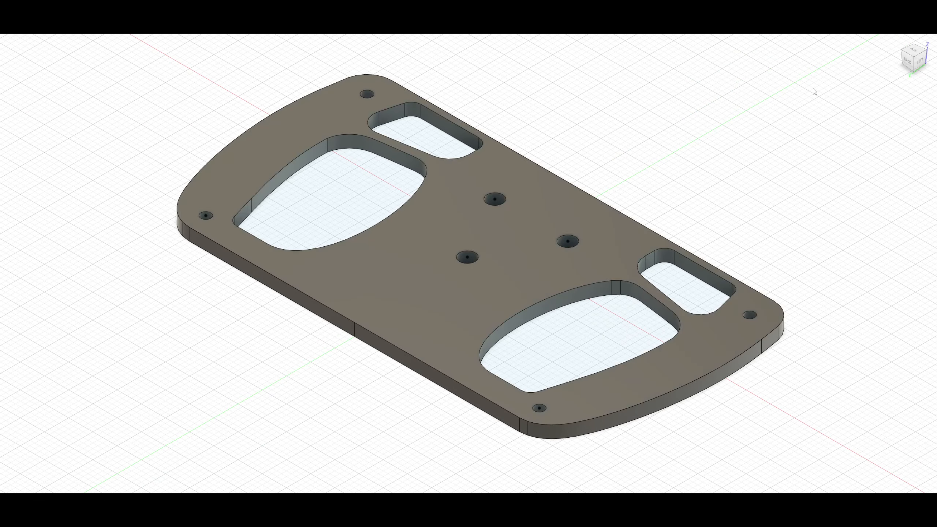
{"action": "left_click", "coordinate": [901, 50]}
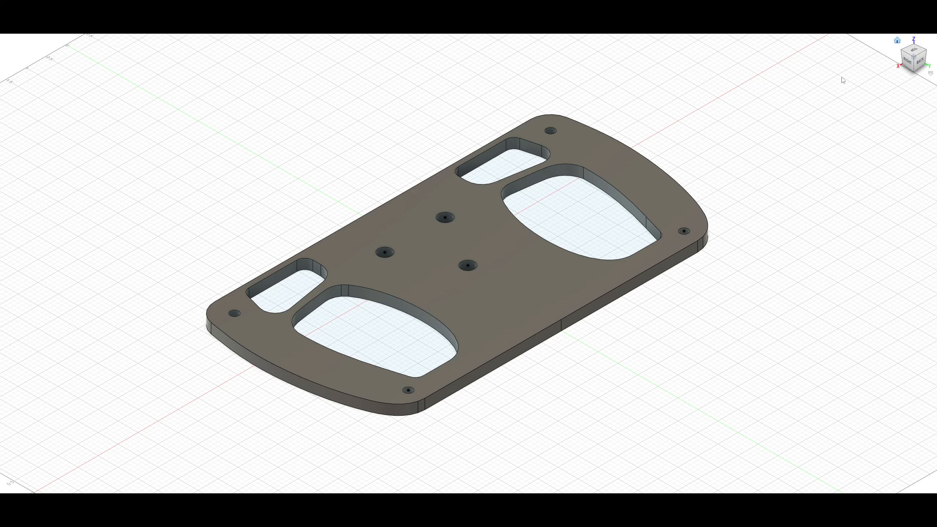
{"action": "left_click", "coordinate": [897, 41]}
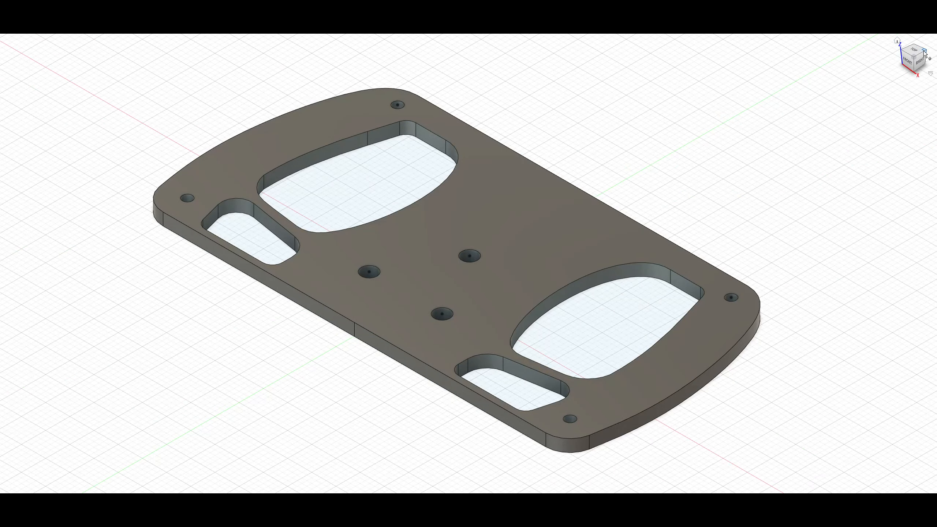
{"action": "left_click", "coordinate": [924, 53]}
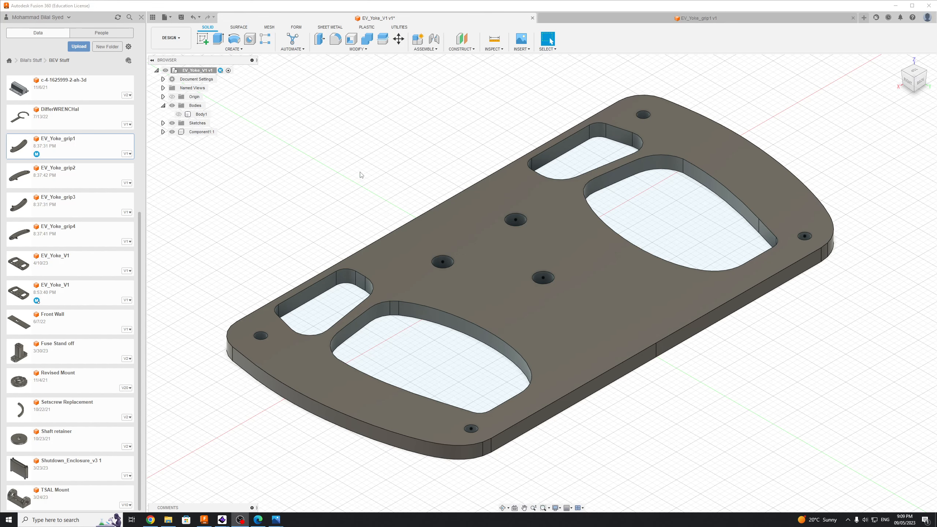
Insert EV_Yoke_grip1 into the current design and accept its default placement after checking it from the right side.
{"action": "right_click", "coordinate": [67, 154]}
{"action": "right_click", "coordinate": [71, 143]}
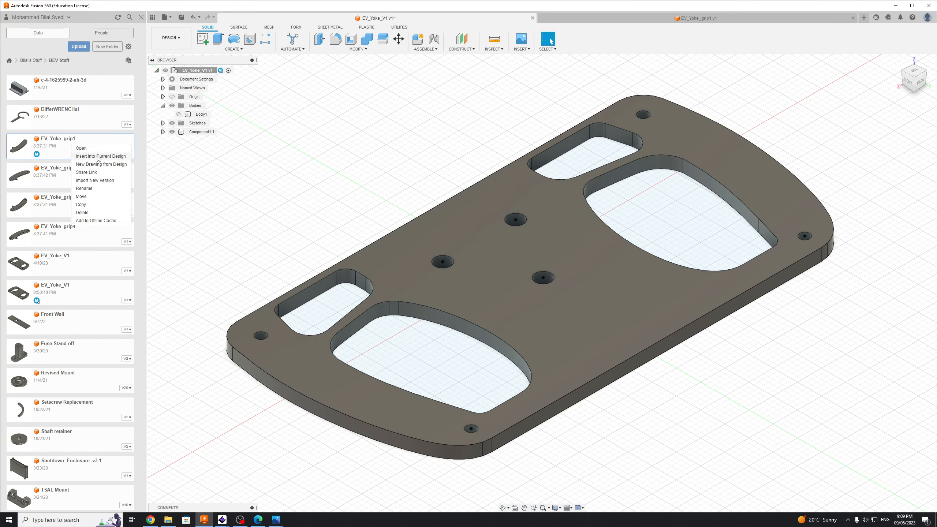
{"action": "left_click", "coordinate": [99, 157]}
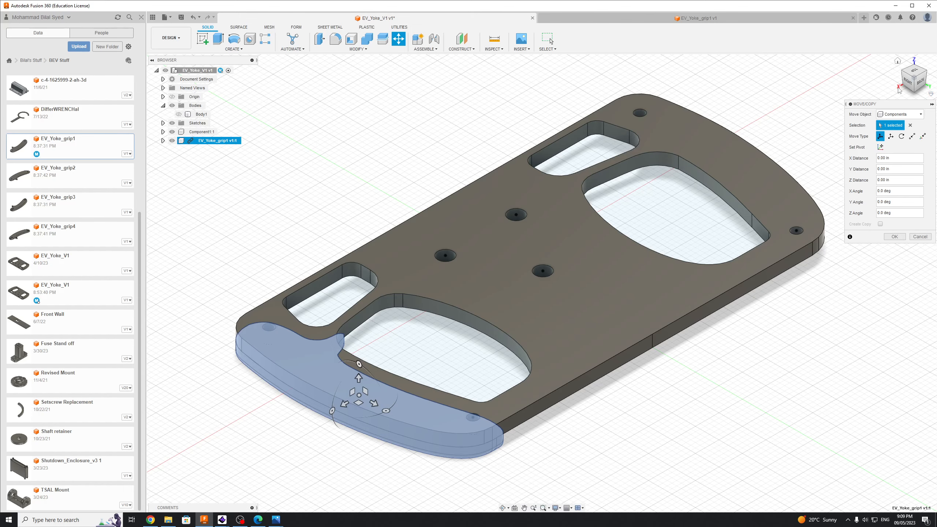
{"action": "left_click", "coordinate": [908, 82]}
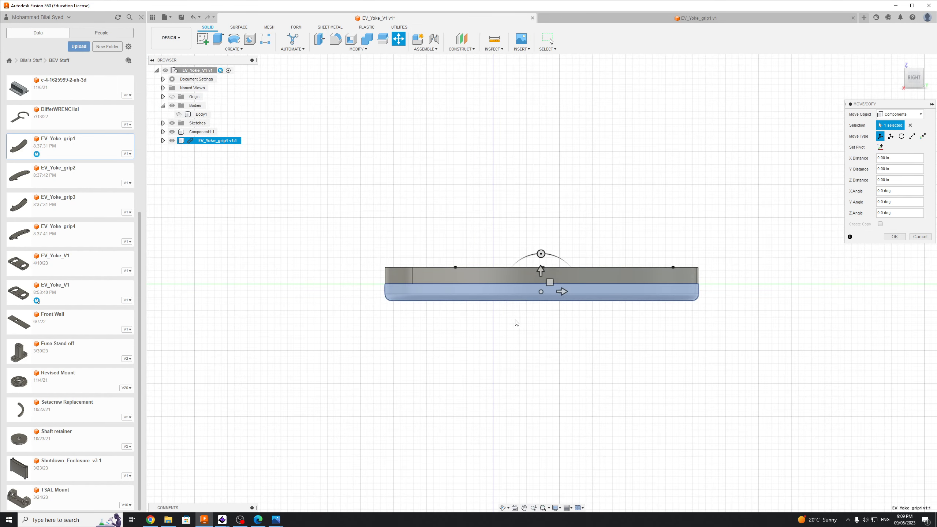
{"action": "scroll", "coordinate": [511, 306], "scroll_direction": "up", "scroll_amount": 5}
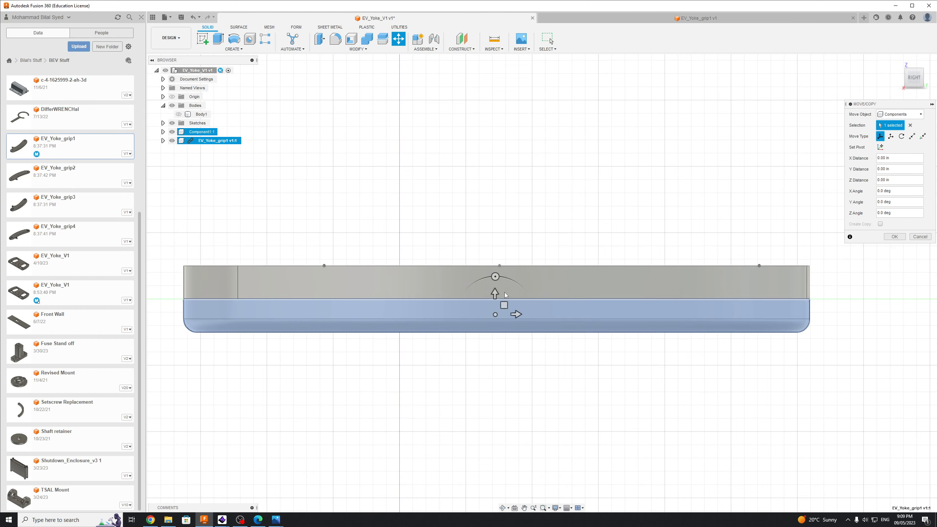
{"action": "mouse_move", "coordinate": [494, 294]}
{"action": "left_mouse_down"}
{"action": "mouse_move", "coordinate": [496, 305]}
{"action": "mouse_move", "coordinate": [495, 295]}
{"action": "left_mouse_up"}
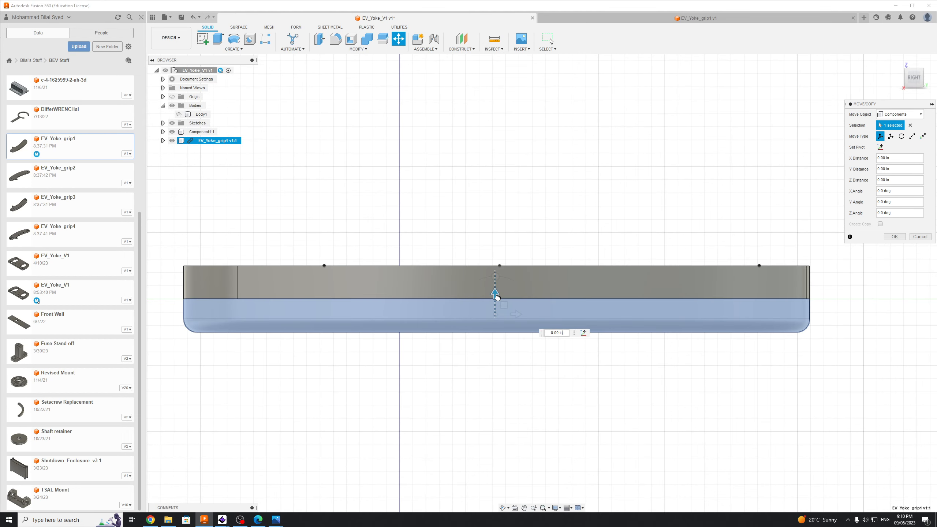
{"action": "left_click", "coordinate": [893, 237]}
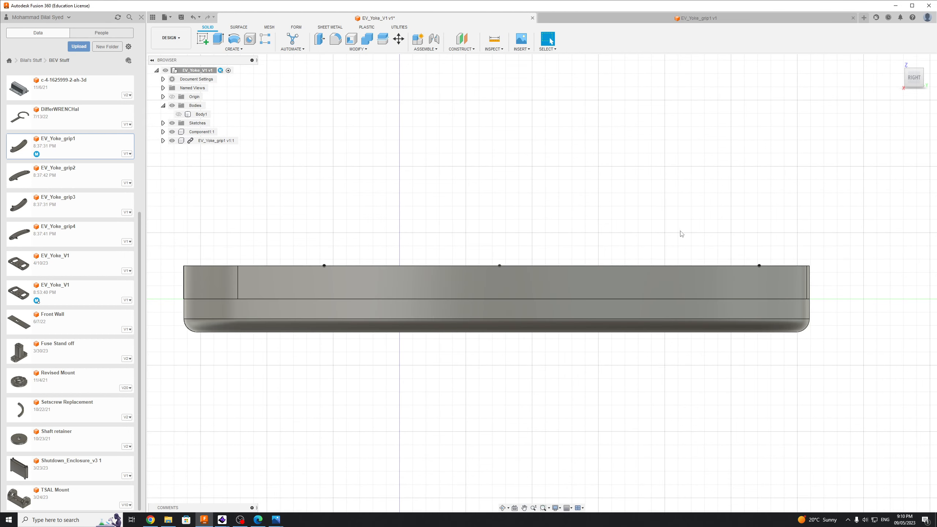
View the assembly from below and delete the inserted grip component.
{"action": "left_click", "coordinate": [906, 89]}
{"action": "scroll", "coordinate": [782, 113], "scroll_direction": "down", "scroll_amount": 3}
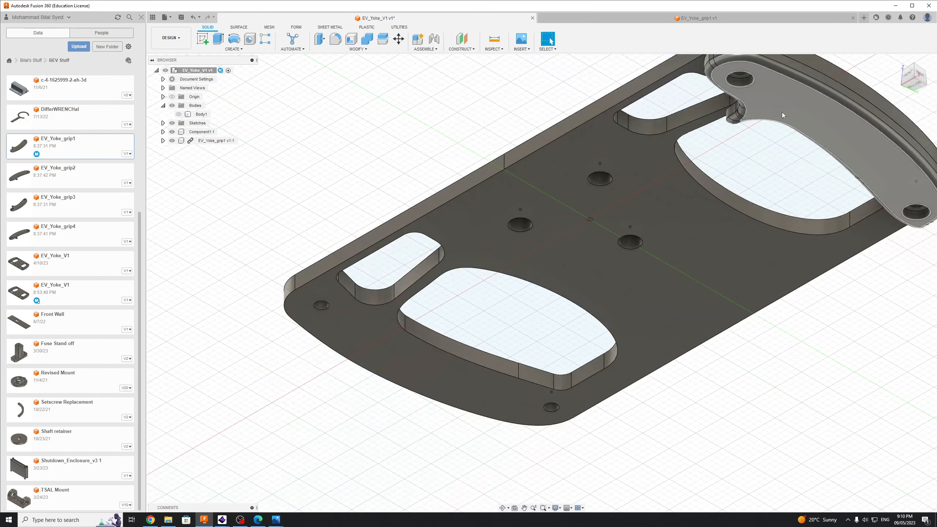
{"action": "scroll", "coordinate": [769, 200], "scroll_direction": "up", "scroll_amount": 2}
{"action": "left_click", "coordinate": [768, 199]}
{"action": "key", "text": "Delete"}
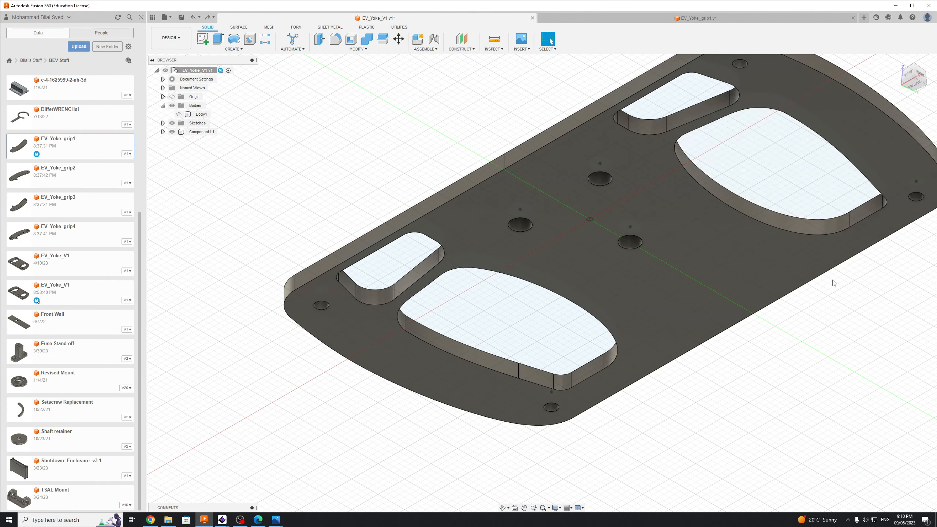
Insert EV_Yoke_grip1 into the current design again and rotate it -180 degrees about the Y axis.
{"action": "right_click", "coordinate": [201, 132]}
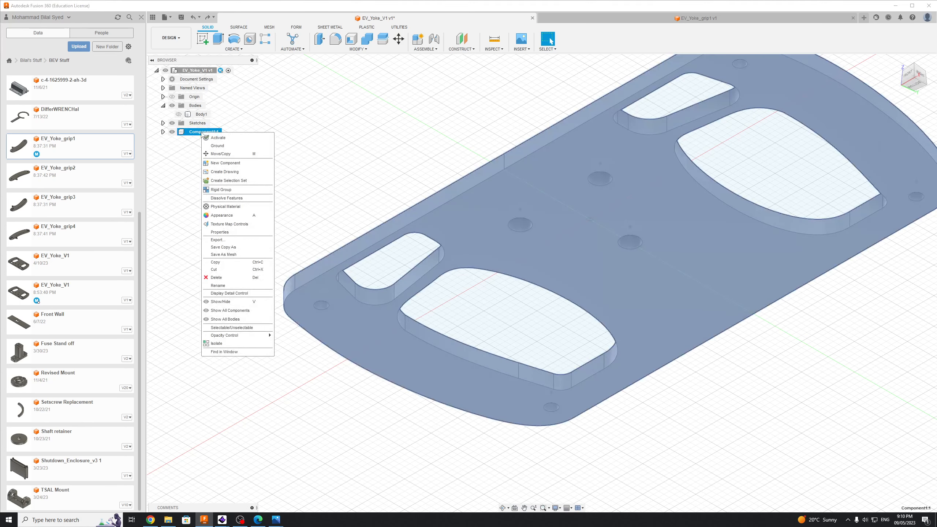
{"action": "key", "text": "Escape"}
{"action": "right_click", "coordinate": [73, 149]}
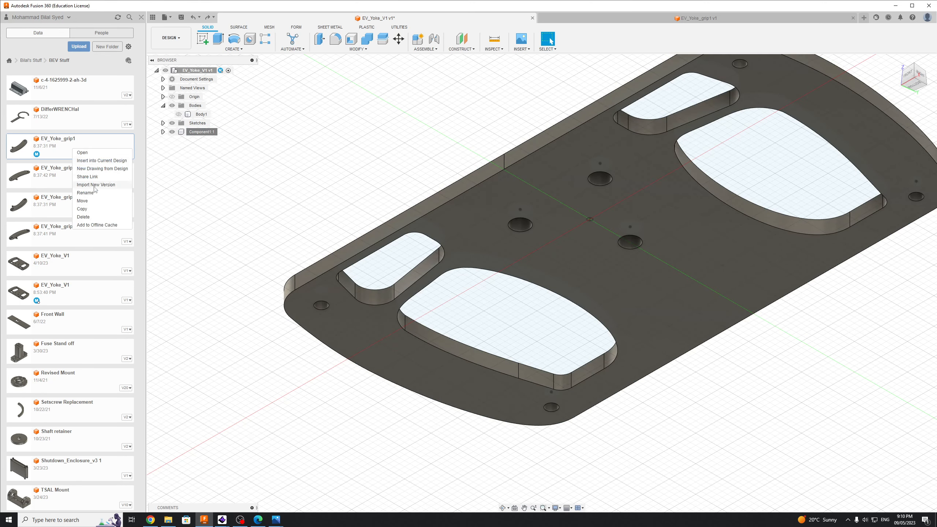
{"action": "left_click", "coordinate": [101, 161]}
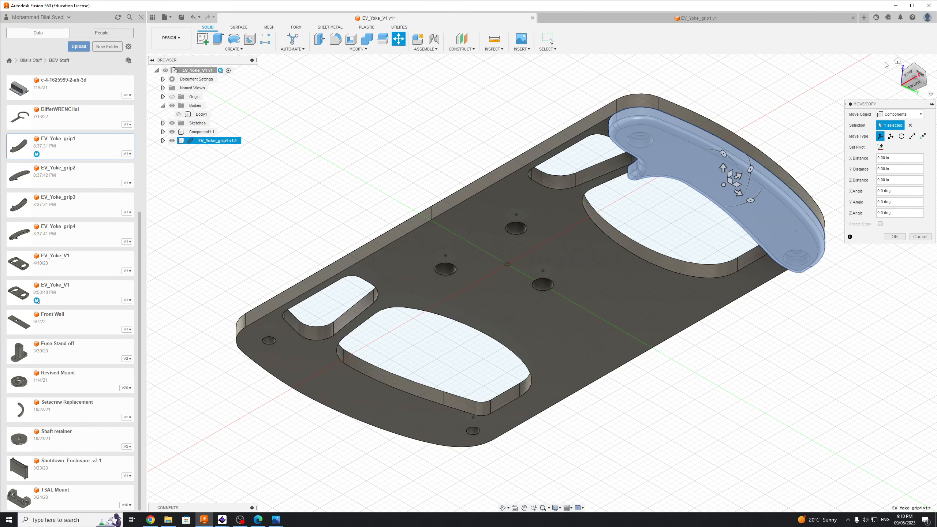
{"action": "left_click", "coordinate": [897, 64]}
{"action": "left_click_drag", "start_coordinate": [896, 65], "coordinate": [498, 328]}
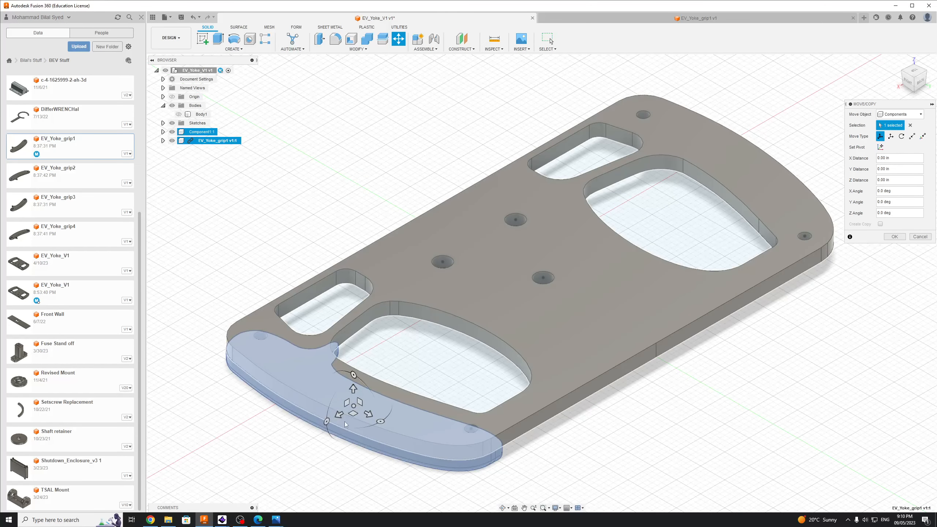
{"action": "left_click_drag", "start_coordinate": [326, 421], "coordinate": [388, 387]}
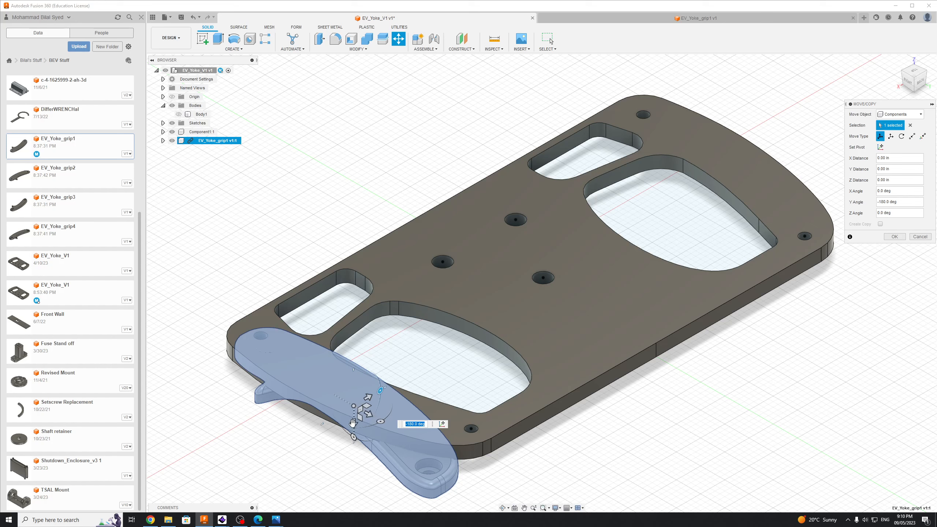
Move the flipped grip onto the plate's top face with a Z distance of -0.485 in and accept the placement.
{"action": "left_click_drag", "start_coordinate": [352, 424], "coordinate": [425, 401]}
{"action": "mouse_move", "coordinate": [424, 401]}
{"action": "left_mouse_down"}
{"action": "mouse_move", "coordinate": [424, 442]}
{"action": "mouse_move", "coordinate": [422, 408]}
{"action": "left_mouse_up"}
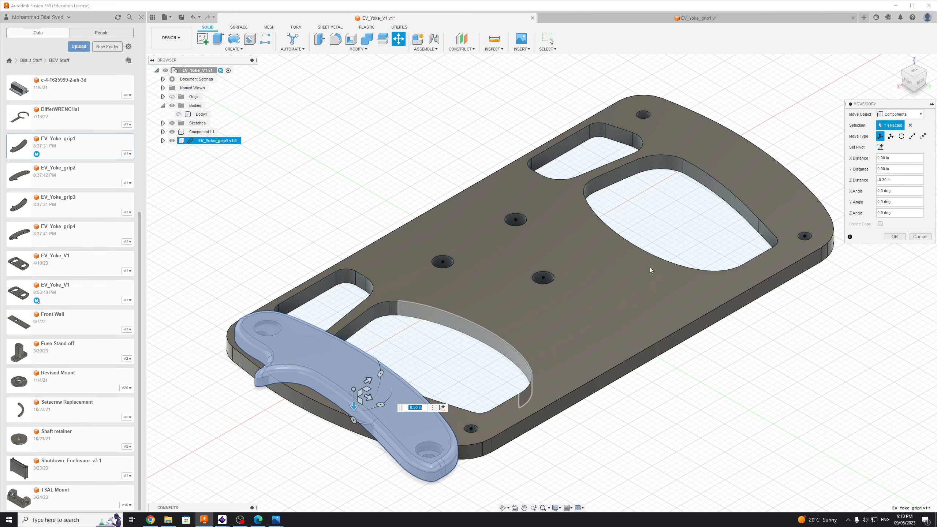
{"action": "left_click", "coordinate": [908, 82]}
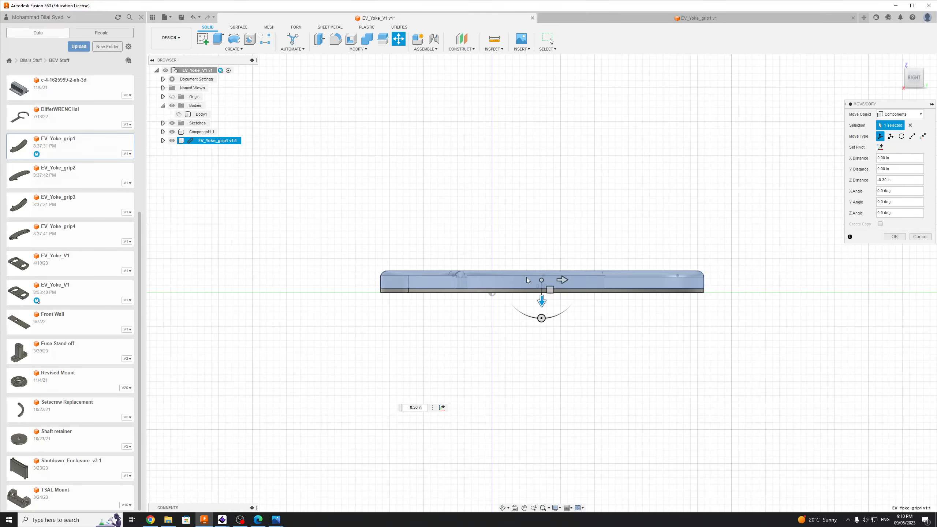
{"action": "scroll", "coordinate": [527, 280], "scroll_direction": "up", "scroll_amount": 4}
{"action": "left_click_drag", "start_coordinate": [551, 301], "coordinate": [554, 281]}
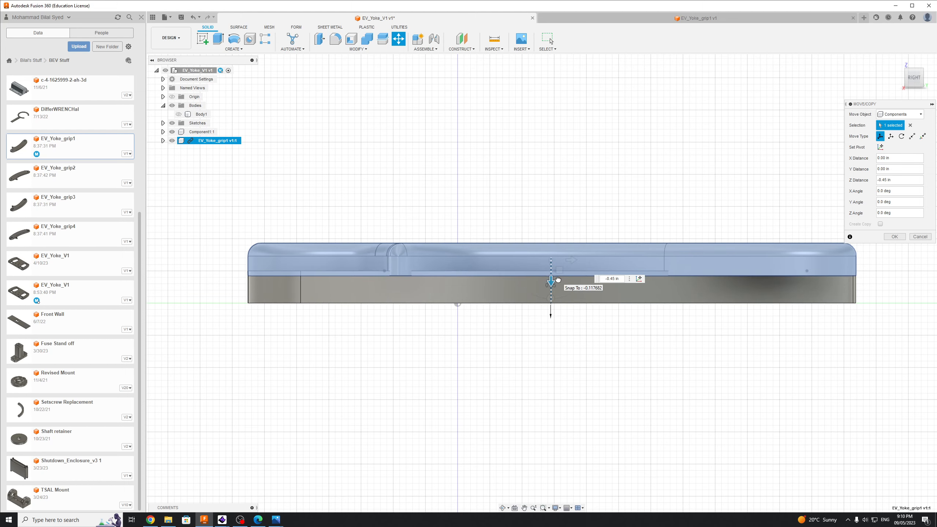
{"action": "scroll", "coordinate": [554, 281], "scroll_direction": "up", "scroll_amount": 7}
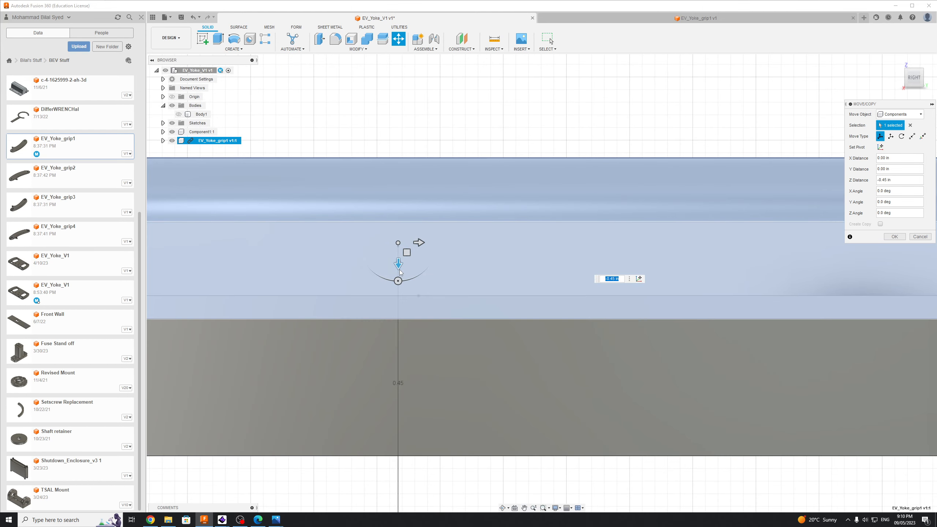
{"action": "left_click_drag", "start_coordinate": [399, 265], "coordinate": [409, 245]}
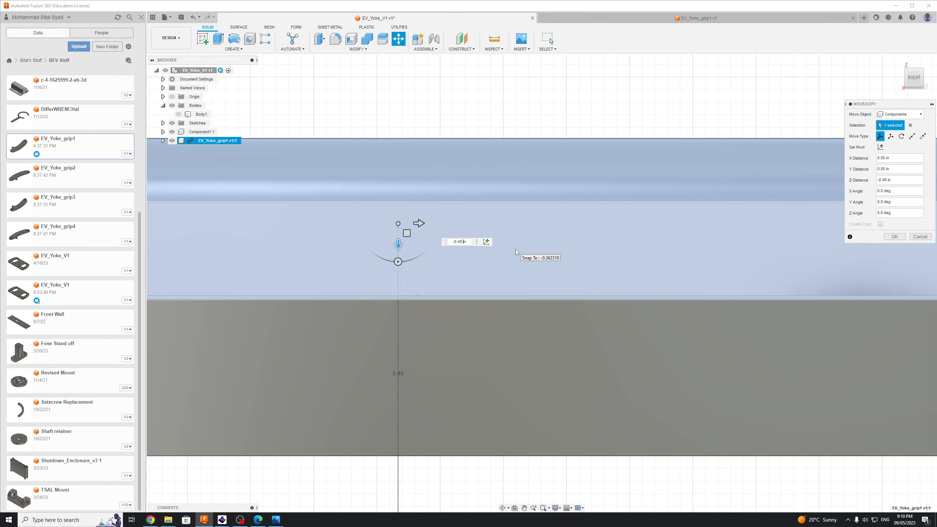
{"action": "type", "text": "5"}
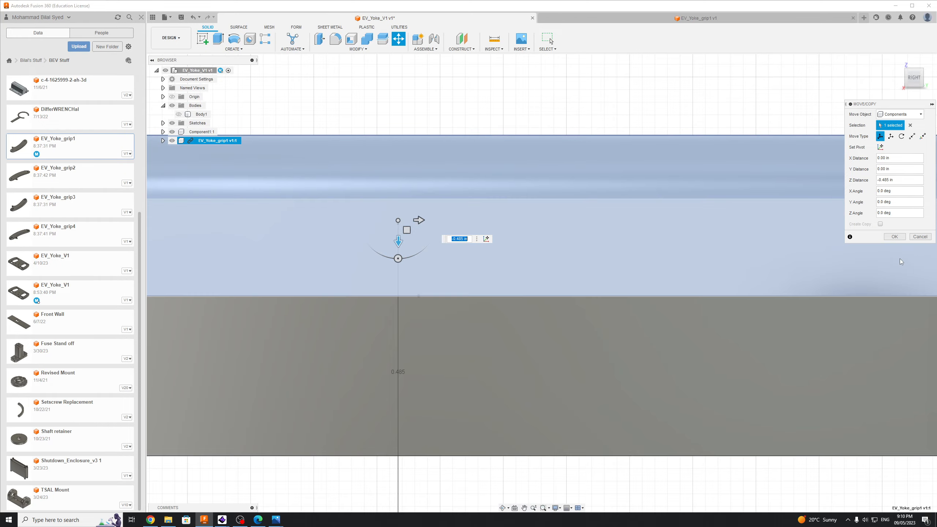
{"action": "key", "text": "Return"}
{"action": "scroll", "coordinate": [608, 251], "scroll_direction": "down", "scroll_amount": 5}
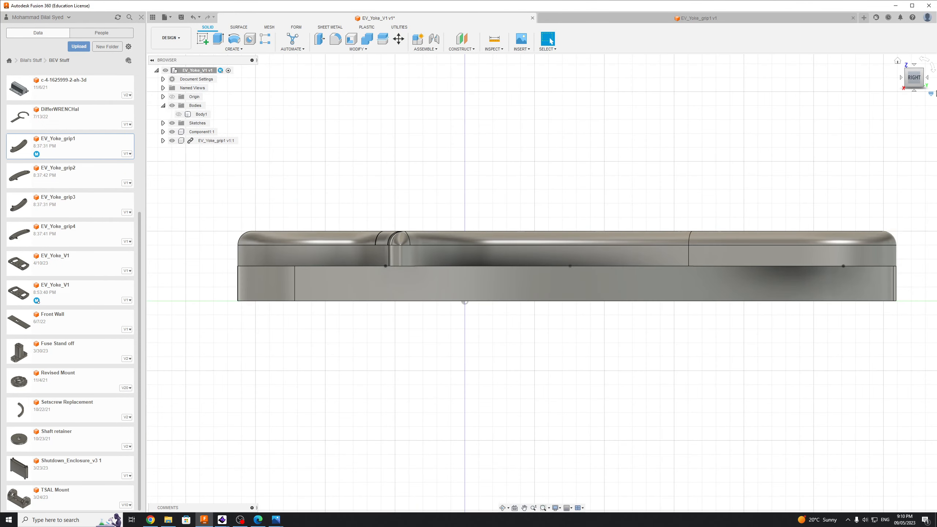
Check the placed grip in the home view and hide the data panel.
{"action": "left_click", "coordinate": [898, 63]}
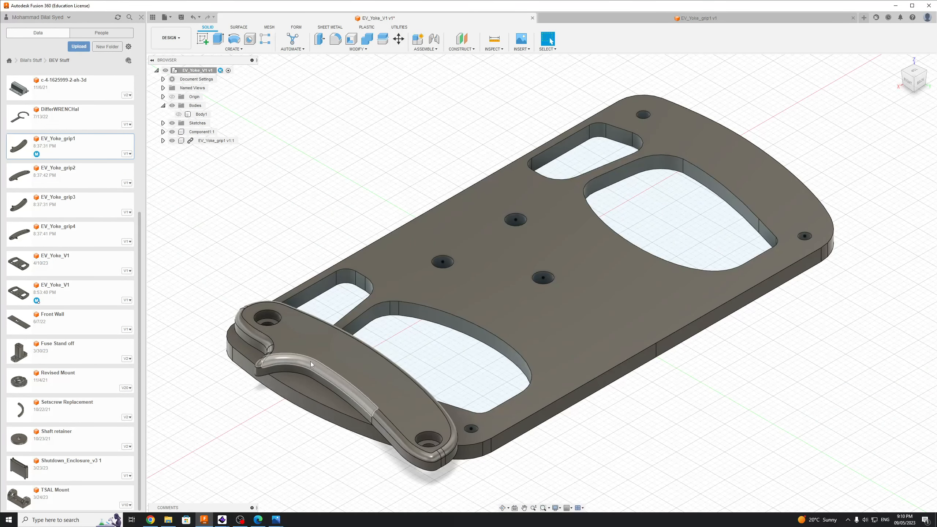
{"action": "left_click", "coordinate": [324, 353]}
{"action": "left_click", "coordinate": [254, 215]}
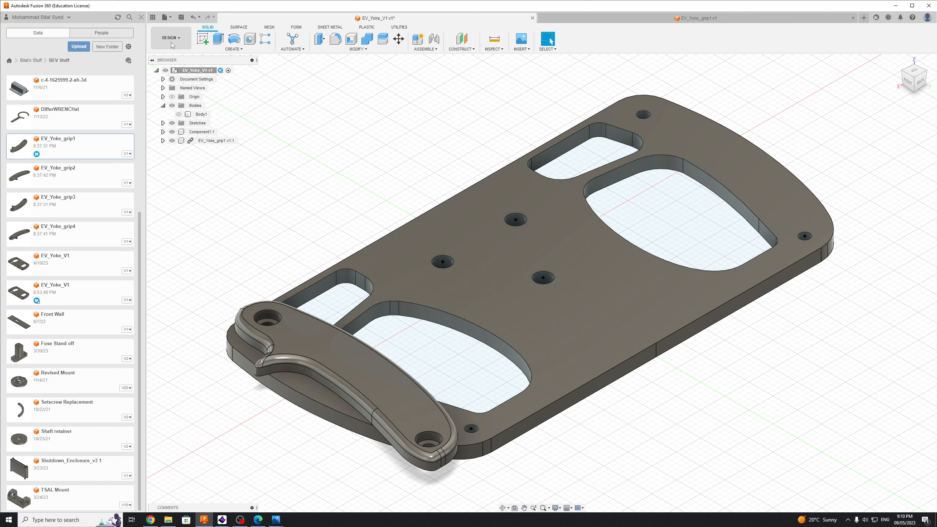
{"action": "left_click", "coordinate": [140, 17]}
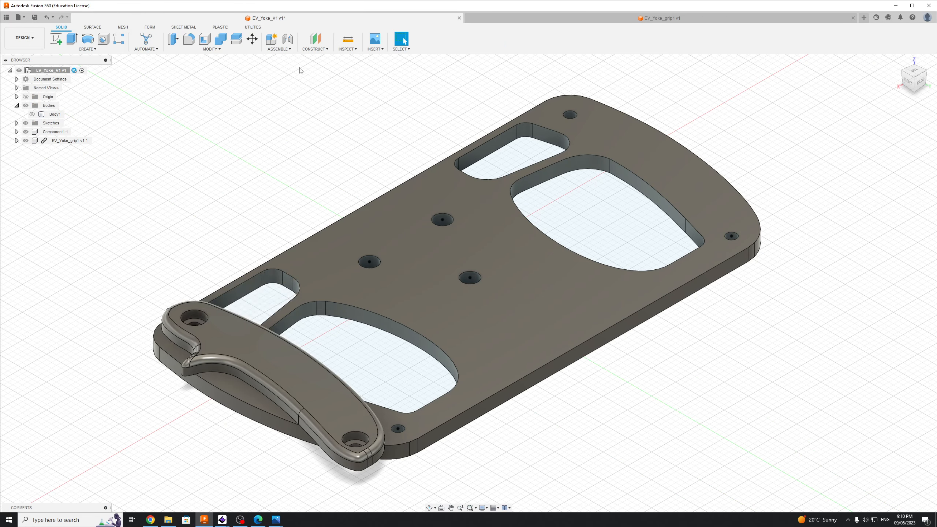
Start a joint between the grip and the base plate.
{"action": "left_click", "coordinate": [288, 38]}
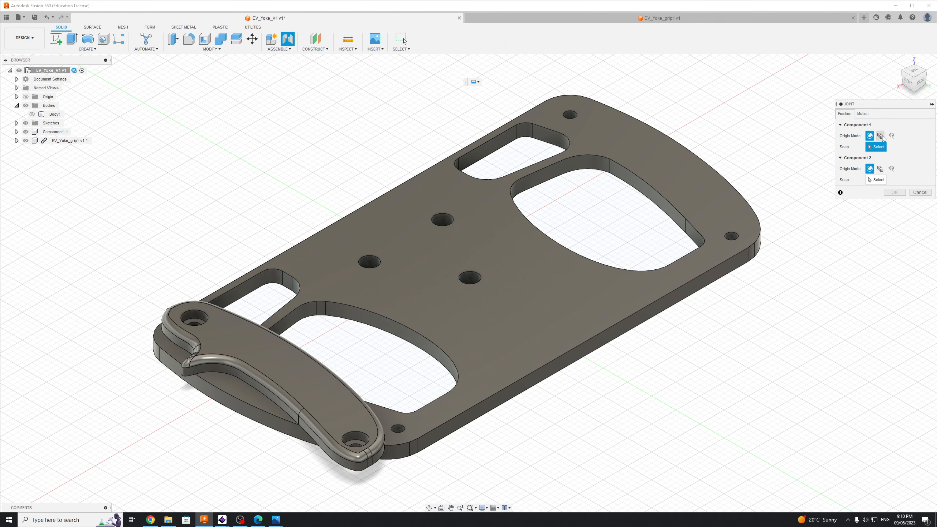
{"action": "scroll", "coordinate": [831, 330], "scroll_direction": "down", "scroll_amount": 3}
{"action": "scroll", "coordinate": [832, 328], "scroll_direction": "up", "scroll_amount": 5}
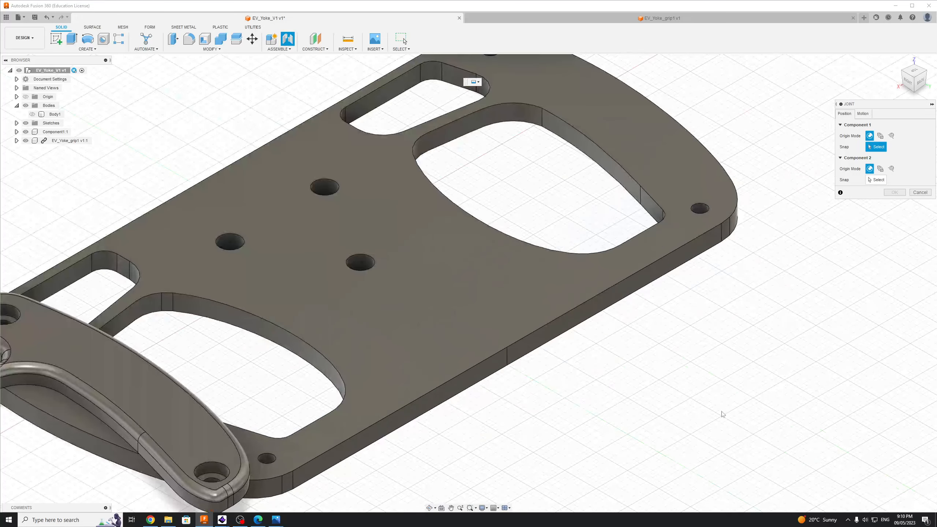
{"action": "scroll", "coordinate": [878, 276], "scroll_direction": "down", "scroll_amount": 3}
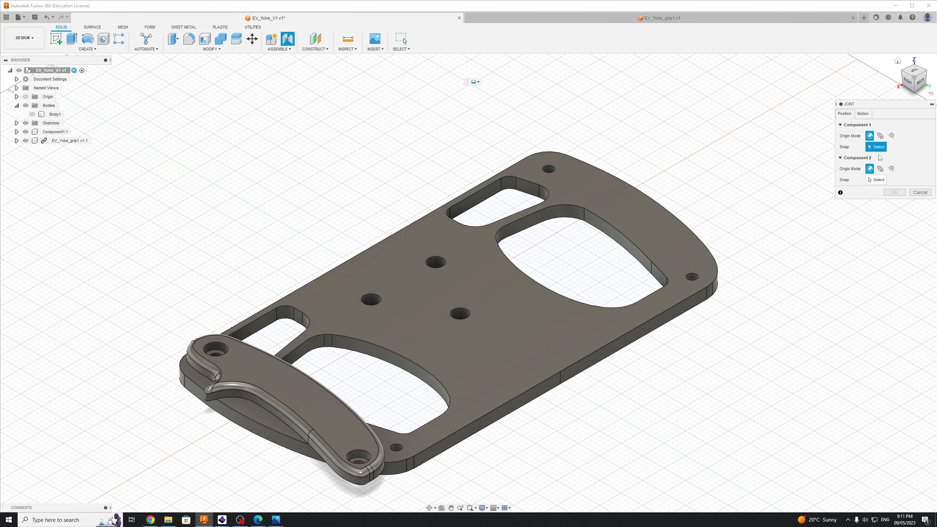
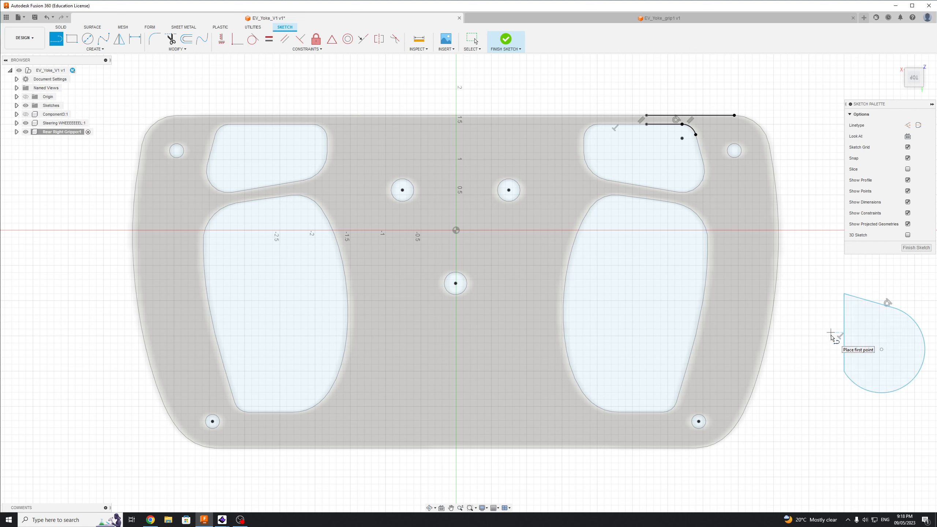
Leave the Line tool and undo the stray line-and-arc shape drawn beside the plate.
{"action": "key", "text": "Escape"}
{"action": "key", "text": "ctrl+z"}
{"action": "key", "text": "ctrl+z"}
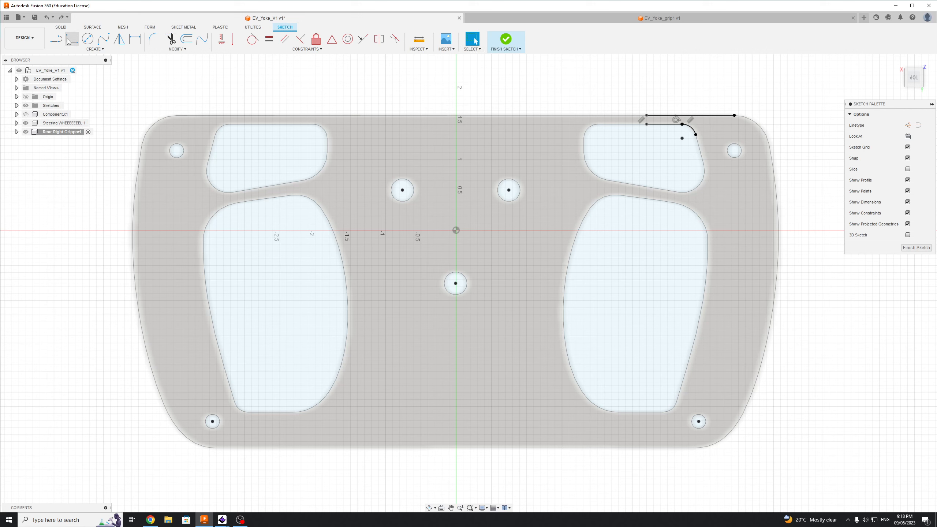
Sketch a 75-degree line down the small right cutout's slanted side and a tangent arc of about 0.31 in radius around its lower corner.
{"action": "left_click", "coordinate": [55, 40]}
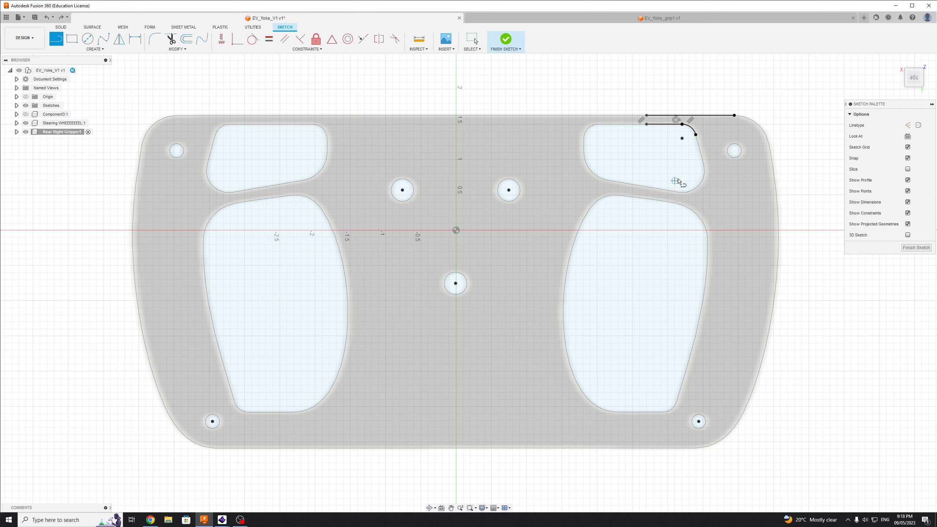
{"action": "left_click", "coordinate": [696, 135]}
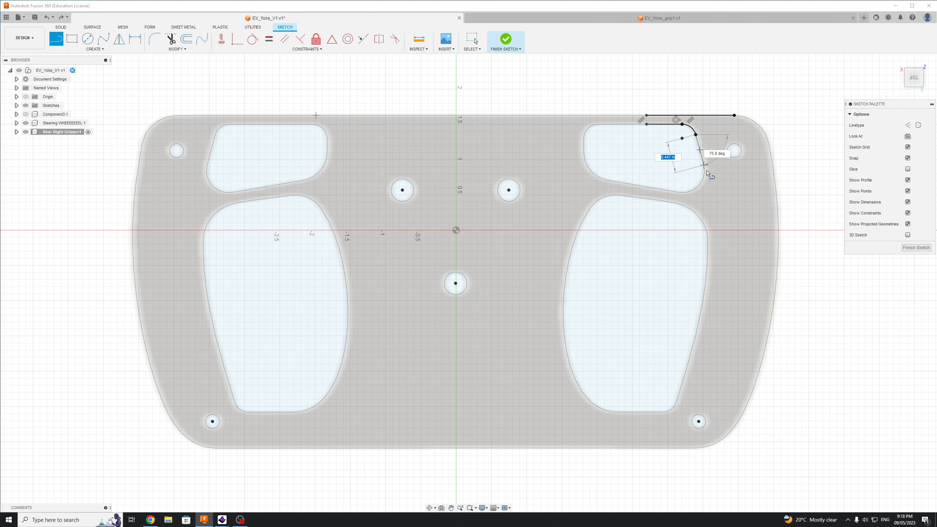
{"action": "left_click_drag", "start_coordinate": [705, 171], "coordinate": [711, 170]}
{"action": "scroll", "coordinate": [713, 169], "scroll_direction": "up", "scroll_amount": 8}
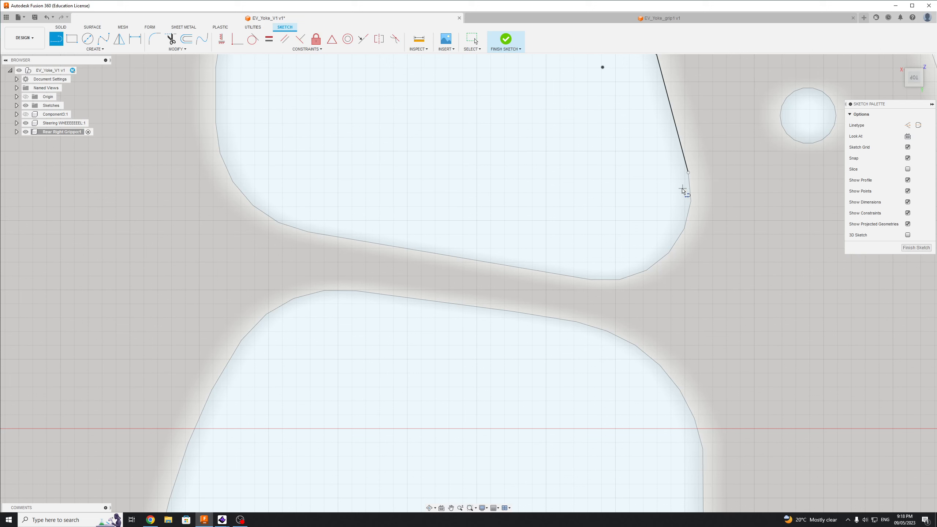
{"action": "left_click_drag", "start_coordinate": [688, 173], "coordinate": [591, 282]}
Join the inner ends of the two parallel upper lines with a tangent arc of about 0.06 in radius.
{"action": "scroll", "coordinate": [657, 303], "scroll_direction": "down", "scroll_amount": 3}
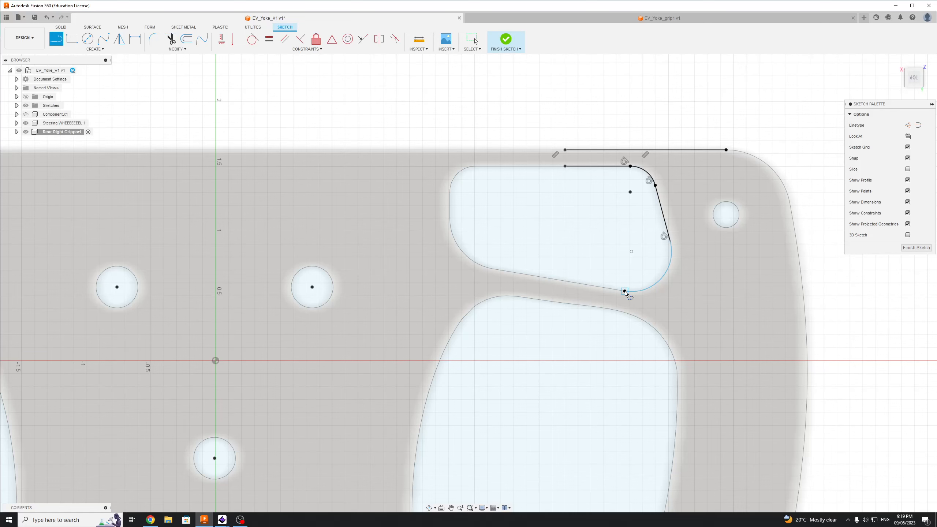
{"action": "left_click", "coordinate": [565, 166]}
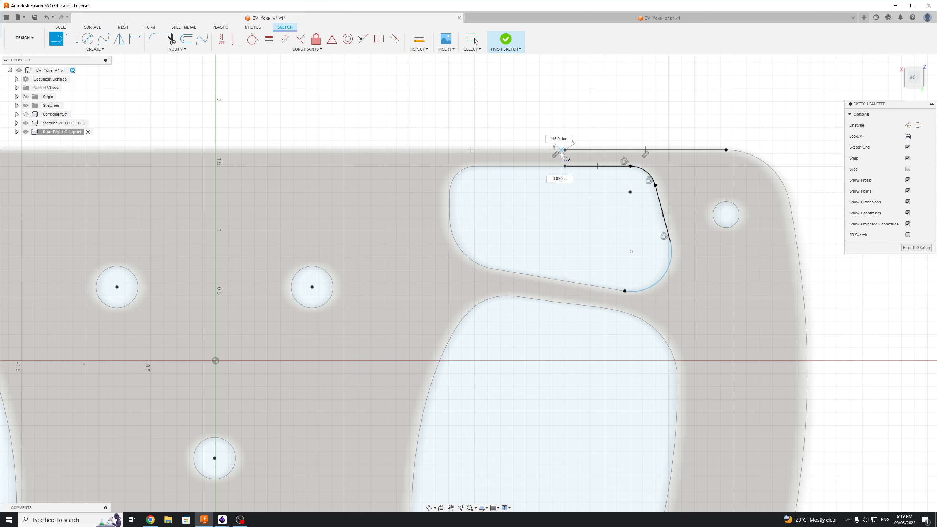
{"action": "left_click_drag", "start_coordinate": [565, 167], "coordinate": [565, 150]}
{"action": "key", "text": "Escape"}
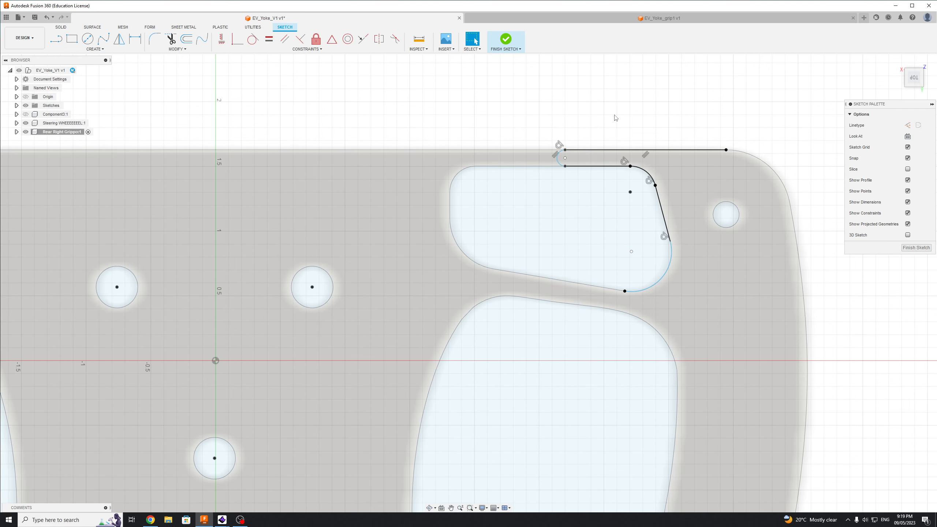
Dimension the radius of the small arc joining the two parallel upper lines.
{"action": "key", "text": "d"}
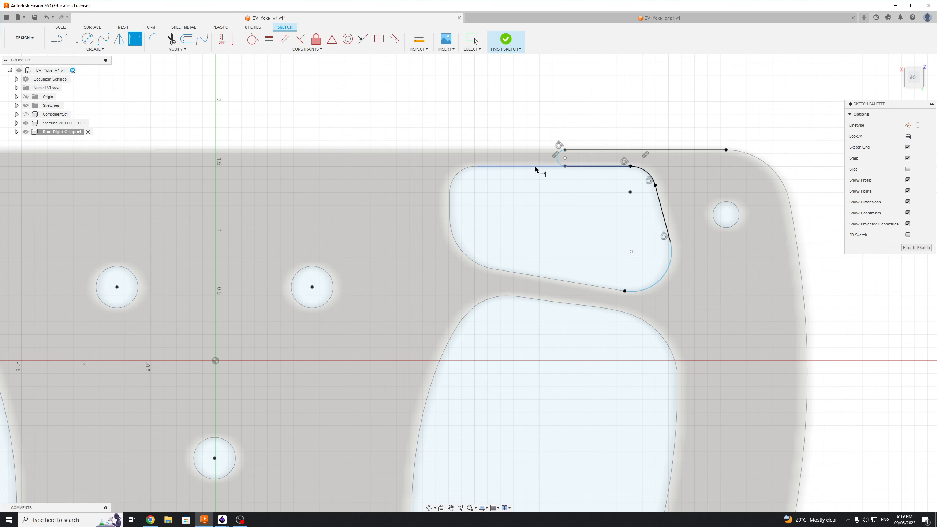
{"action": "left_click", "coordinate": [558, 154]}
{"action": "left_click", "coordinate": [516, 127]}
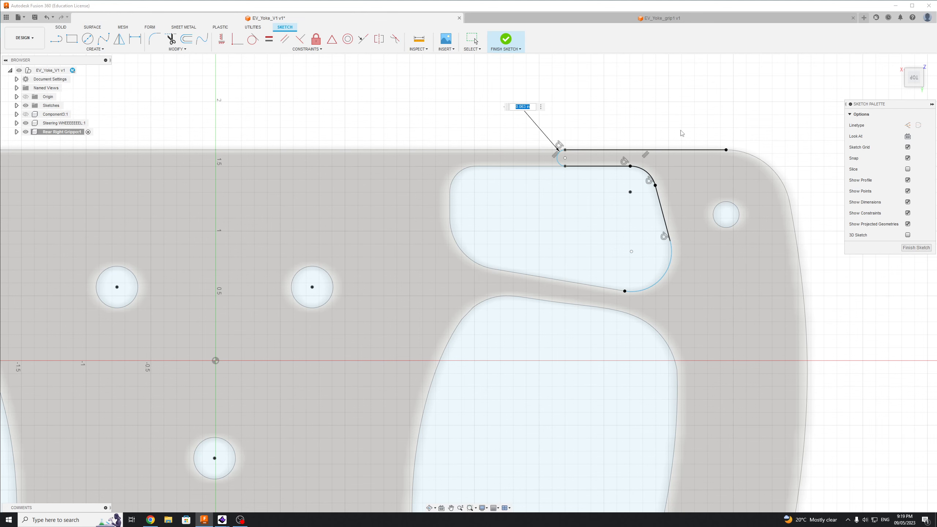
{"action": "key", "text": "Return"}
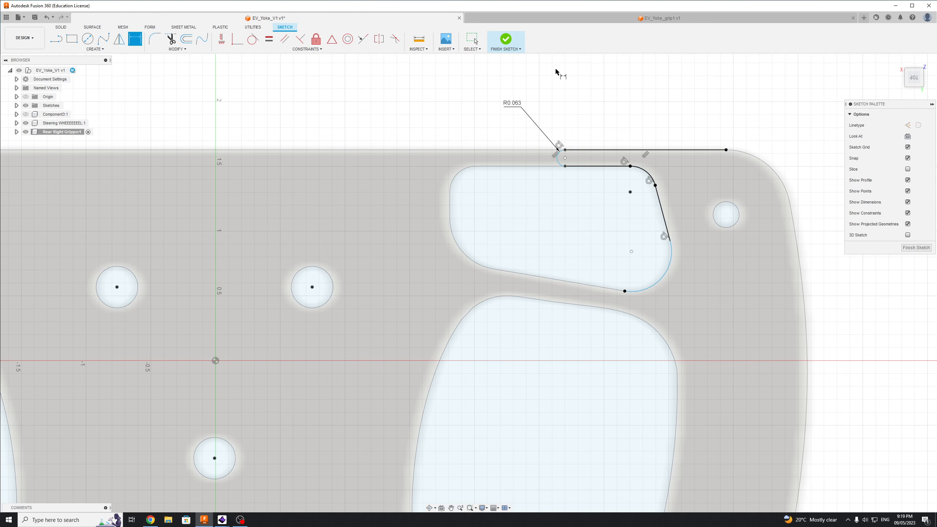
{"action": "key", "text": "Escape"}
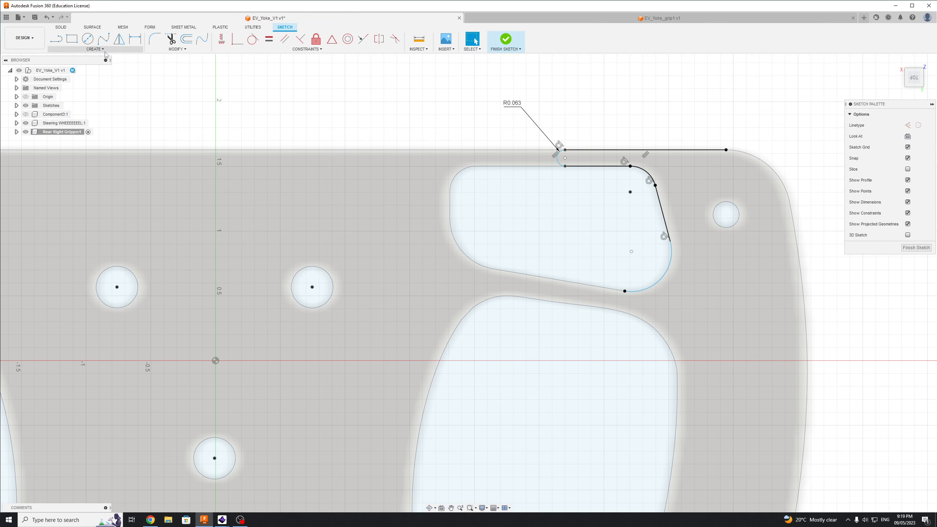
Dimension the radius of the arc at the small cutout's lower corner.
{"action": "key", "text": "d"}
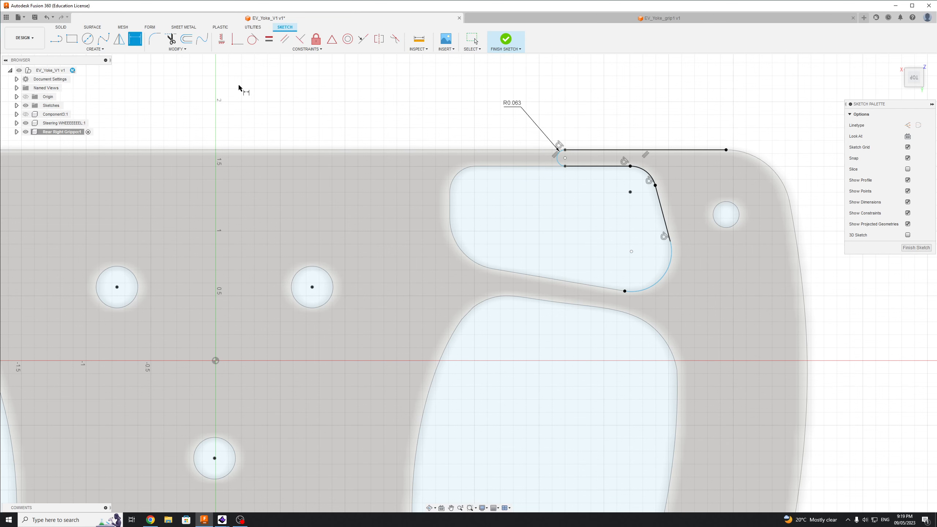
{"action": "left_click", "coordinate": [661, 280]}
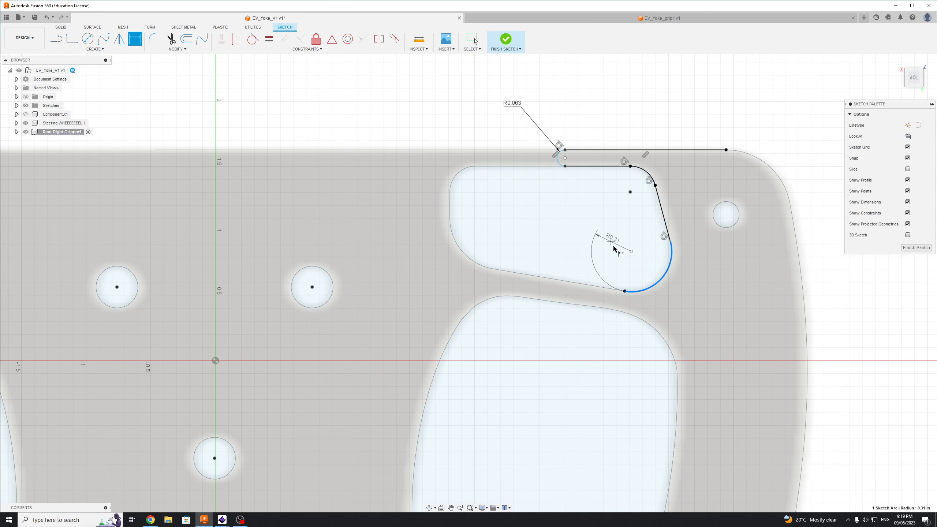
{"action": "left_click", "coordinate": [644, 258]}
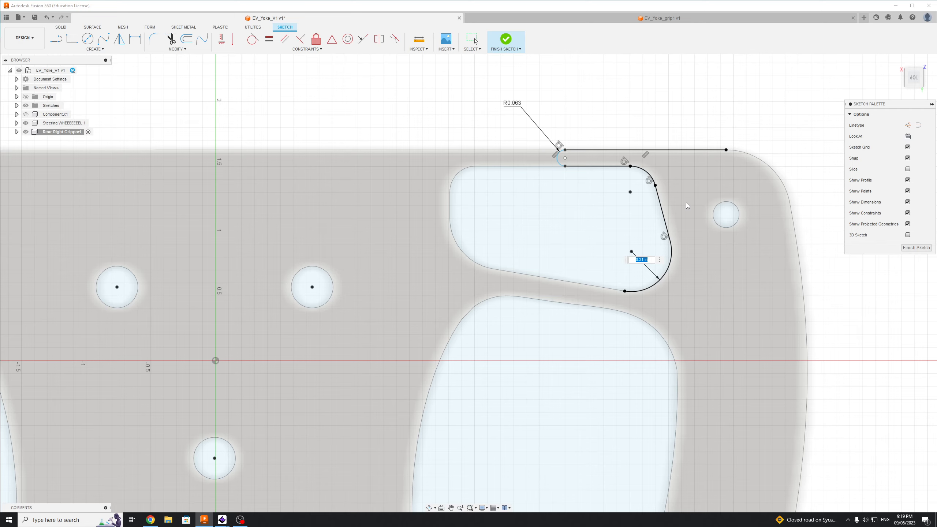
{"action": "key", "text": "Return"}
{"action": "key", "text": "Escape"}
Draw a line from the corner arc to the midpoint of the small cutout's lower edge, and a tangent arc around the plate's upper right corner.
{"action": "scroll", "coordinate": [833, 321], "scroll_direction": "down", "scroll_amount": 3}
{"action": "mouse_move", "coordinate": [829, 313]}
{"action": "middle_mouse_down"}
{"action": "mouse_move", "coordinate": [819, 253]}
{"action": "mouse_move", "coordinate": [754, 189]}
{"action": "middle_mouse_up"}
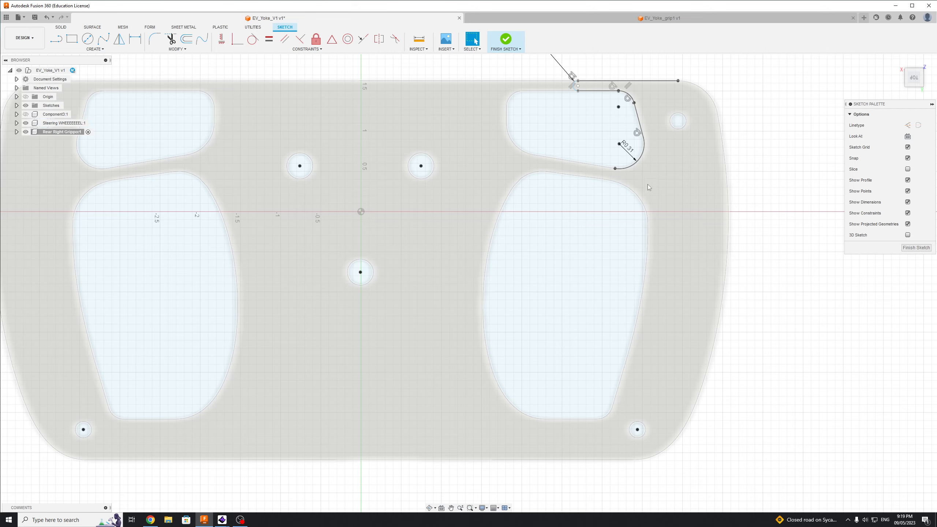
{"action": "scroll", "coordinate": [632, 185], "scroll_direction": "up", "scroll_amount": 3}
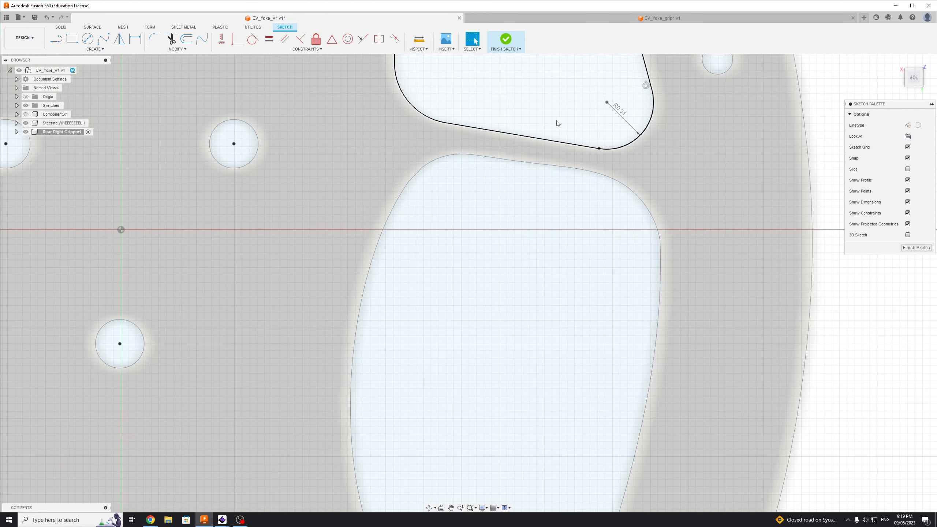
{"action": "left_click", "coordinate": [57, 40]}
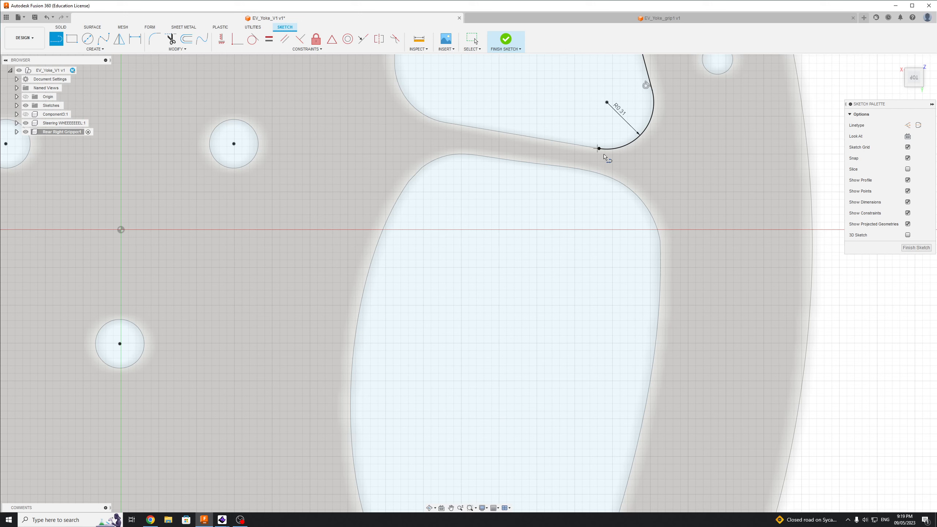
{"action": "left_click", "coordinate": [598, 149]}
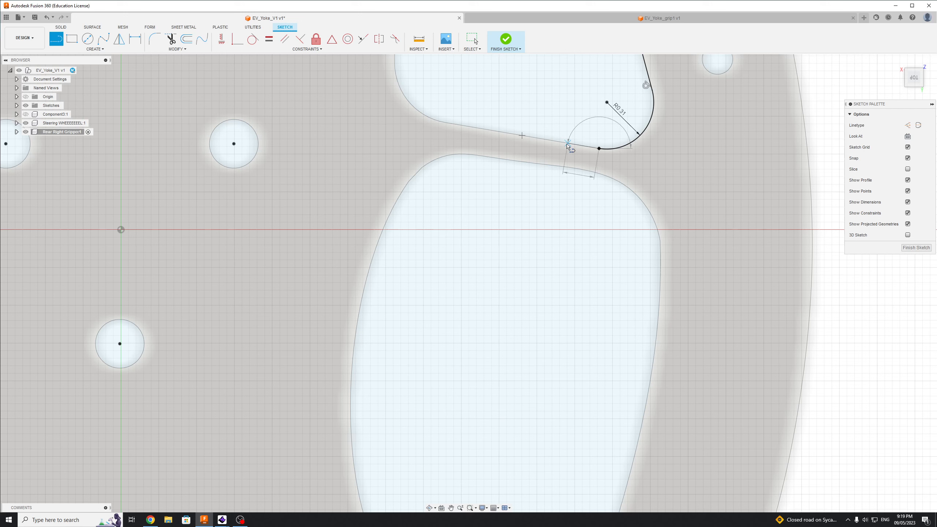
{"action": "left_click", "coordinate": [519, 136]}
{"action": "scroll", "coordinate": [686, 204], "scroll_direction": "down", "scroll_amount": 5}
{"action": "left_click_drag", "start_coordinate": [699, 103], "coordinate": [734, 130]}
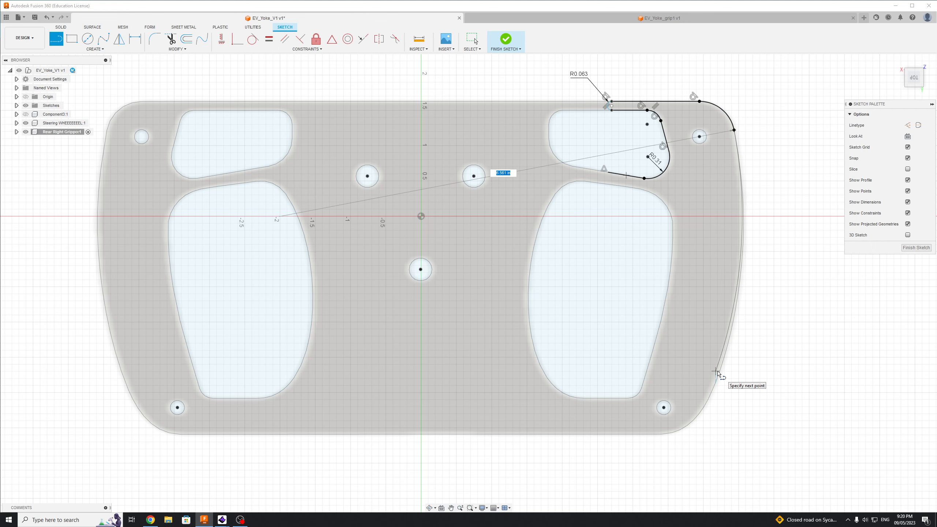
Try to continue the outline with an arc down the plate's curved outer side edge.
{"action": "scroll", "coordinate": [720, 371], "scroll_direction": "up", "scroll_amount": 10}
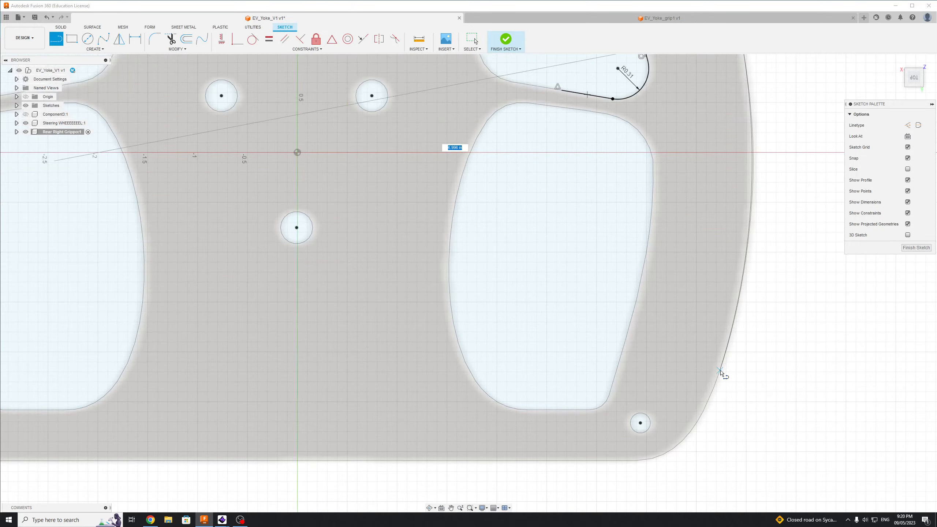
{"action": "scroll", "coordinate": [723, 368], "scroll_direction": "up", "scroll_amount": 2}
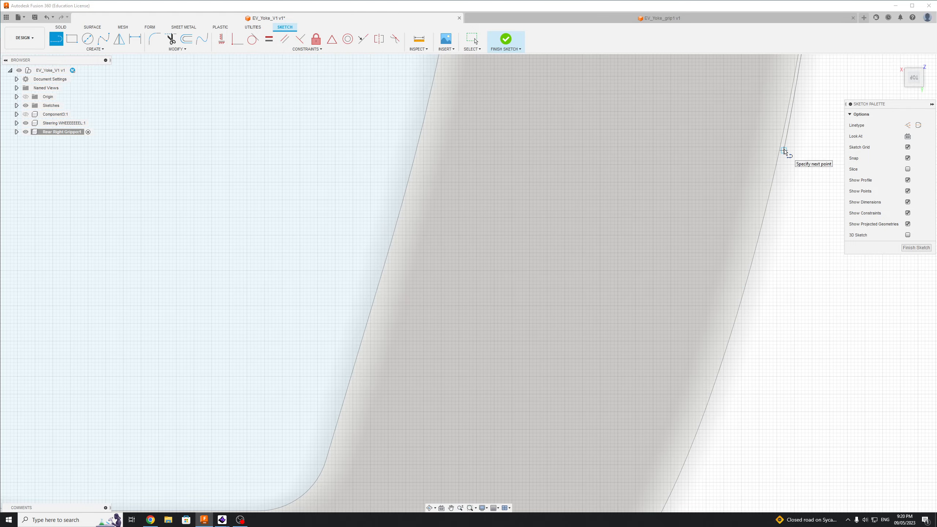
{"action": "scroll", "coordinate": [784, 152], "scroll_direction": "down", "scroll_amount": 6}
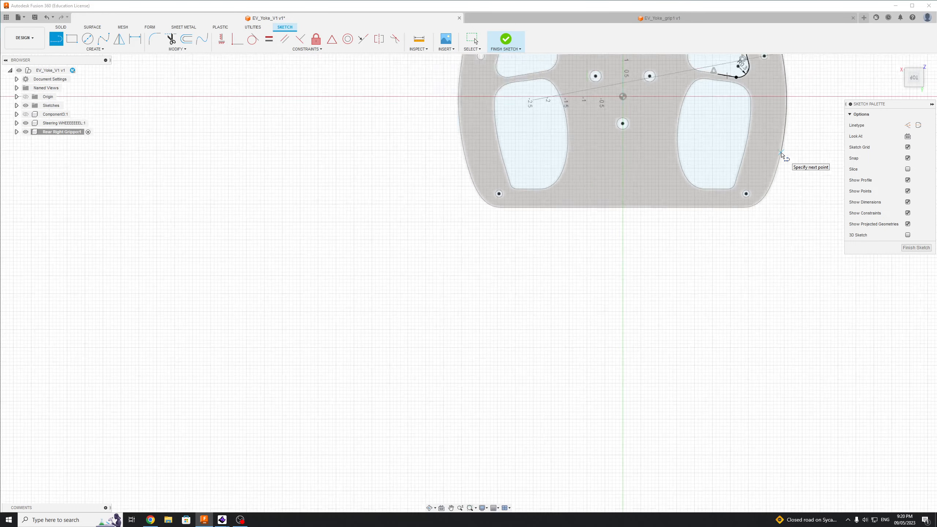
{"action": "scroll", "coordinate": [782, 154], "scroll_direction": "down", "scroll_amount": 3}
{"action": "scroll", "coordinate": [782, 155], "scroll_direction": "up", "scroll_amount": 3}
{"action": "scroll", "coordinate": [782, 154], "scroll_direction": "down", "scroll_amount": 4}
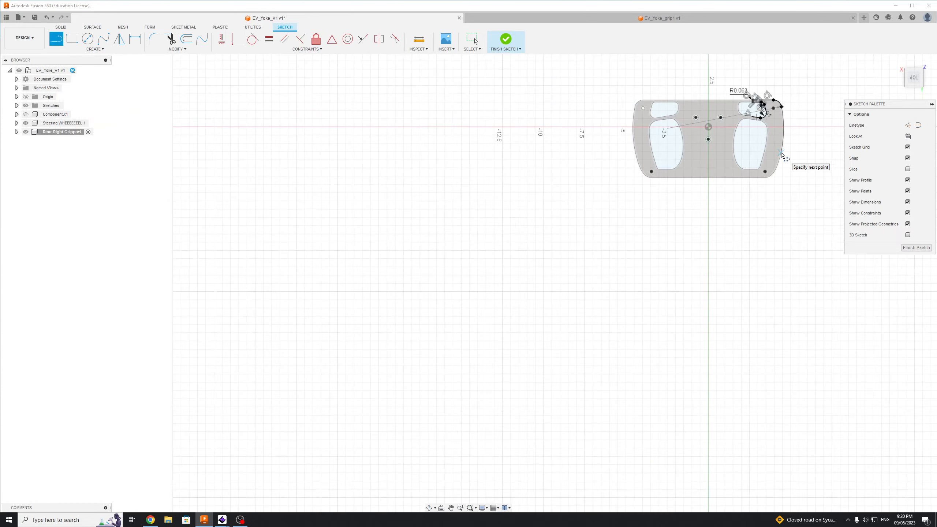
{"action": "key", "text": "Escape"}
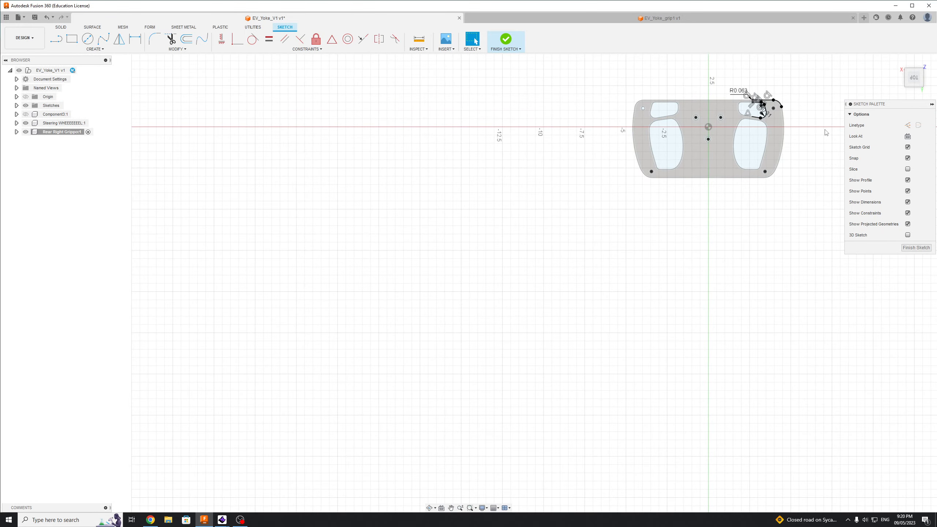
{"action": "scroll", "coordinate": [811, 144], "scroll_direction": "up", "scroll_amount": 5}
{"action": "scroll", "coordinate": [774, 142], "scroll_direction": "down", "scroll_amount": 3}
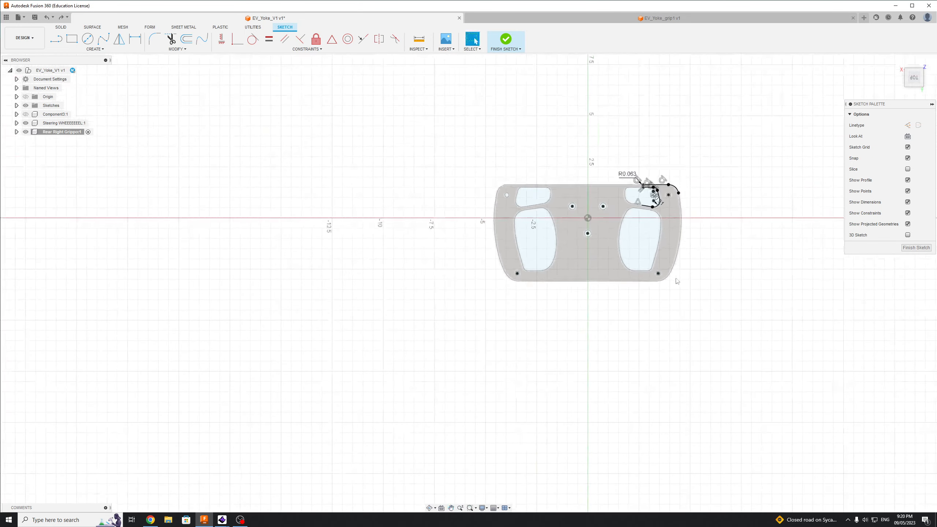
{"action": "scroll", "coordinate": [670, 239], "scroll_direction": "up", "scroll_amount": 4}
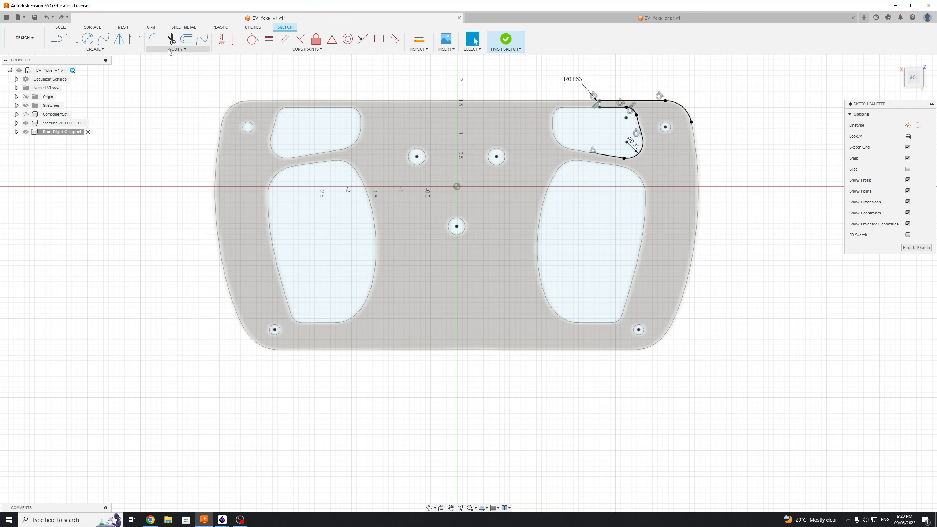
{"action": "left_click", "coordinate": [56, 39]}
{"action": "scroll", "coordinate": [663, 202], "scroll_direction": "up", "scroll_amount": 3}
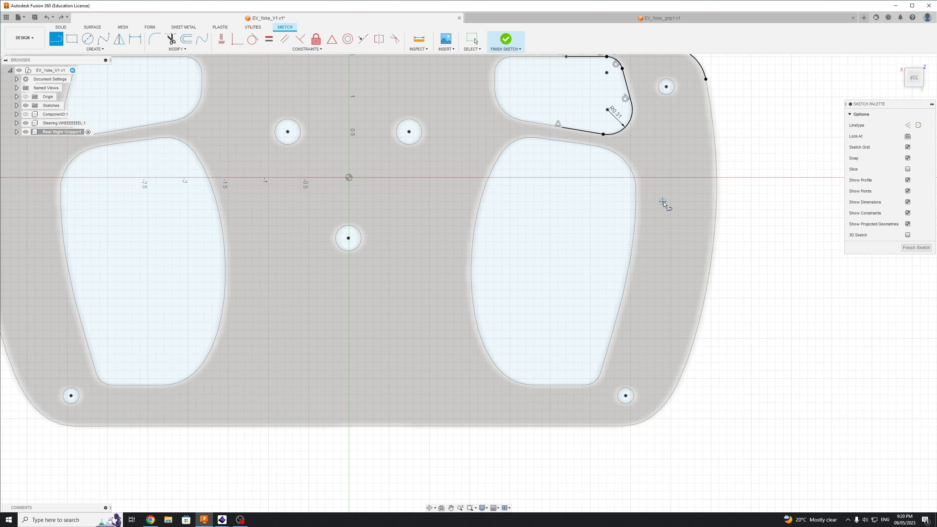
{"action": "left_click", "coordinate": [564, 128]}
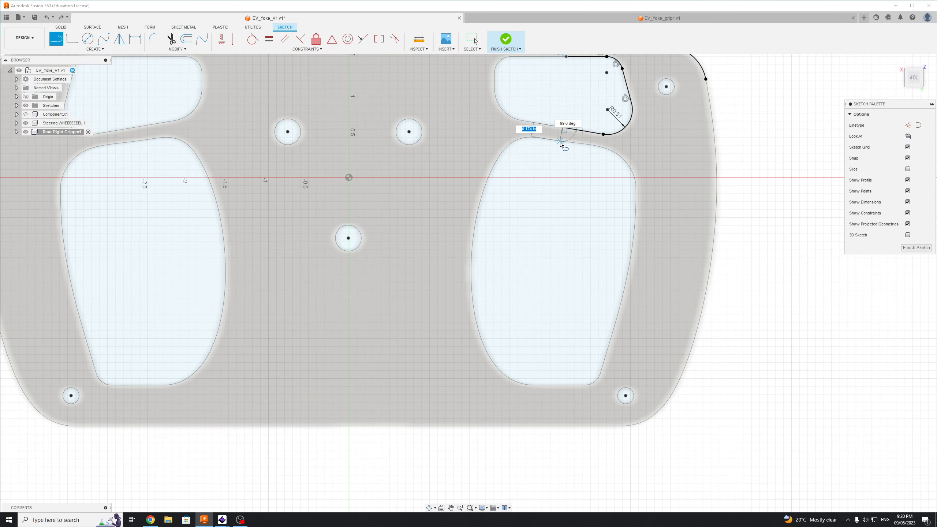
{"action": "key", "text": "Escape"}
{"action": "key", "text": "Escape"}
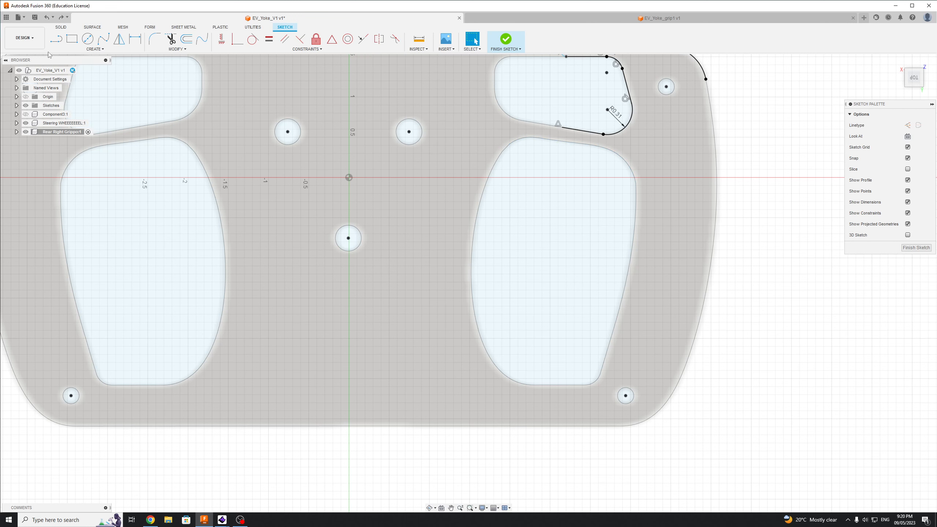
Try to draw a line starting on the upper edge of the large right cutout, and undo it.
{"action": "left_click", "coordinate": [56, 39]}
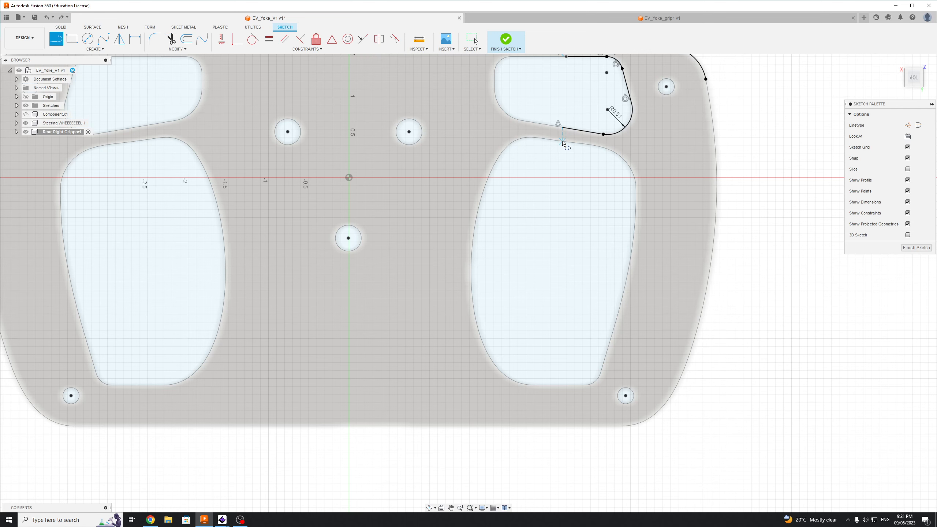
{"action": "left_click", "coordinate": [562, 142]}
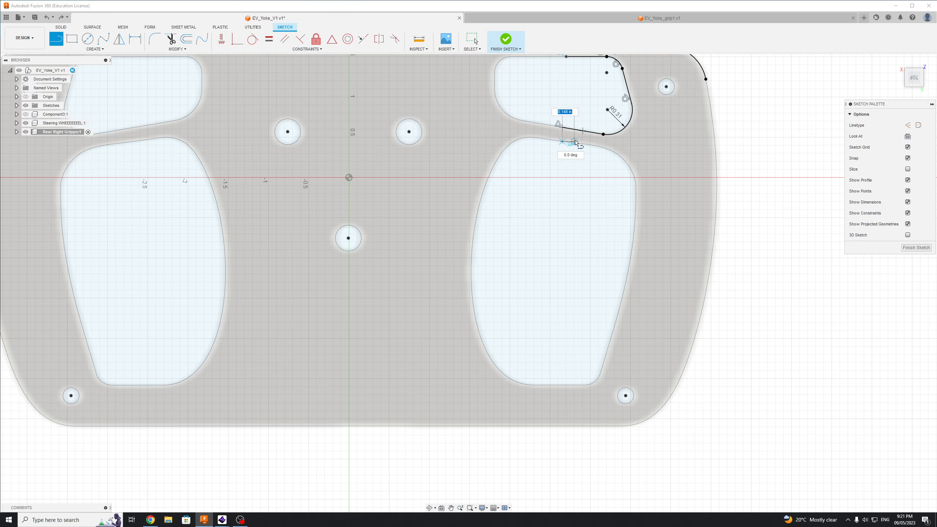
{"action": "scroll", "coordinate": [584, 148], "scroll_direction": "up", "scroll_amount": 10}
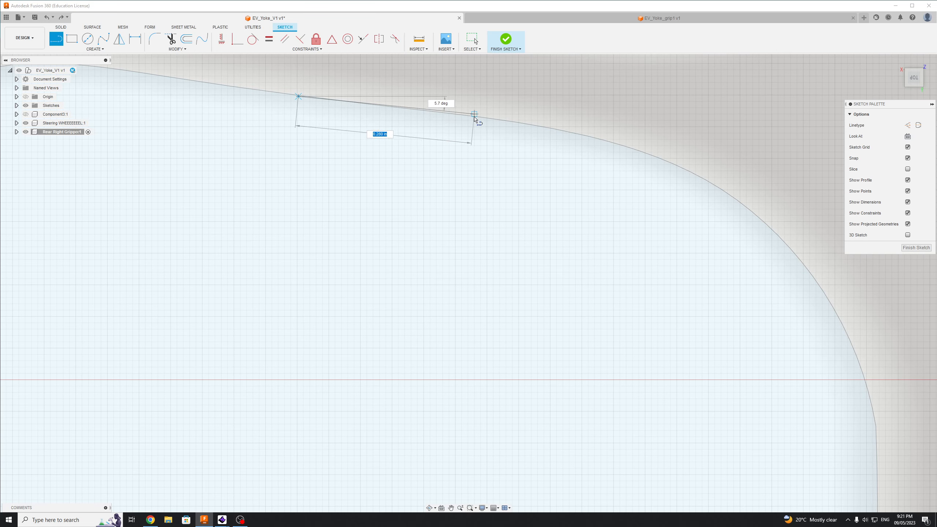
{"action": "left_click", "coordinate": [298, 120]}
{"action": "key", "text": "Escape"}
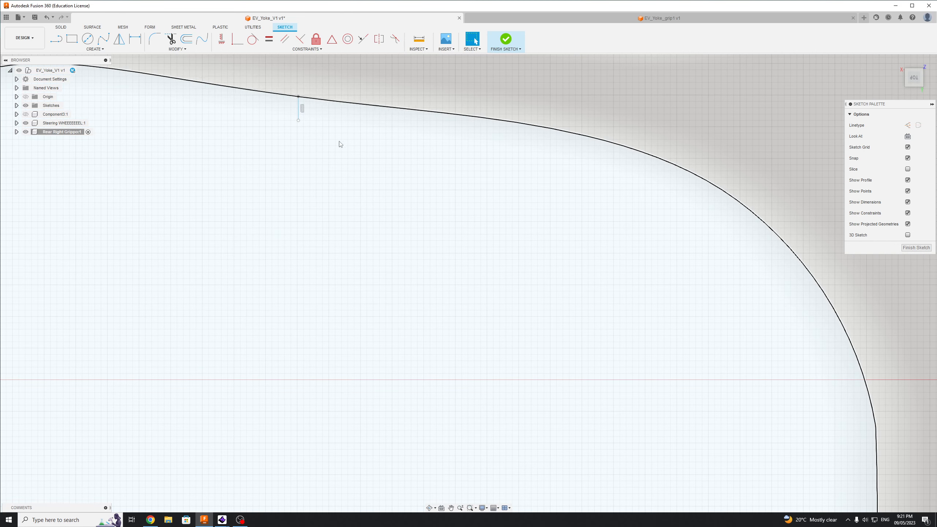
{"action": "key", "text": "ctrl+z"}
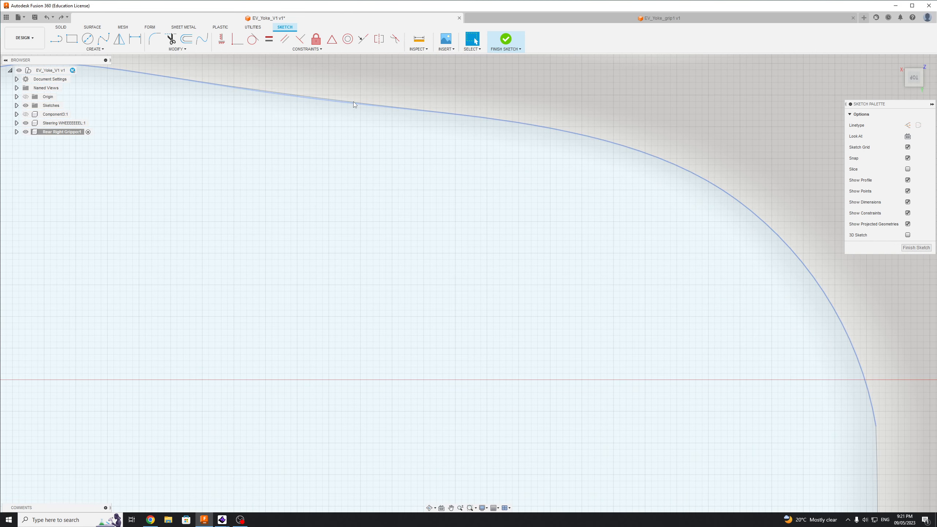
Try to trace the large right cutout's upper edge with an arc from the upper spline's inner endpoint.
{"action": "left_click", "coordinate": [355, 103]}
{"action": "scroll", "coordinate": [473, 216], "scroll_direction": "down", "scroll_amount": 5}
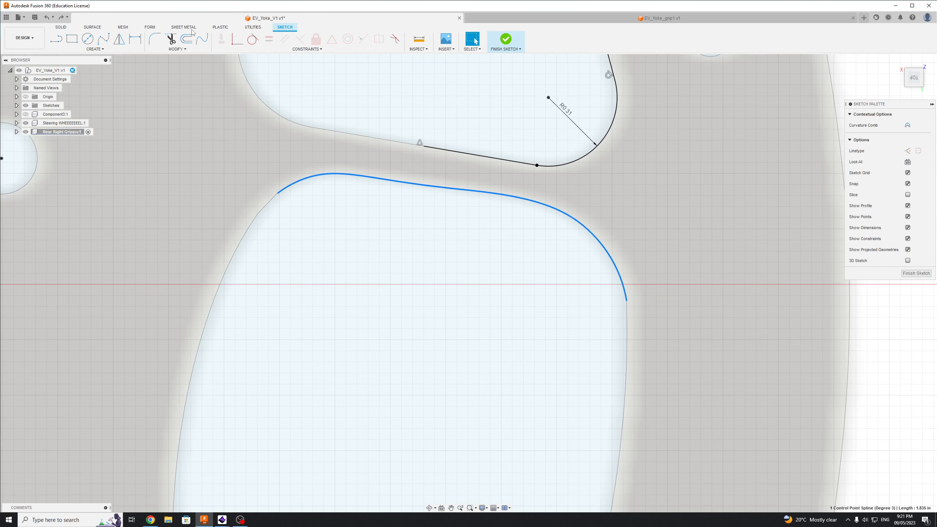
{"action": "left_click", "coordinate": [57, 39]}
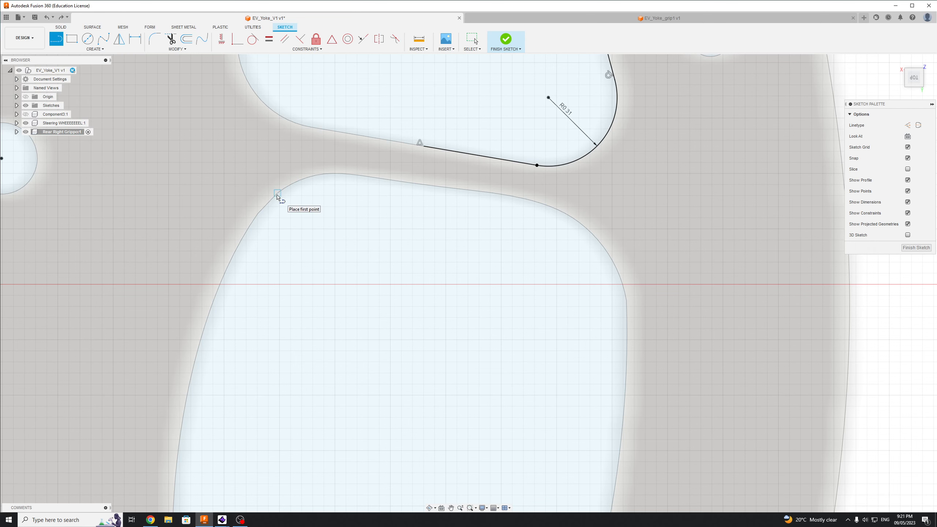
{"action": "left_click_drag", "start_coordinate": [277, 193], "coordinate": [310, 177]}
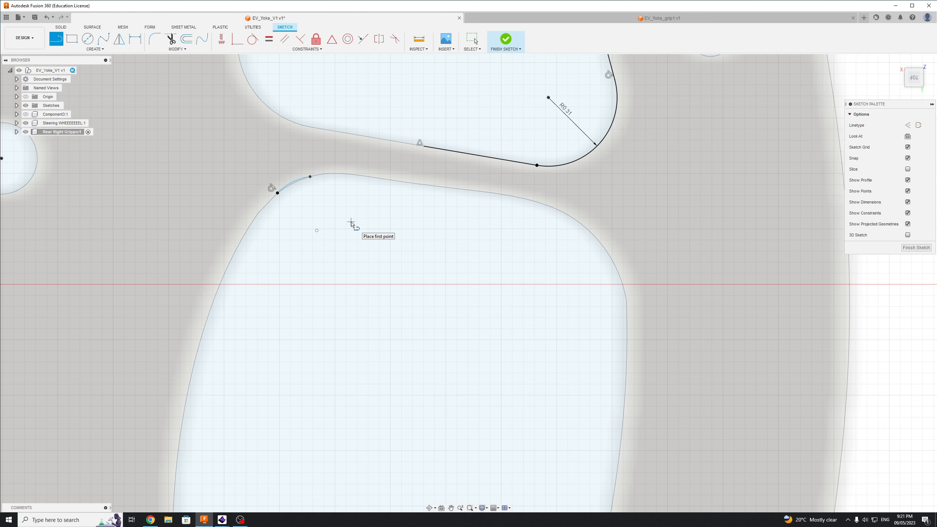
{"action": "key", "text": "Escape"}
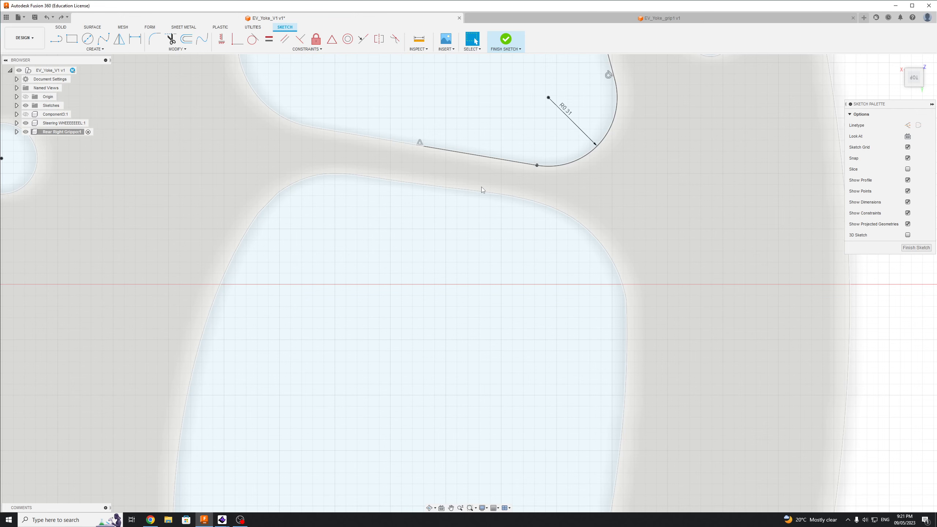
{"action": "key", "text": "XF86AudioLowerVolume"}
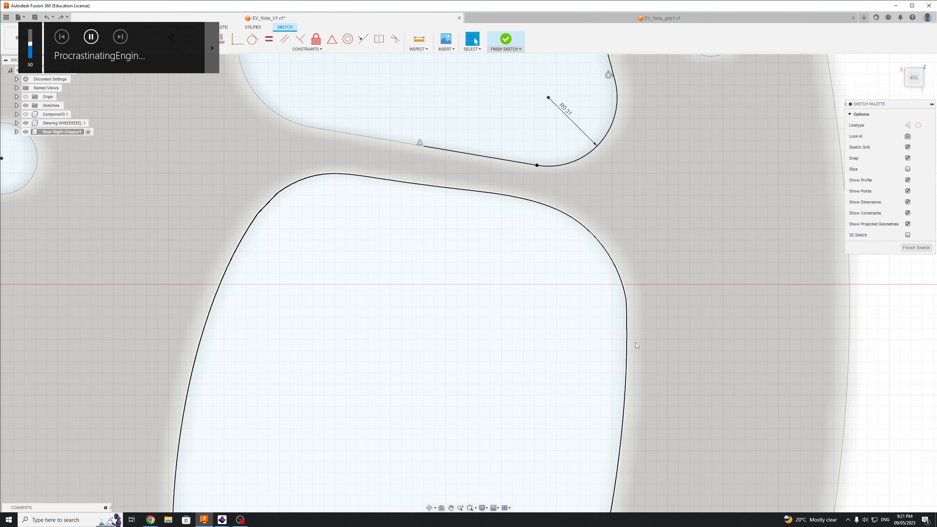
{"action": "left_click", "coordinate": [481, 314]}
{"action": "left_click", "coordinate": [811, 278]}
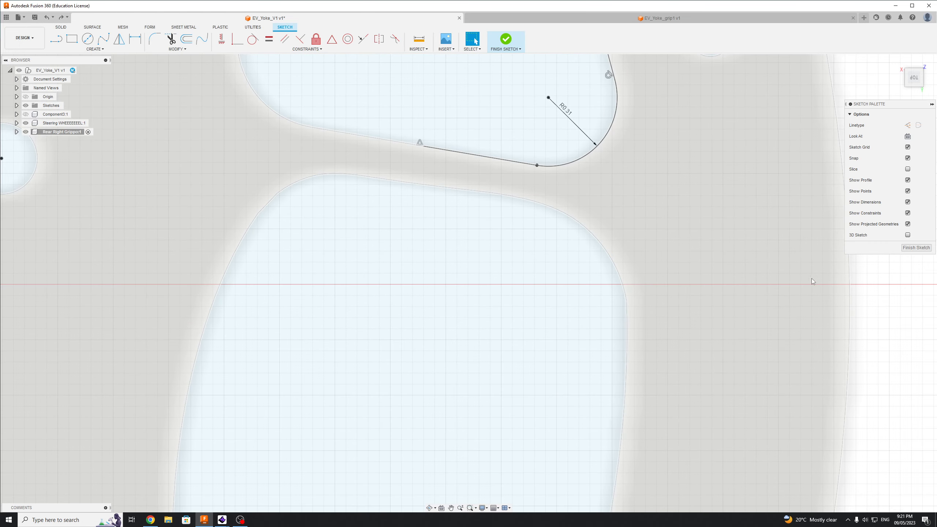
{"action": "scroll", "coordinate": [809, 282], "scroll_direction": "down", "scroll_amount": 5}
{"action": "middle_click_drag", "start_coordinate": [809, 282], "coordinate": [717, 242]}
{"action": "scroll", "coordinate": [674, 245], "scroll_direction": "down", "scroll_amount": 1}
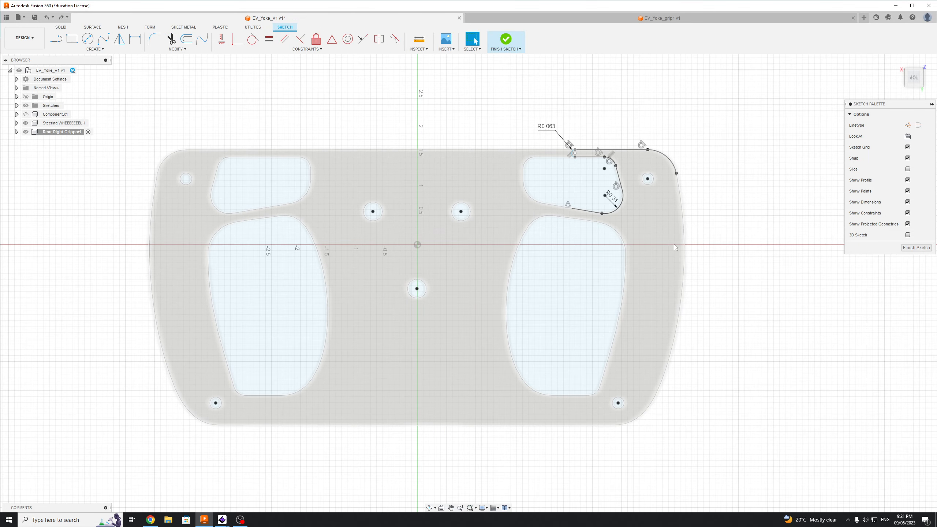
{"action": "key", "text": "alt+Tab"}
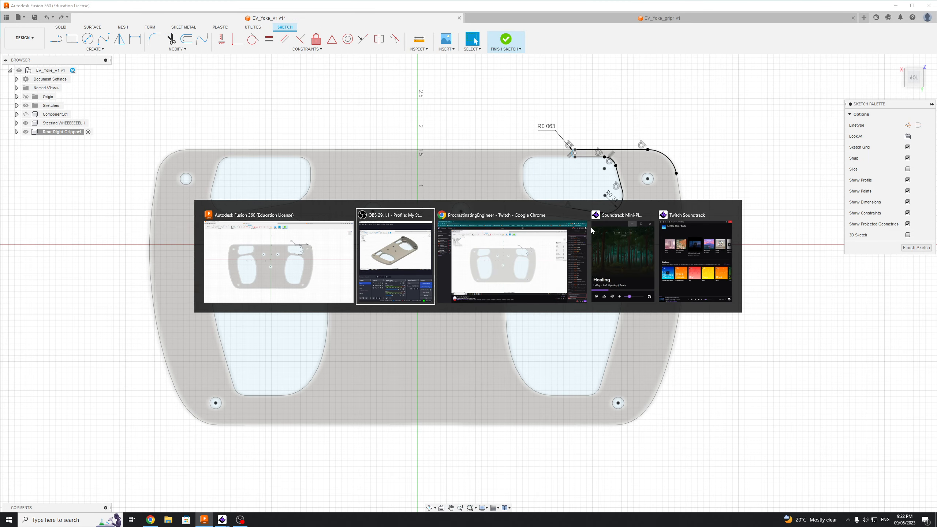
{"action": "key", "text": "alt+Tab"}
{"action": "key", "text": "alt+Tab"}
{"action": "key", "text": "alt+Tab"}
{"action": "key", "text": "alt+Tab"}
{"action": "key", "text": "alt+Tab"}
{"action": "key", "text": "alt+Tab"}
{"action": "key", "text": "alt+Tab"}
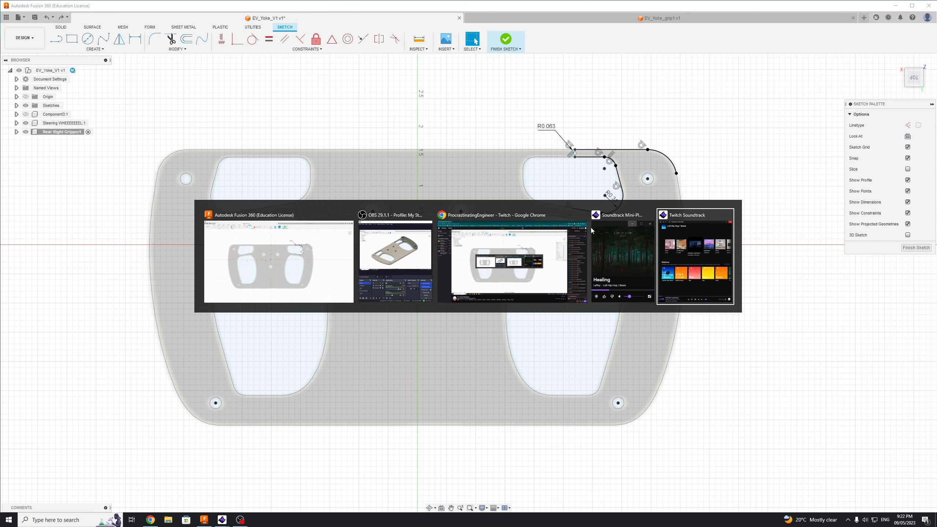
{"action": "key", "text": "alt+Tab"}
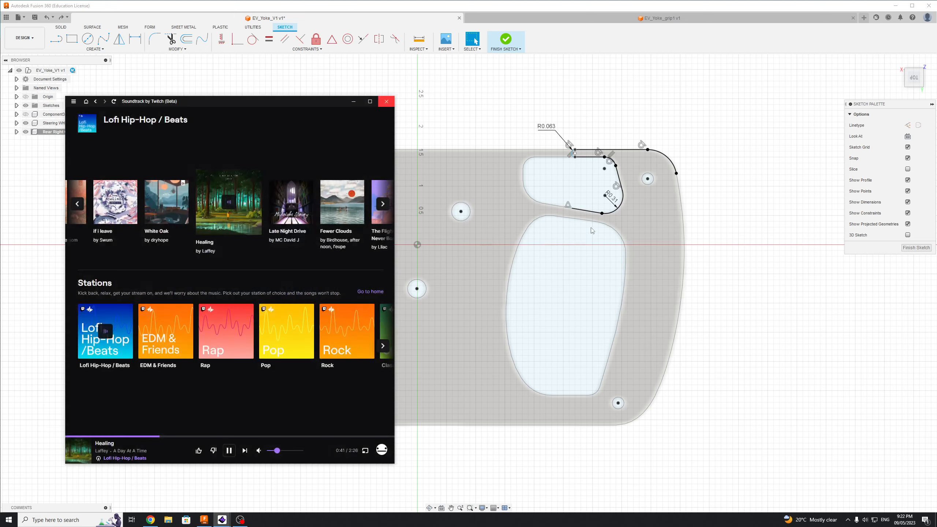
{"action": "key", "text": "alt+Tab"}
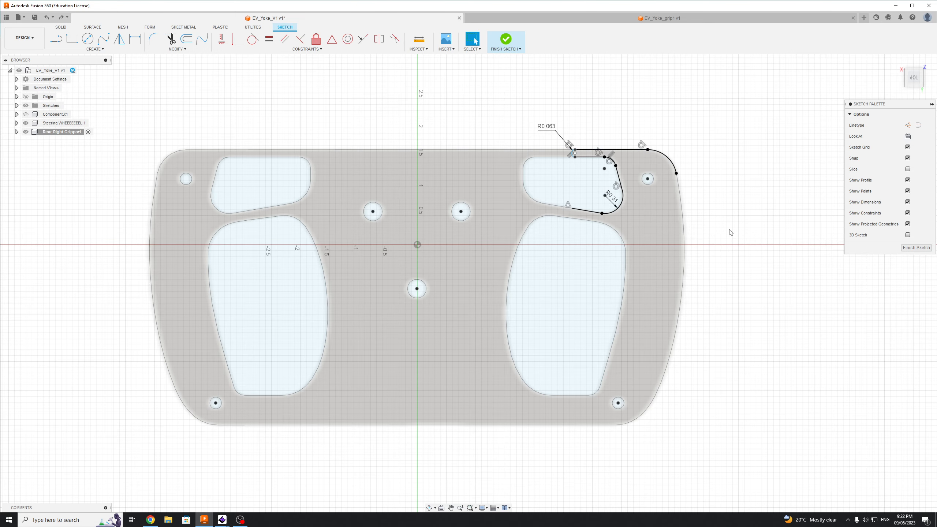
{"action": "scroll", "coordinate": [653, 186], "scroll_direction": "up", "scroll_amount": 4}
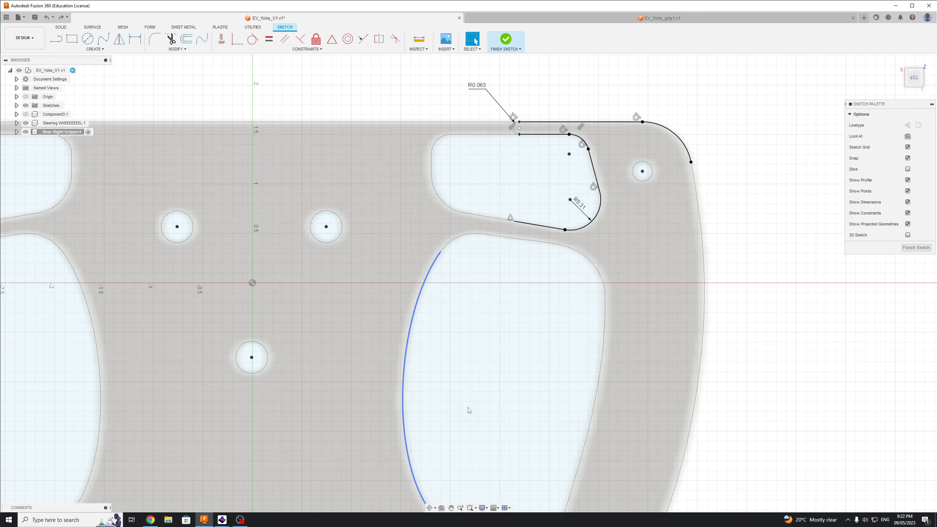
{"action": "left_click", "coordinate": [469, 410]}
{"action": "scroll", "coordinate": [509, 383], "scroll_direction": "down", "scroll_amount": 3}
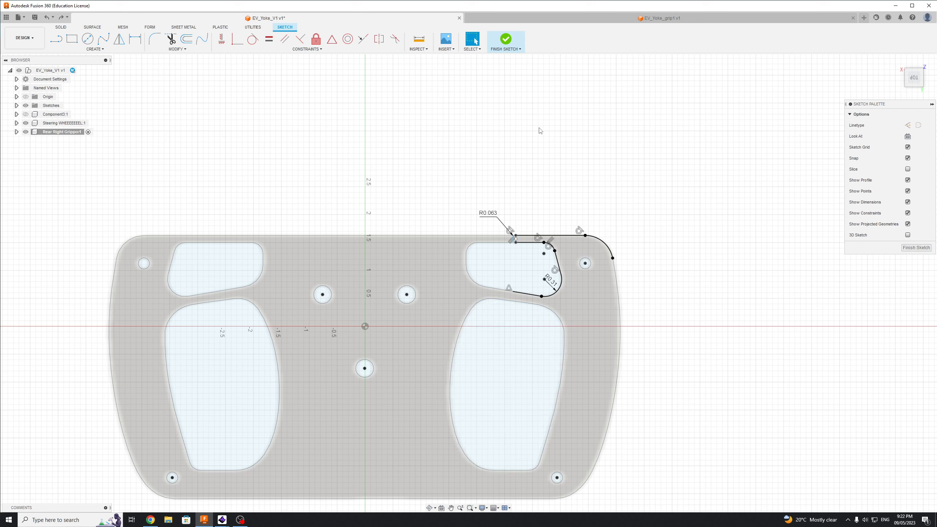
{"action": "key", "text": "XF86AudioLowerVolume"}
{"action": "scroll", "coordinate": [623, 303], "scroll_direction": "up", "scroll_amount": 3}
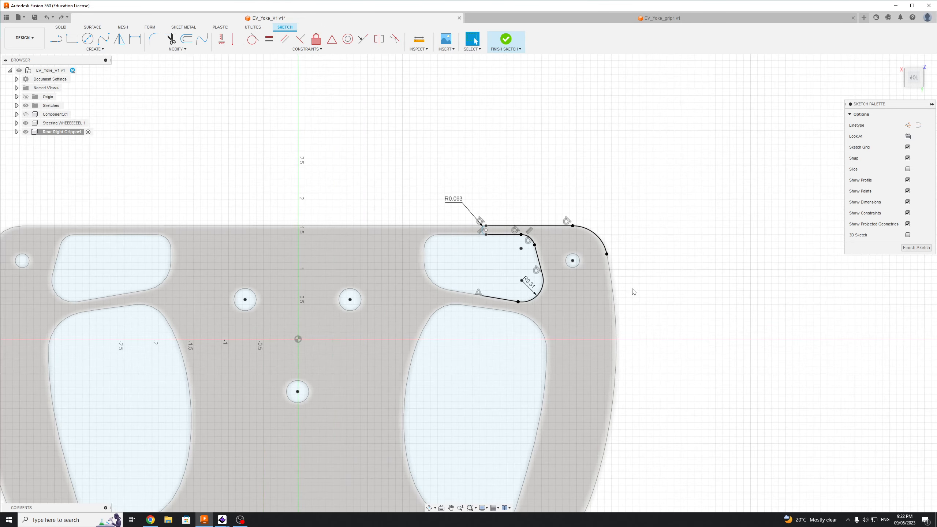
{"action": "middle_click_drag", "start_coordinate": [635, 287], "coordinate": [741, 183]}
{"action": "scroll", "coordinate": [735, 201], "scroll_direction": "up", "scroll_amount": 2}
{"action": "scroll", "coordinate": [734, 204], "scroll_direction": "down", "scroll_amount": 6}
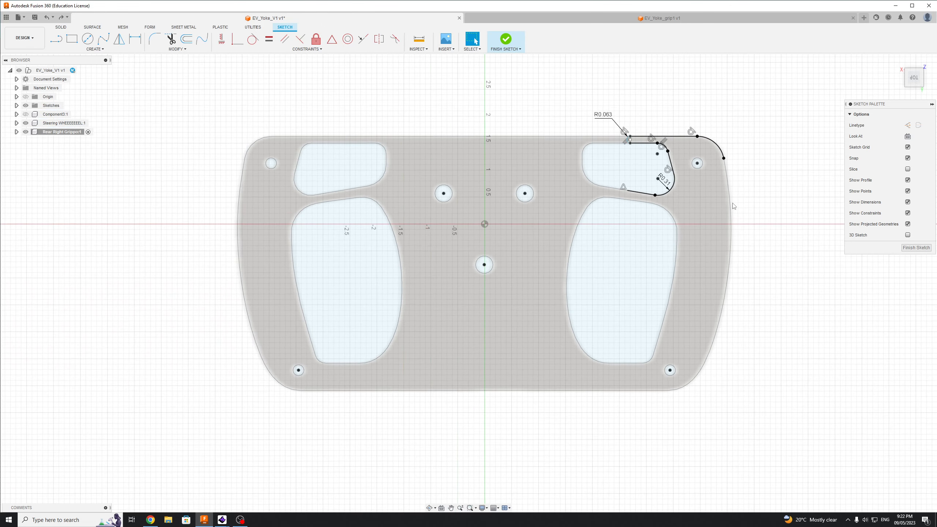
{"action": "scroll", "coordinate": [741, 253], "scroll_direction": "up", "scroll_amount": 2}
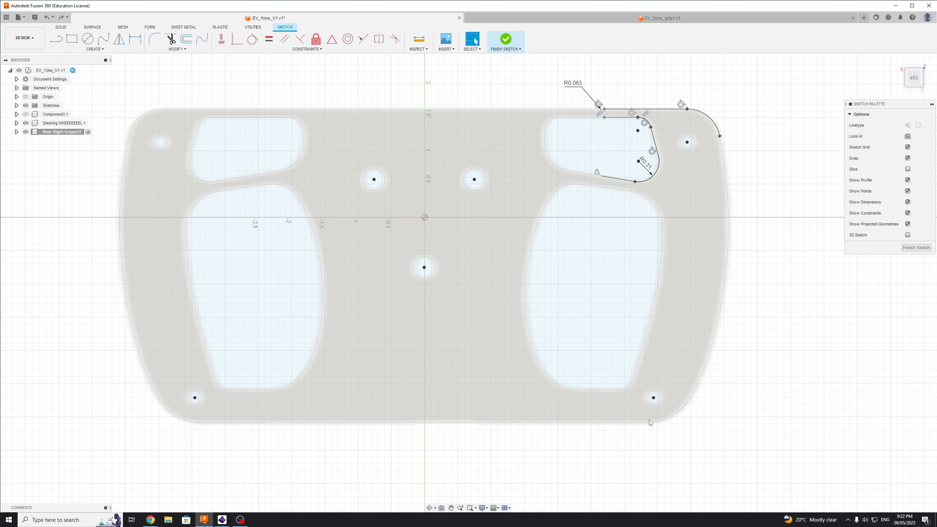
Try to draw an arc around the plate's lower right corner from the end of its straight lower edge.
{"action": "left_click", "coordinate": [56, 39]}
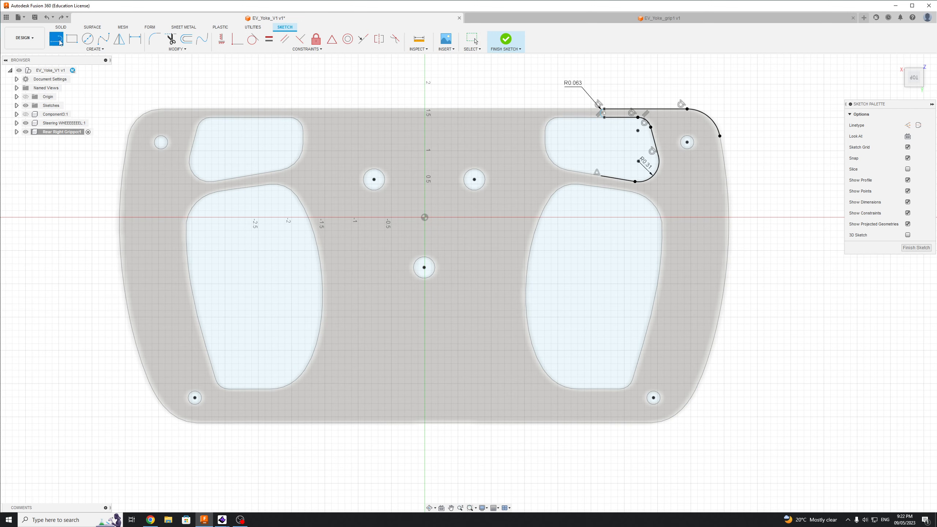
{"action": "left_click", "coordinate": [661, 421]}
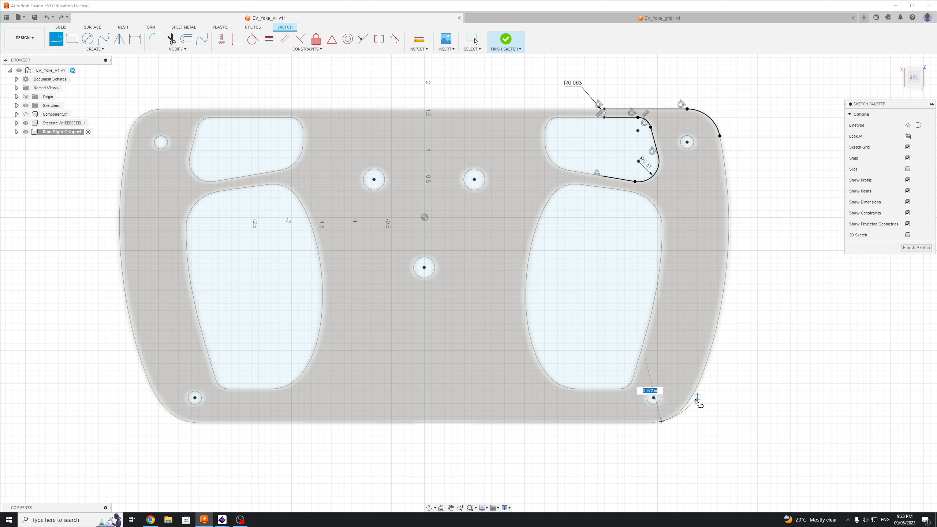
{"action": "left_click_drag", "start_coordinate": [690, 398], "coordinate": [738, 428]}
{"action": "key", "text": "Escape"}
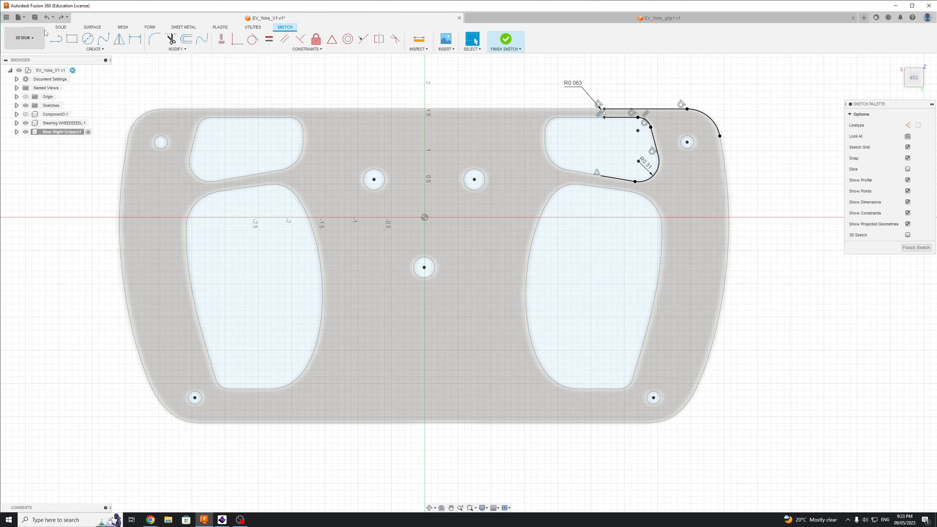
Draw a horizontal line along the large right cutout's lower edge and a tangent arc around its lower right corner.
{"action": "left_click", "coordinate": [56, 40]}
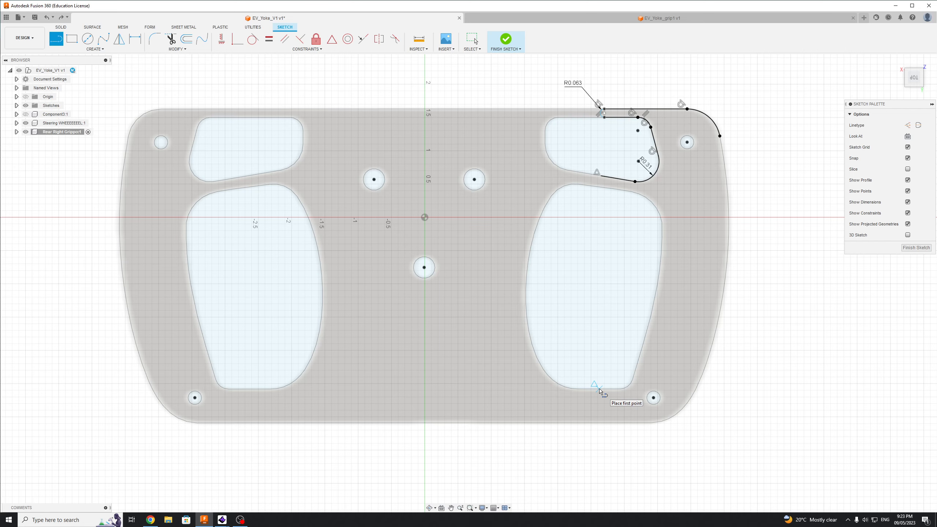
{"action": "scroll", "coordinate": [599, 390], "scroll_direction": "up", "scroll_amount": 5}
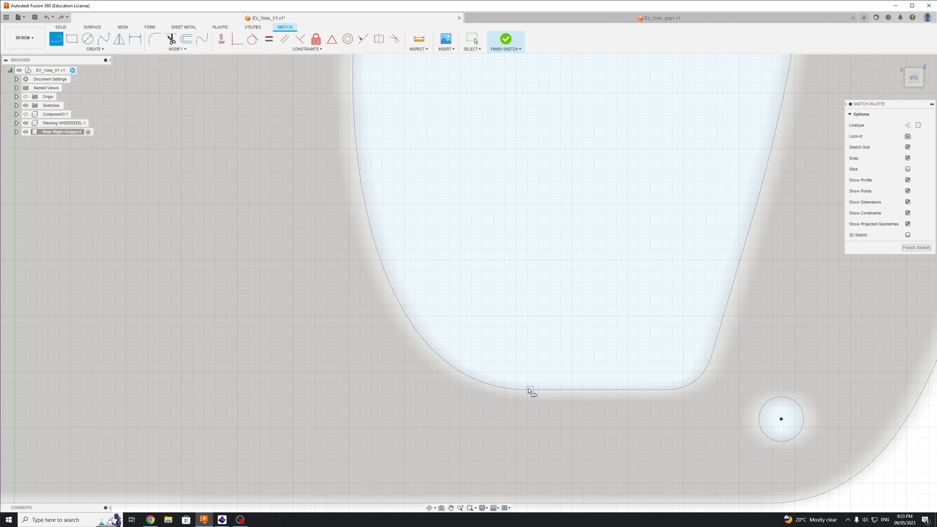
{"action": "left_click", "coordinate": [530, 390]}
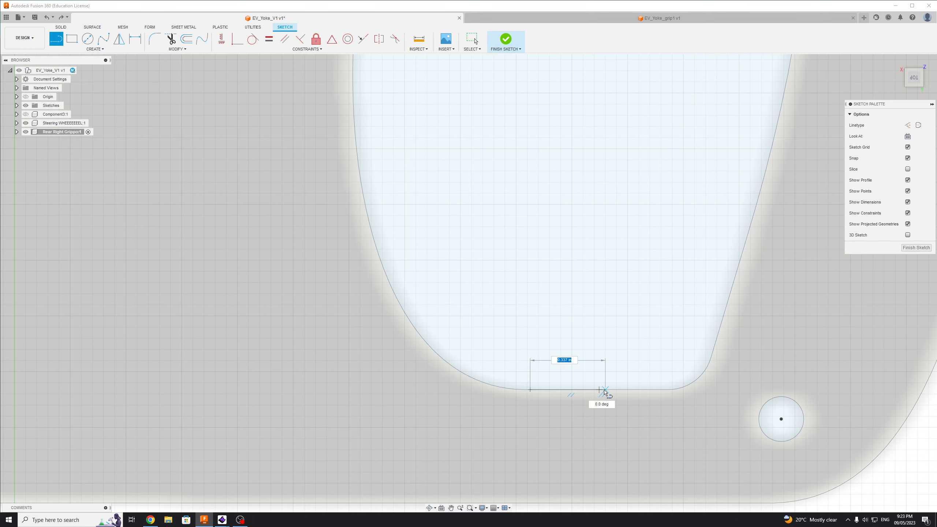
{"action": "left_click", "coordinate": [669, 390]}
{"action": "mouse_move", "coordinate": [669, 391]}
{"action": "left_mouse_down"}
{"action": "mouse_move", "coordinate": [686, 389]}
{"action": "mouse_move", "coordinate": [713, 359]}
{"action": "left_mouse_up"}
Try to trace the large cutout's slanted outer side with an arc from the corner arc's upper end, and undo it.
{"action": "scroll", "coordinate": [713, 359], "scroll_direction": "down", "scroll_amount": 5}
{"action": "middle_click_drag", "start_coordinate": [711, 347], "coordinate": [640, 386]}
{"action": "scroll", "coordinate": [640, 386], "scroll_direction": "down", "scroll_amount": 2}
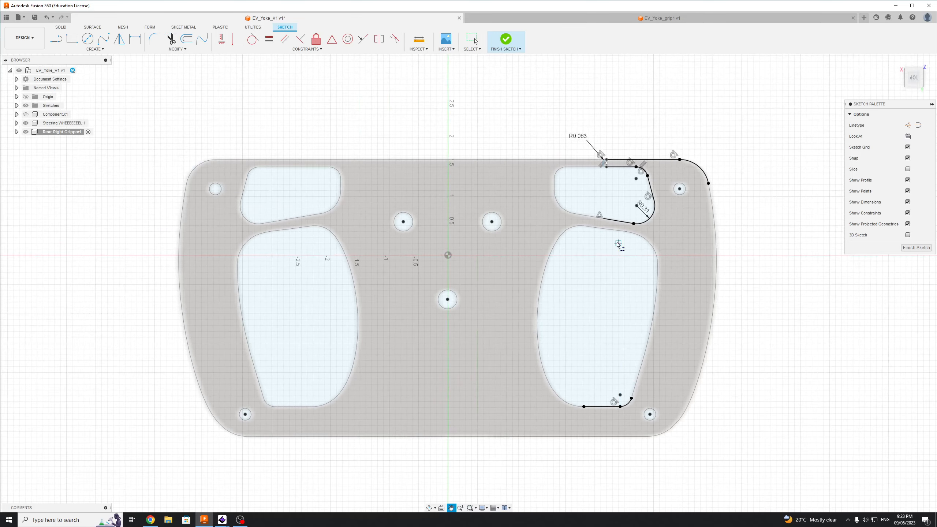
{"action": "scroll", "coordinate": [619, 236], "scroll_direction": "up", "scroll_amount": 5}
{"action": "middle_click_drag", "start_coordinate": [670, 260], "coordinate": [619, 128]}
{"action": "scroll", "coordinate": [594, 405], "scroll_direction": "down", "scroll_amount": 2}
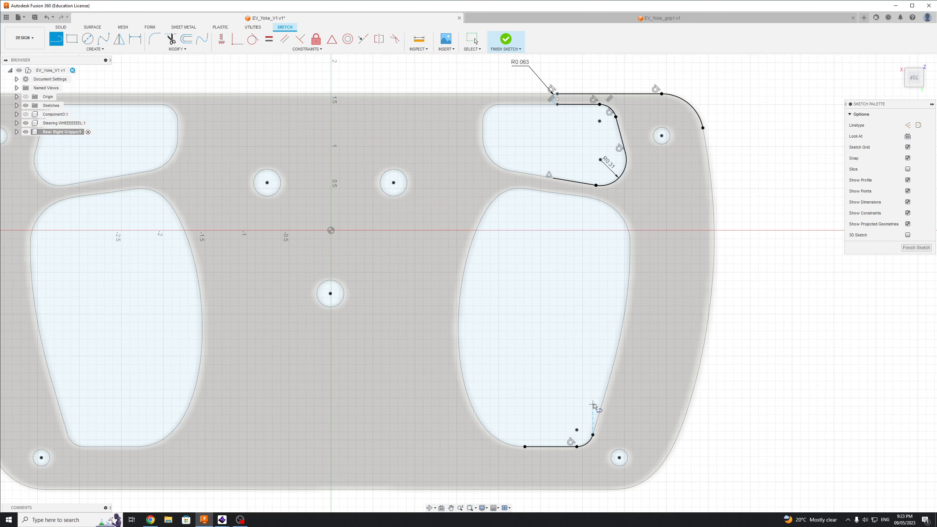
{"action": "left_click", "coordinate": [593, 435]}
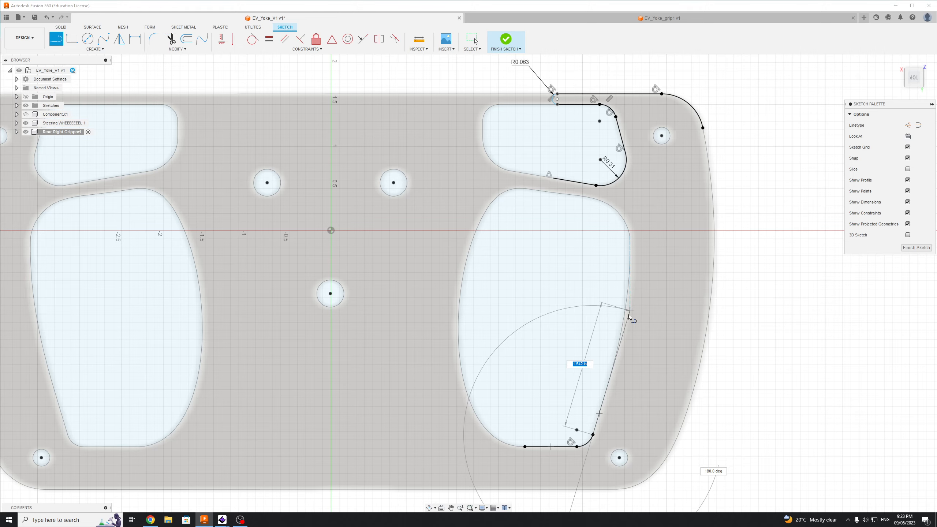
{"action": "left_click_drag", "start_coordinate": [619, 333], "coordinate": [601, 368]}
{"action": "scroll", "coordinate": [649, 357], "scroll_direction": "down", "scroll_amount": 3}
{"action": "scroll", "coordinate": [643, 361], "scroll_direction": "up", "scroll_amount": 6}
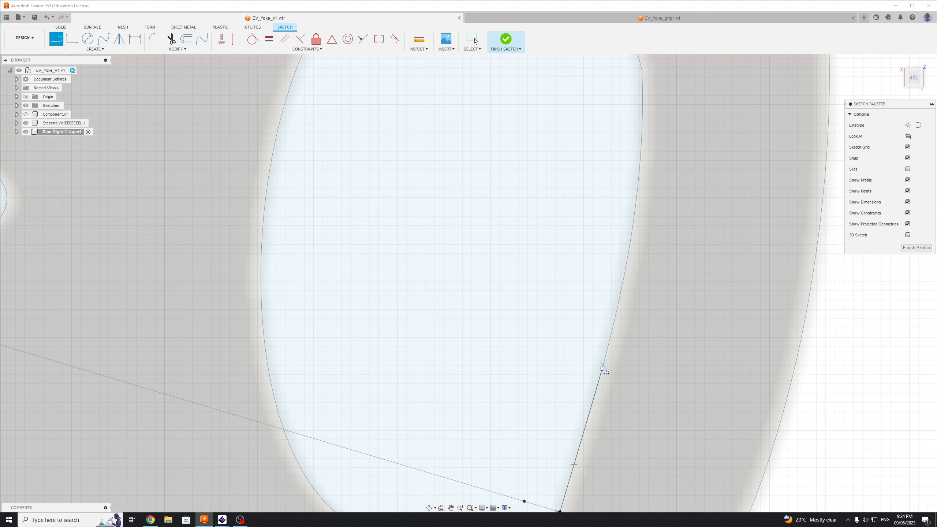
{"action": "left_click_drag", "start_coordinate": [602, 368], "coordinate": [588, 327]}
{"action": "key", "text": "Escape"}
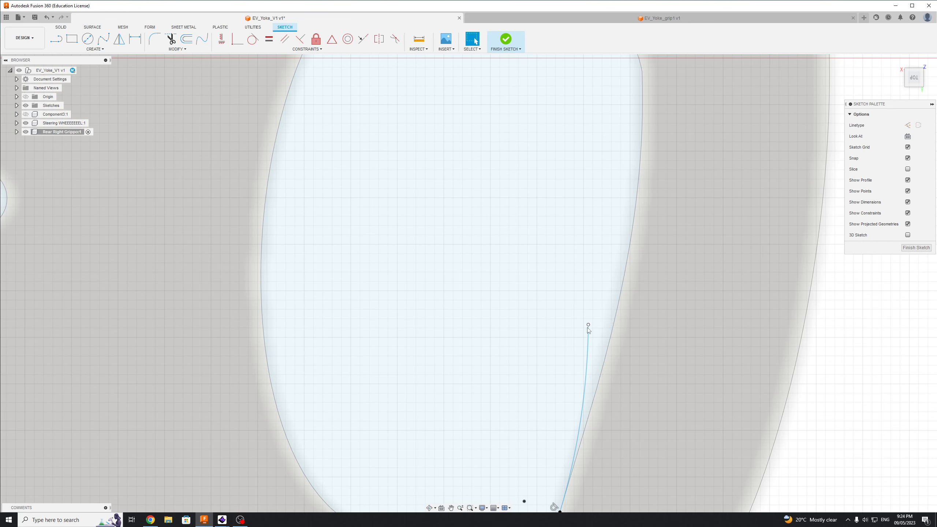
{"action": "key", "text": "ctrl+z"}
Draw a straight line along the large right cutout's slanted outer side, starting from the upper end of the corner arc.
{"action": "scroll", "coordinate": [548, 397], "scroll_direction": "down", "scroll_amount": 1}
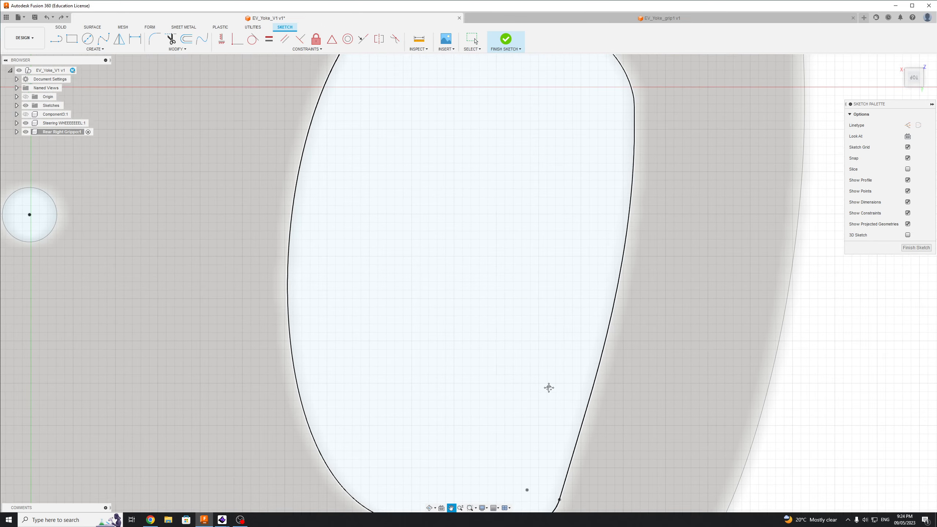
{"action": "middle_click_drag", "start_coordinate": [549, 388], "coordinate": [516, 320]}
{"action": "key", "text": "l"}
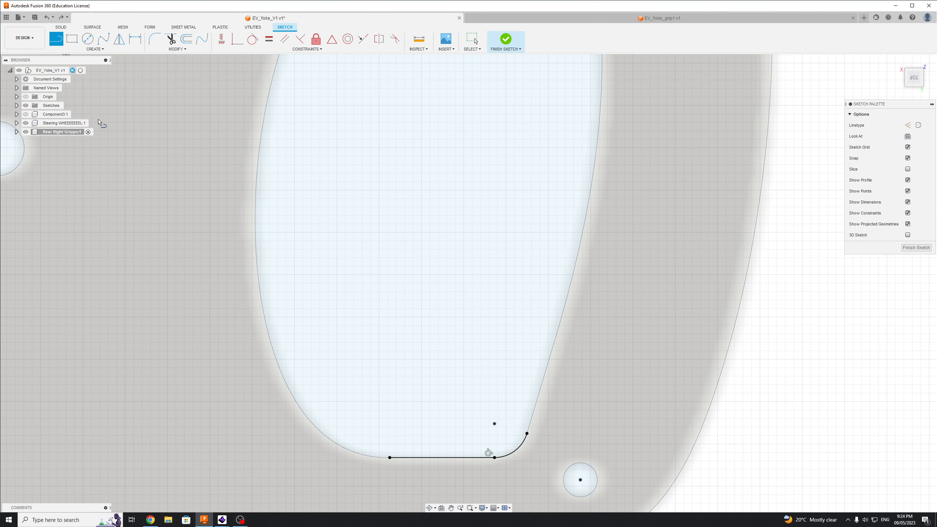
{"action": "left_click", "coordinate": [526, 433]}
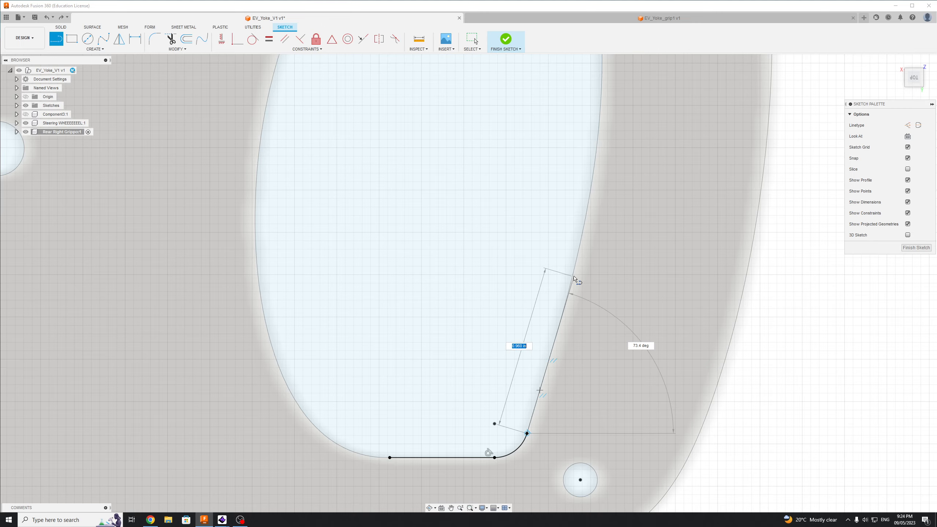
{"action": "scroll", "coordinate": [574, 314], "scroll_direction": "up", "scroll_amount": 3}
{"action": "scroll", "coordinate": [575, 313], "scroll_direction": "down", "scroll_amount": 5}
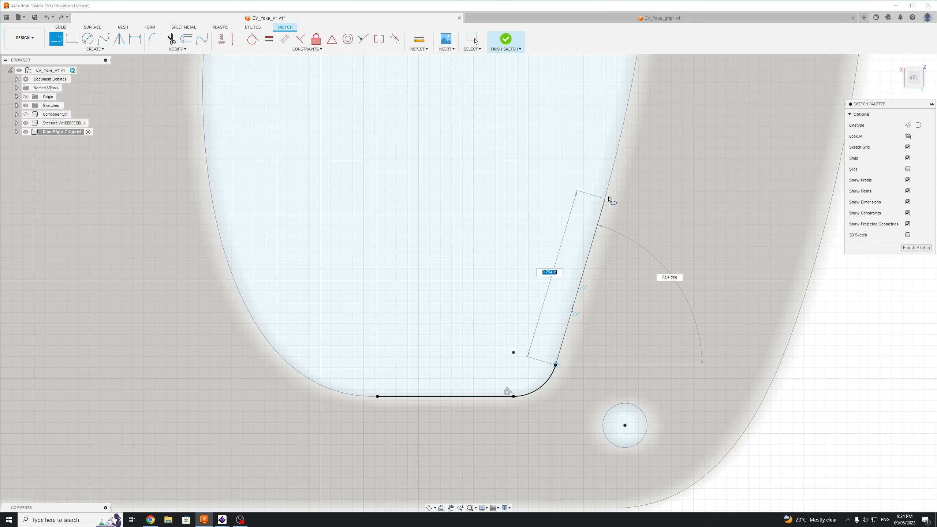
{"action": "scroll", "coordinate": [611, 201], "scroll_direction": "up", "scroll_amount": 5}
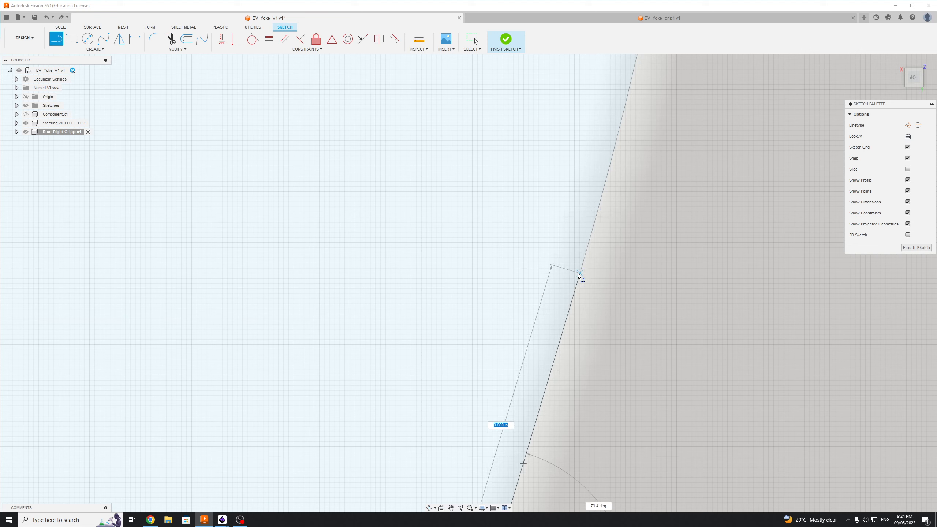
{"action": "left_click", "coordinate": [562, 333]}
{"action": "scroll", "coordinate": [553, 288], "scroll_direction": "down", "scroll_amount": 2}
{"action": "scroll", "coordinate": [554, 291], "scroll_direction": "down", "scroll_amount": 2}
{"action": "scroll", "coordinate": [535, 230], "scroll_direction": "down", "scroll_amount": 2}
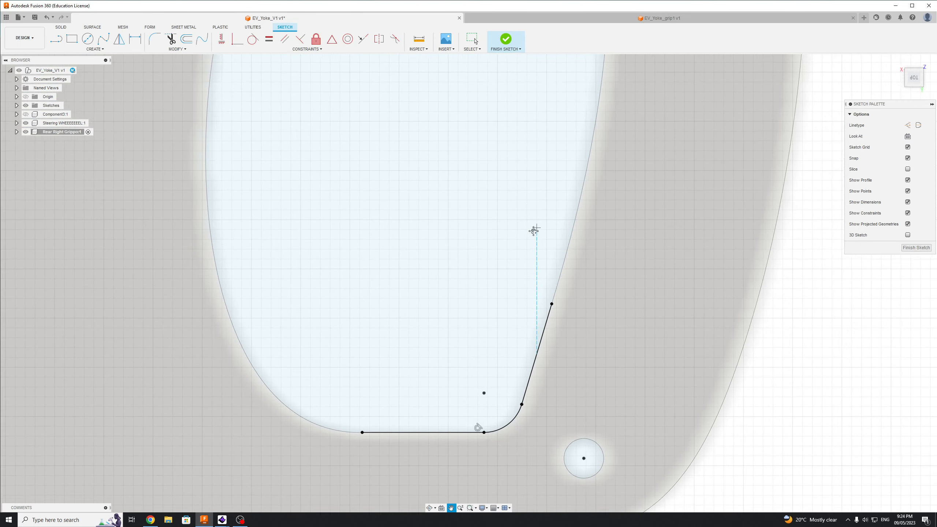
{"action": "key", "text": "Escape"}
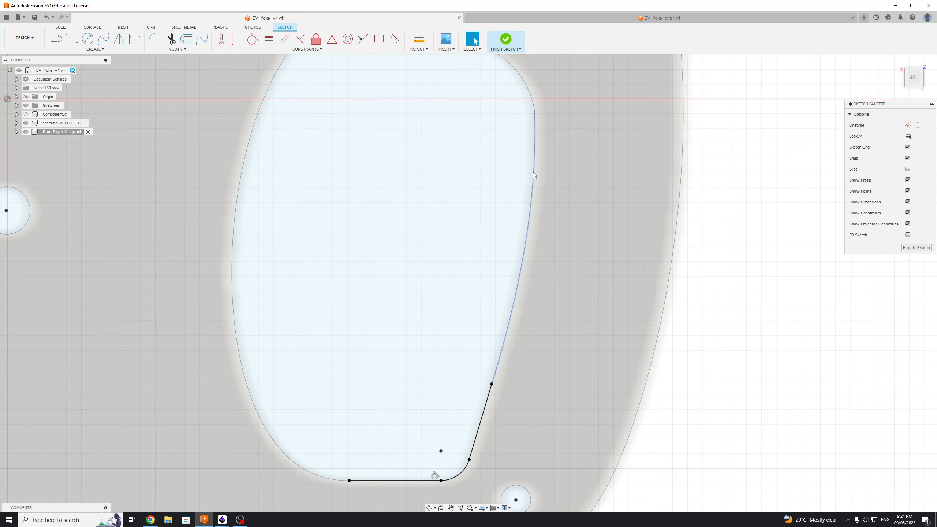
Project the steering wheel plate into the rear right gripper sketch, using the Bodies selection filter.
{"action": "left_click", "coordinate": [532, 172]}
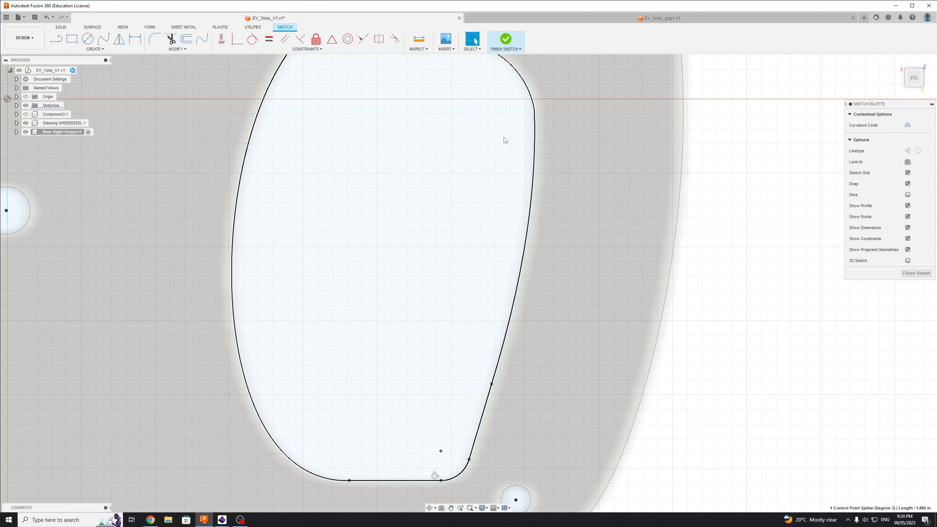
{"action": "key", "text": "Escape"}
{"action": "scroll", "coordinate": [446, 206], "scroll_direction": "down", "scroll_amount": 3}
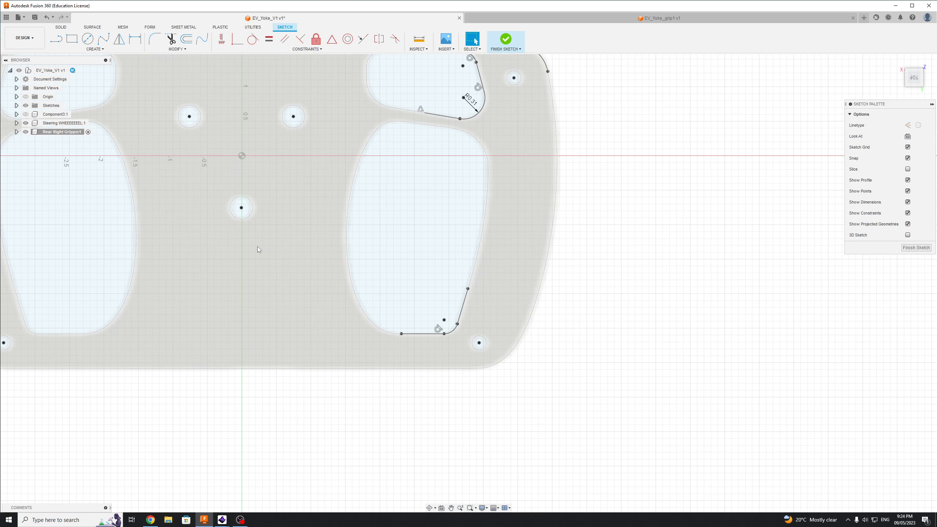
{"action": "left_click", "coordinate": [258, 246]}
{"action": "left_click", "coordinate": [95, 48]}
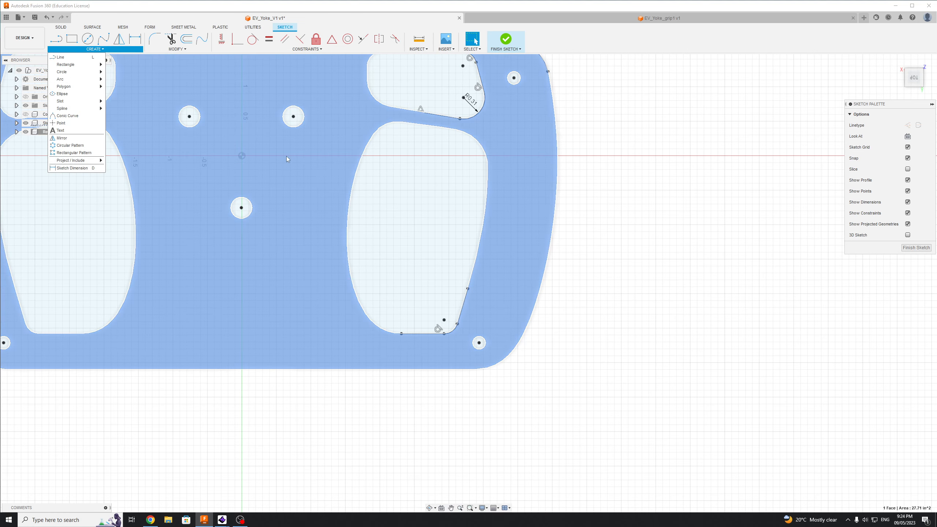
{"action": "mouse_move", "coordinate": [76, 161]}
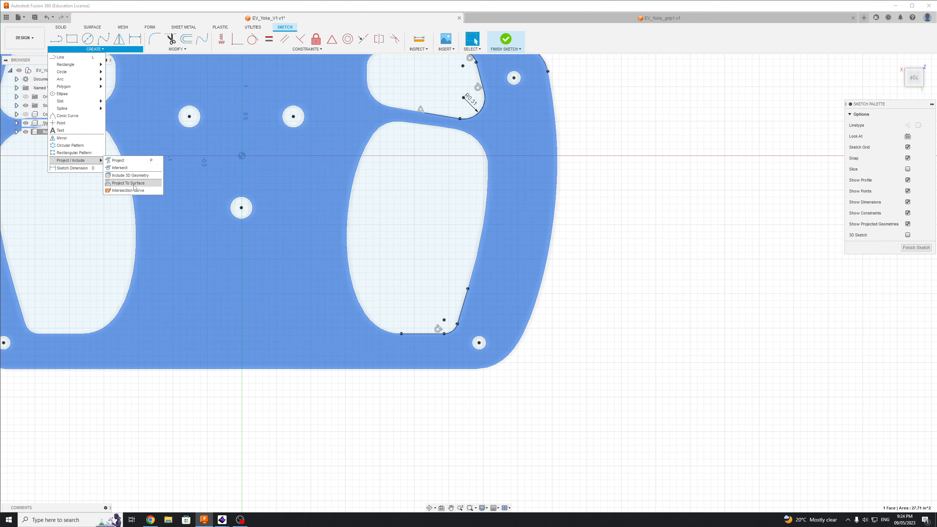
{"action": "left_click", "coordinate": [122, 161]}
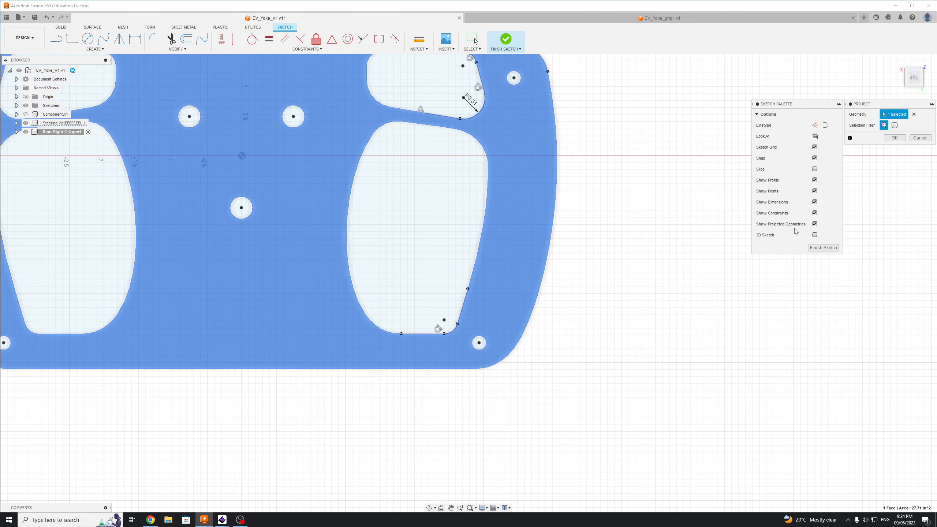
{"action": "left_click", "coordinate": [894, 126]}
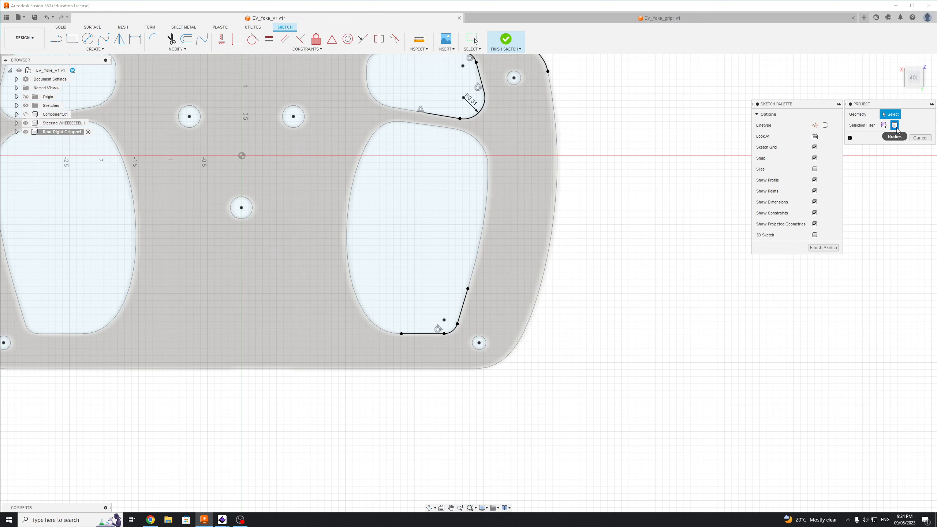
{"action": "left_click", "coordinate": [544, 153]}
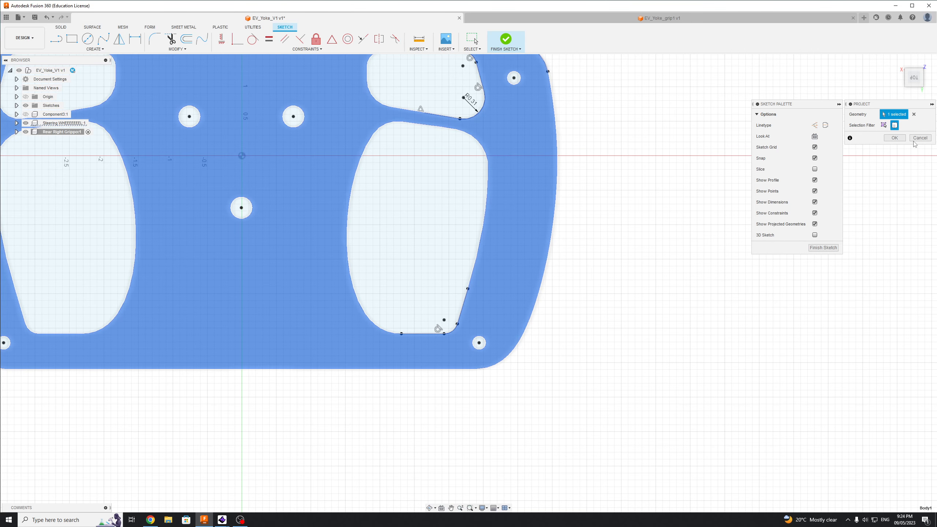
{"action": "left_click", "coordinate": [895, 137]}
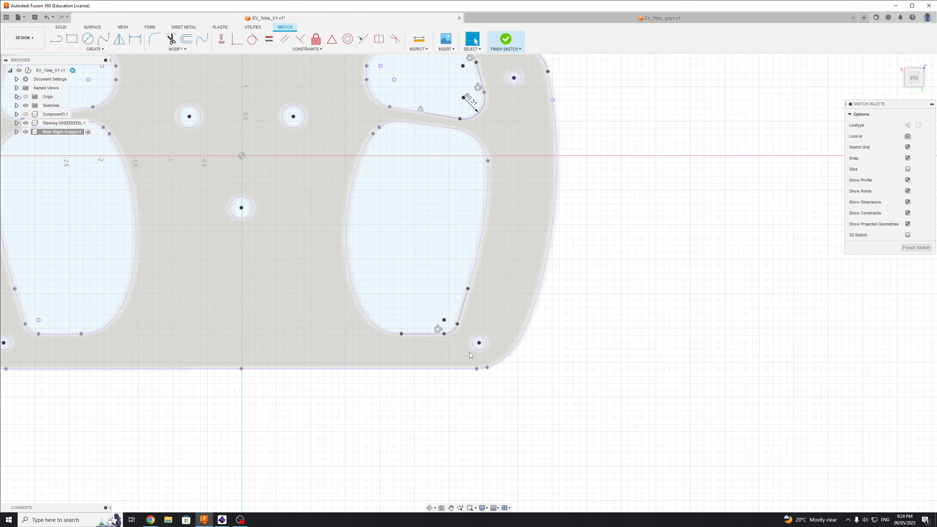
Try to change the arc at the plate's upper right corner to construction linetype.
{"action": "scroll", "coordinate": [530, 181], "scroll_direction": "down", "scroll_amount": 5}
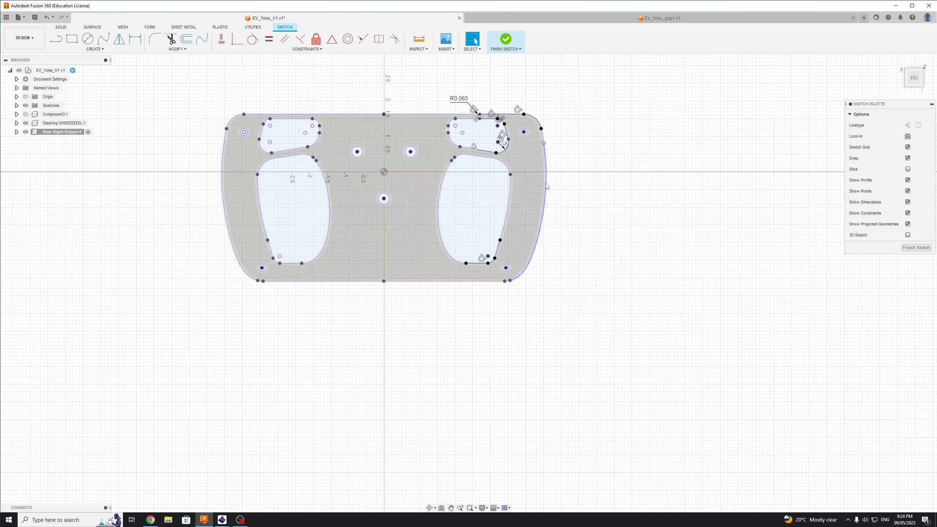
{"action": "scroll", "coordinate": [515, 129], "scroll_direction": "up", "scroll_amount": 10}
{"action": "scroll", "coordinate": [513, 127], "scroll_direction": "down", "scroll_amount": 2}
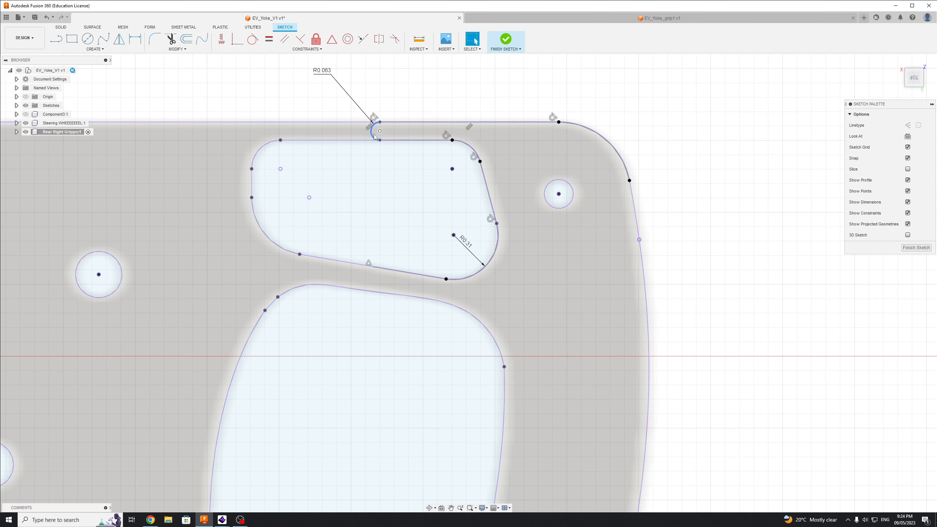
{"action": "key", "text": "l"}
{"action": "key", "text": "Escape"}
{"action": "left_click", "coordinate": [404, 123]}
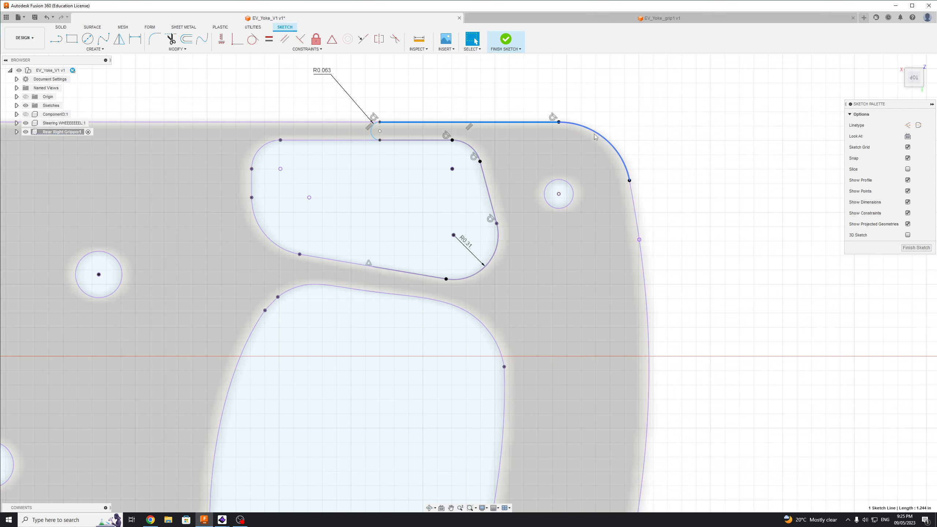
{"action": "left_click", "coordinate": [596, 136]}
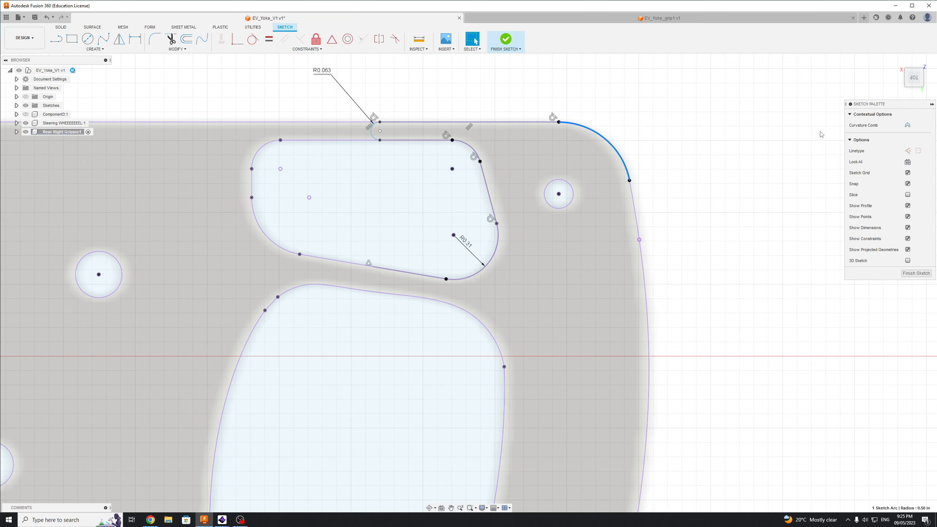
{"action": "left_click", "coordinate": [907, 150]}
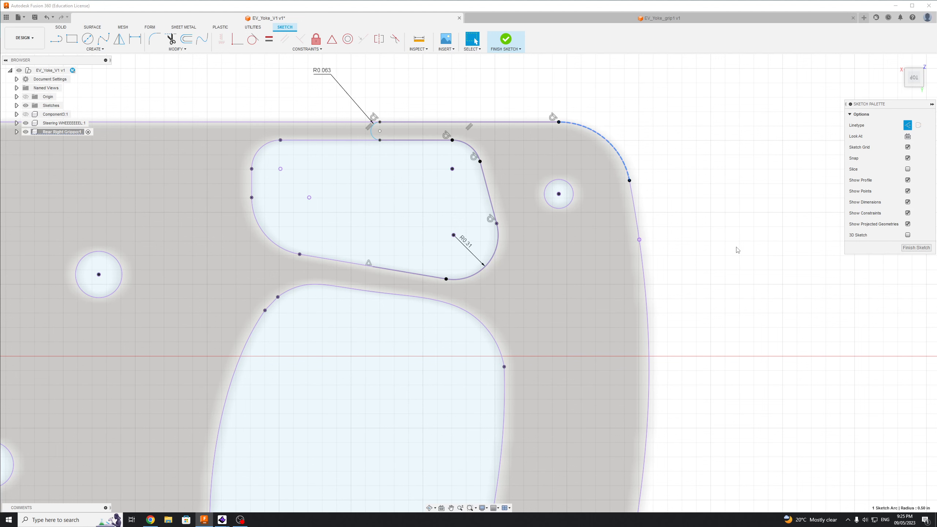
{"action": "key", "text": "Escape"}
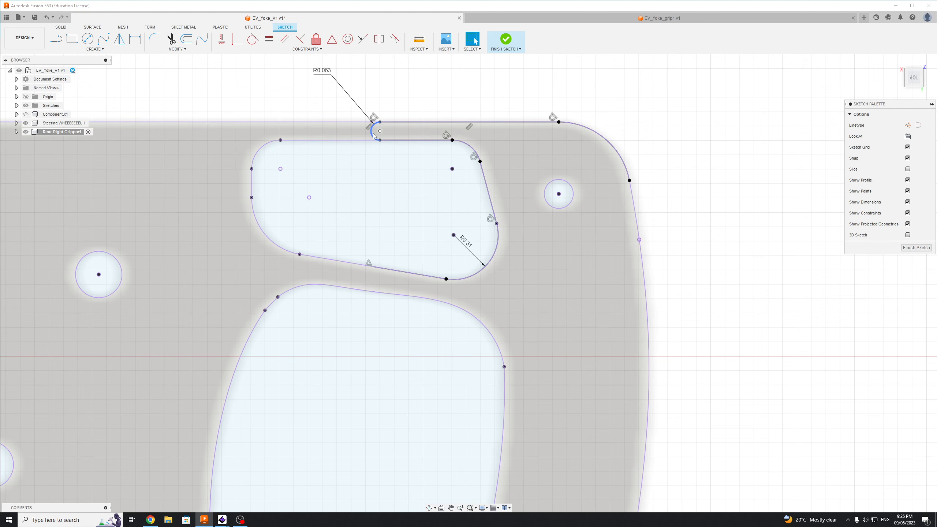
Move the R0.063 end arc above the small right cutout farther inward along the plate's upper edge.
{"action": "left_click", "coordinate": [371, 129]}
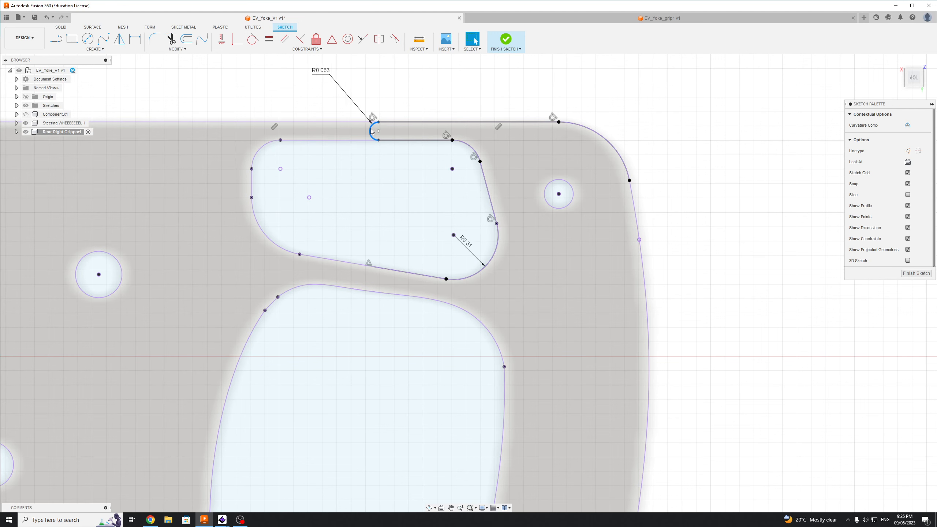
{"action": "left_click_drag", "start_coordinate": [372, 129], "coordinate": [358, 130]}
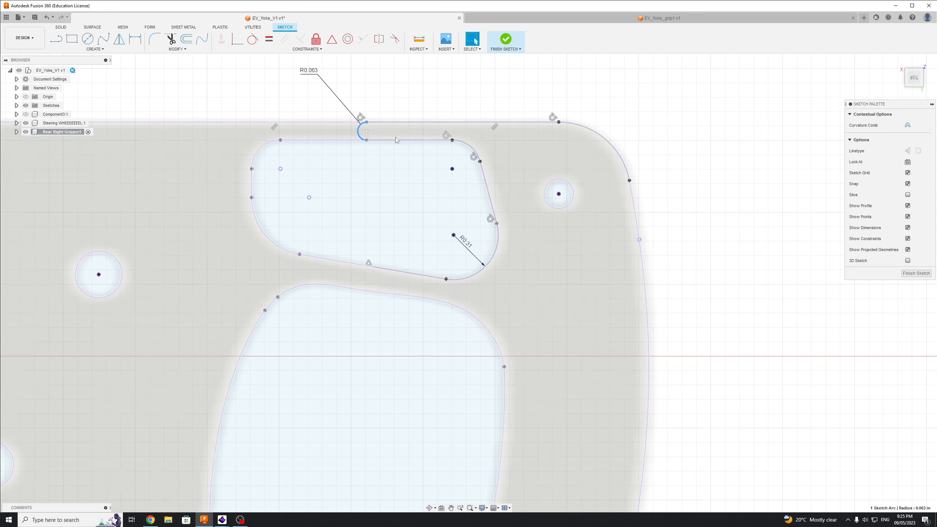
{"action": "left_click", "coordinate": [609, 143]}
{"action": "key", "text": "Escape"}
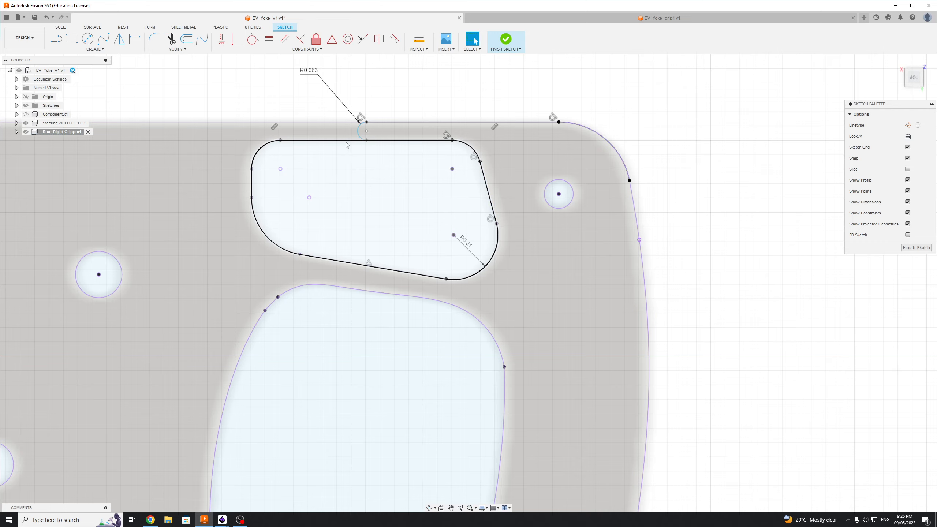
Finish the rear right gripper sketch.
{"action": "scroll", "coordinate": [540, 255], "scroll_direction": "down", "scroll_amount": 3}
{"action": "scroll", "coordinate": [540, 255], "scroll_direction": "down", "scroll_amount": 5}
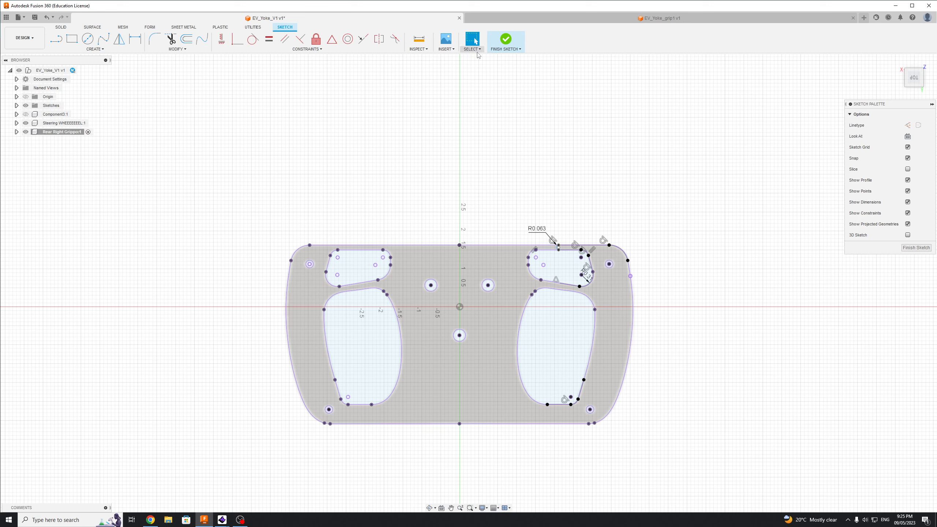
{"action": "left_click", "coordinate": [505, 39]}
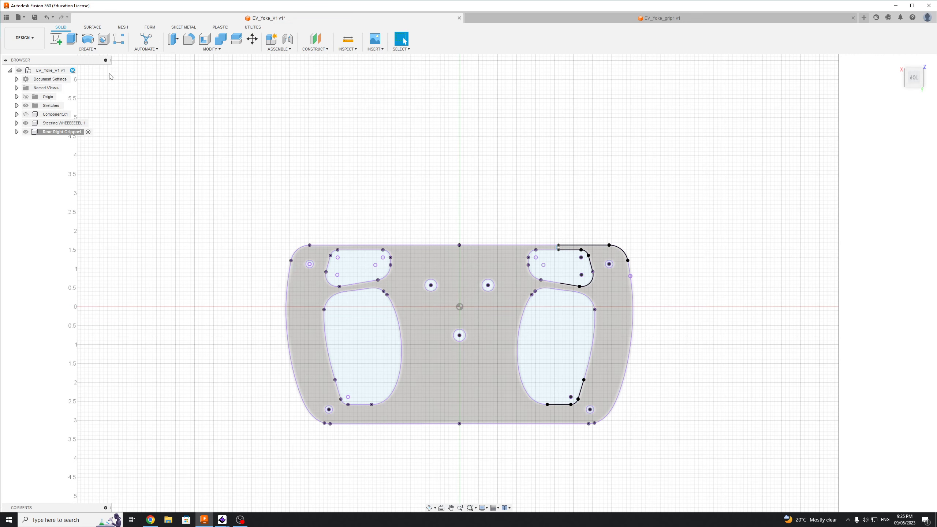
Hide the rear right gripper's sketches and show them again, and try to start an Extrude.
{"action": "left_click", "coordinate": [16, 132]}
{"action": "left_click", "coordinate": [31, 149]}
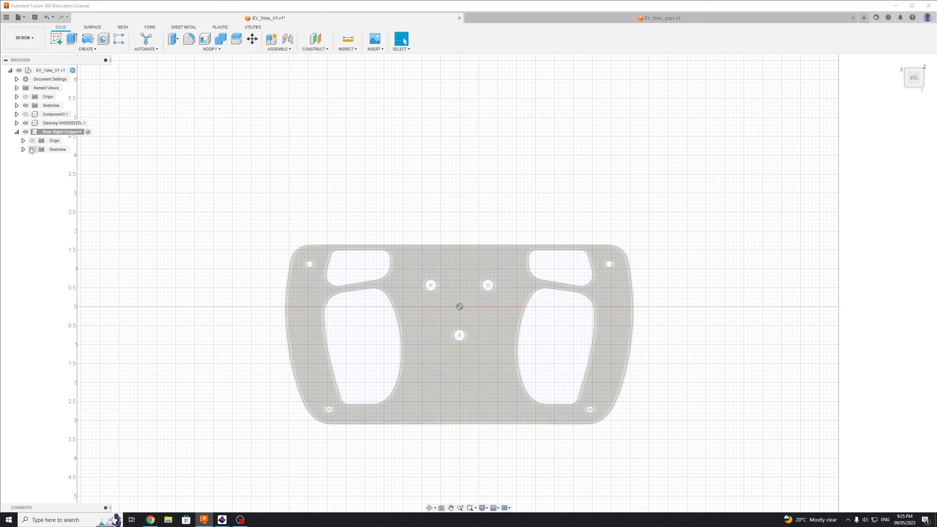
{"action": "left_click", "coordinate": [34, 149]}
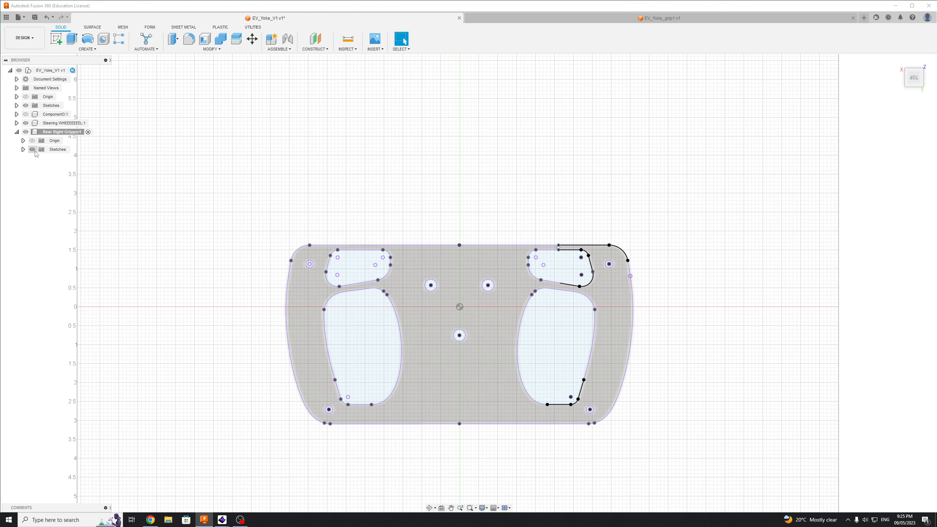
{"action": "left_click", "coordinate": [16, 131]}
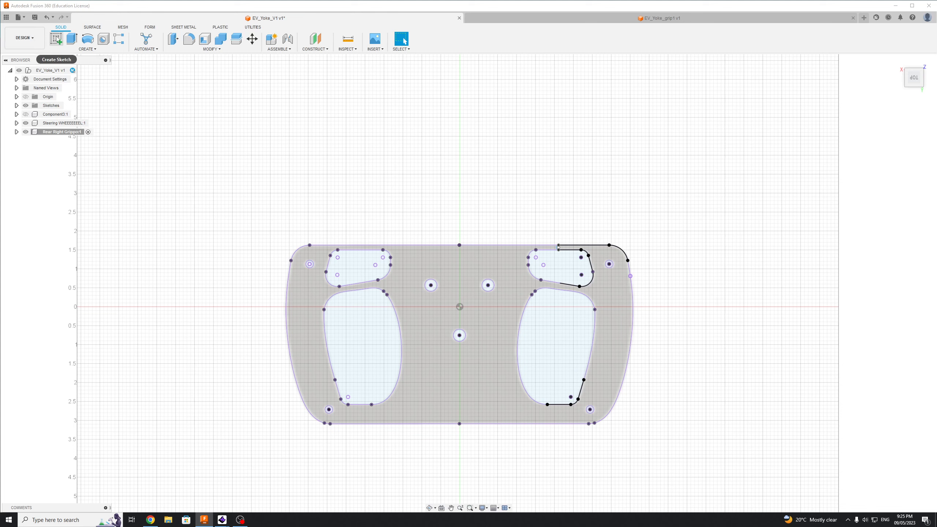
{"action": "left_click", "coordinate": [72, 39]}
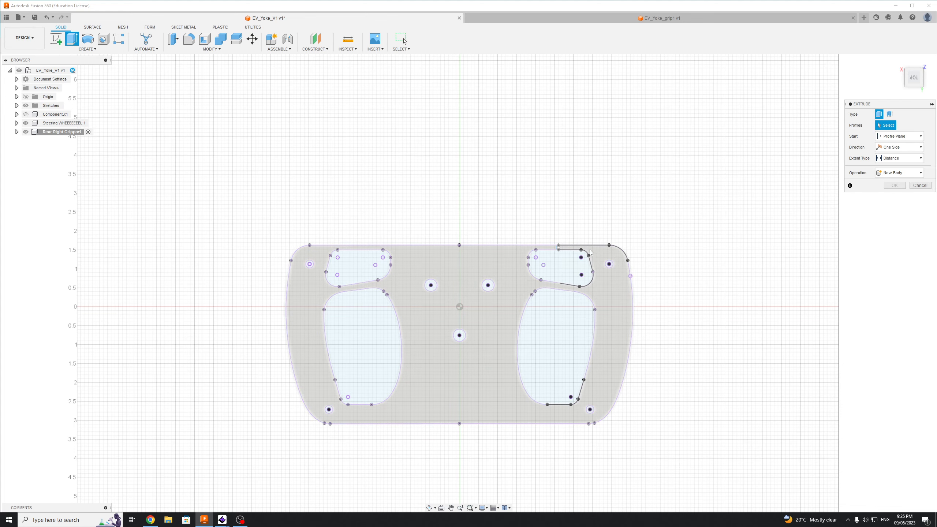
{"action": "key", "text": "Escape"}
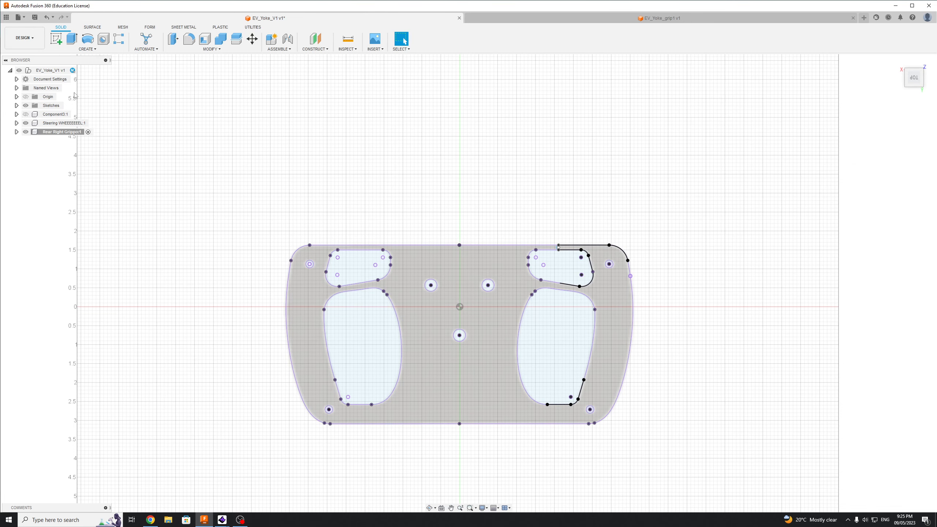
Expand the rear right gripper component down to its sketch and check the options available for that sketch.
{"action": "left_click", "coordinate": [17, 132]}
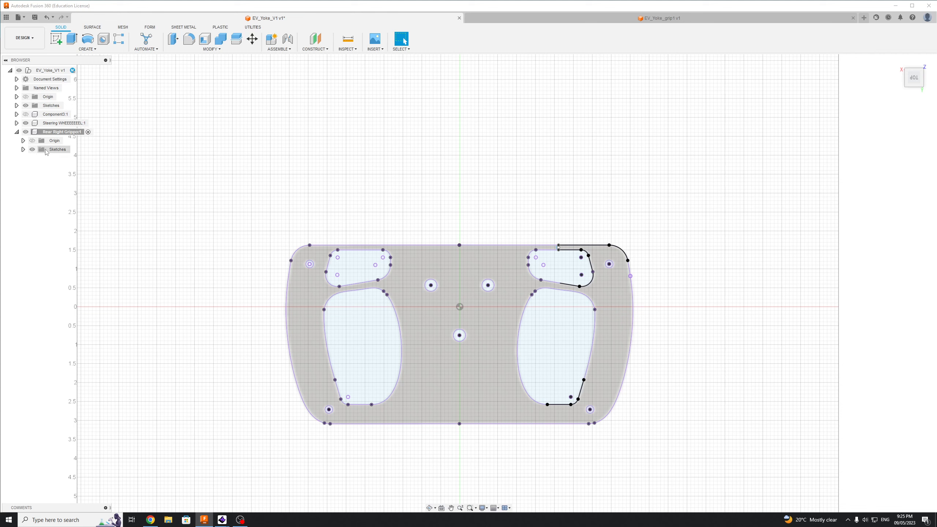
{"action": "left_click", "coordinate": [23, 149]}
{"action": "left_click", "coordinate": [62, 158]}
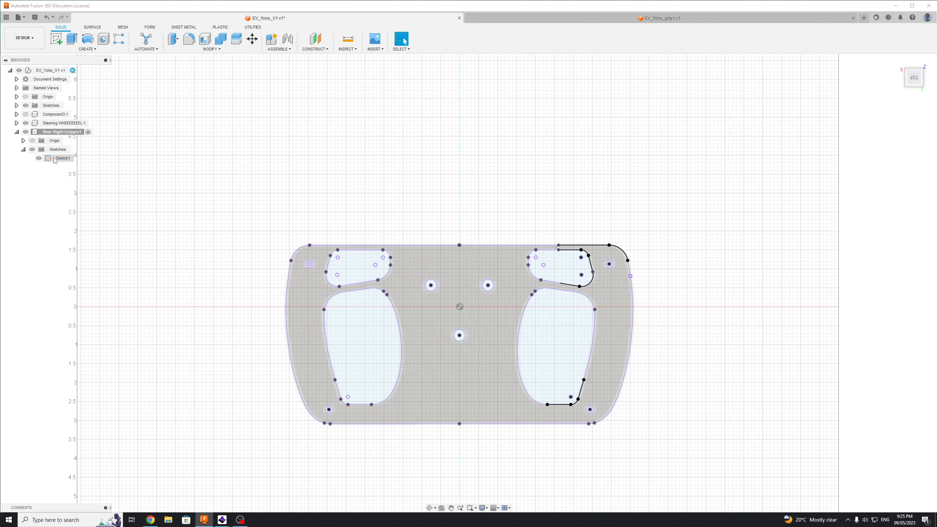
{"action": "right_click", "coordinate": [61, 158]}
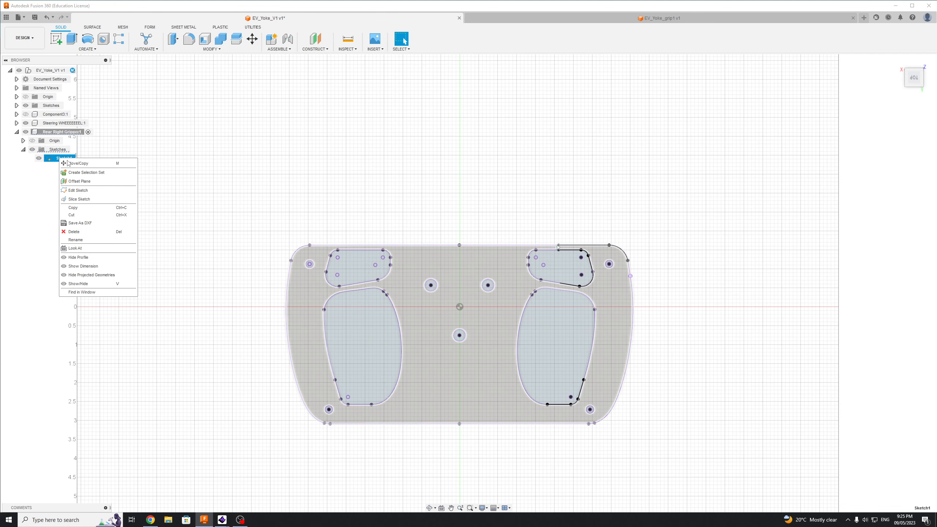
{"action": "left_click", "coordinate": [140, 170]}
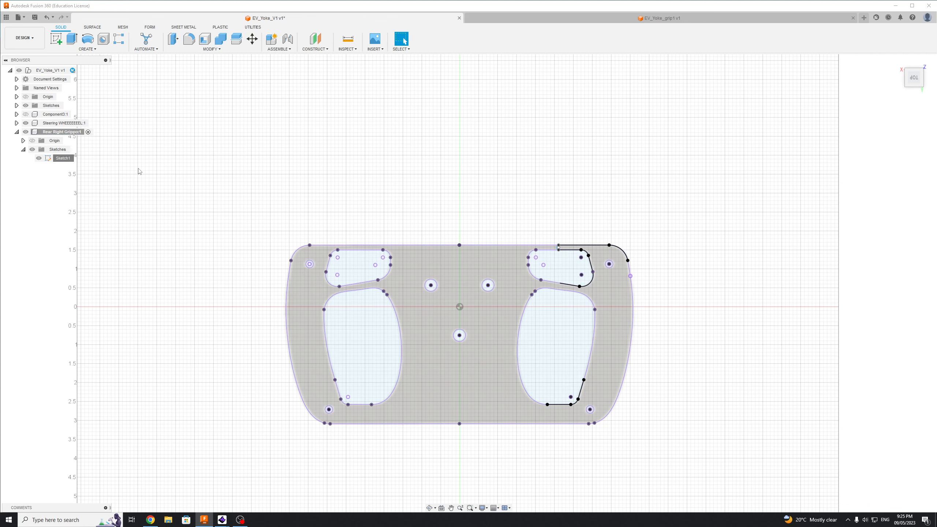
{"action": "right_click", "coordinate": [59, 159]}
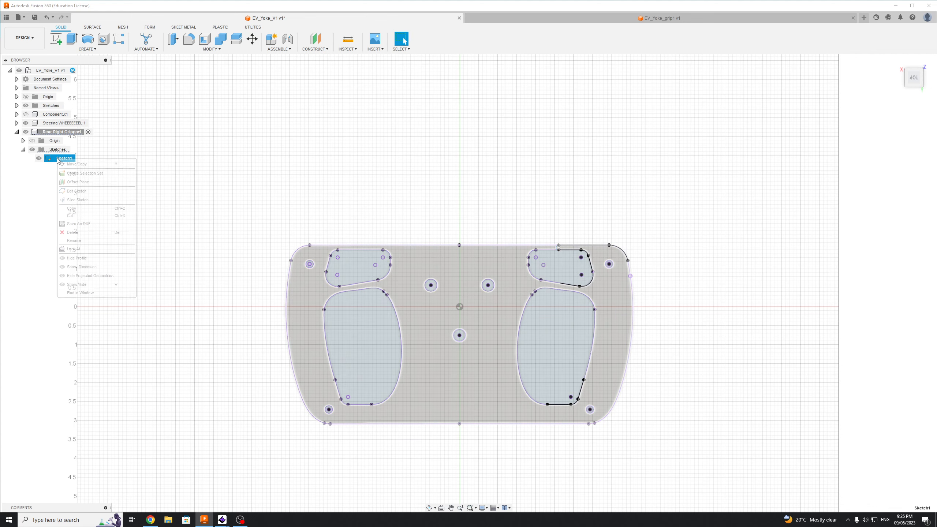
{"action": "left_click", "coordinate": [186, 190]}
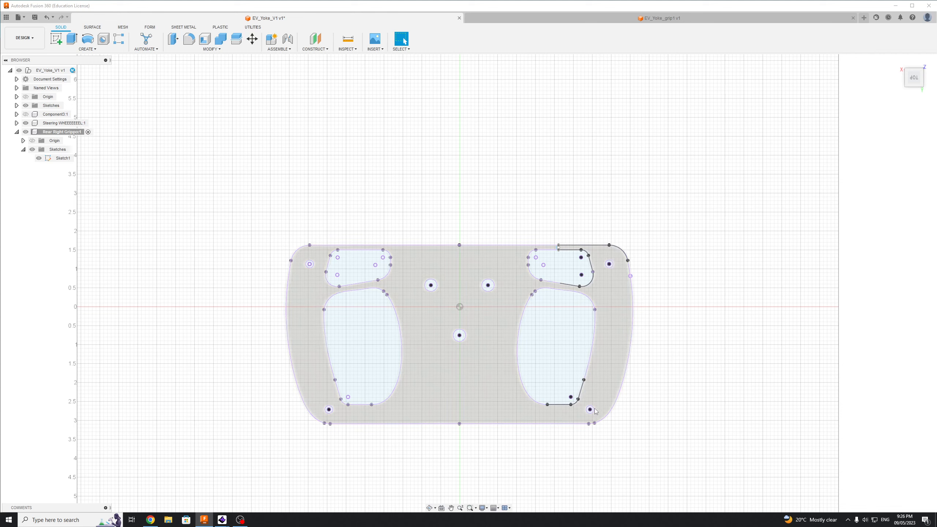
{"action": "left_click", "coordinate": [483, 378]}
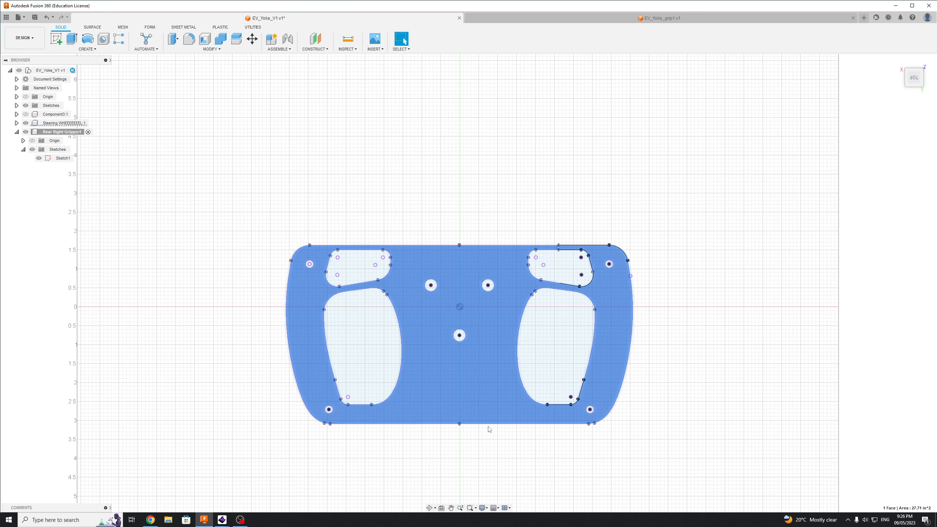
{"action": "key", "text": "Escape"}
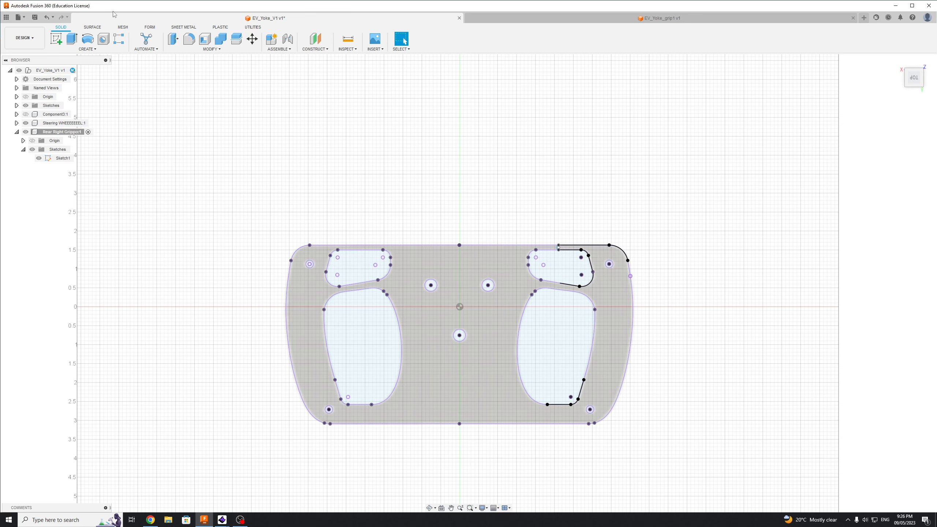
{"action": "left_click", "coordinate": [71, 39]}
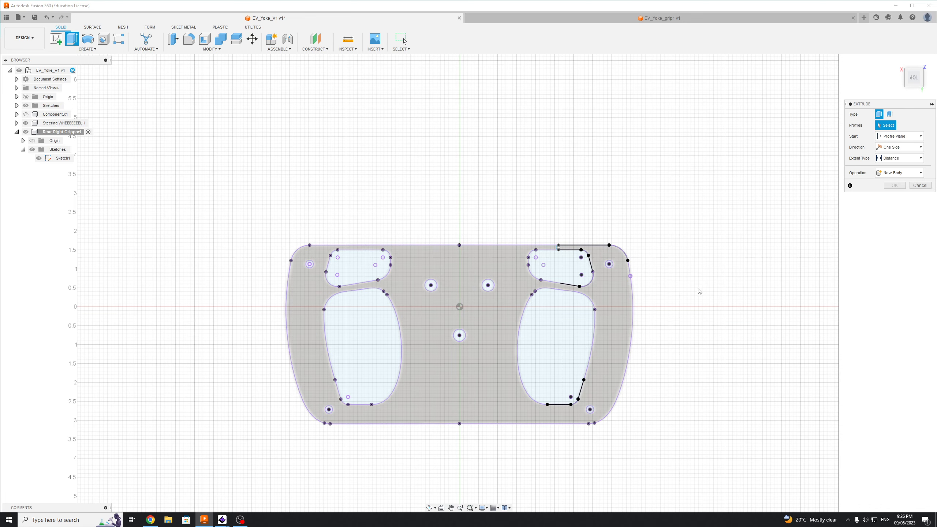
{"action": "left_click", "coordinate": [609, 263]}
{"action": "key", "text": "Escape"}
{"action": "key", "text": "Escape"}
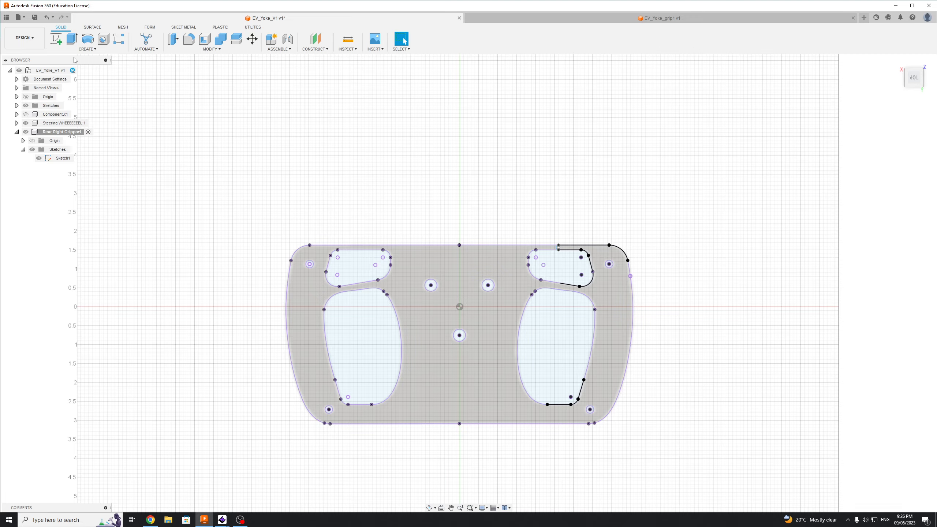
Reopen the rear right gripper's sketch and delete the drawn lower line and R0.31 corner arc of the small right cutout.
{"action": "right_click", "coordinate": [62, 158]}
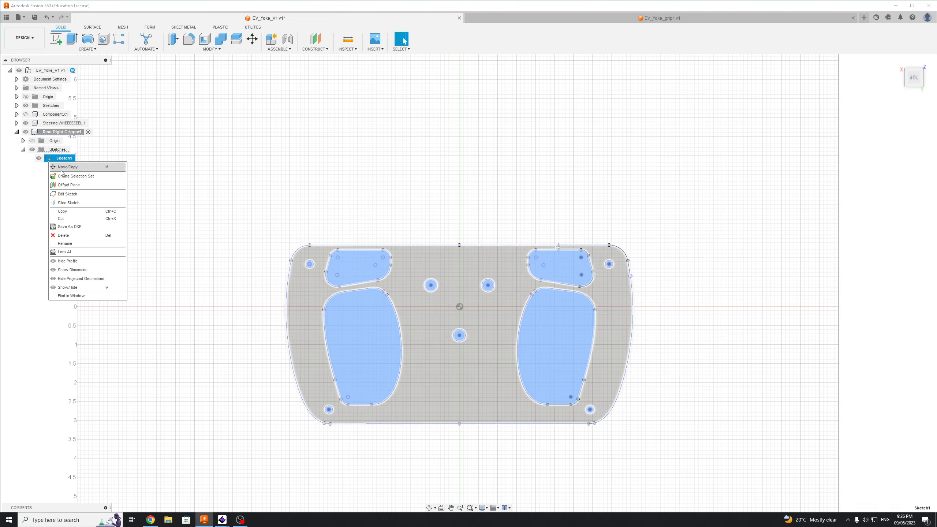
{"action": "left_click", "coordinate": [75, 198]}
{"action": "scroll", "coordinate": [668, 316], "scroll_direction": "up", "scroll_amount": 4}
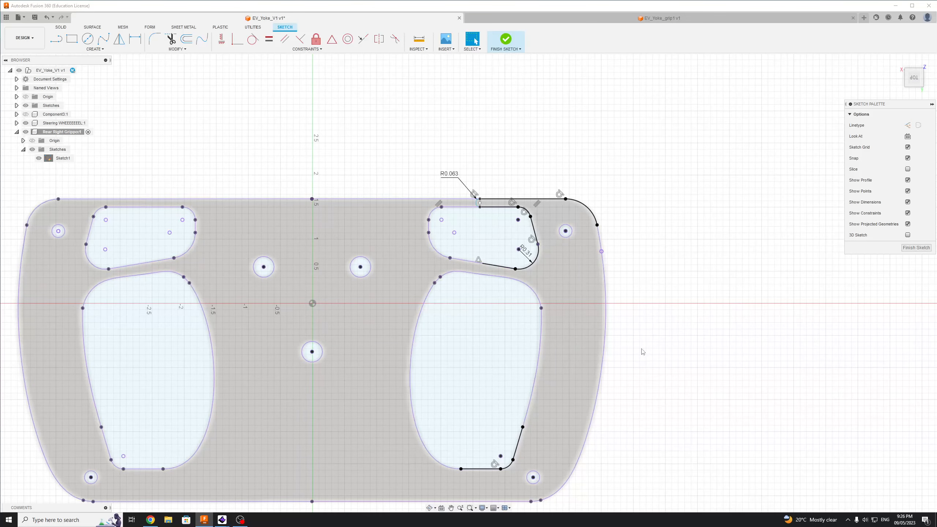
{"action": "middle_click_drag", "start_coordinate": [641, 335], "coordinate": [643, 261]}
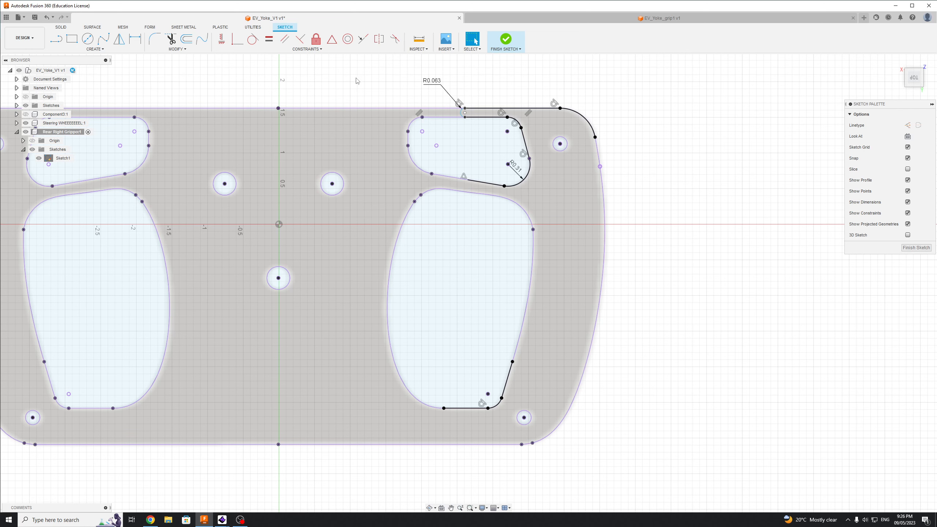
{"action": "left_click", "coordinate": [483, 184]}
{"action": "key", "text": "Delete"}
{"action": "left_click", "coordinate": [522, 181]}
{"action": "key", "text": "Delete"}
Try to delete all the sketch geometry around the small right cutout at once, and undo the deletion.
{"action": "left_click_drag", "start_coordinate": [668, 162], "coordinate": [324, 98]}
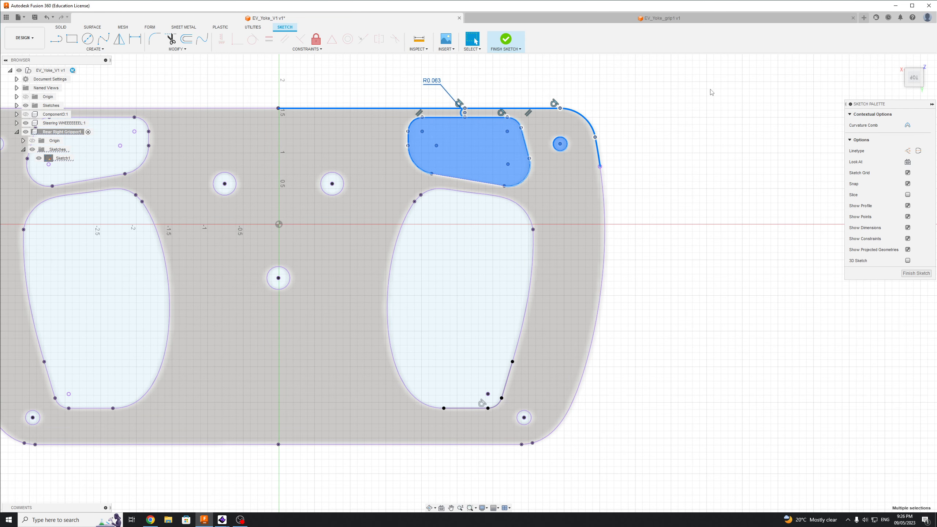
{"action": "left_click", "coordinate": [711, 92]}
{"action": "left_click_drag", "start_coordinate": [375, 75], "coordinate": [734, 219]}
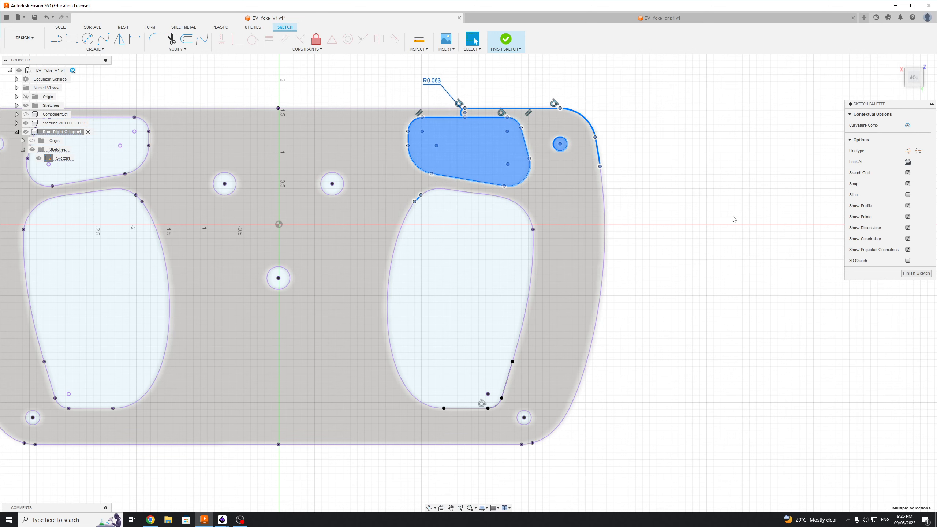
{"action": "key", "text": "Delete"}
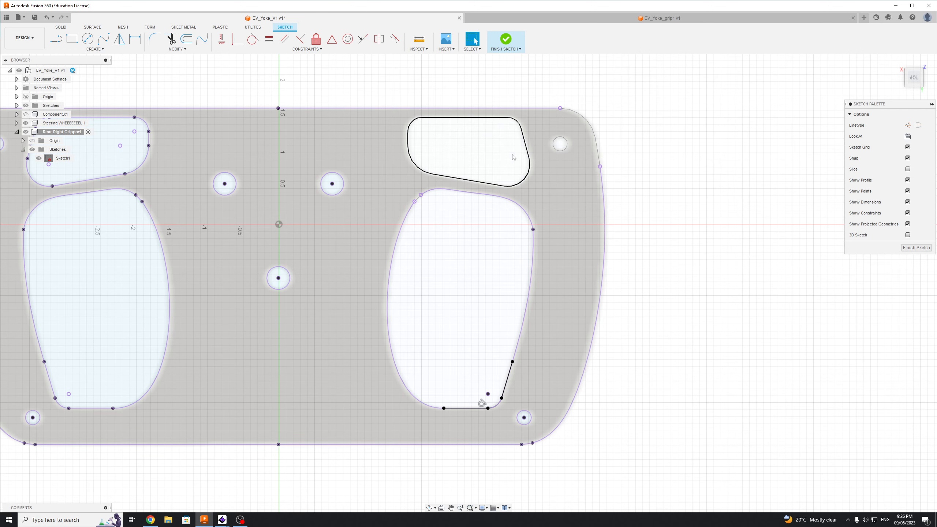
{"action": "key", "text": "ctrl+z"}
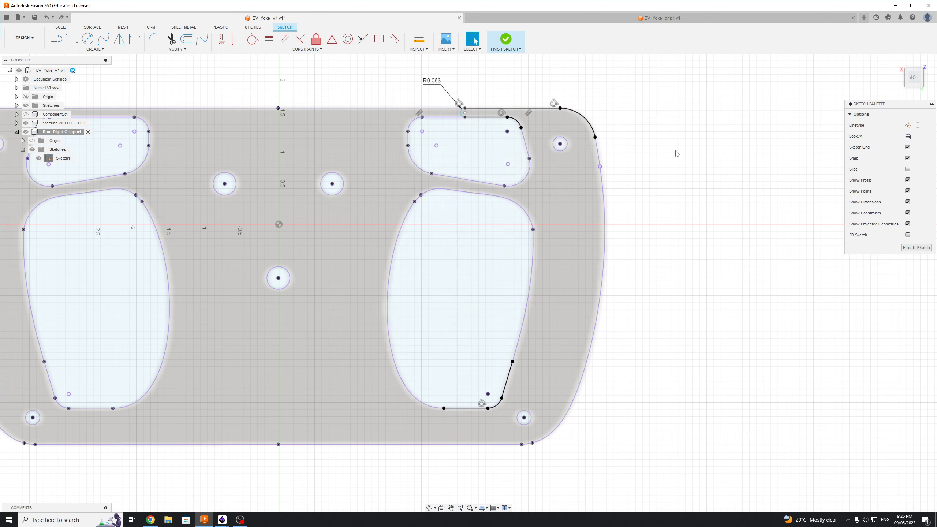
Delete the drawn arc at the plate's upper right corner, the adjoining upper edge line and the R0.063 end arc.
{"action": "left_click", "coordinate": [588, 127]}
{"action": "key", "text": "Delete"}
{"action": "left_click", "coordinate": [539, 108]}
{"action": "key", "text": "Delete"}
{"action": "left_click", "coordinate": [462, 111]}
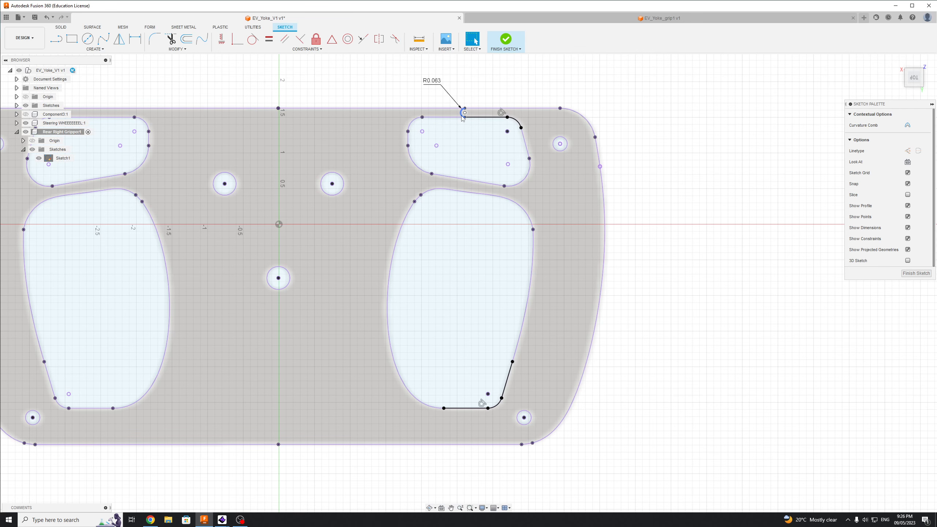
{"action": "key", "text": "Delete"}
Delete the drawn upper line, upper right corner arc and slanted side line of the small right cutout.
{"action": "left_click", "coordinate": [487, 113]}
{"action": "left_click", "coordinate": [495, 143]}
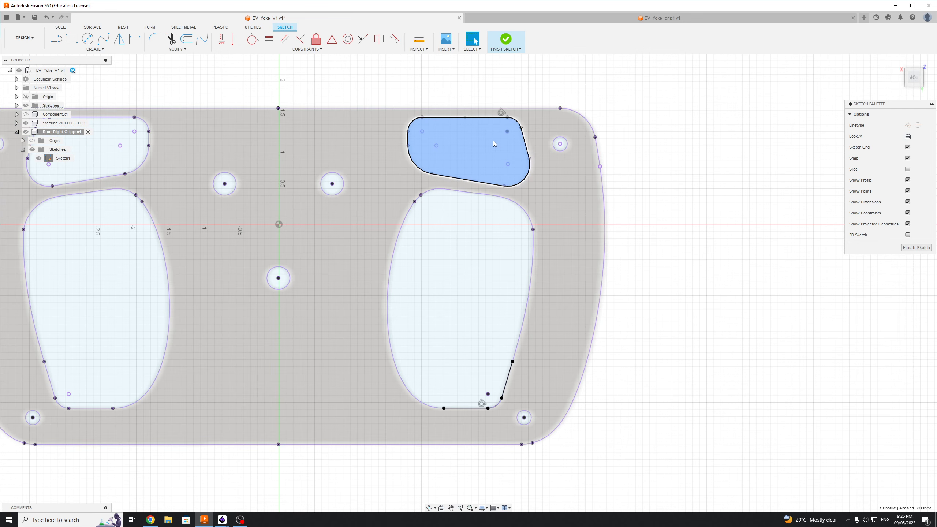
{"action": "left_click", "coordinate": [494, 118]}
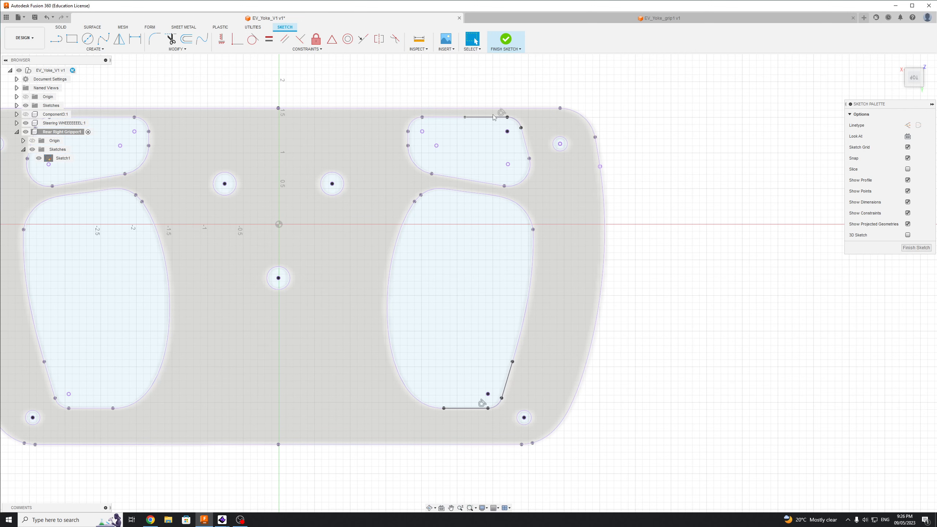
{"action": "key", "text": "Delete"}
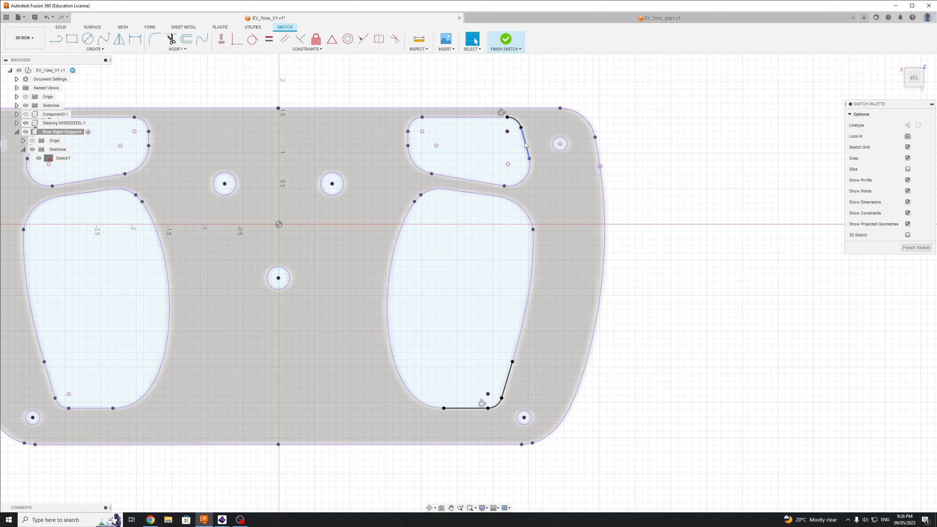
{"action": "left_click", "coordinate": [525, 140]}
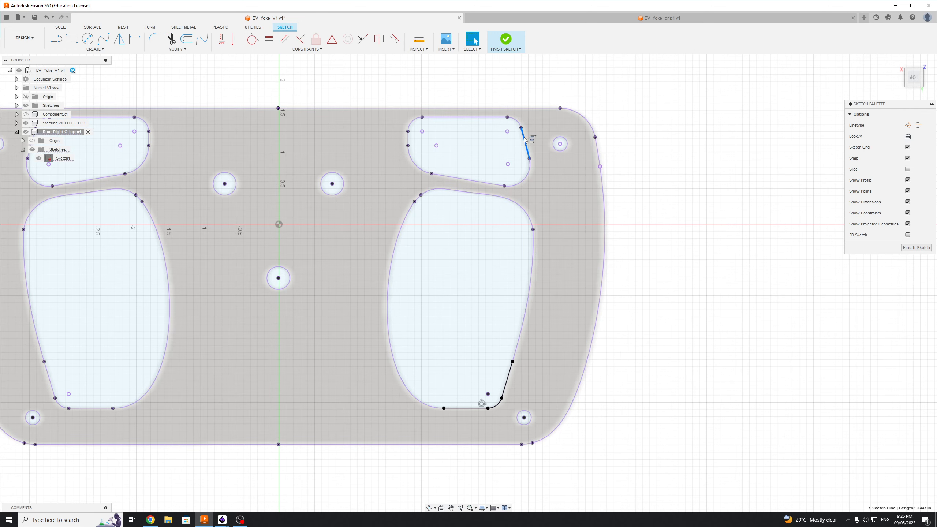
{"action": "key", "text": "Delete"}
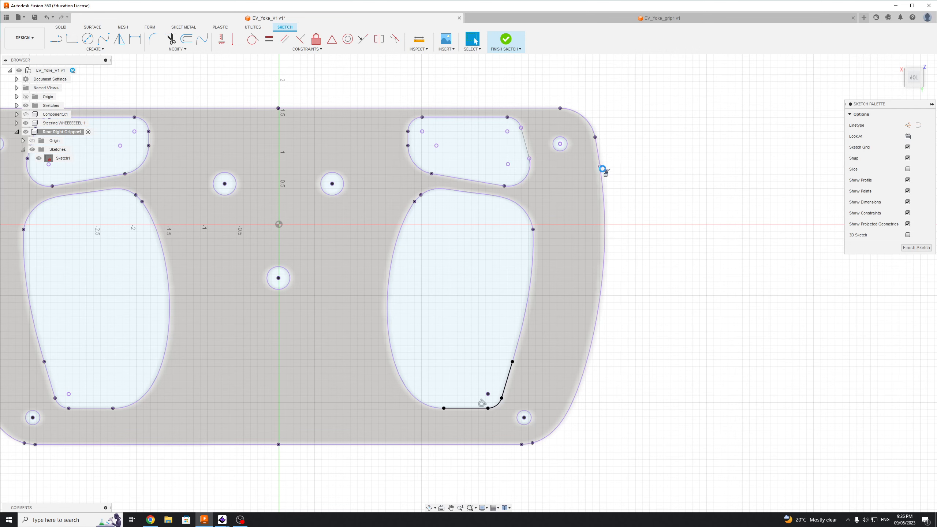
{"action": "left_click", "coordinate": [518, 126]}
{"action": "key", "text": "Delete"}
Delete the drawn slanted line, corner arc and bottom line at the lower right of the large right cutout.
{"action": "left_click", "coordinate": [508, 383]}
{"action": "key", "text": "Delete"}
{"action": "left_click", "coordinate": [502, 405]}
{"action": "key", "text": "Delete"}
Try a vertical line from the large right cutout's lower edge up into the cutout, and undo it.
{"action": "scroll", "coordinate": [722, 365], "scroll_direction": "down", "scroll_amount": 4}
{"action": "scroll", "coordinate": [722, 365], "scroll_direction": "up", "scroll_amount": 2}
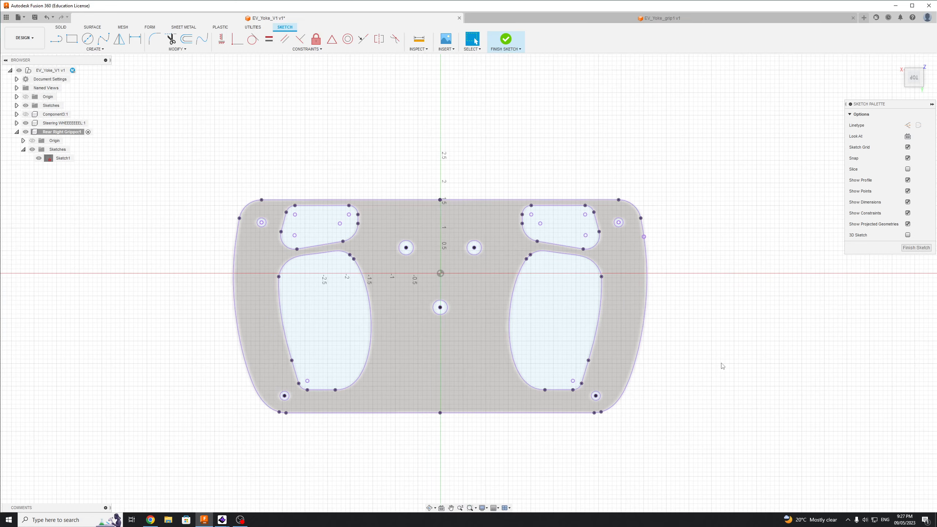
{"action": "scroll", "coordinate": [623, 424], "scroll_direction": "up", "scroll_amount": 6}
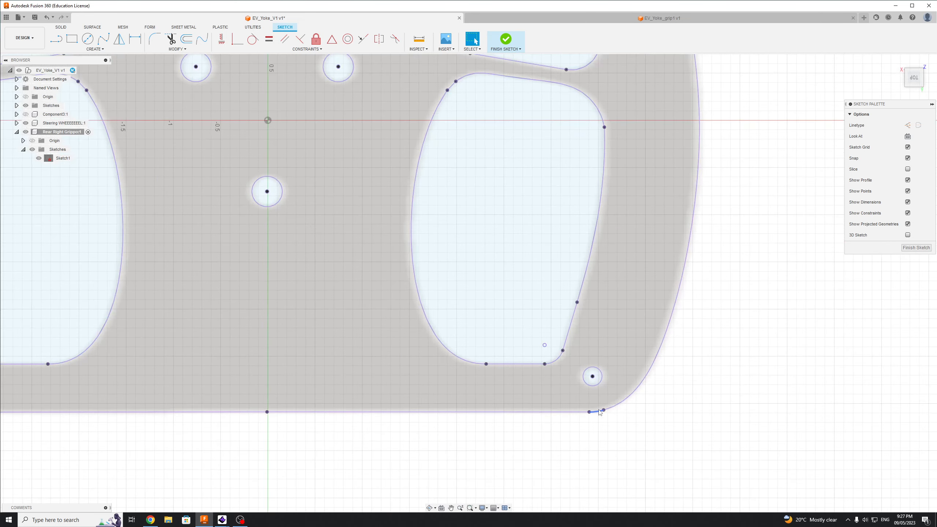
{"action": "scroll", "coordinate": [594, 407], "scroll_direction": "down", "scroll_amount": 4}
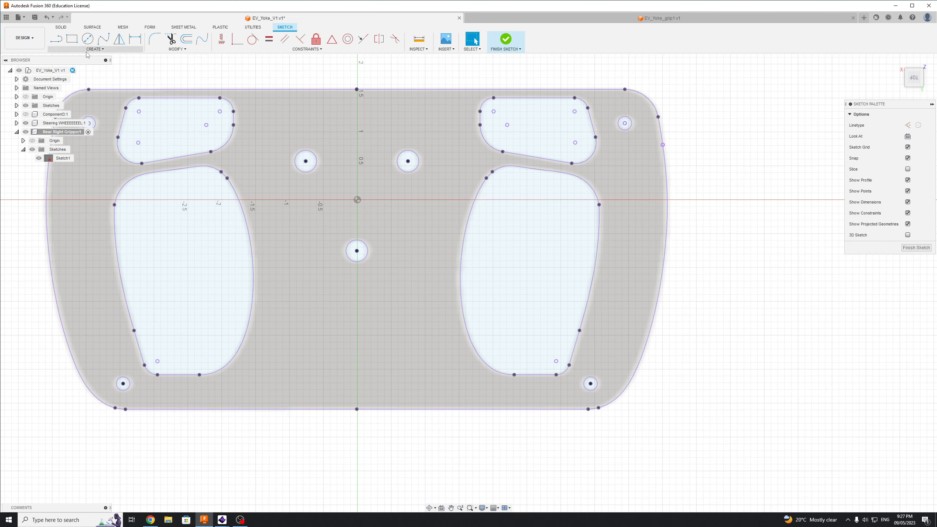
{"action": "left_click", "coordinate": [57, 40]}
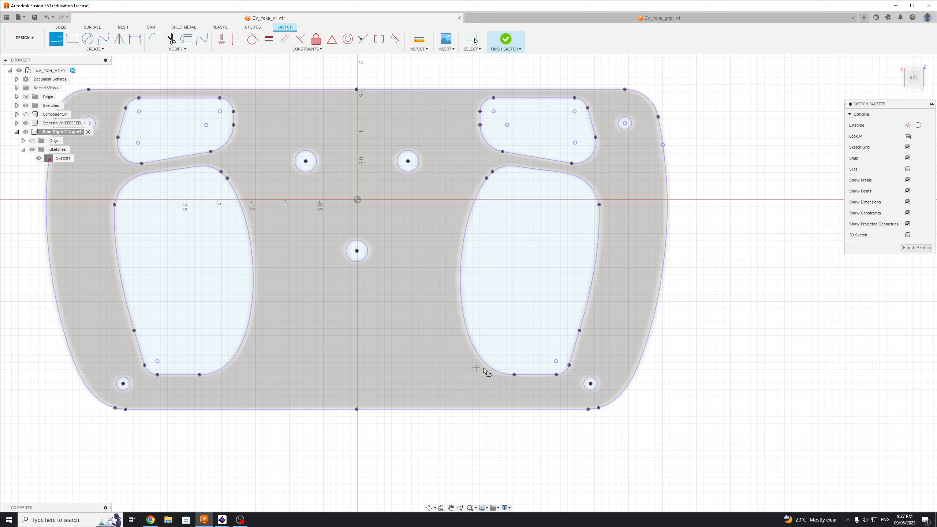
{"action": "left_click", "coordinate": [534, 375]}
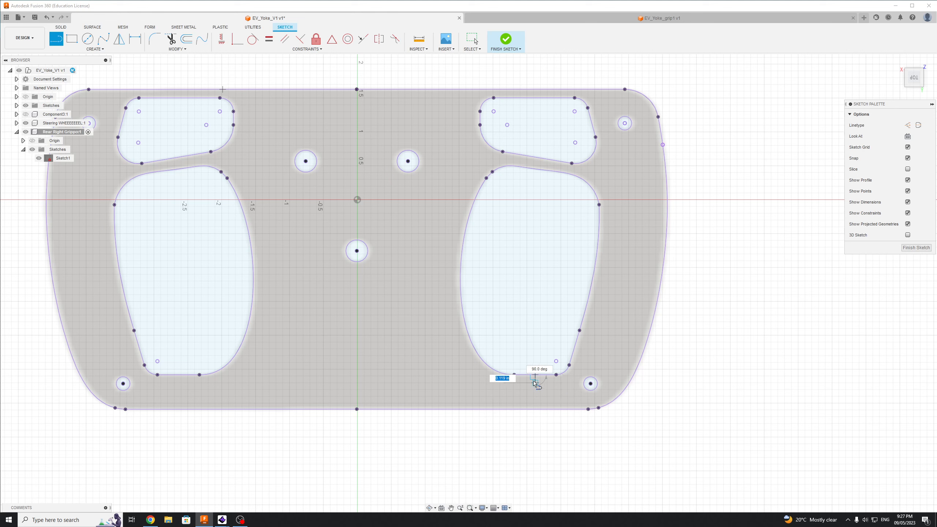
{"action": "left_click", "coordinate": [535, 336]}
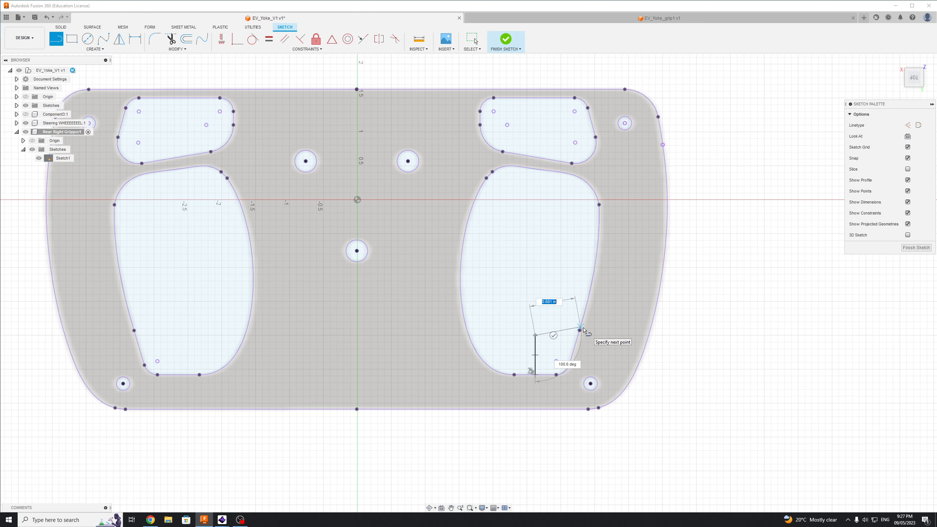
{"action": "key", "text": "Escape"}
{"action": "key", "text": "ctrl+z"}
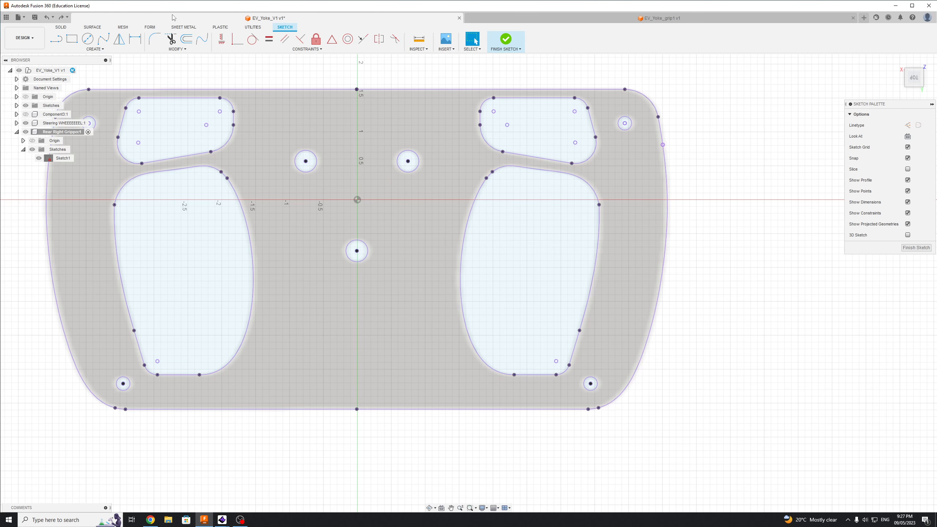
Draw a vertical line about 0.5 in long from the large right cutout's lower edge down to the plate's lower edge.
{"action": "left_click", "coordinate": [56, 38]}
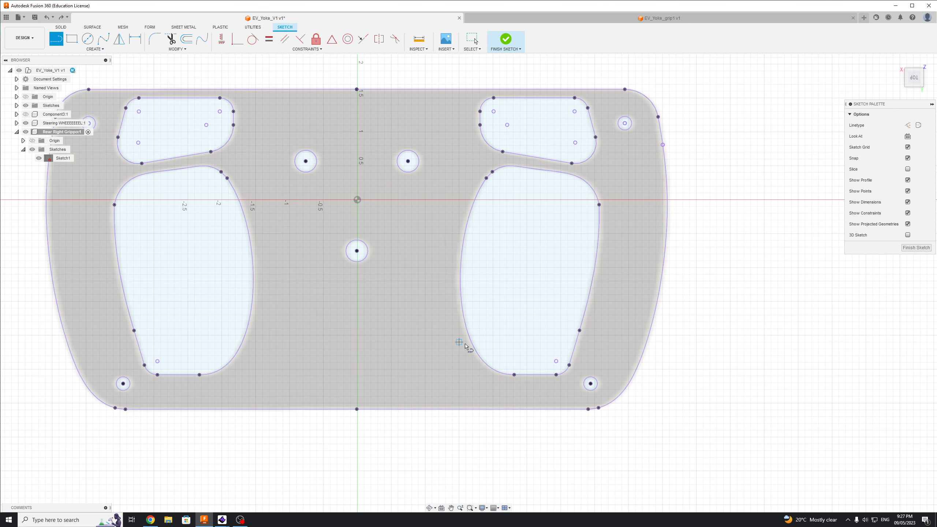
{"action": "left_click", "coordinate": [535, 375]}
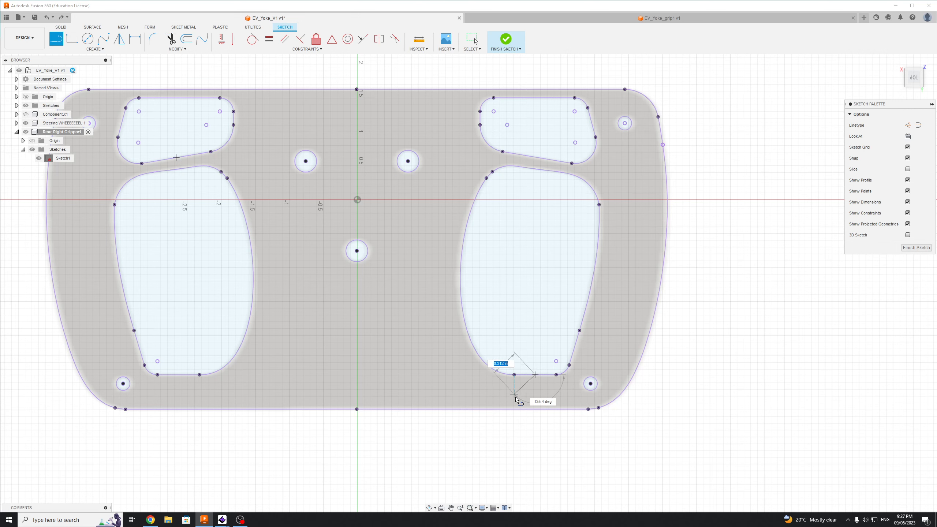
{"action": "left_click", "coordinate": [535, 409]}
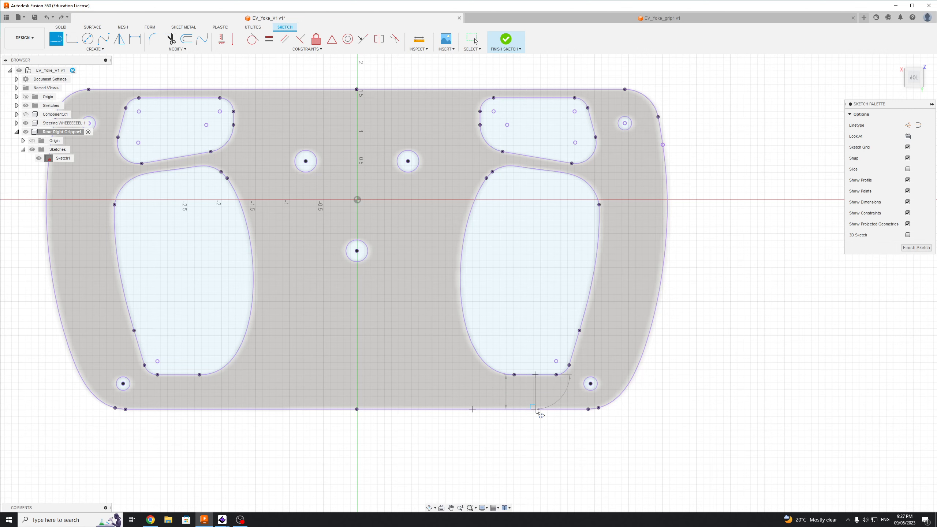
{"action": "left_click", "coordinate": [534, 375]}
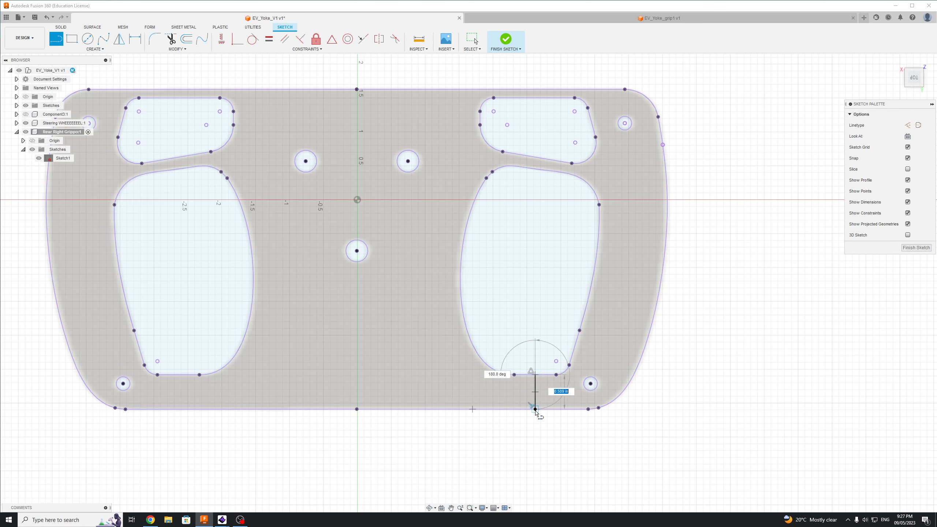
{"action": "left_click_drag", "start_coordinate": [535, 375], "coordinate": [527, 325]}
{"action": "key", "text": "Escape"}
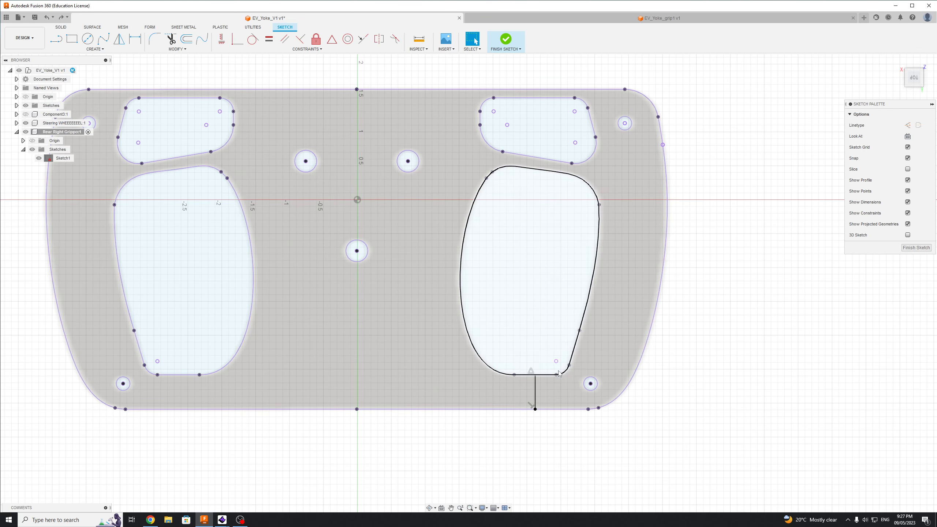
Try lines from the middle of the large right cutout's lower edge, up into the cutout and down toward the plate's lower edge, and discard them.
{"action": "key", "text": "l"}
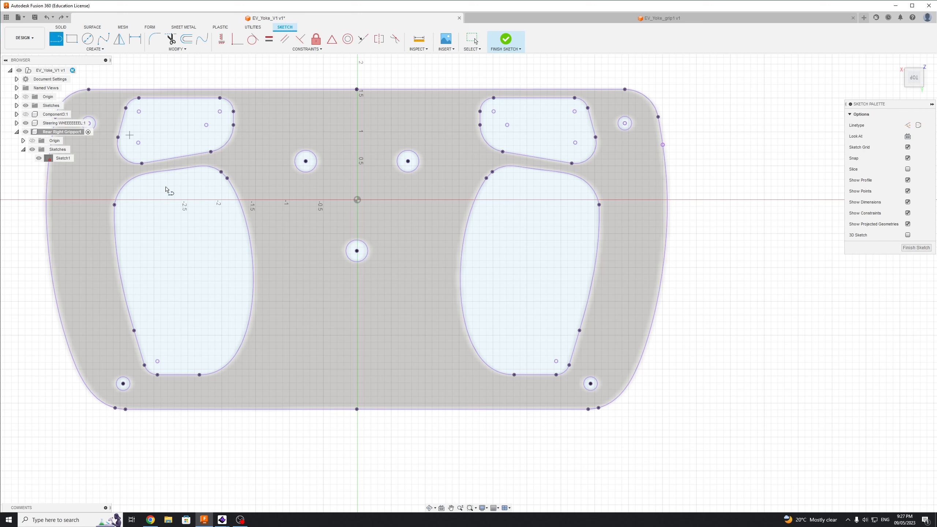
{"action": "left_click", "coordinate": [535, 375]}
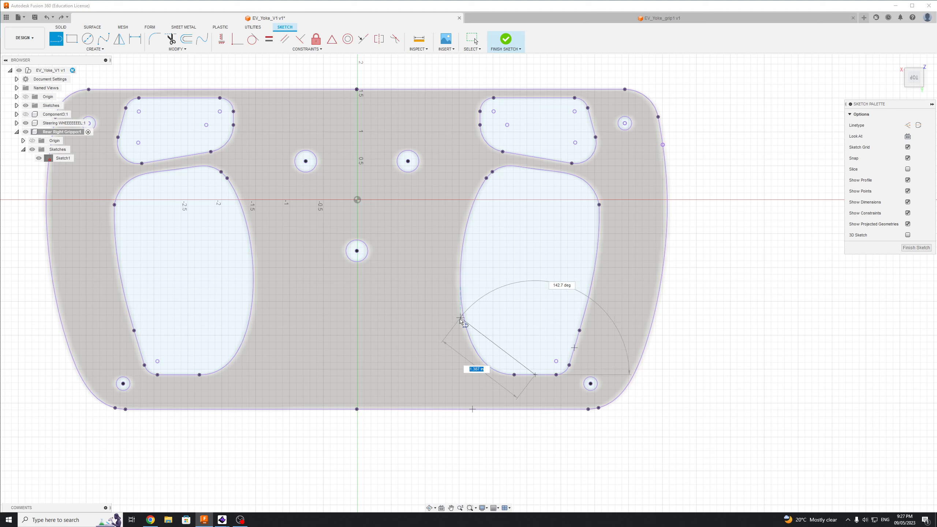
{"action": "left_click", "coordinate": [519, 328]}
{"action": "key", "text": "Escape"}
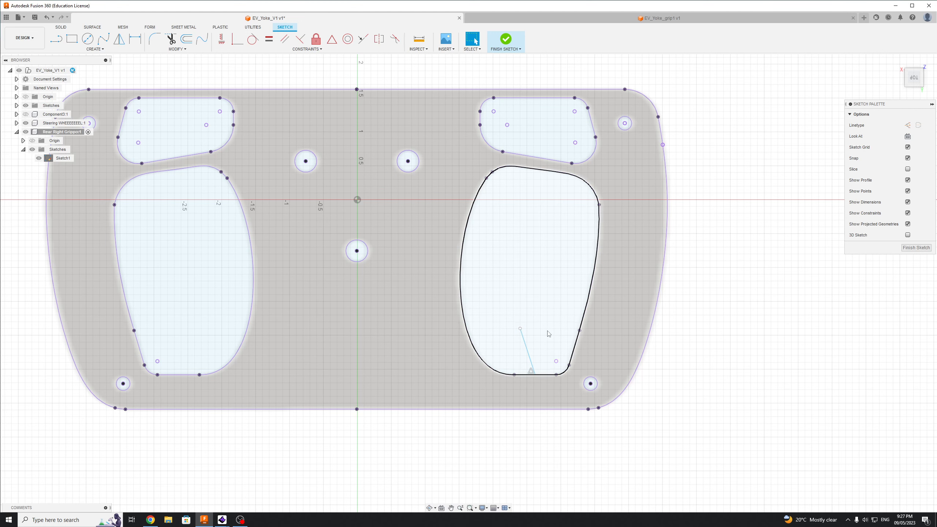
{"action": "key", "text": "ctrl+z"}
{"action": "key", "text": "l"}
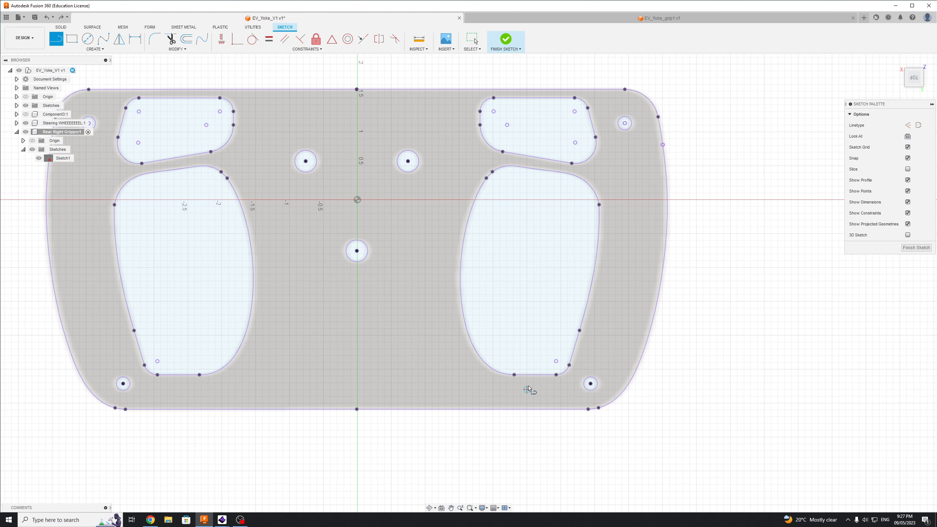
{"action": "left_click", "coordinate": [535, 375]}
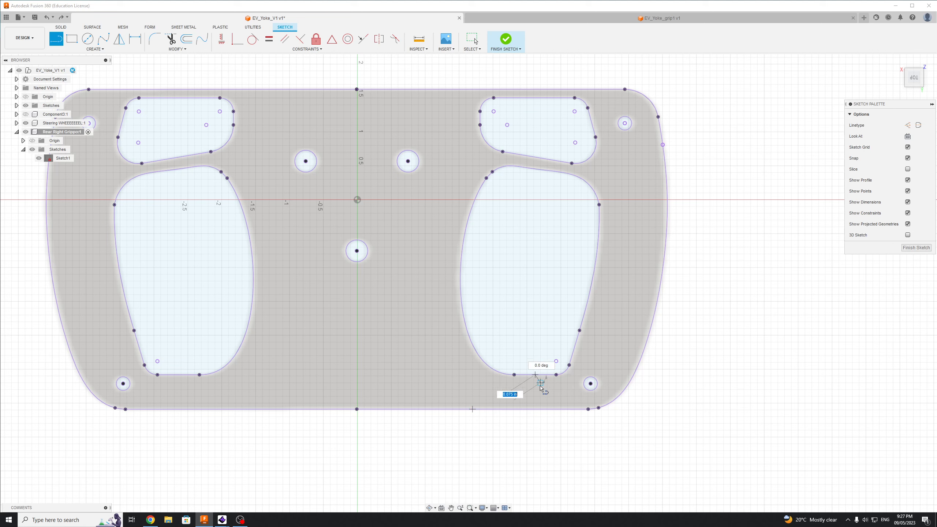
{"action": "double_click", "coordinate": [535, 400]}
{"action": "key", "text": "Escape"}
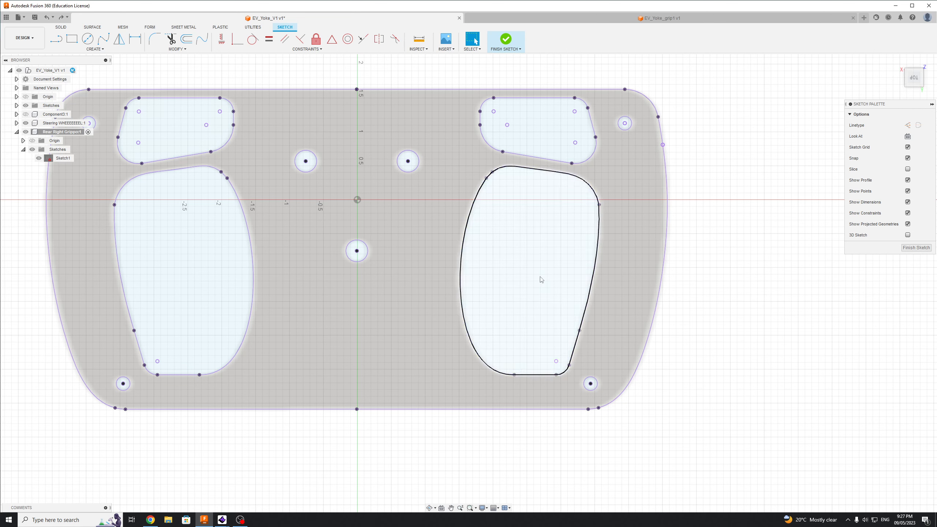
Draw a left-bulging three-point arc of about 0.25 in radius from the large right cutout's lower edge straight down to the plate's lower edge.
{"action": "left_click", "coordinate": [87, 50]}
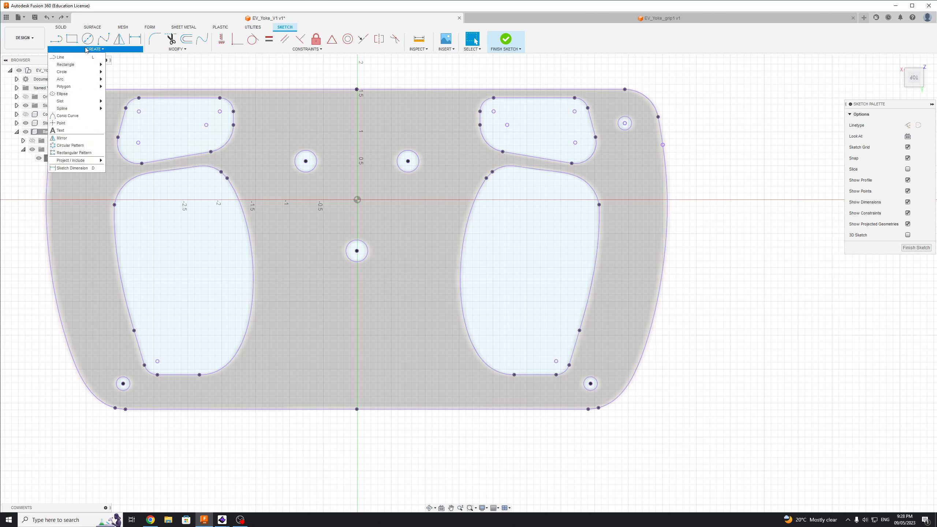
{"action": "mouse_move", "coordinate": [70, 83]}
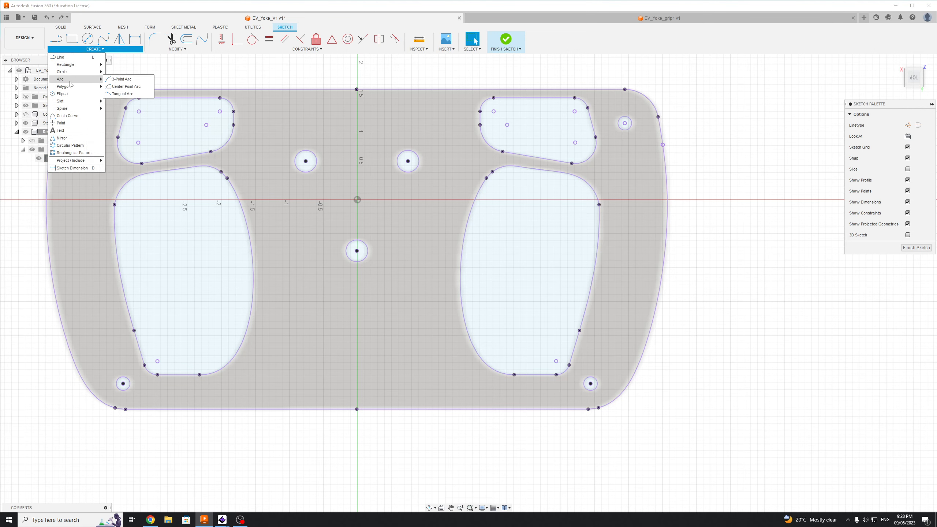
{"action": "left_click", "coordinate": [122, 79]}
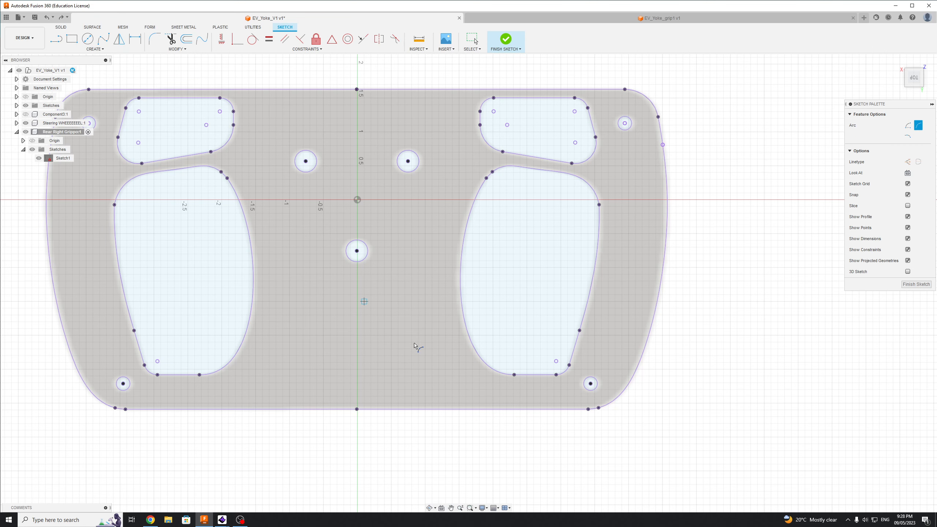
{"action": "left_click", "coordinate": [535, 375]}
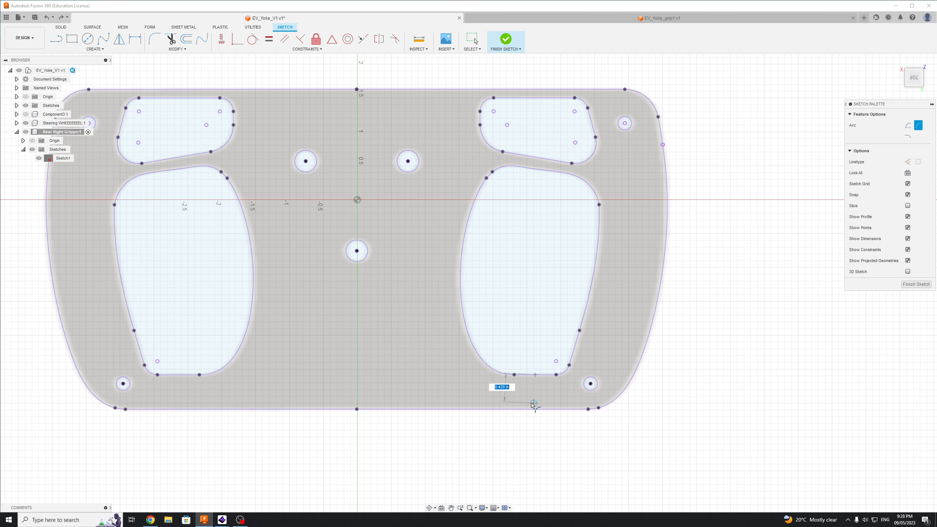
{"action": "left_click", "coordinate": [535, 410]}
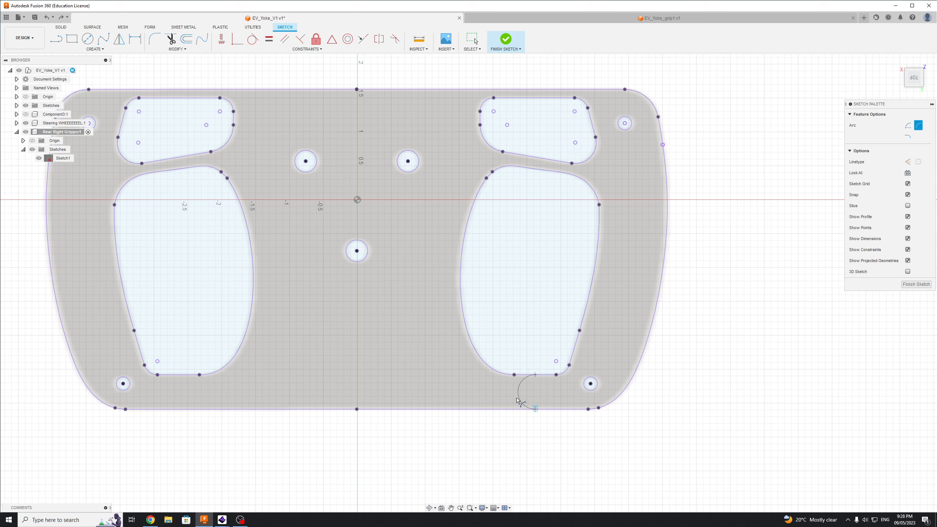
{"action": "left_click", "coordinate": [516, 398]}
{"action": "key", "text": "Escape"}
Apply a tangent constraint between the new arc and the large right cutout's lower edge.
{"action": "scroll", "coordinate": [530, 381], "scroll_direction": "up", "scroll_amount": 5}
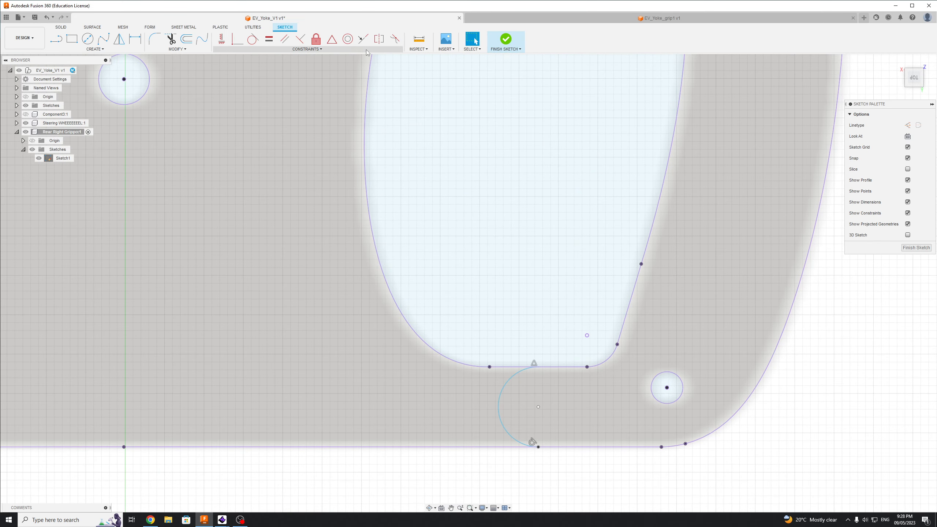
{"action": "left_click", "coordinate": [253, 39]}
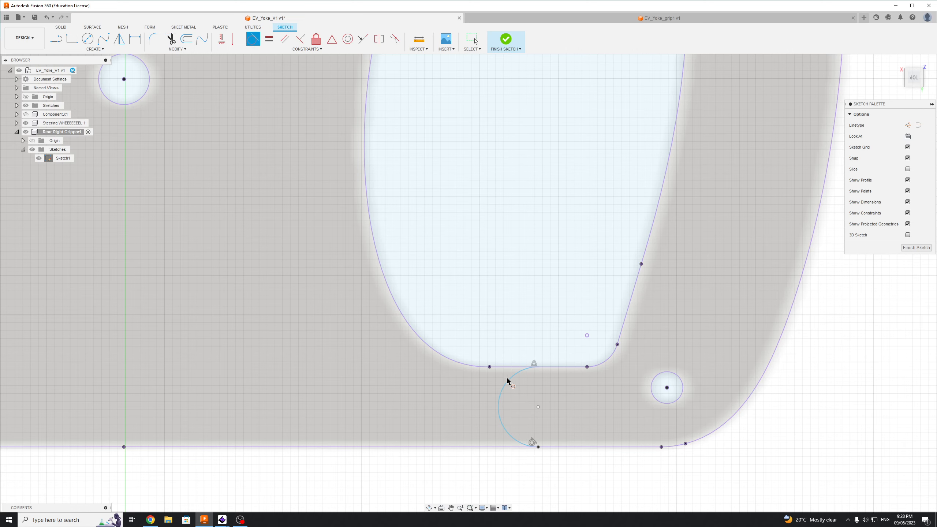
{"action": "scroll", "coordinate": [513, 378], "scroll_direction": "up", "scroll_amount": 5}
{"action": "left_click", "coordinate": [536, 350]}
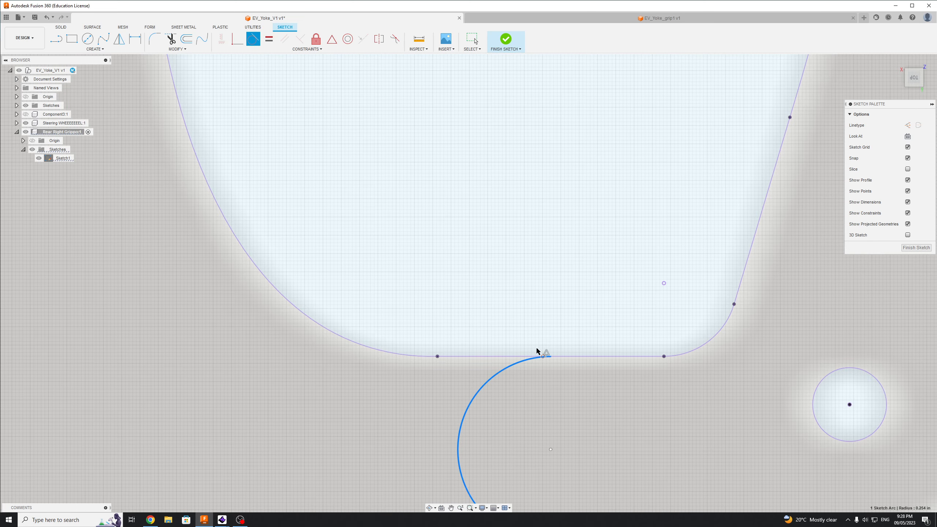
{"action": "key", "text": "Escape"}
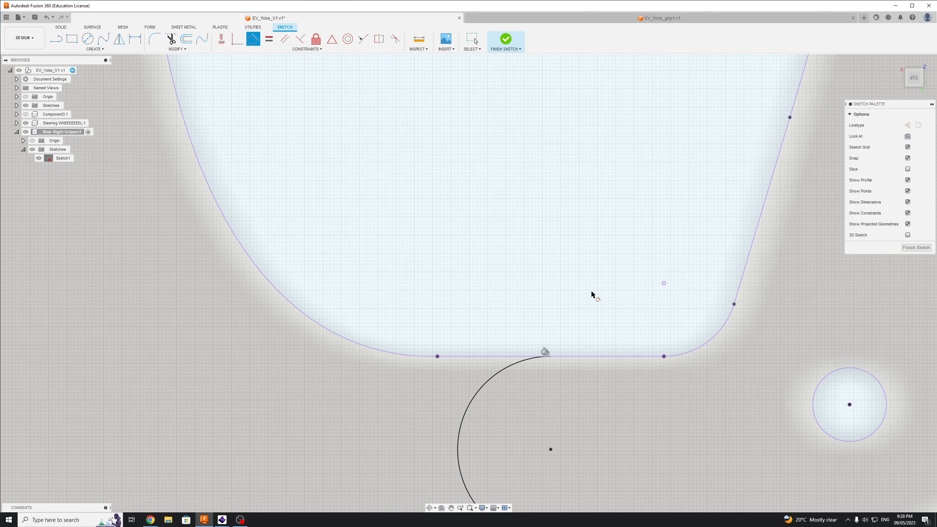
{"action": "scroll", "coordinate": [591, 294], "scroll_direction": "down", "scroll_amount": 5}
{"action": "key", "text": "Escape"}
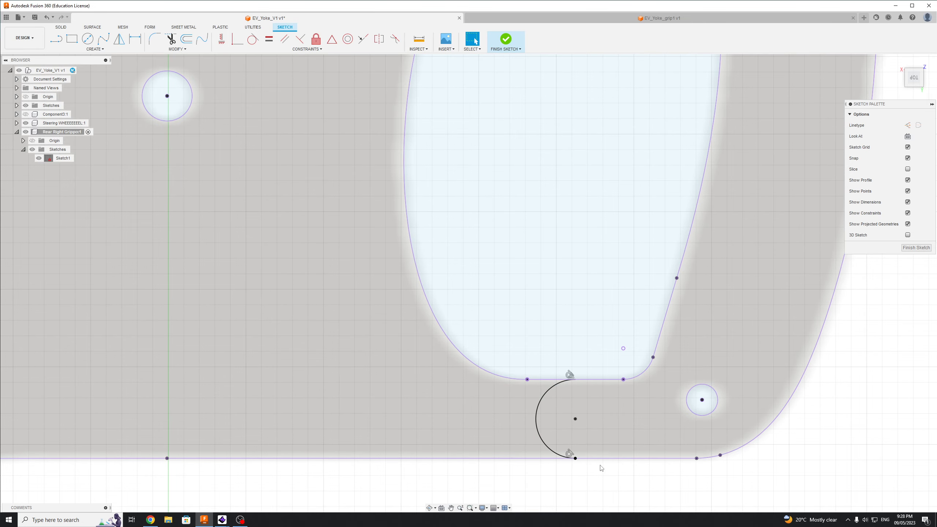
Try a line from the small right cutout's lower left corner to the large right cutout's upper left corner, and undo it.
{"action": "scroll", "coordinate": [574, 426], "scroll_direction": "down", "scroll_amount": 5}
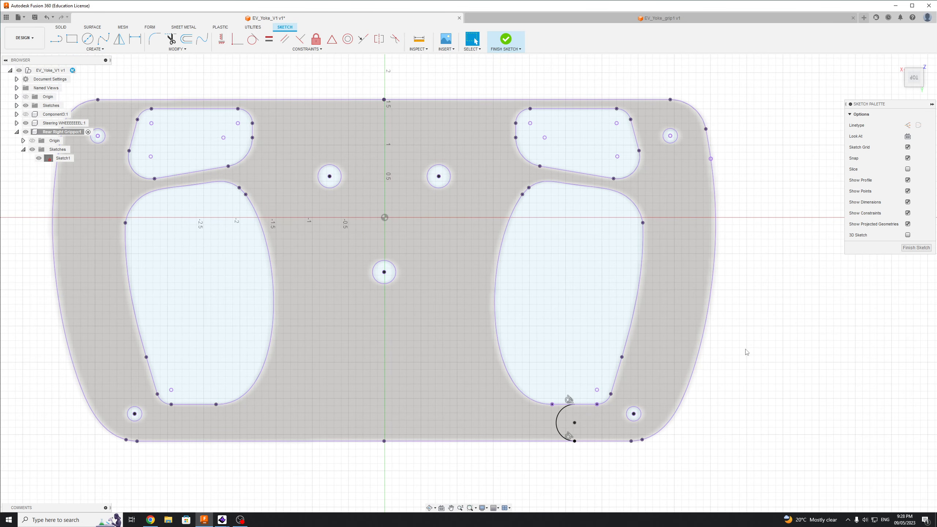
{"action": "scroll", "coordinate": [704, 391], "scroll_direction": "down", "scroll_amount": 1}
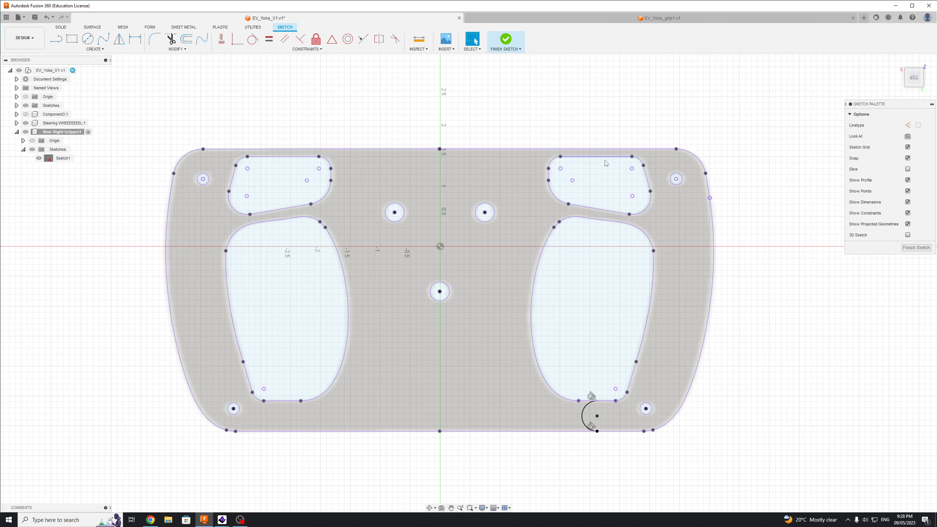
{"action": "left_click", "coordinate": [56, 39]}
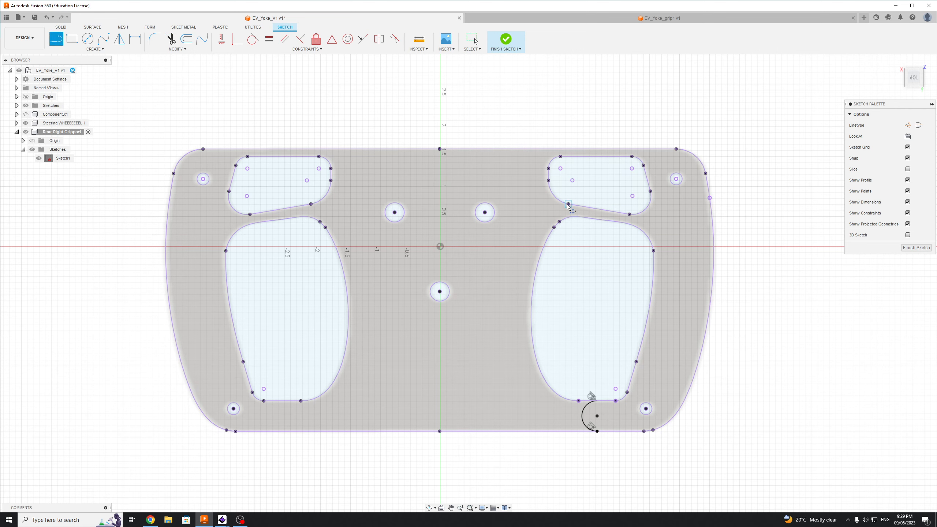
{"action": "left_click_drag", "start_coordinate": [568, 209], "coordinate": [559, 222]}
{"action": "key", "text": "Escape"}
{"action": "key", "text": "ctrl+z"}
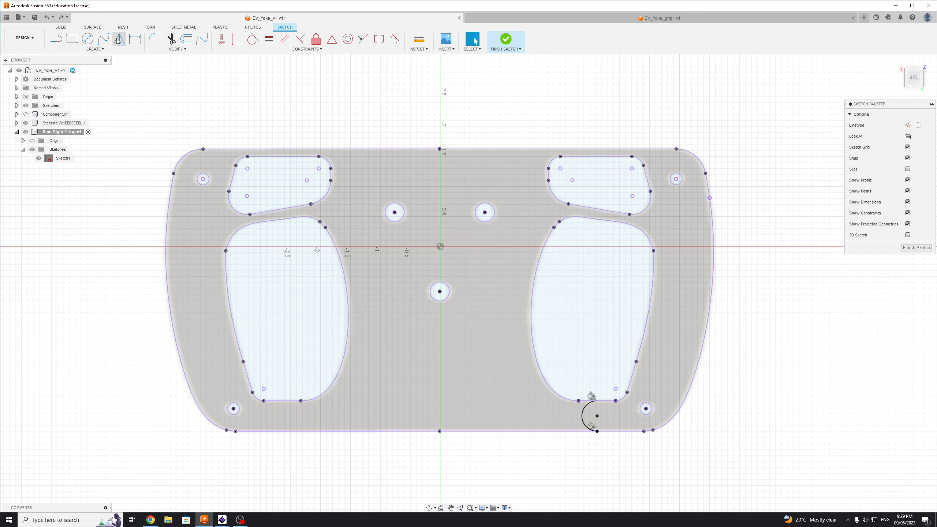
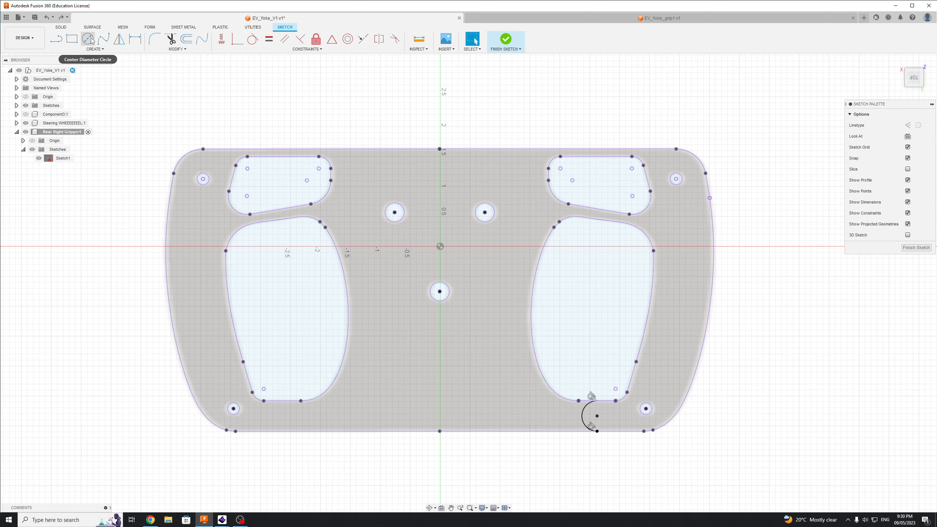
Draw a left-bulging three-point arc from the large right cutout's upper left edge point to the small right cutout's lower left corner point.
{"action": "left_click", "coordinate": [95, 49]}
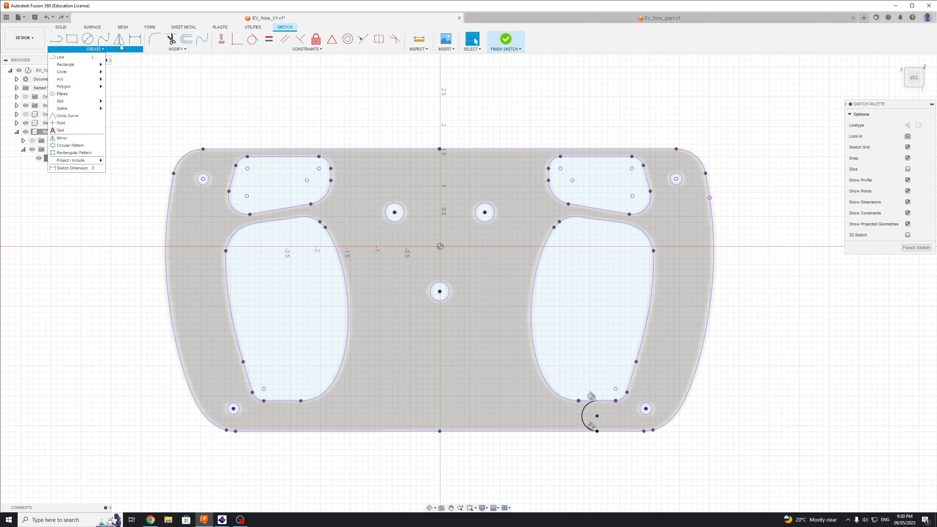
{"action": "left_click", "coordinate": [177, 49]}
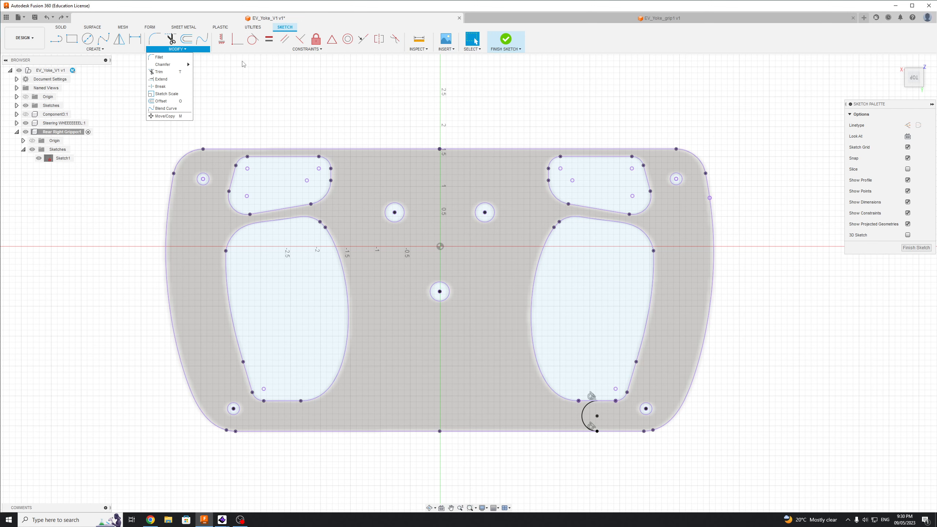
{"action": "left_click", "coordinate": [90, 49]}
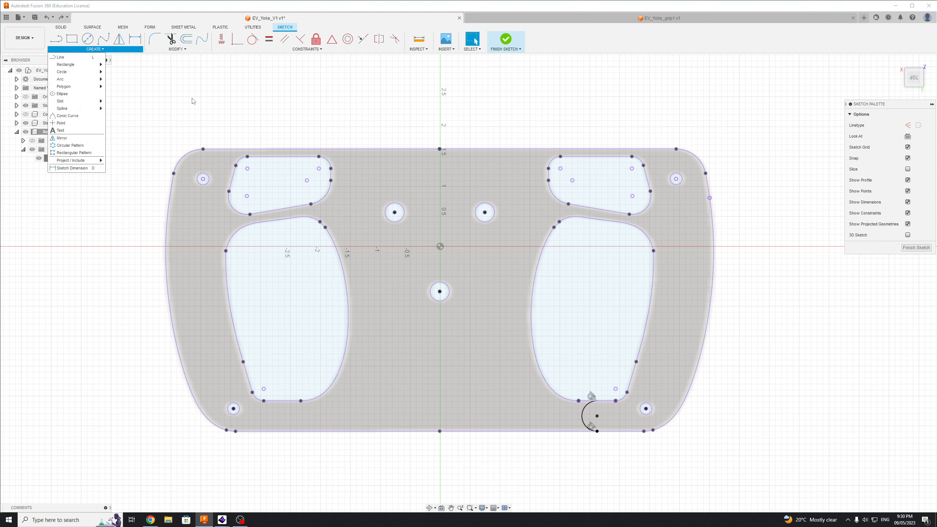
{"action": "mouse_move", "coordinate": [73, 79]}
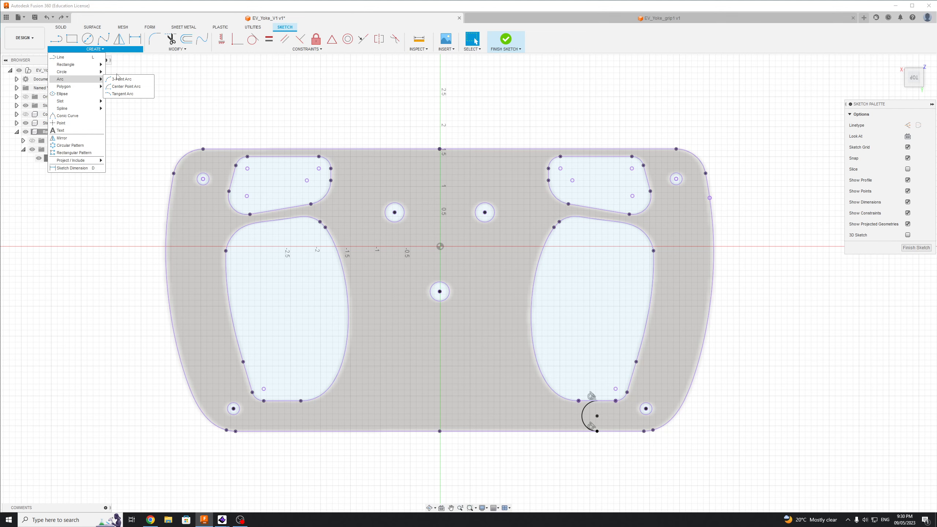
{"action": "left_click", "coordinate": [125, 86]}
{"action": "scroll", "coordinate": [638, 150], "scroll_direction": "up", "scroll_amount": 3}
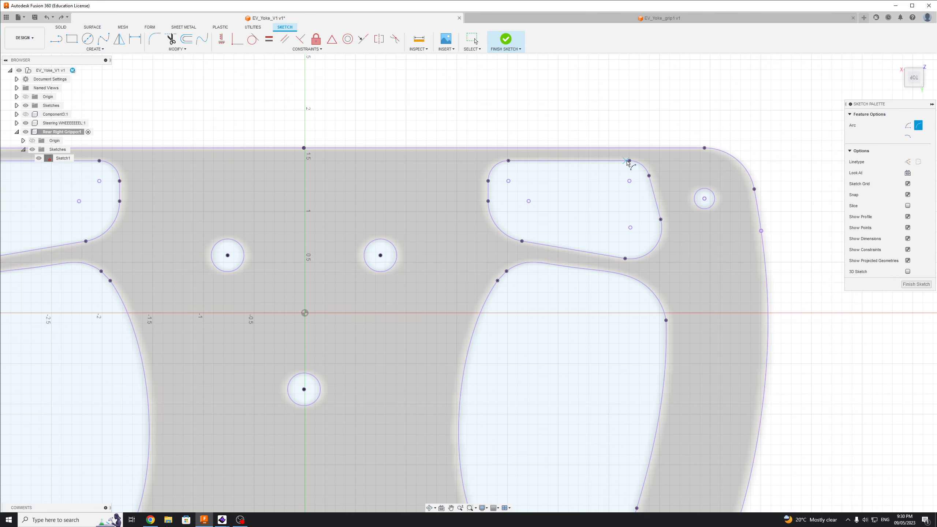
{"action": "scroll", "coordinate": [640, 364], "scroll_direction": "down", "scroll_amount": 2}
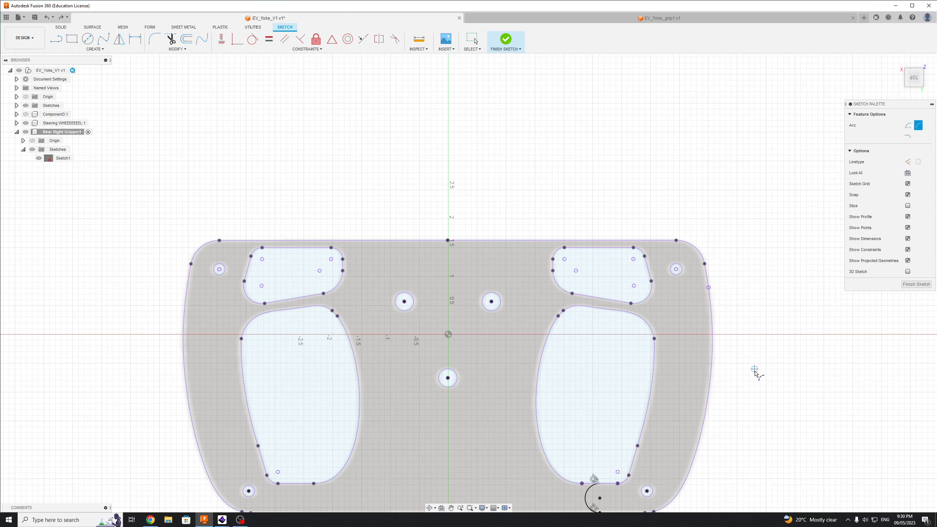
{"action": "middle_click_drag", "start_coordinate": [754, 371], "coordinate": [749, 249]}
{"action": "scroll", "coordinate": [579, 190], "scroll_direction": "up", "scroll_amount": 3}
{"action": "middle_click_drag", "start_coordinate": [579, 190], "coordinate": [572, 294]}
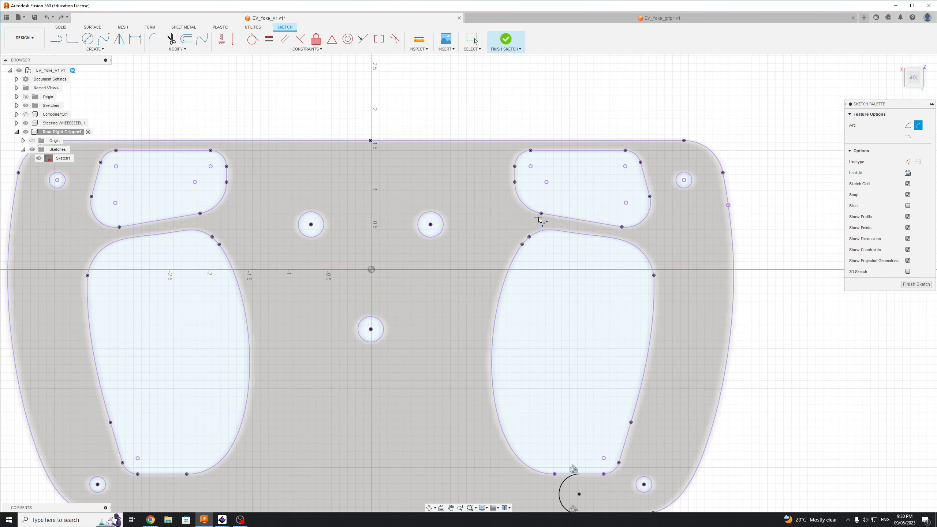
{"action": "left_click", "coordinate": [522, 244]}
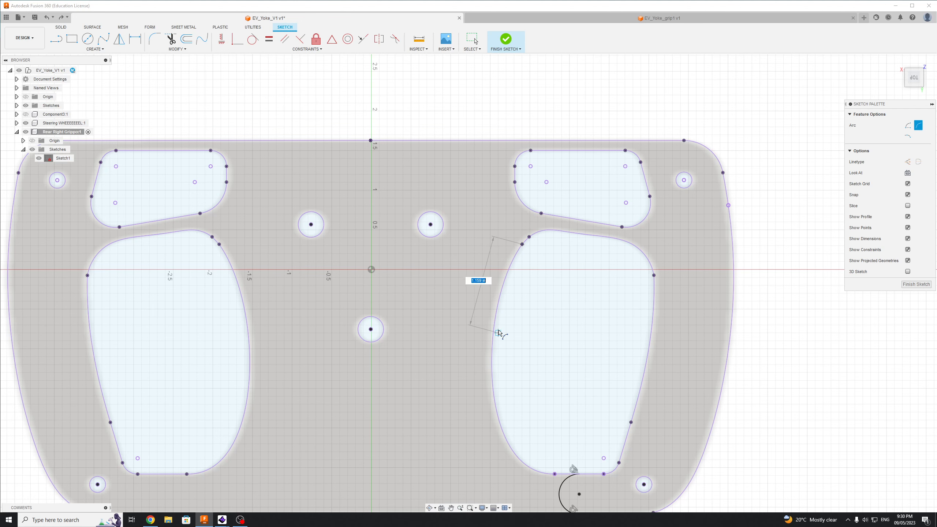
{"action": "left_click", "coordinate": [542, 212]}
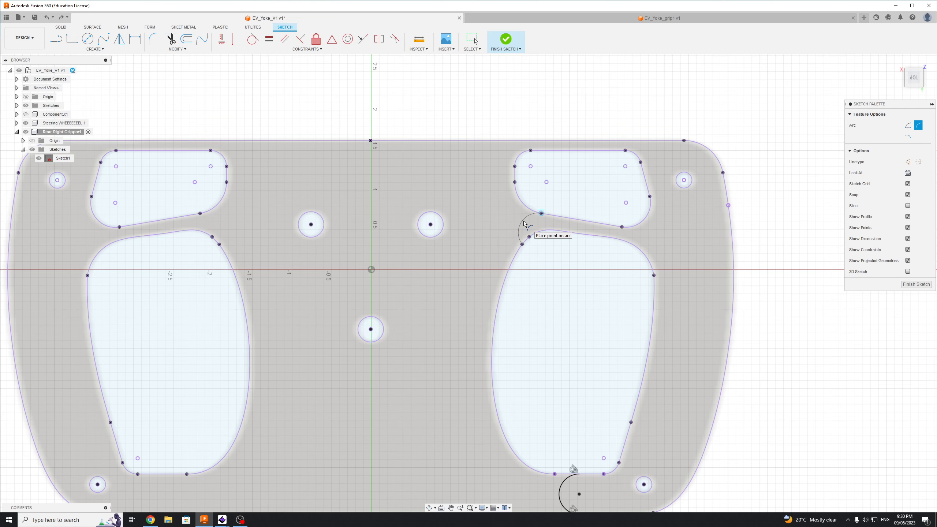
{"action": "left_click", "coordinate": [525, 224]}
{"action": "key", "text": "Escape"}
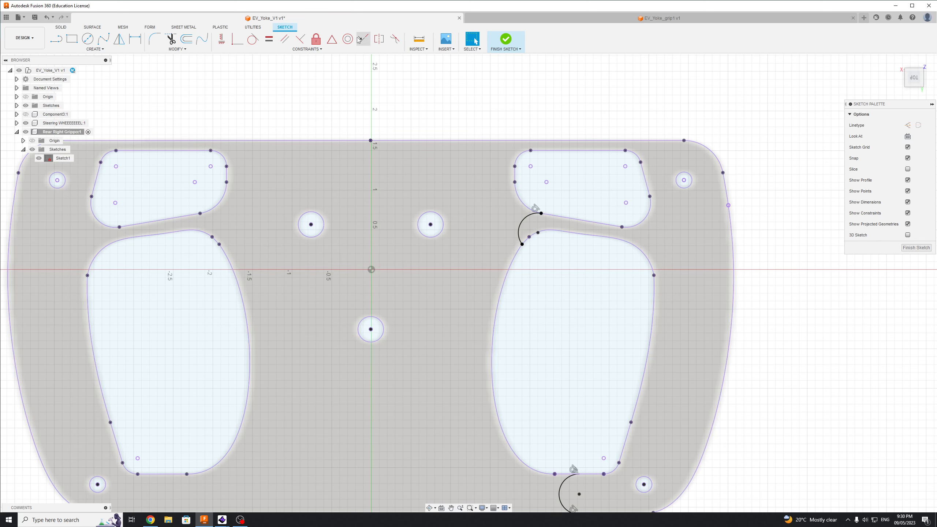
Try to make the upper arc tangent to the large right cutout's left curve.
{"action": "left_click", "coordinate": [253, 39]}
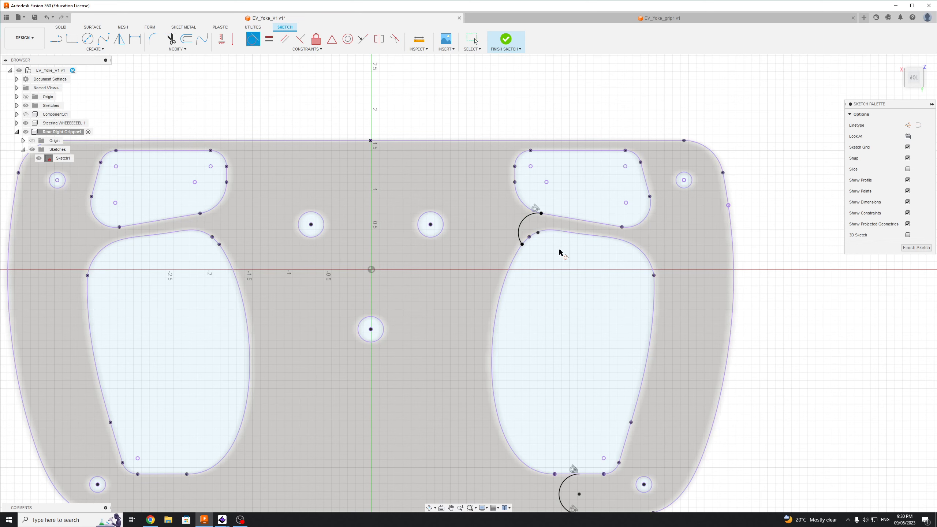
{"action": "left_click", "coordinate": [520, 251]}
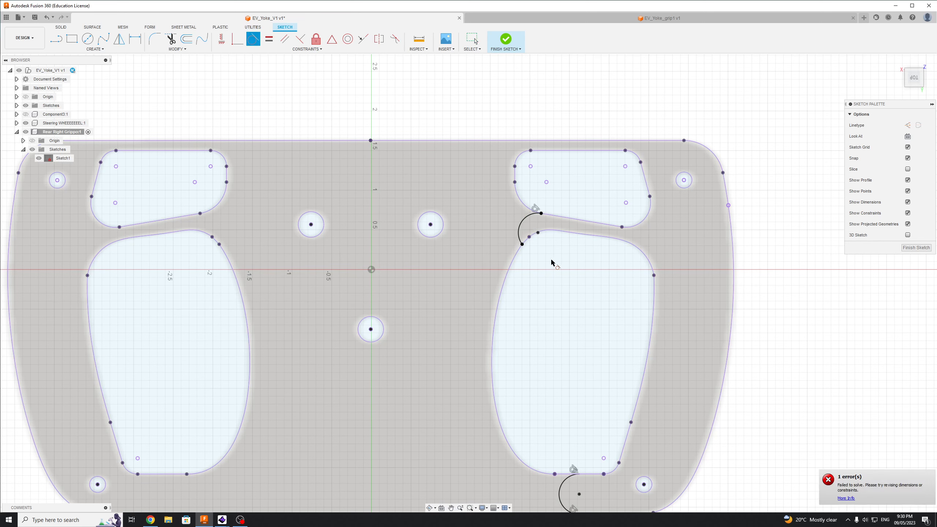
{"action": "key", "text": "Escape"}
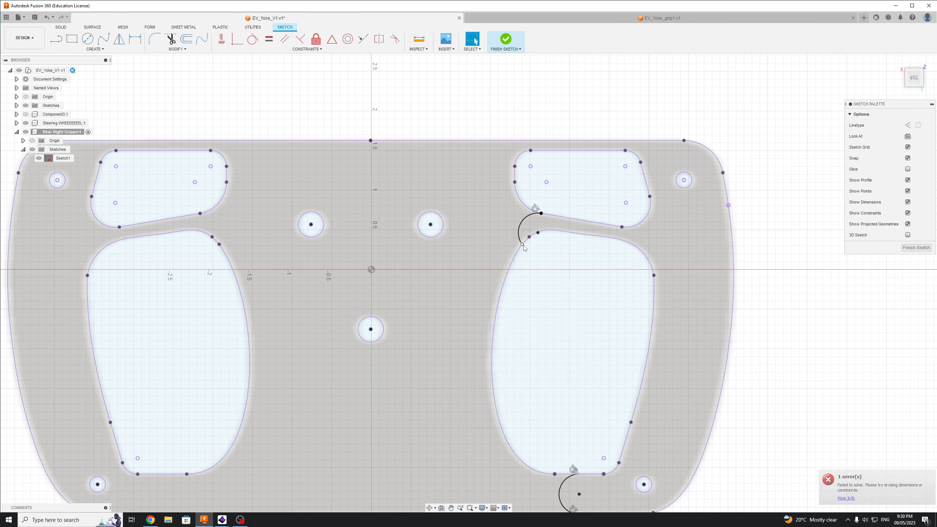
Delete the arc joining the small right cutout's lower left corner to the large right cutout's upper left corner.
{"action": "left_click", "coordinate": [523, 228]}
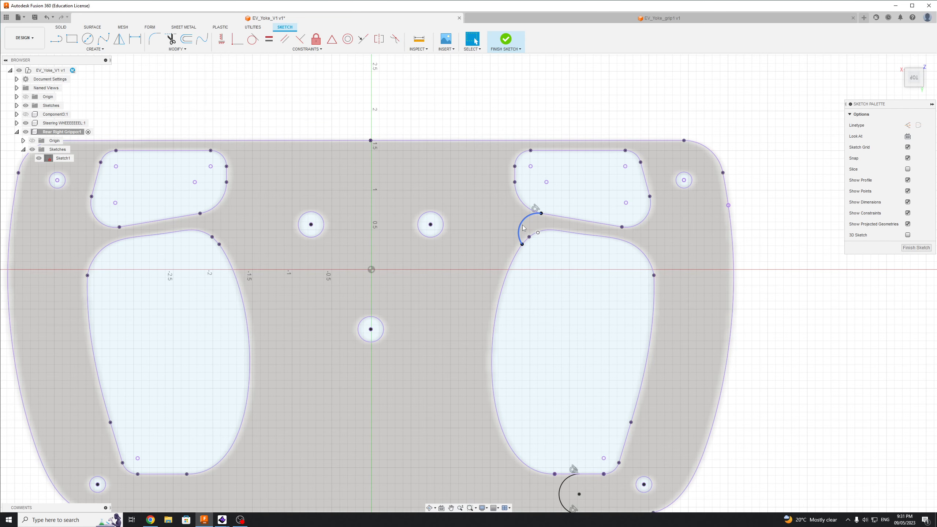
{"action": "key", "text": "Delete"}
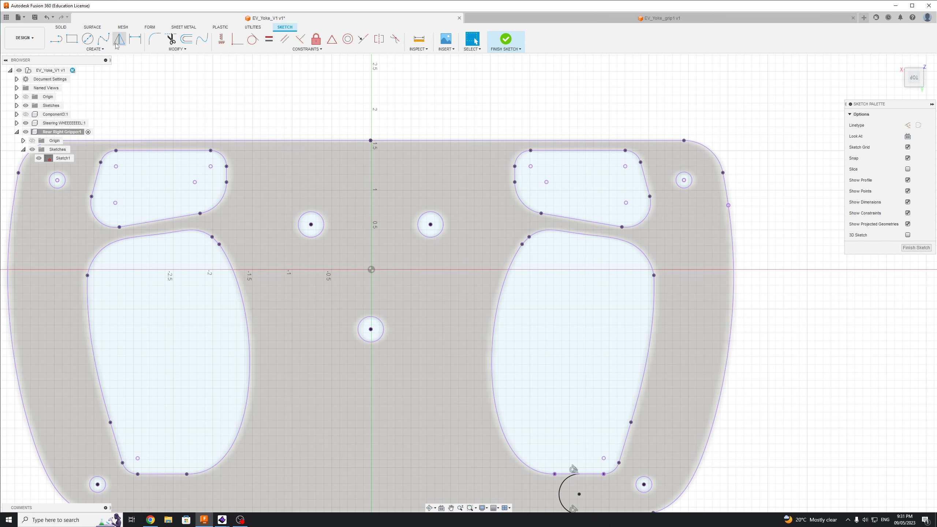
{"action": "left_click", "coordinate": [87, 38]}
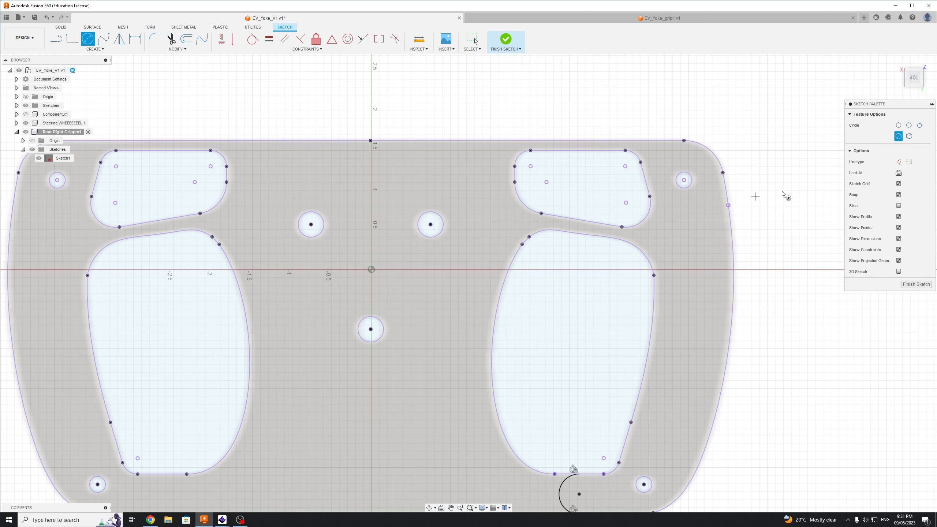
{"action": "key", "text": "Escape"}
Draw a small left-bulging three-point arc across the gap from the small right cutout's lower edge to the large right cutout's upper edge.
{"action": "left_click", "coordinate": [90, 50]}
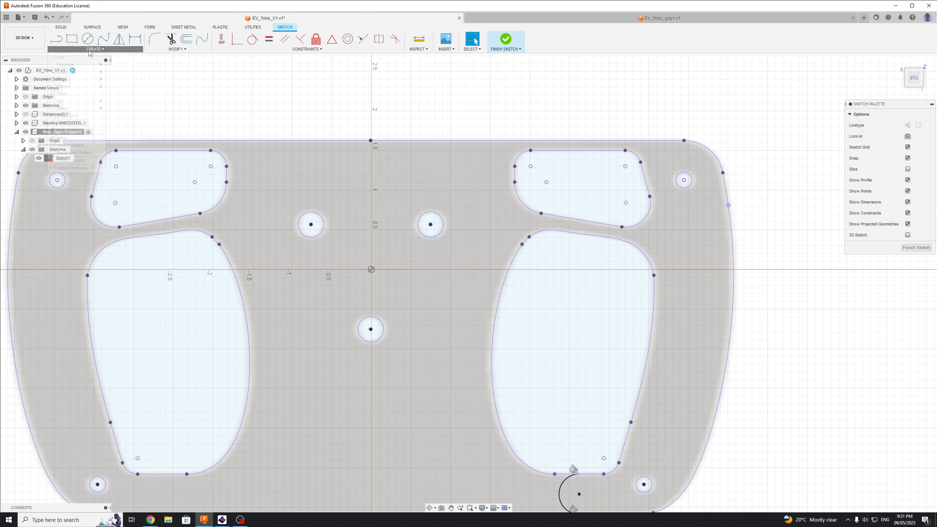
{"action": "mouse_move", "coordinate": [77, 79]}
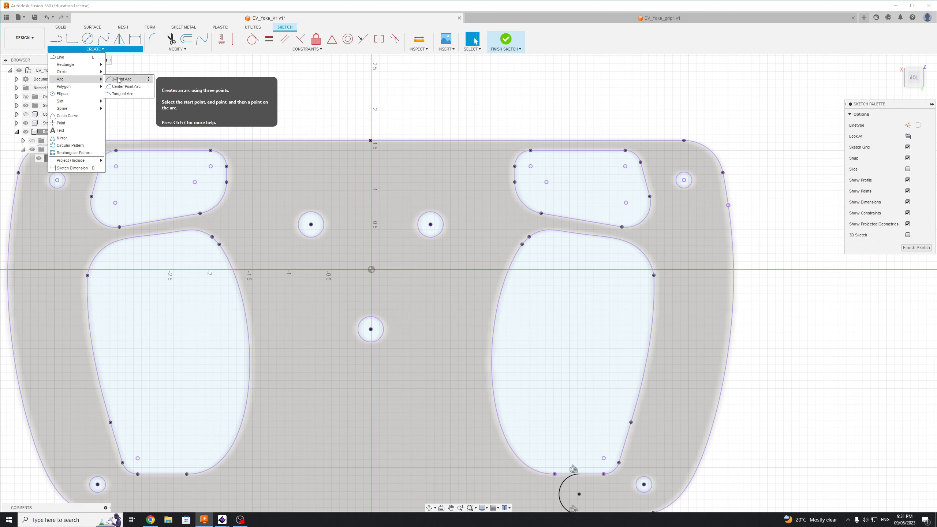
{"action": "left_click", "coordinate": [118, 79]}
{"action": "scroll", "coordinate": [566, 220], "scroll_direction": "up", "scroll_amount": 3}
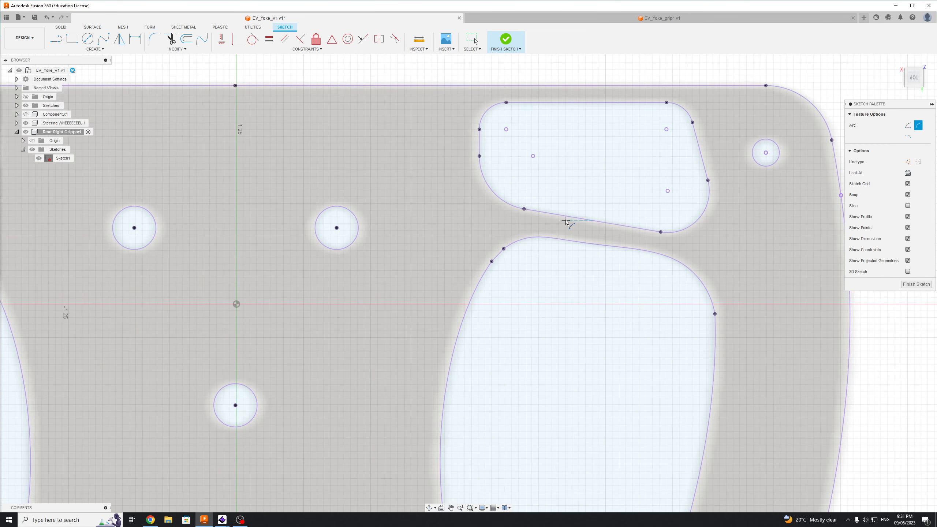
{"action": "left_click", "coordinate": [592, 221]}
{"action": "left_click", "coordinate": [592, 243]}
{"action": "left_click", "coordinate": [580, 234]}
{"action": "key", "text": "Escape"}
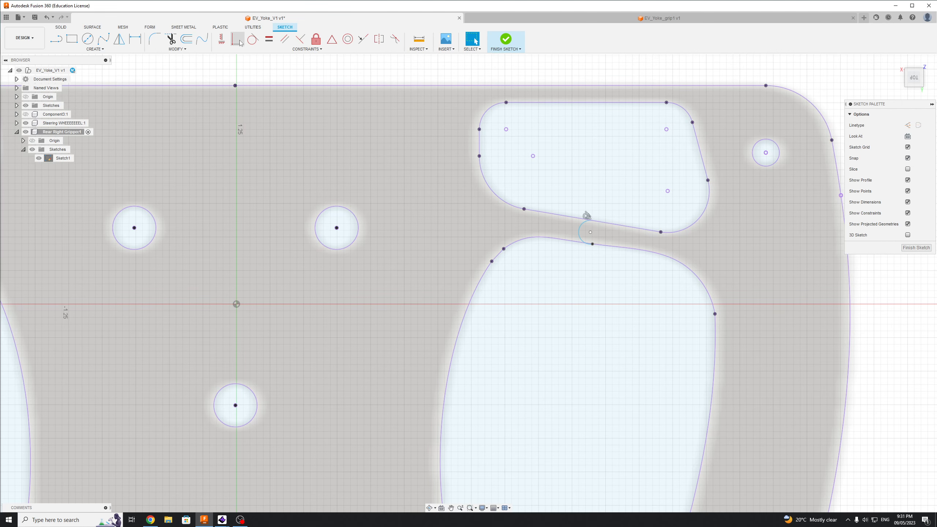
Try to make the new arc tangent to the large right cutout's upper edge.
{"action": "left_click", "coordinate": [252, 38]}
{"action": "scroll", "coordinate": [588, 240], "scroll_direction": "up", "scroll_amount": 6}
{"action": "left_click", "coordinate": [592, 246]}
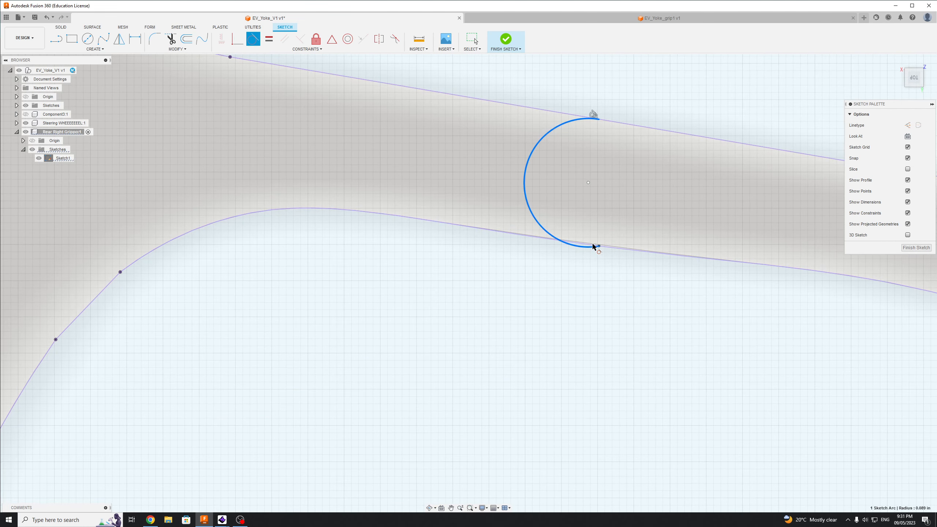
{"action": "left_click", "coordinate": [453, 225]}
{"action": "key", "text": "Escape"}
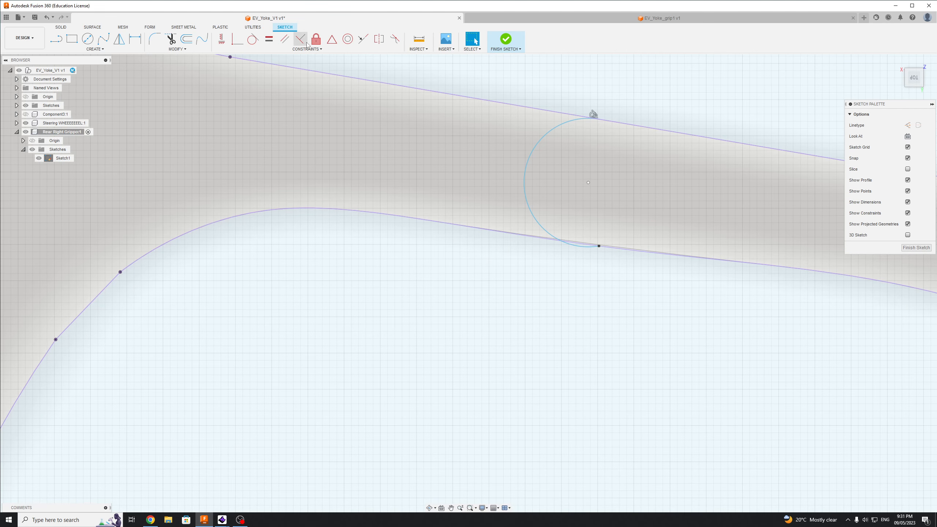
{"action": "left_click", "coordinate": [253, 38]}
{"action": "left_click", "coordinate": [586, 247]}
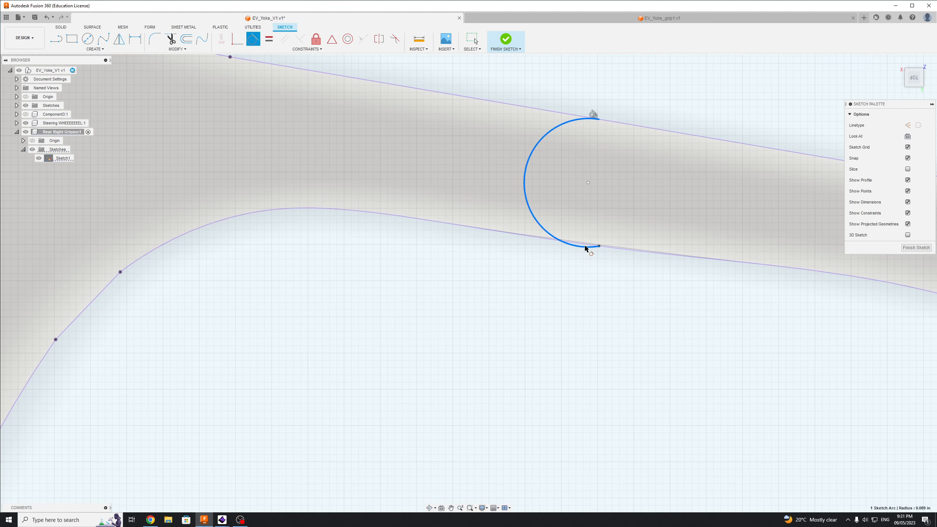
{"action": "key", "text": "Escape"}
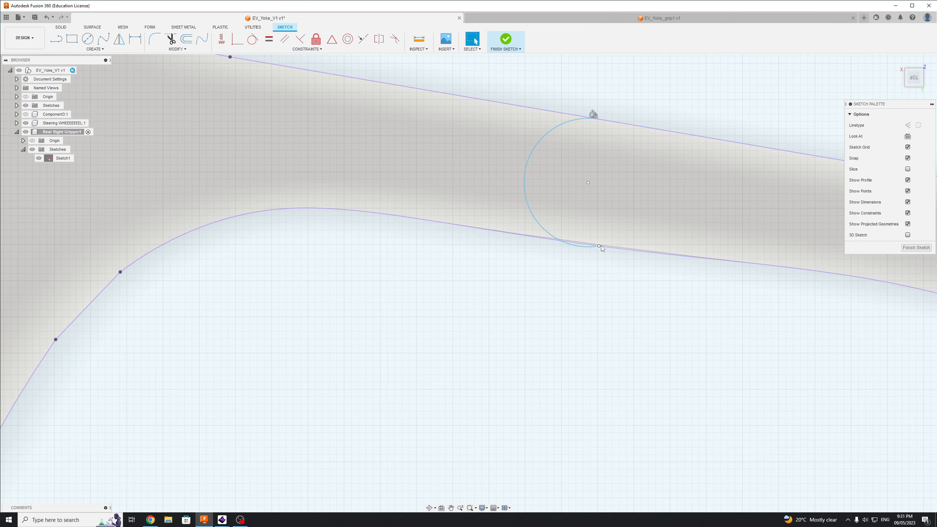
Move the arc's lower endpoint left along the large right cutout's upper edge and try the tangent constraint from there.
{"action": "mouse_move", "coordinate": [599, 247]}
{"action": "left_mouse_down"}
{"action": "mouse_move", "coordinate": [525, 225]}
{"action": "mouse_move", "coordinate": [570, 242]}
{"action": "left_mouse_up"}
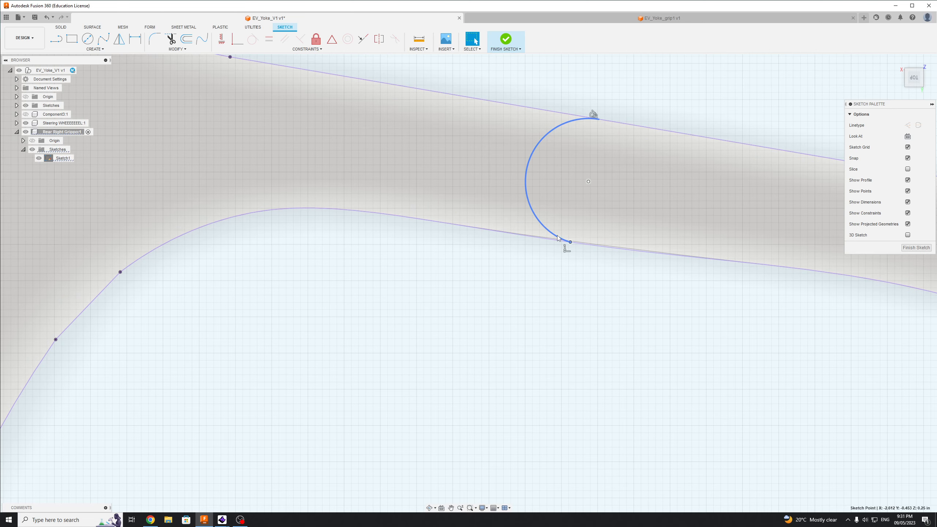
{"action": "left_click", "coordinate": [540, 287]}
{"action": "left_click", "coordinate": [652, 100]}
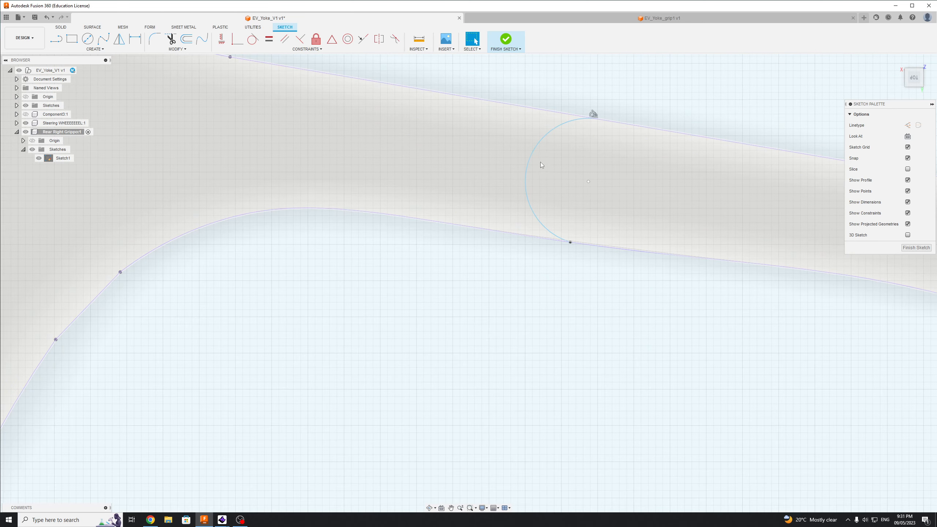
{"action": "left_click", "coordinate": [528, 170]}
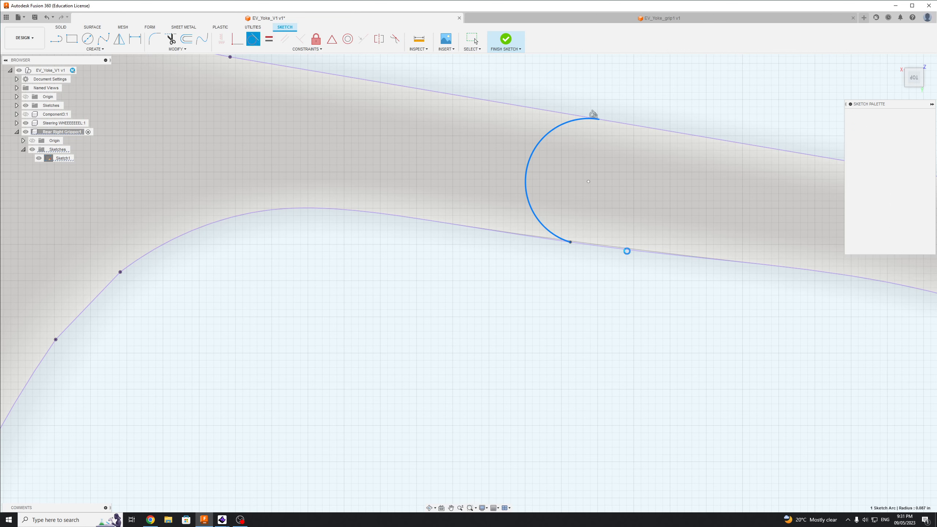
{"action": "left_click", "coordinate": [599, 230]}
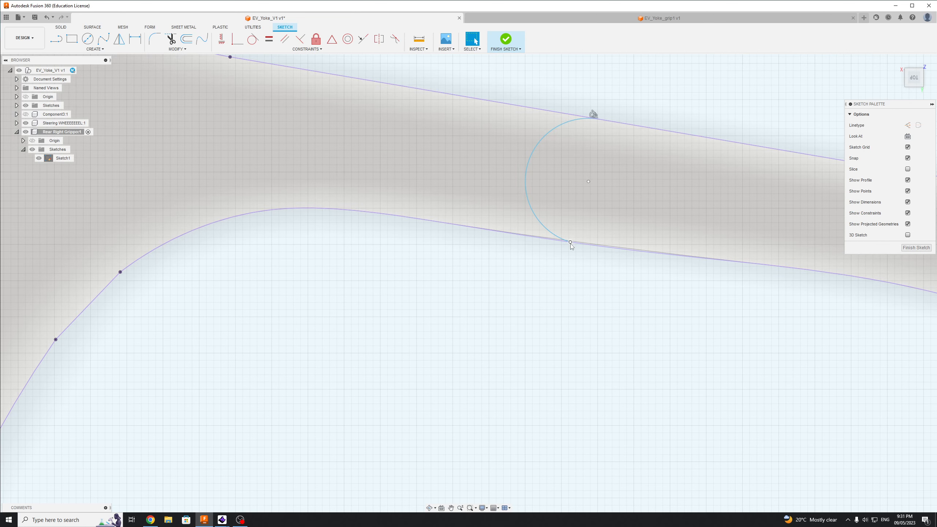
Try to delete the coincident constraint at the arc's lower endpoint.
{"action": "left_click", "coordinate": [570, 243]}
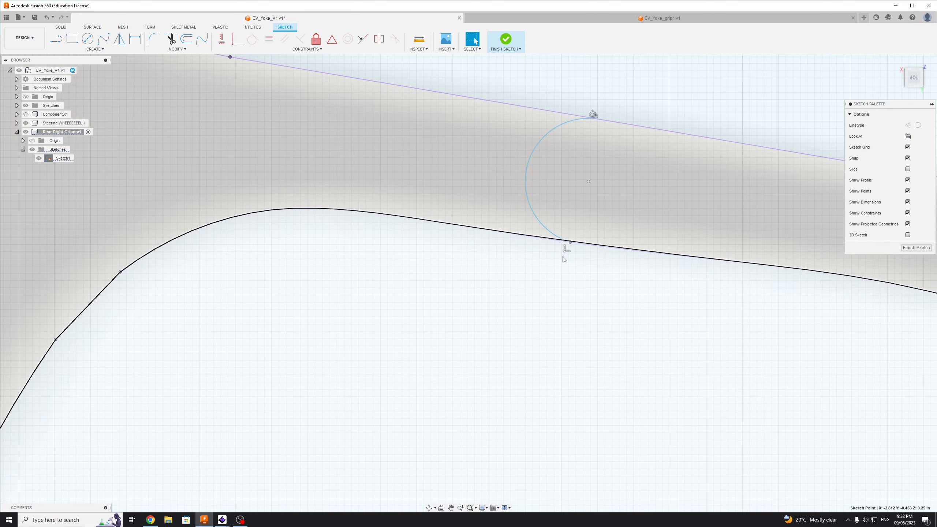
{"action": "right_click", "coordinate": [567, 250]}
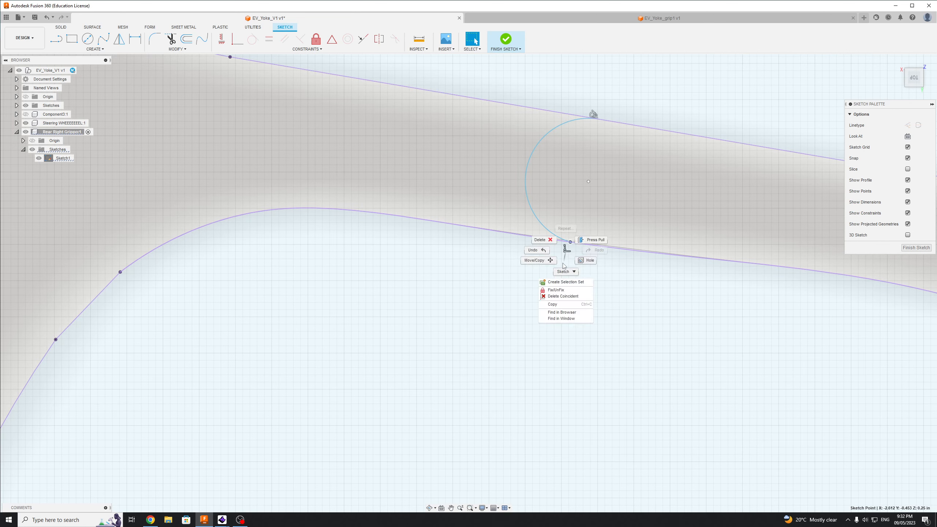
{"action": "left_click", "coordinate": [541, 239]}
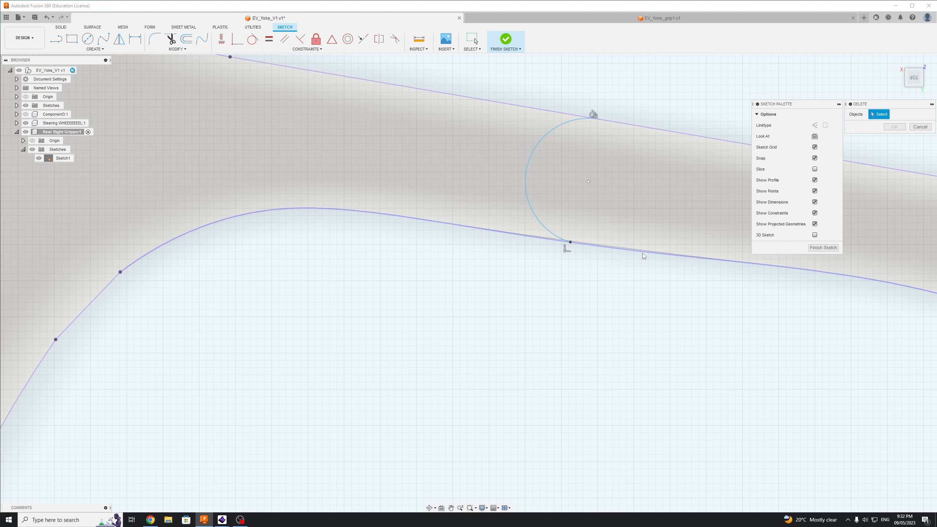
{"action": "left_click", "coordinate": [566, 248]}
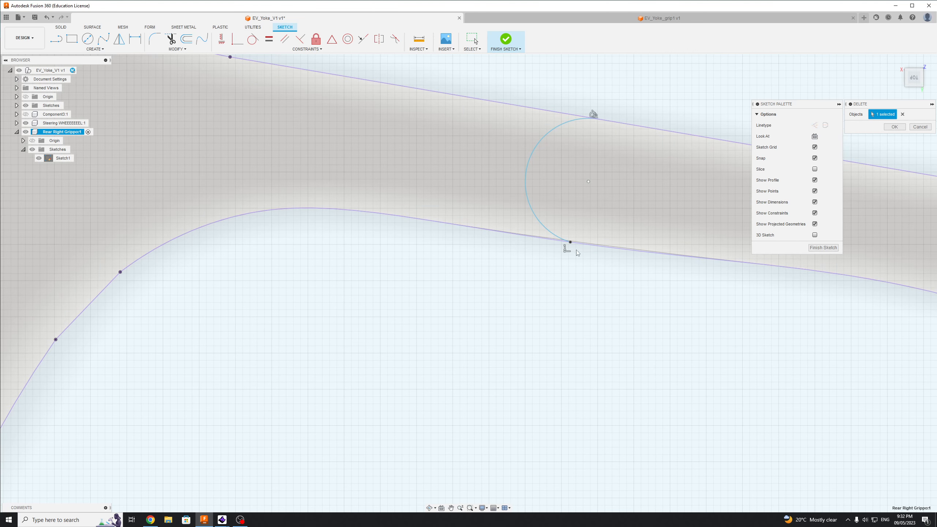
{"action": "key", "text": "Escape"}
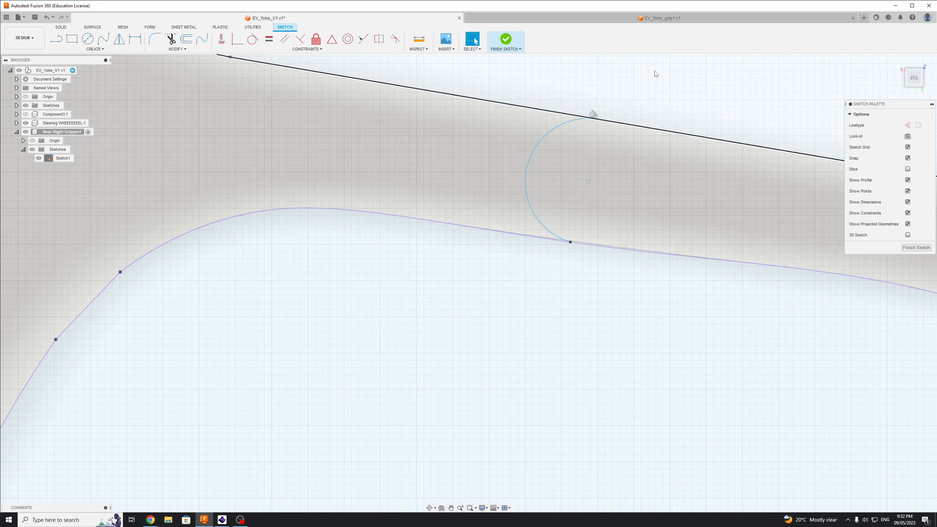
{"action": "left_click", "coordinate": [665, 77]}
{"action": "key", "text": "Escape"}
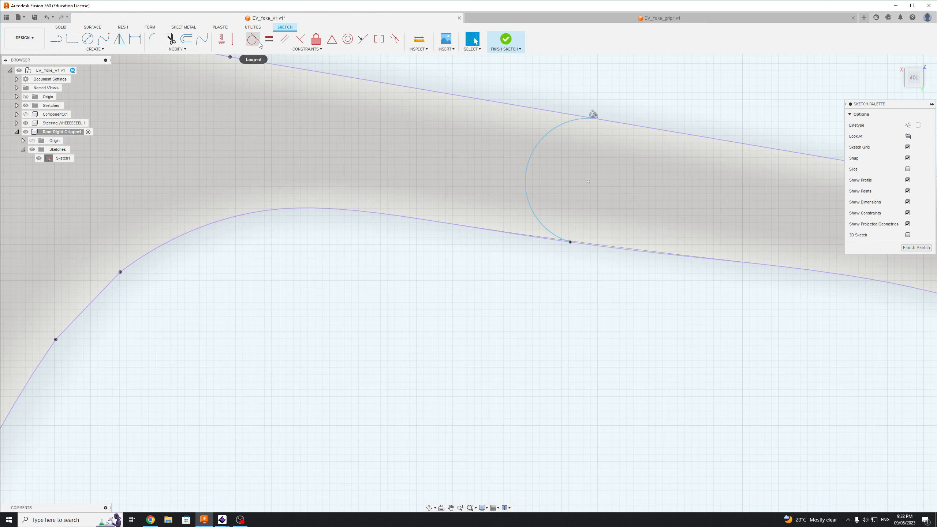
Try the tangent constraint between the arc and the large right cutout's upper edge once more.
{"action": "left_click", "coordinate": [253, 39]}
{"action": "left_click", "coordinate": [551, 234]}
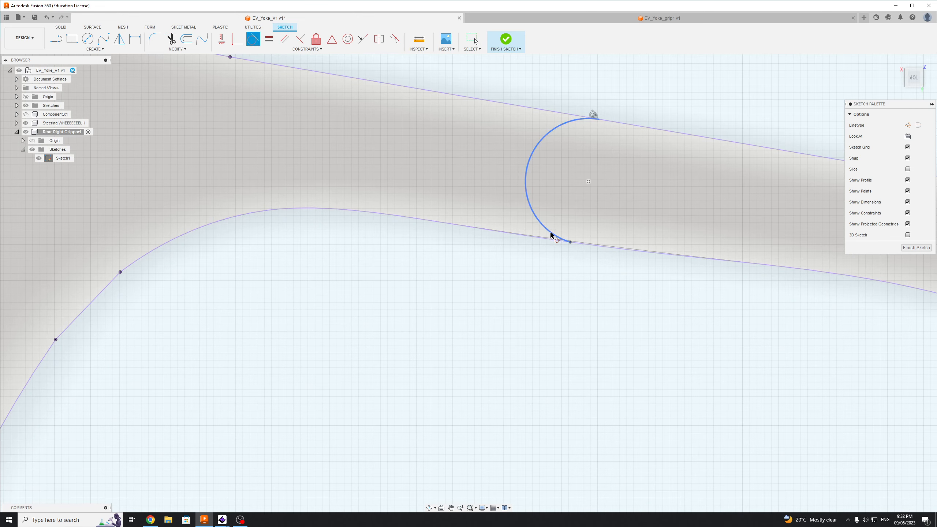
{"action": "left_click", "coordinate": [591, 245]}
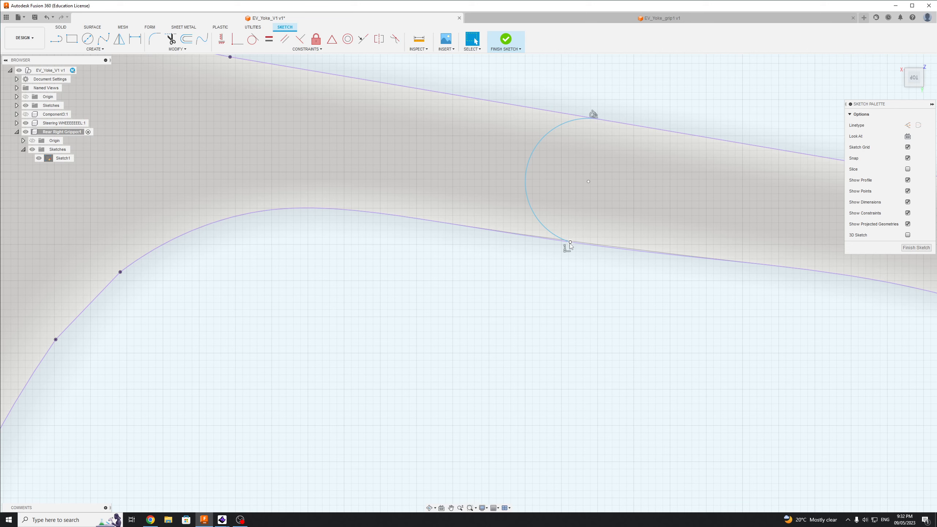
Shift the arc's lower endpoint well to the left along the large right cutout's upper edge and retry the tangent constraint.
{"action": "mouse_move", "coordinate": [570, 244]}
{"action": "left_mouse_down"}
{"action": "mouse_move", "coordinate": [615, 246]}
{"action": "mouse_move", "coordinate": [578, 244]}
{"action": "left_mouse_up"}
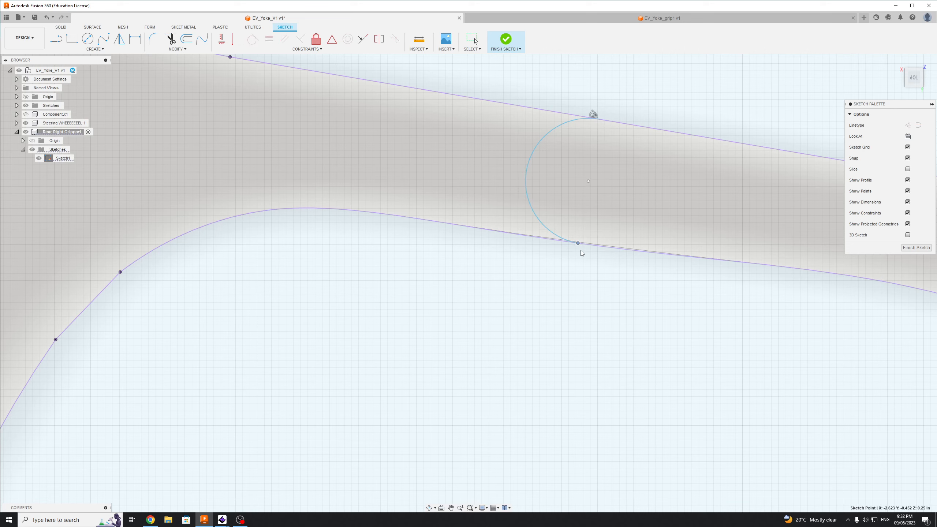
{"action": "left_click_drag", "start_coordinate": [578, 243], "coordinate": [514, 233]}
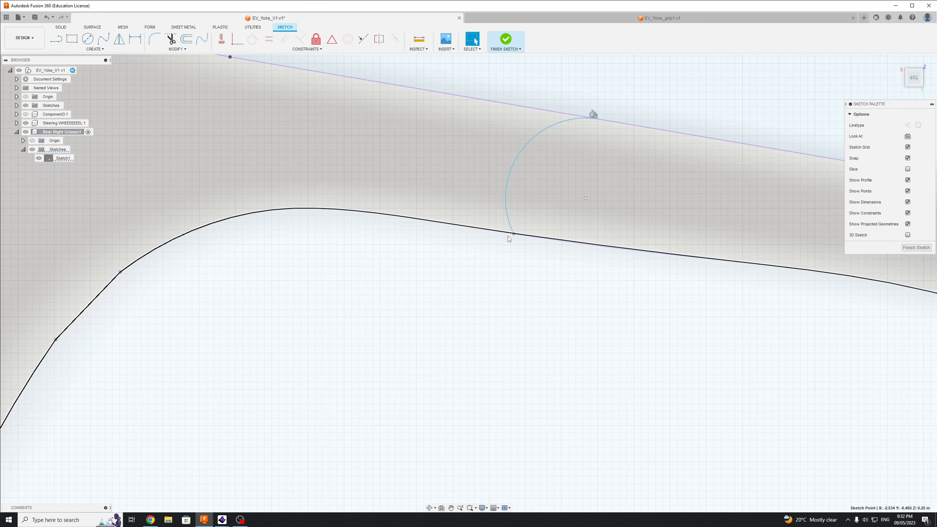
{"action": "left_click", "coordinate": [253, 40]}
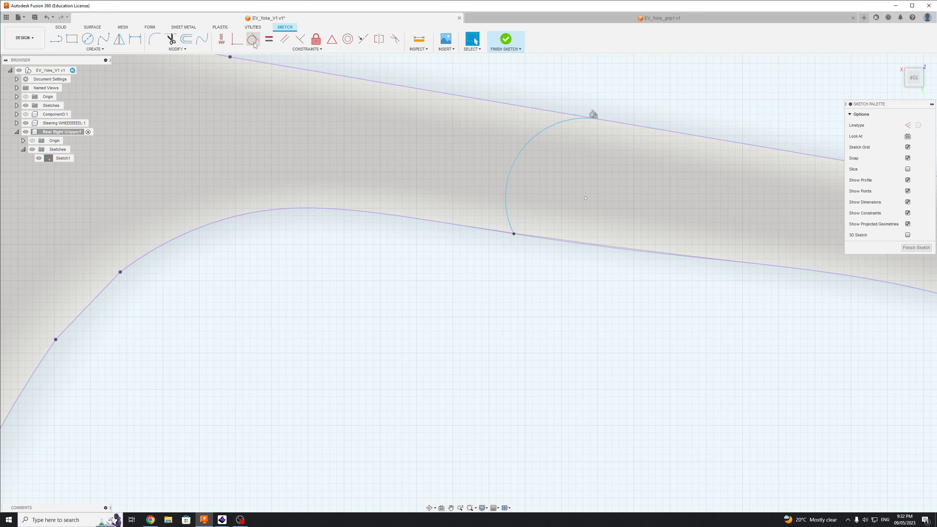
{"action": "left_click", "coordinate": [509, 227]}
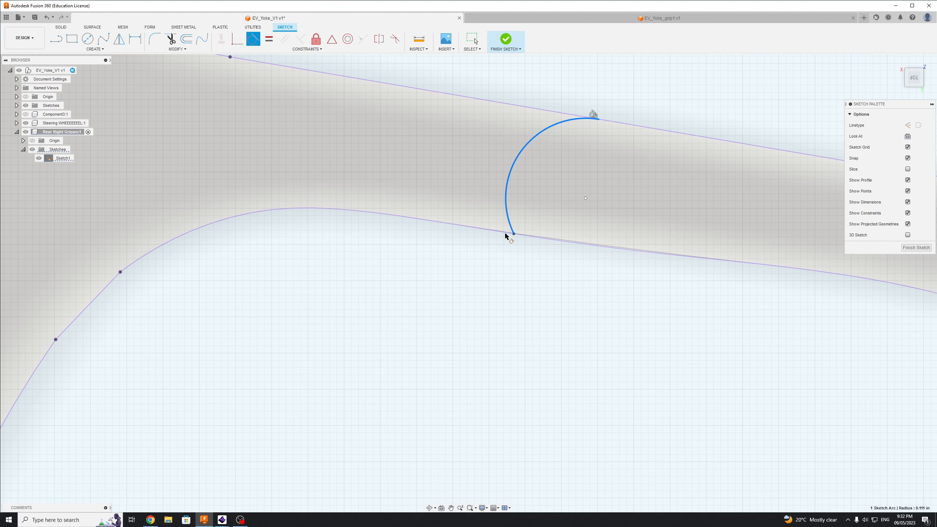
{"action": "left_click", "coordinate": [505, 233]}
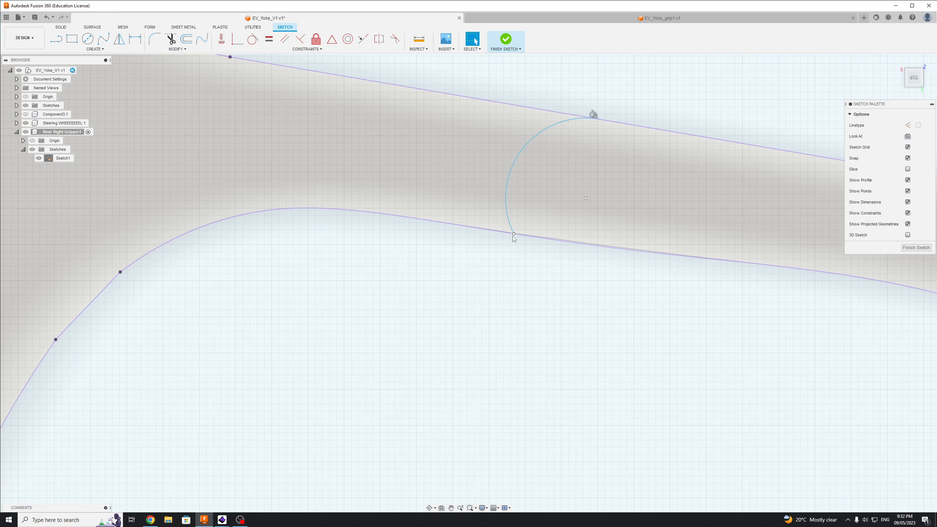
Nudge the arc's lower endpoint slightly right, and delete the arc between the two right cutouts.
{"action": "left_click", "coordinate": [514, 234]}
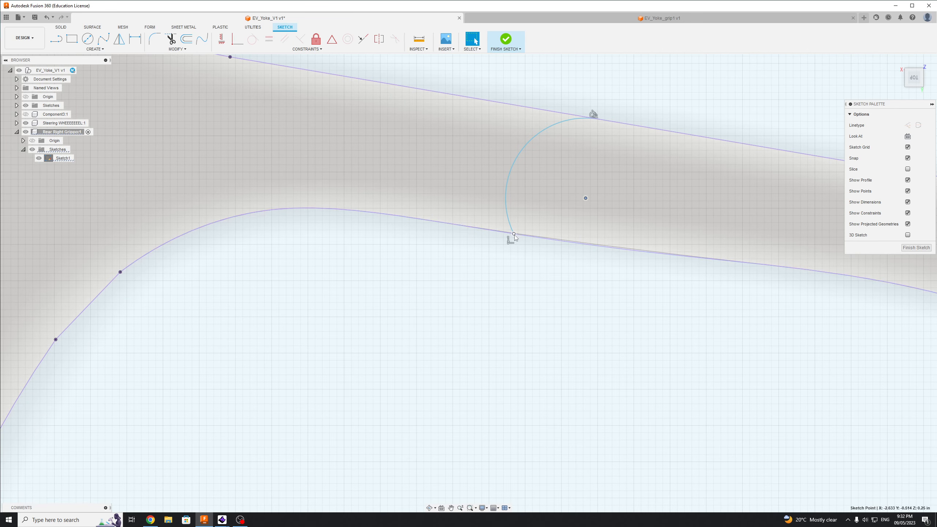
{"action": "left_click_drag", "start_coordinate": [514, 234], "coordinate": [528, 230]}
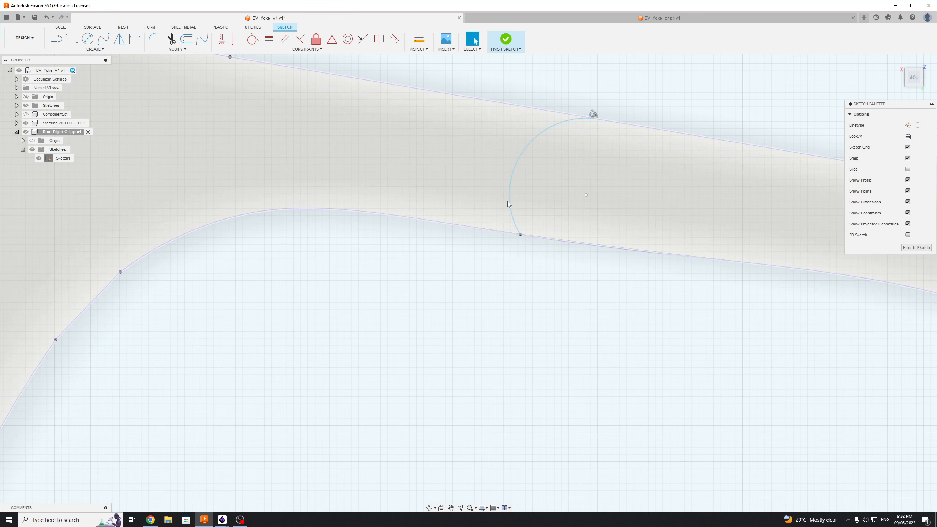
{"action": "left_click", "coordinate": [511, 204]}
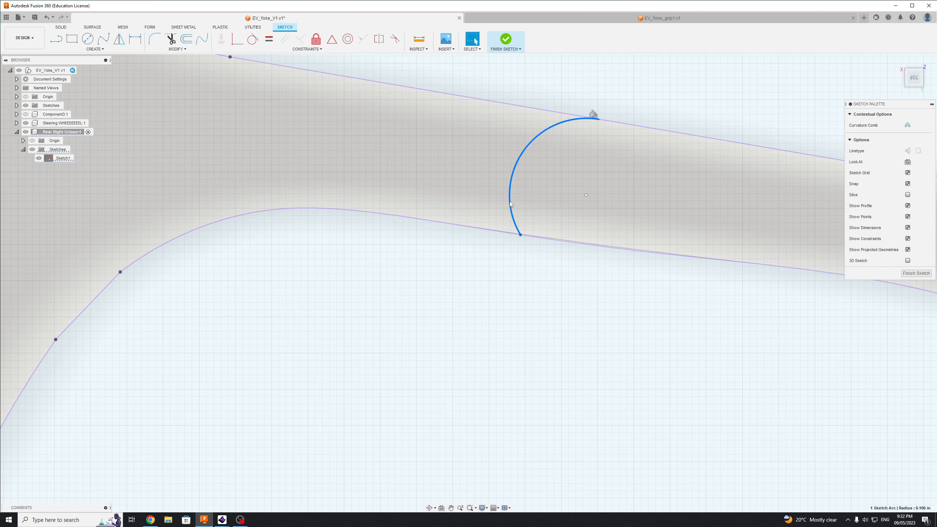
{"action": "key", "text": "Delete"}
{"action": "scroll", "coordinate": [560, 208], "scroll_direction": "down", "scroll_amount": 6}
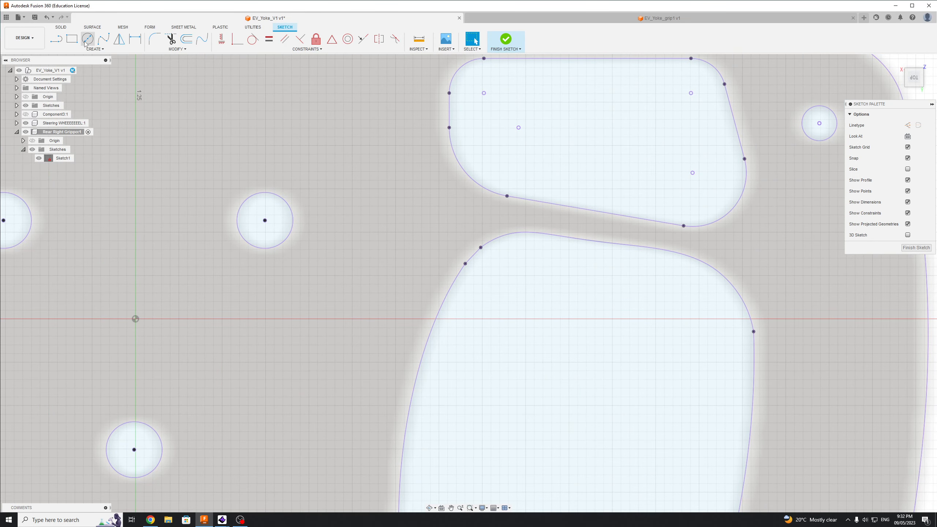
Draw a construction line across the gap from the midpoint of the upper right cutout's lower edge to the large right cutout's upper edge.
{"action": "left_click", "coordinate": [57, 39]}
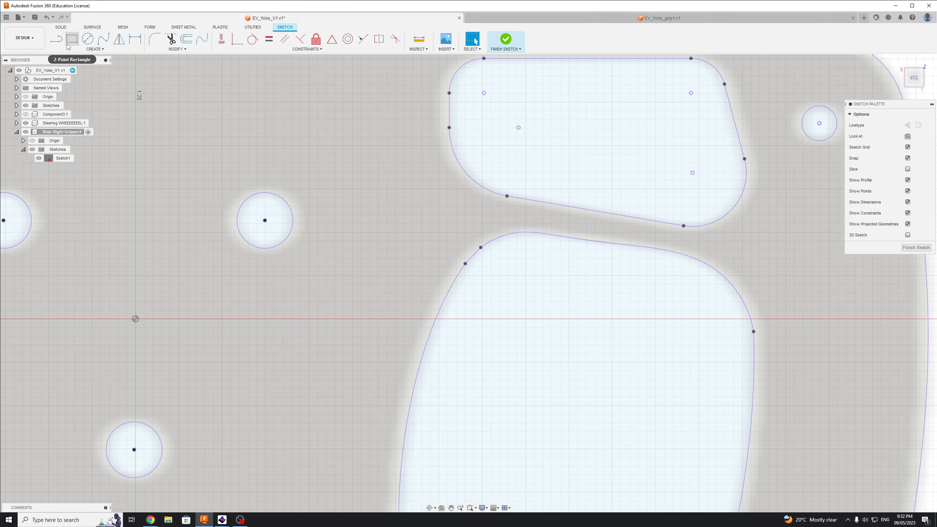
{"action": "left_click", "coordinate": [907, 125]}
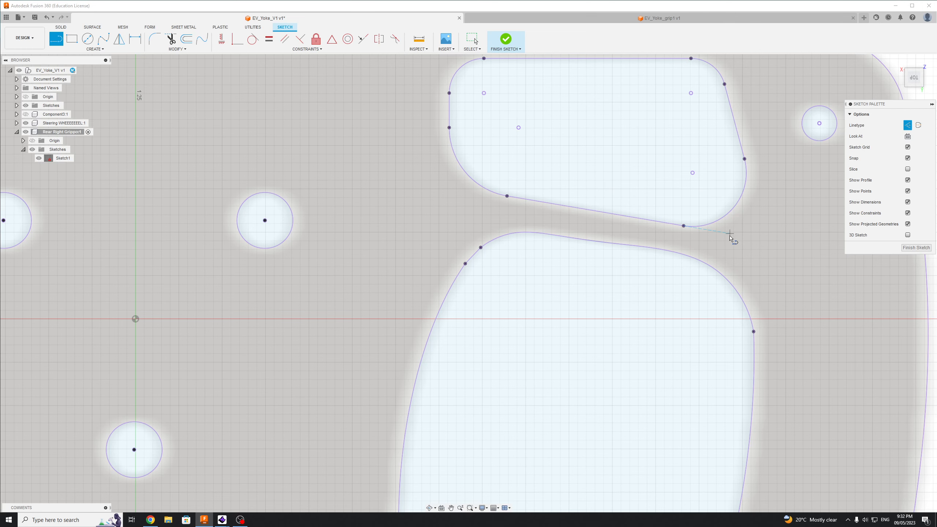
{"action": "scroll", "coordinate": [673, 234], "scroll_direction": "down", "scroll_amount": 5}
{"action": "scroll", "coordinate": [728, 236], "scroll_direction": "up", "scroll_amount": 6}
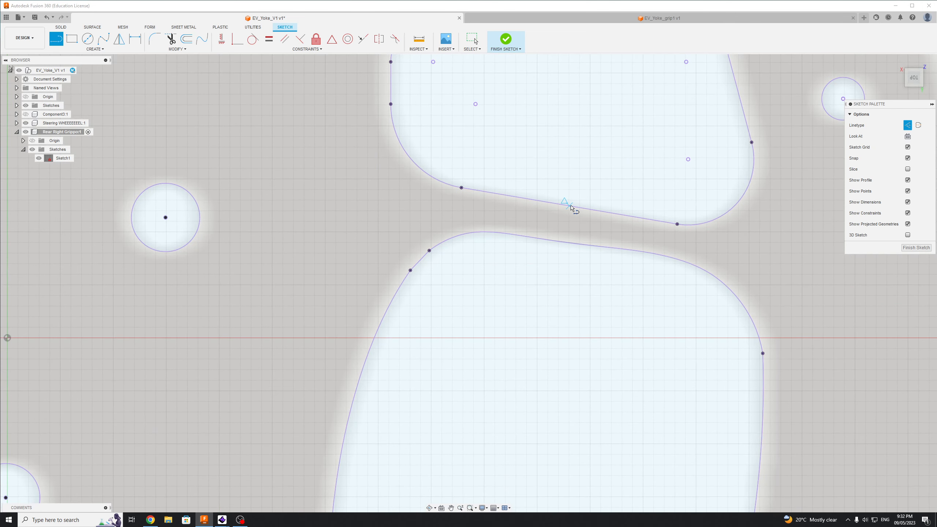
{"action": "left_click", "coordinate": [569, 206]}
{"action": "left_click", "coordinate": [563, 243]}
{"action": "key", "text": "Escape"}
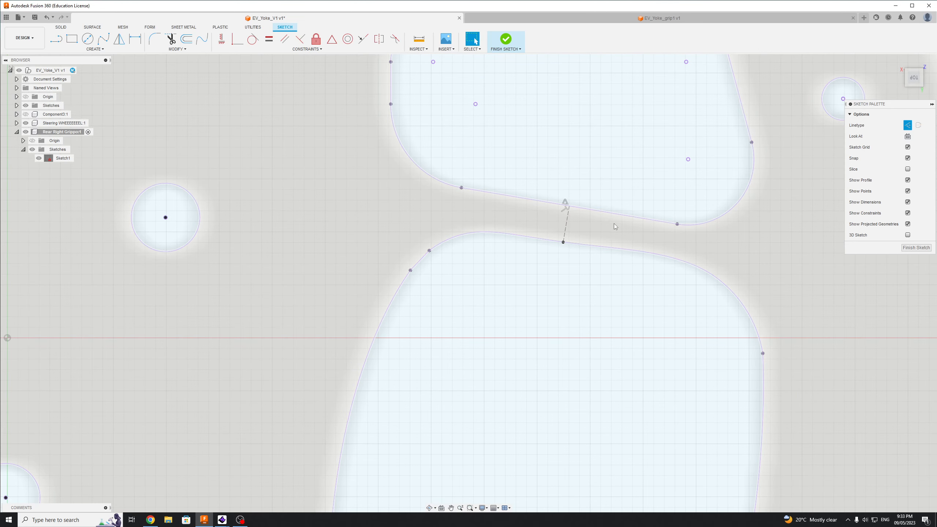
{"action": "scroll", "coordinate": [608, 223], "scroll_direction": "down", "scroll_amount": 5}
{"action": "scroll", "coordinate": [605, 223], "scroll_direction": "up", "scroll_amount": 6}
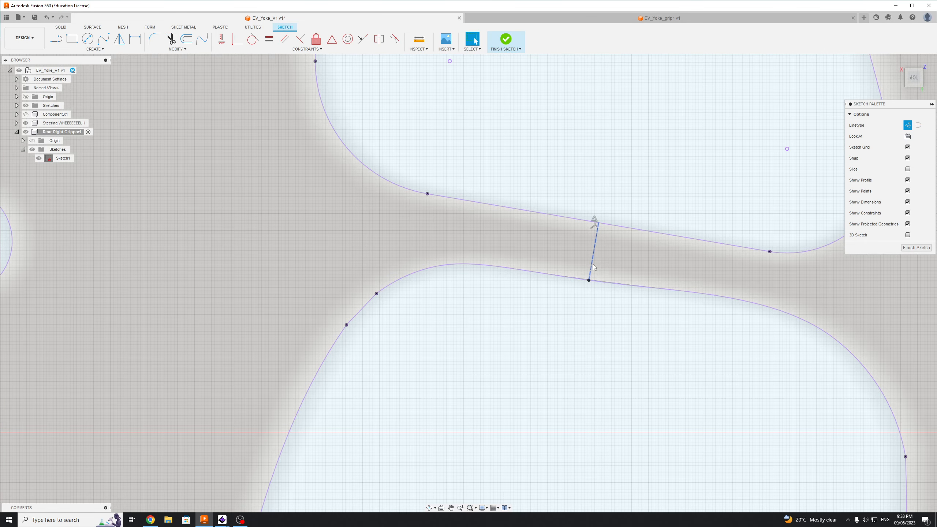
{"action": "scroll", "coordinate": [594, 266], "scroll_direction": "down", "scroll_amount": 3}
{"action": "scroll", "coordinate": [597, 261], "scroll_direction": "up", "scroll_amount": 5}
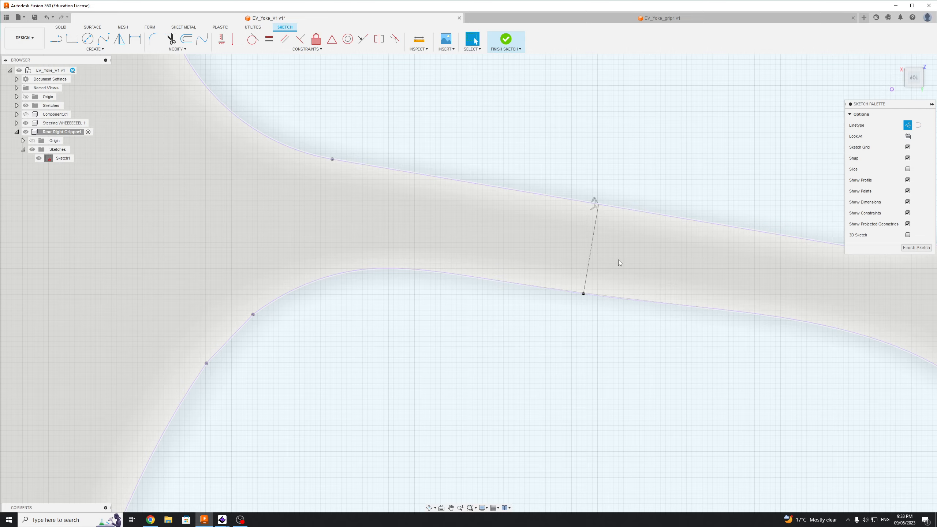
Draw a large centre-diameter construction circle in the empty area above the base plate.
{"action": "scroll", "coordinate": [618, 260], "scroll_direction": "down", "scroll_amount": 10}
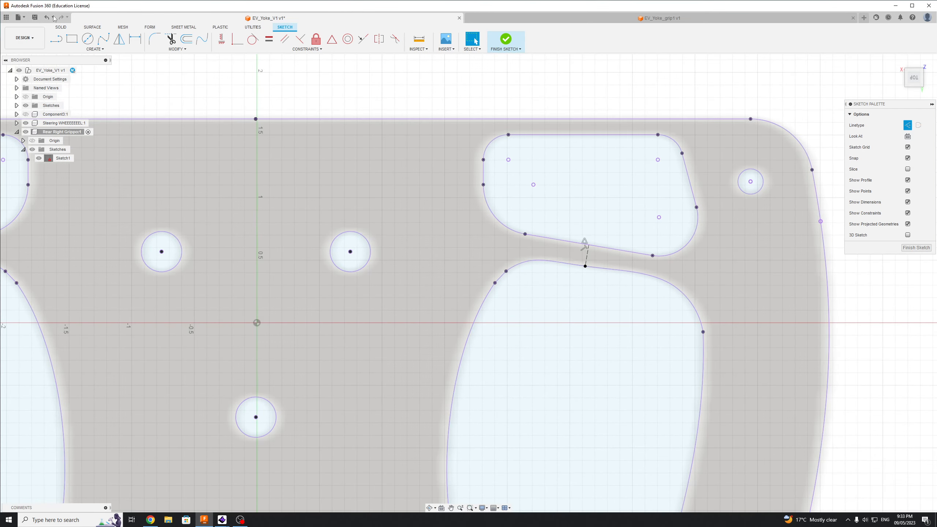
{"action": "left_click", "coordinate": [87, 38]}
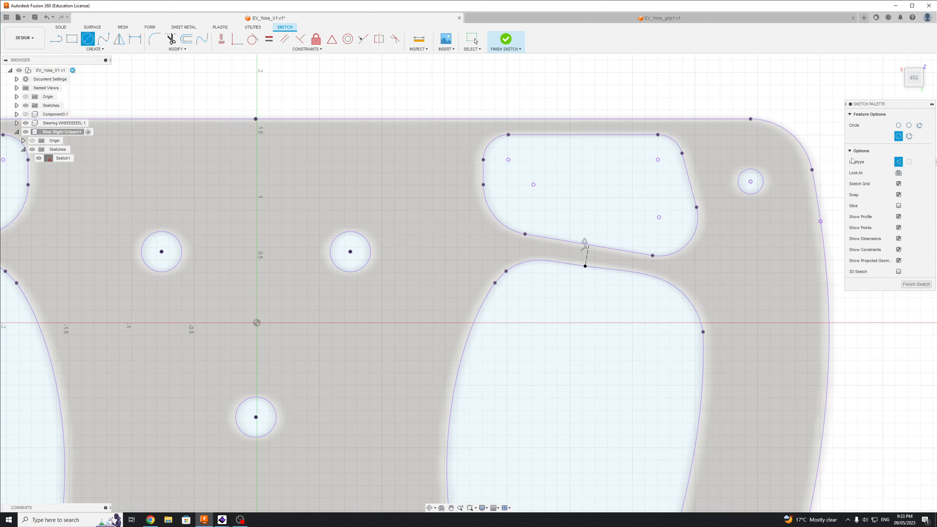
{"action": "scroll", "coordinate": [651, 118], "scroll_direction": "down", "scroll_amount": 3}
{"action": "middle_click_drag", "start_coordinate": [650, 118], "coordinate": [527, 520]}
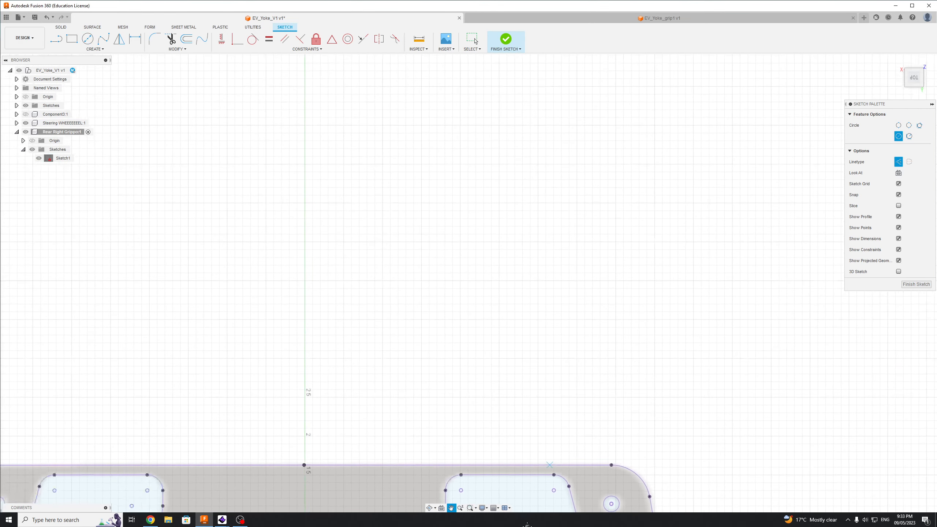
{"action": "left_click", "coordinate": [390, 250]}
{"action": "left_click", "coordinate": [508, 266]}
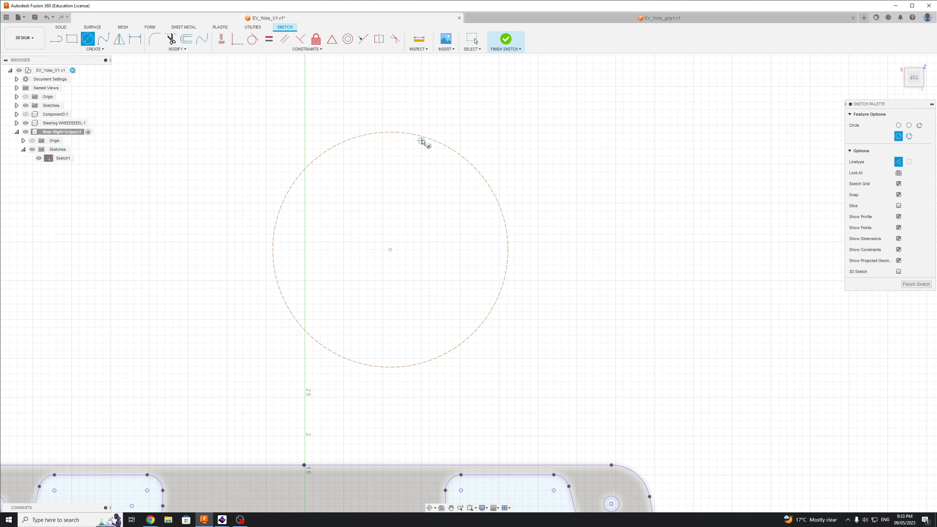
Draw a vertical construction line from the large circle's centre up past its top edge.
{"action": "left_click", "coordinate": [60, 42]}
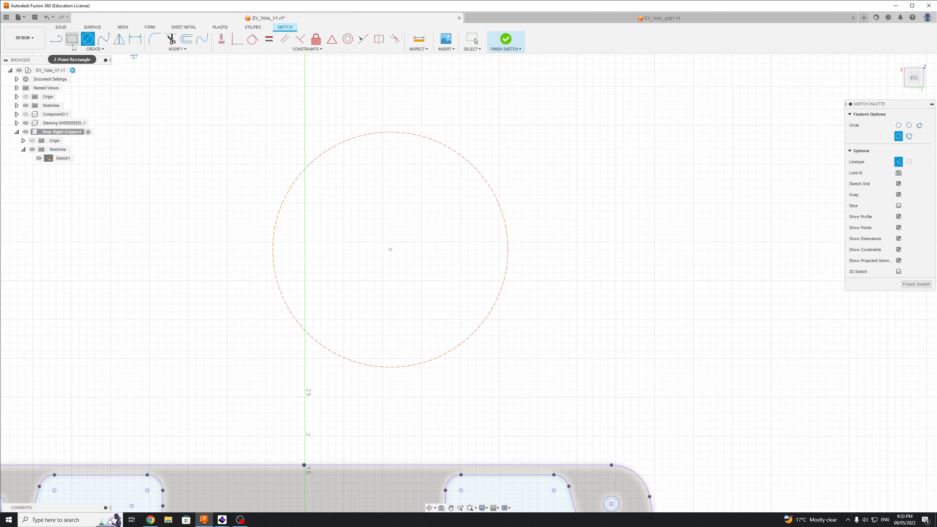
{"action": "left_click", "coordinate": [390, 249]}
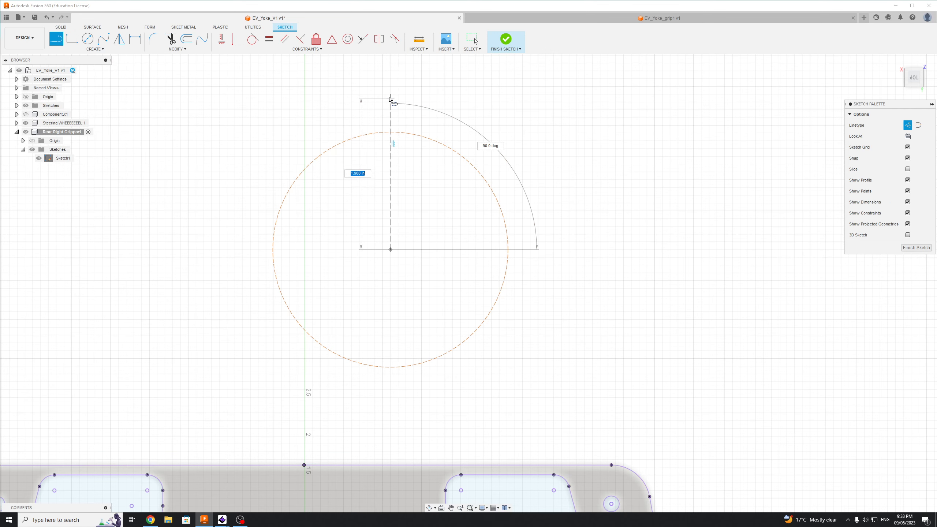
{"action": "left_click", "coordinate": [390, 79]}
{"action": "key", "text": "Escape"}
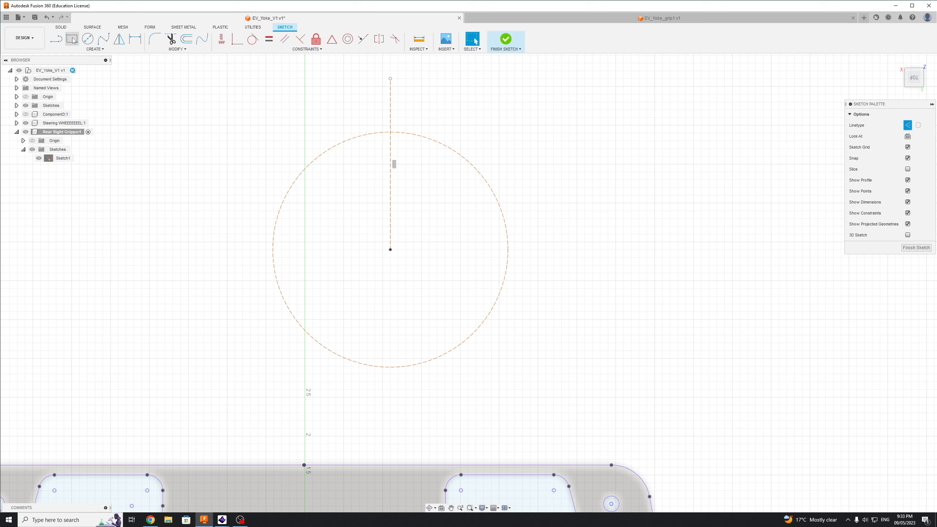
Add two smaller concentric construction circles inside the large circle, sharing its centre.
{"action": "left_click", "coordinate": [87, 39]}
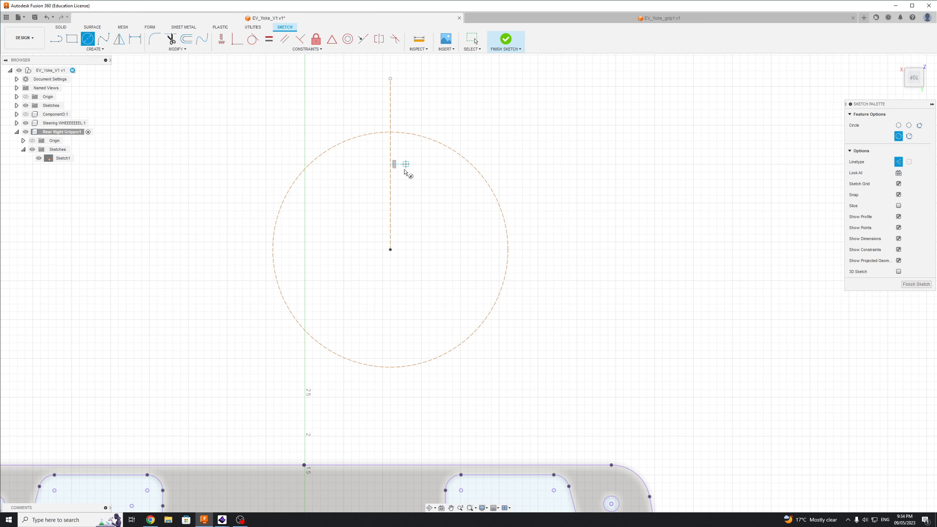
{"action": "left_click", "coordinate": [390, 249]}
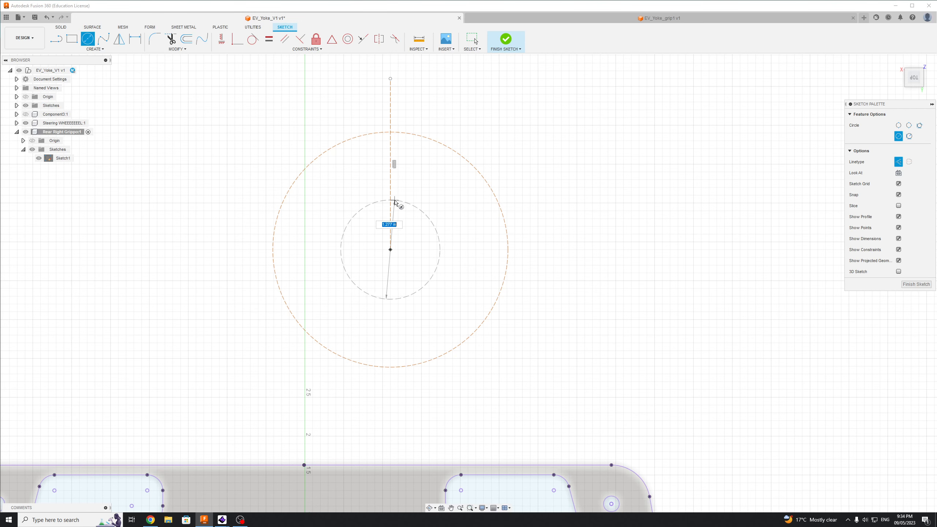
{"action": "left_click", "coordinate": [394, 195]}
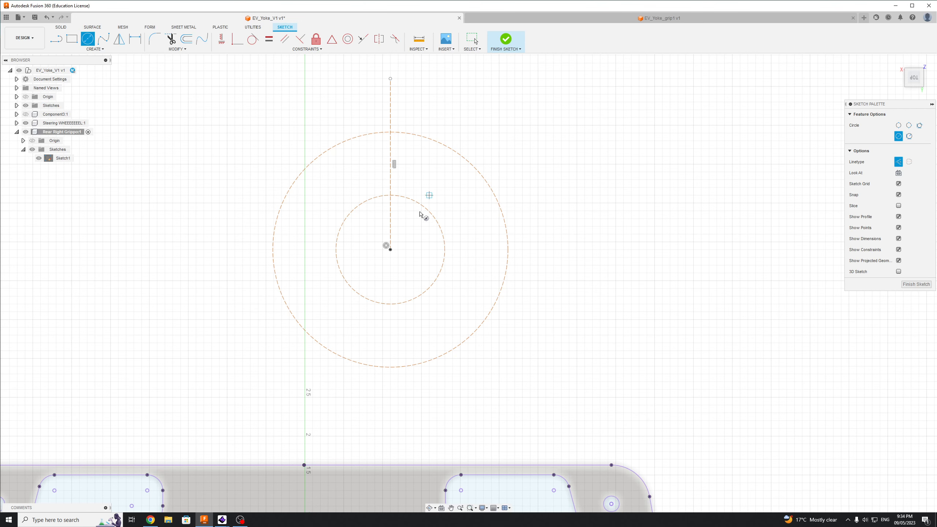
{"action": "left_click", "coordinate": [390, 250]}
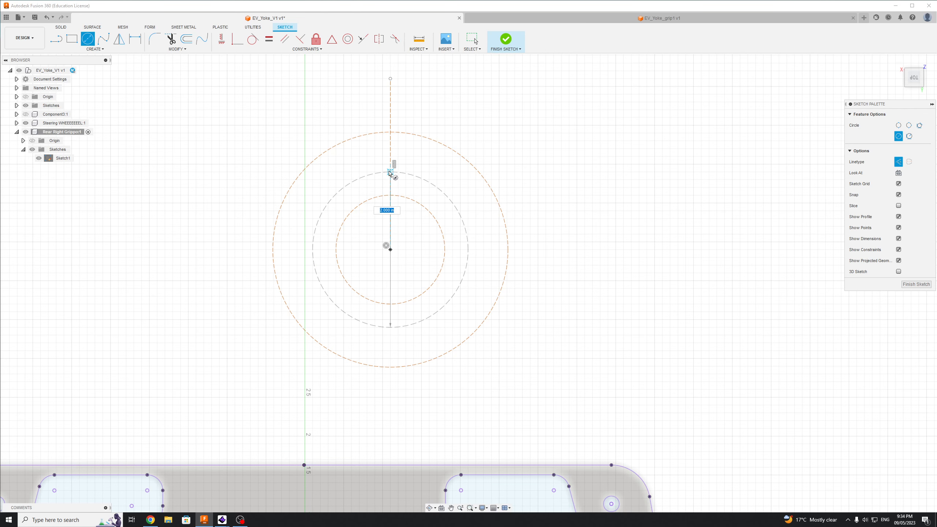
{"action": "left_click", "coordinate": [389, 166]}
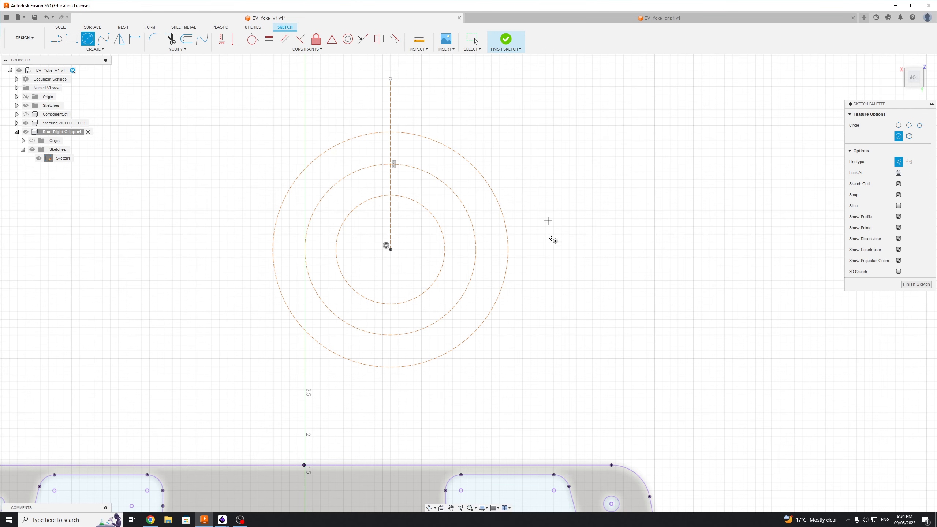
{"action": "key", "text": "Escape"}
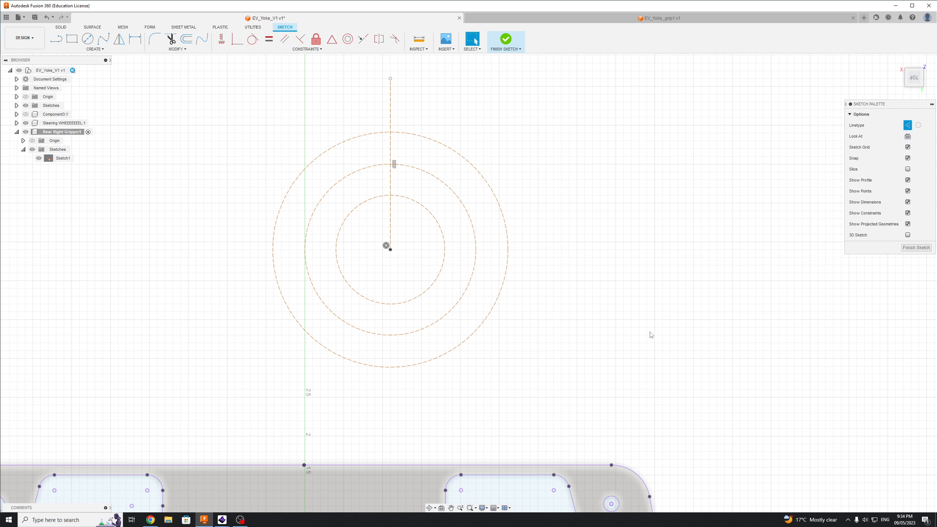
Draw two construction lines from the shared centre to the outer circle, one toward the lower right and one toward the left, slightly downward.
{"action": "key", "text": "l"}
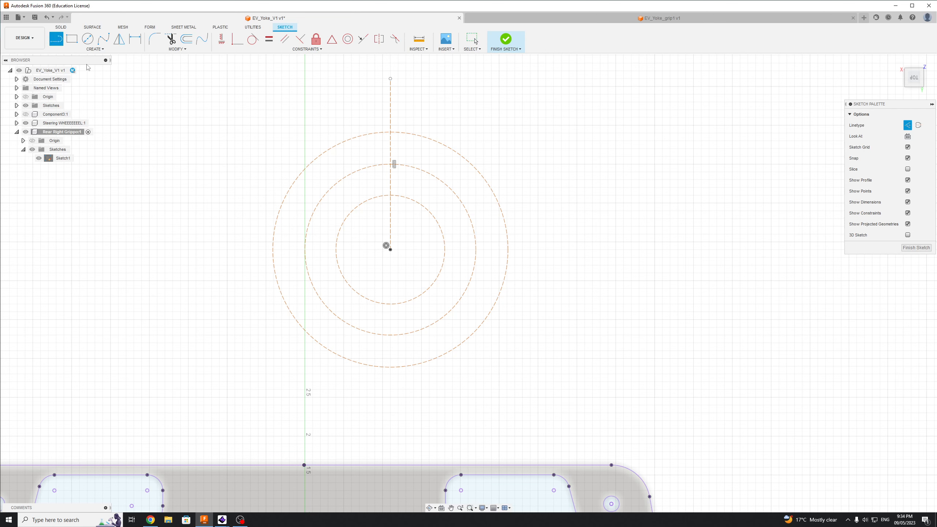
{"action": "left_click", "coordinate": [391, 250]}
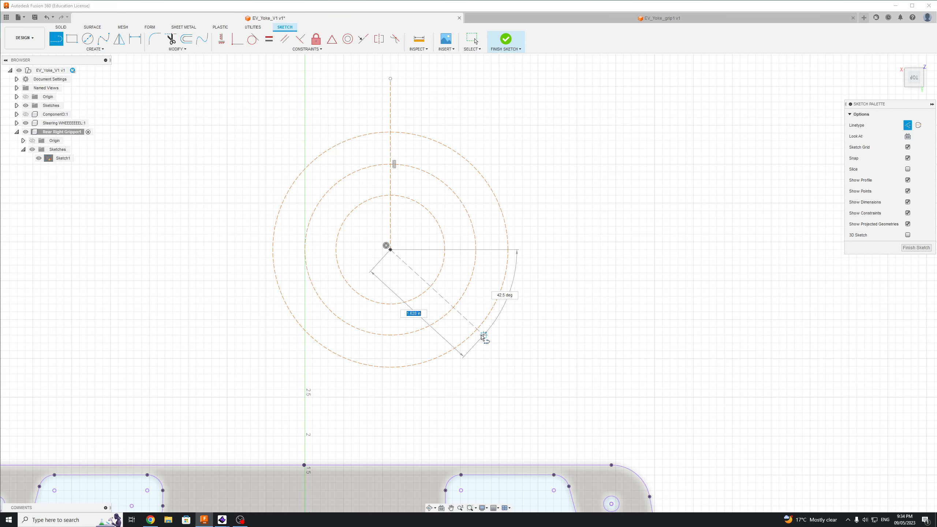
{"action": "left_click", "coordinate": [476, 331]}
{"action": "key", "text": "Escape"}
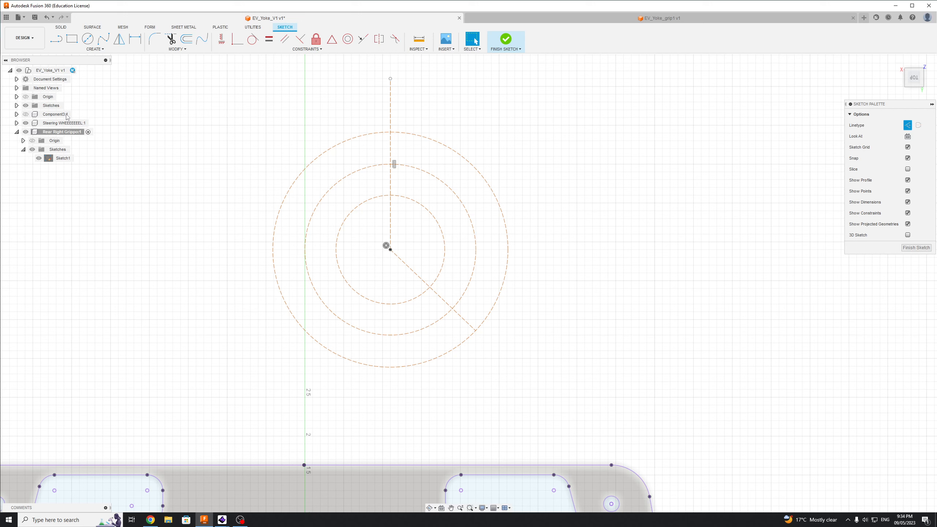
{"action": "key", "text": "l"}
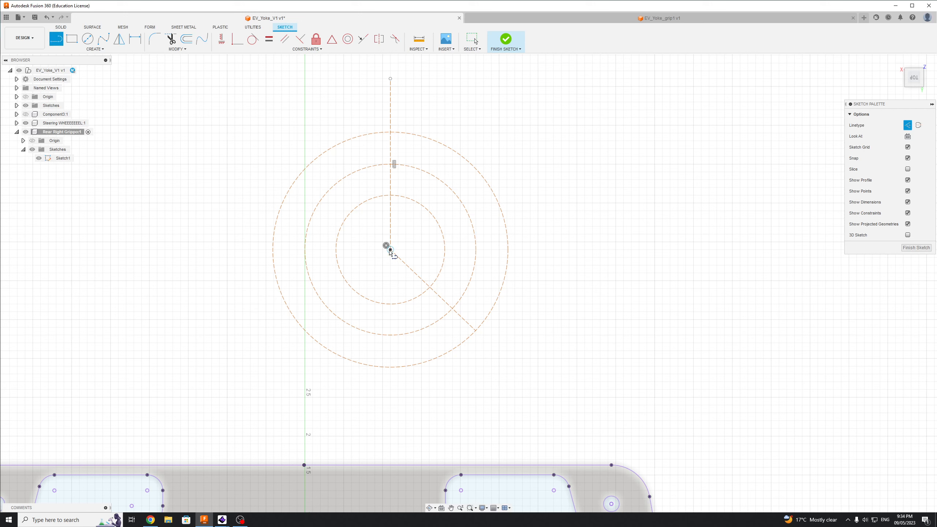
{"action": "left_click", "coordinate": [390, 250]}
{"action": "left_click", "coordinate": [274, 264]}
{"action": "key", "text": "Escape"}
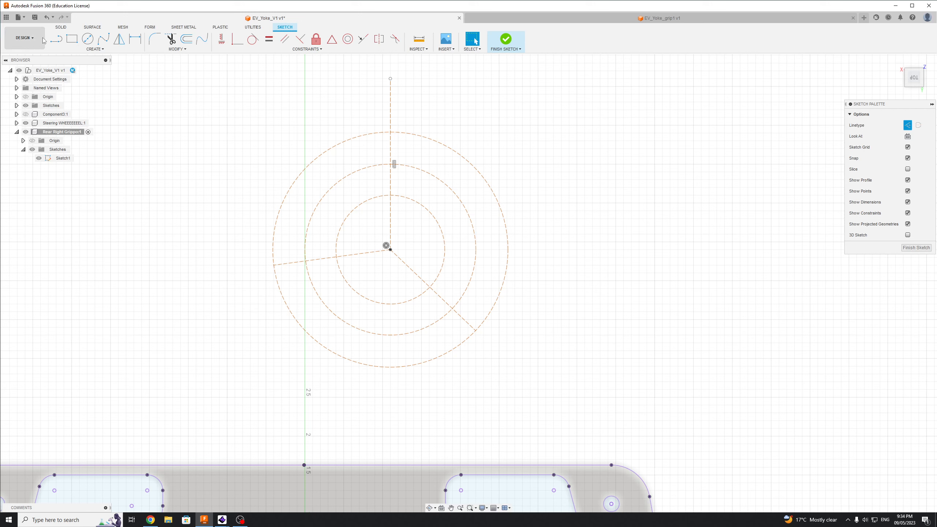
Draw a circle about 0.40 in in diameter at the left radial line's outer end and convert it to normal geometry.
{"action": "key", "text": "c"}
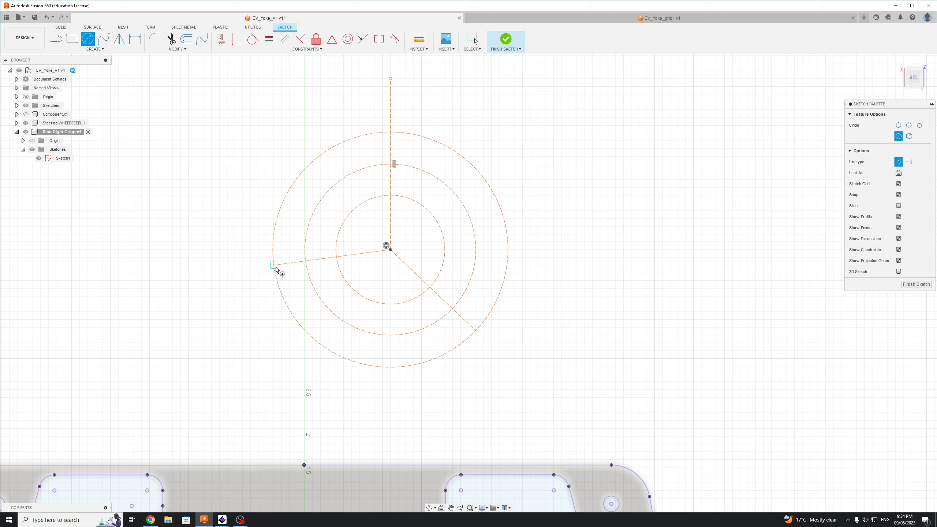
{"action": "left_click", "coordinate": [275, 269]}
{"action": "left_click", "coordinate": [289, 262]}
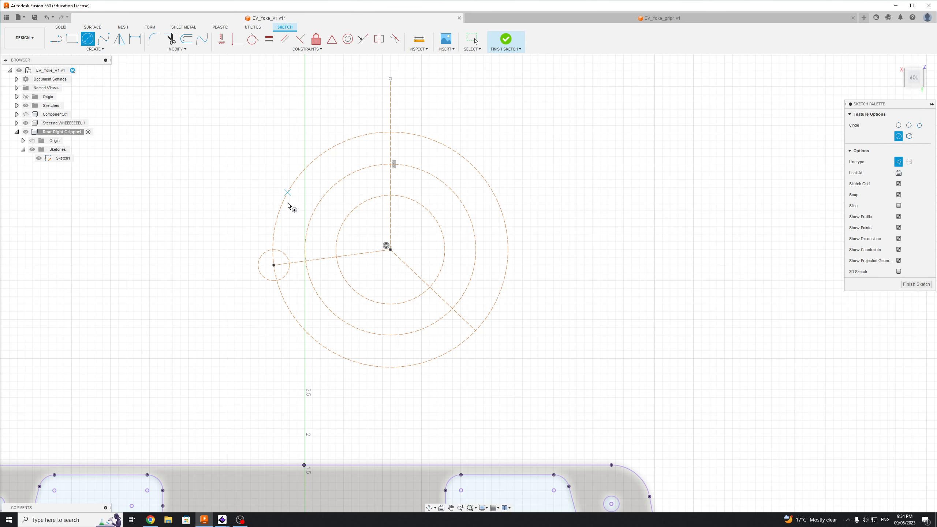
{"action": "key", "text": "Escape"}
{"action": "left_click", "coordinate": [281, 280]}
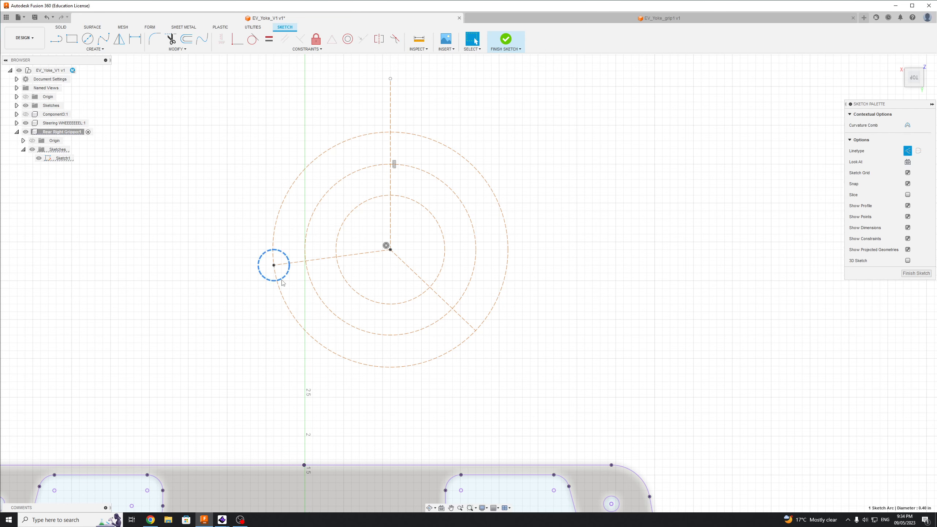
{"action": "key", "text": "x"}
{"action": "key", "text": "Escape"}
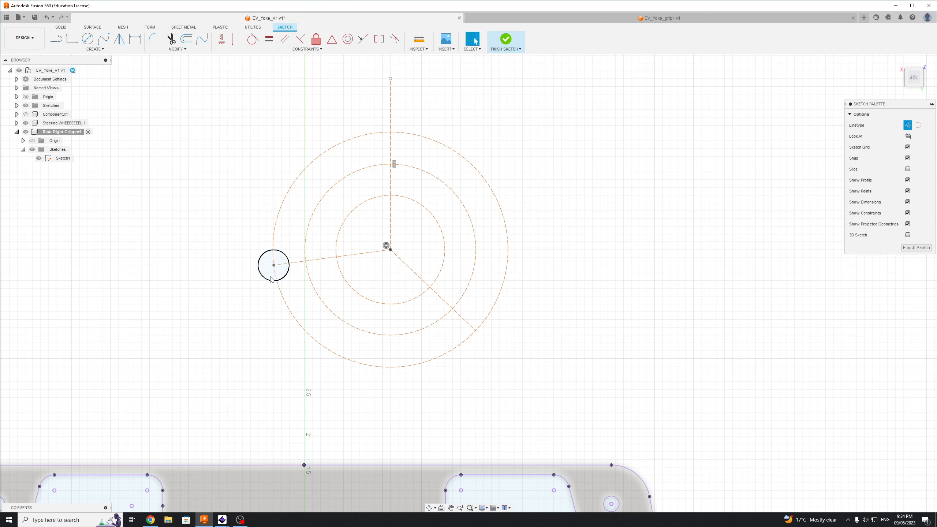
{"action": "left_click", "coordinate": [281, 280]}
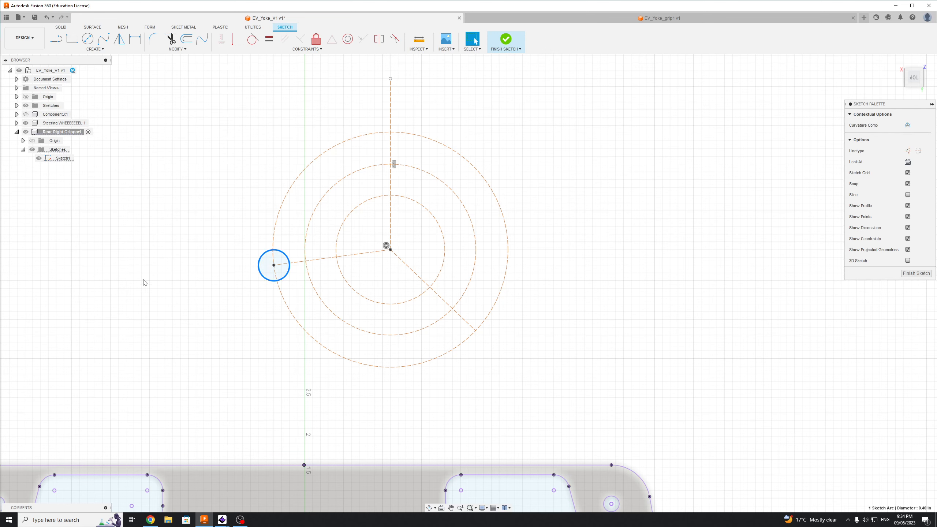
{"action": "key", "text": "Escape"}
{"action": "left_click", "coordinate": [268, 280]}
{"action": "key", "text": "Escape"}
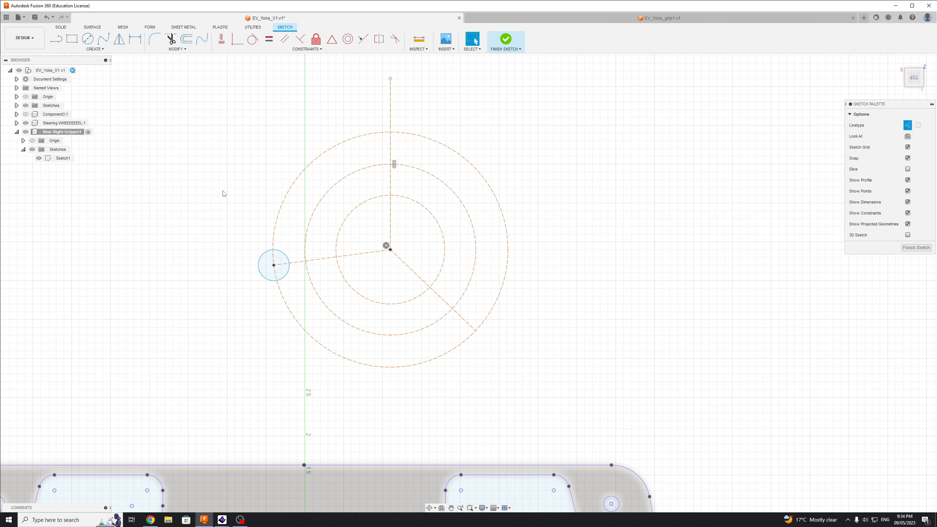
{"action": "left_click", "coordinate": [87, 38]}
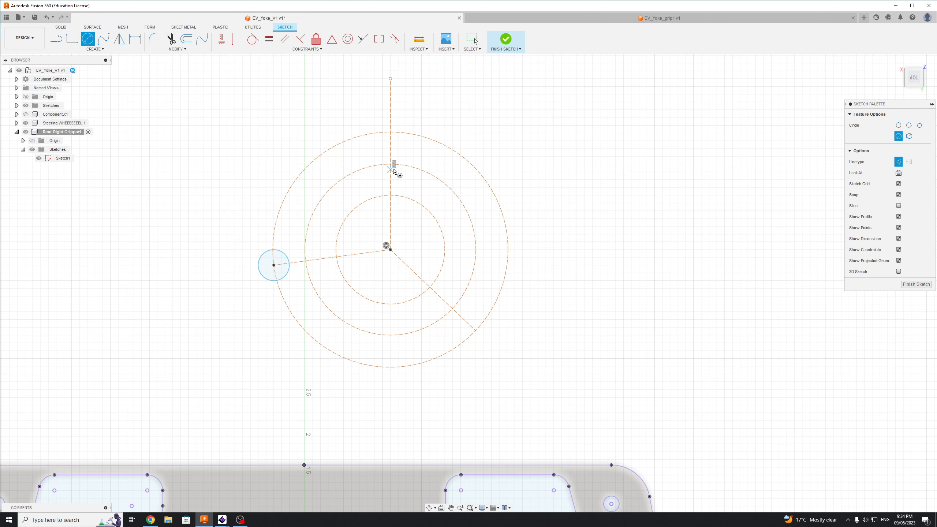
{"action": "left_click", "coordinate": [391, 165]}
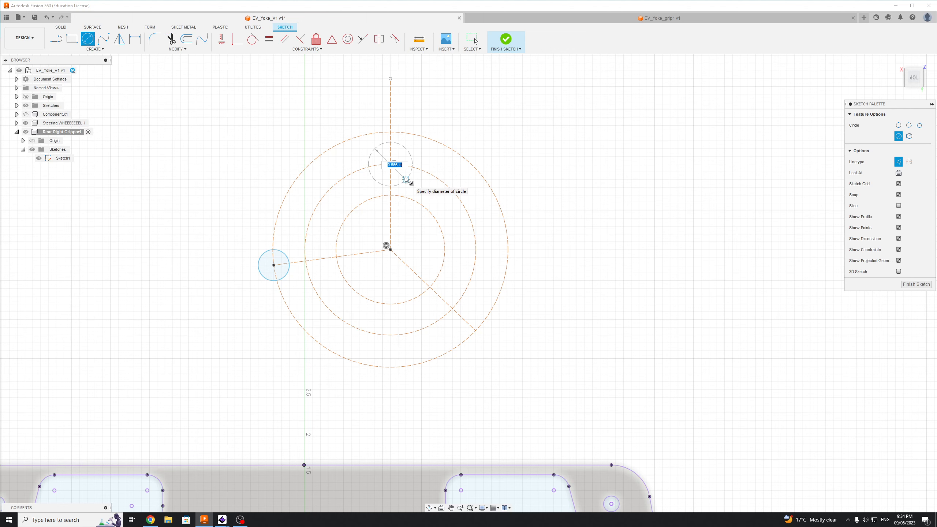
{"action": "key", "text": "Escape"}
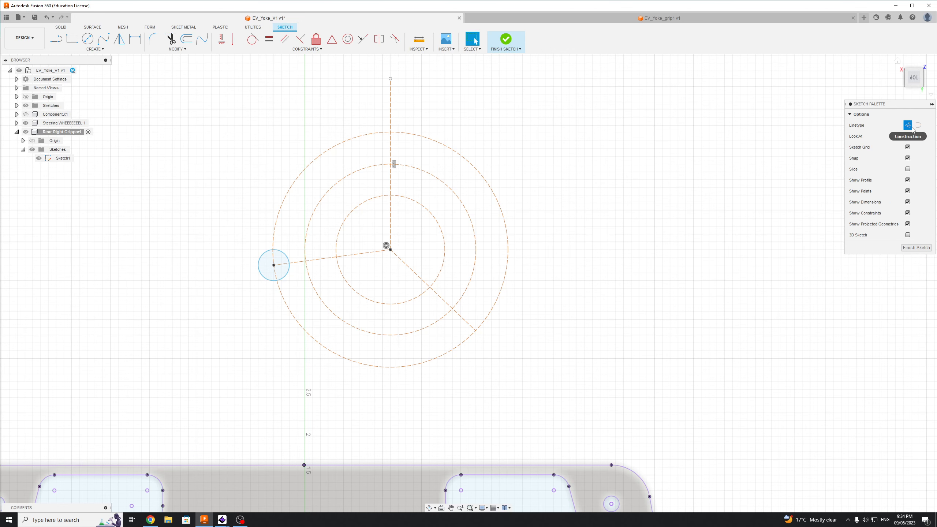
Draw a small circle in normal linetype where the vertical construction line crosses the middle concentric circle.
{"action": "left_click", "coordinate": [87, 39]}
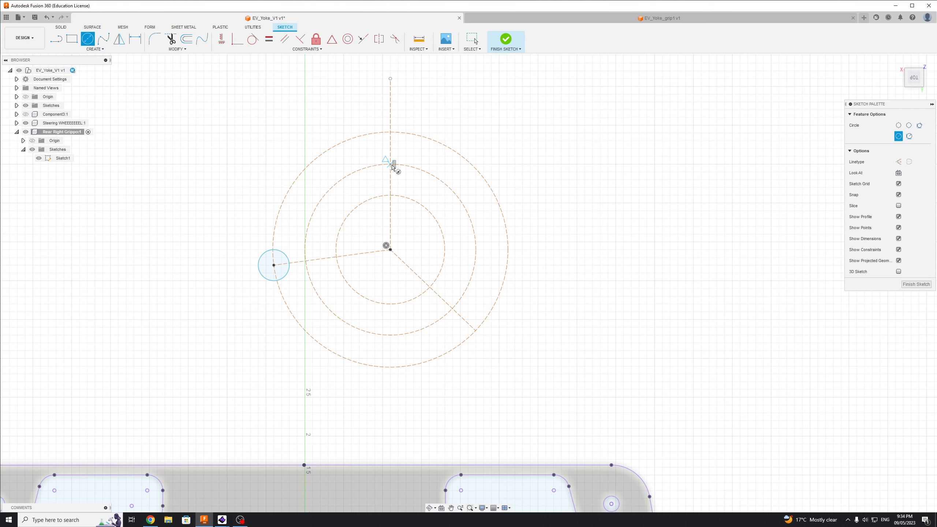
{"action": "left_click", "coordinate": [390, 164]}
{"action": "left_click", "coordinate": [398, 172]}
{"action": "key", "text": "Escape"}
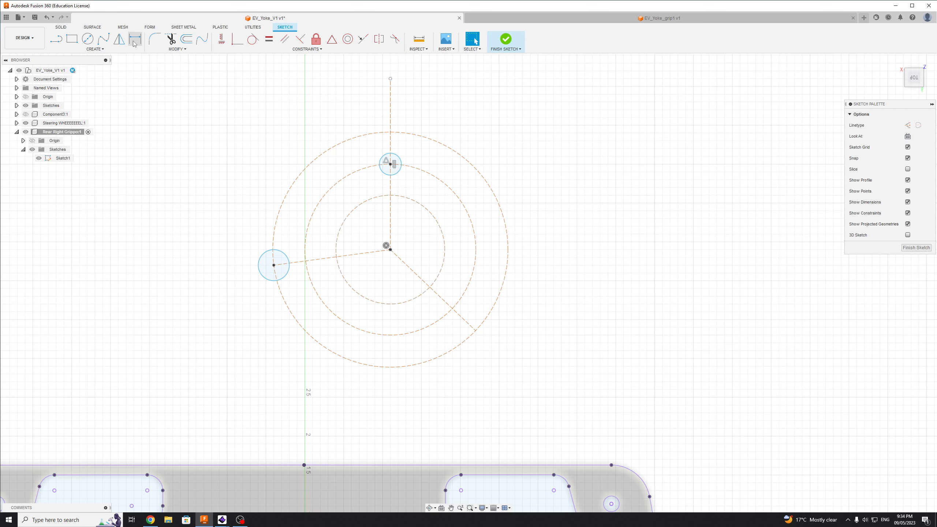
Draw a small circle centred where the lower-right radial construction line crosses the innermost concentric circle.
{"action": "key", "text": "c"}
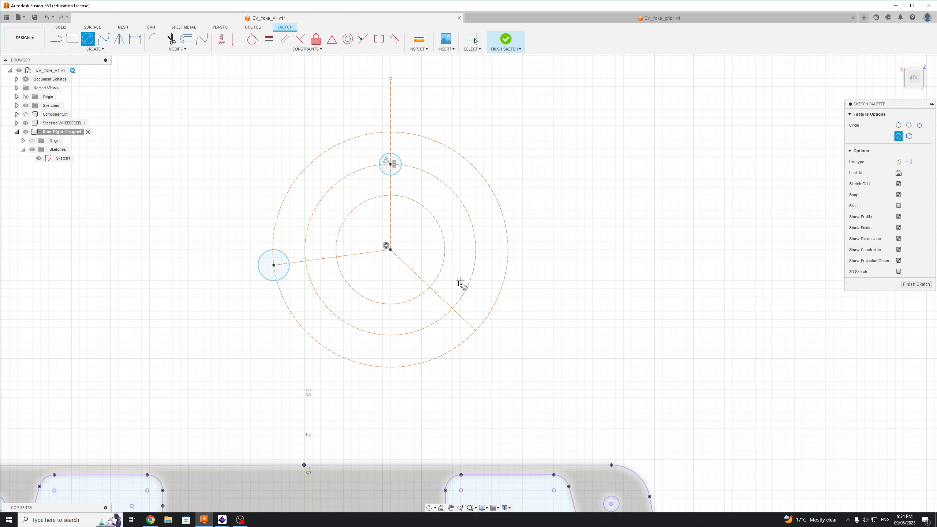
{"action": "left_click", "coordinate": [430, 288]}
{"action": "left_click", "coordinate": [436, 294]}
{"action": "key", "text": "Escape"}
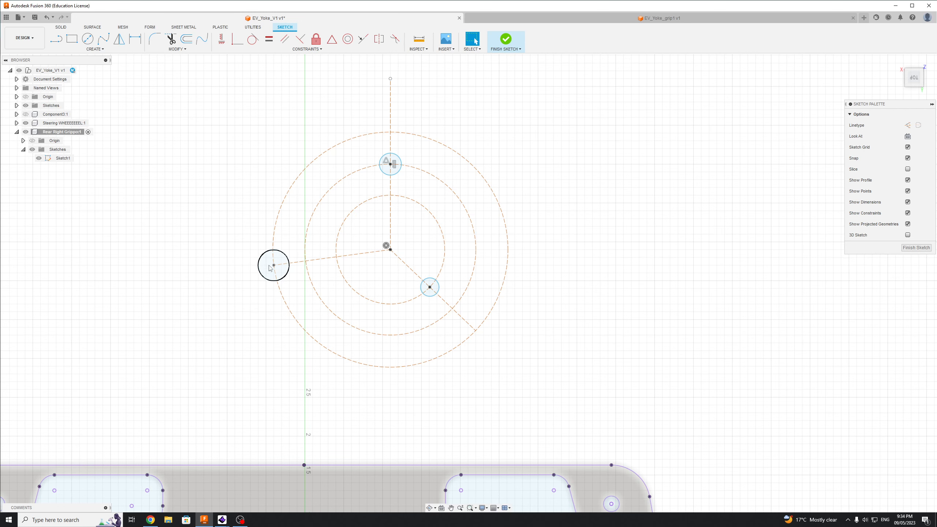
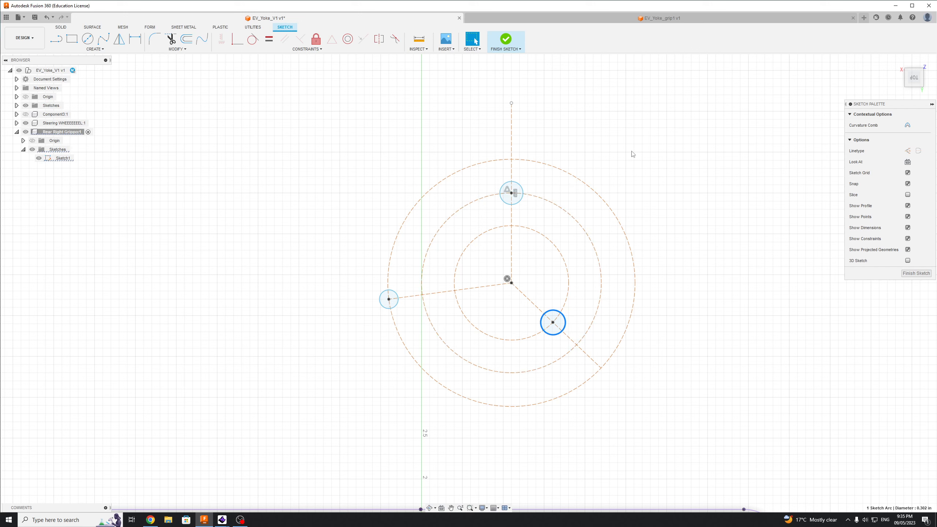
{"action": "left_click", "coordinate": [631, 152]}
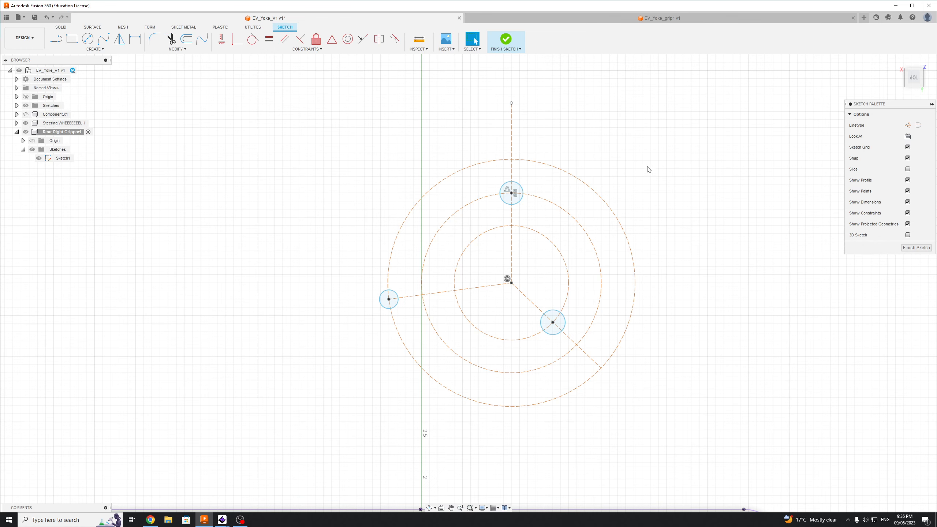
{"action": "scroll", "coordinate": [508, 280], "scroll_direction": "up", "scroll_amount": 2}
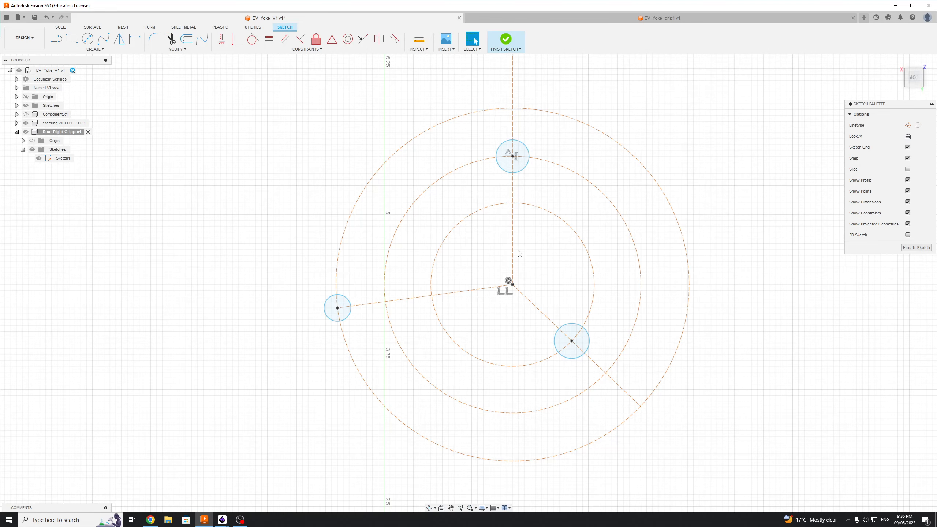
{"action": "scroll", "coordinate": [519, 254], "scroll_direction": "down", "scroll_amount": 2}
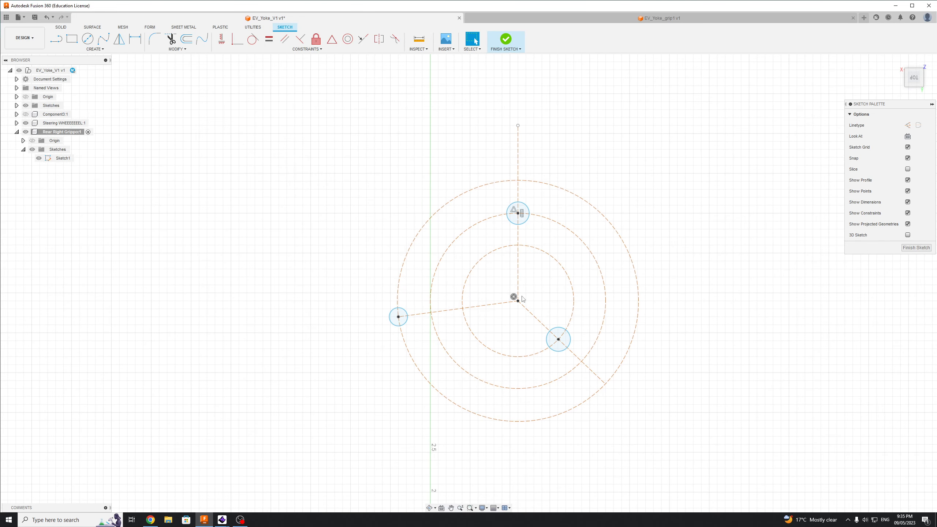
{"action": "left_click", "coordinate": [597, 213]}
{"action": "left_click", "coordinate": [581, 235]}
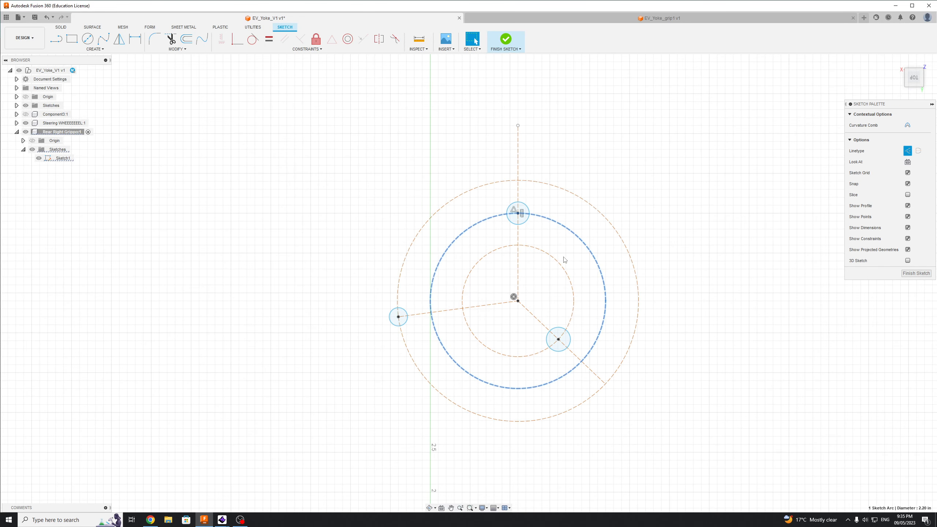
{"action": "left_click", "coordinate": [561, 266]}
{"action": "left_click", "coordinate": [698, 176]}
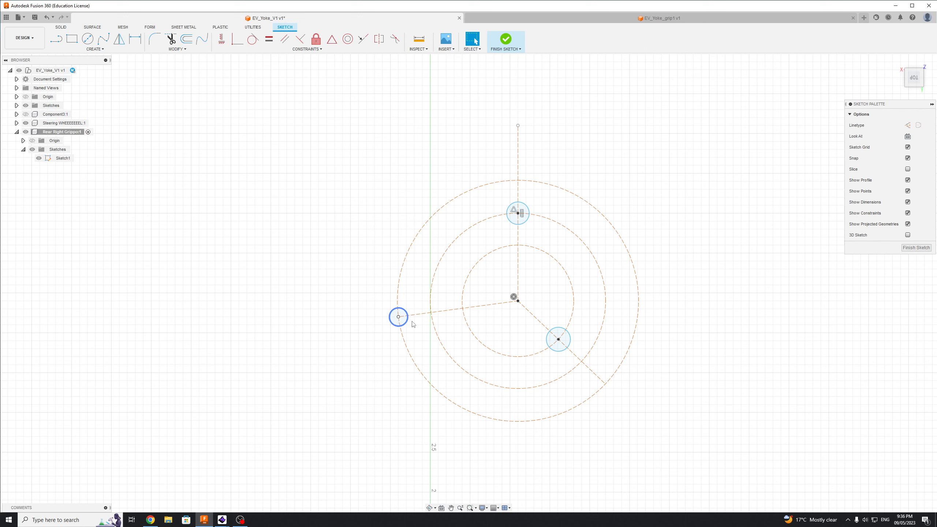
Place an angular dimension between the left radial construction line and the vertical construction line.
{"action": "left_click", "coordinate": [135, 39]}
{"action": "left_click", "coordinate": [495, 304]}
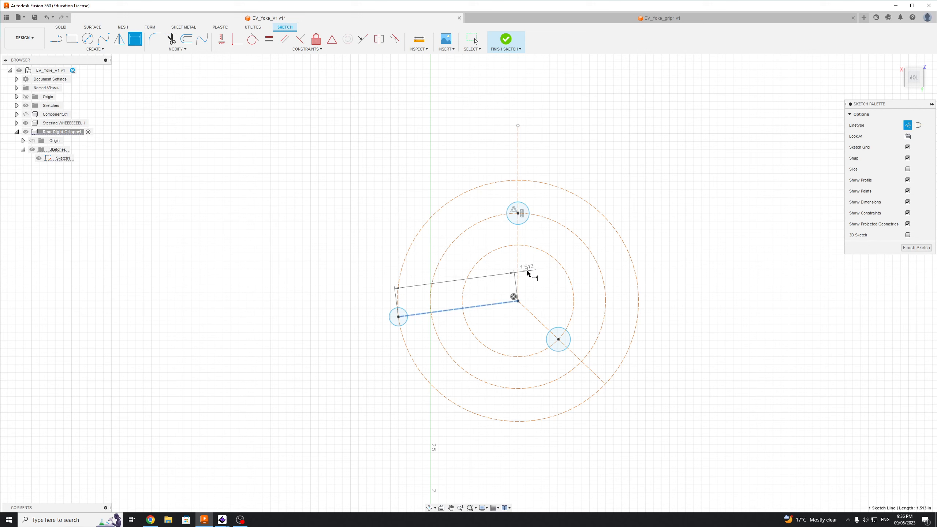
{"action": "left_click", "coordinate": [518, 275]}
{"action": "left_click", "coordinate": [493, 279]}
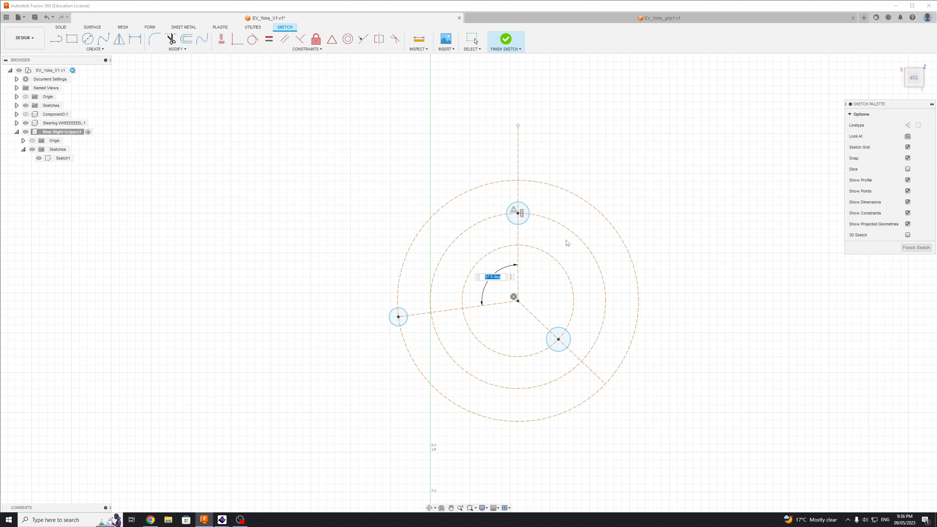
Dimension the small outer circle's radial line 6° from the vertical construction line and 134° from the inner circle's radial line.
{"action": "type", "text": "6"}
{"action": "key", "text": "Return"}
{"action": "key", "text": "d"}
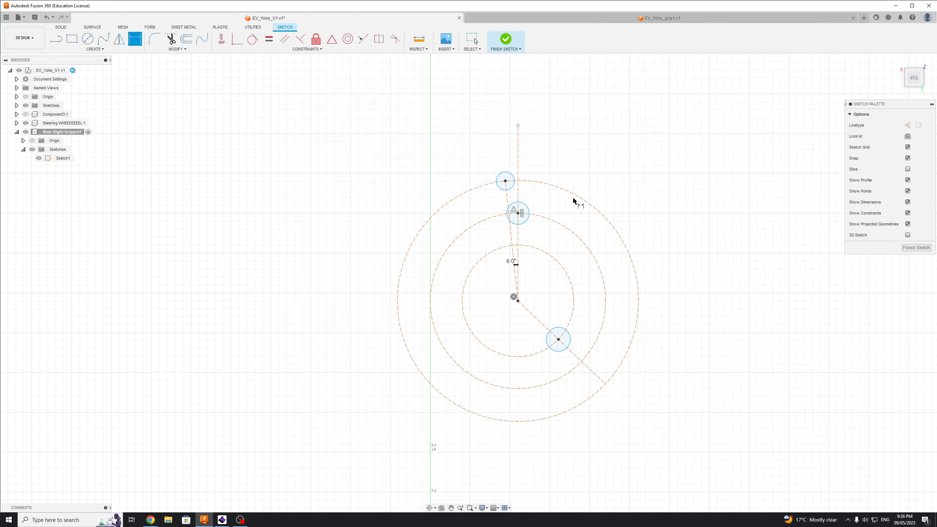
{"action": "left_click", "coordinate": [516, 276]}
{"action": "left_click", "coordinate": [545, 326]}
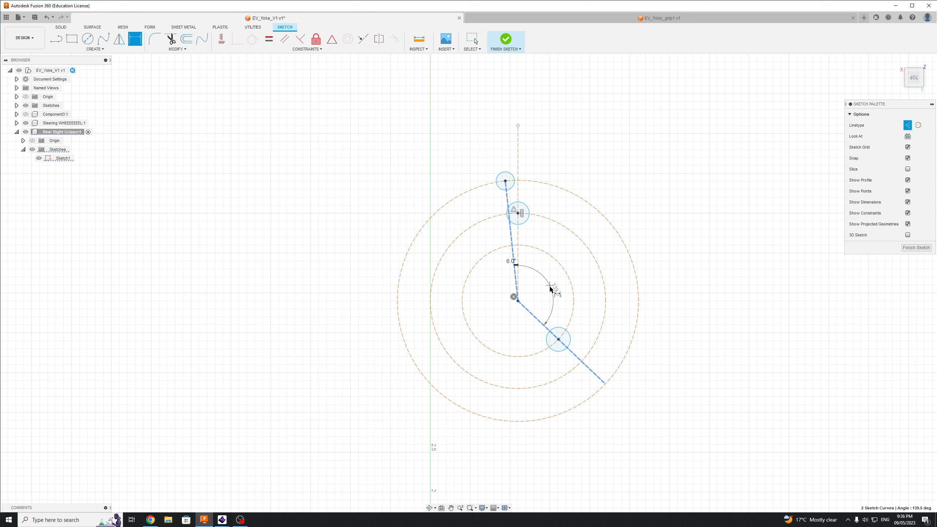
{"action": "left_click", "coordinate": [546, 294]}
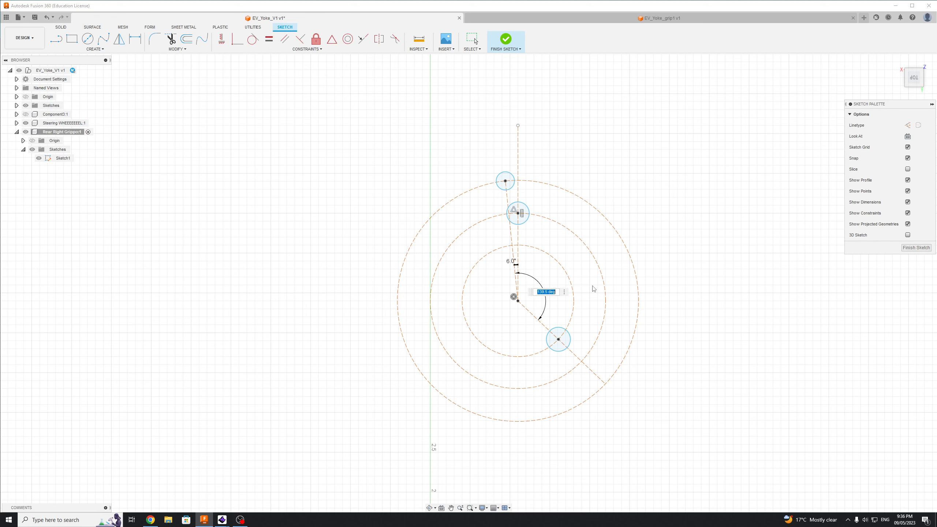
{"action": "type", "text": "741826"}
{"action": "key", "text": "Return"}
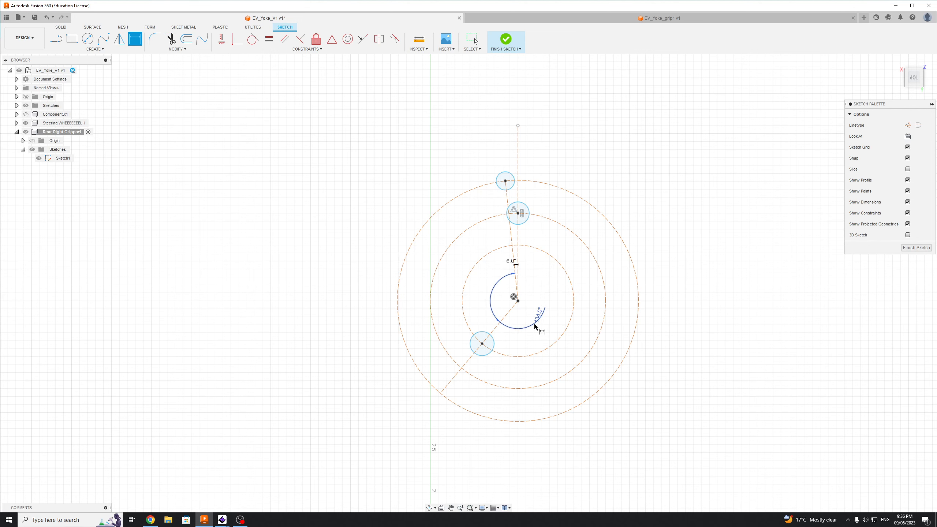
{"action": "left_click_drag", "start_coordinate": [534, 324], "coordinate": [499, 293]}
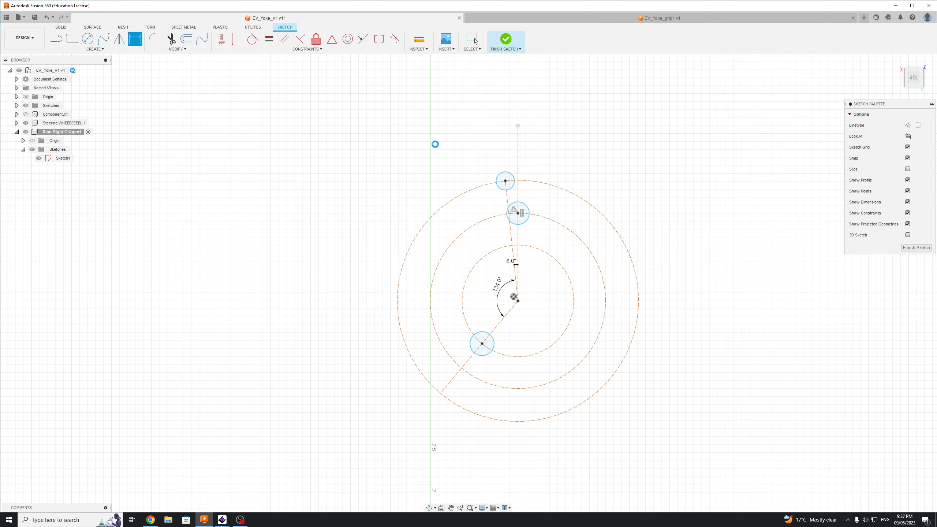
Delete all the circles, construction lines and angle dimensions of the concentric-circle drawing from the sketch.
{"action": "key", "text": "Escape"}
{"action": "mouse_move", "coordinate": [327, 74]}
{"action": "left_mouse_down"}
{"action": "mouse_move", "coordinate": [569, 302]}
{"action": "mouse_move", "coordinate": [699, 454]}
{"action": "left_mouse_up"}
{"action": "key", "text": "Delete"}
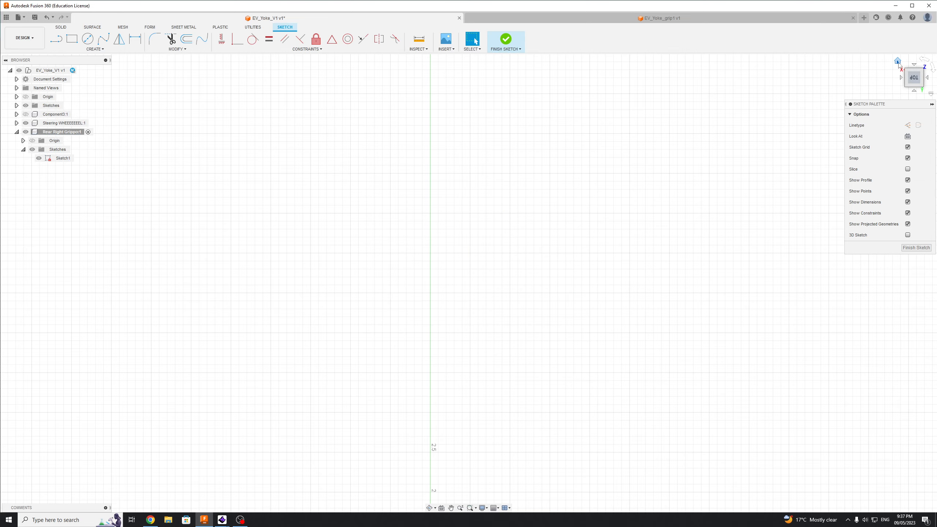
Examine the whole yoke plate from above, focusing on the web between its right-hand openings.
{"action": "left_click", "coordinate": [897, 61]}
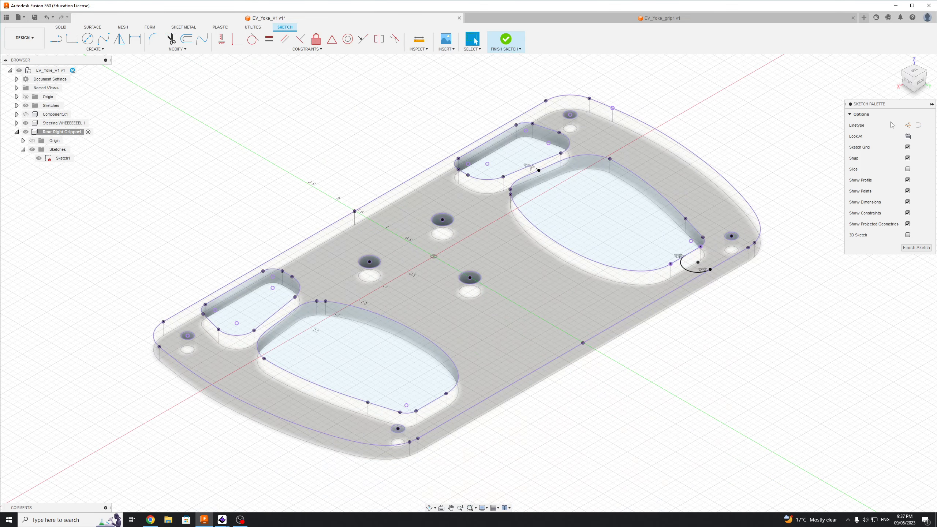
{"action": "left_click", "coordinate": [916, 73]}
{"action": "left_click", "coordinate": [932, 66]}
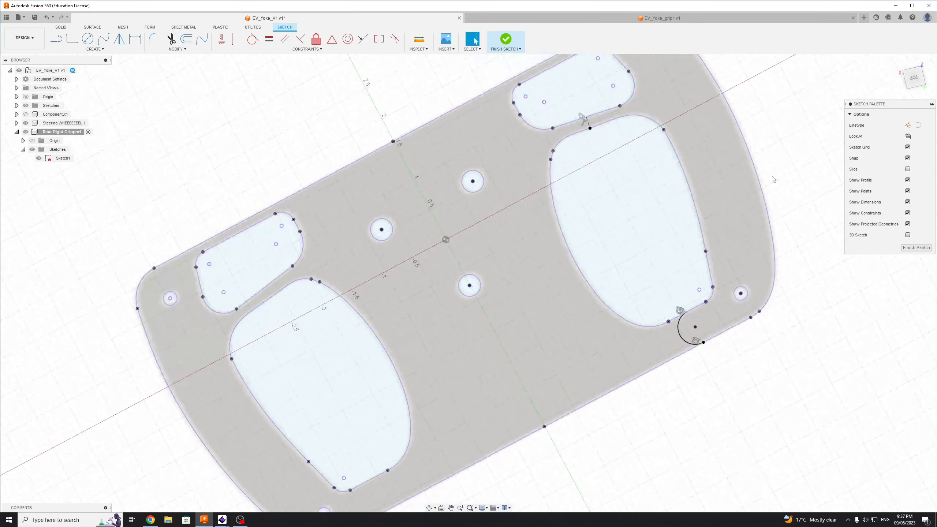
{"action": "scroll", "coordinate": [679, 272], "scroll_direction": "down", "scroll_amount": 3}
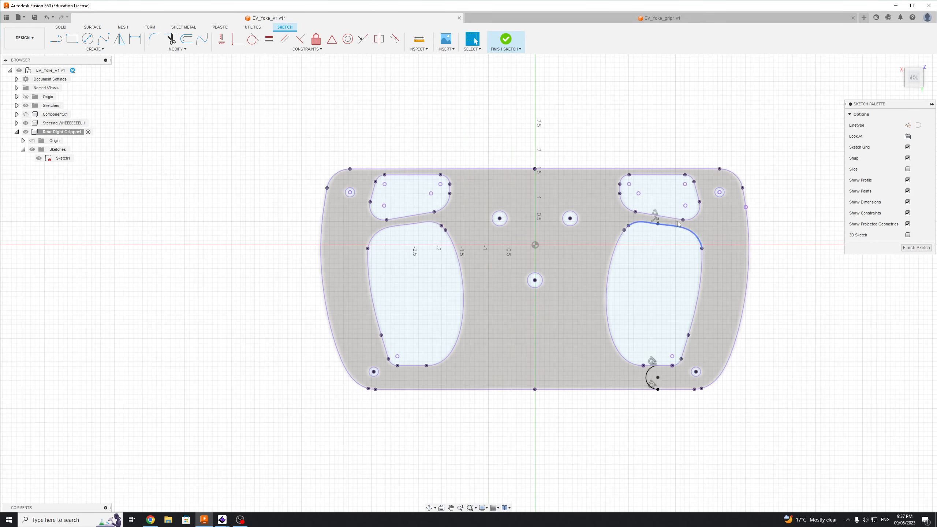
{"action": "scroll", "coordinate": [656, 232], "scroll_direction": "up", "scroll_amount": 6}
{"action": "scroll", "coordinate": [650, 234], "scroll_direction": "down", "scroll_amount": 4}
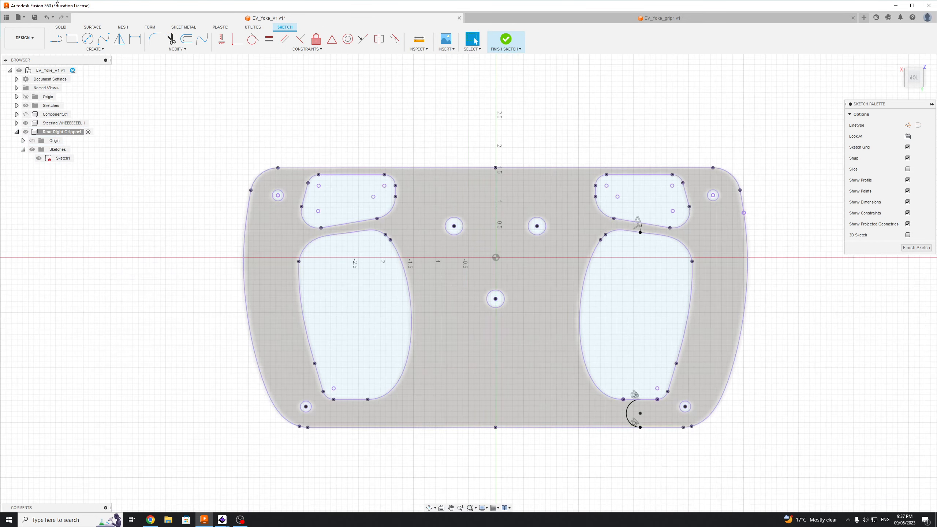
{"action": "left_click", "coordinate": [73, 44]}
{"action": "scroll", "coordinate": [666, 250], "scroll_direction": "down", "scroll_amount": 1}
{"action": "scroll", "coordinate": [711, 263], "scroll_direction": "up", "scroll_amount": 3}
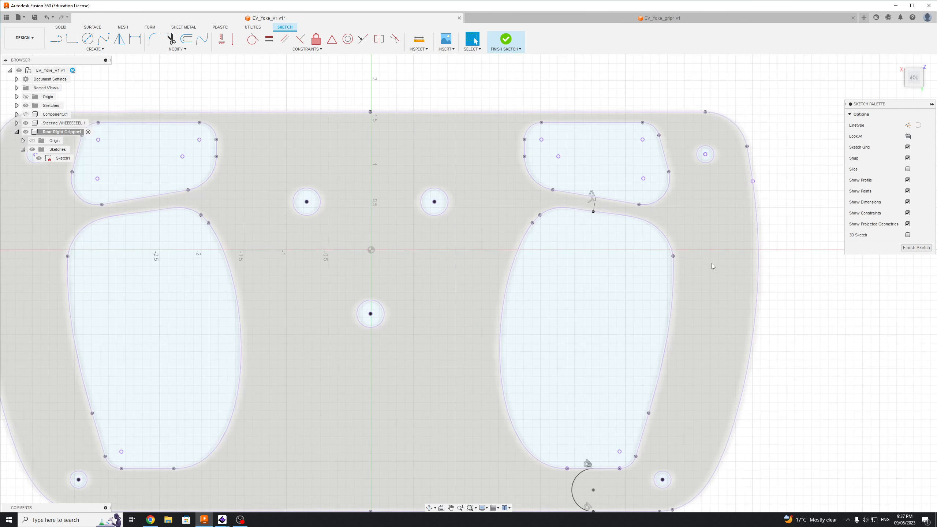
Draw a three-point arc across the web between the upper and lower right openings, joining both ends of the dashed construction line.
{"action": "left_click", "coordinate": [95, 49]}
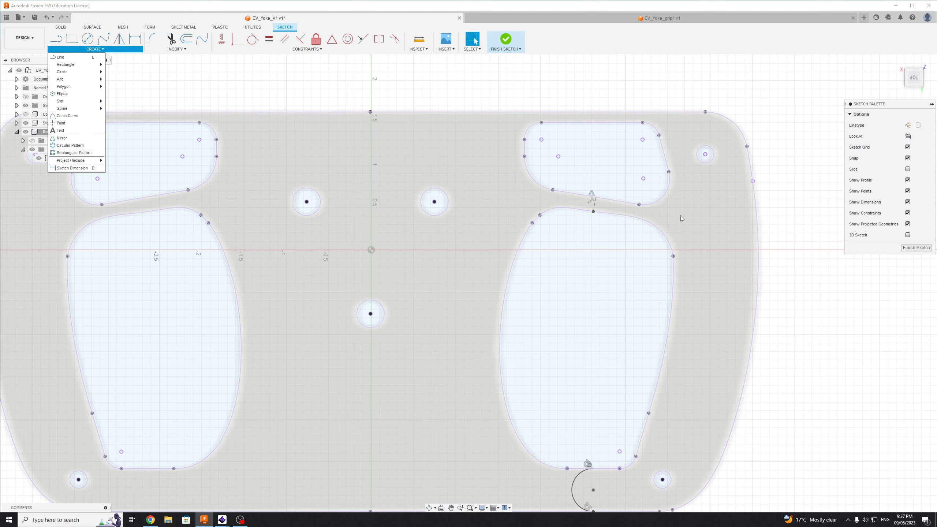
{"action": "scroll", "coordinate": [643, 200], "scroll_direction": "up", "scroll_amount": 3}
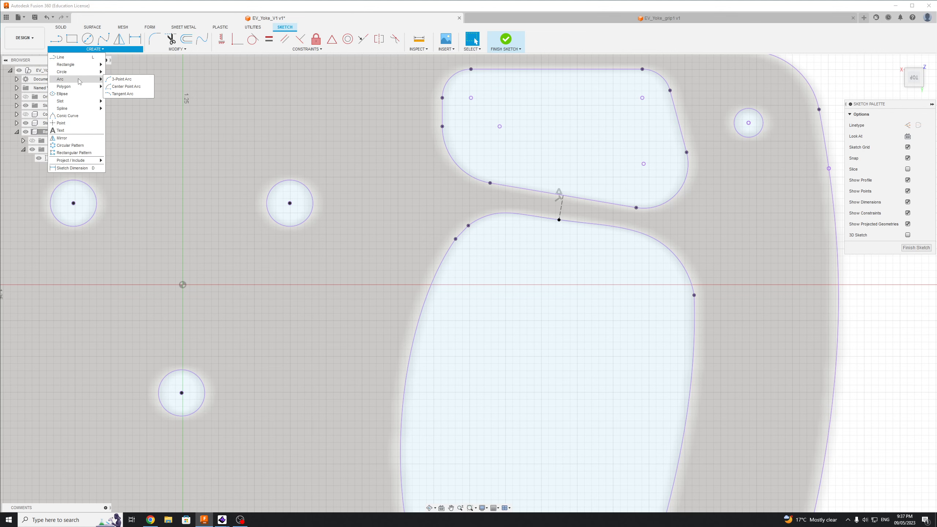
{"action": "left_click", "coordinate": [118, 80]}
{"action": "scroll", "coordinate": [594, 209], "scroll_direction": "up", "scroll_amount": 3}
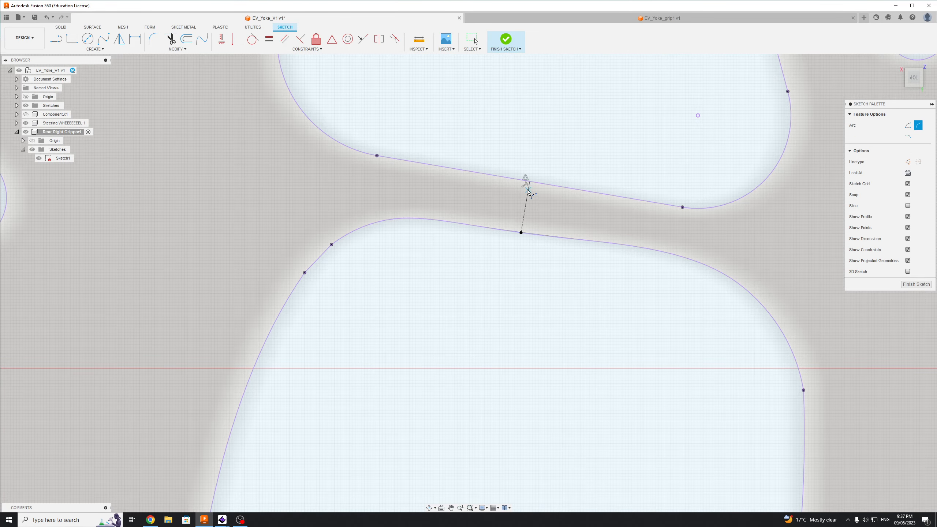
{"action": "left_click", "coordinate": [527, 181]}
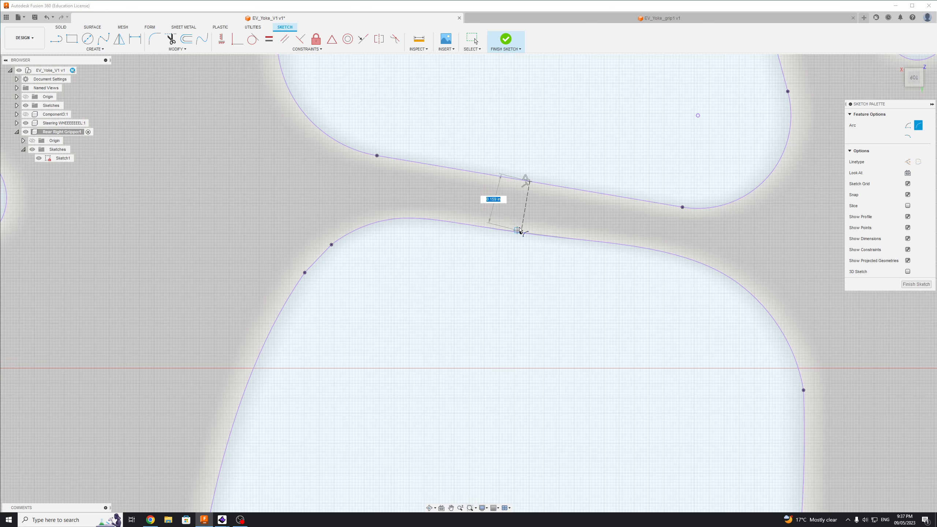
{"action": "left_click", "coordinate": [499, 205]}
{"action": "key", "text": "Escape"}
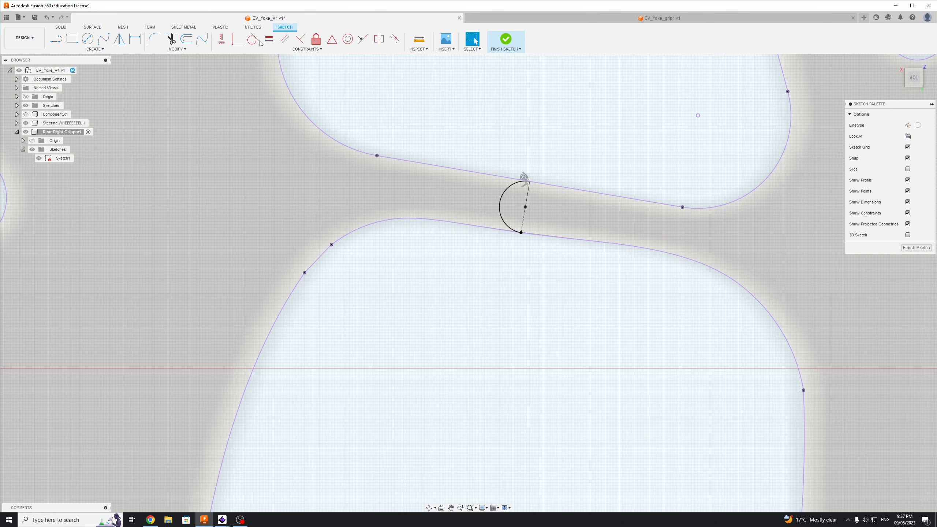
Try to make the arc tangent to the upper edge of the large right opening.
{"action": "left_click", "coordinate": [253, 38]}
{"action": "scroll", "coordinate": [526, 253], "scroll_direction": "up", "scroll_amount": 5}
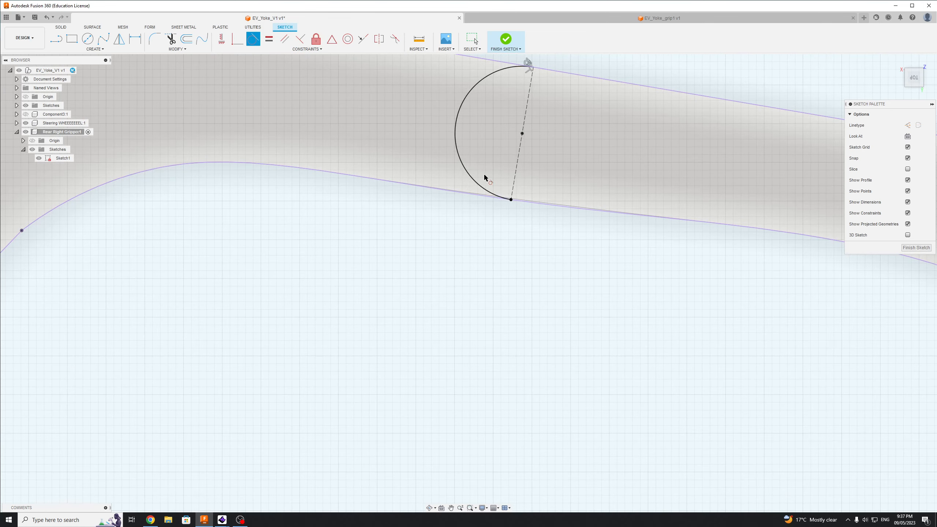
{"action": "left_click", "coordinate": [493, 193]}
{"action": "left_click", "coordinate": [519, 196]}
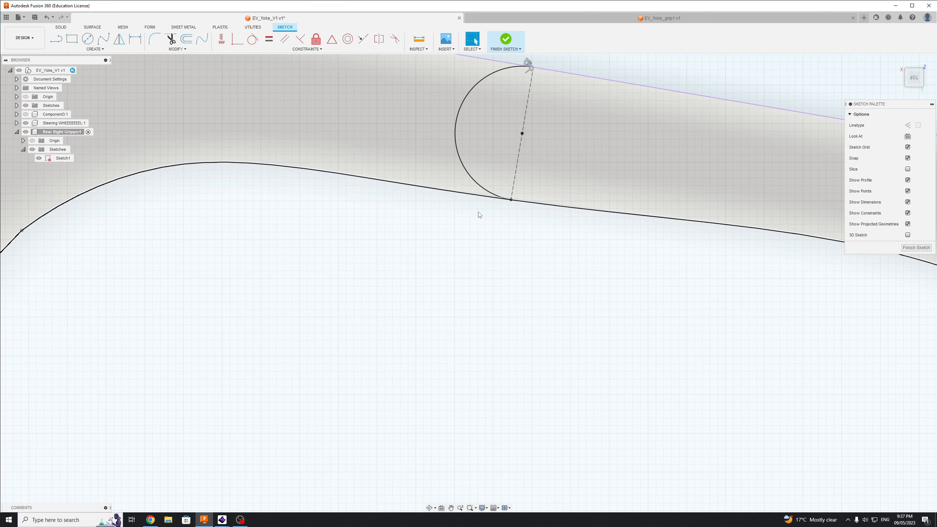
{"action": "left_click", "coordinate": [487, 192]}
{"action": "left_click", "coordinate": [253, 38]}
{"action": "left_click", "coordinate": [537, 205]}
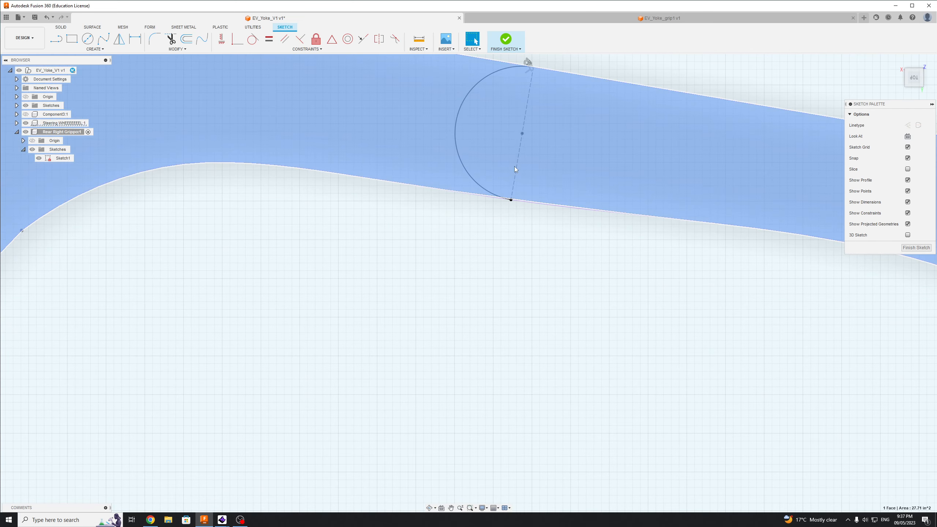
Delete the dashed construction line across the web and move the arc's lower endpoint left along the large opening's edge.
{"action": "left_click", "coordinate": [517, 167]}
{"action": "key", "text": "Delete"}
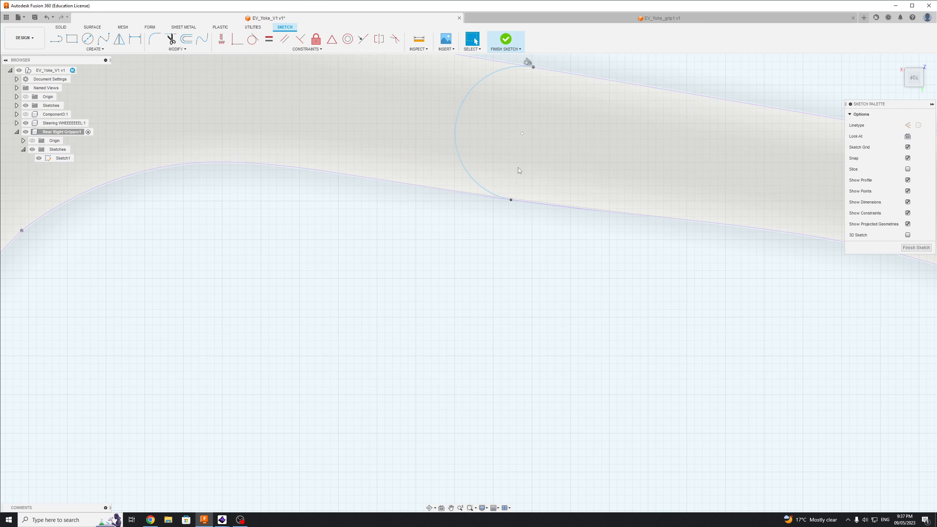
{"action": "left_click", "coordinate": [507, 201]}
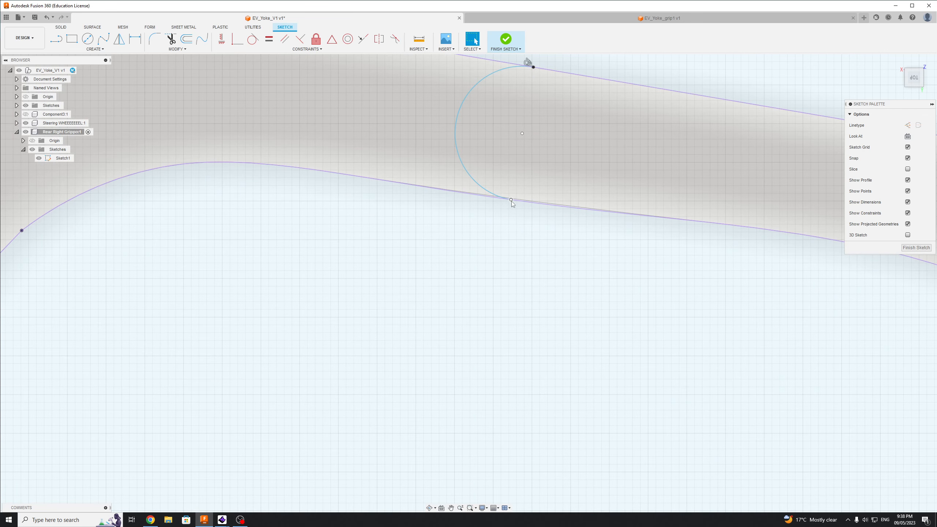
{"action": "left_click_drag", "start_coordinate": [511, 200], "coordinate": [305, 168]}
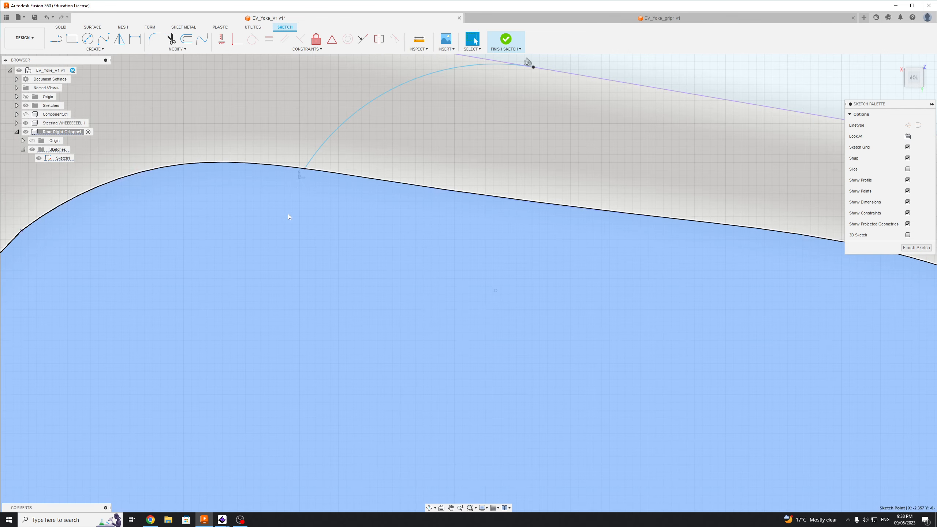
{"action": "left_click", "coordinate": [305, 179]}
{"action": "key", "text": "Escape"}
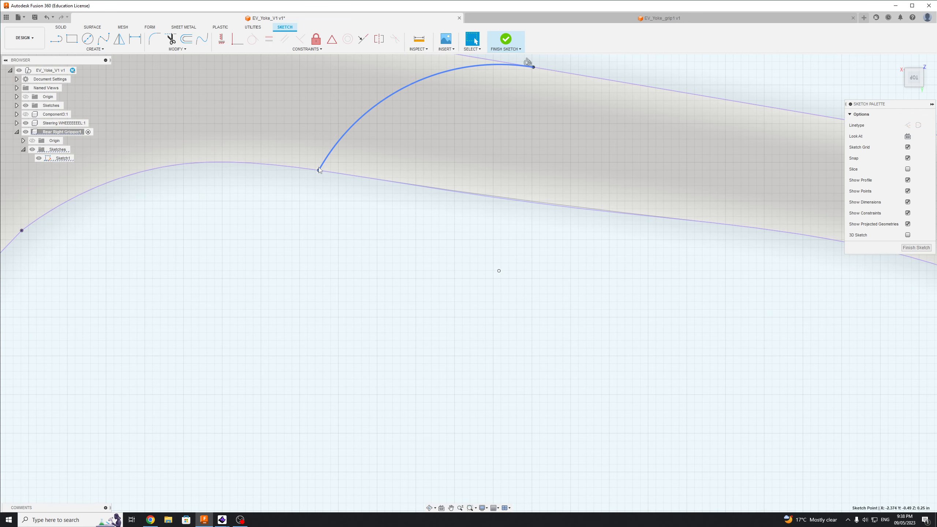
Apply a coincident constraint between the arc's lower endpoint and the control point spline along the large opening's edge.
{"action": "left_click", "coordinate": [318, 171]}
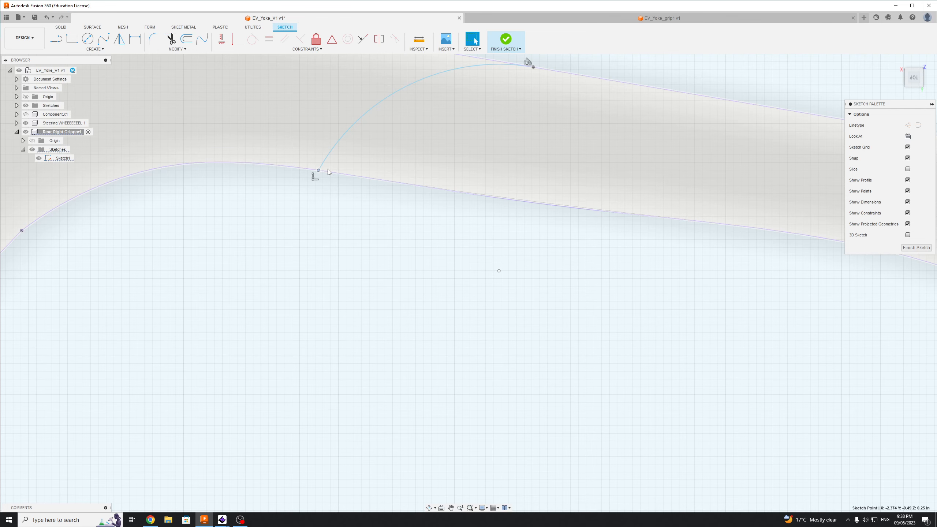
{"action": "left_click", "coordinate": [362, 224]}
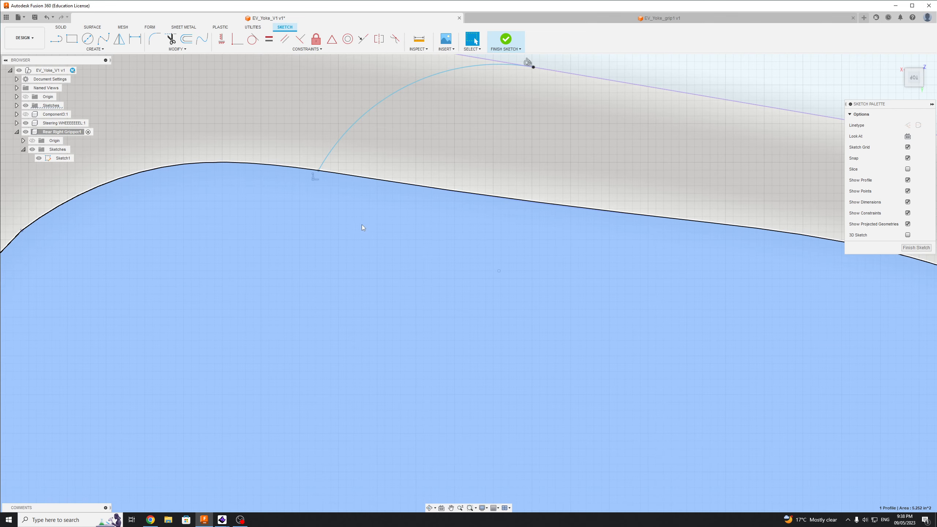
{"action": "left_click", "coordinate": [319, 169]}
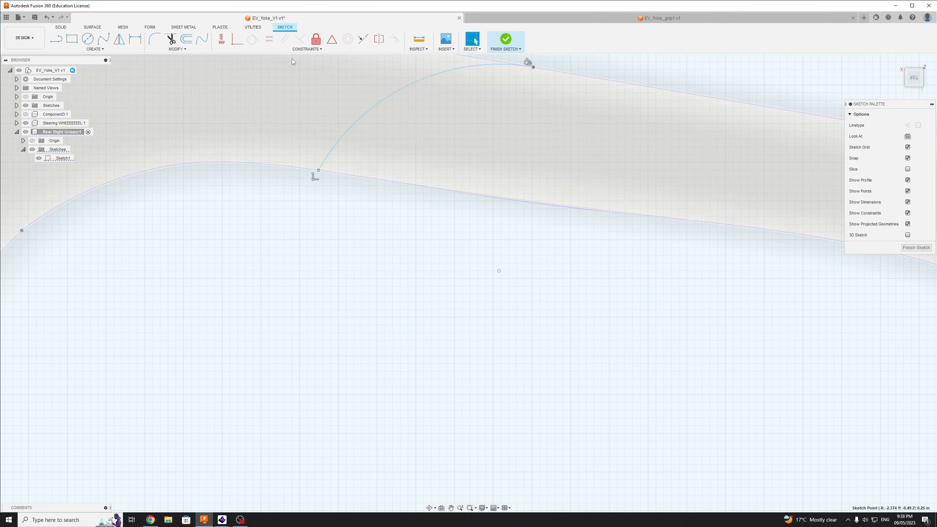
{"action": "left_click", "coordinate": [237, 39]}
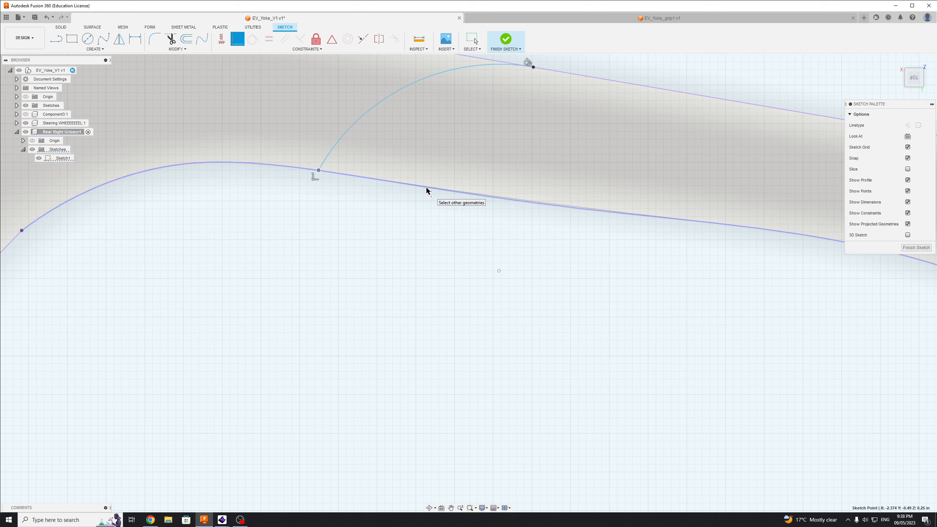
{"action": "left_click", "coordinate": [428, 189]}
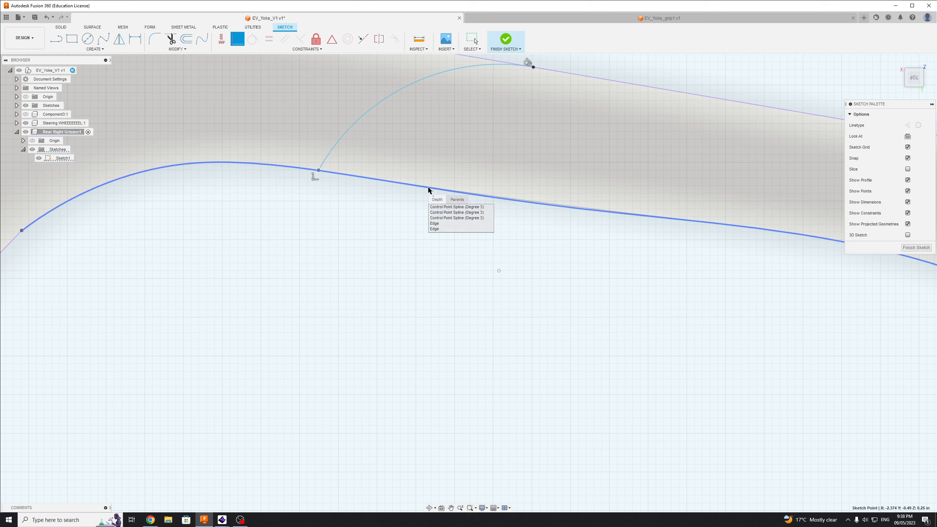
{"action": "left_click", "coordinate": [455, 216]}
{"action": "key", "text": "Escape"}
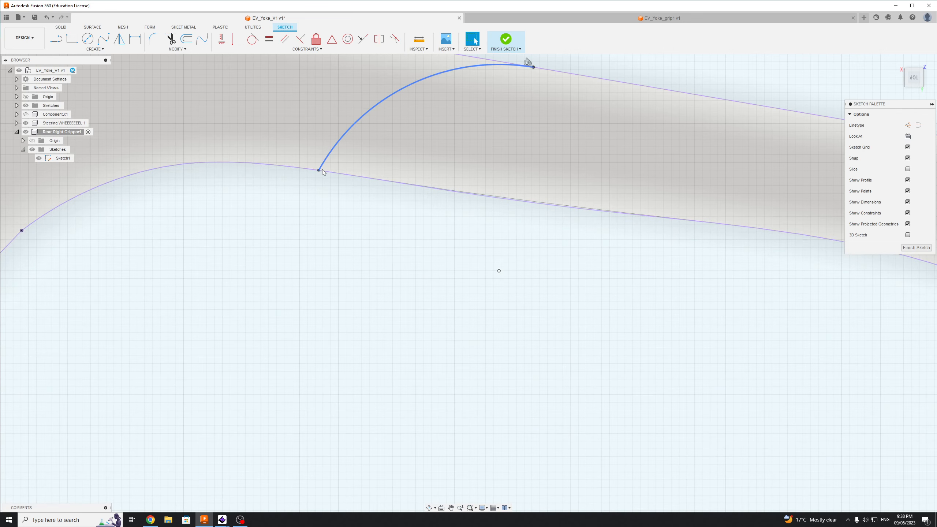
Slide the arc's lower endpoint a short way right along the large opening's spline edge.
{"action": "left_click_drag", "start_coordinate": [320, 170], "coordinate": [350, 175]}
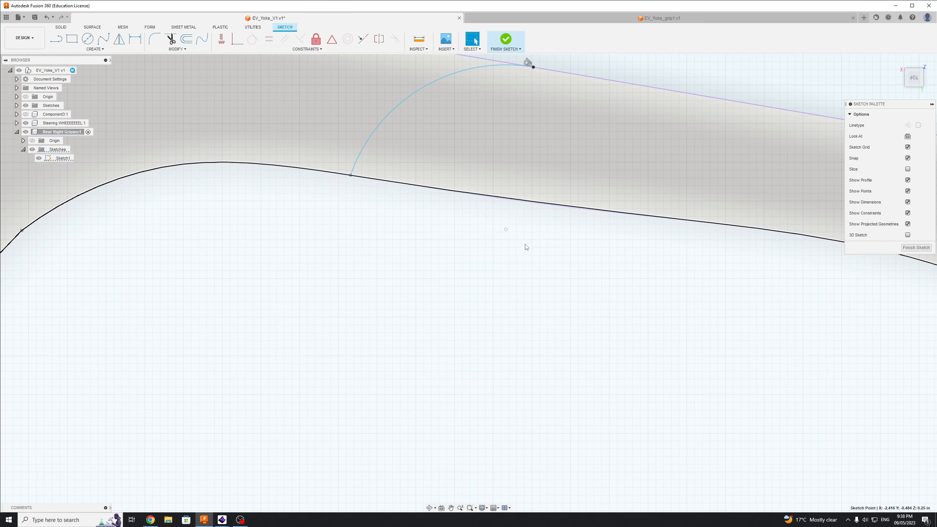
{"action": "left_click", "coordinate": [353, 170]}
{"action": "left_click", "coordinate": [350, 175]}
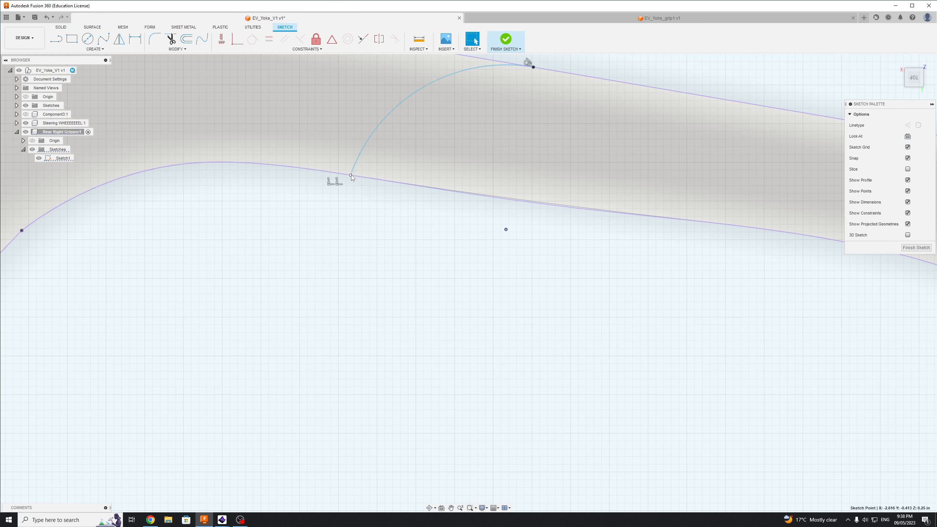
{"action": "left_click", "coordinate": [354, 164]}
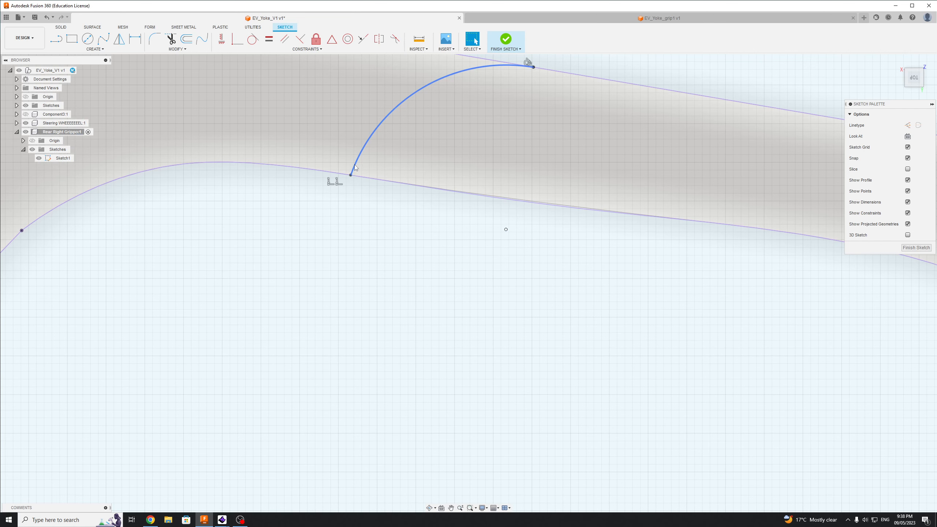
Delete the arc spanning the web between the two right openings.
{"action": "left_click", "coordinate": [359, 160]}
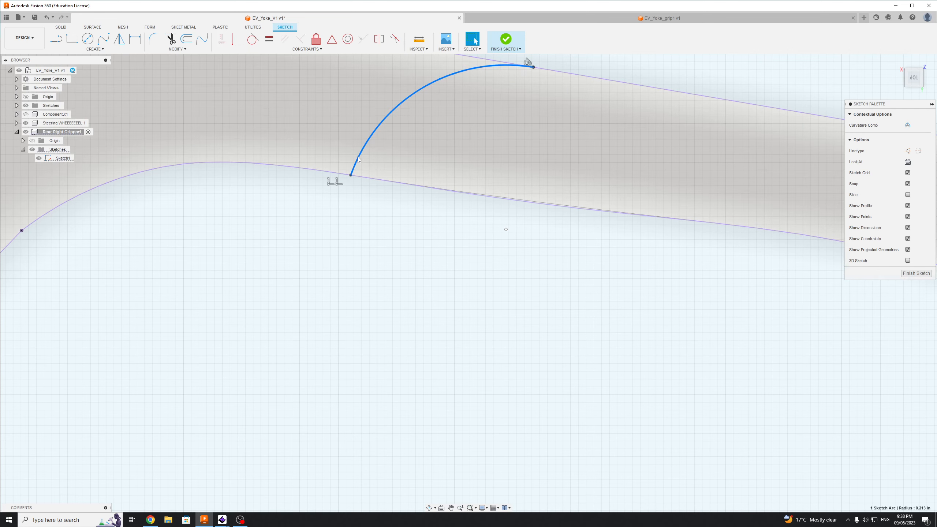
{"action": "key", "text": "Delete"}
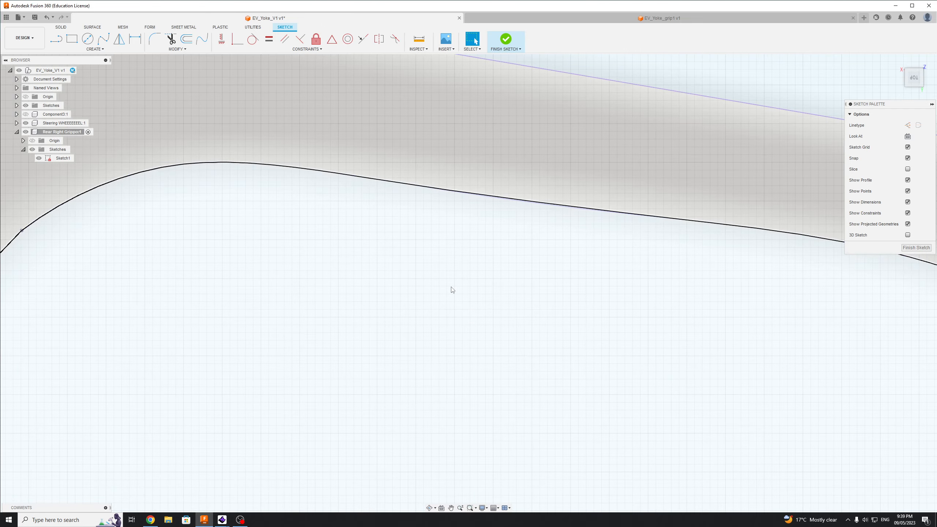
{"action": "scroll", "coordinate": [464, 290], "scroll_direction": "down", "scroll_amount": 5}
{"action": "scroll", "coordinate": [539, 153], "scroll_direction": "up", "scroll_amount": 3}
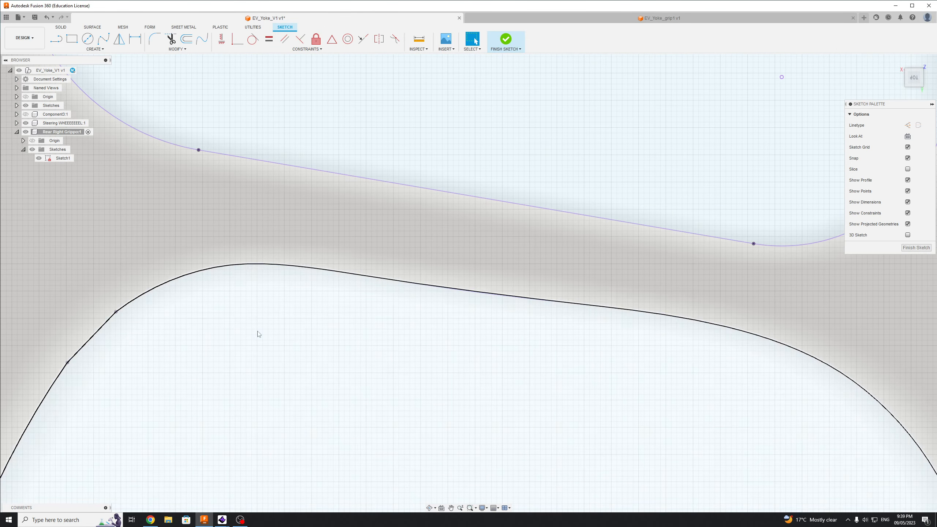
Switch to the Twitch stream page in Chrome to check the chat, and return to the Fusion 360 sketch.
{"action": "key", "text": "alt+Tab"}
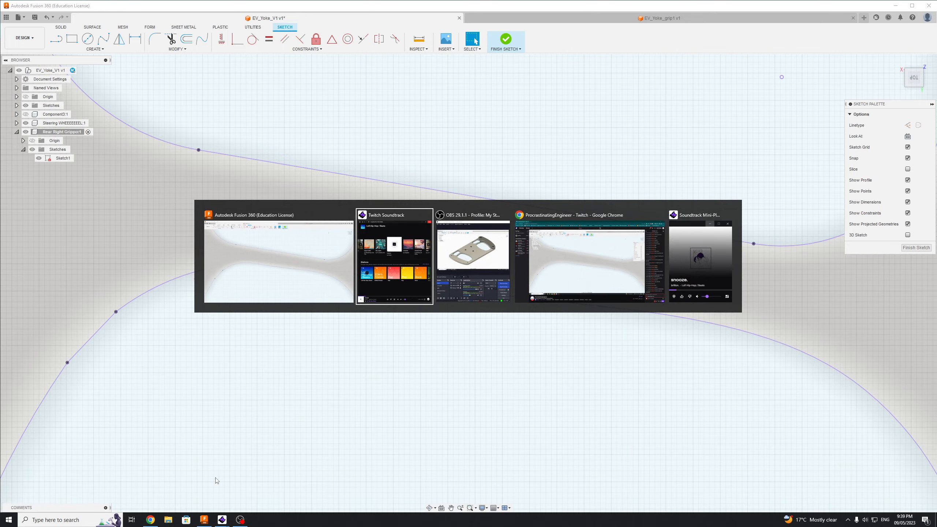
{"action": "key", "text": "alt+Tab"}
{"action": "key", "text": "alt+Tab"}
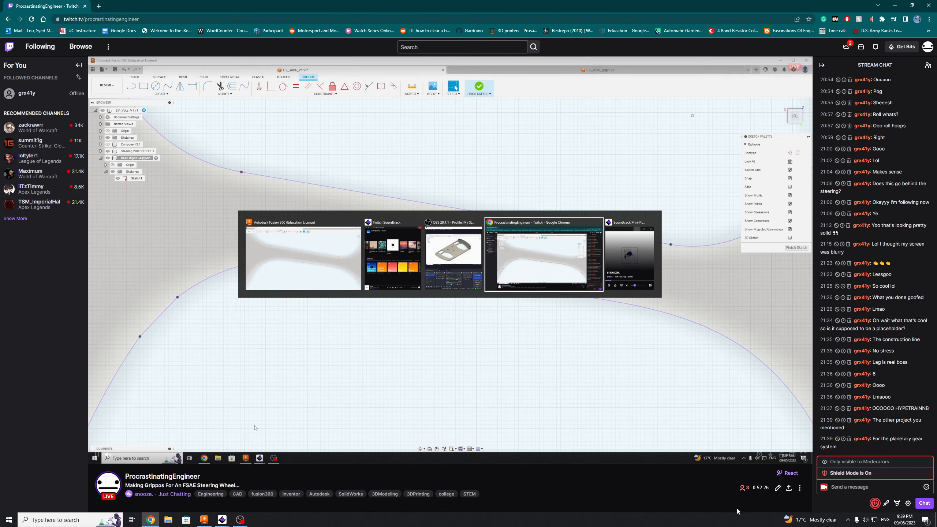
{"action": "key", "text": "alt+Tab"}
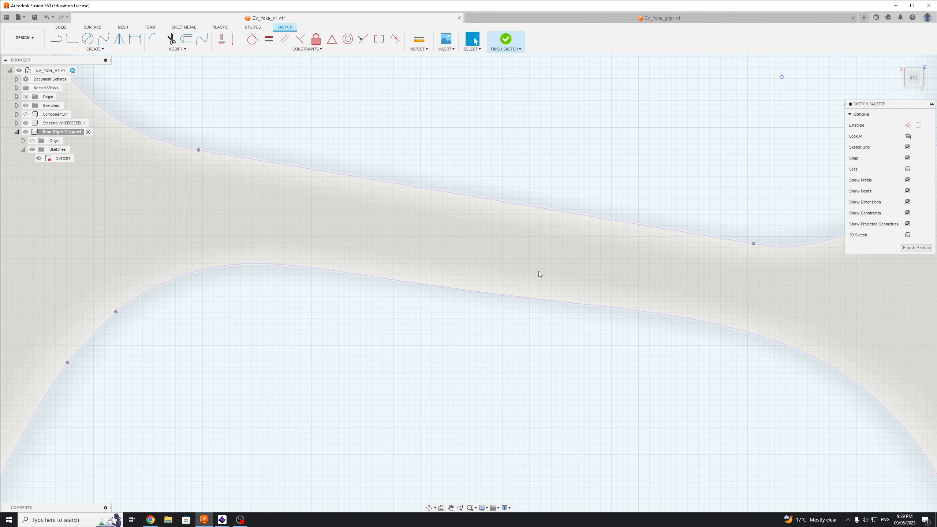
{"action": "scroll", "coordinate": [540, 257], "scroll_direction": "down", "scroll_amount": 4}
{"action": "scroll", "coordinate": [543, 274], "scroll_direction": "up", "scroll_amount": 4}
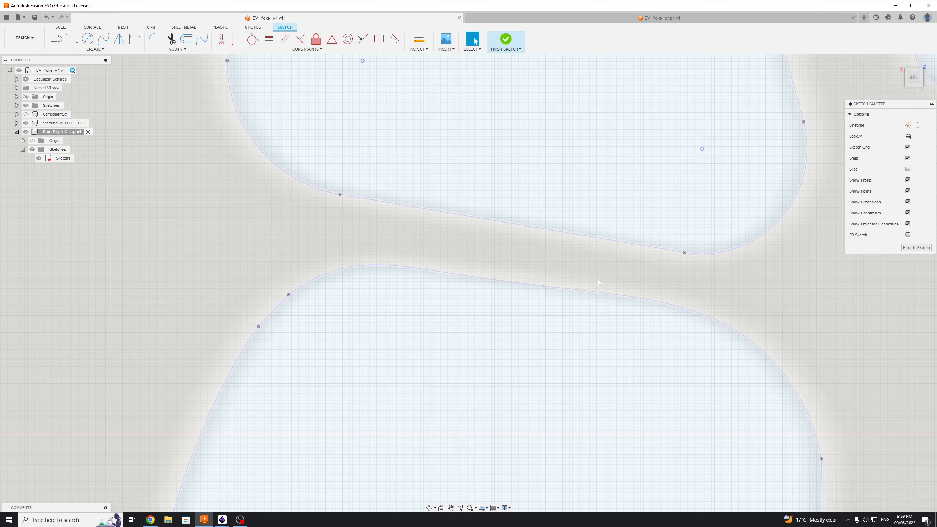
{"action": "scroll", "coordinate": [598, 282], "scroll_direction": "down", "scroll_amount": 3}
{"action": "scroll", "coordinate": [591, 204], "scroll_direction": "down", "scroll_amount": 5}
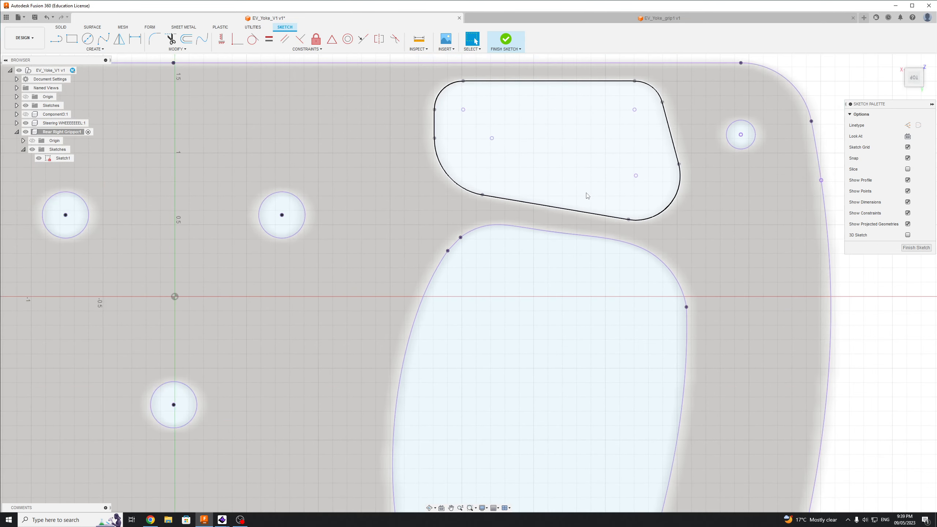
{"action": "scroll", "coordinate": [550, 211], "scroll_direction": "up", "scroll_amount": 5}
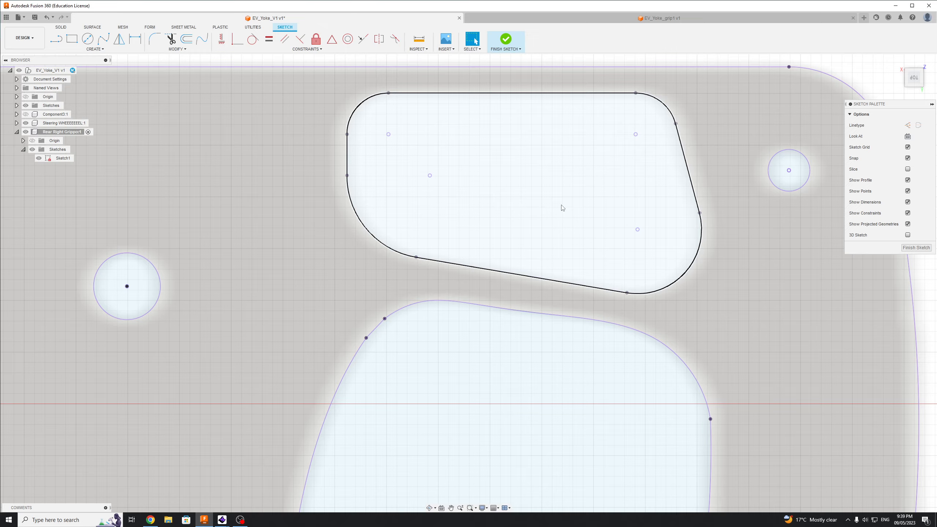
{"action": "scroll", "coordinate": [562, 208], "scroll_direction": "down", "scroll_amount": 1}
{"action": "mouse_move", "coordinate": [562, 208]}
{"action": "middle_mouse_down"}
{"action": "mouse_move", "coordinate": [431, 226]}
{"action": "mouse_move", "coordinate": [451, 203]}
{"action": "middle_mouse_up"}
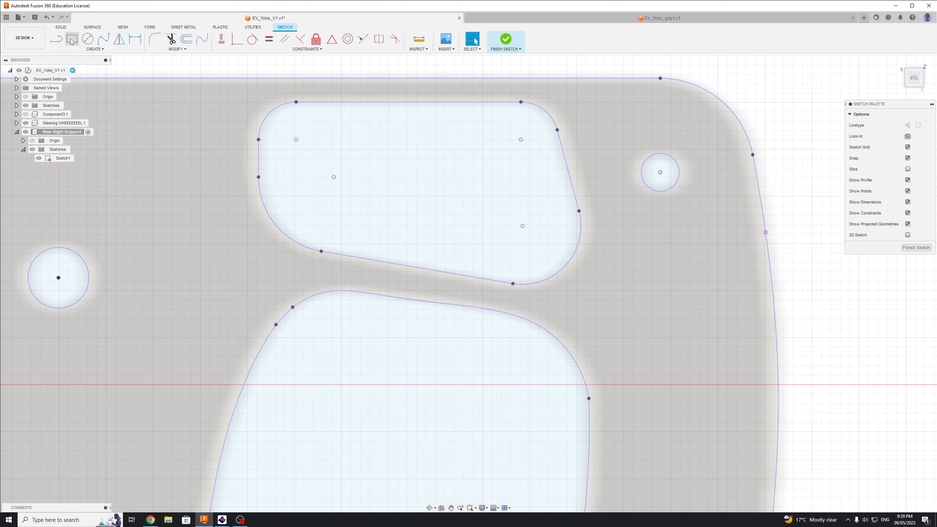
{"action": "left_click", "coordinate": [88, 39]}
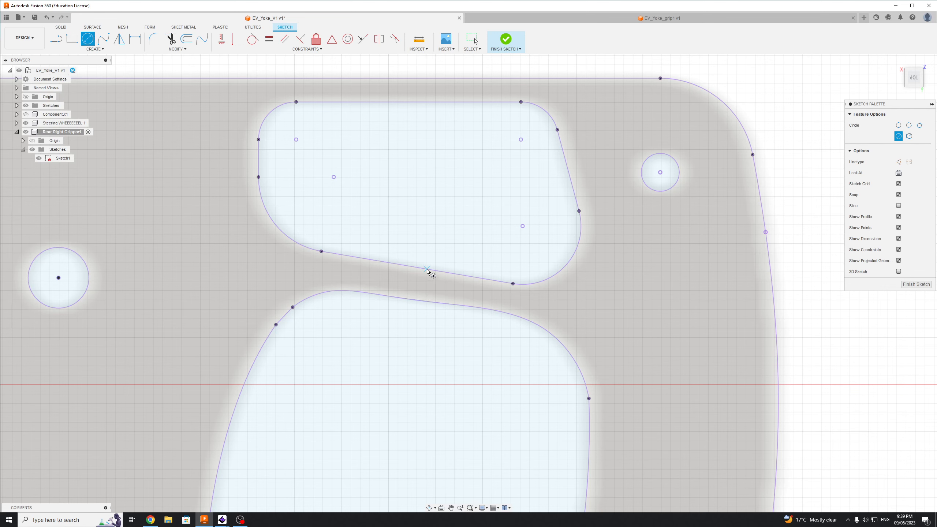
{"action": "left_click", "coordinate": [514, 286]}
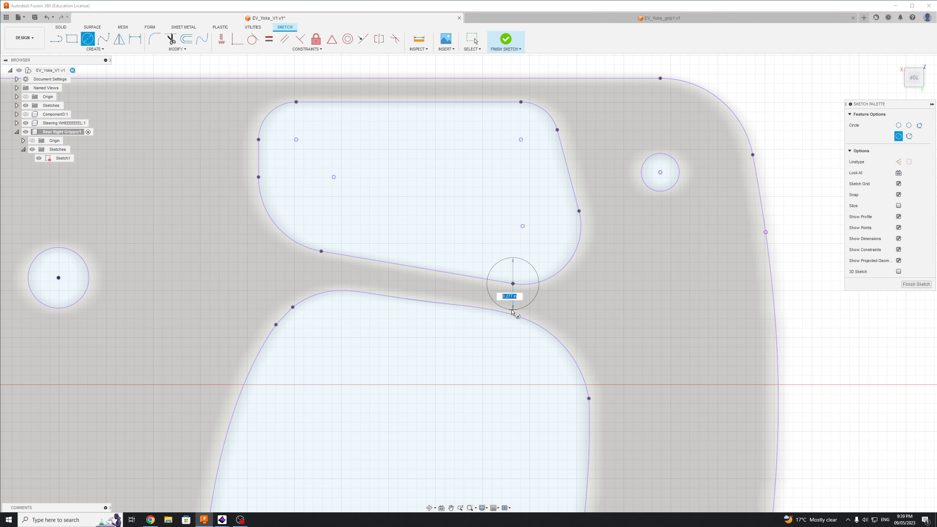
{"action": "key", "text": "Escape"}
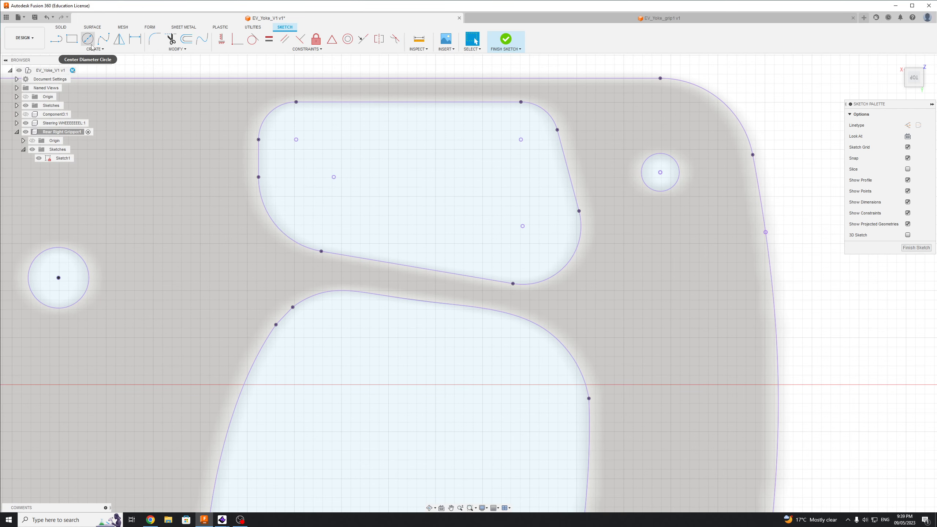
Draw an arc across the web from the small right opening's lower-right edge point to the large opening's upper edge.
{"action": "key", "text": "l"}
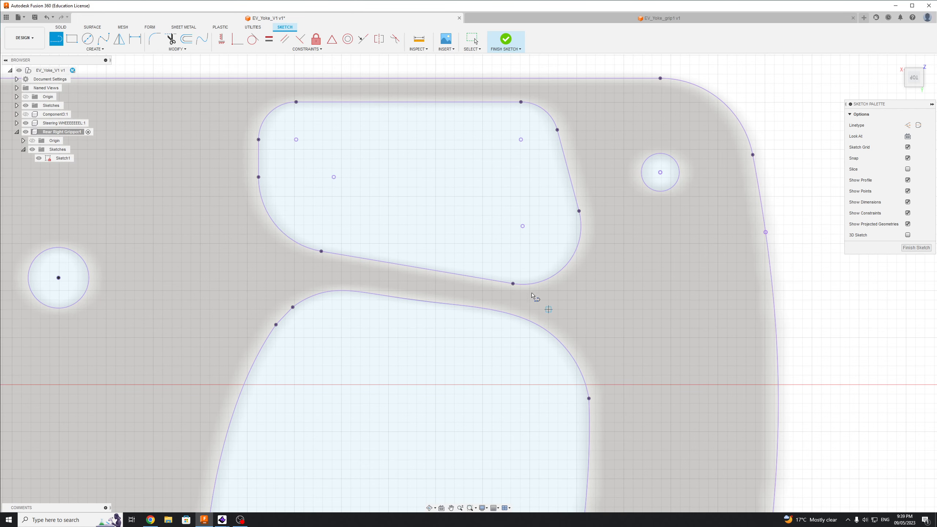
{"action": "scroll", "coordinate": [532, 294], "scroll_direction": "up", "scroll_amount": 5}
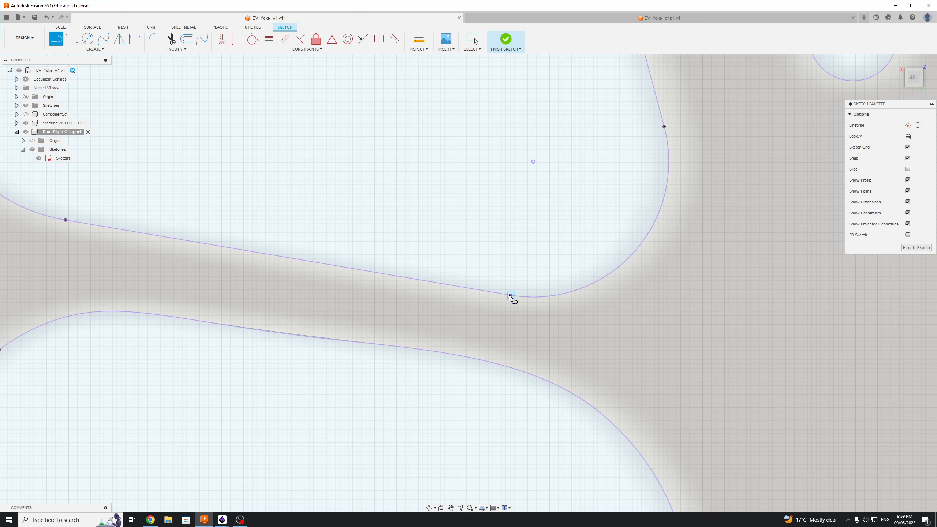
{"action": "left_click_drag", "start_coordinate": [493, 328], "coordinate": [480, 359]}
{"action": "key", "text": "Escape"}
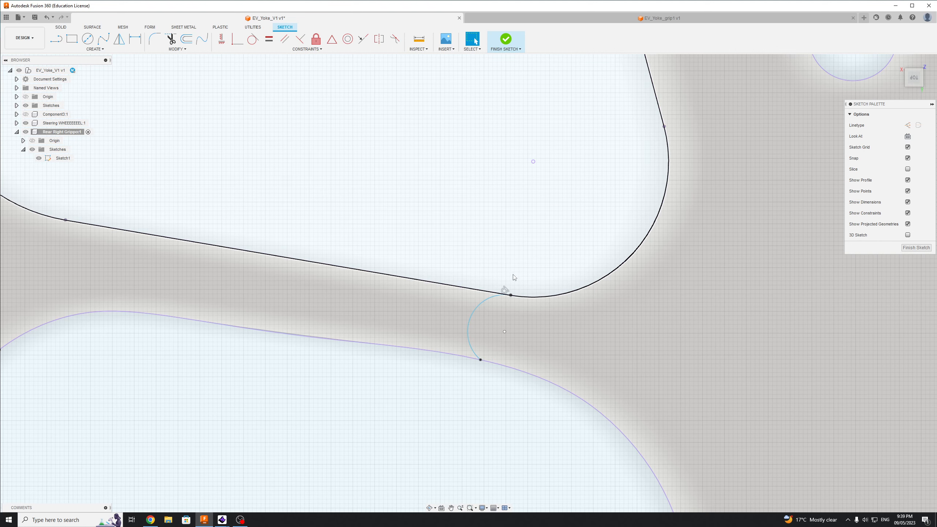
Try a tangent constraint on the arc, and slide its lower endpoint right along the large opening's edge.
{"action": "left_click", "coordinate": [253, 38]}
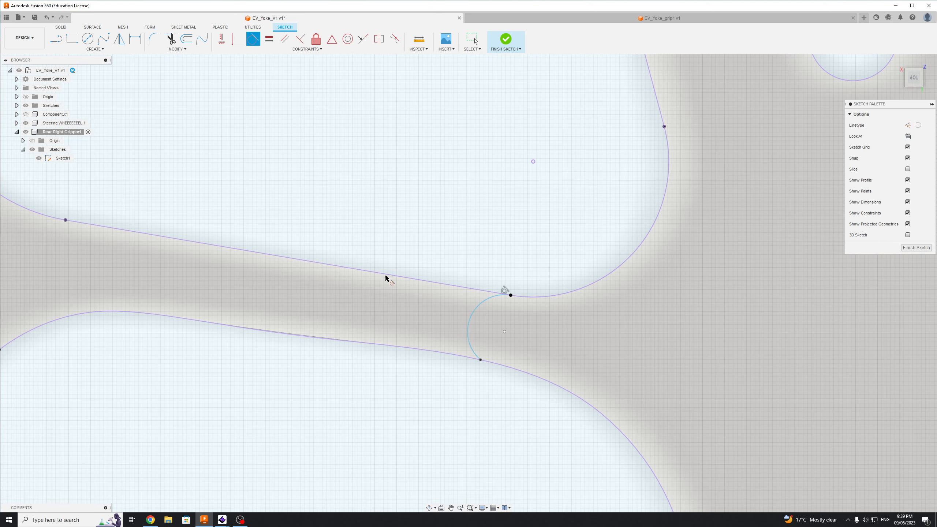
{"action": "left_click", "coordinate": [486, 346]}
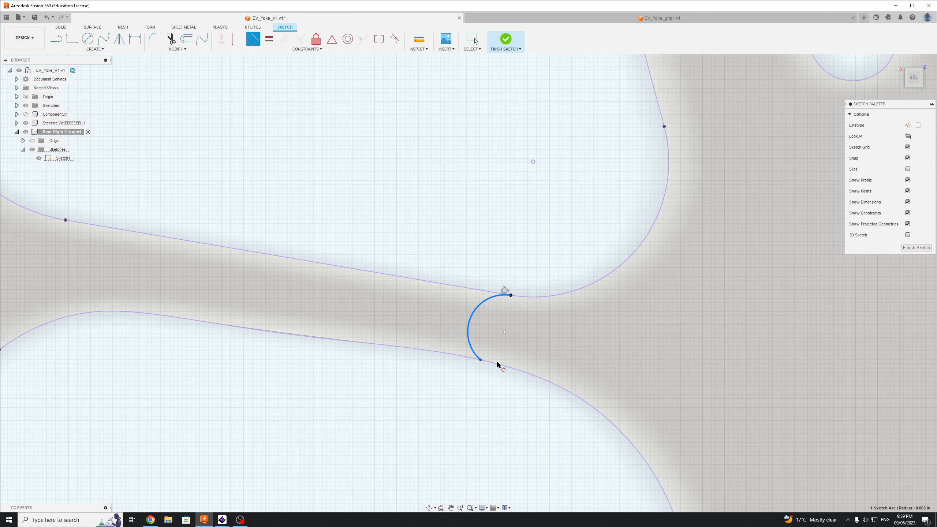
{"action": "key", "text": "Escape"}
{"action": "left_click", "coordinate": [501, 364]}
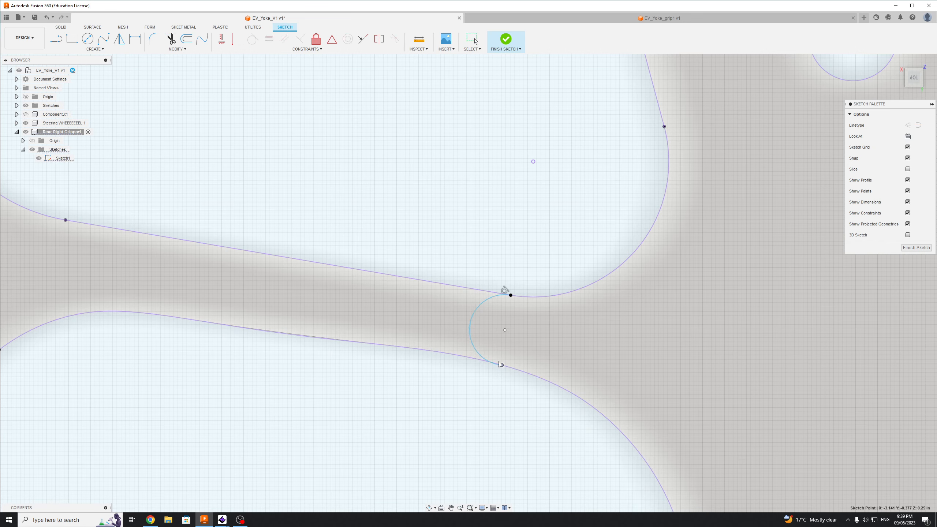
{"action": "left_click_drag", "start_coordinate": [501, 364], "coordinate": [502, 365]}
{"action": "left_click", "coordinate": [504, 368]}
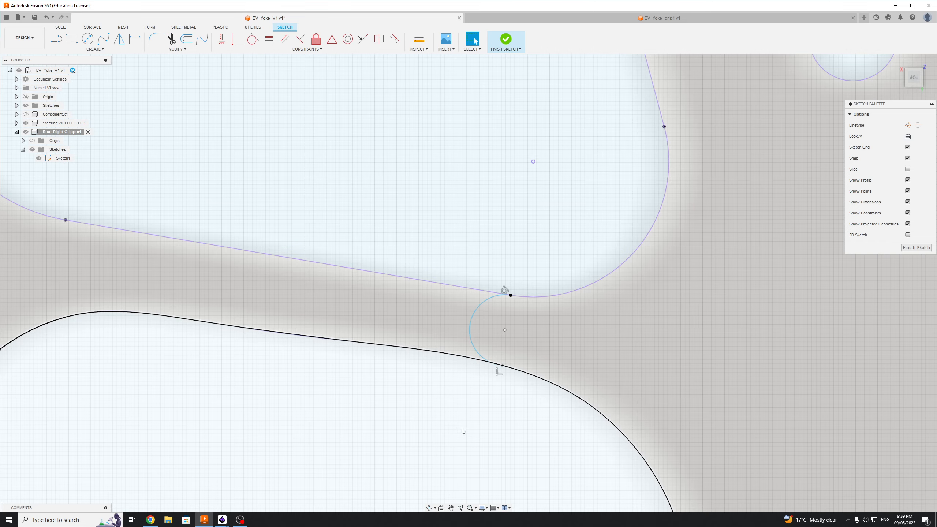
Shift the arc's lower endpoint slightly left along the large opening's edge to reduce the overlap with the opening.
{"action": "scroll", "coordinate": [488, 377], "scroll_direction": "up", "scroll_amount": 2}
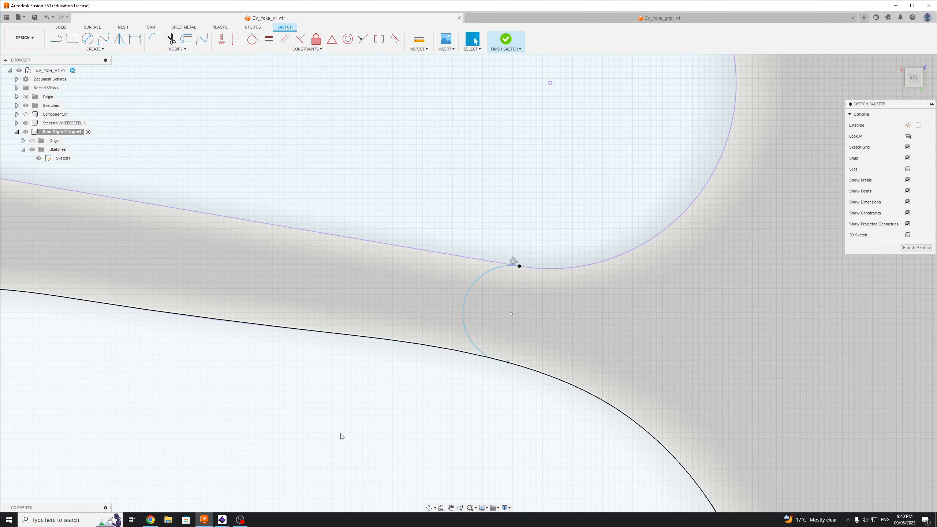
{"action": "scroll", "coordinate": [578, 369], "scroll_direction": "up", "scroll_amount": 2}
{"action": "scroll", "coordinate": [418, 362], "scroll_direction": "up", "scroll_amount": 8}
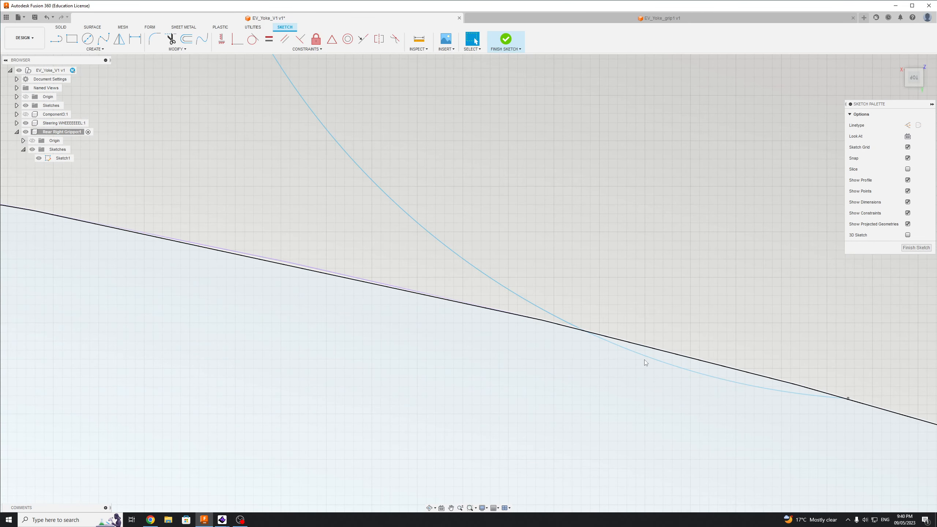
{"action": "mouse_move", "coordinate": [645, 359]}
{"action": "left_mouse_down"}
{"action": "mouse_move", "coordinate": [608, 336]}
{"action": "mouse_move", "coordinate": [601, 300]}
{"action": "left_mouse_up"}
{"action": "scroll", "coordinate": [692, 411], "scroll_direction": "down", "scroll_amount": 3}
{"action": "scroll", "coordinate": [690, 408], "scroll_direction": "down", "scroll_amount": 5}
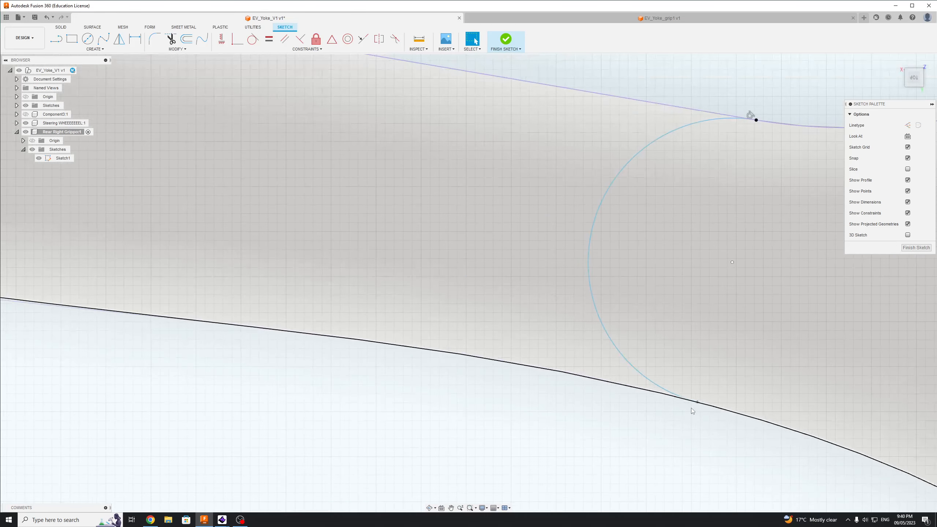
{"action": "scroll", "coordinate": [622, 308], "scroll_direction": "down", "scroll_amount": 10}
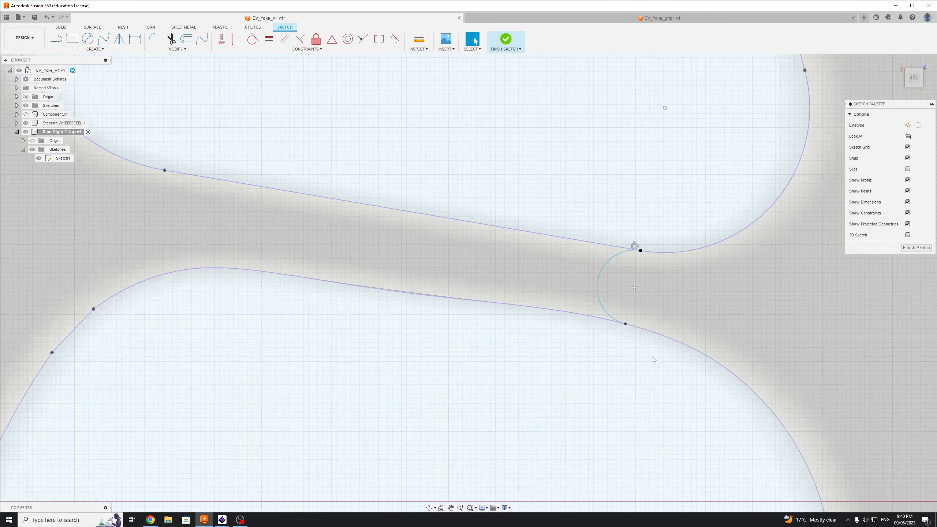
Draw a small arc from the upper-right edge point of the small right opening to the plate's top edge.
{"action": "middle_click_drag", "start_coordinate": [684, 432], "coordinate": [563, 215]}
{"action": "scroll", "coordinate": [541, 326], "scroll_direction": "down", "scroll_amount": 1}
{"action": "scroll", "coordinate": [541, 332], "scroll_direction": "down", "scroll_amount": 3}
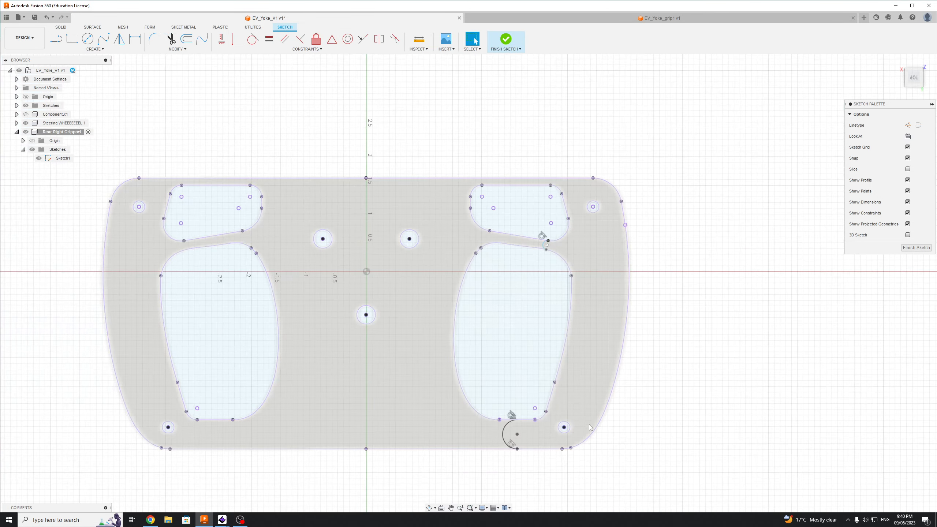
{"action": "scroll", "coordinate": [509, 168], "scroll_direction": "up", "scroll_amount": 5}
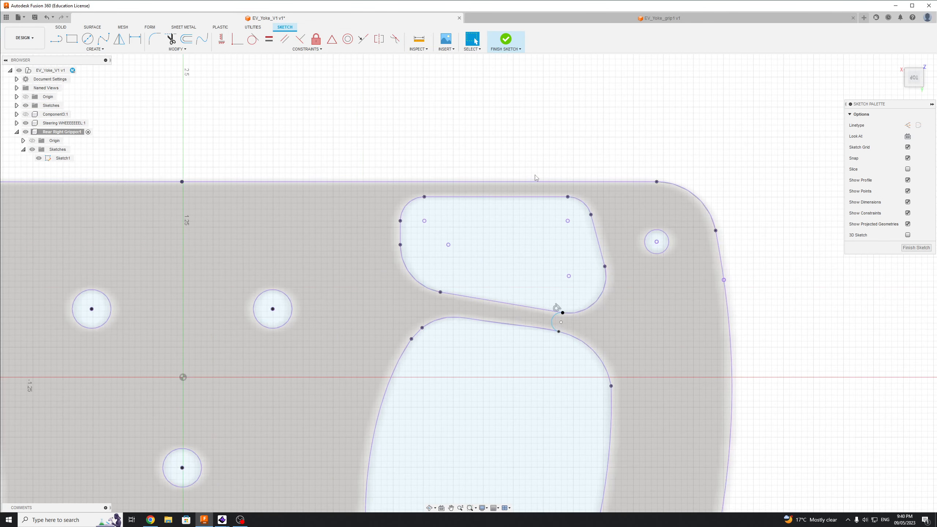
{"action": "left_click", "coordinate": [56, 39]}
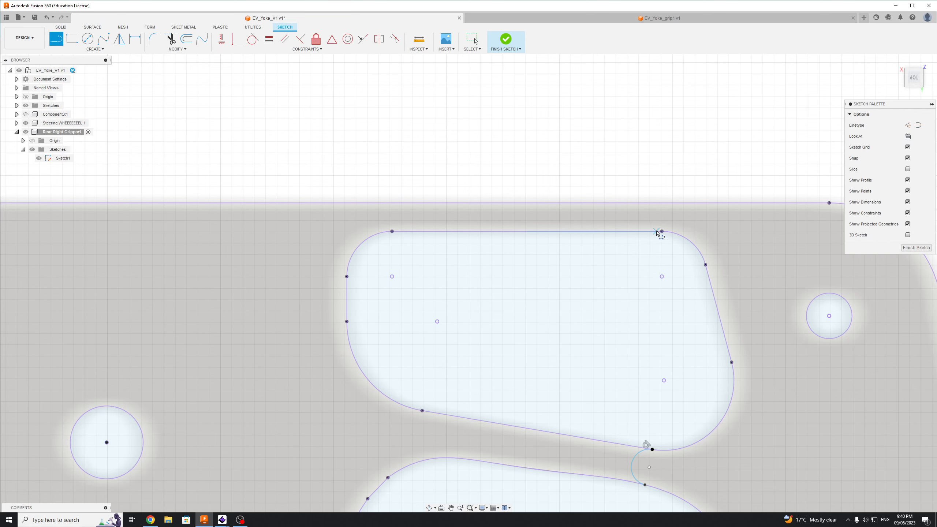
{"action": "left_click_drag", "start_coordinate": [662, 233], "coordinate": [662, 202]}
{"action": "key", "text": "Escape"}
{"action": "scroll", "coordinate": [710, 284], "scroll_direction": "down", "scroll_amount": 5}
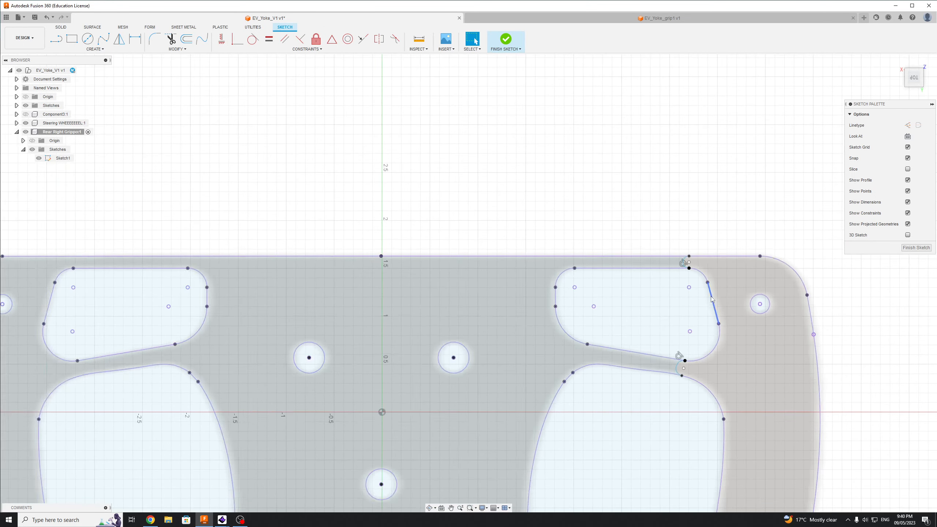
{"action": "scroll", "coordinate": [781, 391], "scroll_direction": "down", "scroll_amount": 5}
{"action": "middle_click_drag", "start_coordinate": [882, 412], "coordinate": [776, 269]}
{"action": "scroll", "coordinate": [763, 273], "scroll_direction": "down", "scroll_amount": 2}
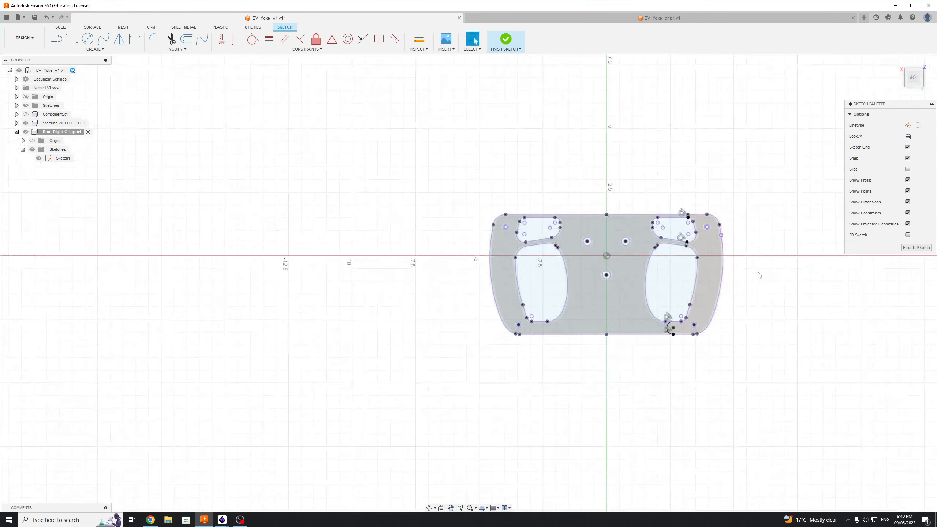
Move the web arc's lower endpoint slightly right, and delete that arc between the two right openings.
{"action": "scroll", "coordinate": [730, 296], "scroll_direction": "up", "scroll_amount": 5}
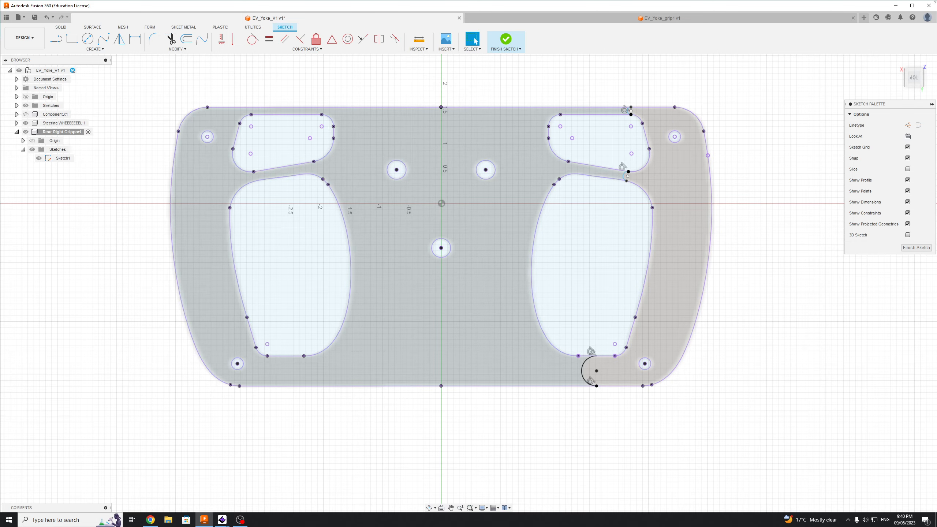
{"action": "scroll", "coordinate": [739, 209], "scroll_direction": "up", "scroll_amount": 4}
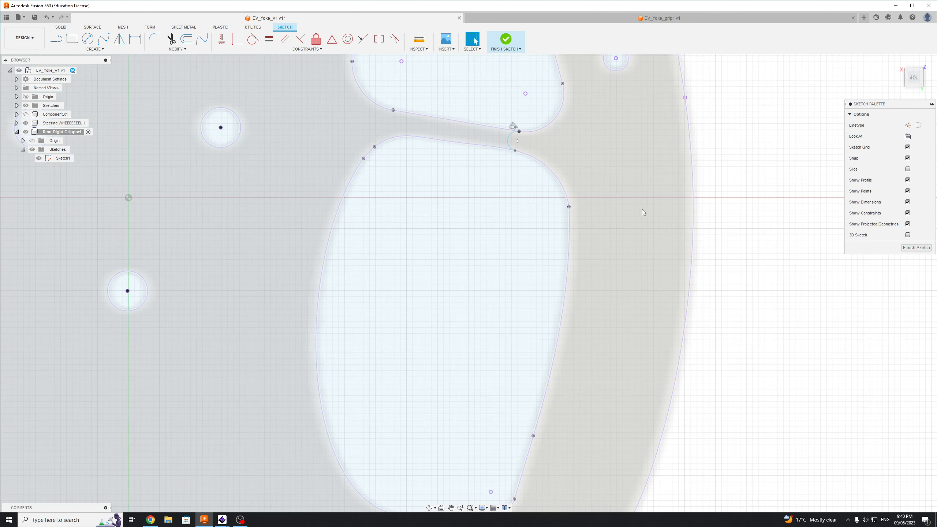
{"action": "scroll", "coordinate": [641, 210], "scroll_direction": "up", "scroll_amount": 5}
{"action": "mouse_move", "coordinate": [280, 164]}
{"action": "middle_mouse_down"}
{"action": "mouse_move", "coordinate": [353, 259]}
{"action": "mouse_move", "coordinate": [426, 385]}
{"action": "middle_mouse_up"}
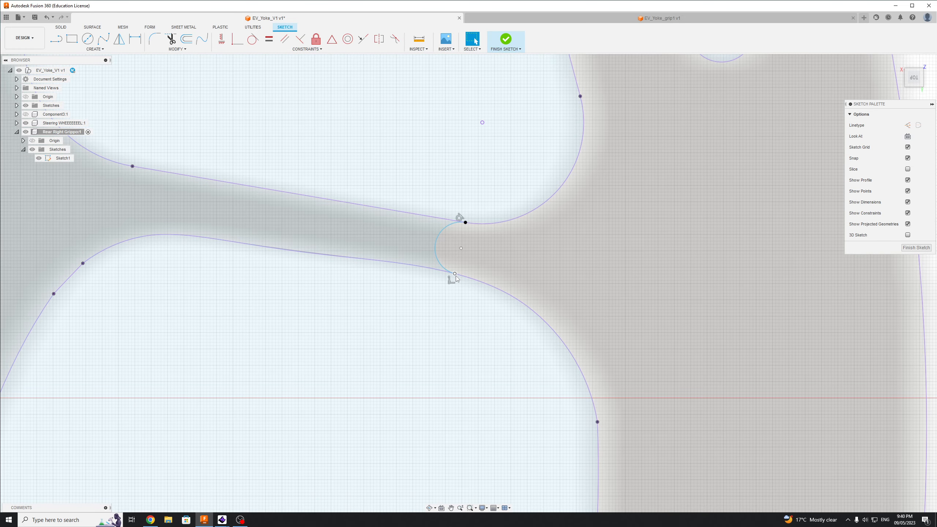
{"action": "left_click_drag", "start_coordinate": [457, 278], "coordinate": [556, 220]}
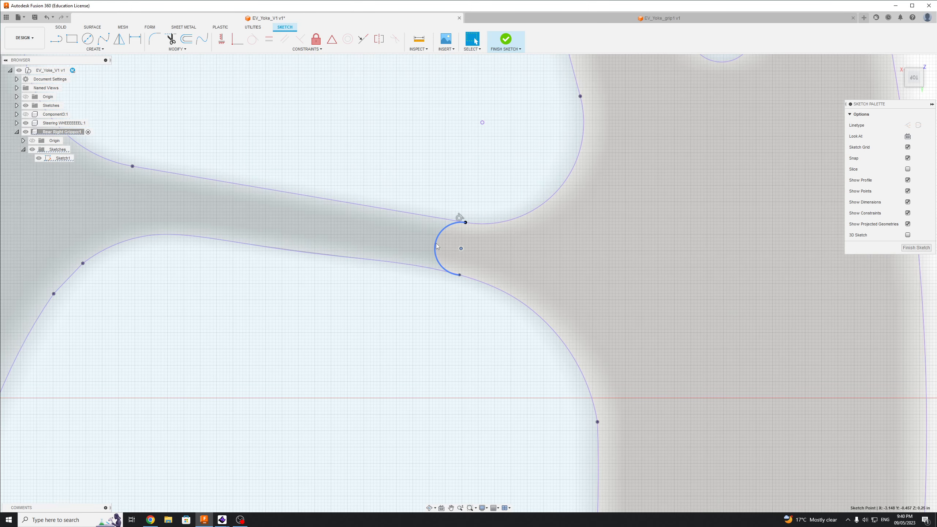
{"action": "left_click", "coordinate": [435, 247]}
{"action": "key", "text": "Delete"}
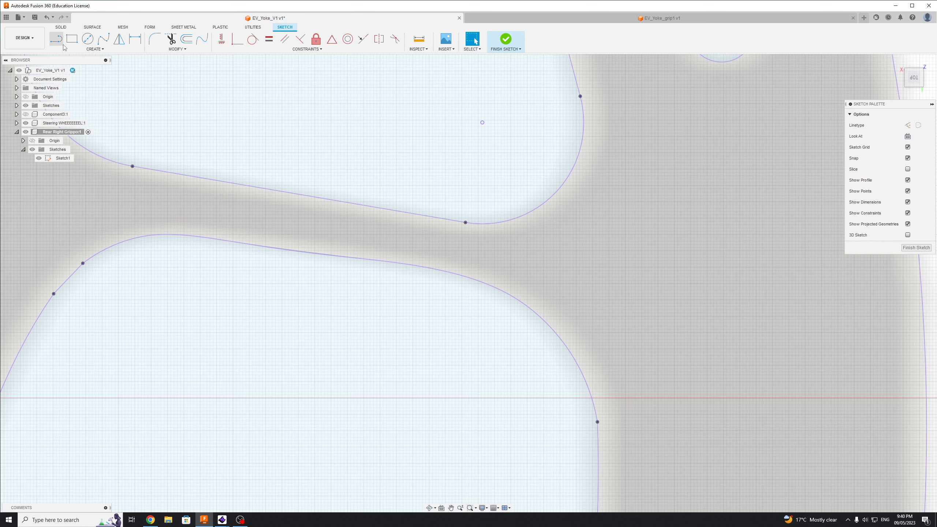
Draw a line about 0.174 in long across the web, perpendicular to the small opening's lower edge, and show the home view.
{"action": "left_click", "coordinate": [57, 40]}
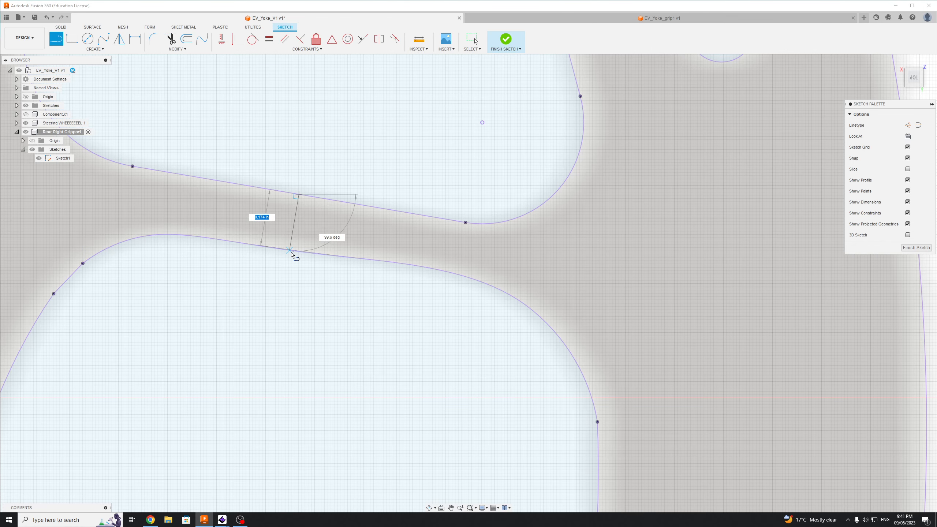
{"action": "left_click", "coordinate": [290, 251]}
{"action": "key", "text": "Escape"}
{"action": "scroll", "coordinate": [420, 262], "scroll_direction": "down", "scroll_amount": 5}
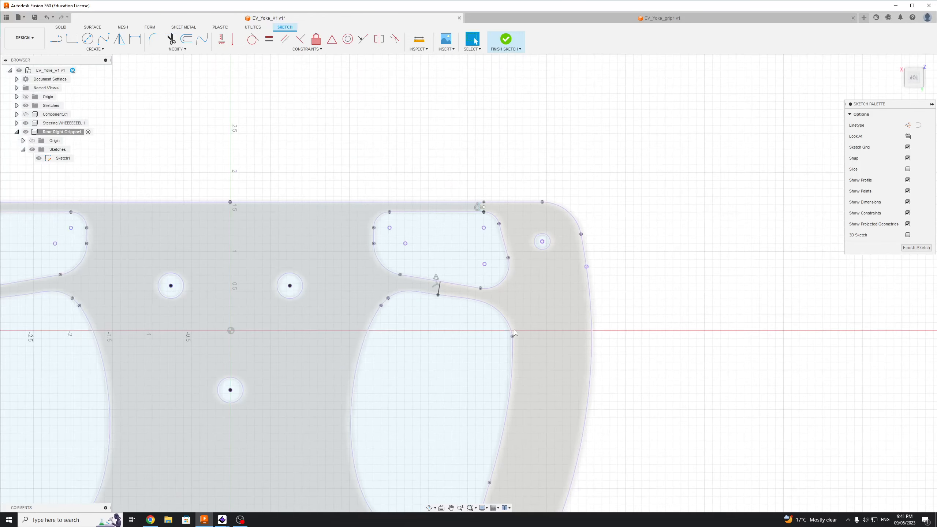
{"action": "scroll", "coordinate": [735, 380], "scroll_direction": "down", "scroll_amount": 3}
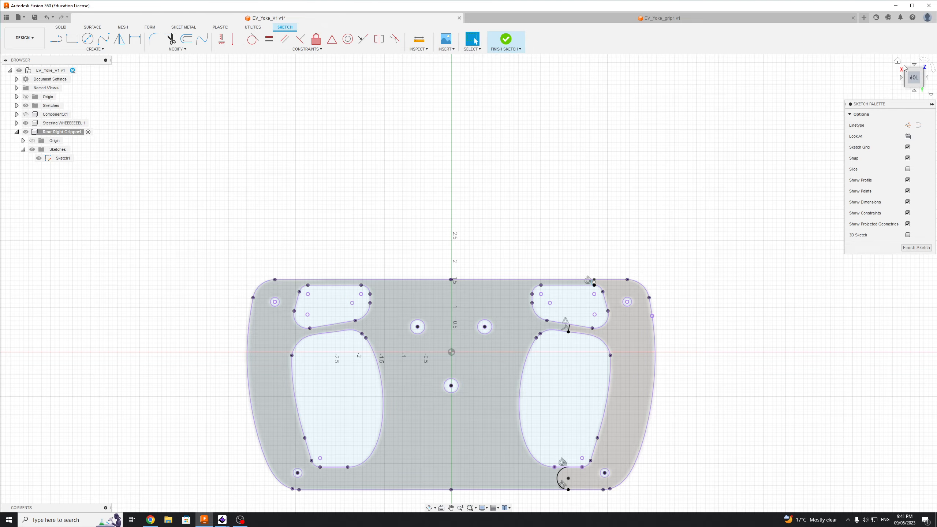
{"action": "left_click", "coordinate": [897, 61]}
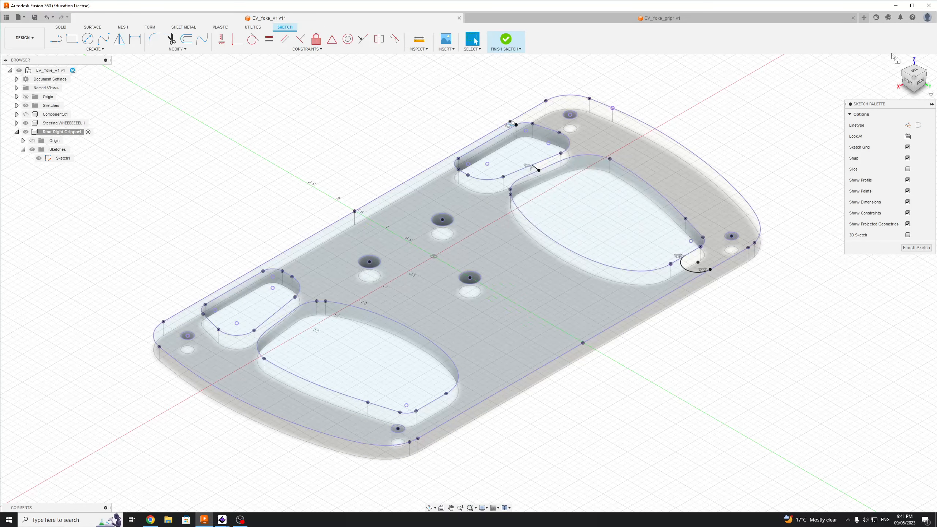
Finish the sketch and check the profile region beside the small arc between the small right opening and the plate's top edge.
{"action": "left_click", "coordinate": [916, 247]}
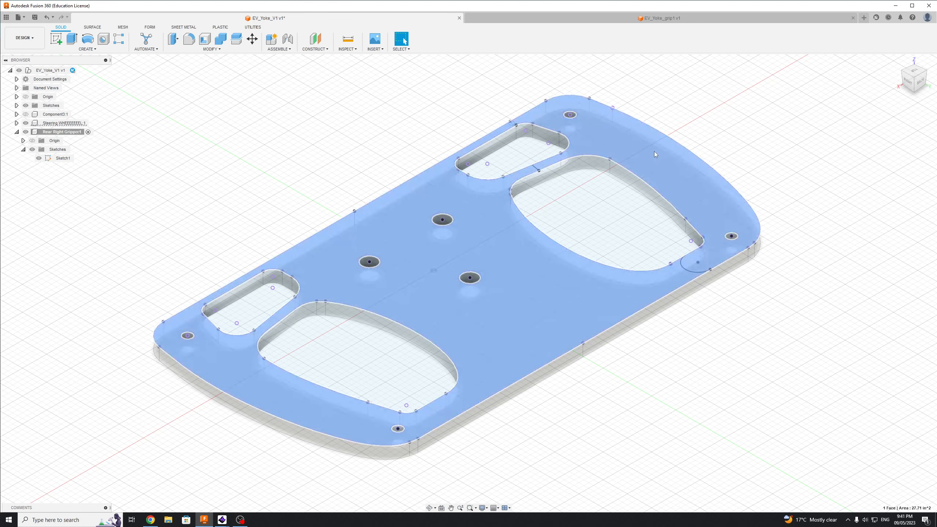
{"action": "scroll", "coordinate": [588, 170], "scroll_direction": "up", "scroll_amount": 5}
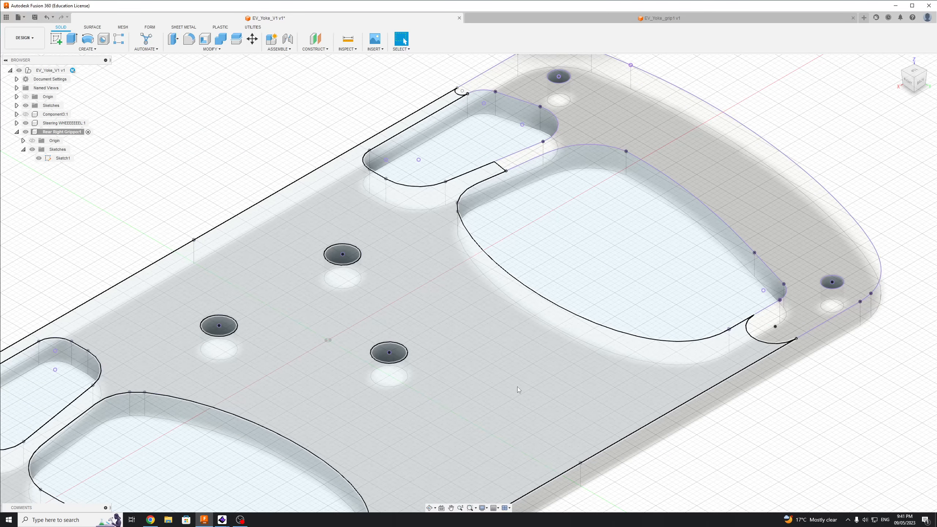
{"action": "scroll", "coordinate": [517, 387], "scroll_direction": "down", "scroll_amount": 7}
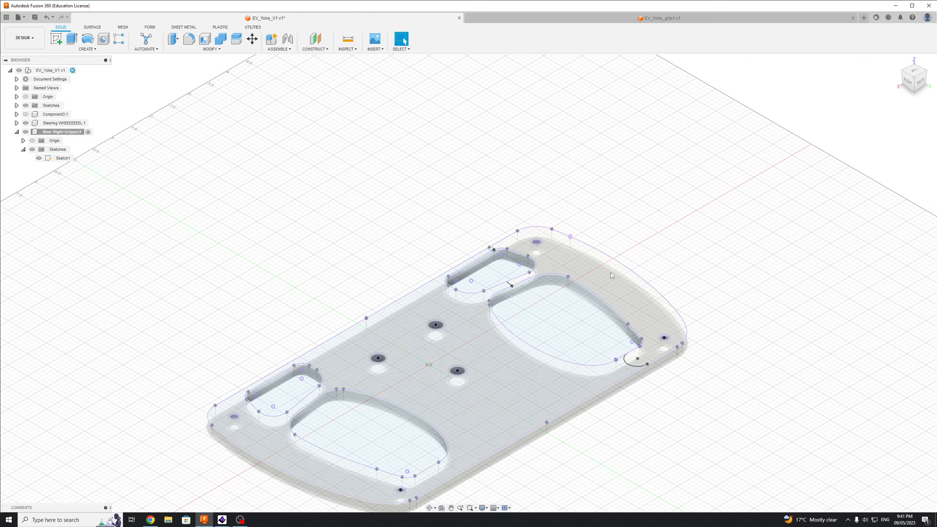
{"action": "scroll", "coordinate": [610, 272], "scroll_direction": "up", "scroll_amount": 5}
{"action": "scroll", "coordinate": [352, 195], "scroll_direction": "up", "scroll_amount": 7}
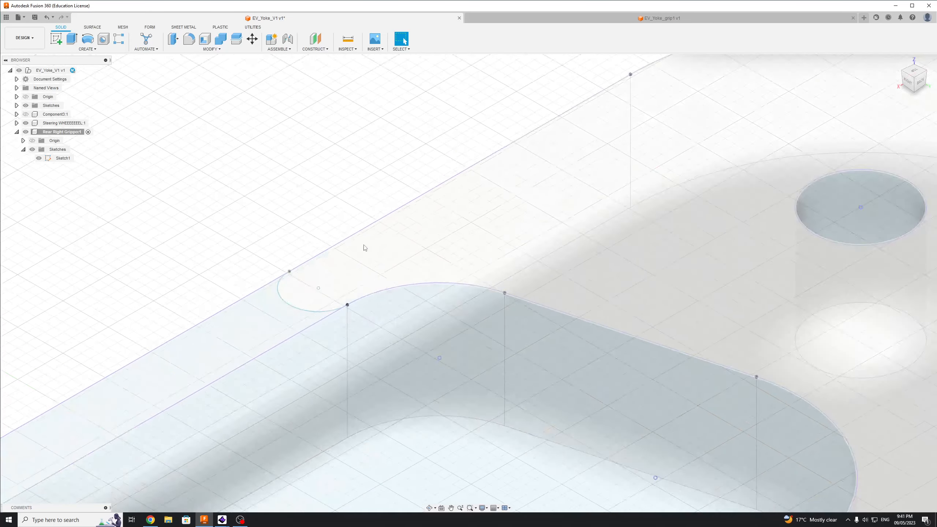
{"action": "scroll", "coordinate": [352, 195], "scroll_direction": "down", "scroll_amount": 2}
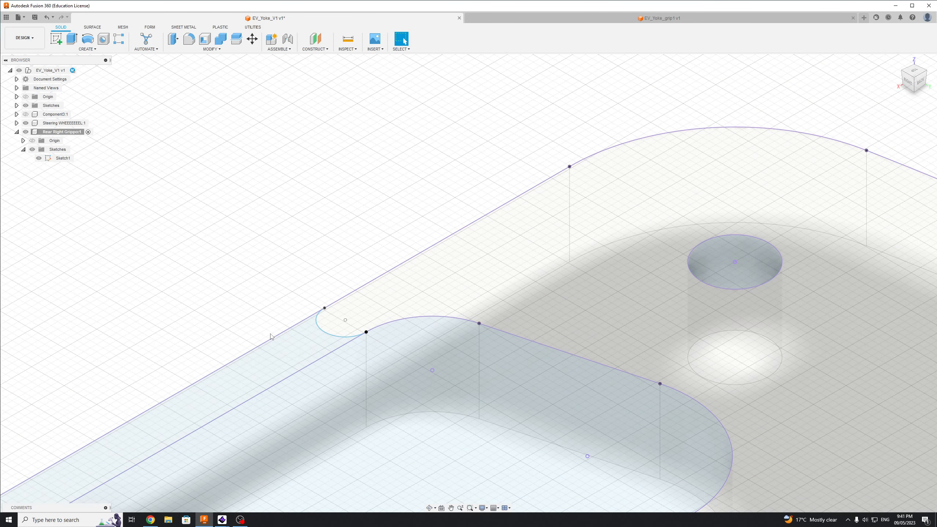
{"action": "left_click", "coordinate": [296, 348]}
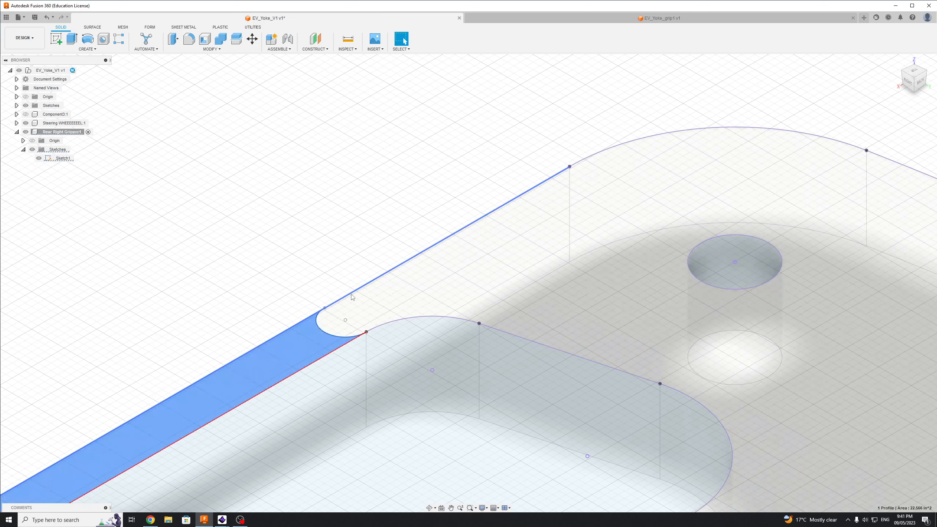
{"action": "left_click", "coordinate": [320, 251]}
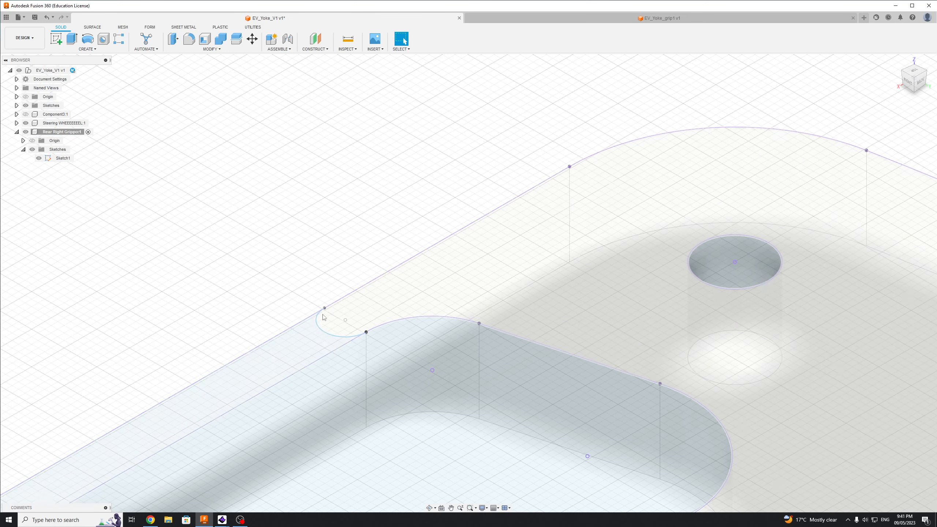
Try moving the small arc's upper endpoint along the plate's top edge, and bring it back to its earlier spot.
{"action": "left_click_drag", "start_coordinate": [322, 332], "coordinate": [372, 293]}
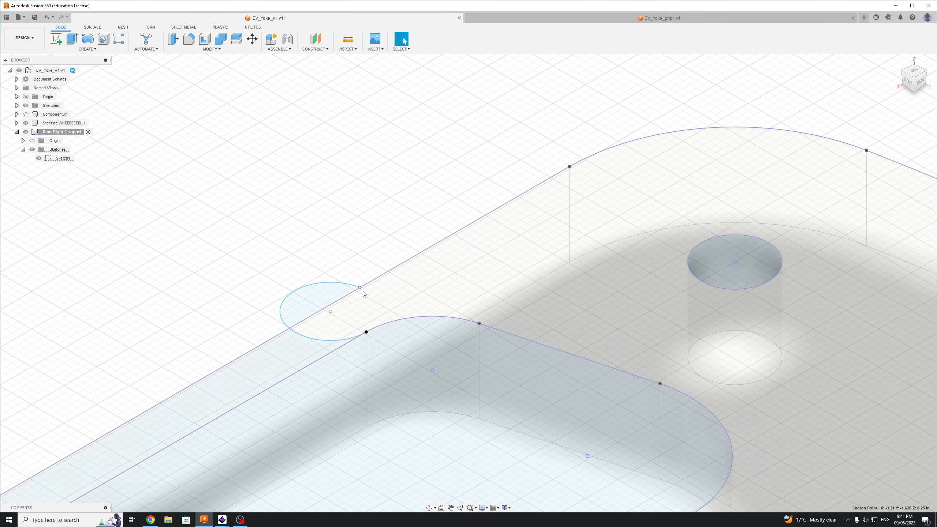
{"action": "left_click_drag", "start_coordinate": [360, 288], "coordinate": [332, 312]}
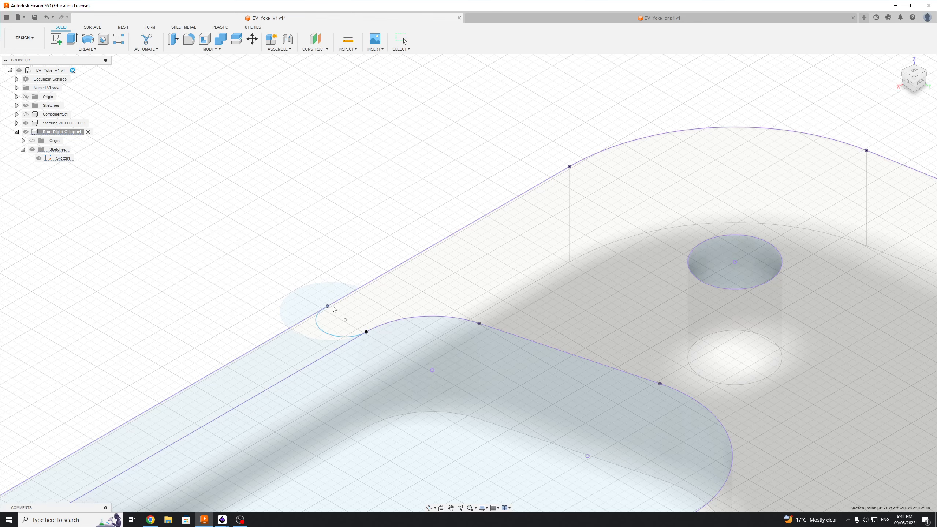
{"action": "left_click_drag", "start_coordinate": [333, 309], "coordinate": [334, 308]}
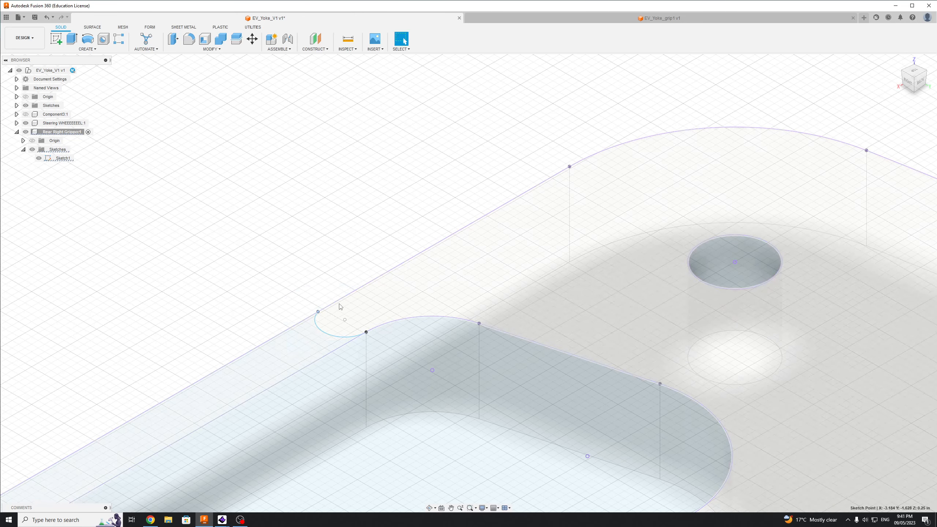
{"action": "scroll", "coordinate": [649, 315], "scroll_direction": "down", "scroll_amount": 5}
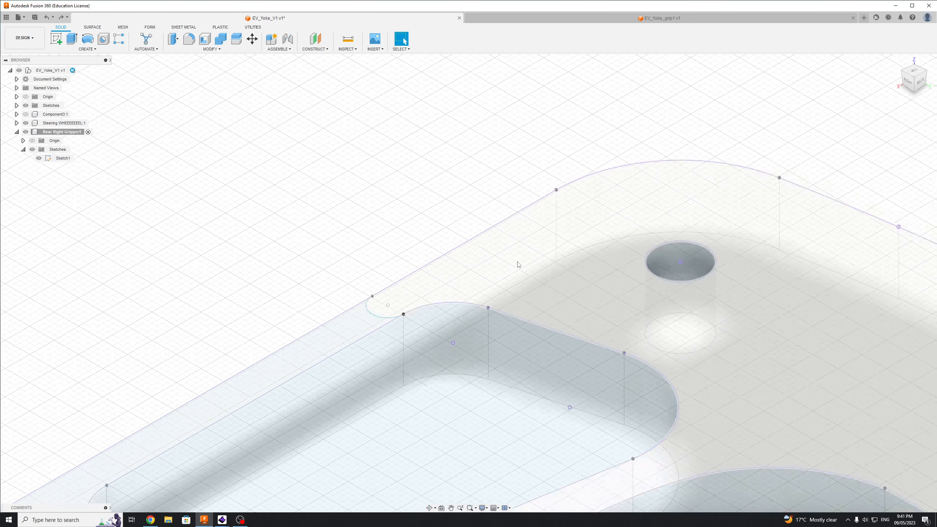
{"action": "scroll", "coordinate": [649, 314], "scroll_direction": "down", "scroll_amount": 3}
{"action": "scroll", "coordinate": [805, 455], "scroll_direction": "down", "scroll_amount": 2}
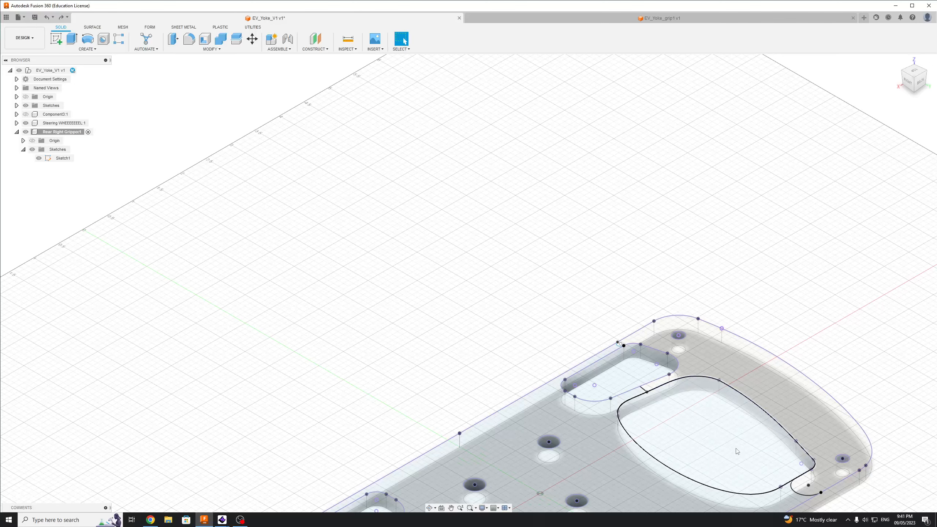
{"action": "middle_click_drag", "start_coordinate": [805, 454], "coordinate": [618, 367]}
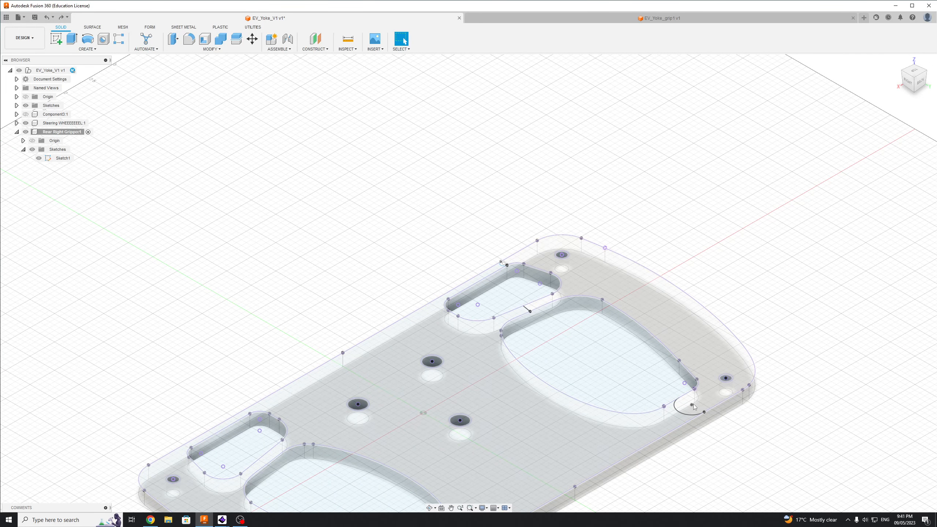
{"action": "left_click", "coordinate": [72, 39]}
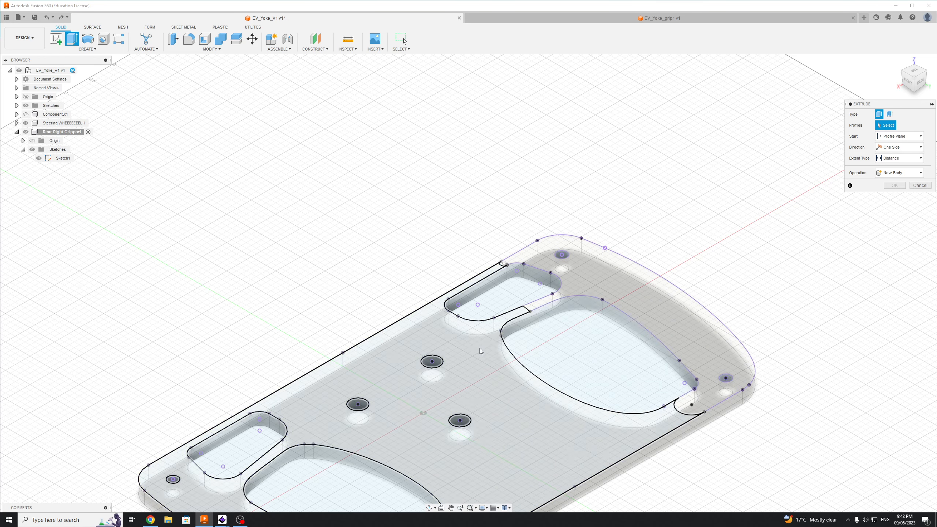
{"action": "key", "text": "Escape"}
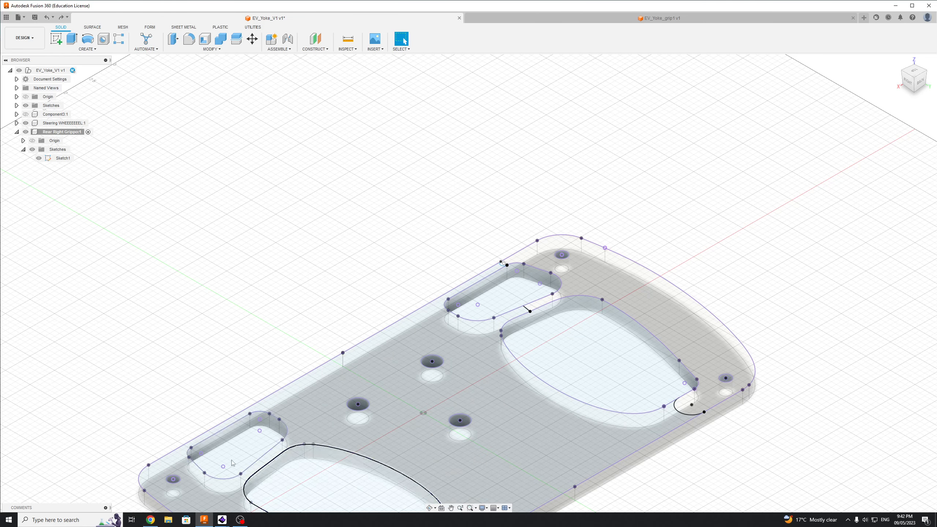
Reopen Sketch1 of the Rear Right Gripper component for editing and delete the short line across the web between the two right openings.
{"action": "right_click", "coordinate": [58, 160]}
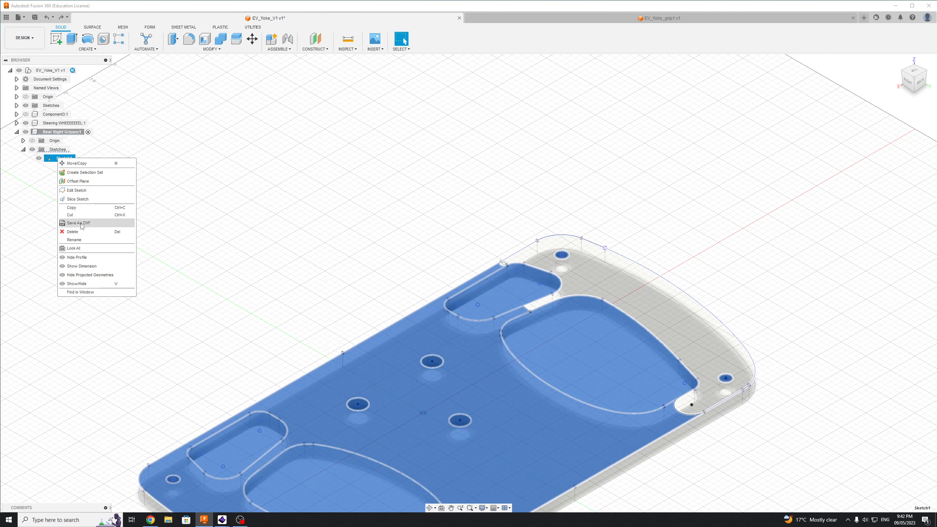
{"action": "left_click", "coordinate": [77, 190]}
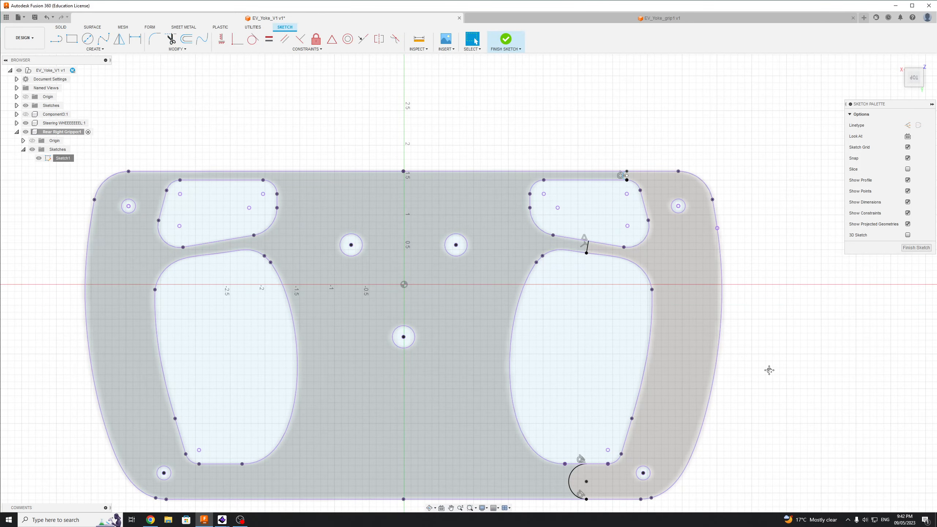
{"action": "scroll", "coordinate": [658, 192], "scroll_direction": "up", "scroll_amount": 4}
{"action": "scroll", "coordinate": [696, 212], "scroll_direction": "down", "scroll_amount": 5}
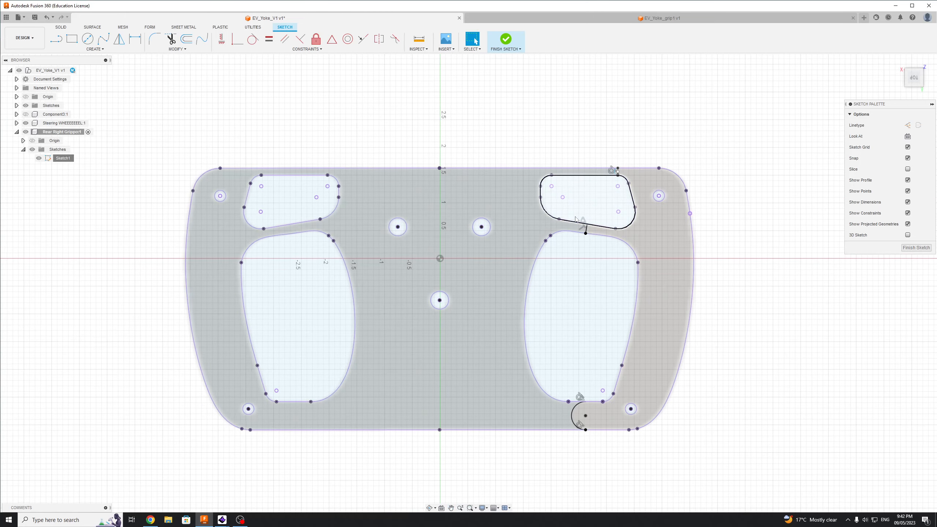
{"action": "scroll", "coordinate": [619, 243], "scroll_direction": "up", "scroll_amount": 8}
{"action": "scroll", "coordinate": [577, 257], "scroll_direction": "up", "scroll_amount": 3}
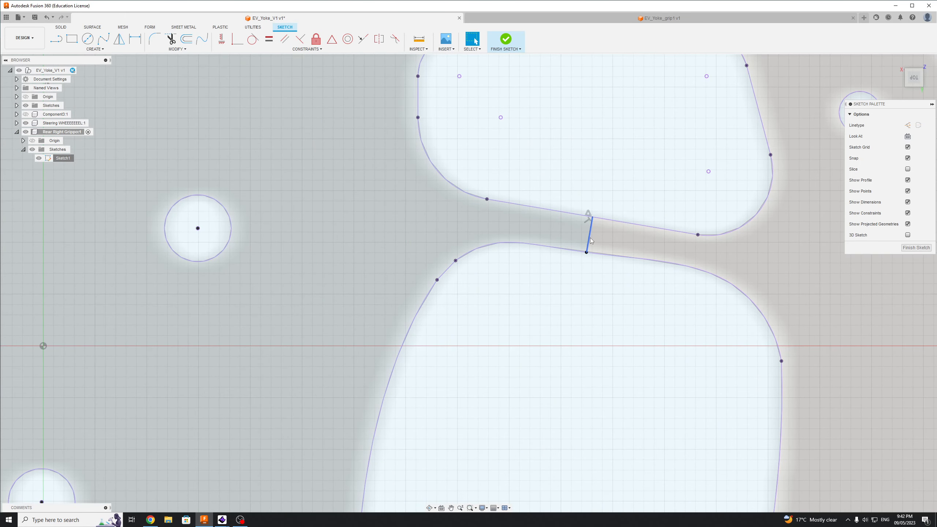
{"action": "double_click", "coordinate": [590, 241]}
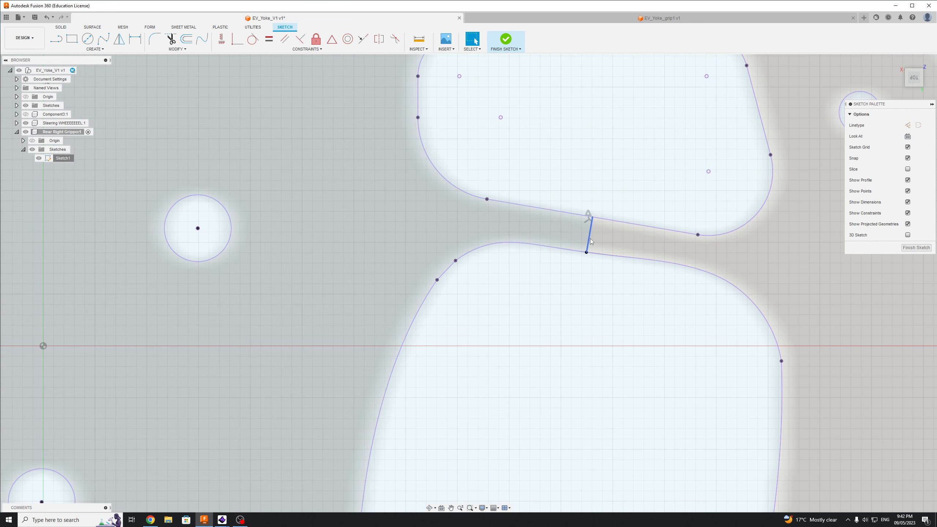
{"action": "left_click", "coordinate": [591, 240]}
{"action": "key", "text": "Delete"}
Draw a tangent arc from the small right opening's outer edge point to the large right opening's upper outer edge point.
{"action": "key", "text": "l"}
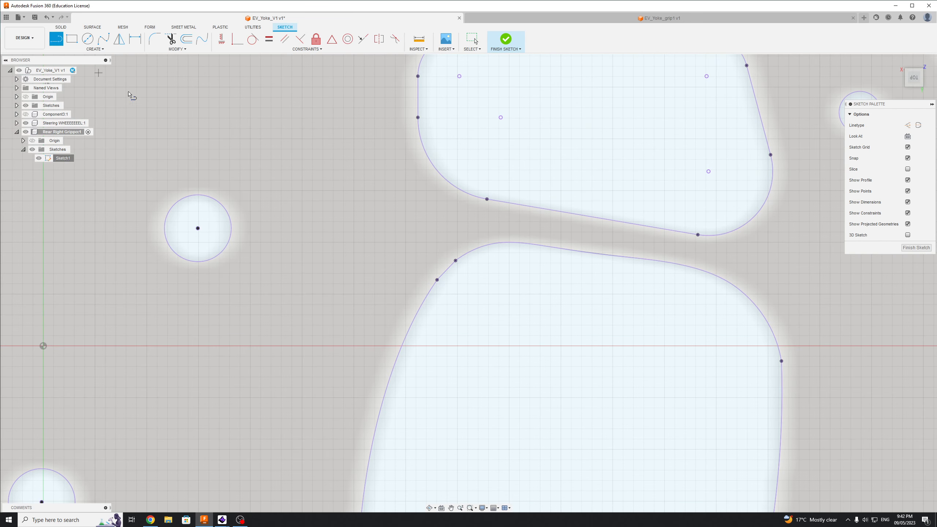
{"action": "left_click", "coordinate": [770, 155]}
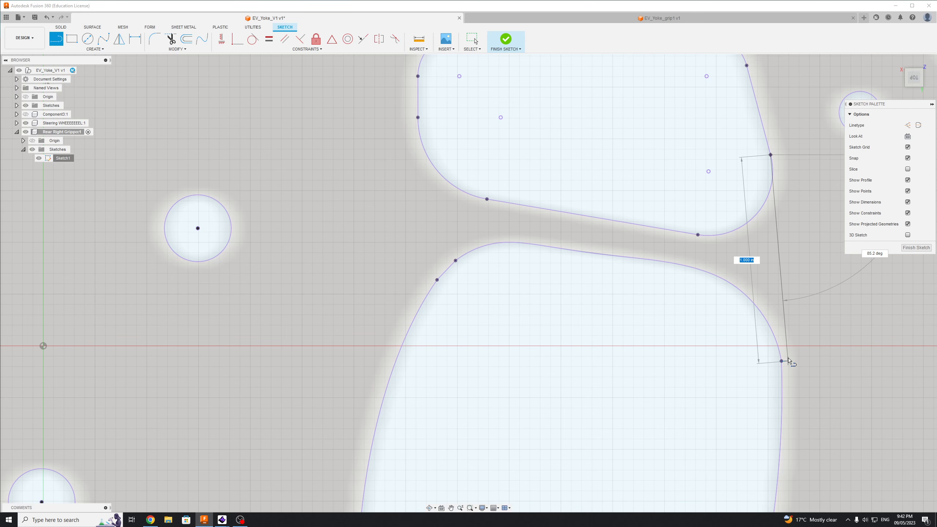
{"action": "key", "text": "Escape"}
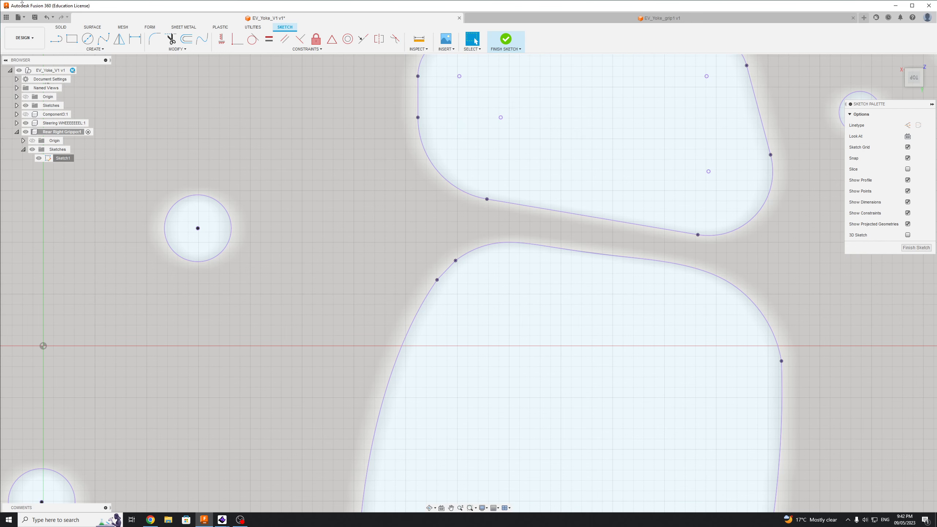
{"action": "left_click", "coordinate": [88, 39]}
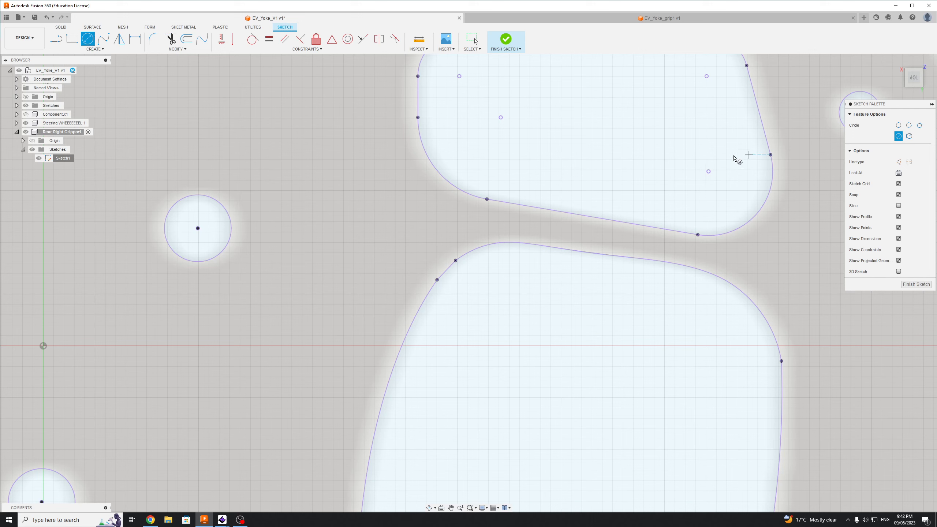
{"action": "left_click", "coordinate": [56, 39]}
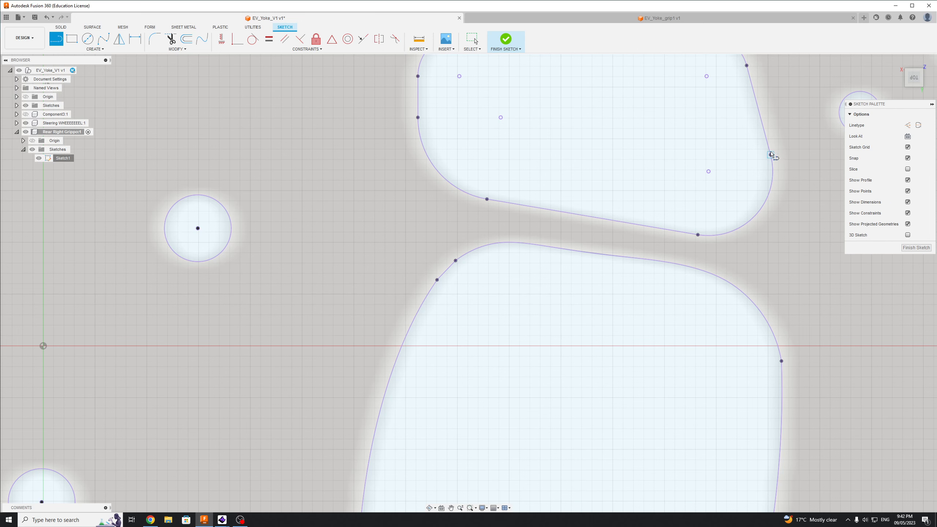
{"action": "left_click_drag", "start_coordinate": [770, 155], "coordinate": [784, 361]}
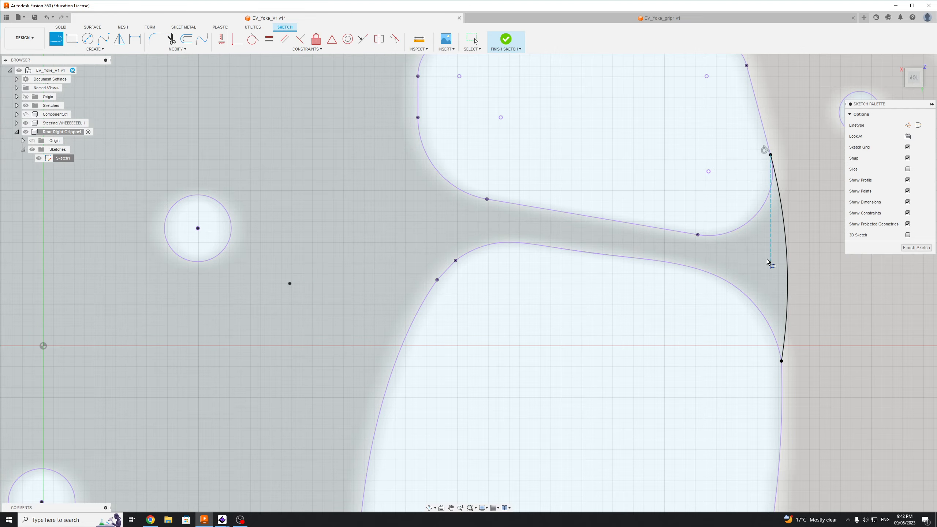
Draw a second arc between the small top arc's two endpoints, closing it into a full circle above the small right opening.
{"action": "scroll", "coordinate": [768, 262], "scroll_direction": "down", "scroll_amount": 5}
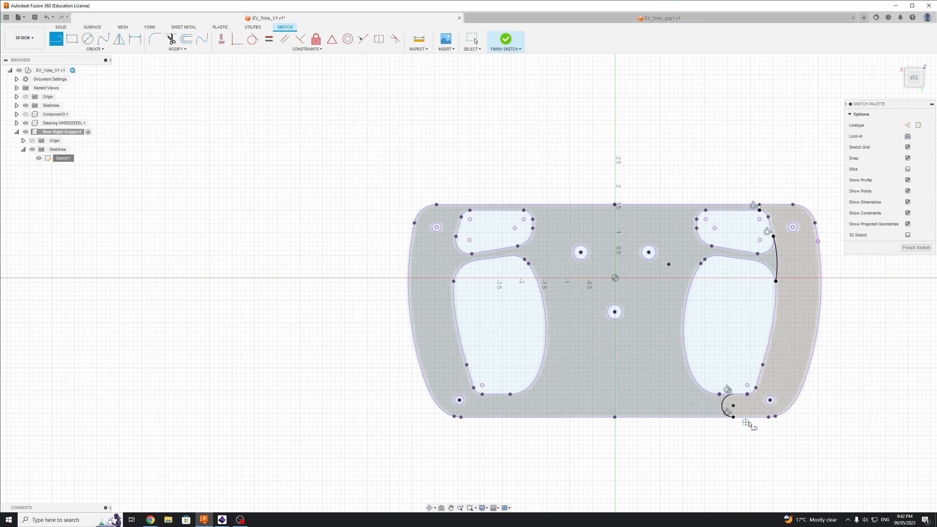
{"action": "scroll", "coordinate": [737, 195], "scroll_direction": "up", "scroll_amount": 8}
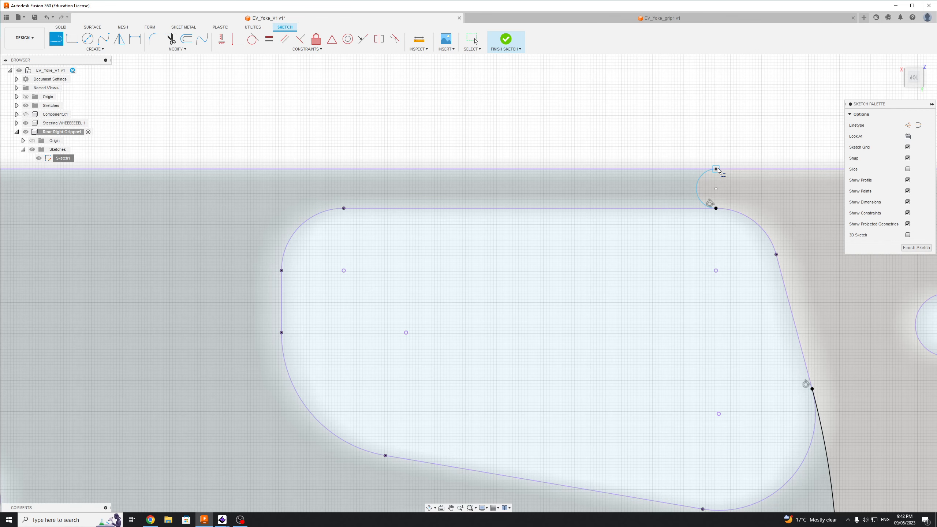
{"action": "left_click", "coordinate": [715, 188]}
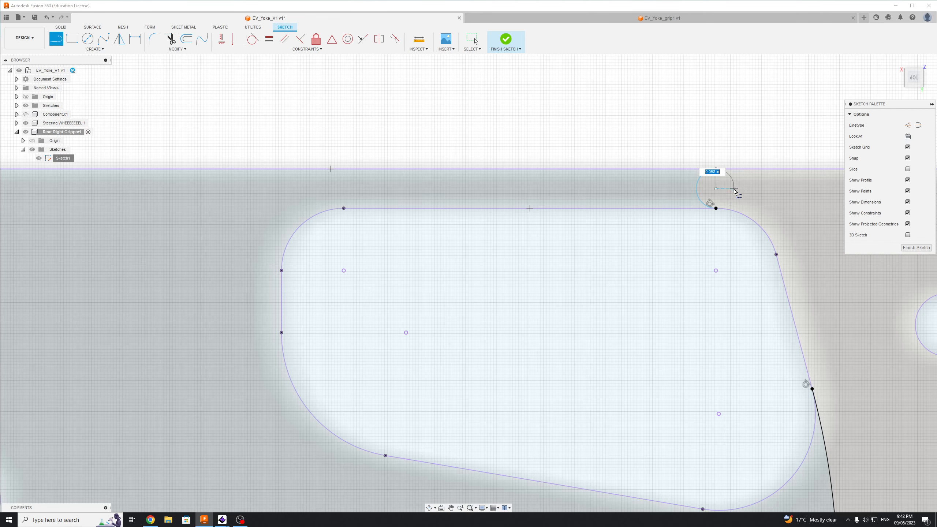
{"action": "left_click", "coordinate": [715, 207]}
{"action": "scroll", "coordinate": [699, 299], "scroll_direction": "down", "scroll_amount": 3}
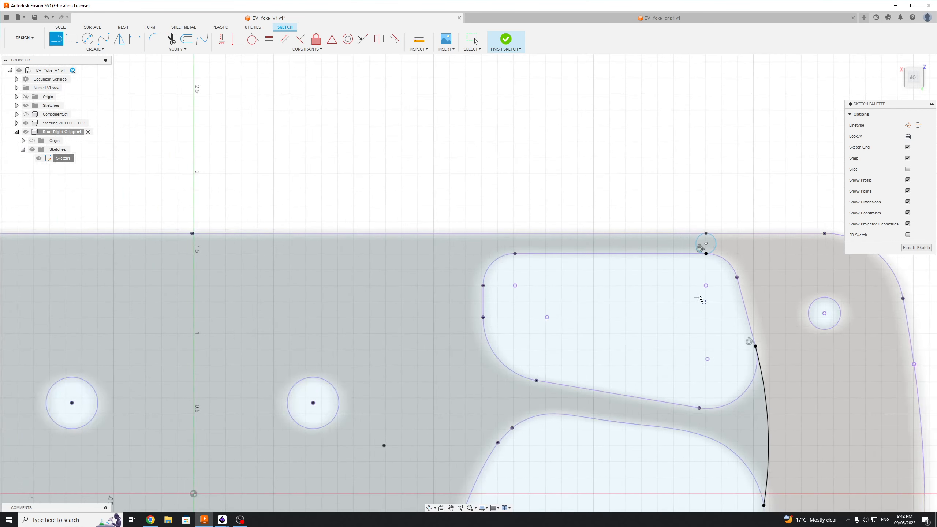
Delete the semicircular arc between the large right opening's lower edge and the plate's bottom edge.
{"action": "middle_click_drag", "start_coordinate": [668, 318], "coordinate": [550, 76]}
{"action": "scroll", "coordinate": [605, 312], "scroll_direction": "down", "scroll_amount": 5}
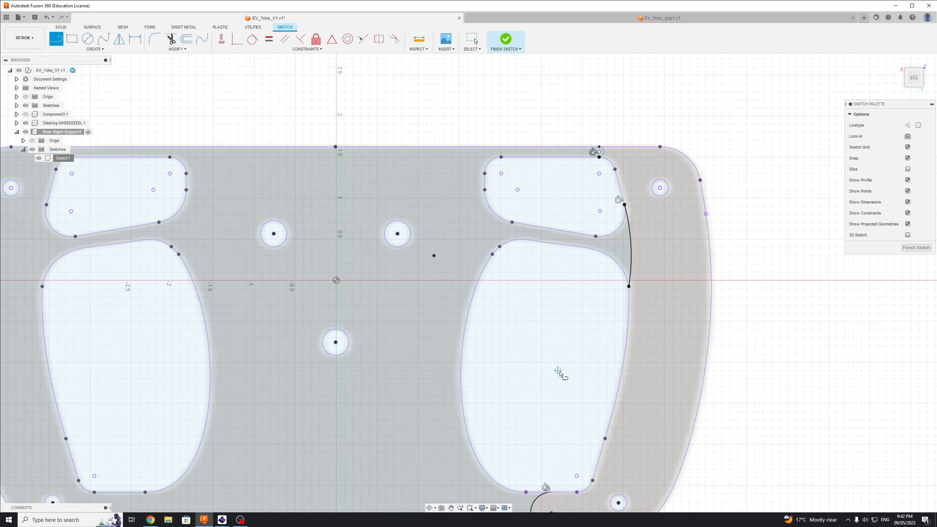
{"action": "middle_click_drag", "start_coordinate": [560, 376], "coordinate": [502, 166]}
{"action": "scroll", "coordinate": [496, 314], "scroll_direction": "up", "scroll_amount": 6}
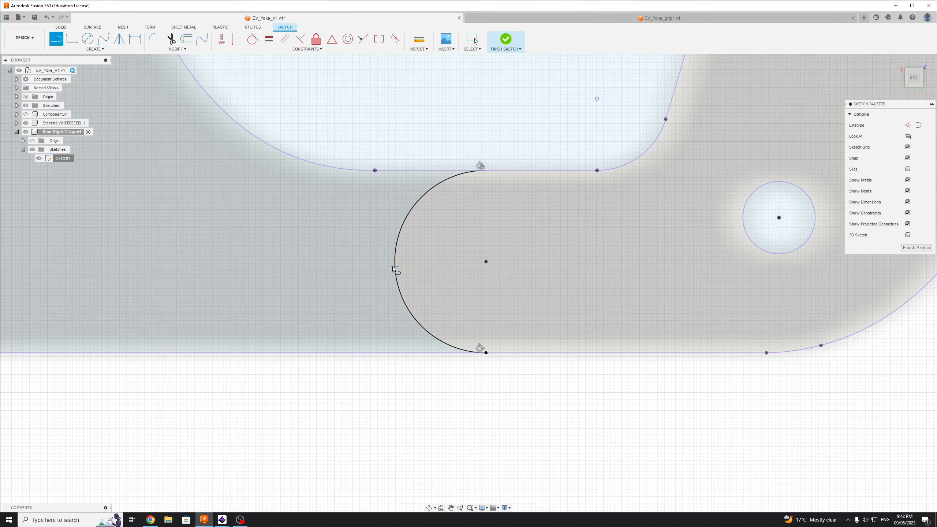
{"action": "key", "text": "Escape"}
{"action": "left_click", "coordinate": [396, 267]}
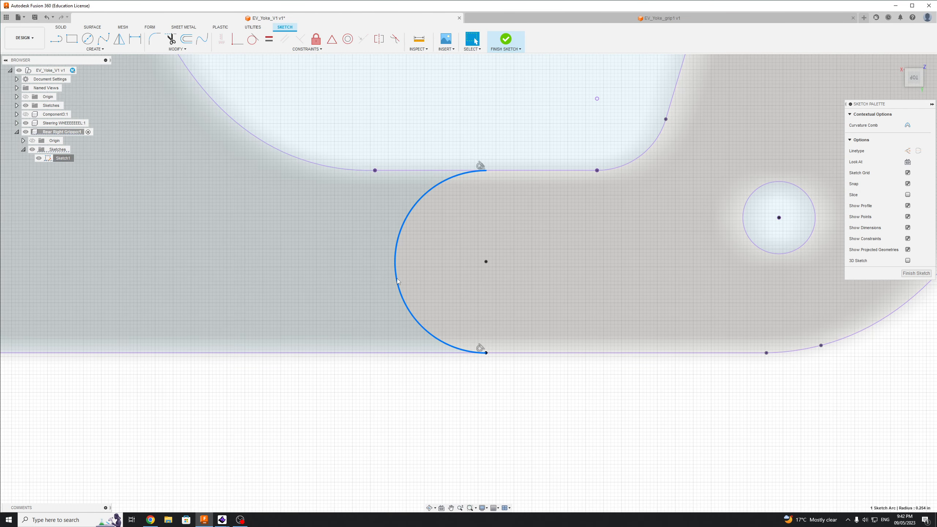
{"action": "key", "text": "Delete"}
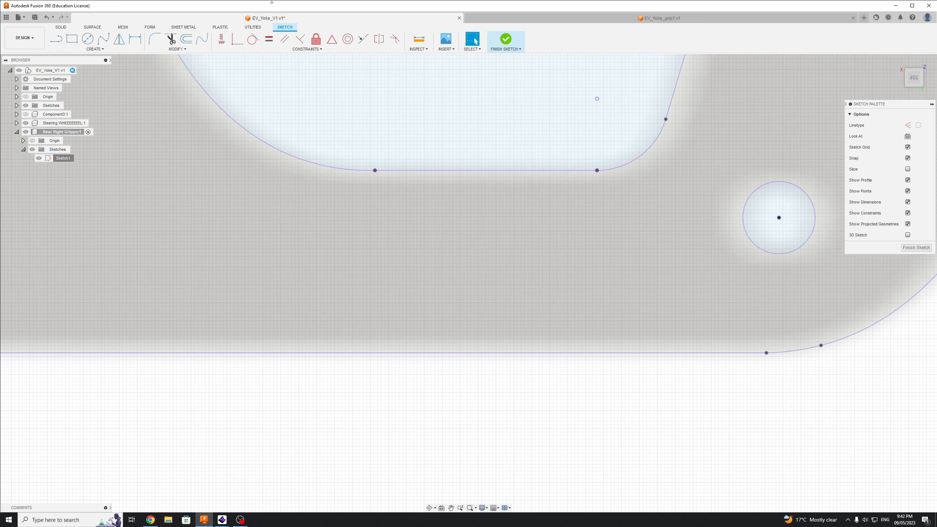
Draw a tangent arc from the large right opening's lower edge point to the plate's bottom edge.
{"action": "key", "text": "l"}
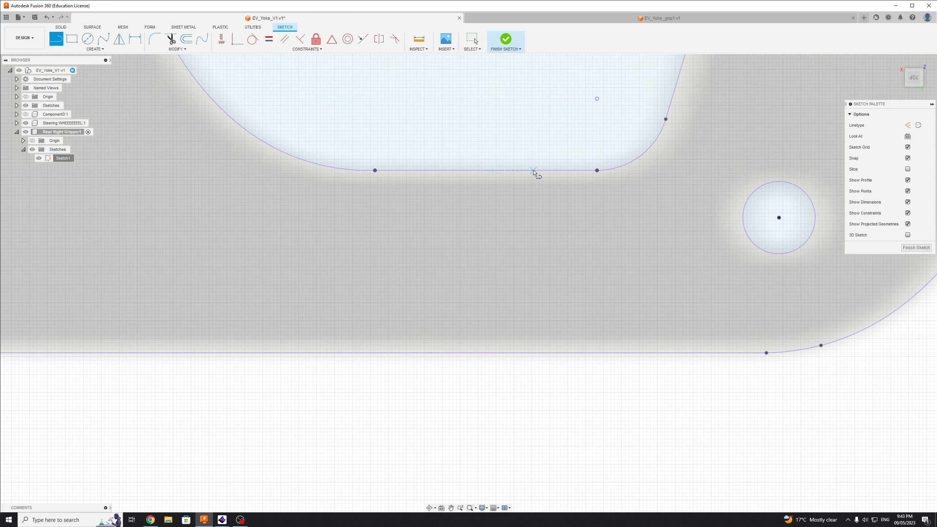
{"action": "left_click_drag", "start_coordinate": [585, 178], "coordinate": [564, 353]}
{"action": "key", "text": "Escape"}
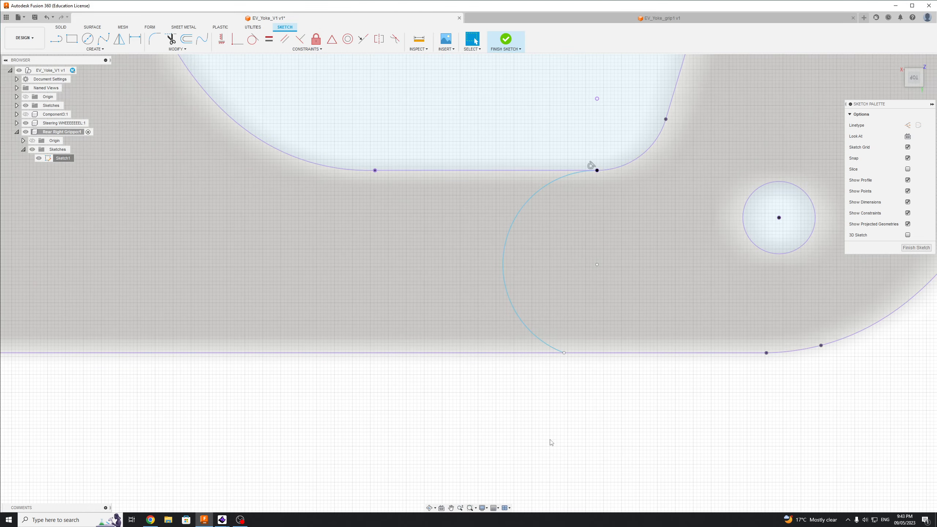
Examine the overlapping sketch lines along the plate's bottom edge near the new arc by selecting them individually.
{"action": "scroll", "coordinate": [550, 440], "scroll_direction": "down", "scroll_amount": 3}
{"action": "scroll", "coordinate": [591, 376], "scroll_direction": "down", "scroll_amount": 5}
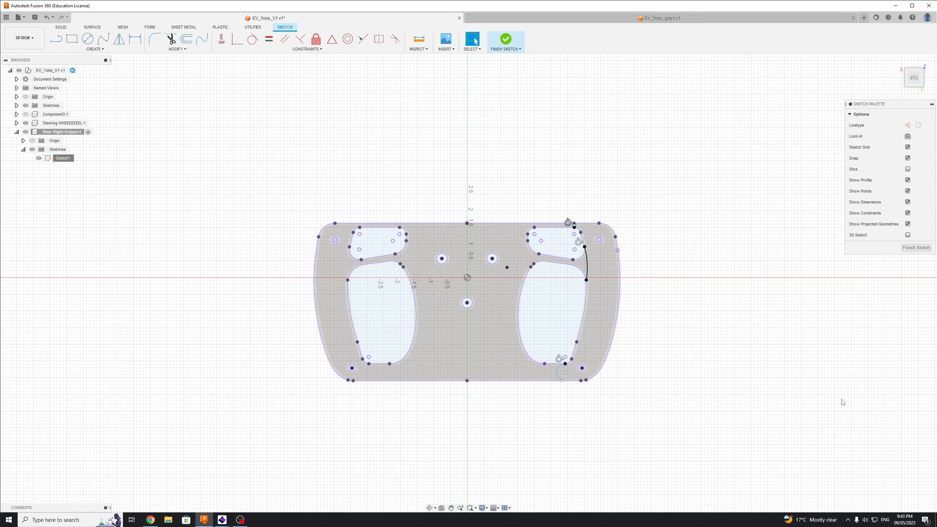
{"action": "scroll", "coordinate": [590, 388], "scroll_direction": "up", "scroll_amount": 8}
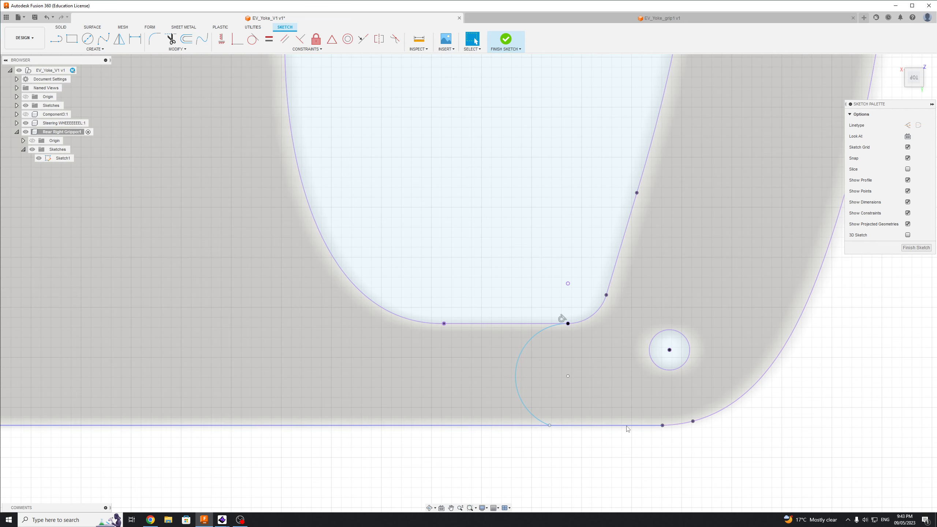
{"action": "left_click", "coordinate": [627, 428]}
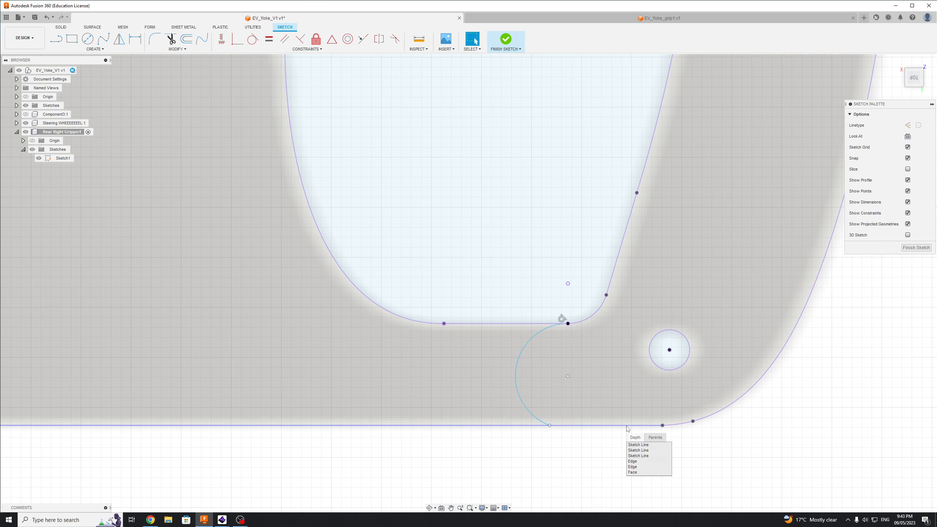
{"action": "left_click", "coordinate": [640, 449]}
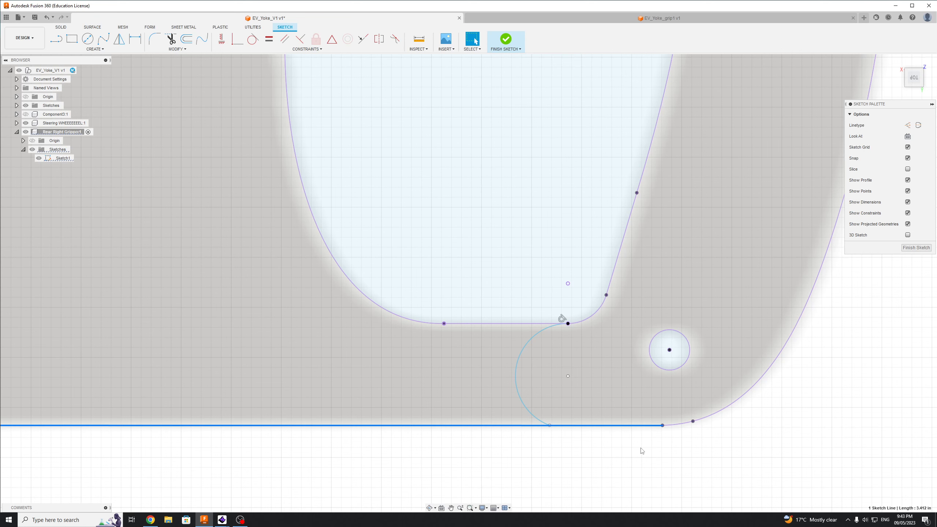
{"action": "left_click", "coordinate": [631, 468]}
{"action": "left_click", "coordinate": [623, 426]}
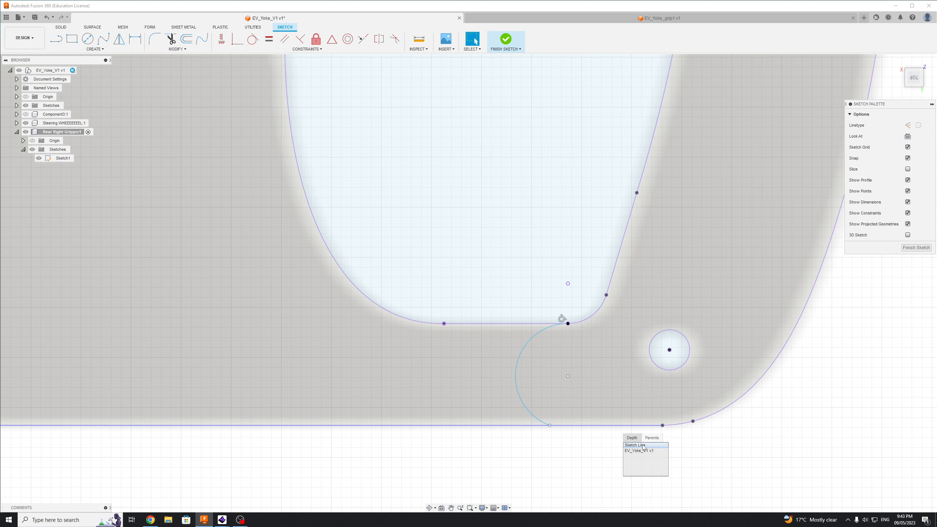
{"action": "left_click", "coordinate": [642, 446]}
{"action": "left_click", "coordinate": [623, 469]}
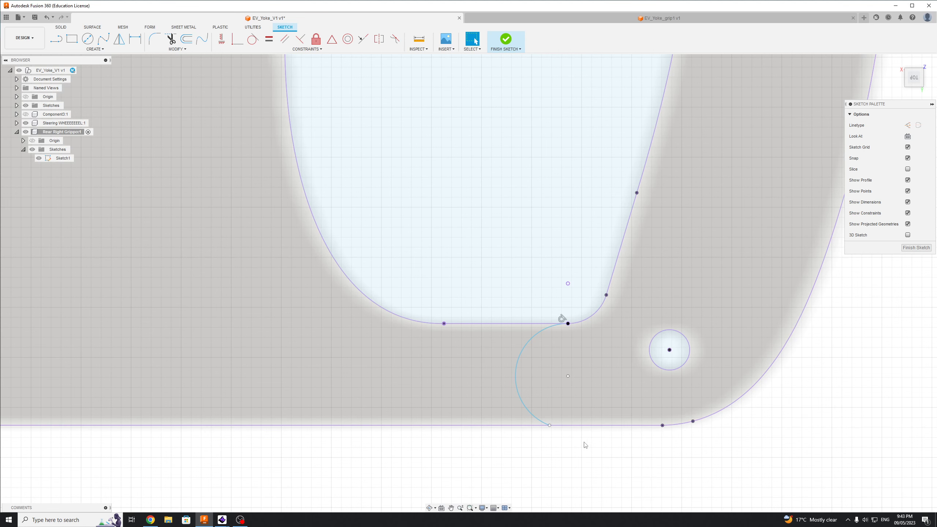
Move the lower arc's end along the plate's bottom edge to beneath its upper end, and try a horizontal/vertical constraint there.
{"action": "left_click_drag", "start_coordinate": [551, 429], "coordinate": [567, 425]}
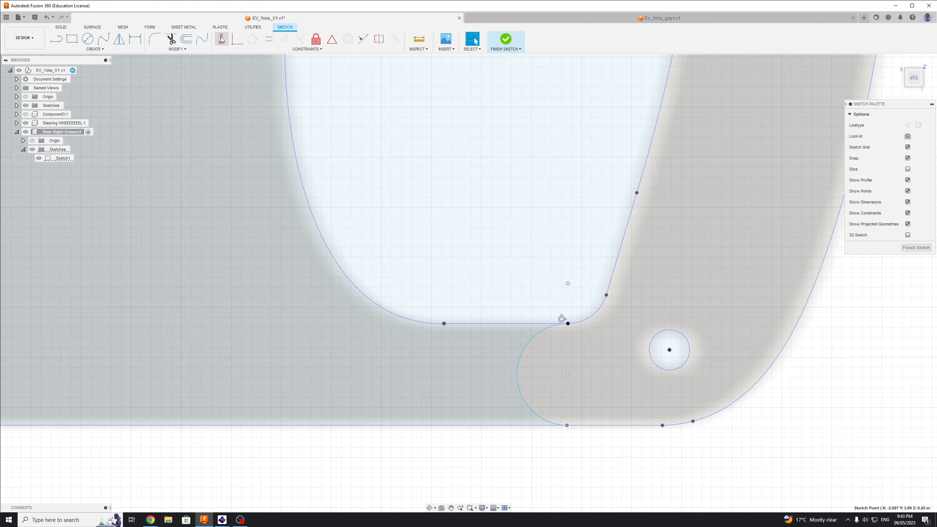
{"action": "left_click", "coordinate": [237, 39]}
{"action": "scroll", "coordinate": [590, 459], "scroll_direction": "up", "scroll_amount": 5}
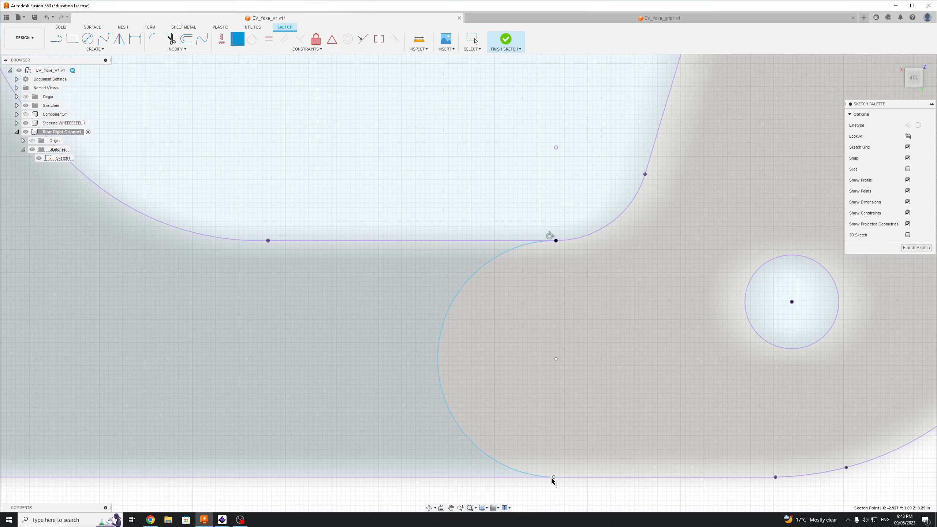
{"action": "left_click", "coordinate": [580, 477]}
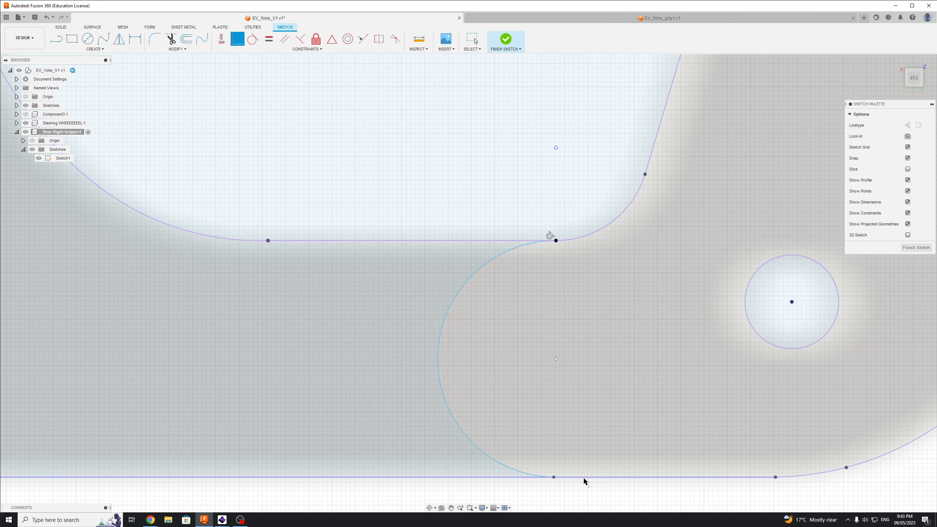
{"action": "left_click", "coordinate": [583, 477]}
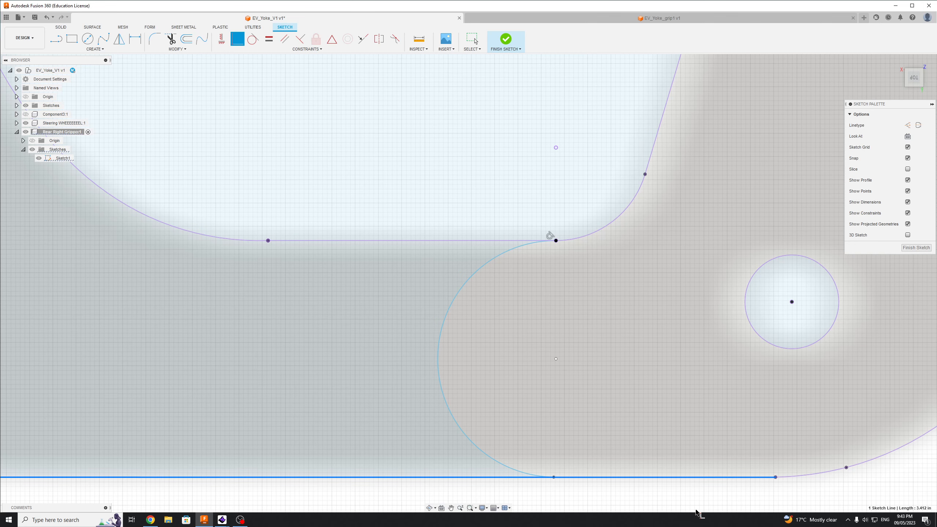
{"action": "key", "text": "Escape"}
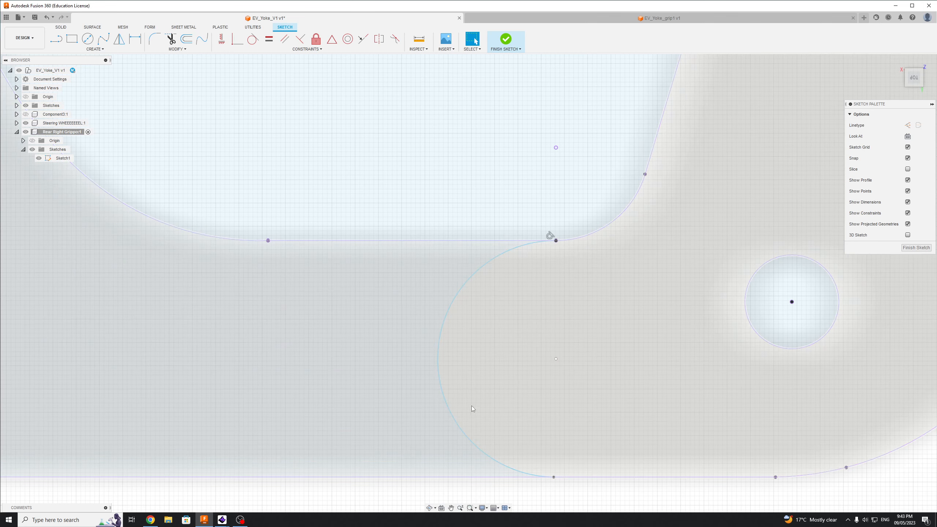
Draw circles about 0.2 in in diameter over the upper and lower mounting holes of the right grip area, centred on each hole.
{"action": "scroll", "coordinate": [719, 421], "scroll_direction": "down", "scroll_amount": 8}
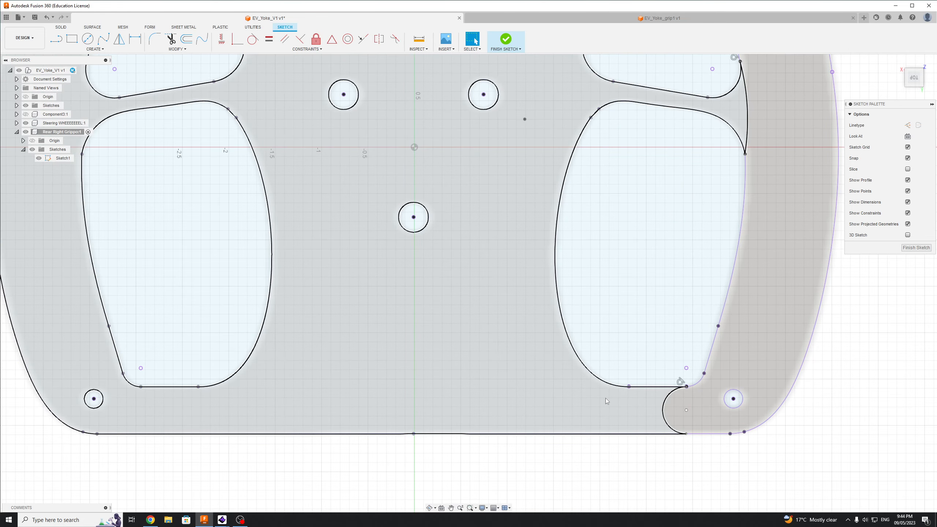
{"action": "scroll", "coordinate": [369, 368], "scroll_direction": "down", "scroll_amount": 7}
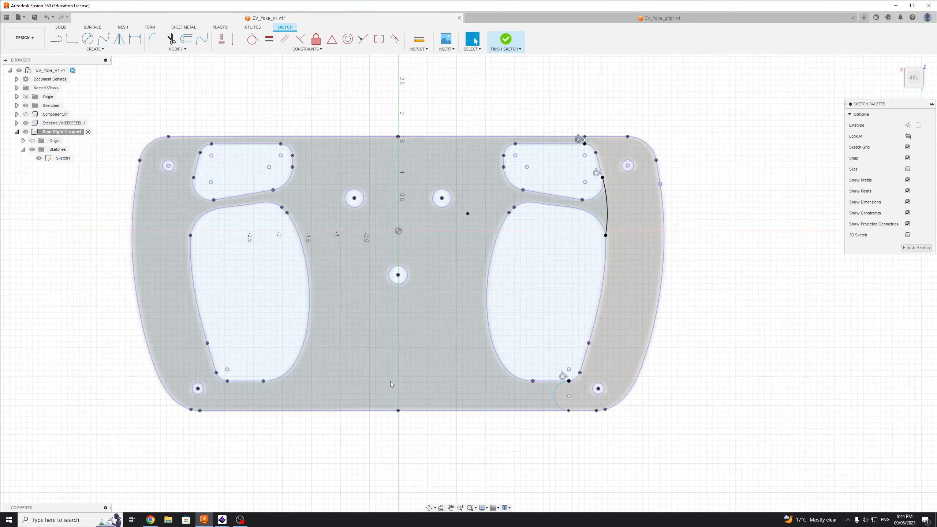
{"action": "scroll", "coordinate": [331, 314], "scroll_direction": "up", "scroll_amount": 3}
{"action": "middle_click_drag", "start_coordinate": [343, 310], "coordinate": [418, 320]}
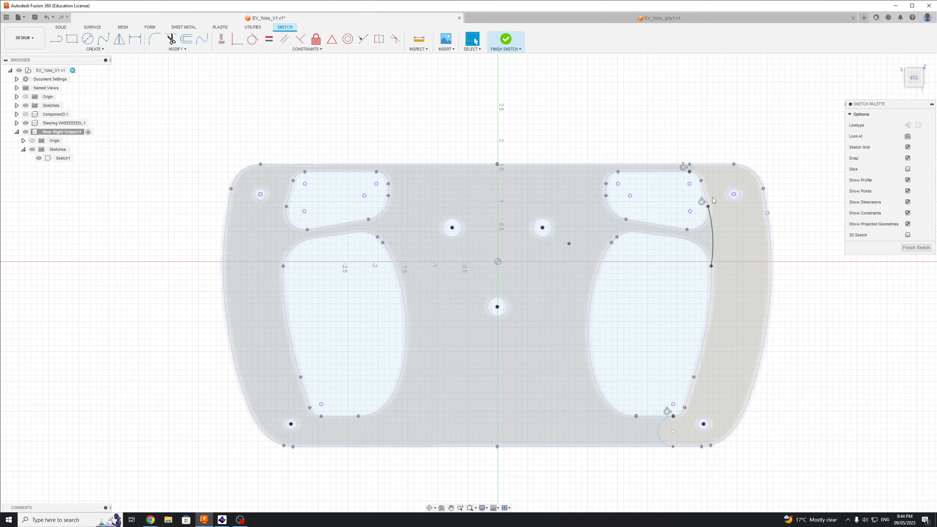
{"action": "scroll", "coordinate": [712, 200], "scroll_direction": "up", "scroll_amount": 3}
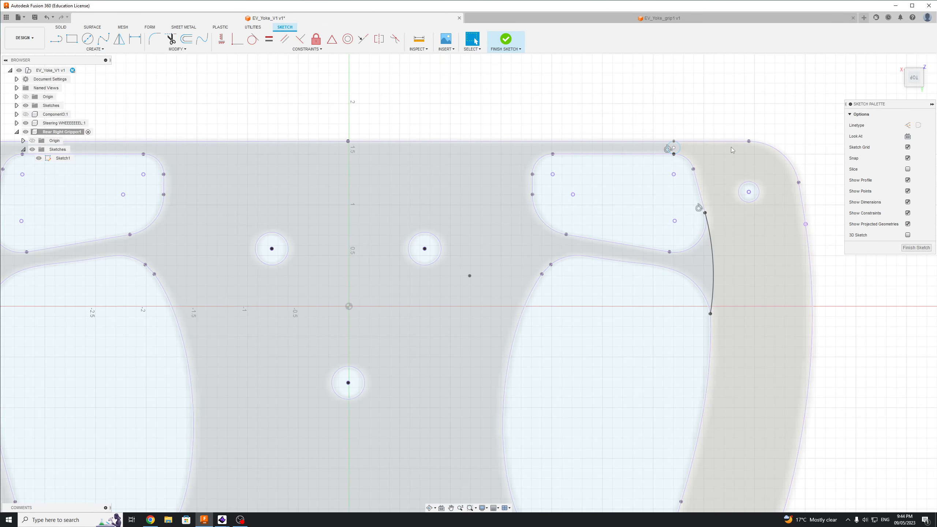
{"action": "scroll", "coordinate": [608, 277], "scroll_direction": "down", "scroll_amount": 4}
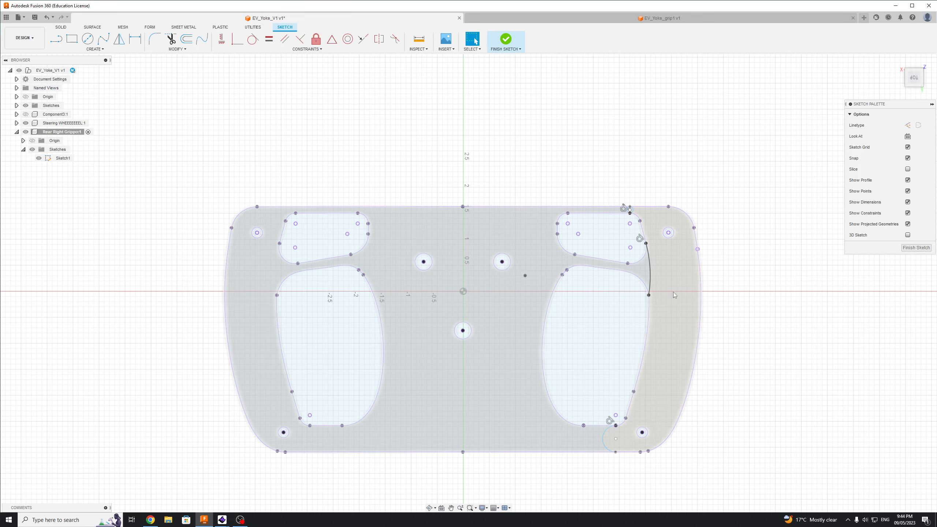
{"action": "scroll", "coordinate": [674, 290], "scroll_direction": "up", "scroll_amount": 4}
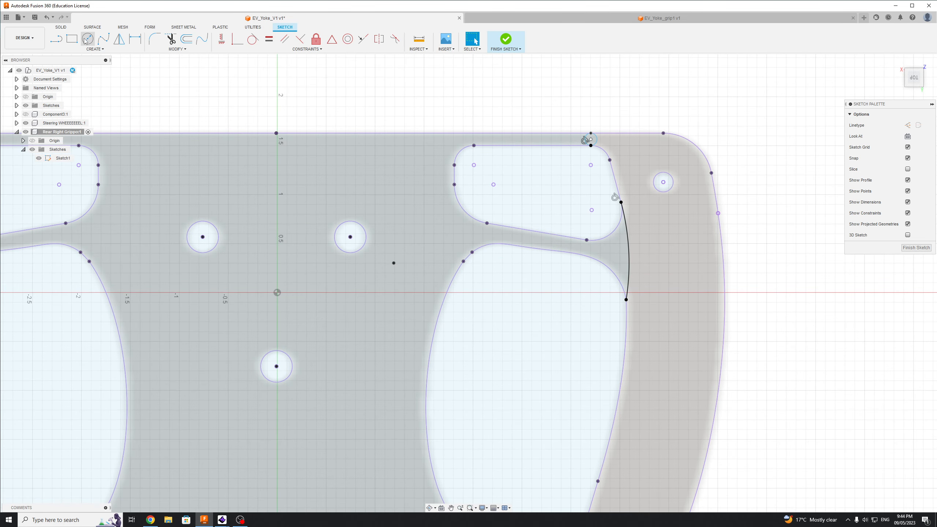
{"action": "left_click", "coordinate": [88, 39]}
{"action": "left_click", "coordinate": [663, 183]}
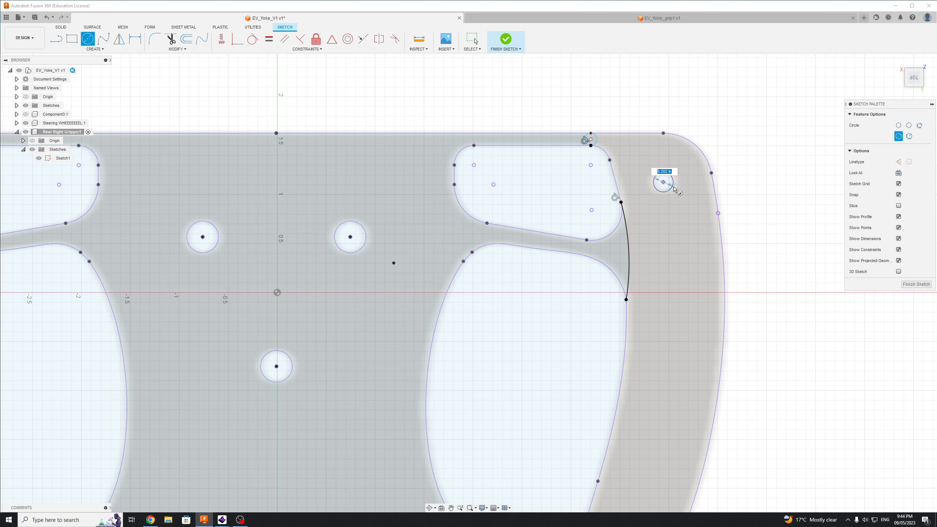
{"action": "scroll", "coordinate": [699, 311], "scroll_direction": "down", "scroll_amount": 3}
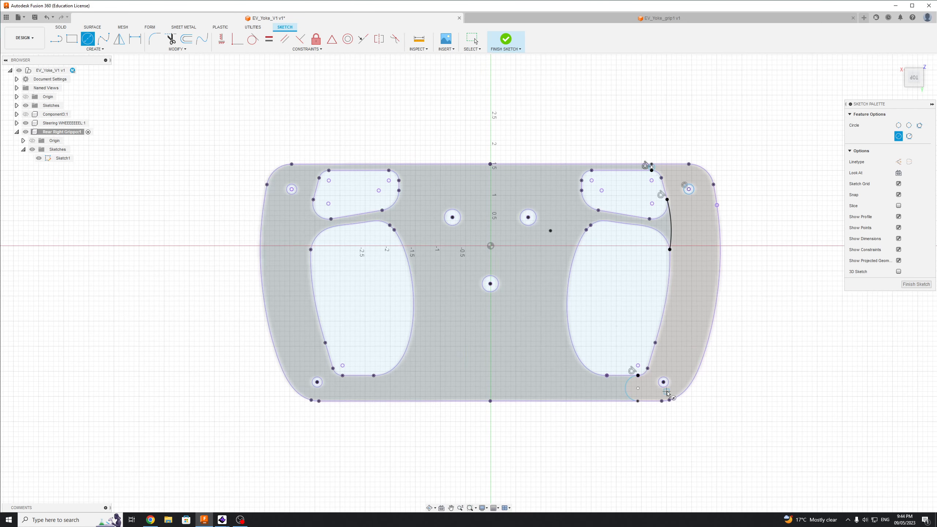
{"action": "scroll", "coordinate": [661, 374], "scroll_direction": "up", "scroll_amount": 5}
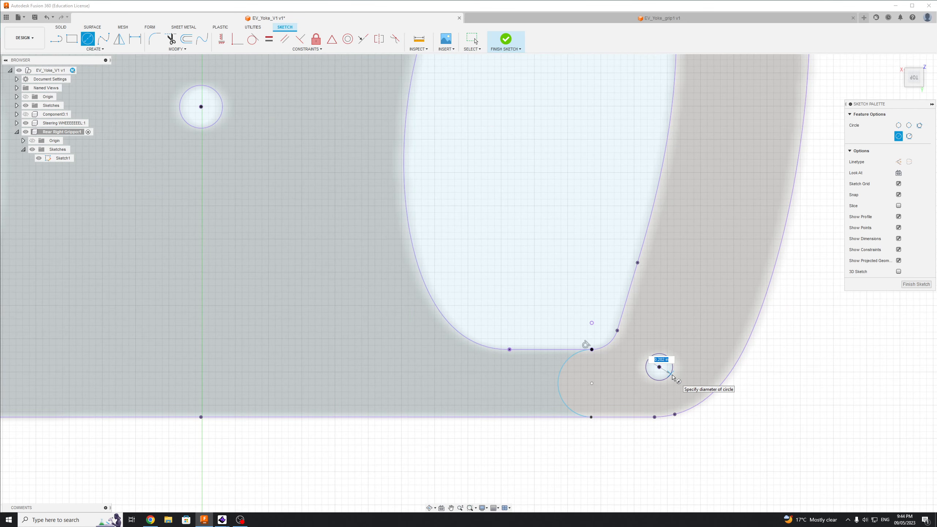
{"action": "key", "text": "Escape"}
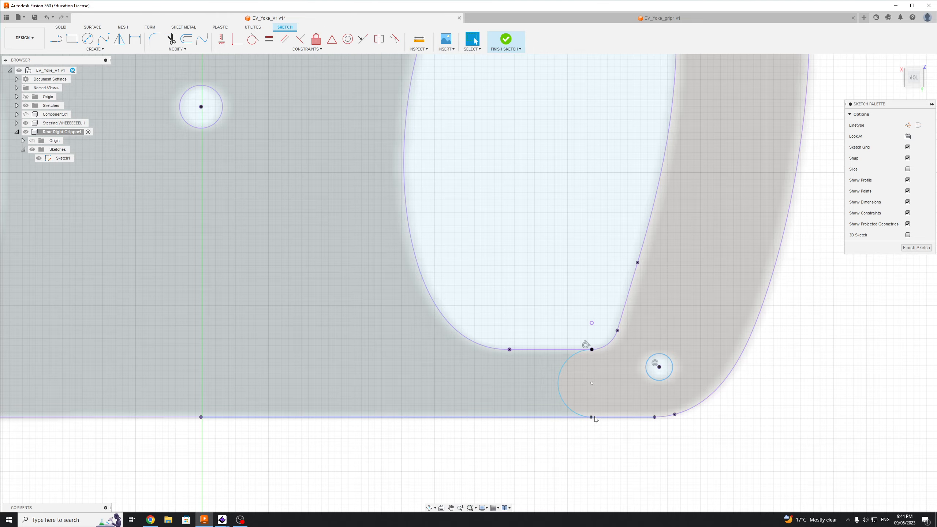
Inspect the arc bridging the web between the two right openings, selecting the arc and its centre point.
{"action": "scroll", "coordinate": [587, 424], "scroll_direction": "down", "scroll_amount": 2}
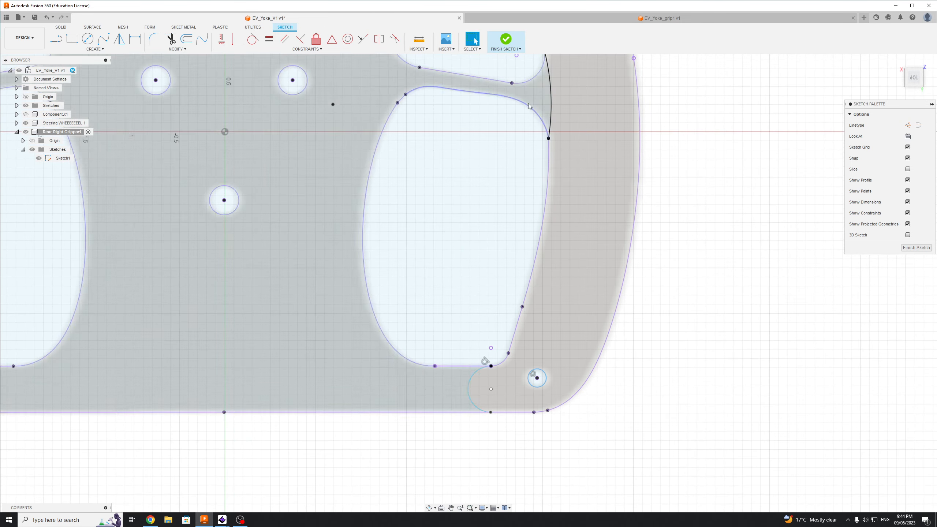
{"action": "scroll", "coordinate": [534, 107], "scroll_direction": "down", "scroll_amount": 3}
{"action": "left_click", "coordinate": [536, 108]}
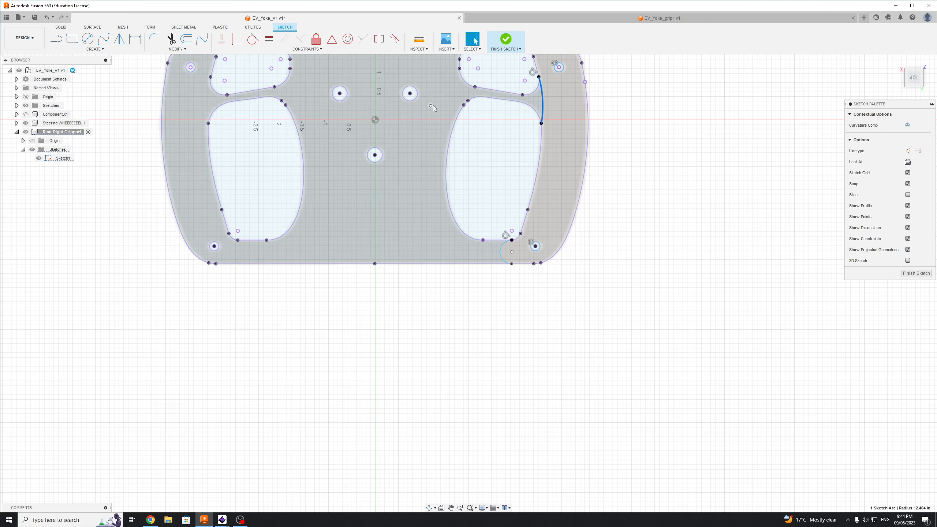
{"action": "key", "text": "Escape"}
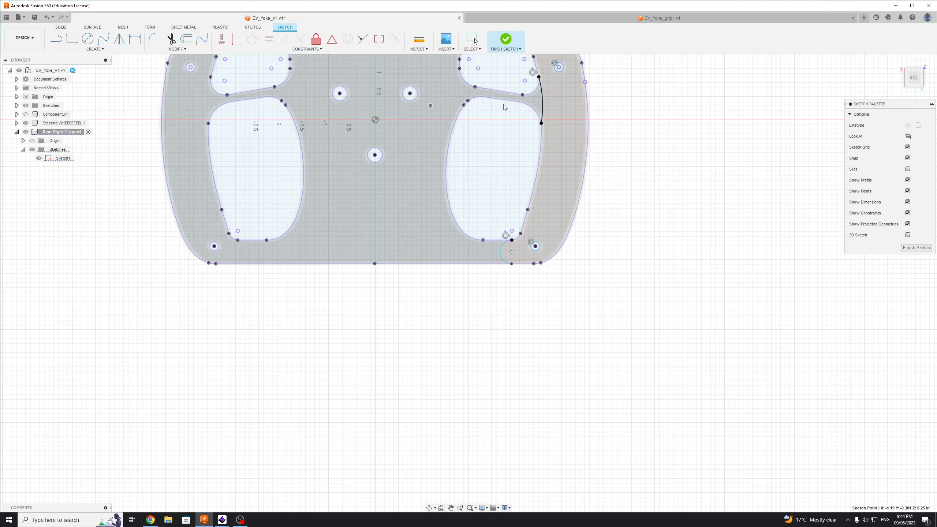
{"action": "left_click", "coordinate": [542, 107]}
{"action": "scroll", "coordinate": [677, 153], "scroll_direction": "down", "scroll_amount": 3}
{"action": "scroll", "coordinate": [605, 116], "scroll_direction": "up", "scroll_amount": 5}
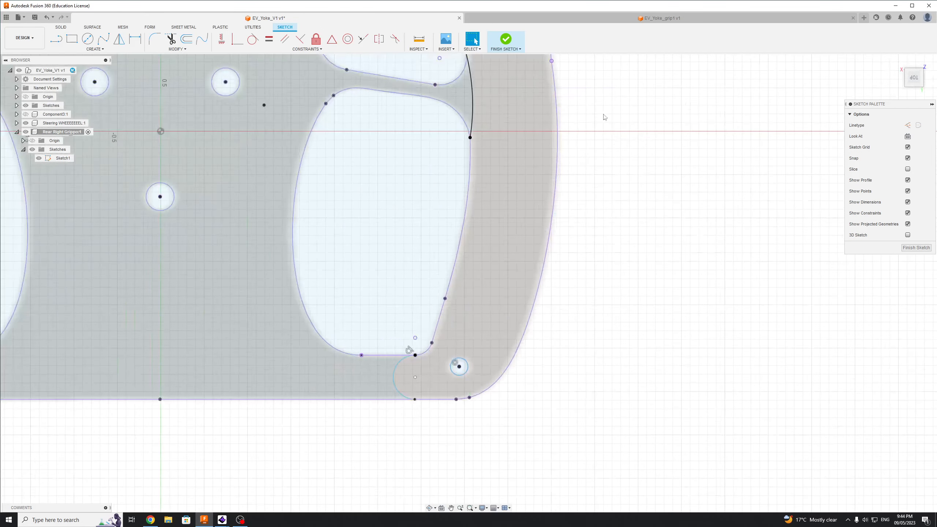
{"action": "scroll", "coordinate": [642, 266], "scroll_direction": "down", "scroll_amount": 3}
{"action": "scroll", "coordinate": [513, 243], "scroll_direction": "up", "scroll_amount": 5}
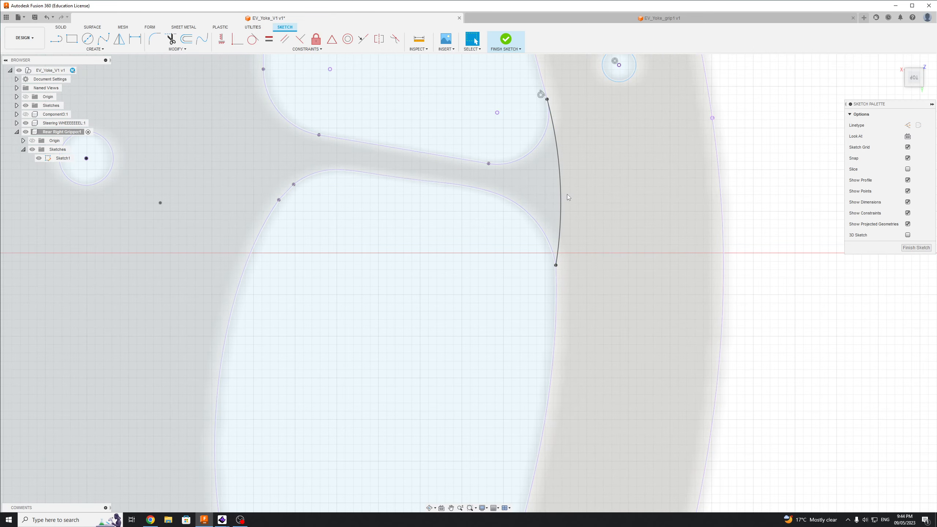
{"action": "scroll", "coordinate": [701, 218], "scroll_direction": "down", "scroll_amount": 5}
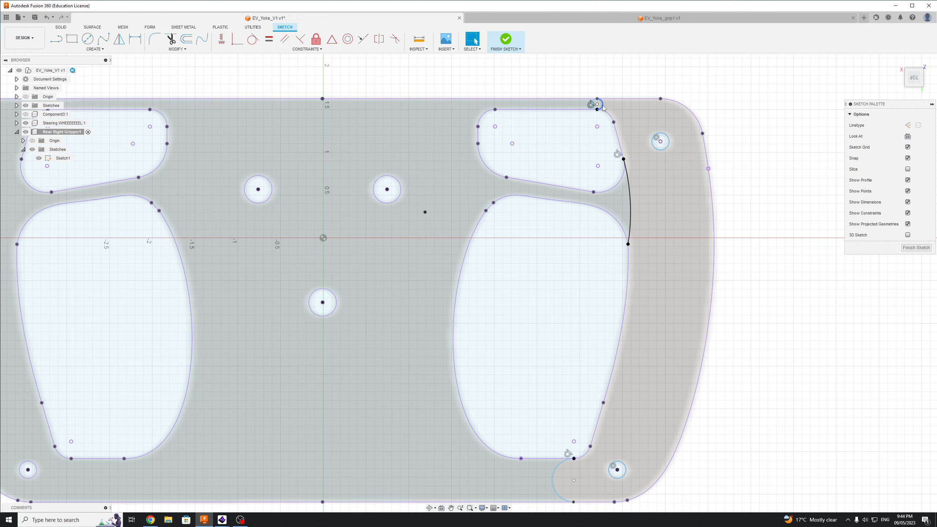
Inspect the small circle above the small right opening and the whole outline of the right grip profile.
{"action": "left_click", "coordinate": [602, 106]}
{"action": "key", "text": "Escape"}
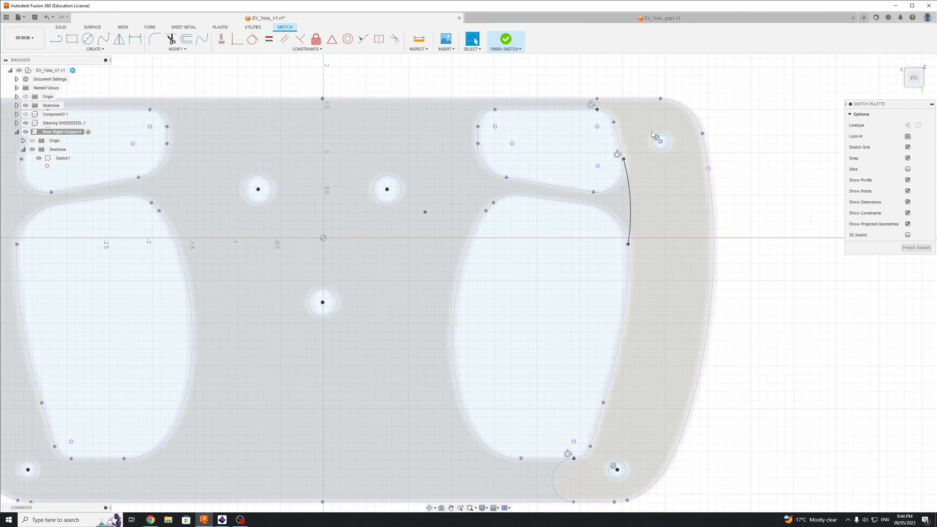
{"action": "scroll", "coordinate": [665, 174], "scroll_direction": "up", "scroll_amount": 4}
{"action": "scroll", "coordinate": [694, 356], "scroll_direction": "down", "scroll_amount": 6}
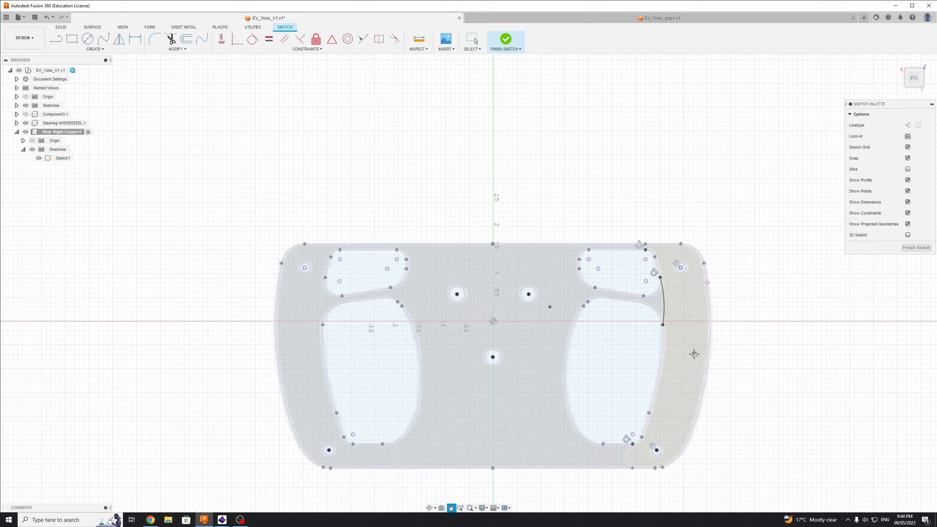
{"action": "scroll", "coordinate": [669, 313], "scroll_direction": "up", "scroll_amount": 2}
{"action": "scroll", "coordinate": [641, 353], "scroll_direction": "up", "scroll_amount": 2}
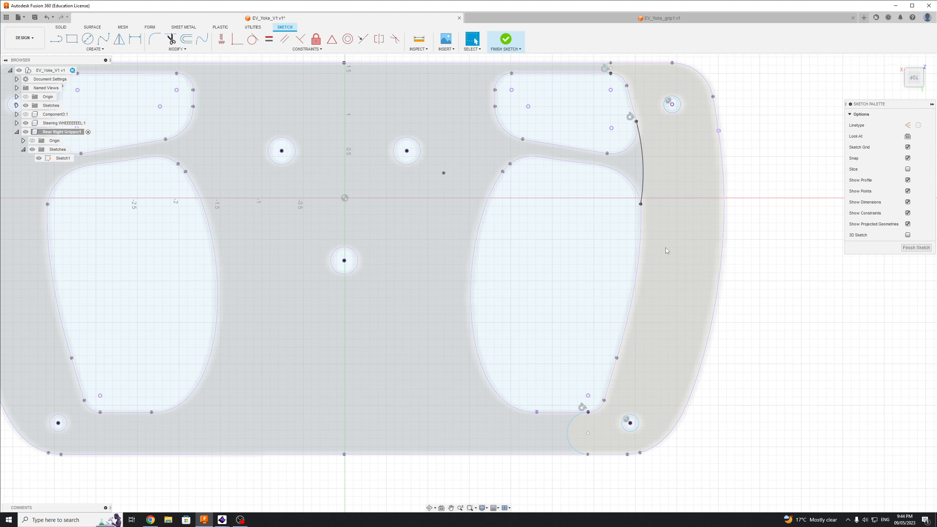
{"action": "mouse_move", "coordinate": [664, 247]}
{"action": "middle_mouse_down"}
{"action": "mouse_move", "coordinate": [569, 252]}
{"action": "mouse_move", "coordinate": [558, 209]}
{"action": "middle_mouse_up"}
{"action": "scroll", "coordinate": [526, 242], "scroll_direction": "down", "scroll_amount": 1}
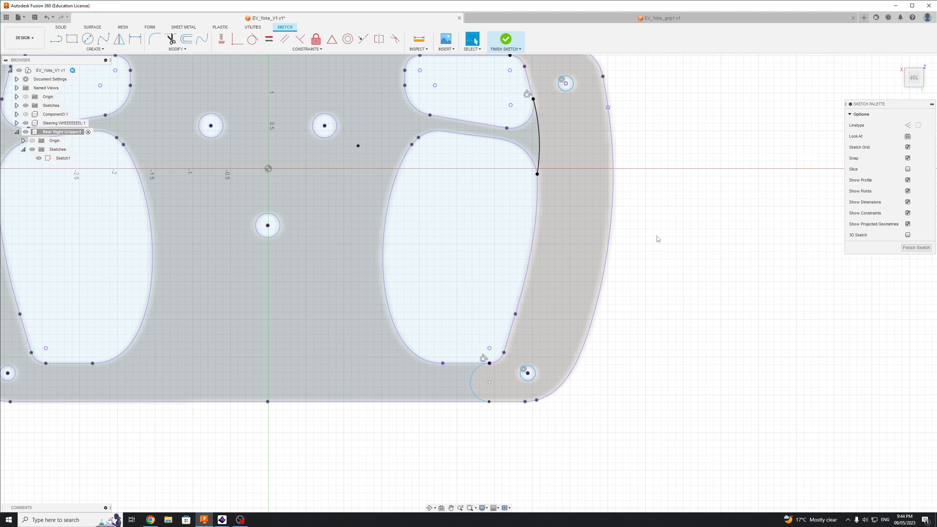
{"action": "scroll", "coordinate": [457, 208], "scroll_direction": "down", "scroll_amount": 2}
{"action": "middle_click_drag", "start_coordinate": [456, 207], "coordinate": [517, 263]}
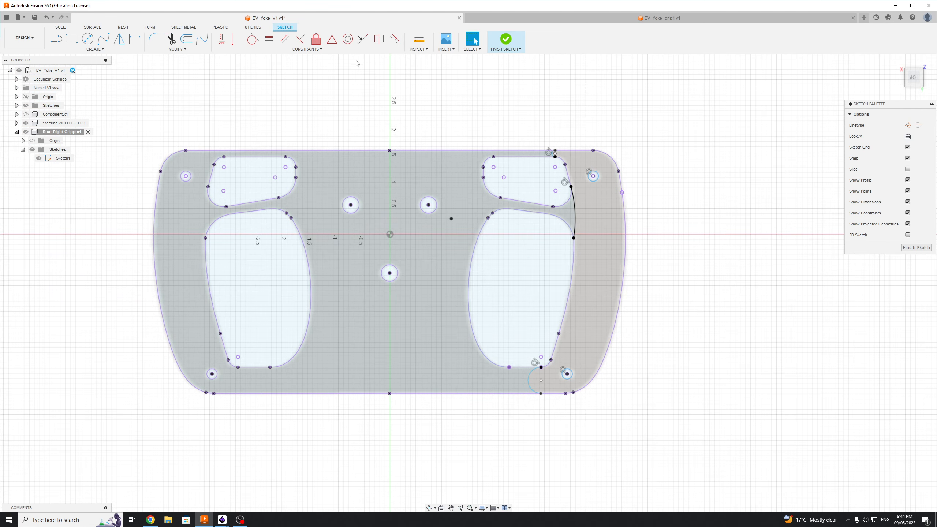
{"action": "key", "text": "l"}
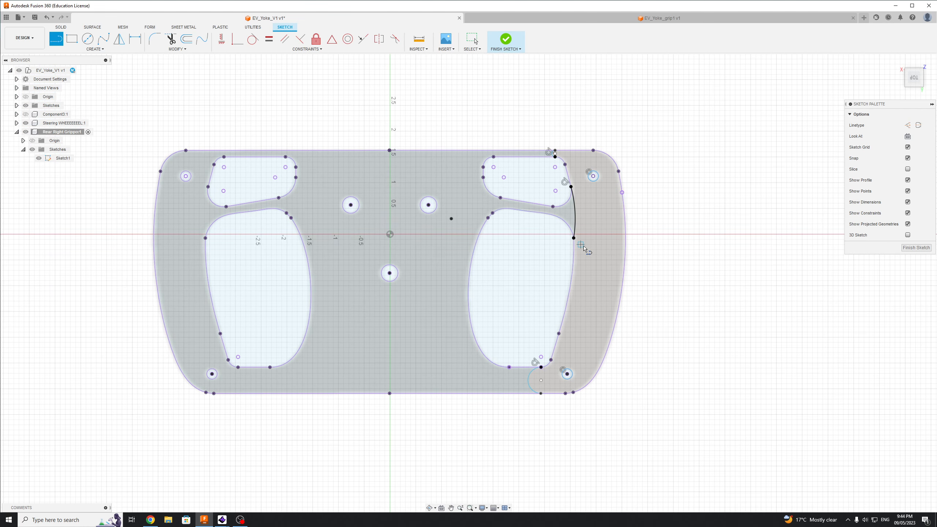
{"action": "left_click_drag", "start_coordinate": [574, 238], "coordinate": [663, 250]}
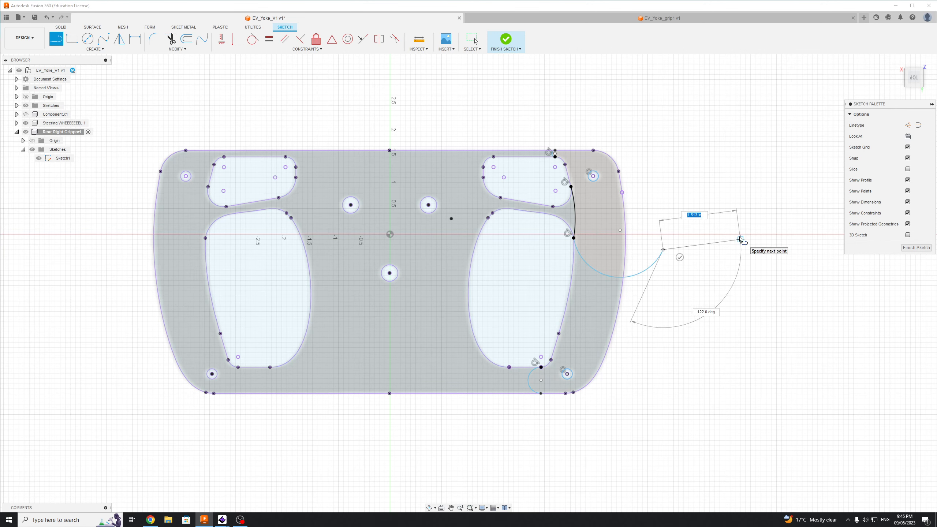
{"action": "key", "text": "Escape"}
{"action": "key", "text": "ctrl+z"}
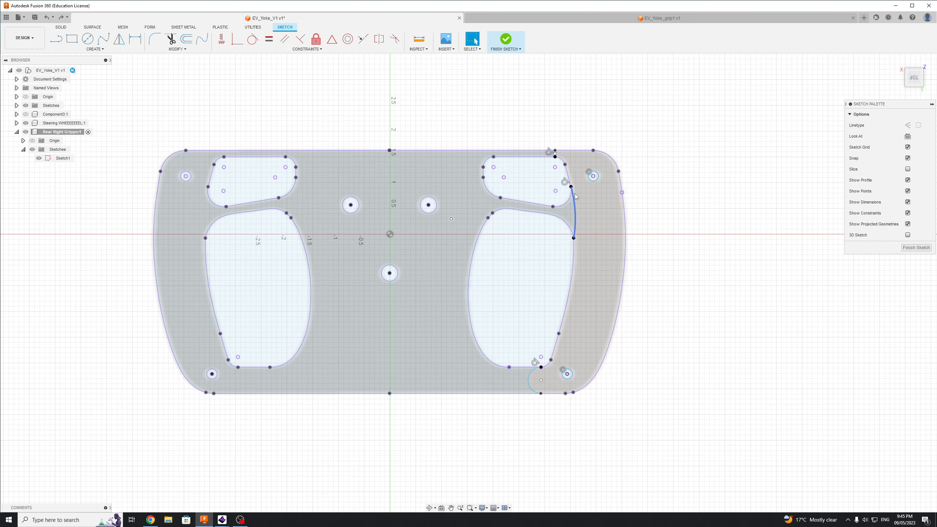
Try tracing the plate's top edge from the small closing arc's upper end to the outer corner arc's start, and check the resulting curve.
{"action": "scroll", "coordinate": [552, 157], "scroll_direction": "up", "scroll_amount": 6}
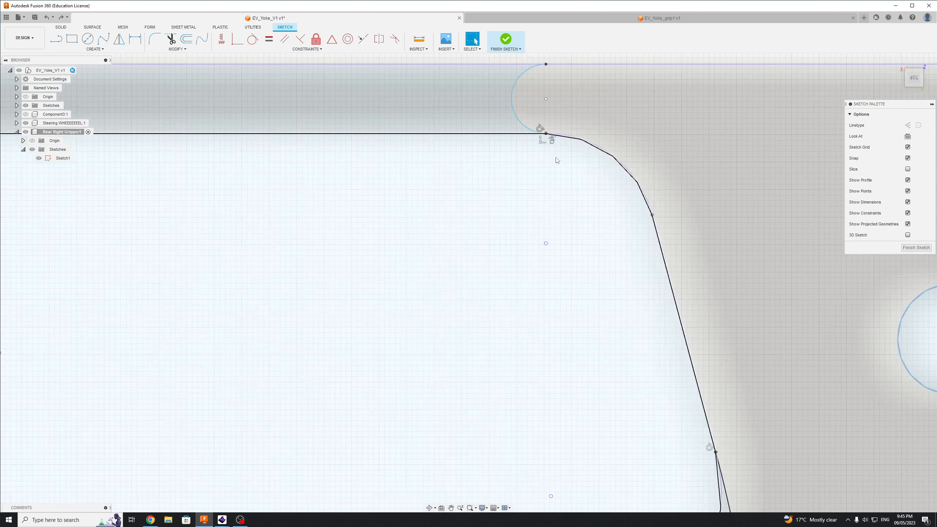
{"action": "scroll", "coordinate": [538, 126], "scroll_direction": "down", "scroll_amount": 6}
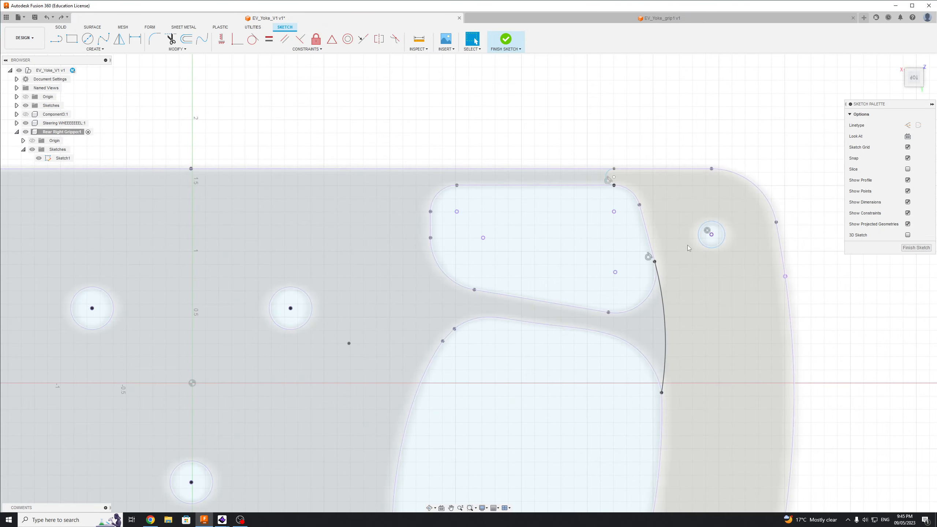
{"action": "scroll", "coordinate": [807, 306], "scroll_direction": "down", "scroll_amount": 3}
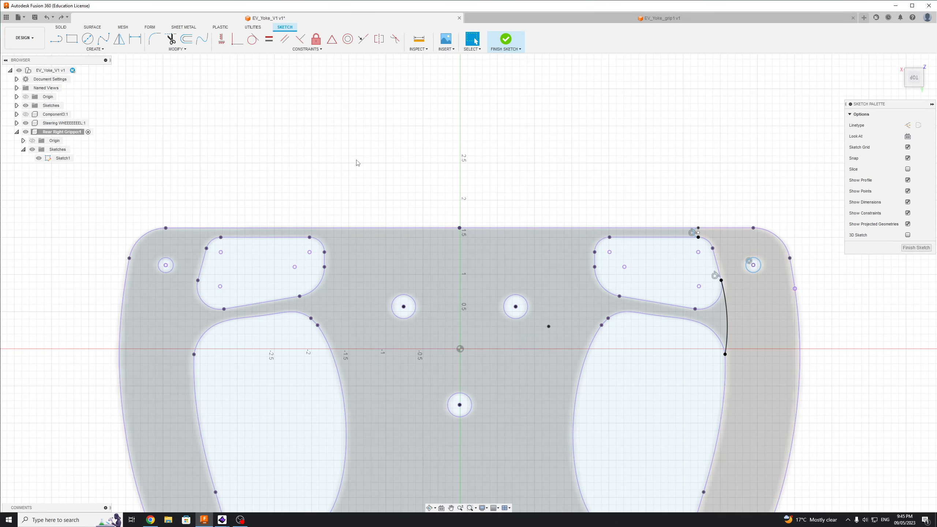
{"action": "left_click", "coordinate": [56, 38]}
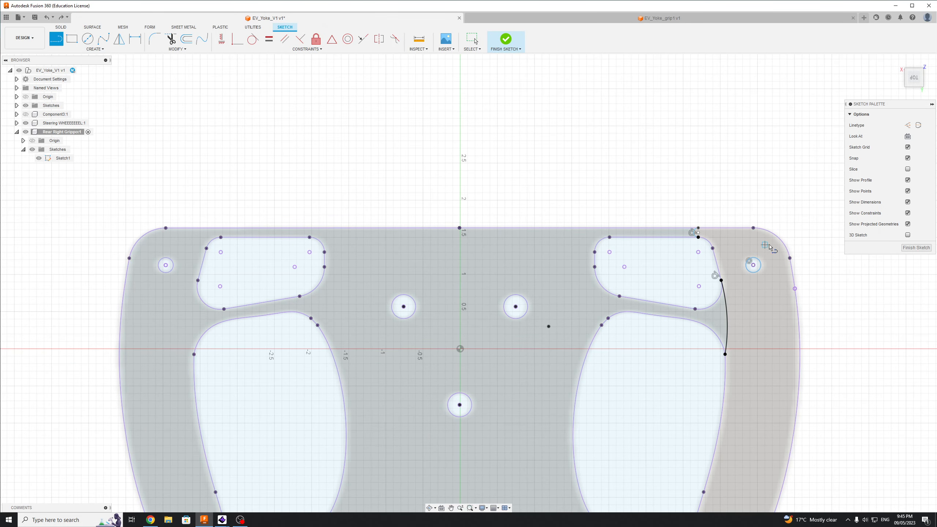
{"action": "left_click", "coordinate": [698, 227]}
{"action": "left_click", "coordinate": [752, 228]}
{"action": "scroll", "coordinate": [737, 230], "scroll_direction": "up", "scroll_amount": 2}
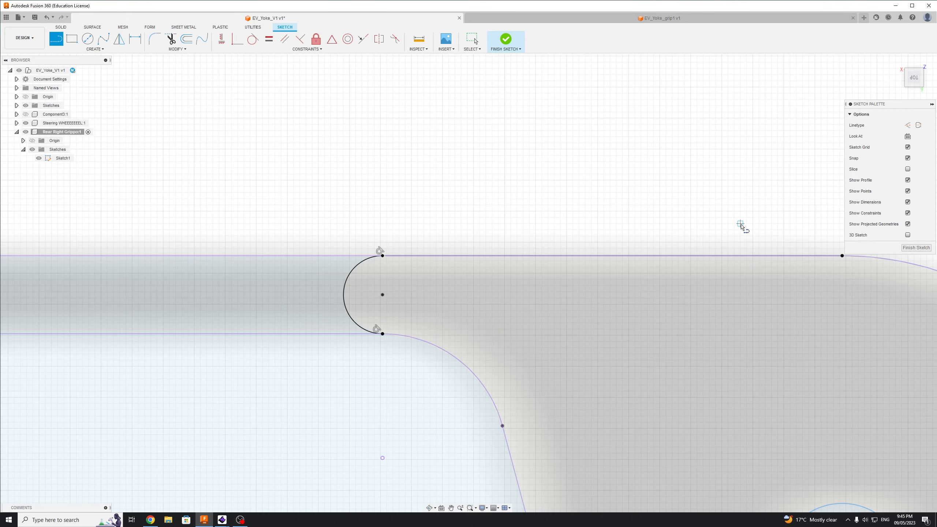
{"action": "key", "text": "Escape"}
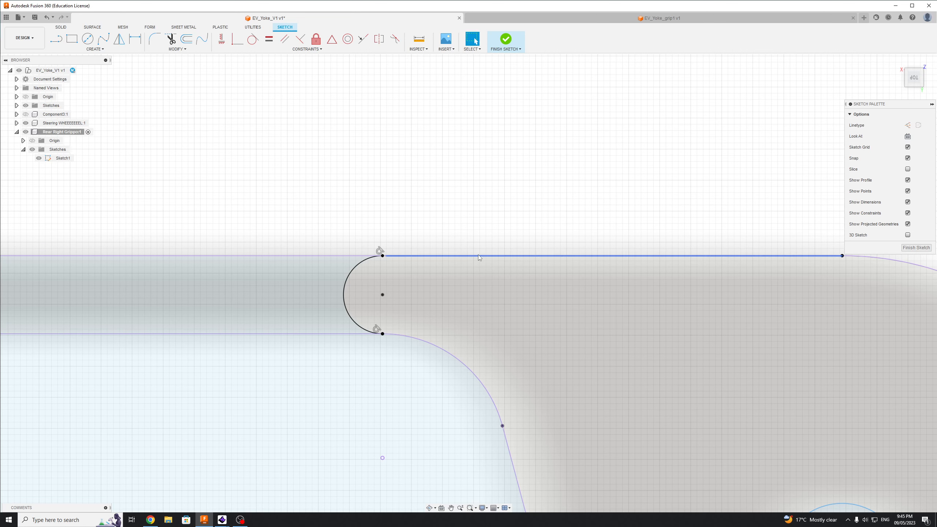
{"action": "left_click", "coordinate": [477, 258]}
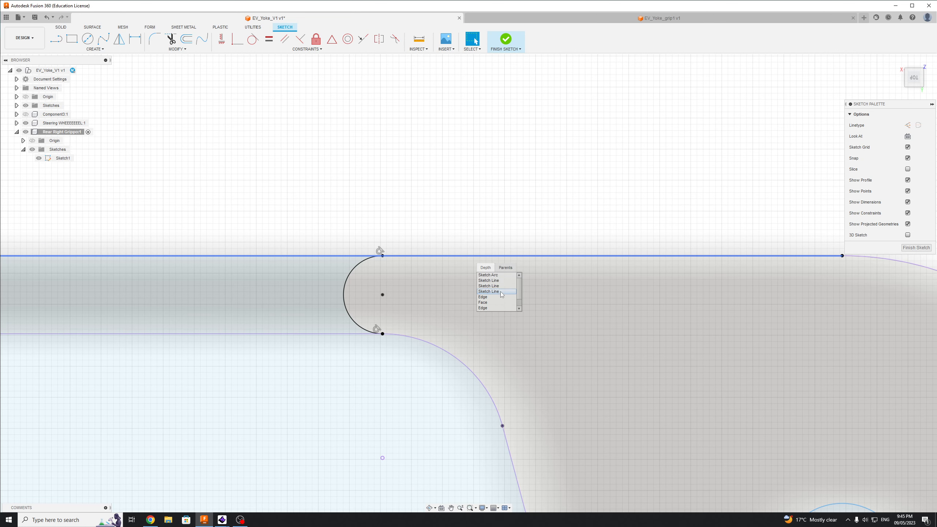
{"action": "left_click", "coordinate": [504, 277]}
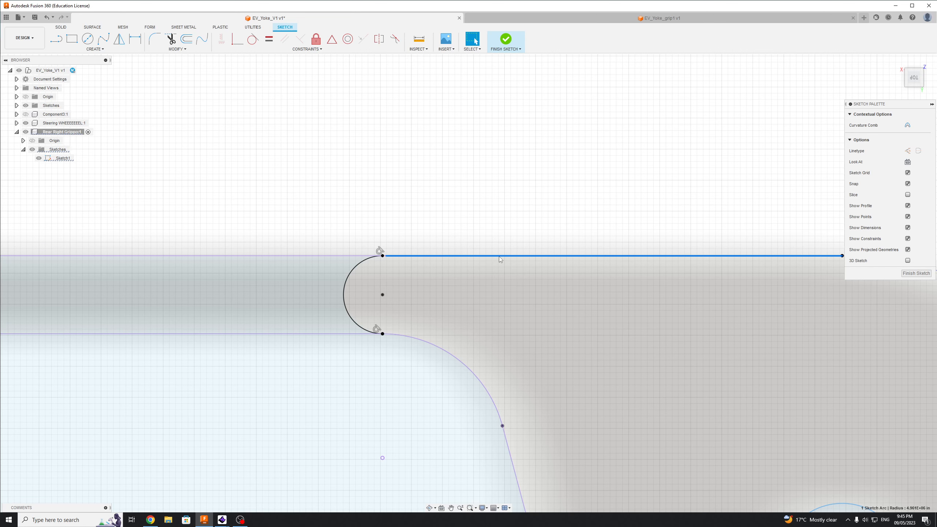
{"action": "key", "text": "Escape"}
Draw a line about 0.74 in long on the top edge from the closing arc's upper end to the outer corner arc's start.
{"action": "left_click", "coordinate": [58, 44]}
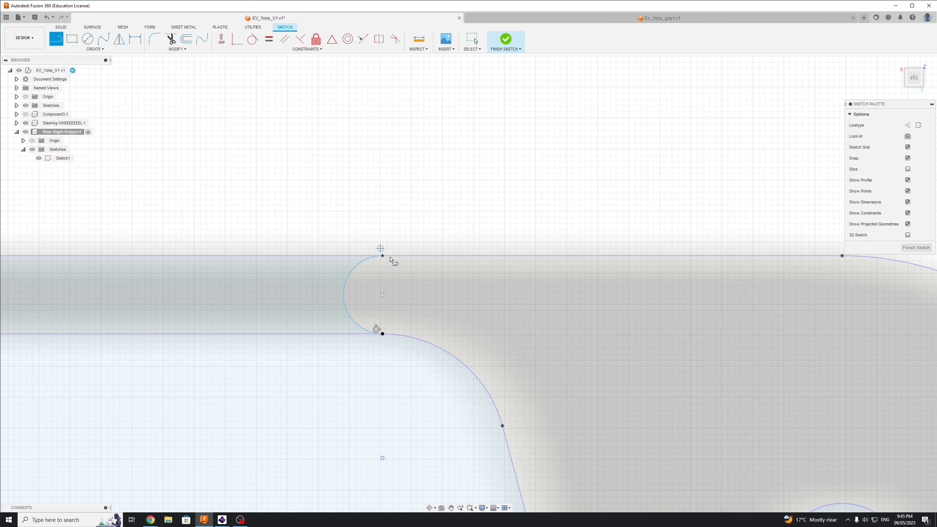
{"action": "left_click", "coordinate": [382, 255]}
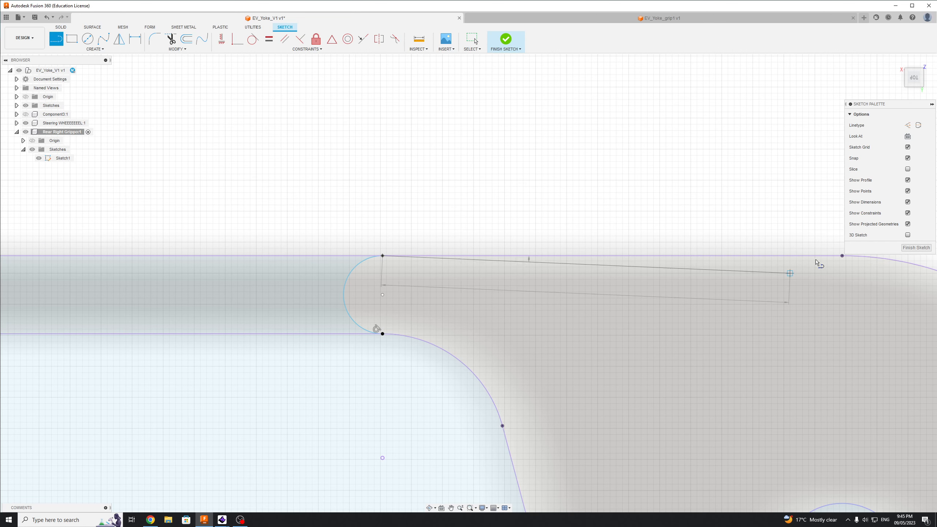
{"action": "left_click", "coordinate": [842, 256]}
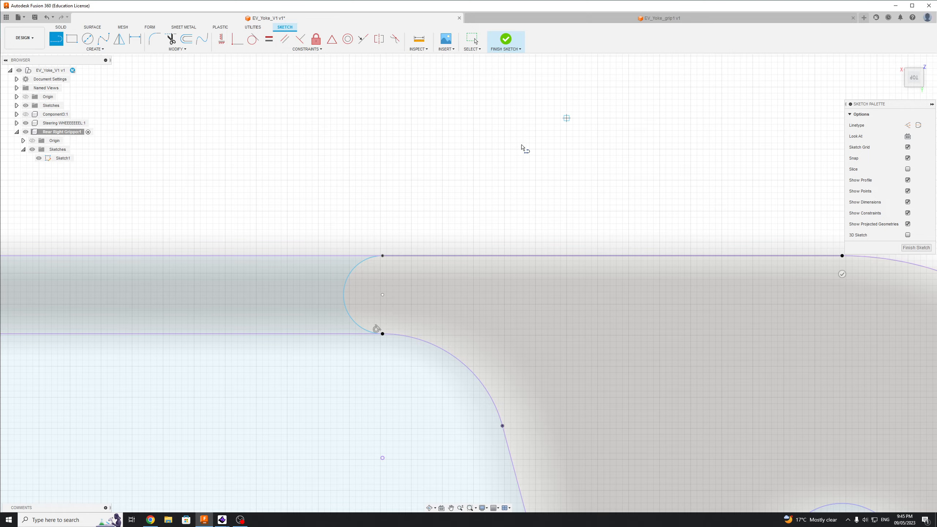
{"action": "scroll", "coordinate": [566, 337], "scroll_direction": "down", "scroll_amount": 5}
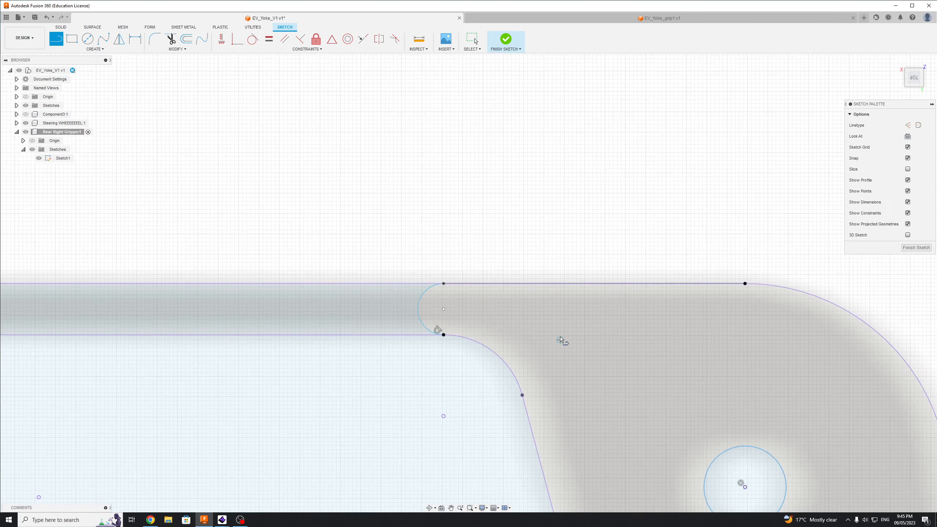
{"action": "scroll", "coordinate": [566, 338], "scroll_direction": "up", "scroll_amount": 2}
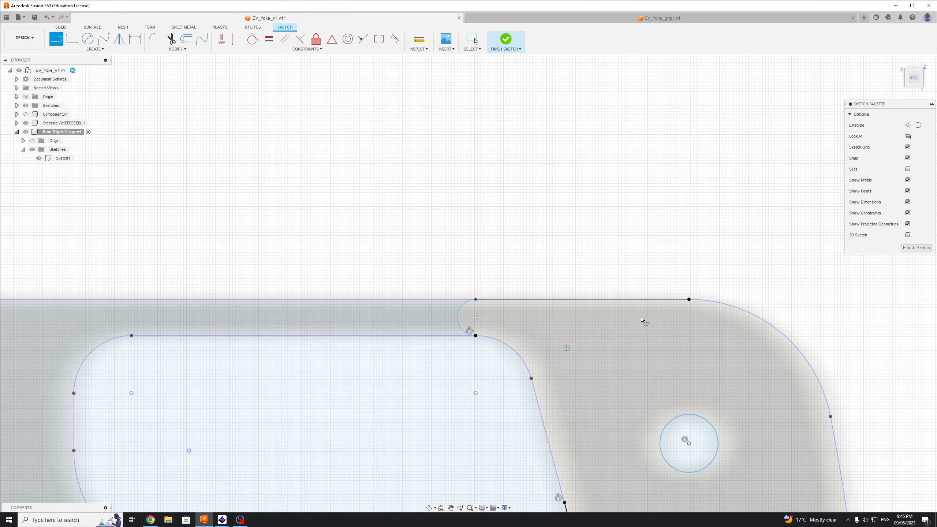
{"action": "middle_click_drag", "start_coordinate": [641, 320], "coordinate": [580, 205]}
{"action": "scroll", "coordinate": [613, 296], "scroll_direction": "up", "scroll_amount": 2}
{"action": "scroll", "coordinate": [613, 296], "scroll_direction": "down", "scroll_amount": 2}
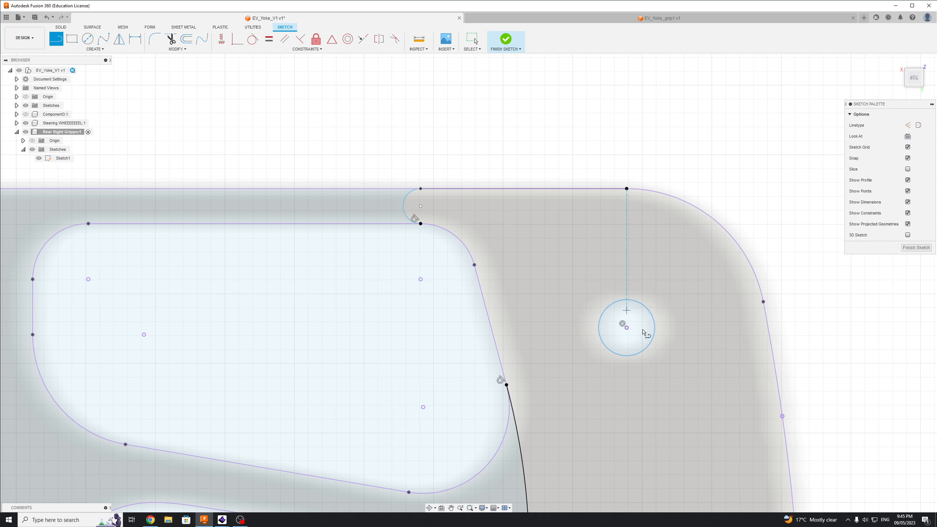
{"action": "left_click", "coordinate": [420, 189]}
{"action": "key", "text": "Escape"}
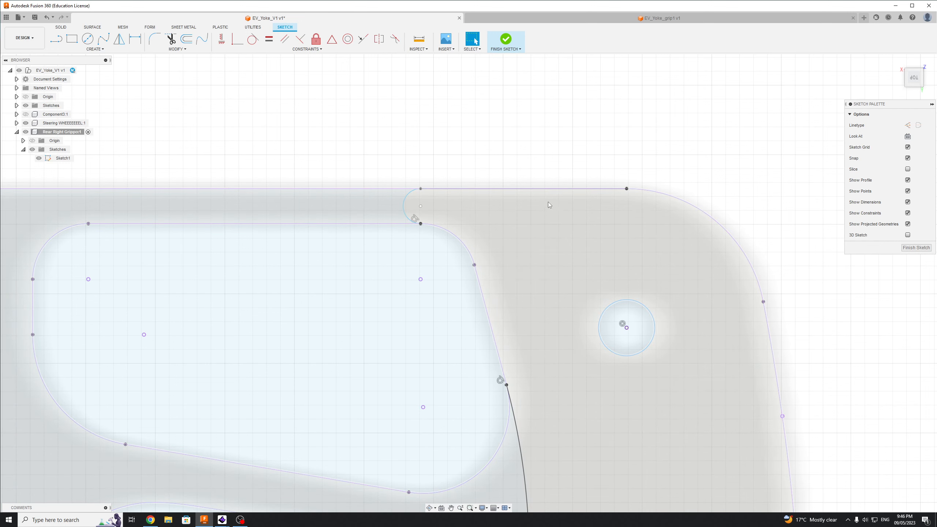
Delete the new line on the top edge, and check the projected top edge and corner arc by selecting each.
{"action": "left_click", "coordinate": [623, 191]}
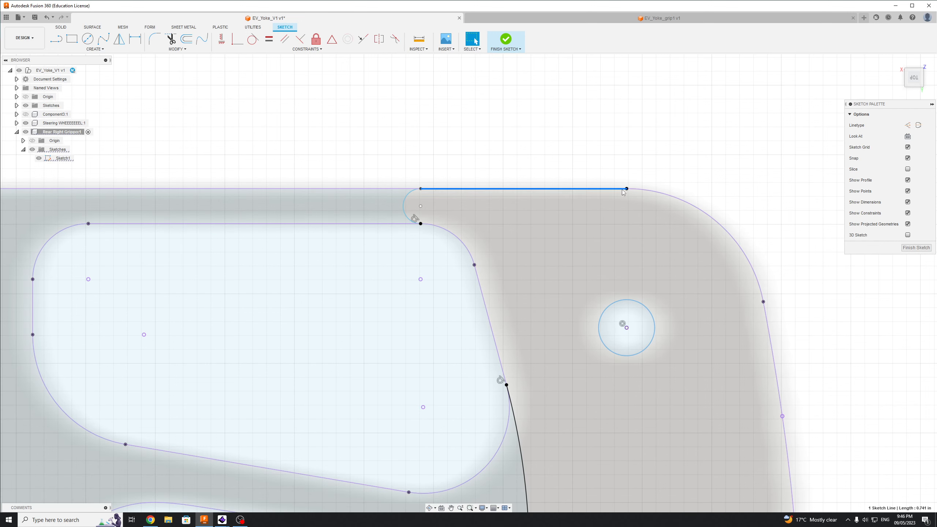
{"action": "key", "text": "Delete"}
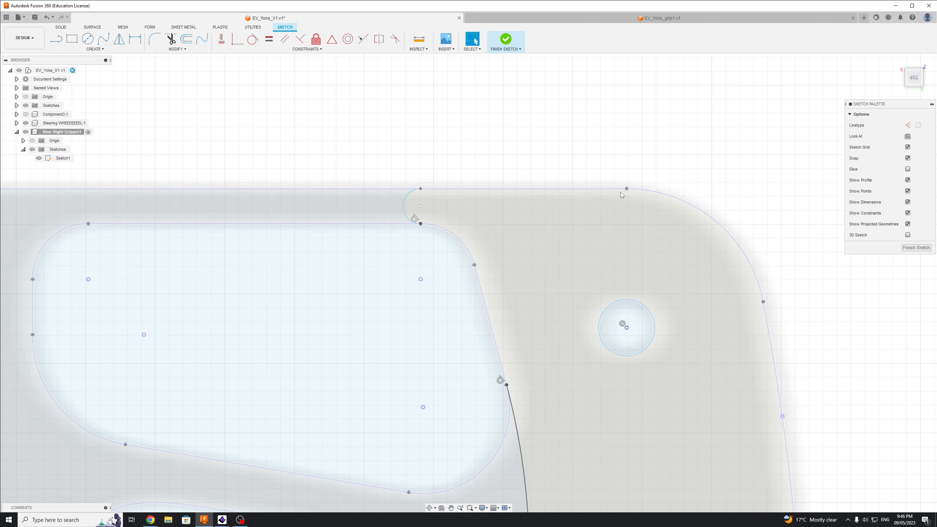
{"action": "left_click", "coordinate": [610, 191]}
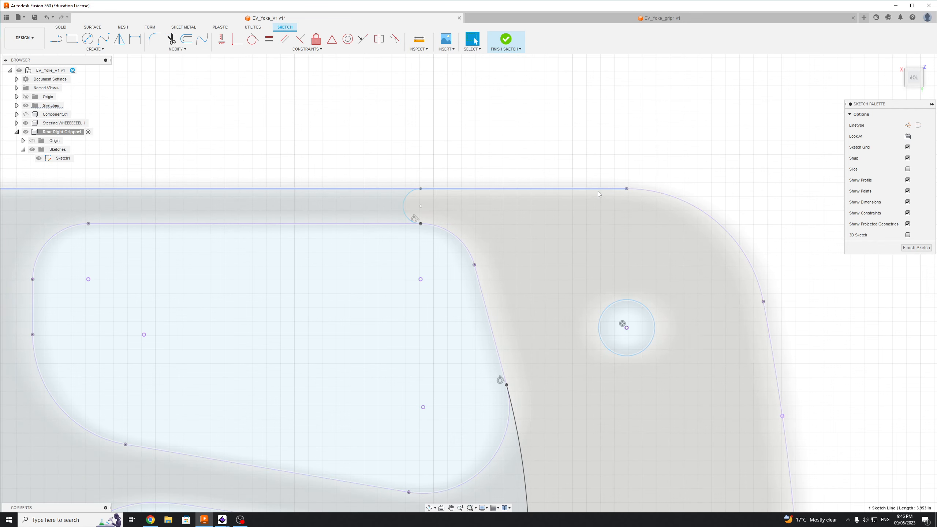
{"action": "left_click", "coordinate": [627, 174]}
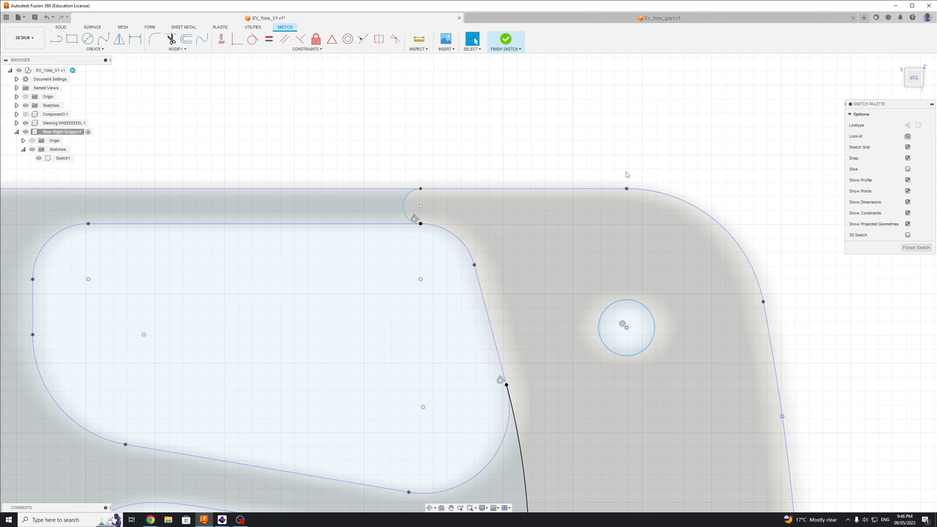
{"action": "left_click", "coordinate": [605, 190]}
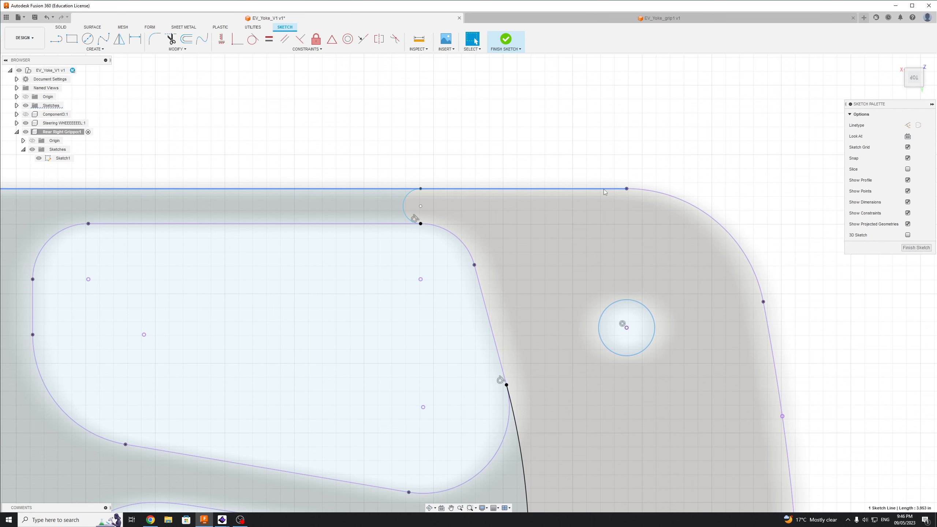
{"action": "left_click", "coordinate": [663, 156]}
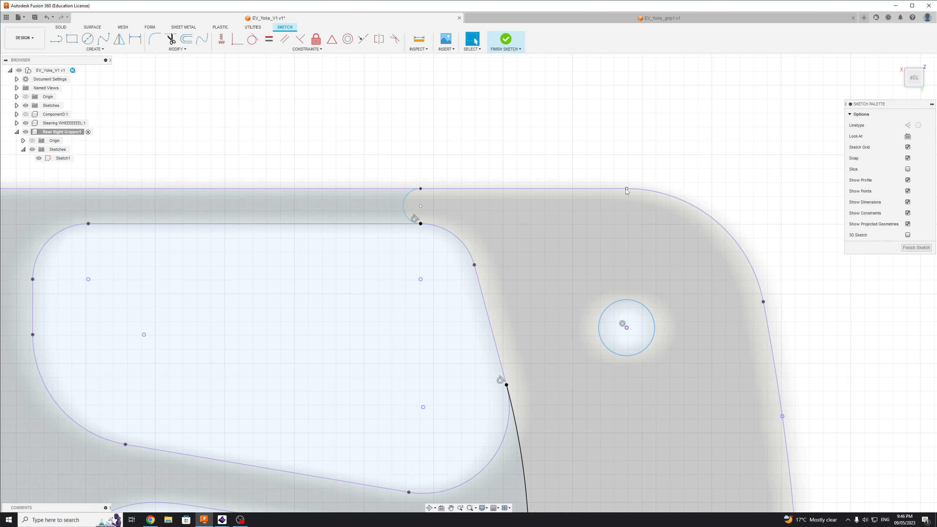
{"action": "left_click", "coordinate": [648, 192]}
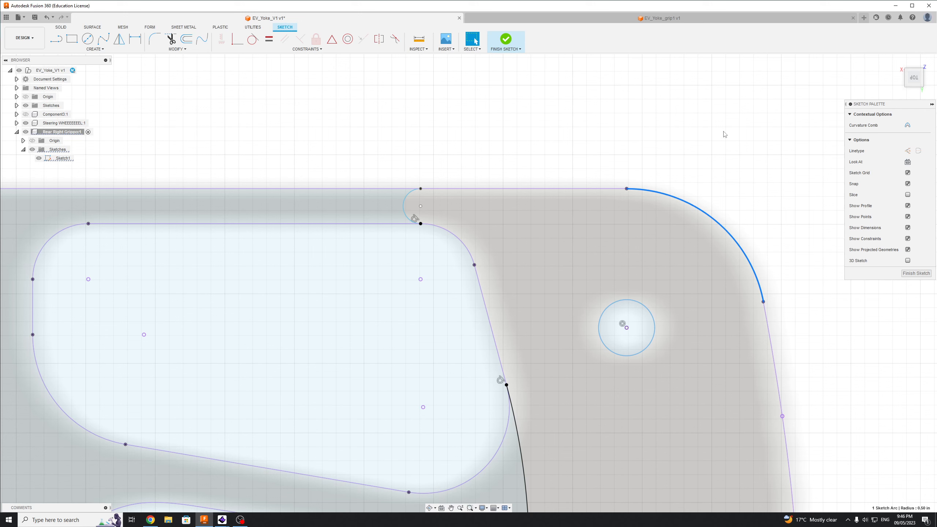
{"action": "left_click", "coordinate": [683, 106]}
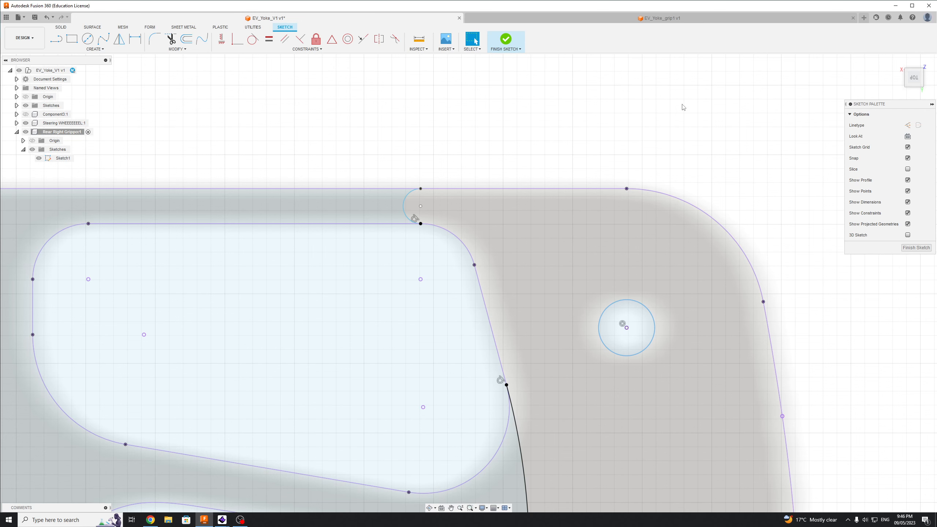
Trace the grip's top edge with a line from the closing arc's upper end, continuing with a tangent arc around the outer corner.
{"action": "left_click", "coordinate": [56, 39]}
{"action": "left_click", "coordinate": [420, 189]}
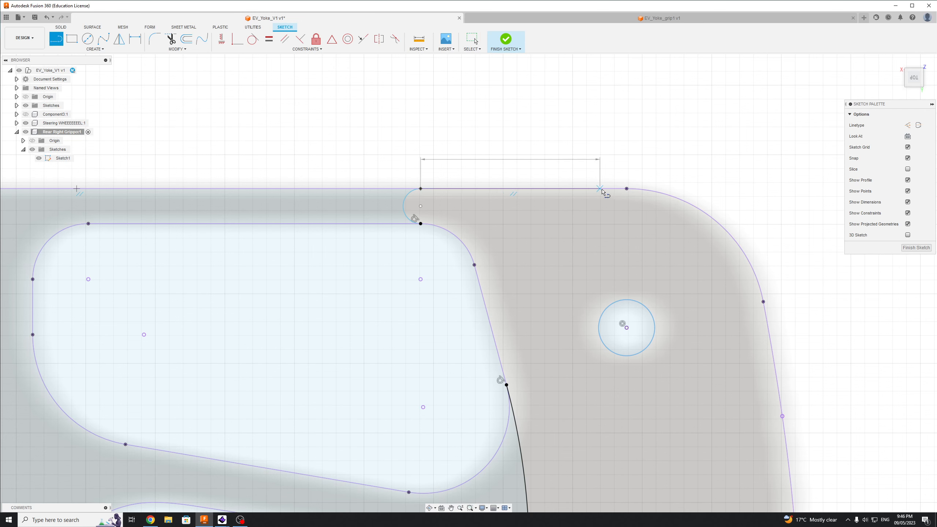
{"action": "left_click", "coordinate": [627, 189]}
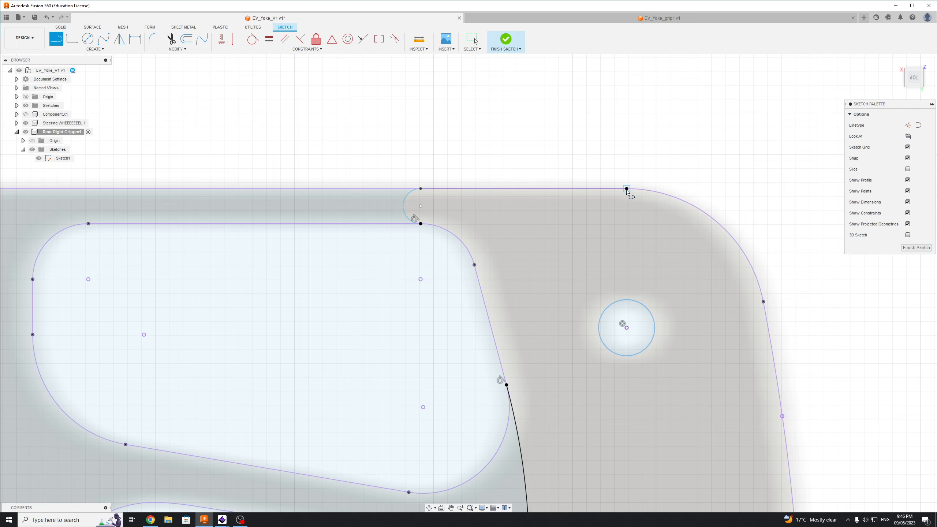
{"action": "left_click_drag", "start_coordinate": [633, 194], "coordinate": [743, 250]}
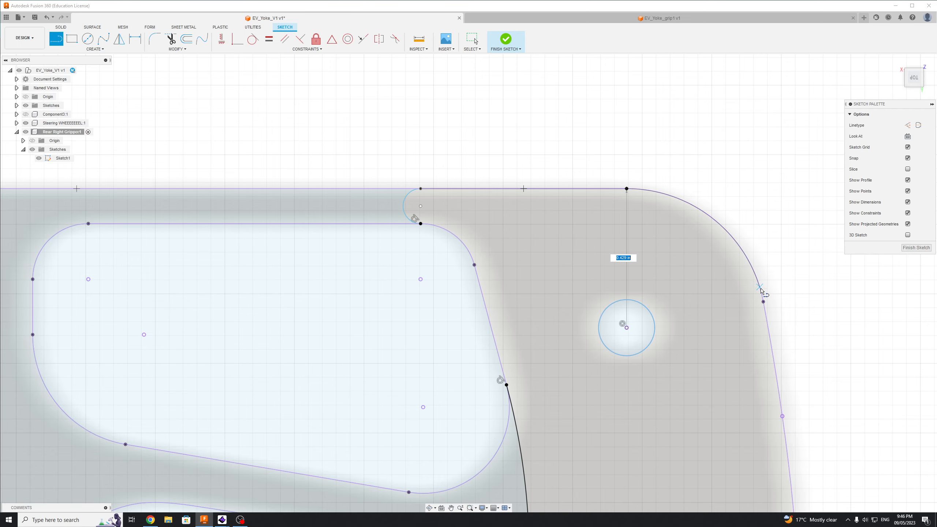
{"action": "left_click_drag", "start_coordinate": [764, 303], "coordinate": [764, 302]}
{"action": "scroll", "coordinate": [808, 360], "scroll_direction": "down", "scroll_amount": 5}
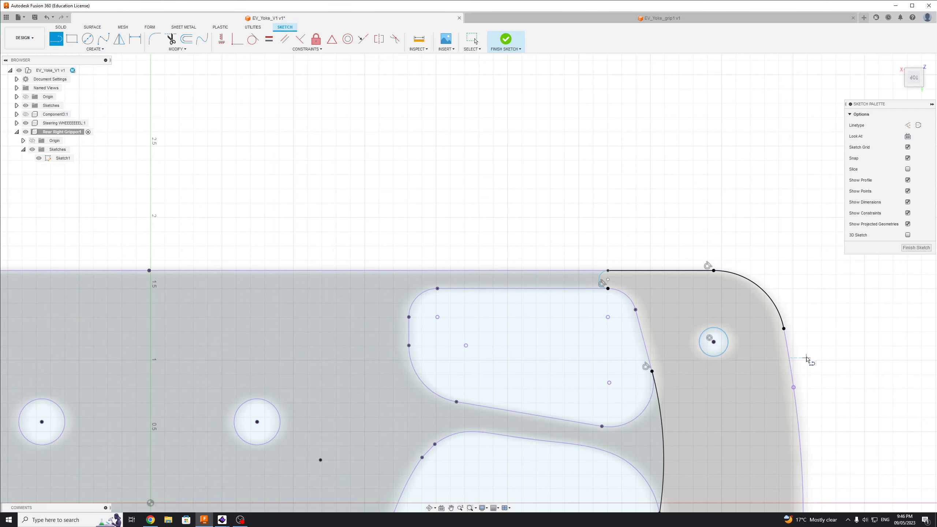
Draw a line from the traced corner arc's lower end down the plate's outer edge to the next projected point.
{"action": "middle_click_drag", "start_coordinate": [809, 360], "coordinate": [795, 244]}
{"action": "scroll", "coordinate": [773, 203], "scroll_direction": "up", "scroll_amount": 3}
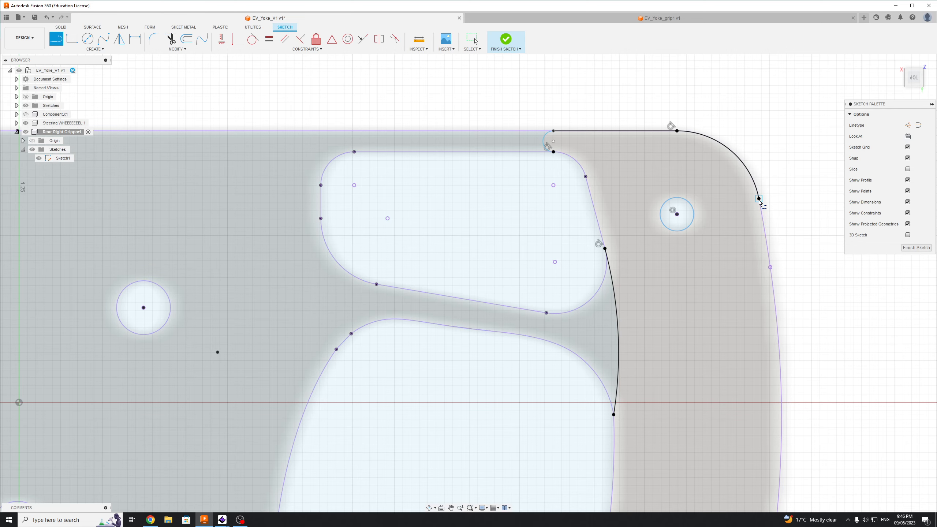
{"action": "left_click", "coordinate": [759, 199]}
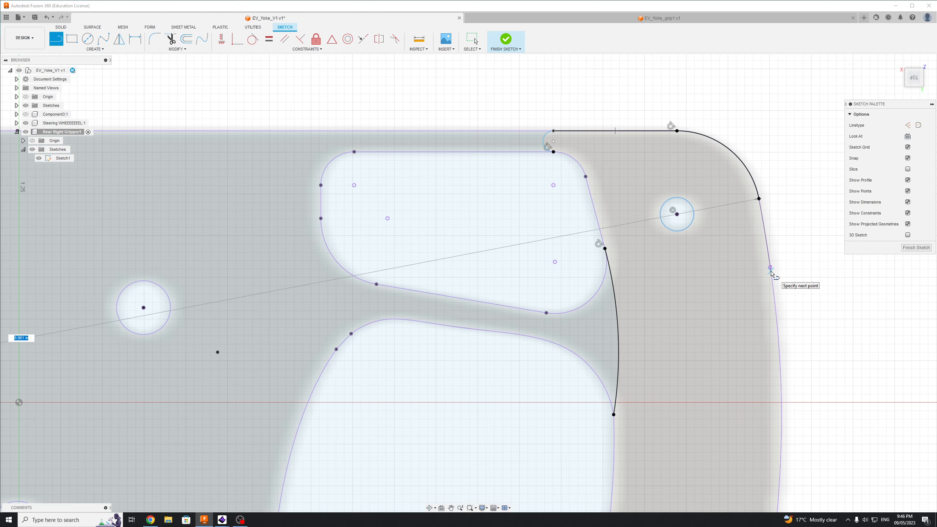
{"action": "left_click", "coordinate": [770, 268]}
{"action": "key", "text": "Escape"}
{"action": "scroll", "coordinate": [809, 297], "scroll_direction": "down", "scroll_amount": 4}
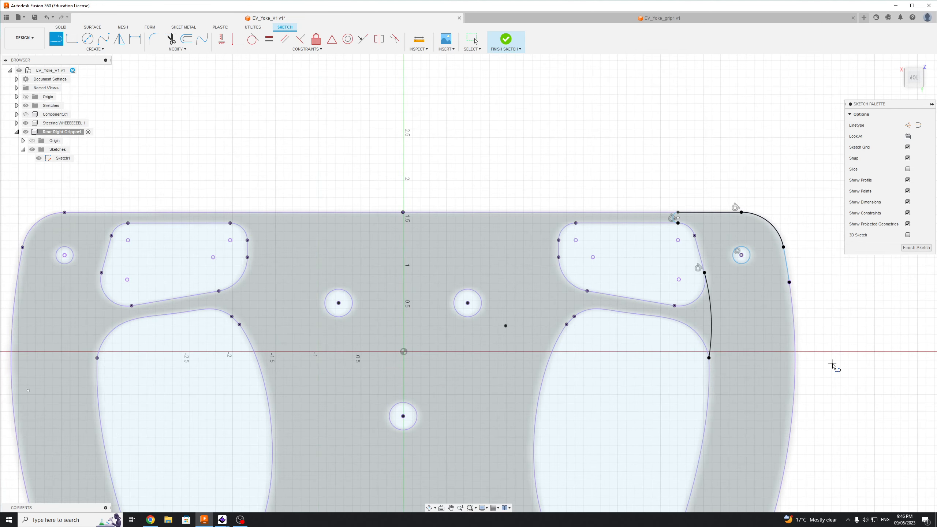
{"action": "scroll", "coordinate": [833, 365], "scroll_direction": "down", "scroll_amount": 3}
{"action": "scroll", "coordinate": [808, 336], "scroll_direction": "up", "scroll_amount": 4}
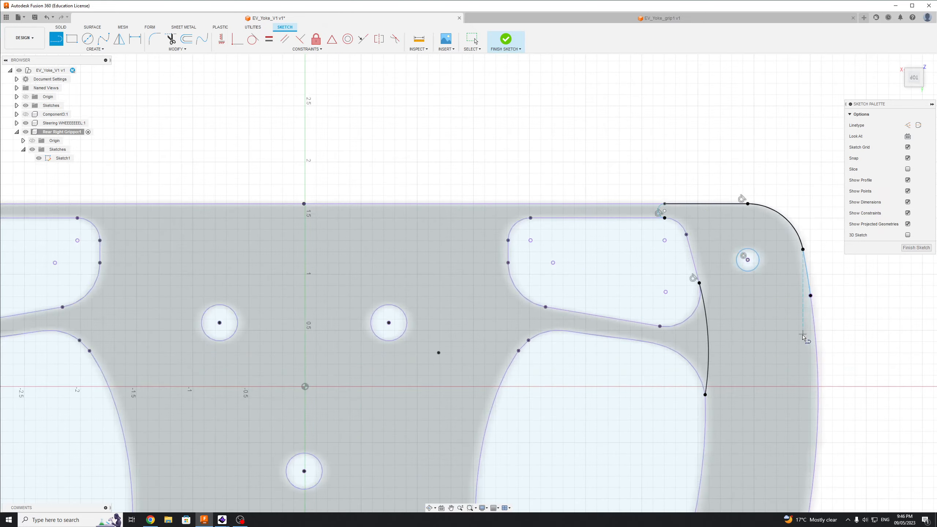
{"action": "scroll", "coordinate": [835, 352], "scroll_direction": "down", "scroll_amount": 3}
{"action": "mouse_move", "coordinate": [828, 338]}
{"action": "middle_mouse_down"}
{"action": "mouse_move", "coordinate": [795, 261]}
{"action": "mouse_move", "coordinate": [745, 199]}
{"action": "middle_mouse_up"}
{"action": "scroll", "coordinate": [731, 177], "scroll_direction": "up", "scroll_amount": 3}
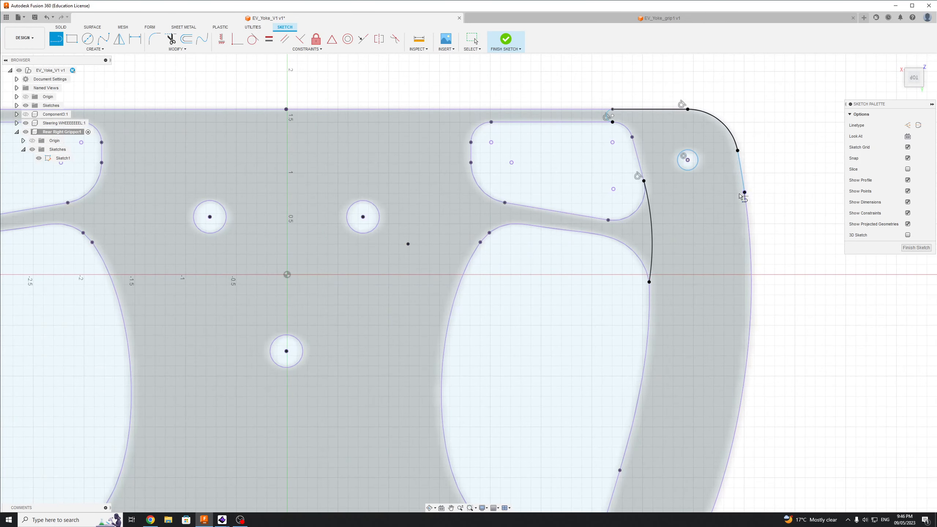
Trace the plate's outer edge with a tangent arc from the outer line's lower end to a point partway down the side.
{"action": "left_click", "coordinate": [745, 192]}
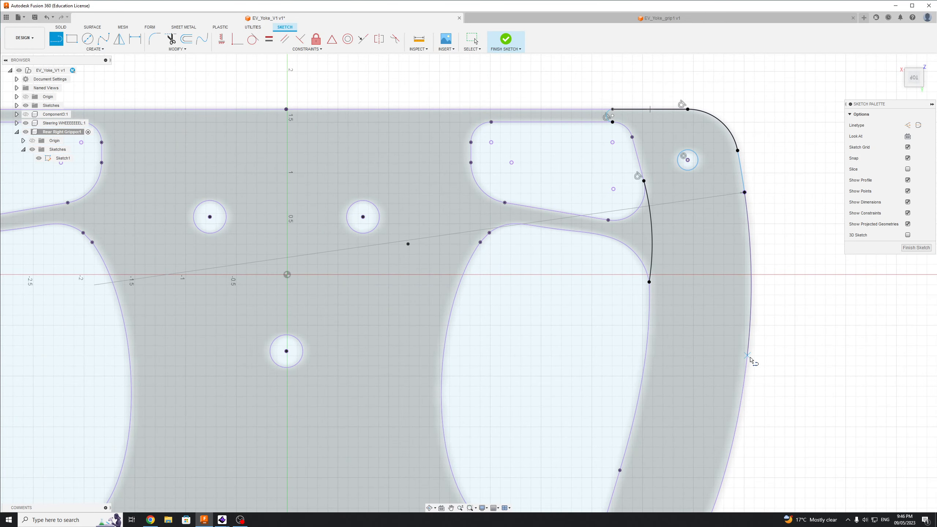
{"action": "left_click", "coordinate": [740, 403]}
{"action": "scroll", "coordinate": [796, 376], "scroll_direction": "down", "scroll_amount": 4}
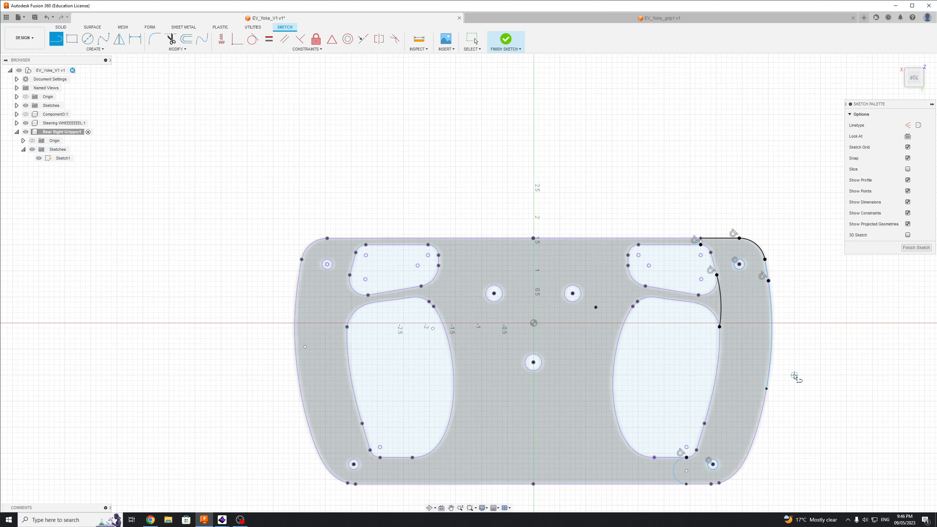
Add a second tangent arc along the outer edge, from the first arc's lower end toward the lower corner.
{"action": "scroll", "coordinate": [793, 448], "scroll_direction": "up", "scroll_amount": 4}
{"action": "scroll", "coordinate": [788, 447], "scroll_direction": "down", "scroll_amount": 2}
{"action": "middle_click_drag", "start_coordinate": [787, 436], "coordinate": [783, 339]}
{"action": "key", "text": "l"}
{"action": "scroll", "coordinate": [762, 297], "scroll_direction": "up", "scroll_amount": 3}
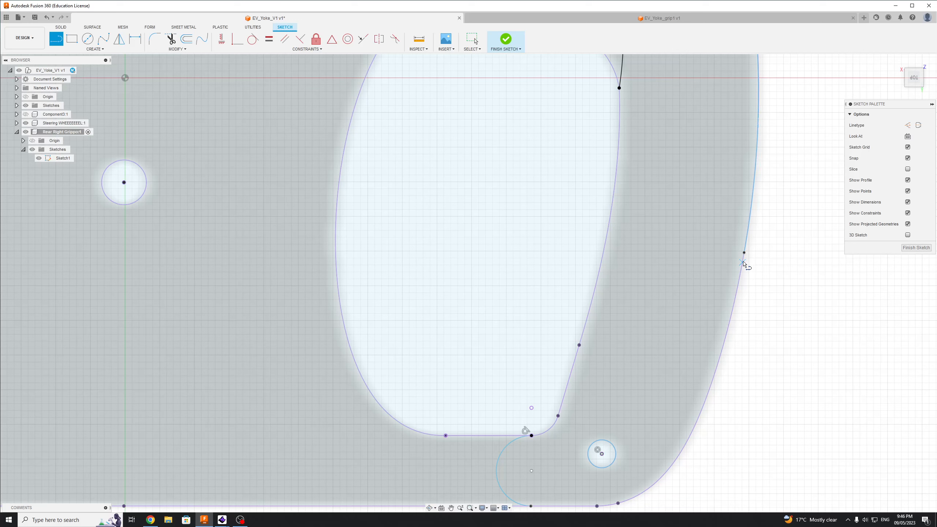
{"action": "left_click", "coordinate": [744, 253]}
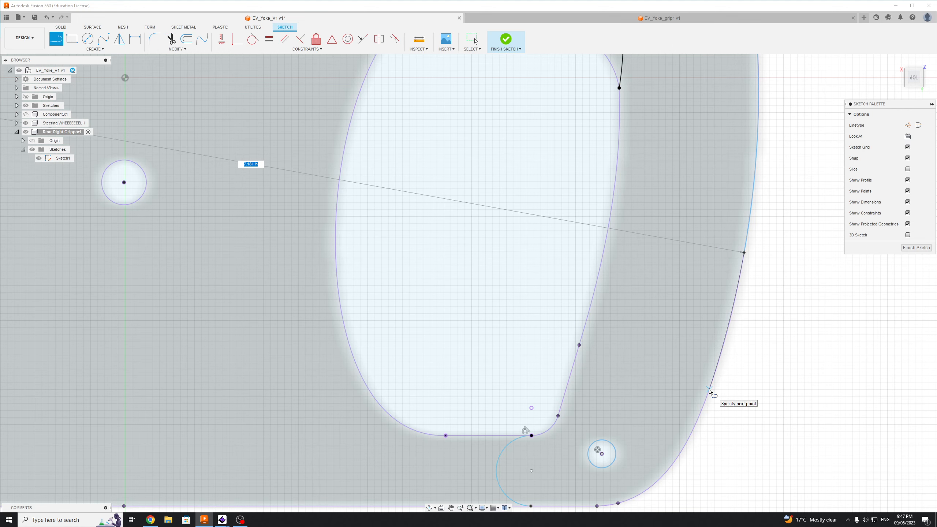
{"action": "key", "text": "Escape"}
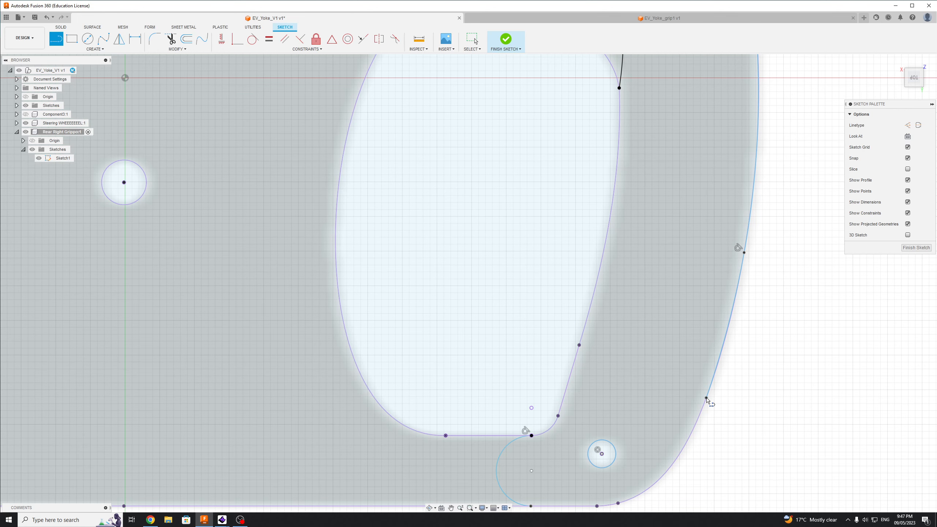
Continue the trace around the plate's lower outer corner with tangent arcs and along the bottom edge to the lower closing arc.
{"action": "scroll", "coordinate": [724, 398], "scroll_direction": "down", "scroll_amount": 1}
{"action": "left_click_drag", "start_coordinate": [710, 396], "coordinate": [688, 441]}
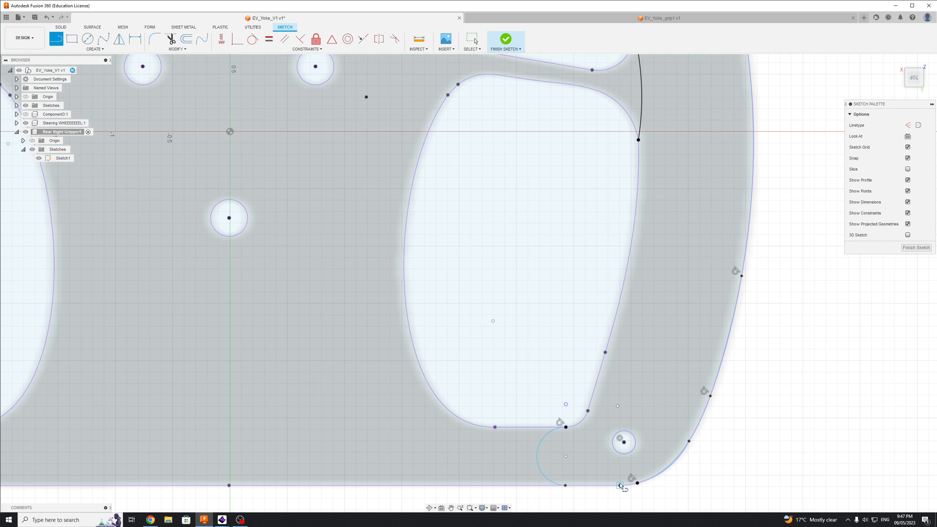
{"action": "left_click_drag", "start_coordinate": [632, 481], "coordinate": [637, 482]}
{"action": "left_click_drag", "start_coordinate": [567, 487], "coordinate": [566, 486]}
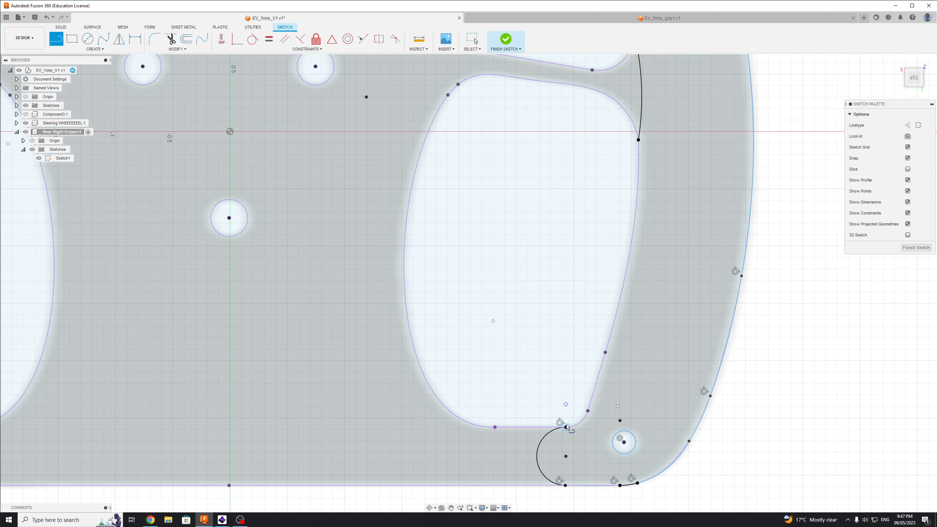
Try to trace the large cutout's lower corner with an arc from the closing arc's upper end, and undo it.
{"action": "left_click_drag", "start_coordinate": [567, 427], "coordinate": [592, 410]}
{"action": "key", "text": "Escape"}
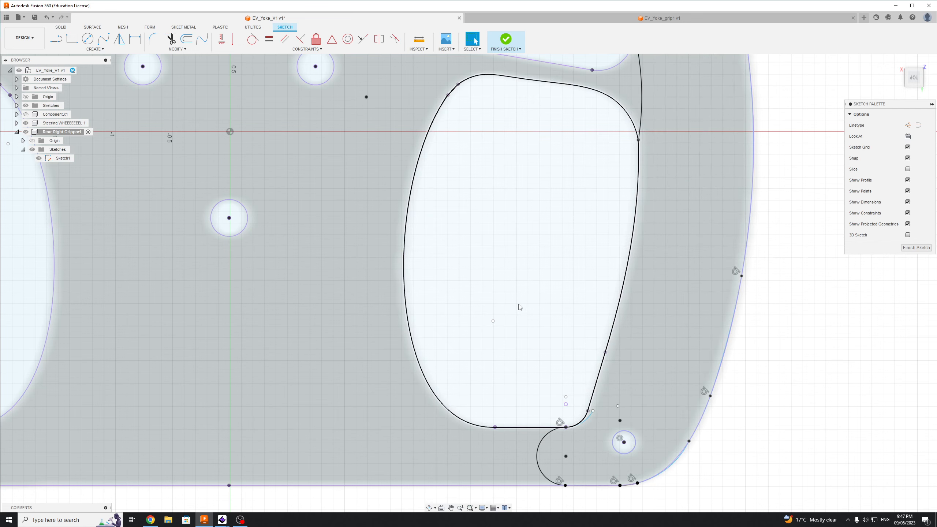
{"action": "left_click", "coordinate": [591, 421]}
{"action": "key", "text": "ctrl+z"}
Trace the large cutout's lower corner from the closing arc's upper end, continuing with a line up its straight inner edge.
{"action": "left_click", "coordinate": [56, 39]}
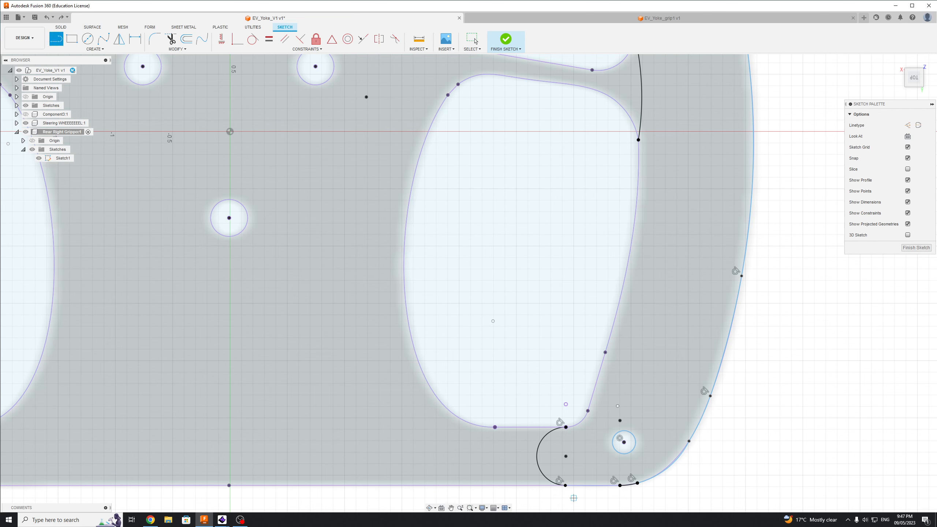
{"action": "left_click", "coordinate": [570, 427]}
{"action": "left_click", "coordinate": [588, 411]}
{"action": "left_click", "coordinate": [606, 353]}
{"action": "scroll", "coordinate": [637, 344], "scroll_direction": "down", "scroll_amount": 10}
{"action": "scroll", "coordinate": [596, 381], "scroll_direction": "up", "scroll_amount": 15}
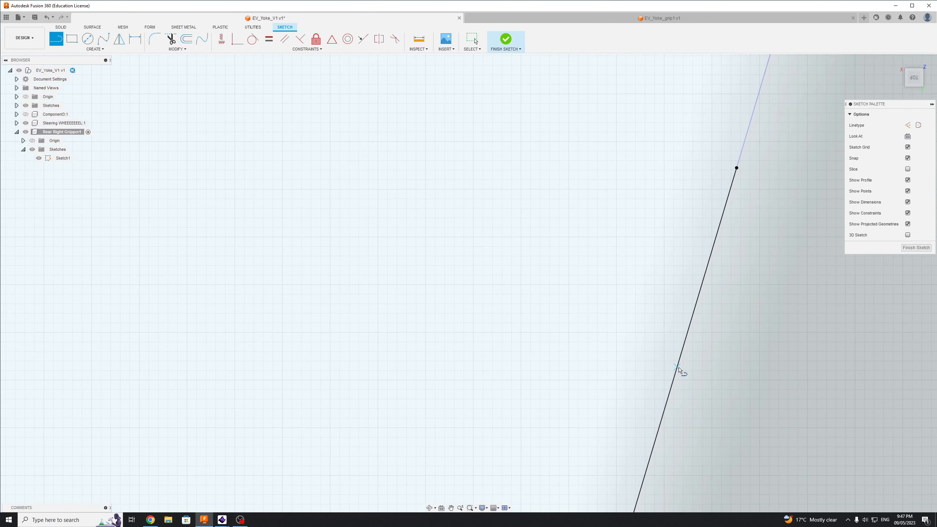
{"action": "scroll", "coordinate": [678, 370], "scroll_direction": "down", "scroll_amount": 10}
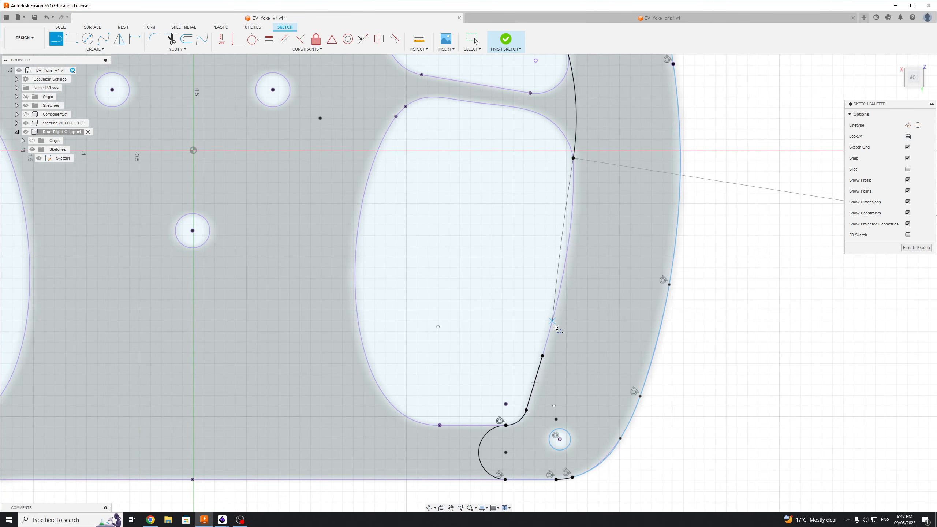
Try to close the grip's inner edge with a tangent arc from the bridging arc's lower end to the traced line's upper end.
{"action": "left_click_drag", "start_coordinate": [573, 158], "coordinate": [466, 336]}
{"action": "key", "text": "Escape"}
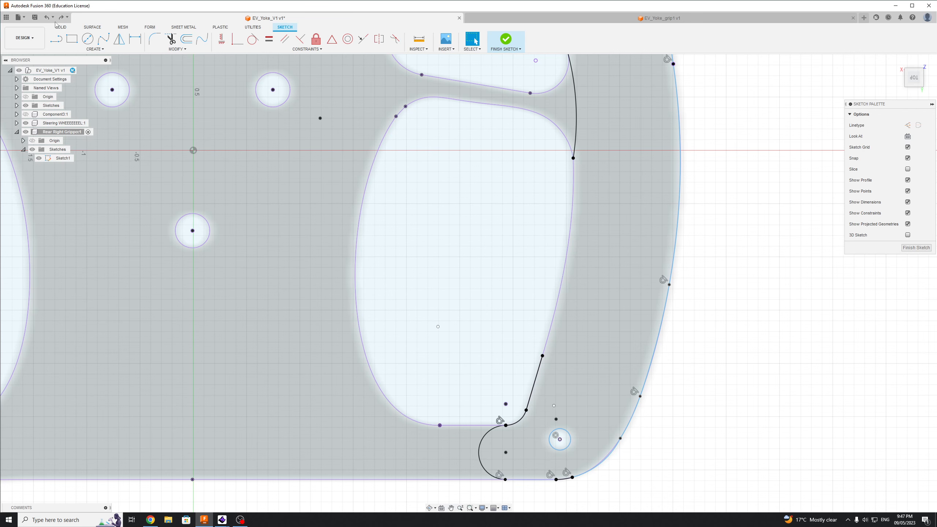
{"action": "left_click", "coordinate": [56, 38]}
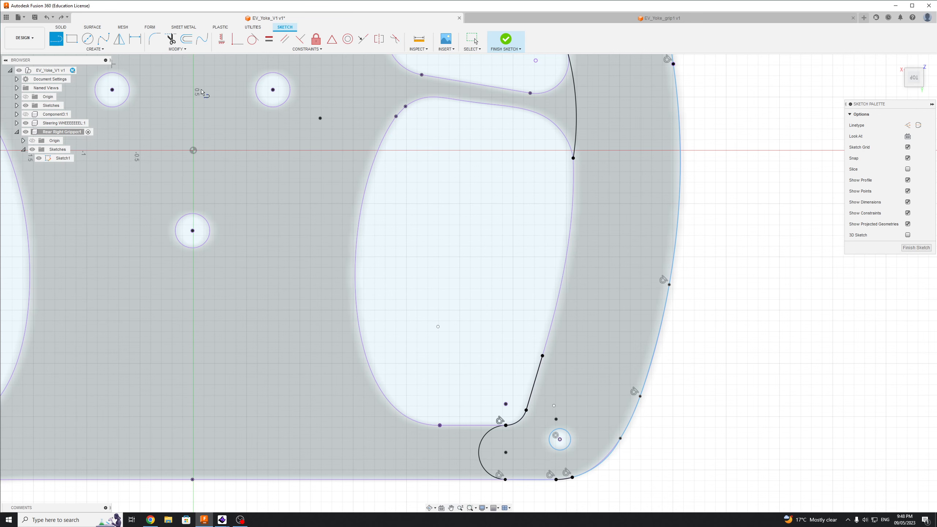
{"action": "left_click_drag", "start_coordinate": [573, 158], "coordinate": [542, 356]}
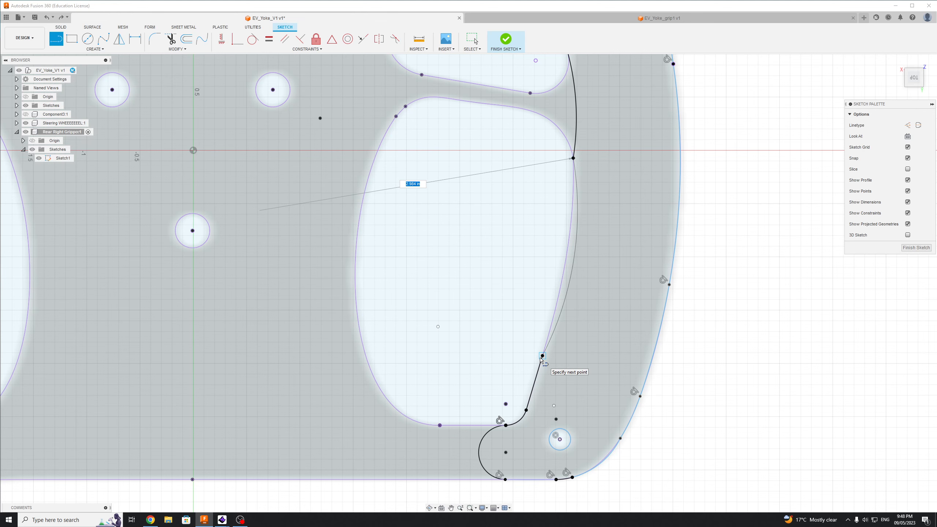
{"action": "key", "text": "Escape"}
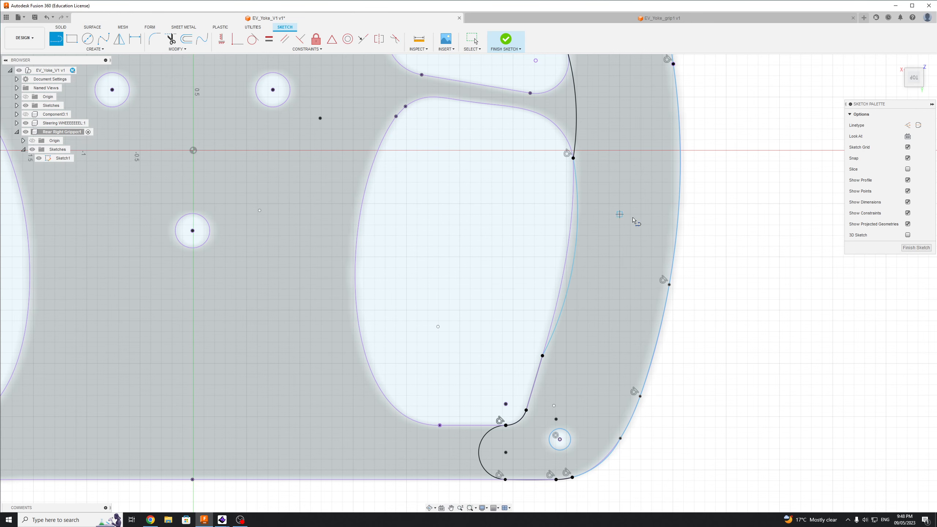
{"action": "key", "text": "Escape"}
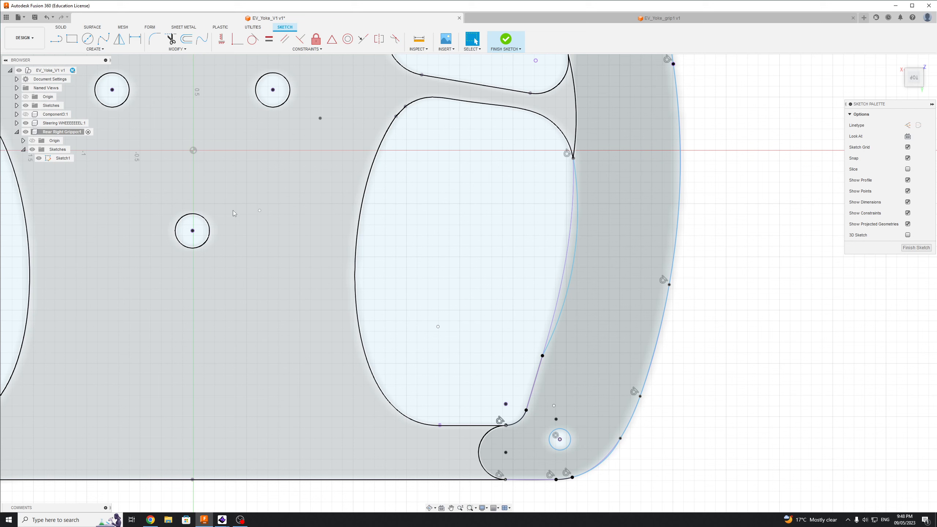
Delete the new tangent arc beside the large cutout's curved edge.
{"action": "left_click", "coordinate": [260, 210]}
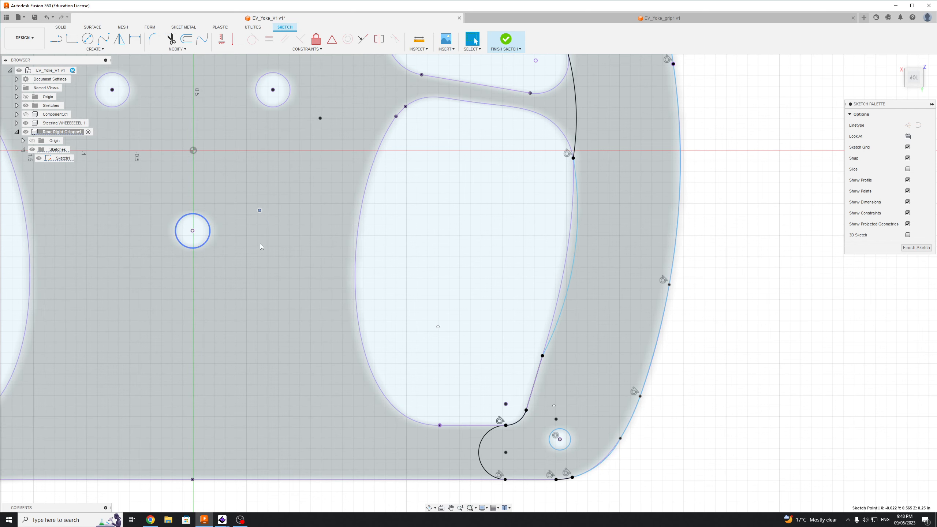
{"action": "left_click", "coordinate": [571, 272]}
{"action": "left_click", "coordinate": [573, 274]}
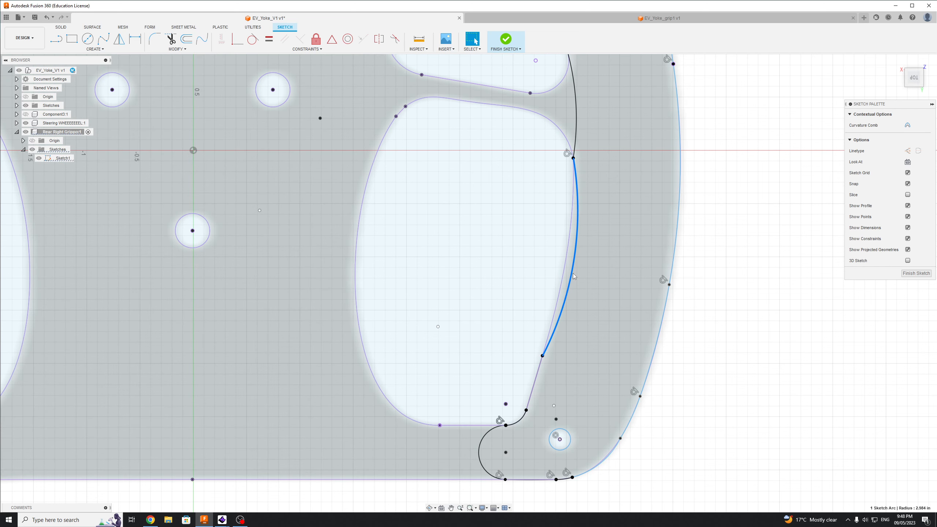
{"action": "key", "text": "Escape"}
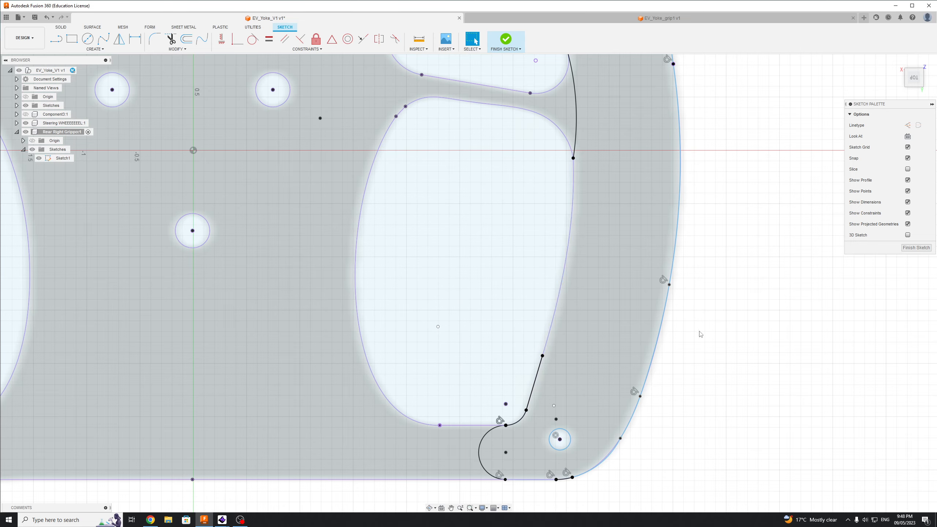
Check the closed grip profile by selecting it, and delete the arc bridging the upper and lower right cutouts.
{"action": "scroll", "coordinate": [608, 333], "scroll_direction": "down", "scroll_amount": 5}
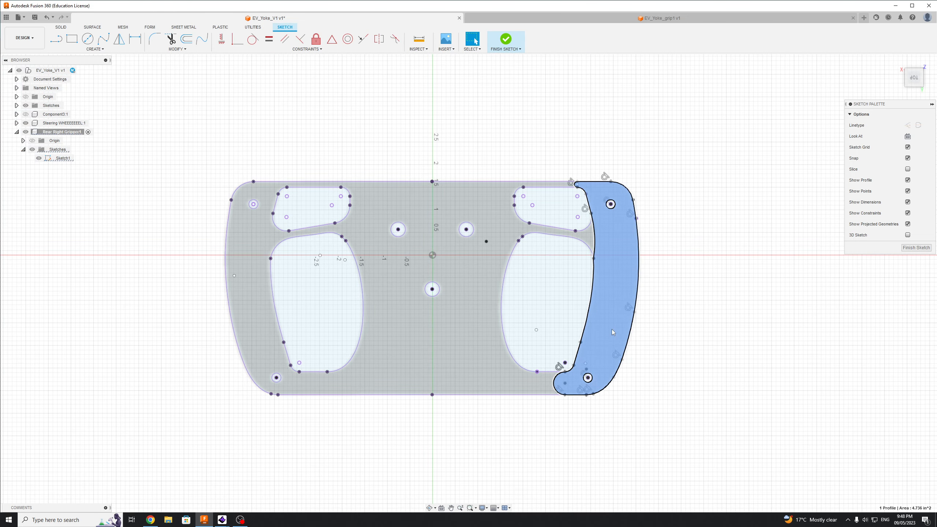
{"action": "left_click", "coordinate": [612, 332]}
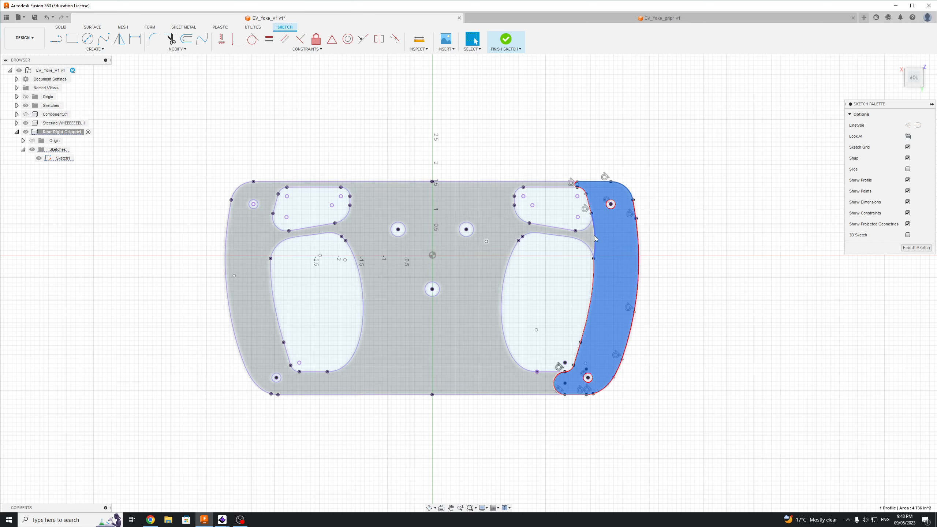
{"action": "left_click", "coordinate": [593, 238]}
{"action": "left_click", "coordinate": [486, 242]}
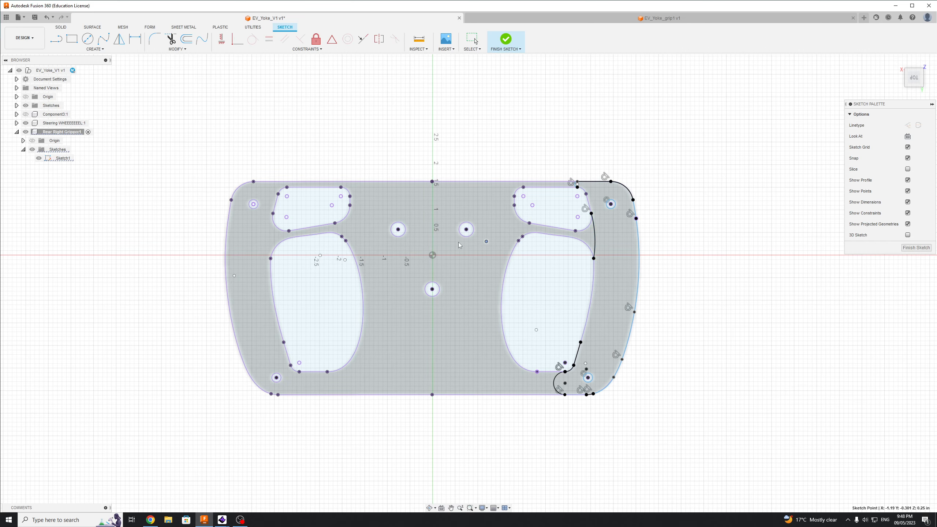
{"action": "scroll", "coordinate": [507, 250], "scroll_direction": "up", "scroll_amount": 5}
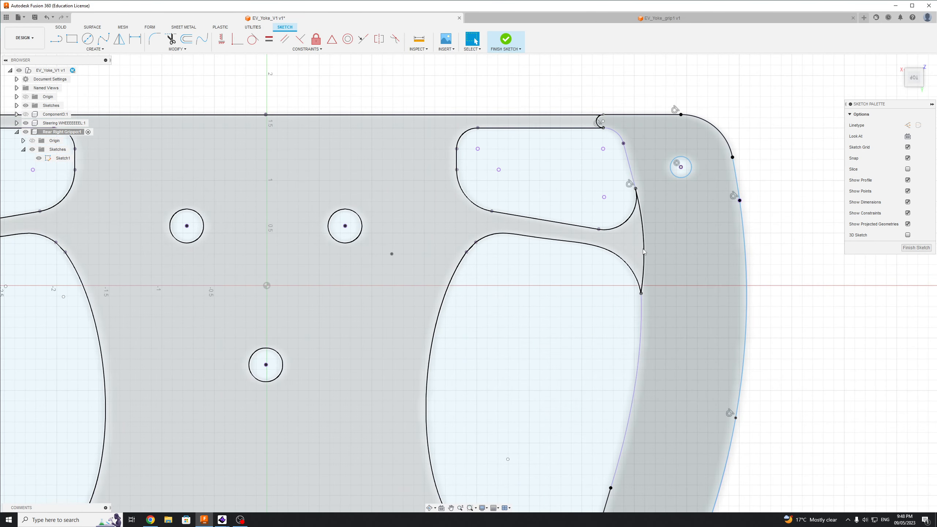
{"action": "left_click", "coordinate": [644, 250]}
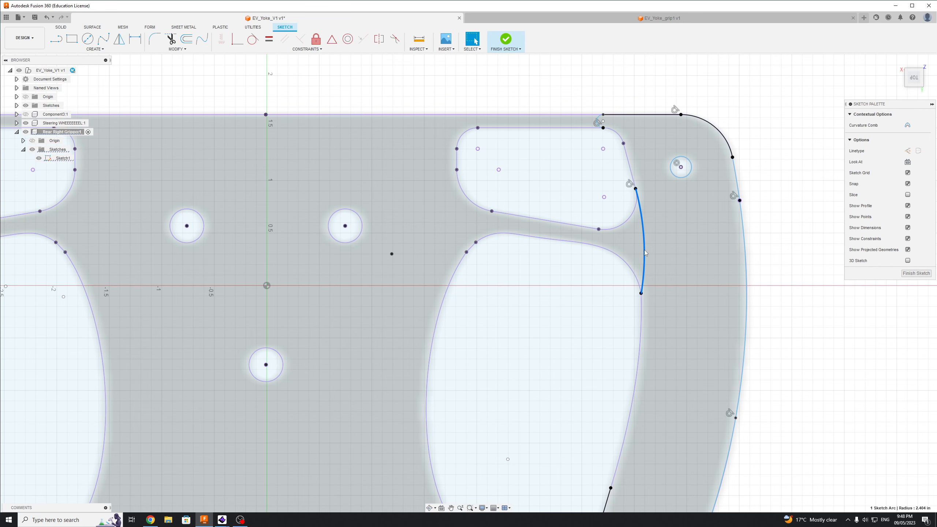
{"action": "key", "text": "Delete"}
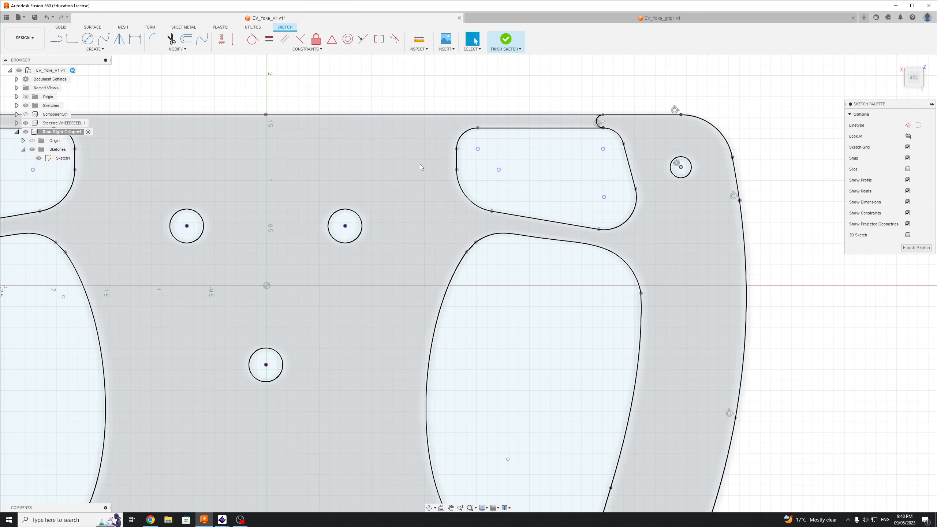
Try to cap the rib between the right cutouts with a short tangent arc at its inner end, and undo it.
{"action": "left_click", "coordinate": [56, 38]}
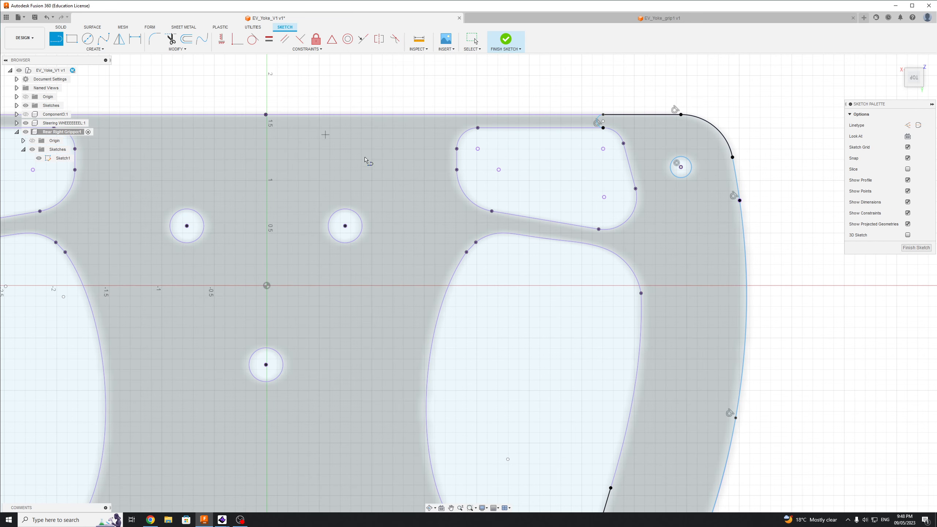
{"action": "left_click_drag", "start_coordinate": [492, 211], "coordinate": [475, 242]}
{"action": "key", "text": "Escape"}
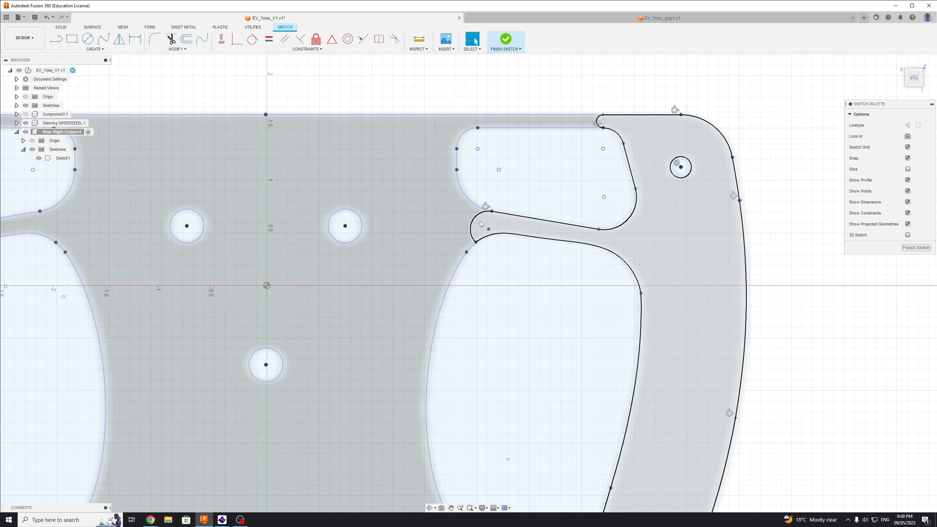
{"action": "key", "text": "ctrl+z"}
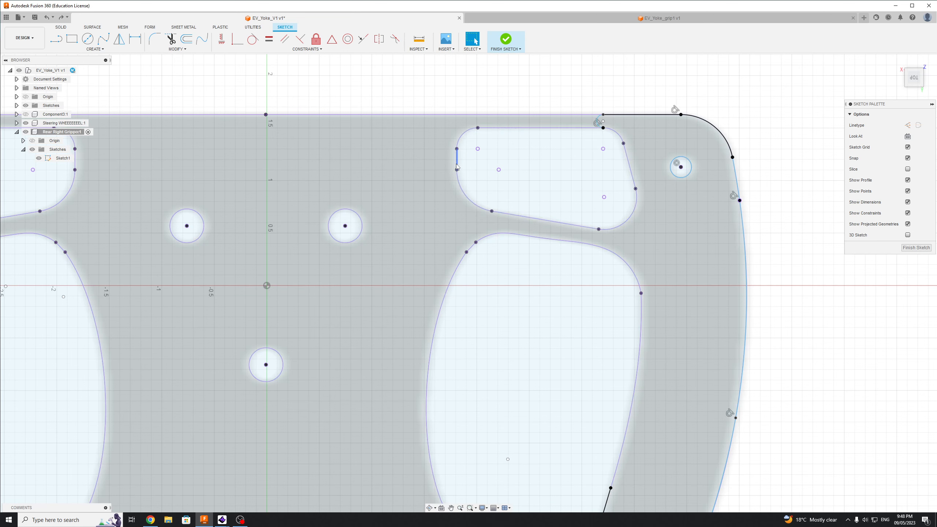
Try a tangent arc from the lower end of the upper cutout's vertical inner side to the lower cutout, and delete it.
{"action": "left_click", "coordinate": [55, 41]}
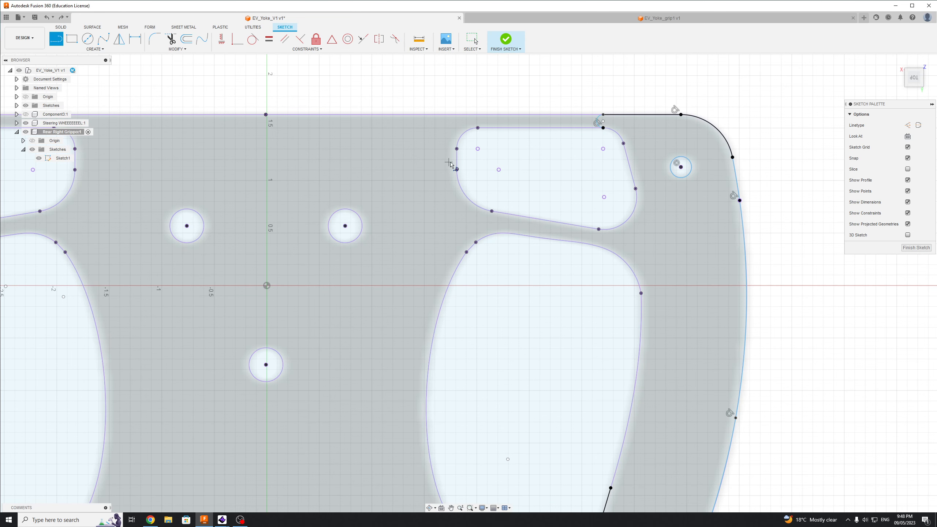
{"action": "left_click_drag", "start_coordinate": [457, 170], "coordinate": [467, 253]}
{"action": "key", "text": "Escape"}
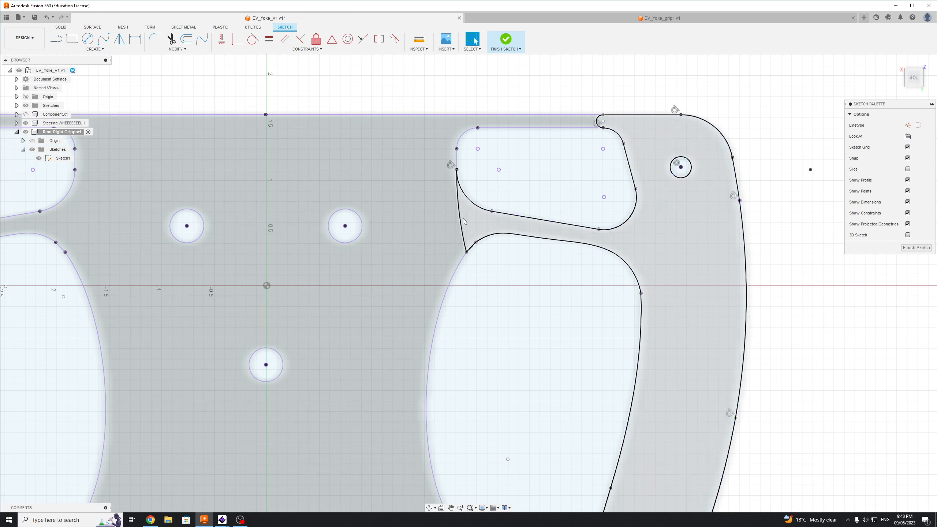
{"action": "left_click", "coordinate": [460, 224]}
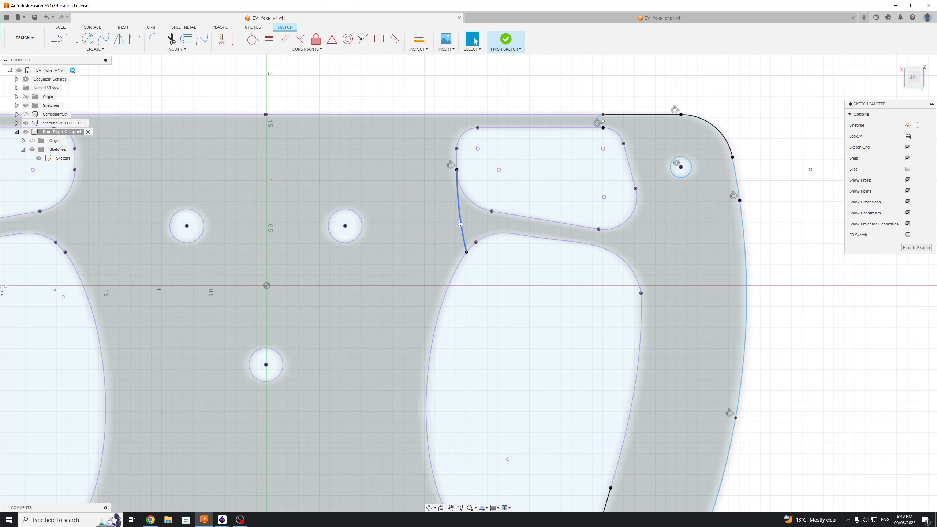
{"action": "left_click", "coordinate": [438, 223]}
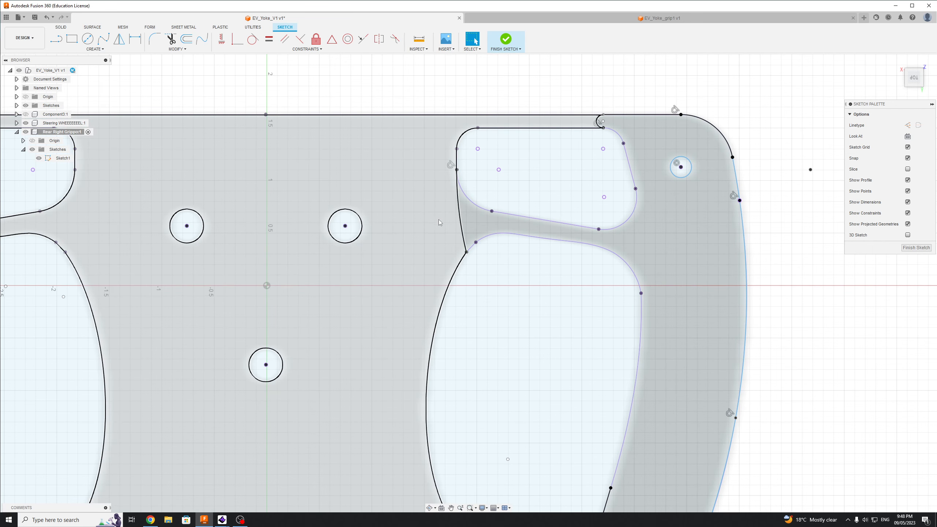
{"action": "left_click", "coordinate": [462, 220]}
{"action": "key", "text": "Delete"}
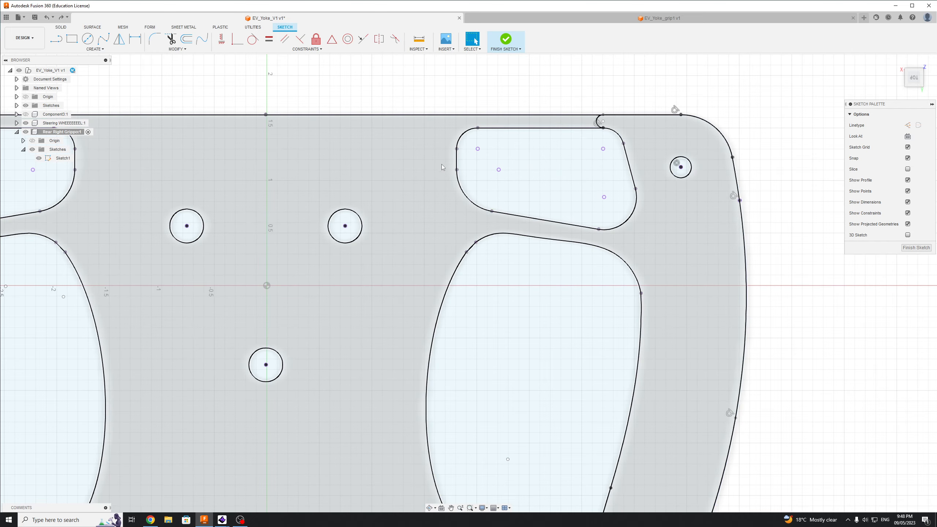
Try a tangent arc from the upper end of the upper right cutout's vertical inner side to just beside the lower cutout's corner.
{"action": "scroll", "coordinate": [486, 184], "scroll_direction": "down", "scroll_amount": 3}
{"action": "scroll", "coordinate": [461, 186], "scroll_direction": "up", "scroll_amount": 5}
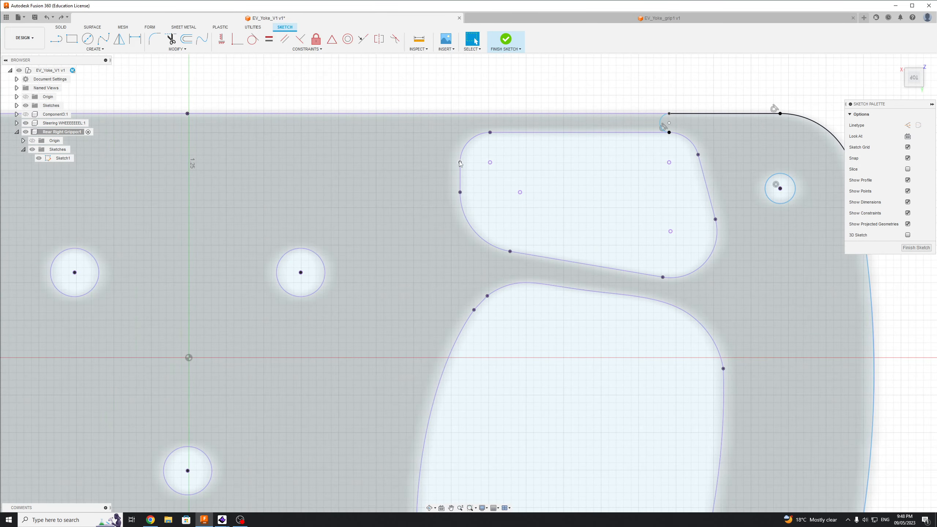
{"action": "key", "text": "l"}
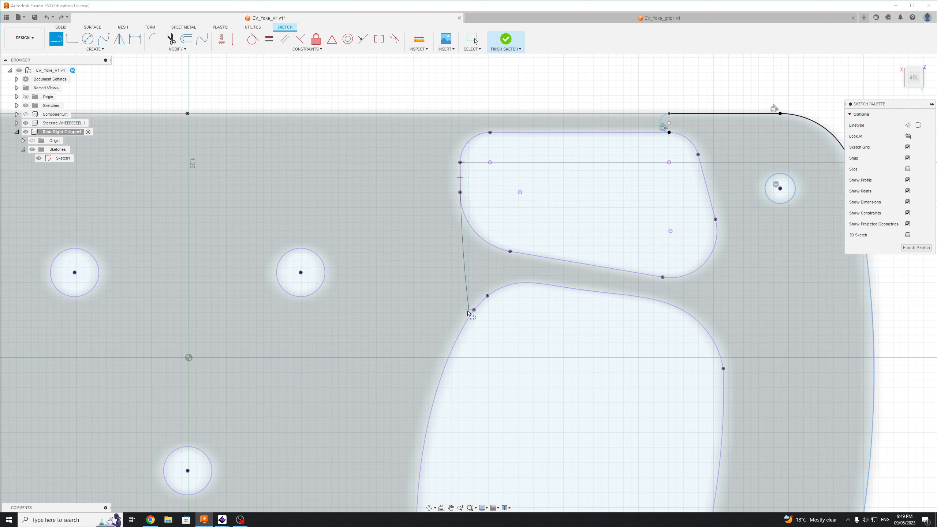
{"action": "left_click", "coordinate": [475, 300]}
{"action": "scroll", "coordinate": [550, 225], "scroll_direction": "down", "scroll_amount": 4}
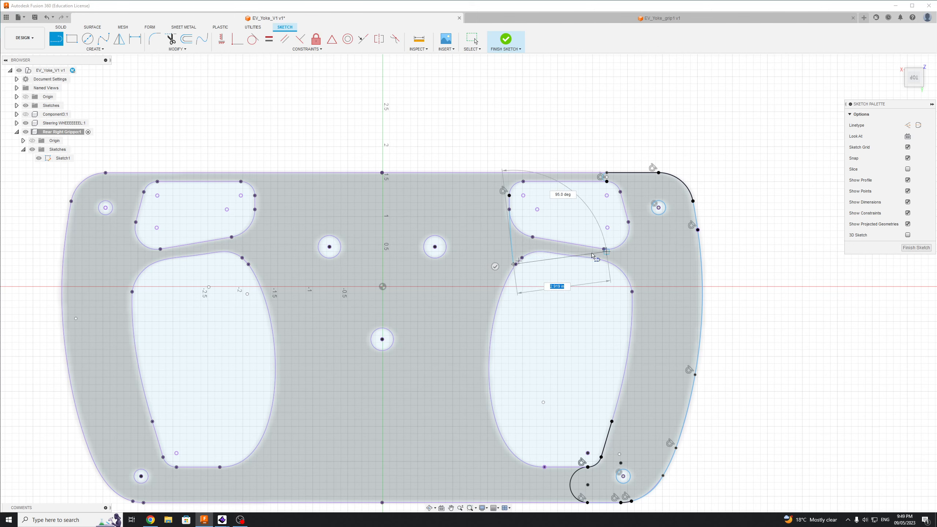
{"action": "scroll", "coordinate": [552, 255], "scroll_direction": "up", "scroll_amount": 4}
{"action": "scroll", "coordinate": [486, 262], "scroll_direction": "up", "scroll_amount": 8}
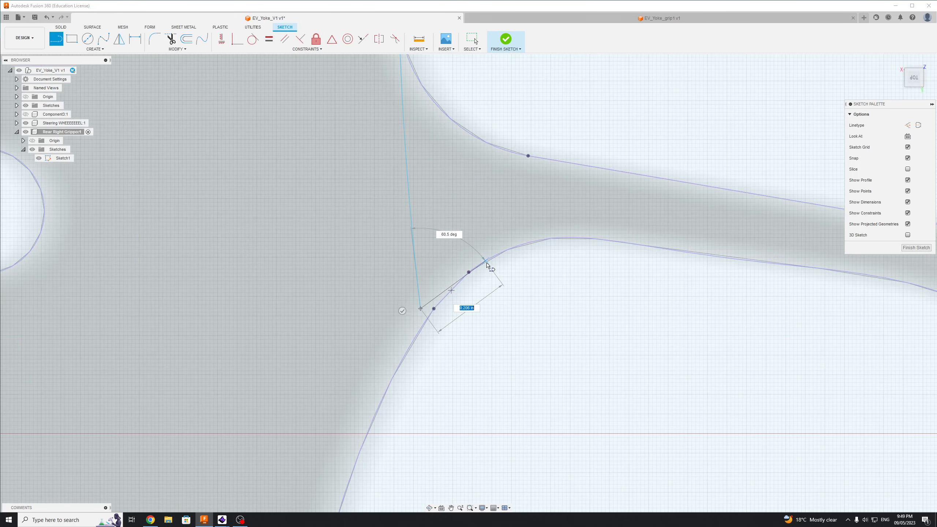
{"action": "key", "text": "Escape"}
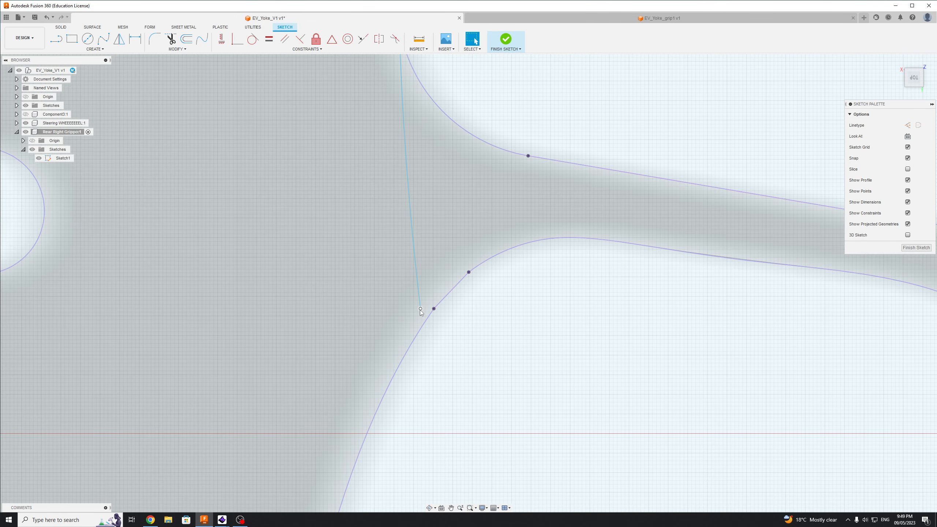
Try attaching the arc's loose lower end to the corner point of the lower right cutout, and undo the arc.
{"action": "left_click_drag", "start_coordinate": [421, 311], "coordinate": [434, 308]}
{"action": "scroll", "coordinate": [487, 314], "scroll_direction": "down", "scroll_amount": 4}
{"action": "scroll", "coordinate": [503, 320], "scroll_direction": "down", "scroll_amount": 8}
{"action": "scroll", "coordinate": [575, 266], "scroll_direction": "up", "scroll_amount": 9}
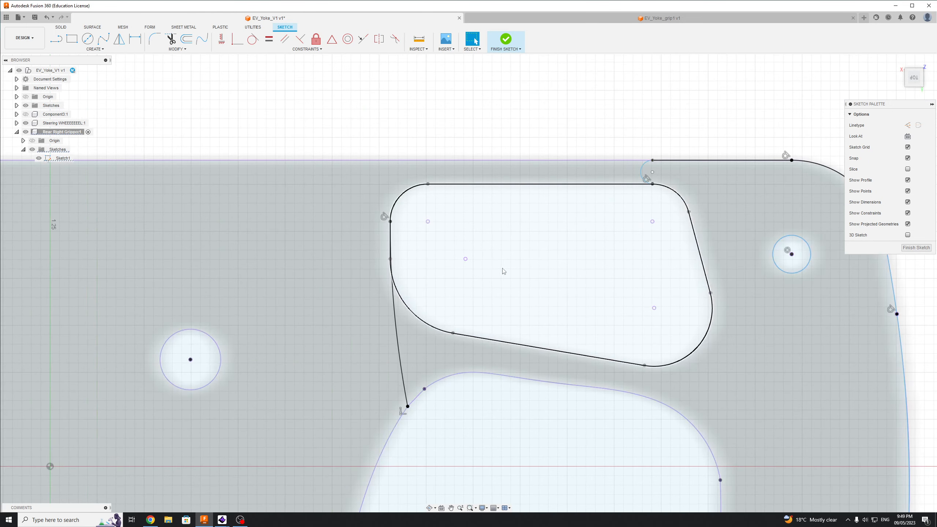
{"action": "scroll", "coordinate": [374, 274], "scroll_direction": "up", "scroll_amount": 6}
{"action": "scroll", "coordinate": [454, 215], "scroll_direction": "down", "scroll_amount": 4}
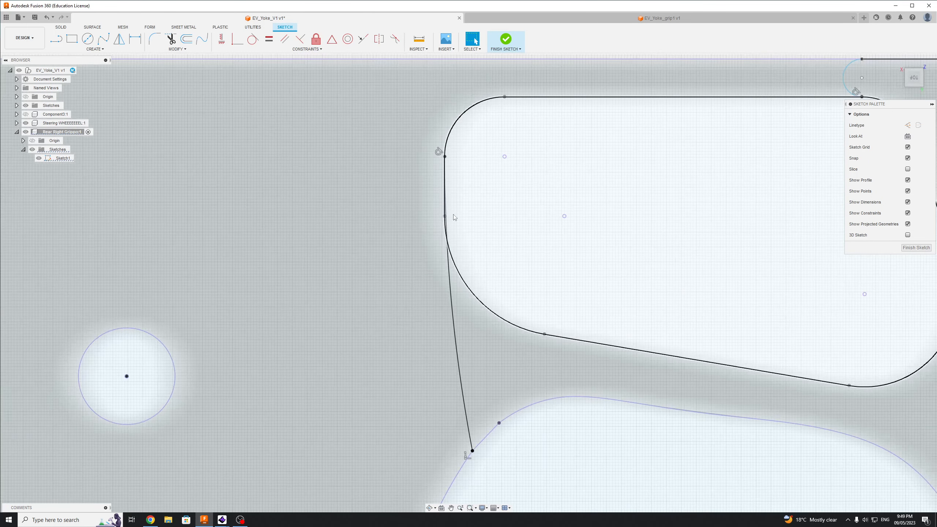
{"action": "key", "text": "ctrl+z"}
Examine the yoke's right side and the rib between its two cutouts to judge where the grip profile should close.
{"action": "scroll", "coordinate": [548, 228], "scroll_direction": "down", "scroll_amount": 5}
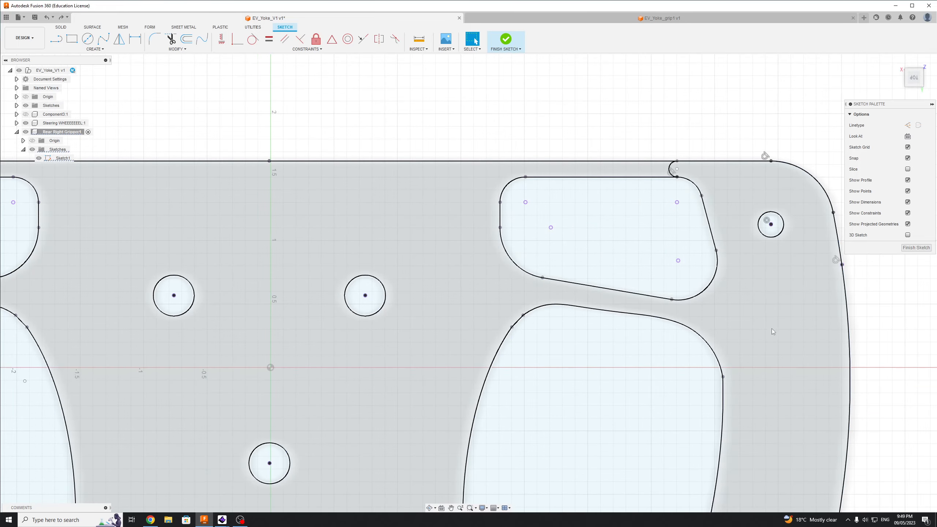
{"action": "scroll", "coordinate": [772, 328], "scroll_direction": "down", "scroll_amount": 3}
{"action": "scroll", "coordinate": [758, 327], "scroll_direction": "down", "scroll_amount": 1}
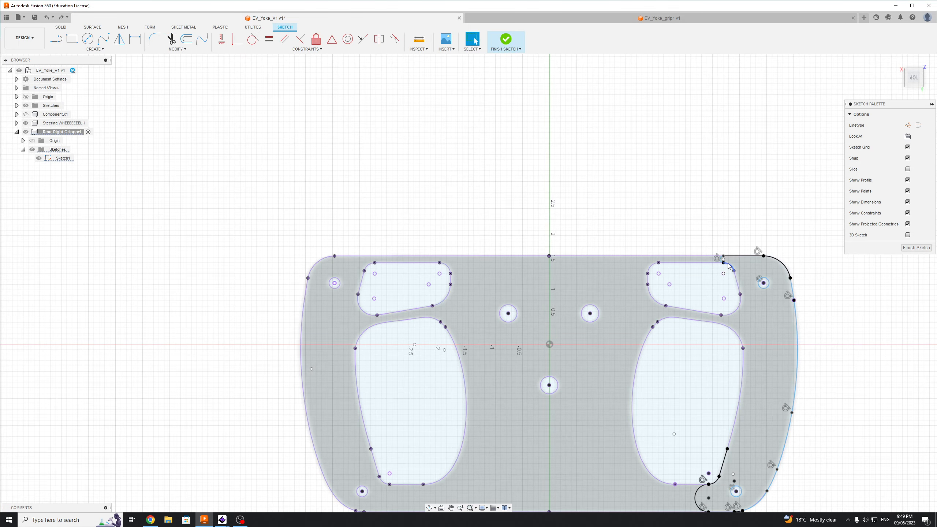
{"action": "scroll", "coordinate": [663, 372], "scroll_direction": "up", "scroll_amount": 2}
{"action": "scroll", "coordinate": [657, 369], "scroll_direction": "down", "scroll_amount": 4}
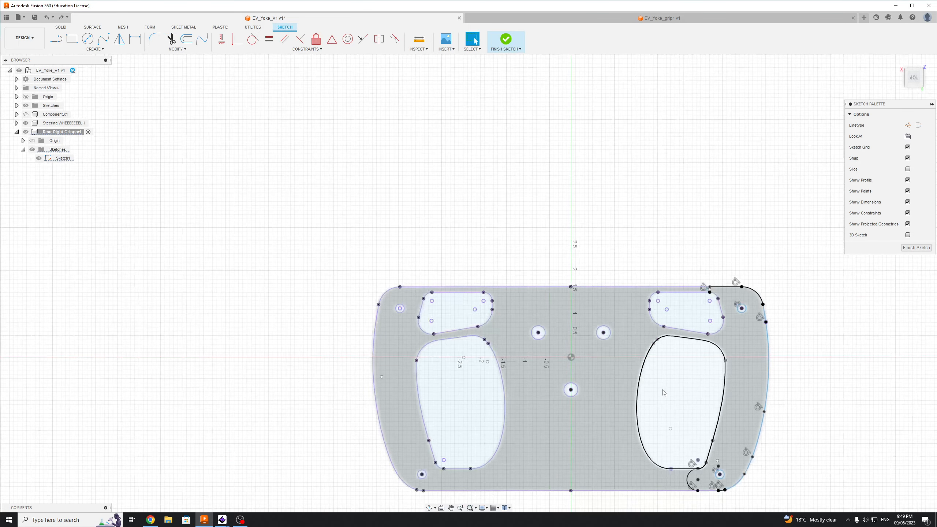
{"action": "scroll", "coordinate": [651, 363], "scroll_direction": "up", "scroll_amount": 5}
{"action": "middle_click_drag", "start_coordinate": [677, 343], "coordinate": [454, 190]}
{"action": "scroll", "coordinate": [454, 190], "scroll_direction": "down", "scroll_amount": 5}
{"action": "scroll", "coordinate": [480, 214], "scroll_direction": "up", "scroll_amount": 1}
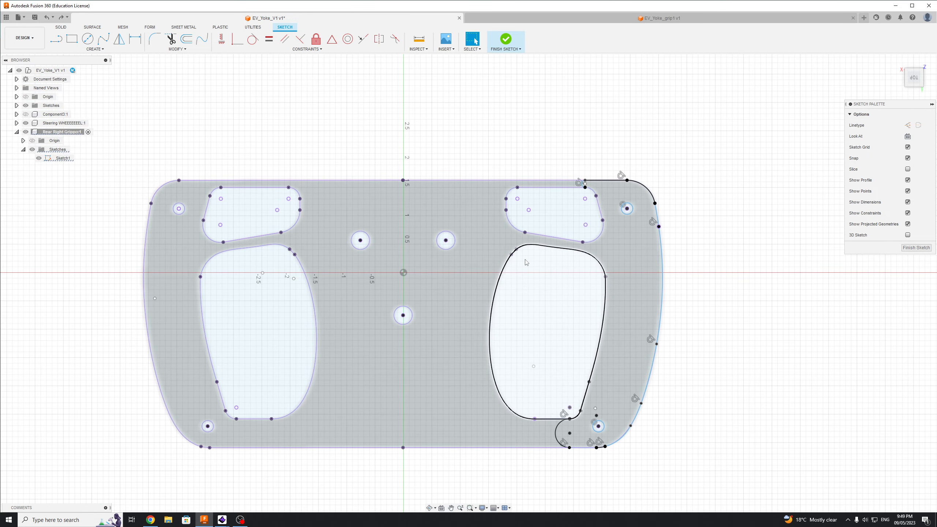
{"action": "scroll", "coordinate": [509, 236], "scroll_direction": "down", "scroll_amount": 2}
{"action": "scroll", "coordinate": [528, 250], "scroll_direction": "up", "scroll_amount": 2}
{"action": "scroll", "coordinate": [529, 250], "scroll_direction": "up", "scroll_amount": 4}
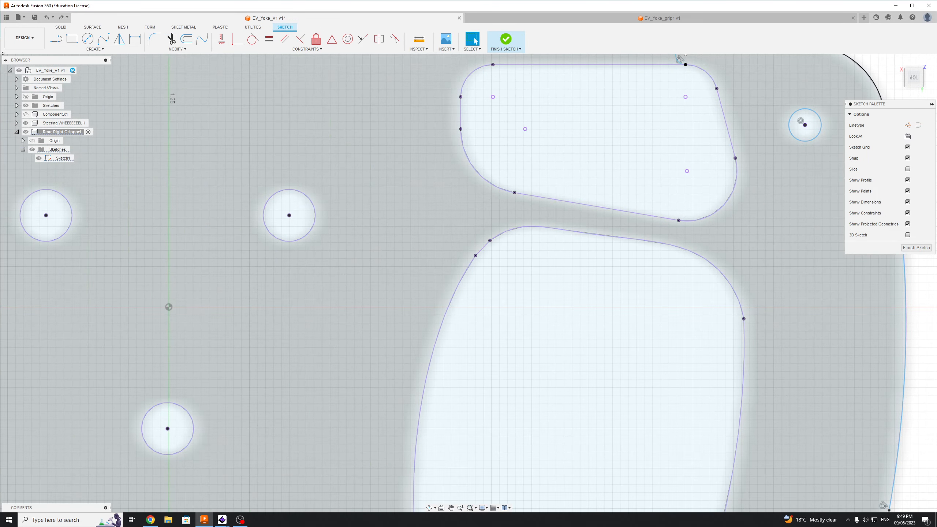
Try a tangent arc bulging inward from the lower end of the upper right cutout's vertical side, and delete it.
{"action": "left_click", "coordinate": [57, 39]}
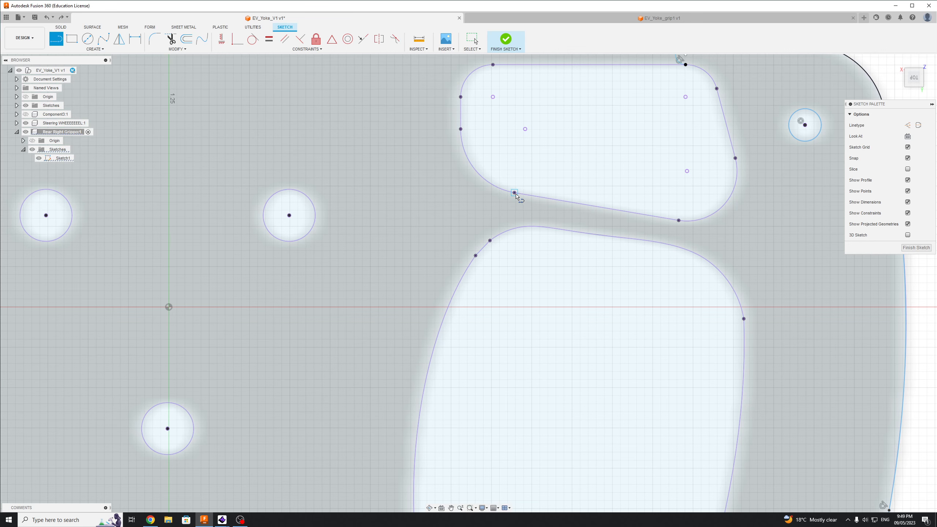
{"action": "left_click_drag", "start_coordinate": [460, 129], "coordinate": [418, 133]}
{"action": "key", "text": "Escape"}
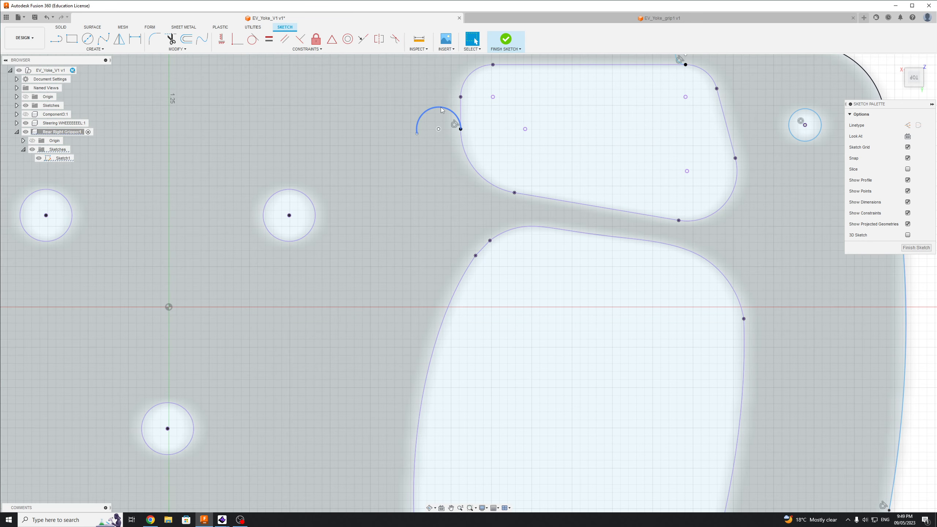
{"action": "left_click", "coordinate": [442, 110]}
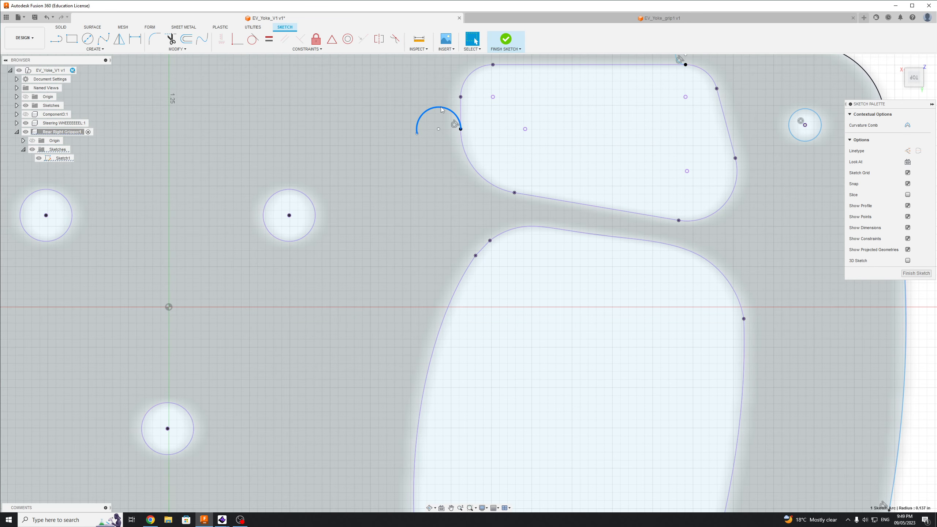
{"action": "key", "text": "Delete"}
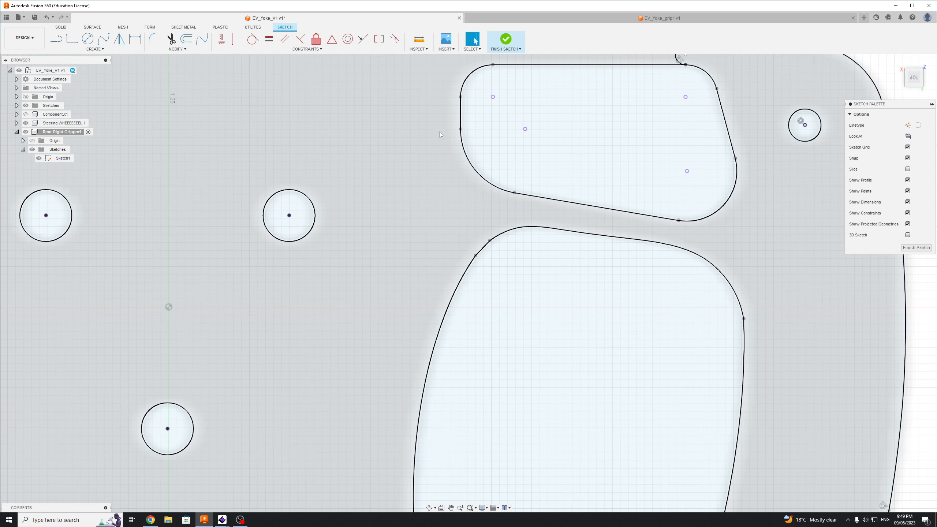
Try bridging the right cutouts with a tangent arc from the upper cutout's vertical side to the lower cutout's inner corner point, and undo it.
{"action": "key", "text": "l"}
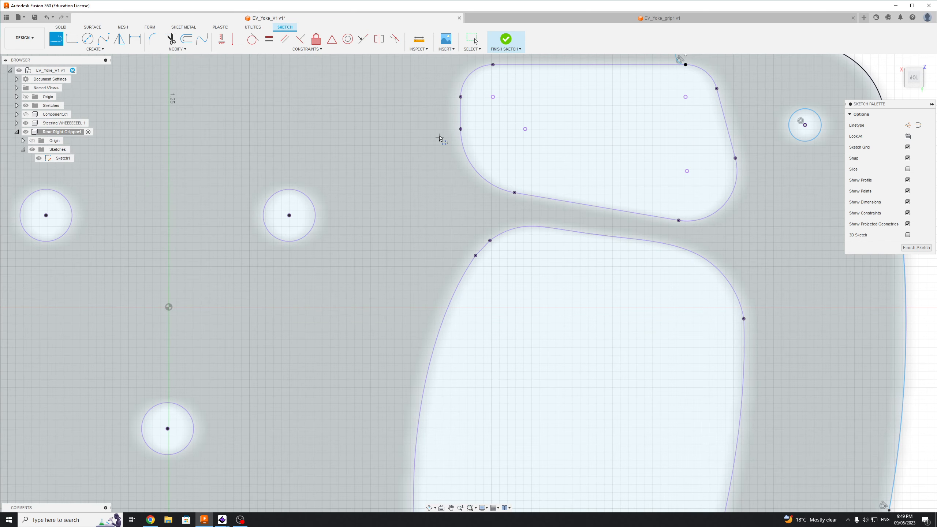
{"action": "left_click", "coordinate": [461, 129]}
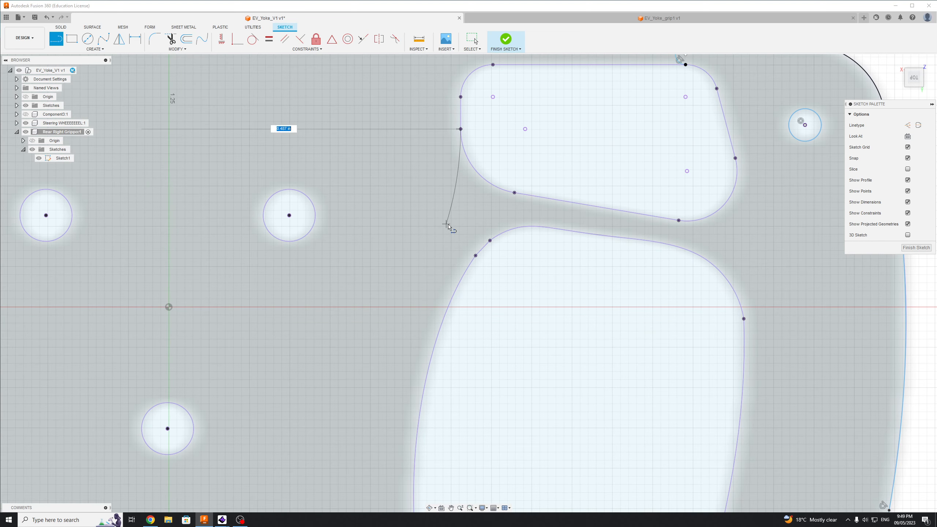
{"action": "left_click", "coordinate": [475, 255]}
{"action": "key", "text": "Escape"}
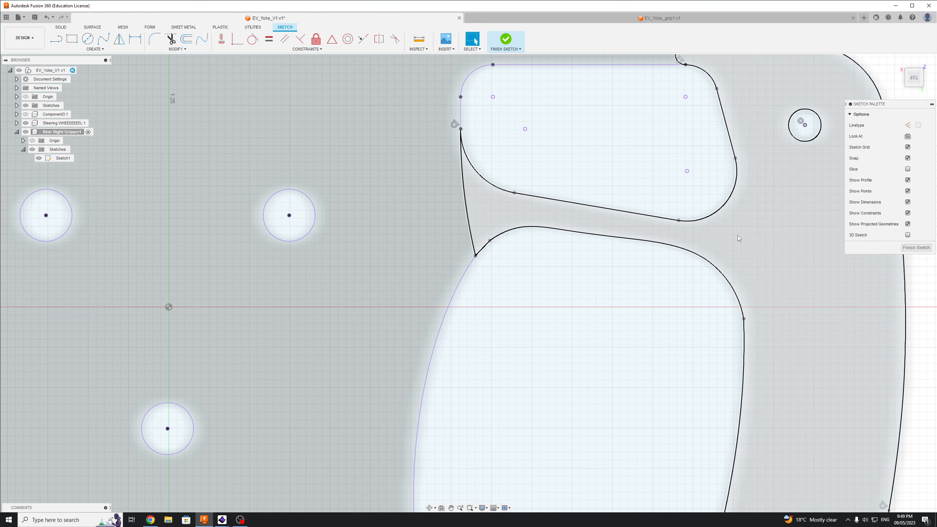
{"action": "key", "text": "ctrl+z"}
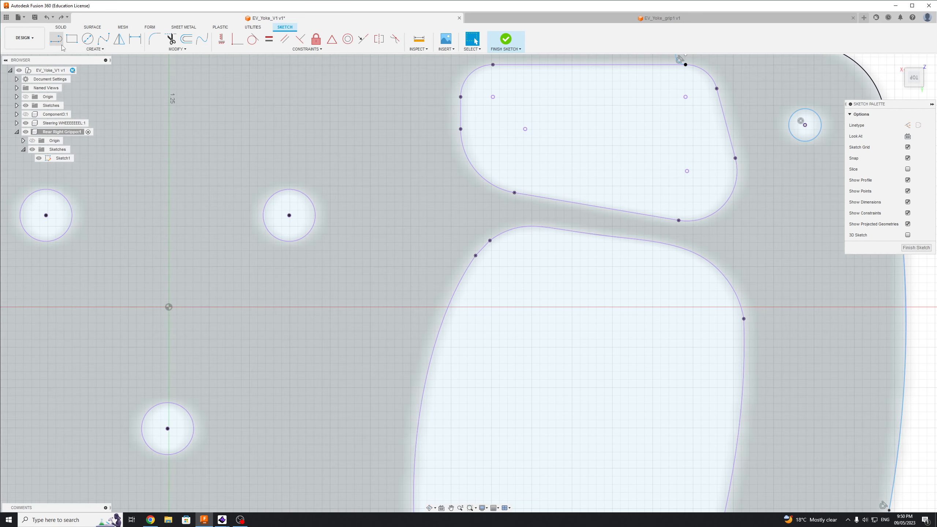
Draw a three-point arc across the rib's inner end, from the upper right cutout's sloped edge to the lower cutout's rounded corner.
{"action": "left_click", "coordinate": [63, 48]}
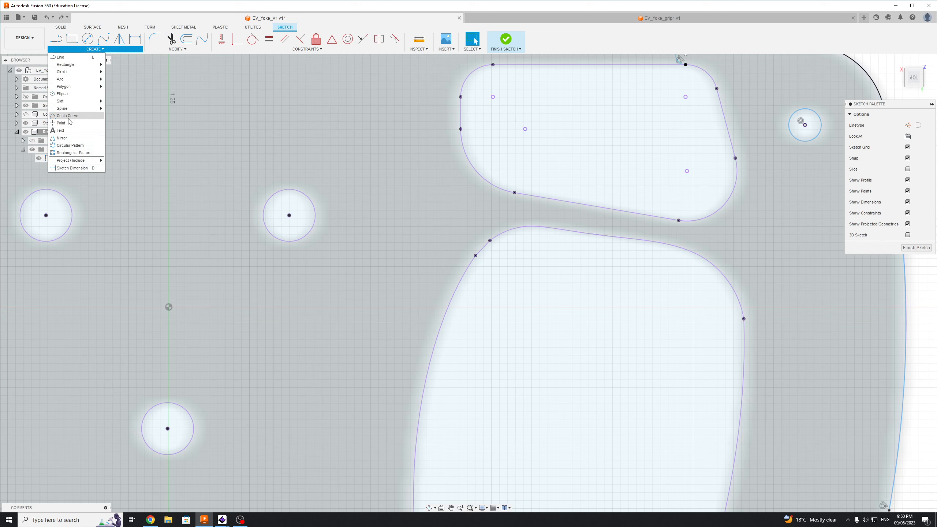
{"action": "mouse_move", "coordinate": [63, 73]}
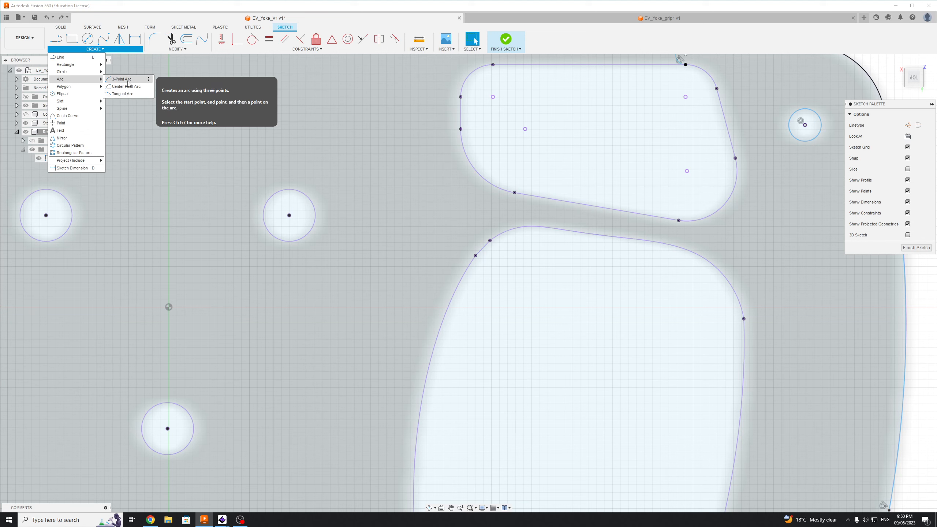
{"action": "left_click", "coordinate": [130, 88]}
{"action": "left_click", "coordinate": [514, 193]}
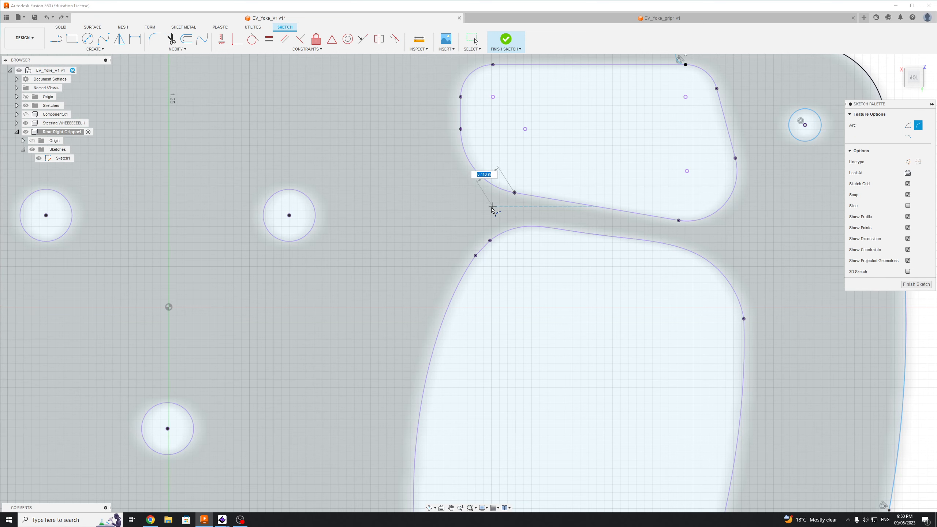
{"action": "left_click", "coordinate": [490, 241]}
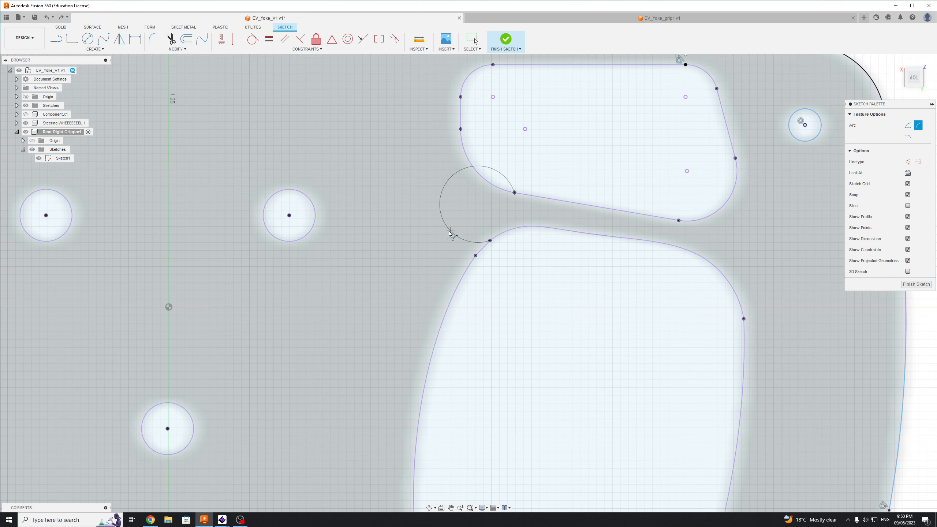
{"action": "left_click", "coordinate": [511, 219]}
{"action": "left_click", "coordinate": [422, 175]}
{"action": "key", "text": "Escape"}
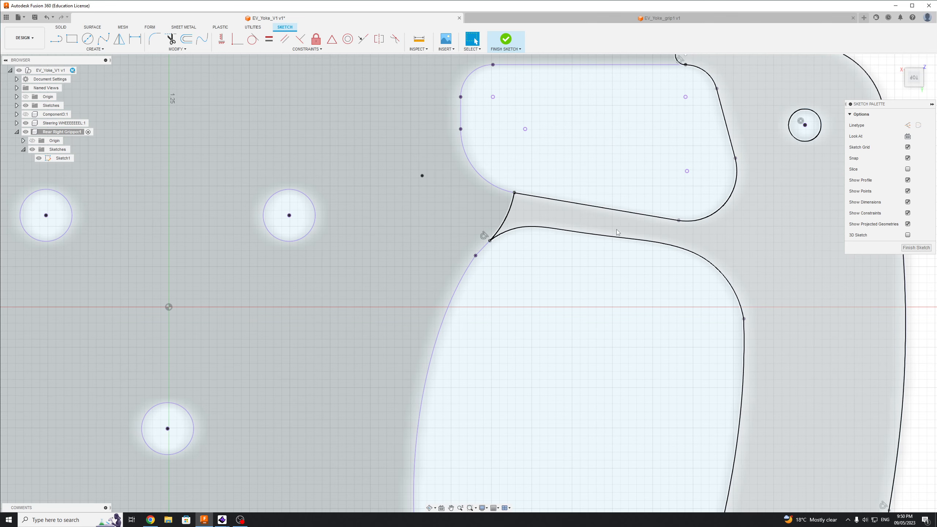
Check the grip profile closed by the three-point arc across the rib, and delete that arc.
{"action": "scroll", "coordinate": [823, 331], "scroll_direction": "down", "scroll_amount": 8}
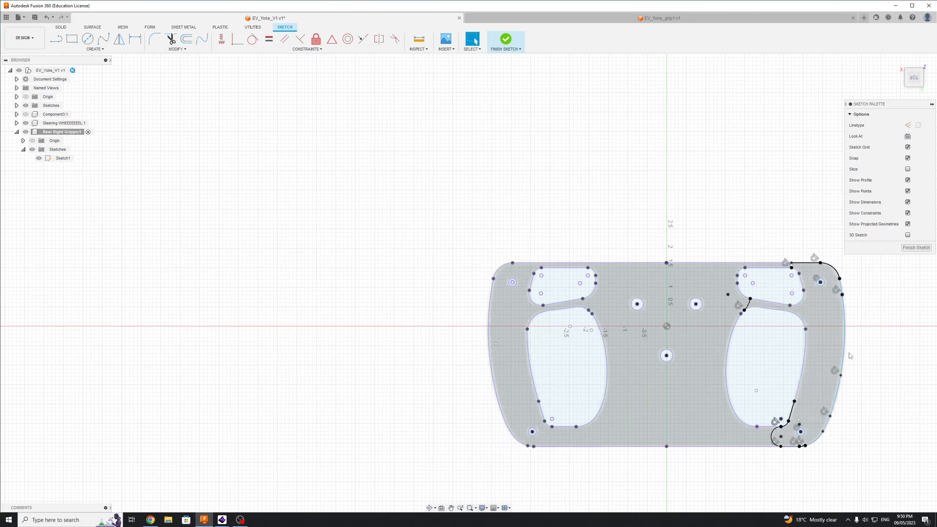
{"action": "middle_click_drag", "start_coordinate": [863, 364], "coordinate": [681, 305]}
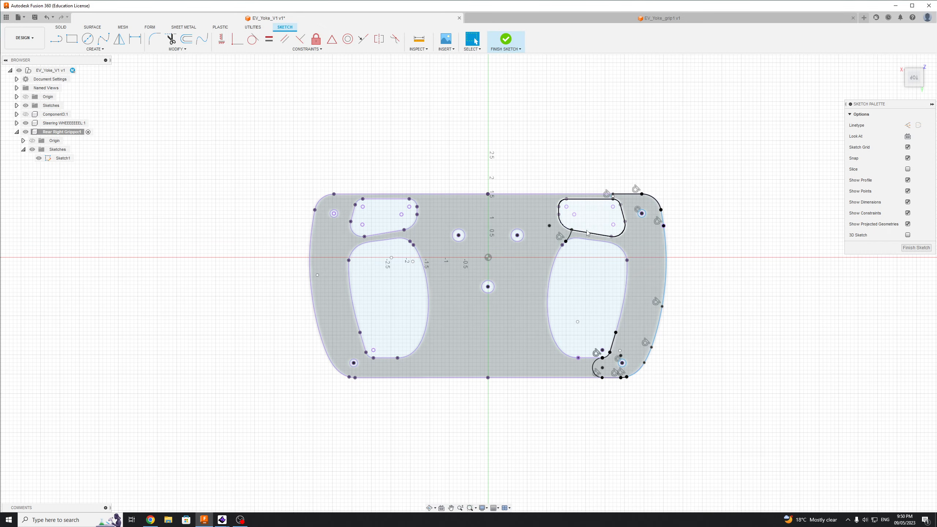
{"action": "scroll", "coordinate": [590, 251], "scroll_direction": "up", "scroll_amount": 6}
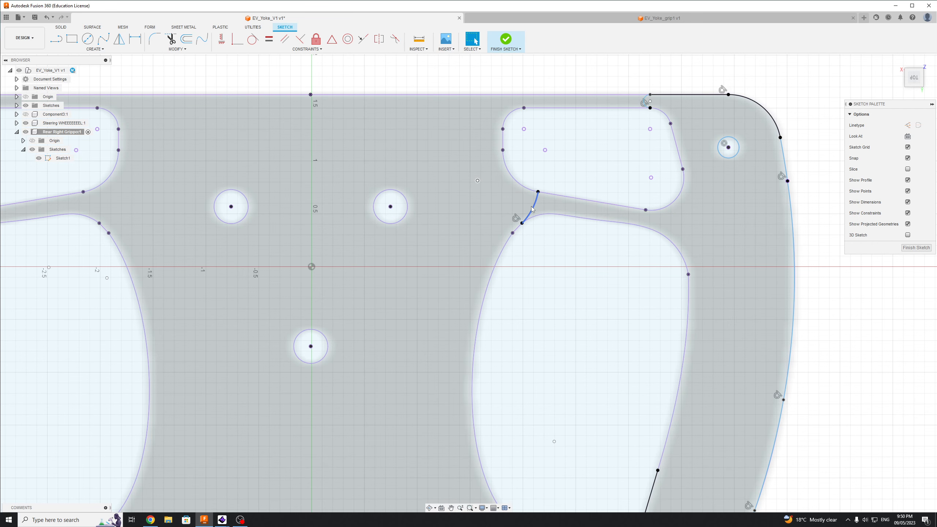
{"action": "left_click", "coordinate": [531, 209]}
{"action": "key", "text": "Delete"}
Try another tangent arc from the vertical side's lower end on the upper right cutout to the lower cutout's inner corner, and discard it.
{"action": "left_click", "coordinate": [57, 43]}
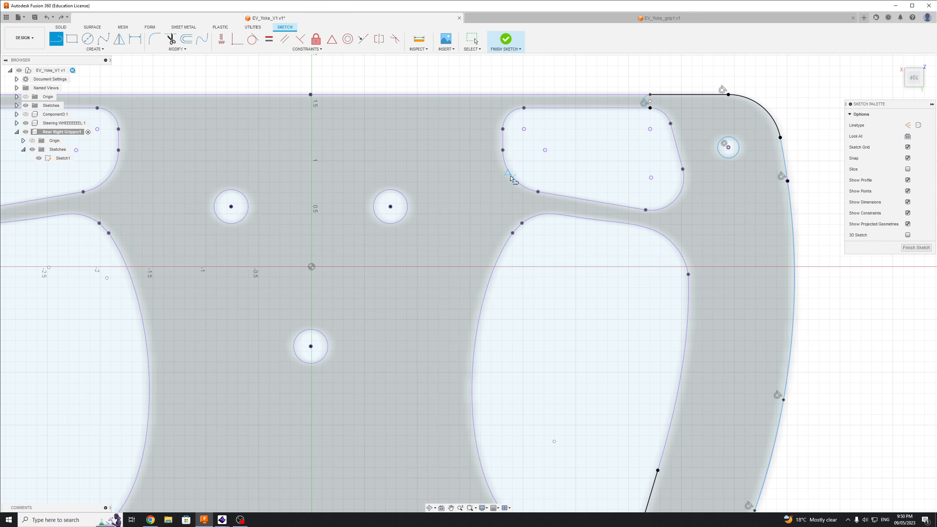
{"action": "left_click", "coordinate": [503, 150]}
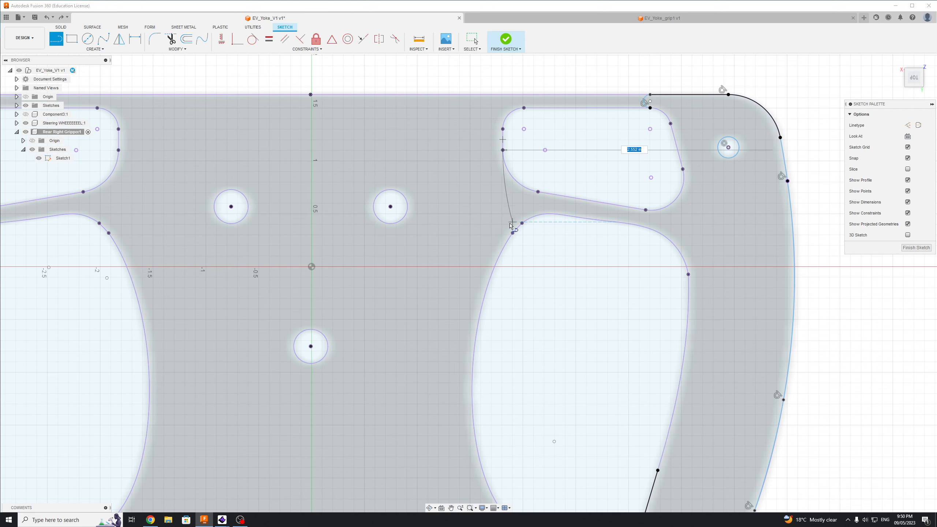
{"action": "left_click", "coordinate": [512, 233]}
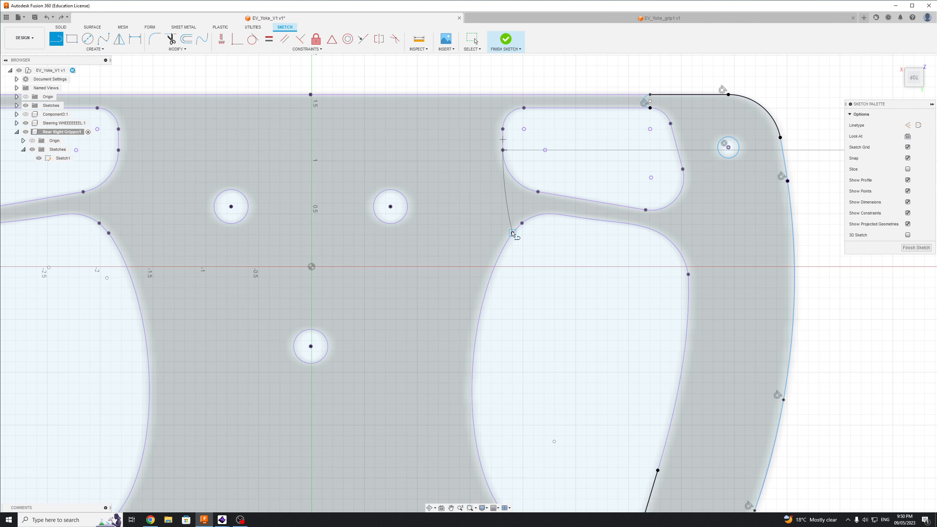
{"action": "key", "text": "Escape"}
{"action": "scroll", "coordinate": [582, 242], "scroll_direction": "down", "scroll_amount": 3}
{"action": "key", "text": "Escape"}
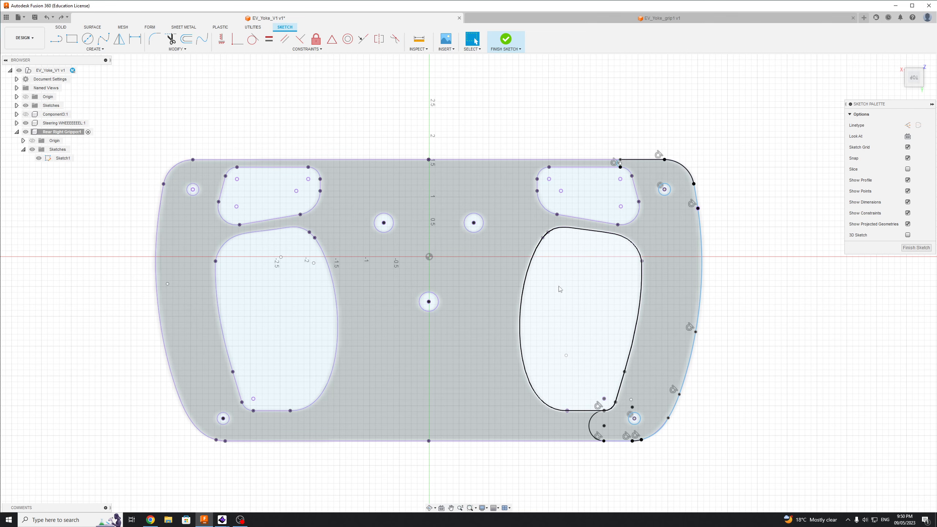
Try a tangent arc curving inward from the upper right cutout's vertical side to a free point beside the lower cutout, and undo it.
{"action": "scroll", "coordinate": [544, 192], "scroll_direction": "up", "scroll_amount": 5}
{"action": "left_click", "coordinate": [64, 39]}
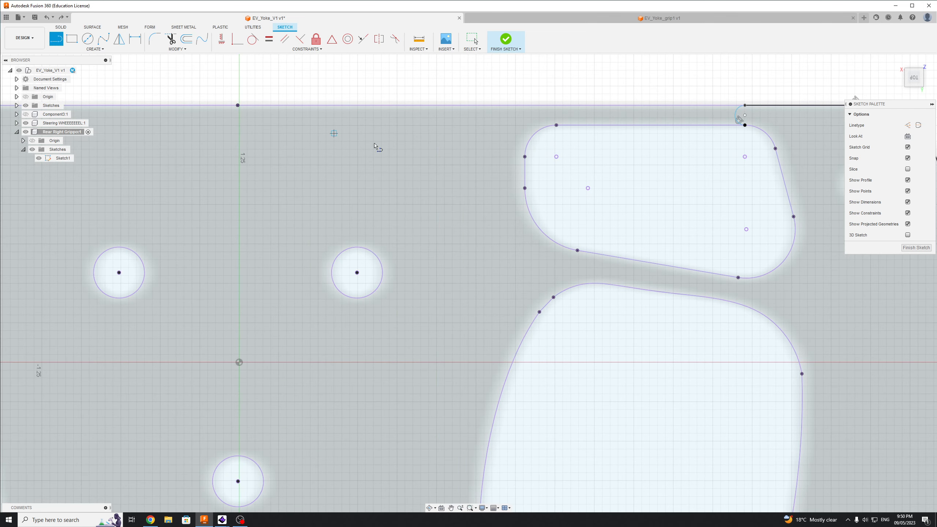
{"action": "left_click", "coordinate": [524, 188]}
{"action": "left_click_drag", "start_coordinate": [537, 321], "coordinate": [499, 312]}
{"action": "key", "text": "Escape"}
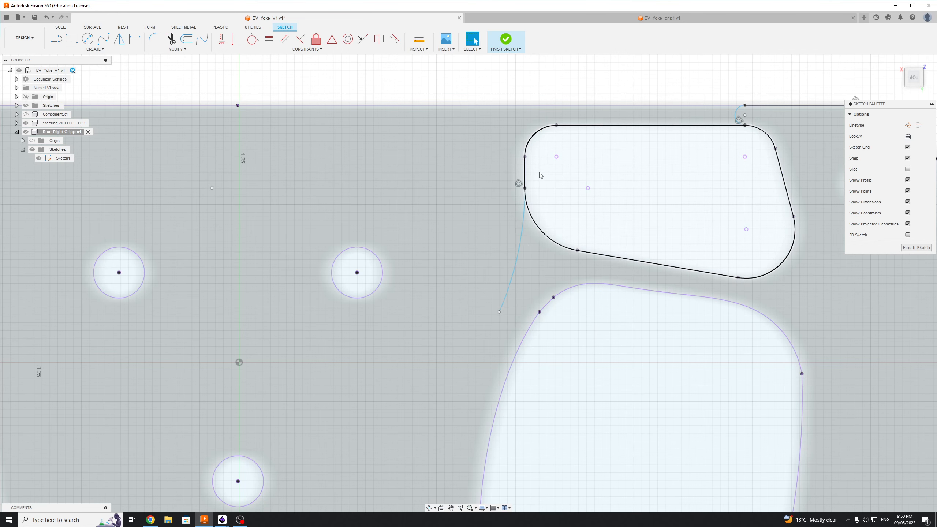
{"action": "key", "text": "ctrl+z"}
Draw a three-point arc across the rib's inner end, from the upper right cutout's rounded lower corner to the lower cutout's inner corner point.
{"action": "left_click", "coordinate": [56, 38]}
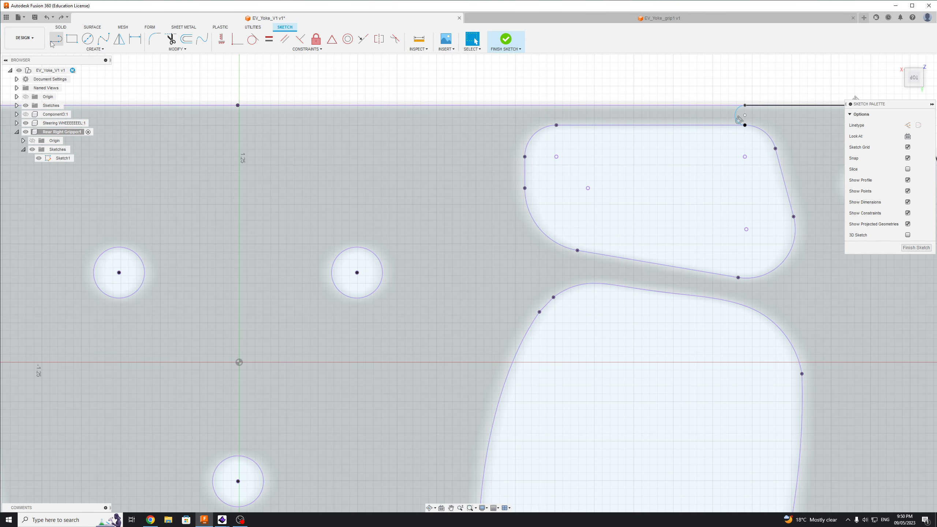
{"action": "left_click", "coordinate": [95, 48]}
{"action": "mouse_move", "coordinate": [68, 82]}
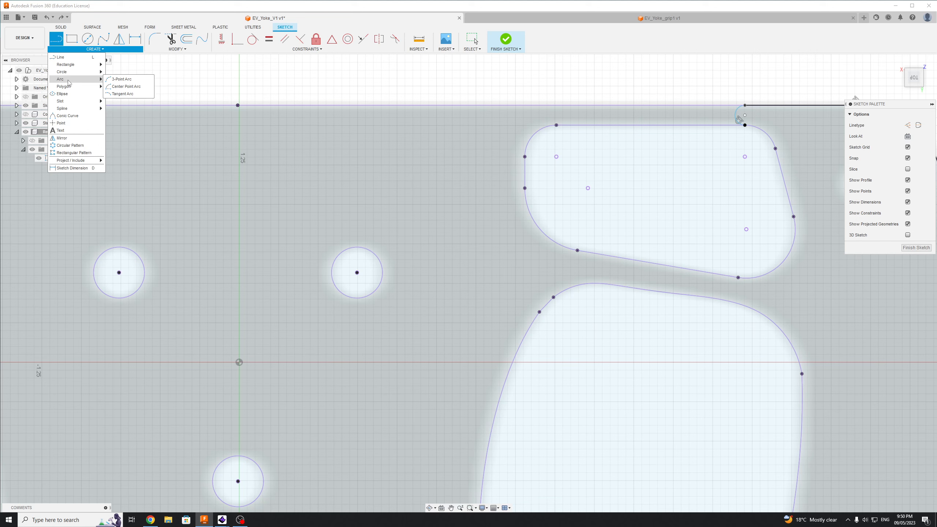
{"action": "left_click", "coordinate": [122, 79]}
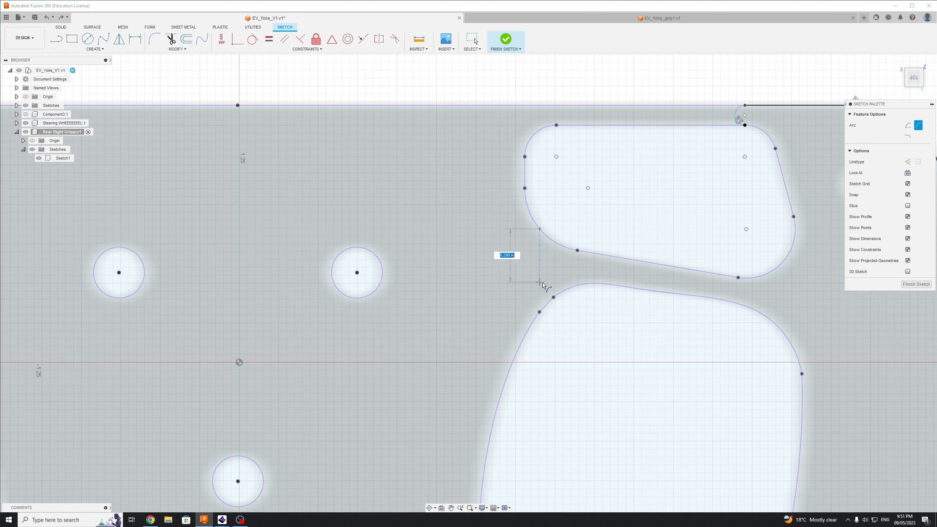
{"action": "left_click", "coordinate": [540, 312]}
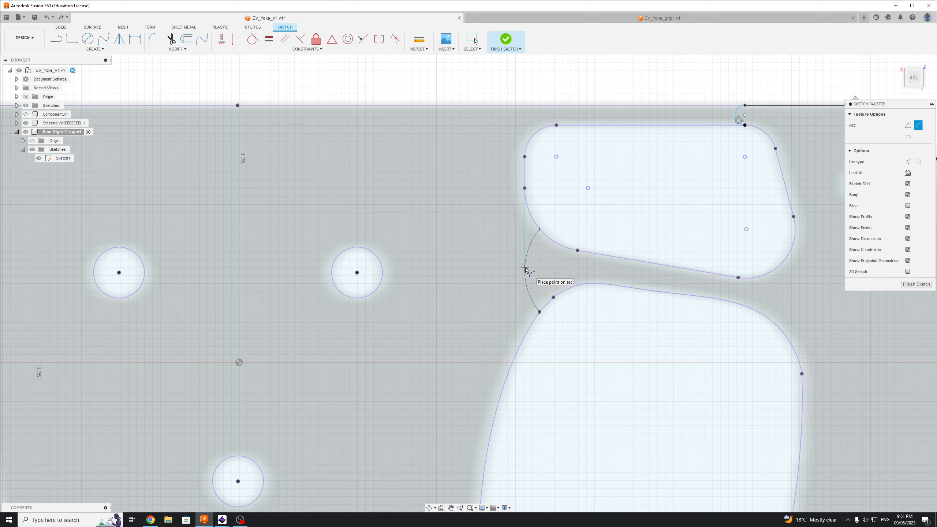
{"action": "left_click", "coordinate": [525, 268]}
{"action": "key", "text": "Escape"}
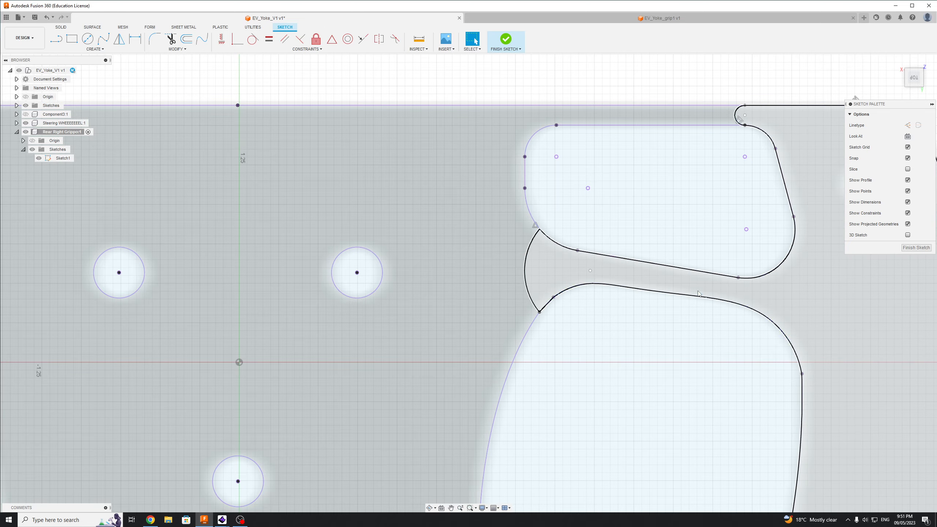
Replace the arc closing the grip's lower end with one farther inward, from the inner end of the lower cutout's flat edge to the plate's edge.
{"action": "scroll", "coordinate": [738, 293], "scroll_direction": "down", "scroll_amount": 8}
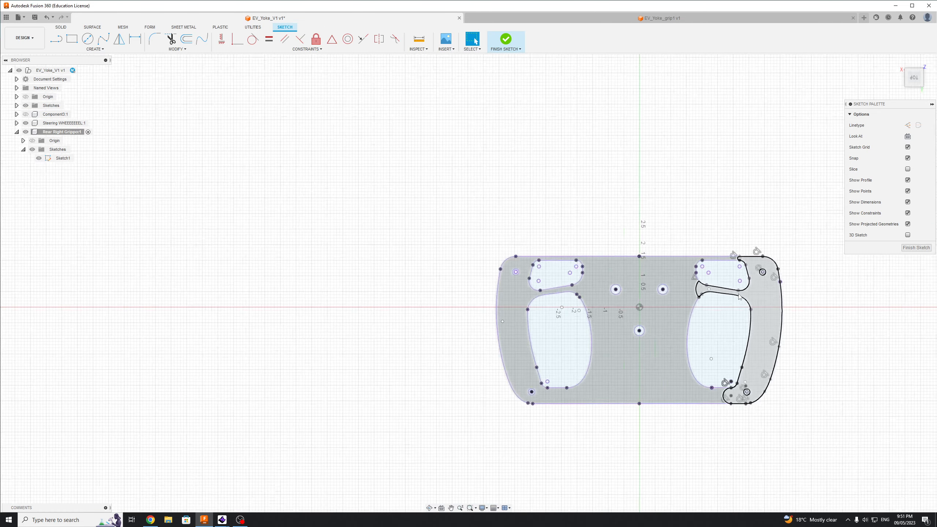
{"action": "scroll", "coordinate": [839, 430], "scroll_direction": "up", "scroll_amount": 3}
{"action": "scroll", "coordinate": [692, 407], "scroll_direction": "up", "scroll_amount": 5}
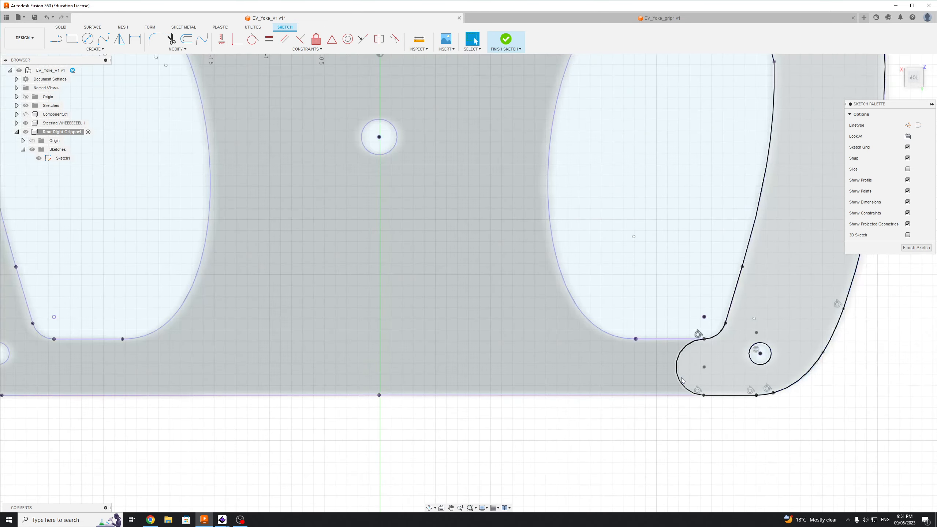
{"action": "left_click", "coordinate": [677, 380]}
{"action": "key", "text": "Delete"}
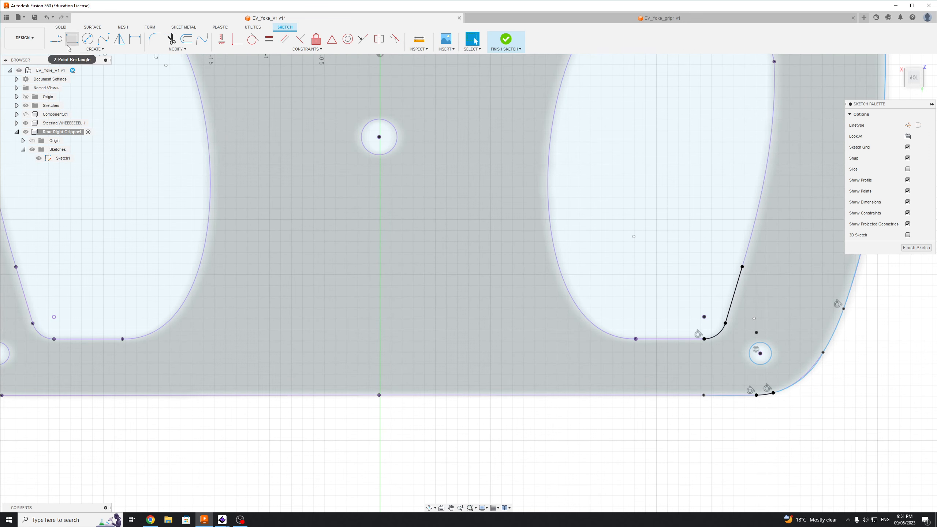
{"action": "left_click", "coordinate": [56, 38]}
{"action": "left_click_drag", "start_coordinate": [635, 338], "coordinate": [636, 395]}
{"action": "key", "text": "Escape"}
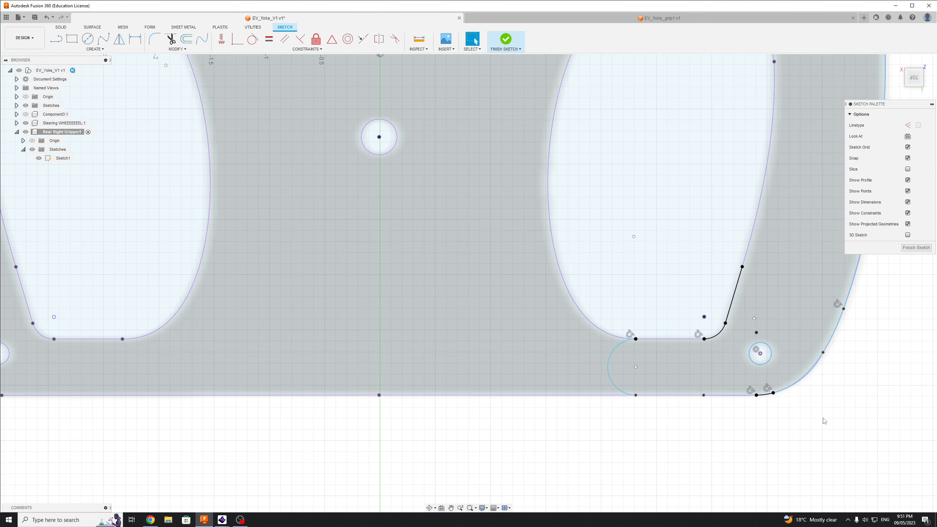
Examine the revised right grip outline and check that it forms one closed profile including the rib and both arc ends.
{"action": "scroll", "coordinate": [828, 425], "scroll_direction": "down", "scroll_amount": 5}
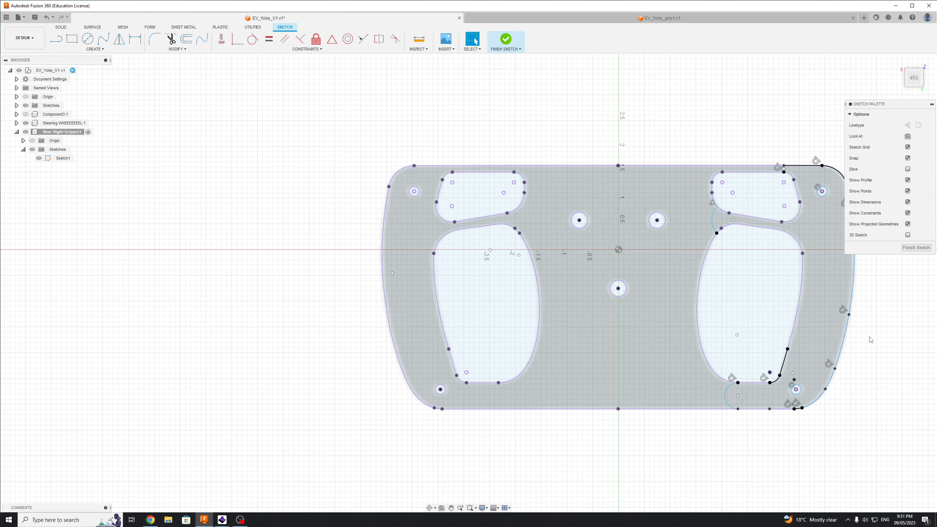
{"action": "scroll", "coordinate": [870, 339], "scroll_direction": "down", "scroll_amount": 2}
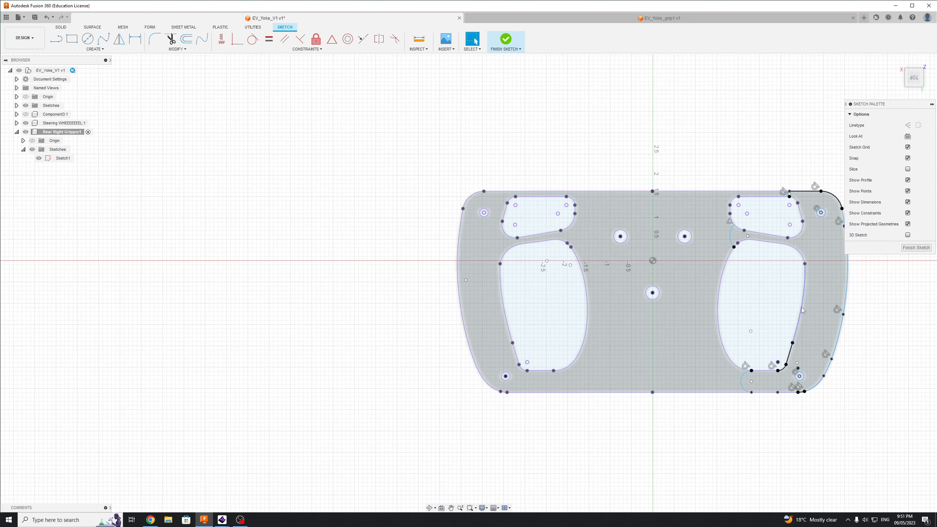
{"action": "scroll", "coordinate": [763, 297], "scroll_direction": "down", "scroll_amount": 2}
{"action": "middle_click_drag", "start_coordinate": [763, 297], "coordinate": [590, 304]}
{"action": "scroll", "coordinate": [590, 304], "scroll_direction": "up", "scroll_amount": 2}
{"action": "scroll", "coordinate": [590, 304], "scroll_direction": "up", "scroll_amount": 2}
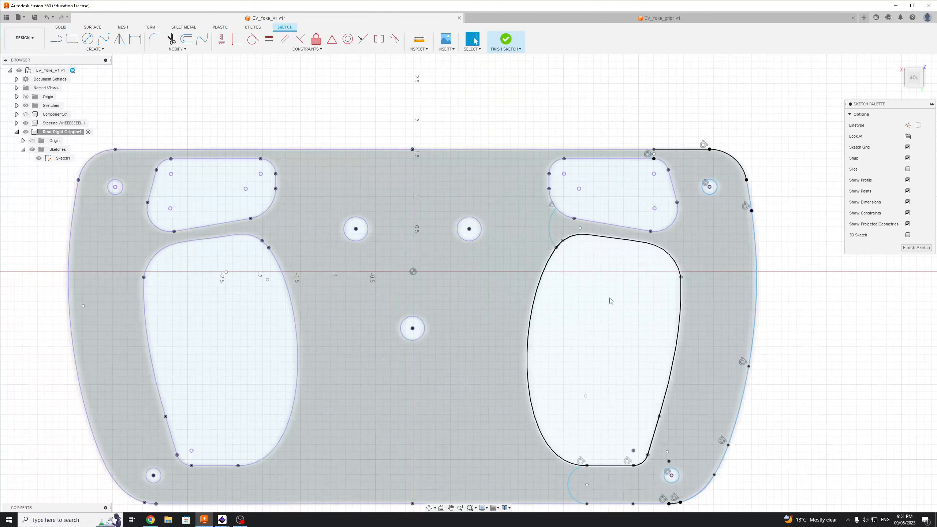
{"action": "middle_click_drag", "start_coordinate": [610, 336], "coordinate": [632, 281]}
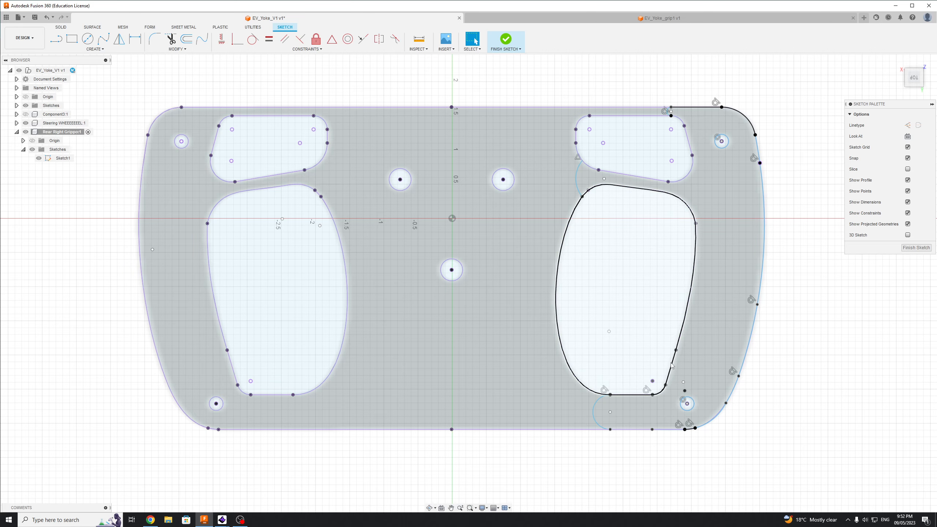
{"action": "scroll", "coordinate": [667, 466], "scroll_direction": "up", "scroll_amount": 1}
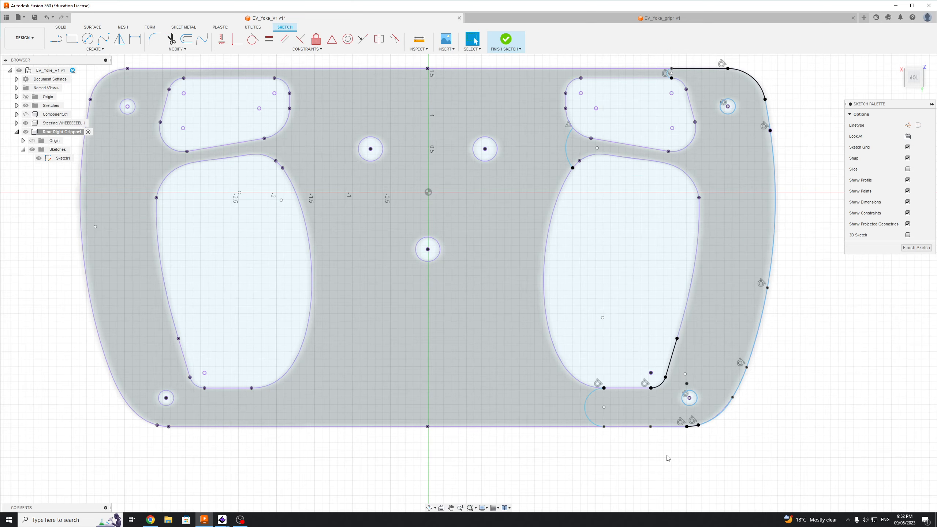
{"action": "scroll", "coordinate": [771, 346], "scroll_direction": "down", "scroll_amount": 1}
{"action": "mouse_move", "coordinate": [792, 301]}
{"action": "middle_mouse_down"}
{"action": "mouse_move", "coordinate": [807, 335]}
{"action": "mouse_move", "coordinate": [746, 315]}
{"action": "mouse_move", "coordinate": [803, 337]}
{"action": "mouse_move", "coordinate": [826, 328]}
{"action": "mouse_move", "coordinate": [791, 333]}
{"action": "middle_mouse_up"}
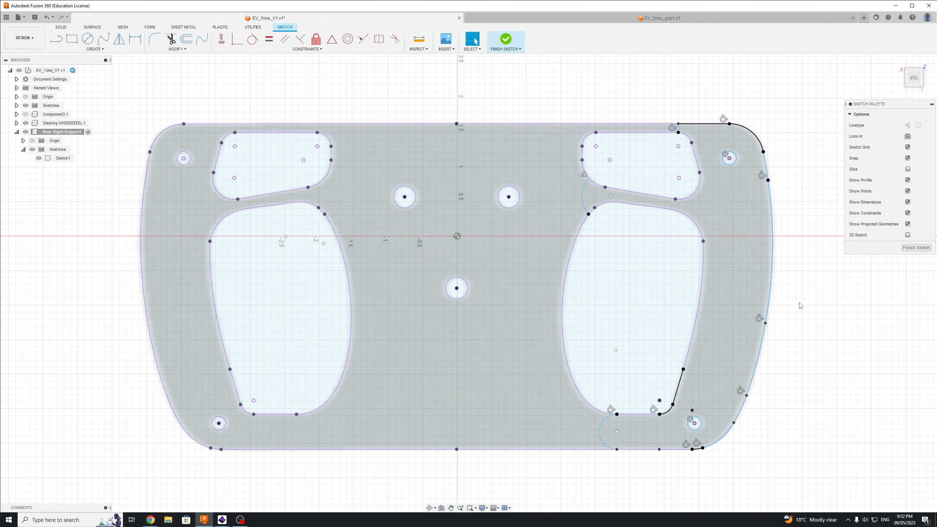
{"action": "scroll", "coordinate": [799, 304], "scroll_direction": "down", "scroll_amount": 2}
{"action": "scroll", "coordinate": [674, 261], "scroll_direction": "up", "scroll_amount": 3}
{"action": "middle_click_drag", "start_coordinate": [645, 292], "coordinate": [669, 263]}
{"action": "scroll", "coordinate": [670, 265], "scroll_direction": "down", "scroll_amount": 3}
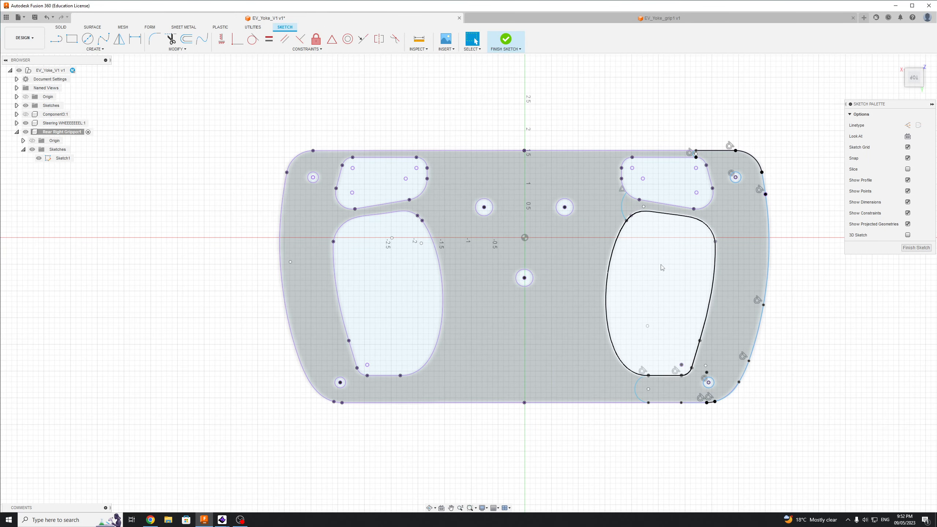
{"action": "scroll", "coordinate": [668, 264], "scroll_direction": "up", "scroll_amount": 3}
{"action": "mouse_move", "coordinate": [668, 264]}
{"action": "middle_mouse_down"}
{"action": "mouse_move", "coordinate": [651, 258]}
{"action": "mouse_move", "coordinate": [668, 264]}
{"action": "mouse_move", "coordinate": [655, 267]}
{"action": "middle_mouse_up"}
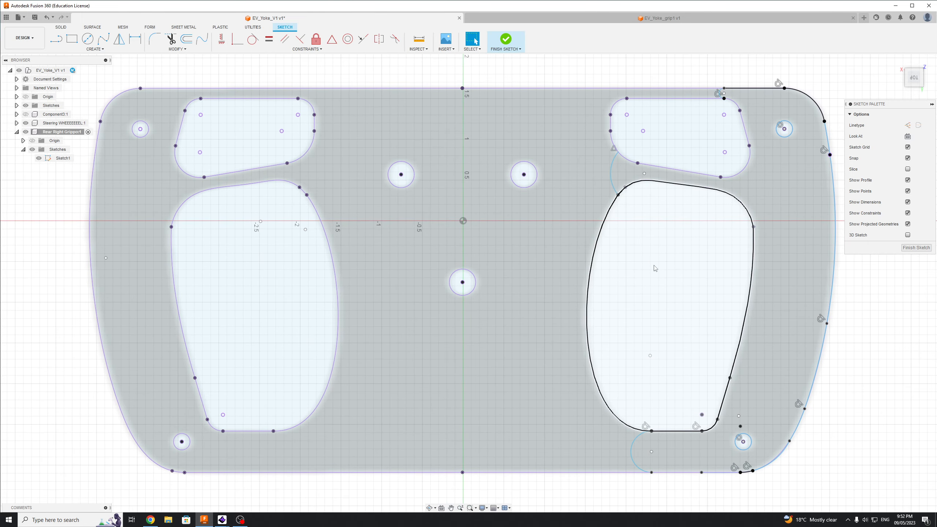
{"action": "left_click", "coordinate": [787, 299]}
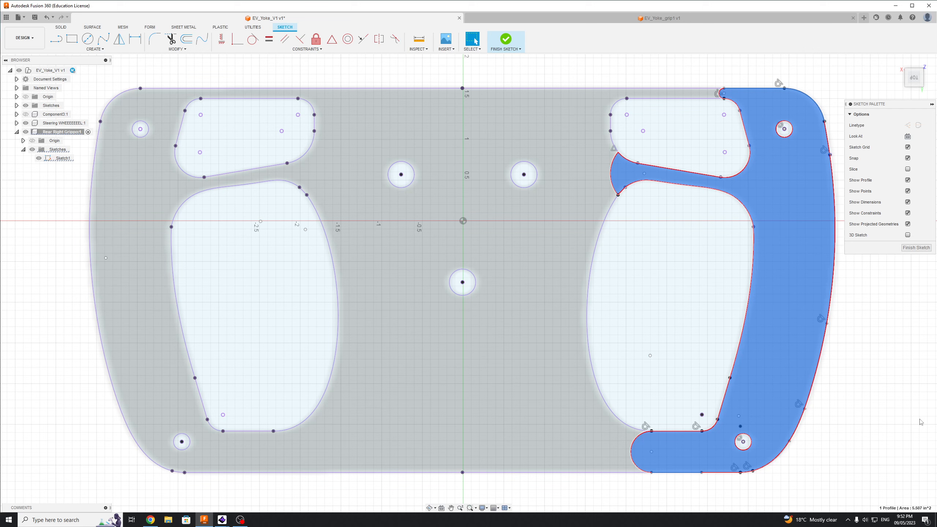
{"action": "left_click", "coordinate": [844, 446]}
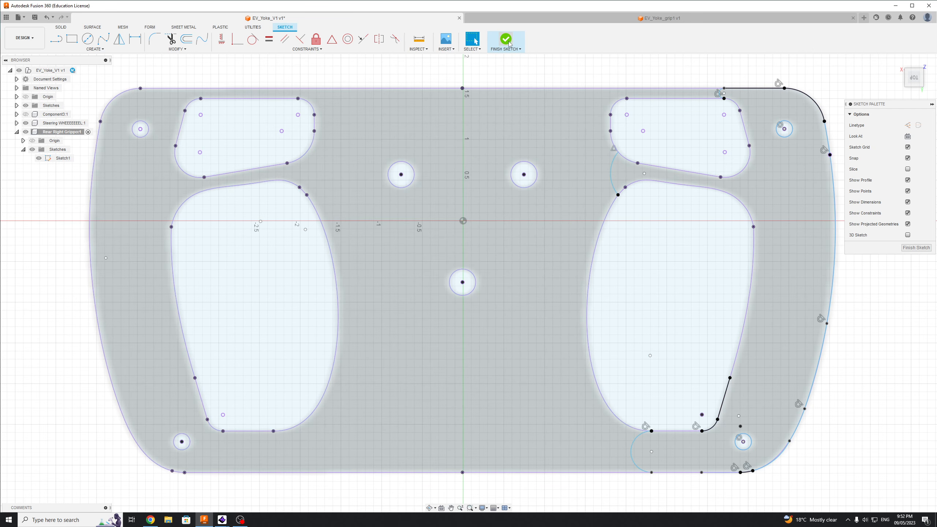
Draw a vertical construction line through the plate's centre, from the midpoint of its lower edge to the midpoint of its upper edge.
{"action": "left_click", "coordinate": [56, 38]}
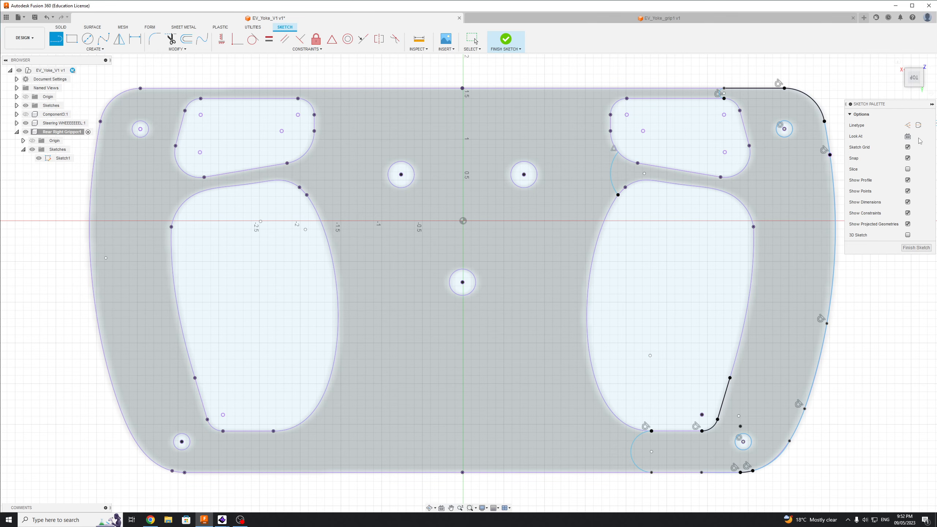
{"action": "key", "text": "x"}
{"action": "scroll", "coordinate": [486, 201], "scroll_direction": "up", "scroll_amount": 5}
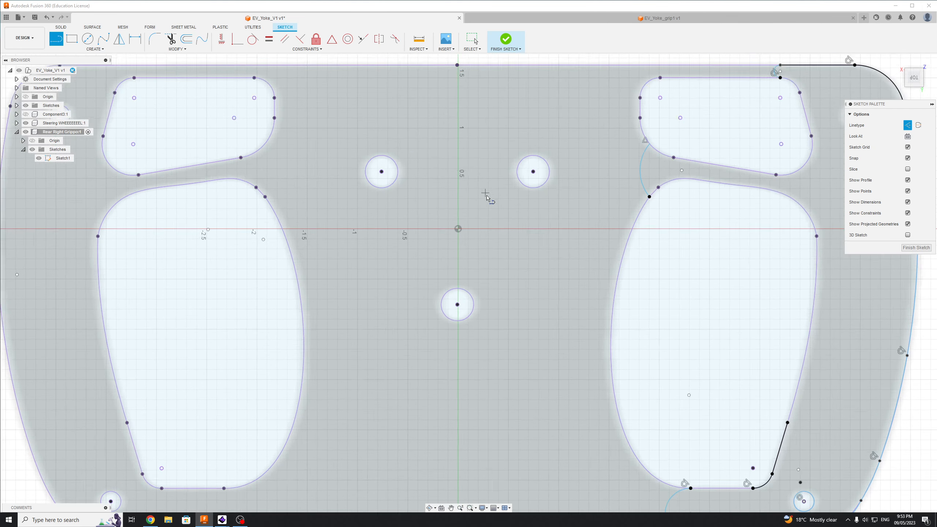
{"action": "scroll", "coordinate": [491, 218], "scroll_direction": "down", "scroll_amount": 4}
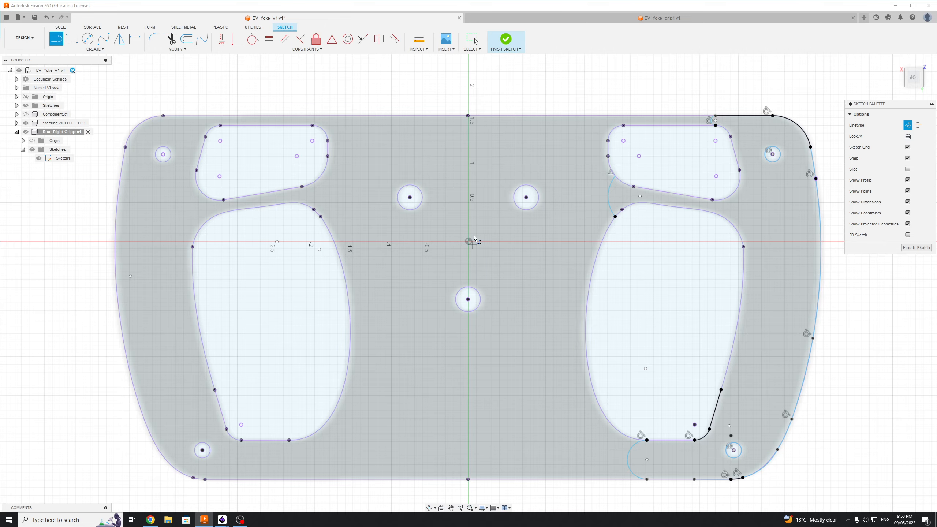
{"action": "middle_click_drag", "start_coordinate": [486, 409], "coordinate": [524, 396]}
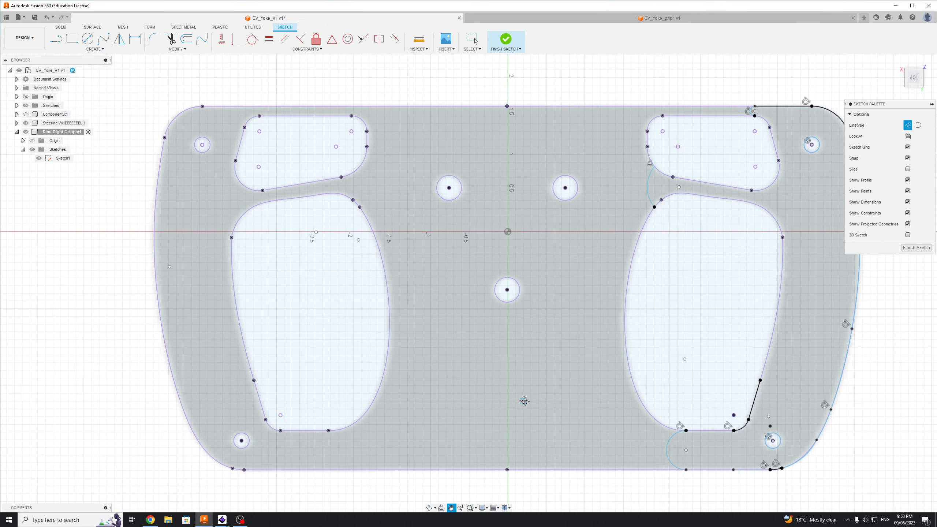
{"action": "scroll", "coordinate": [519, 424], "scroll_direction": "up", "scroll_amount": 5}
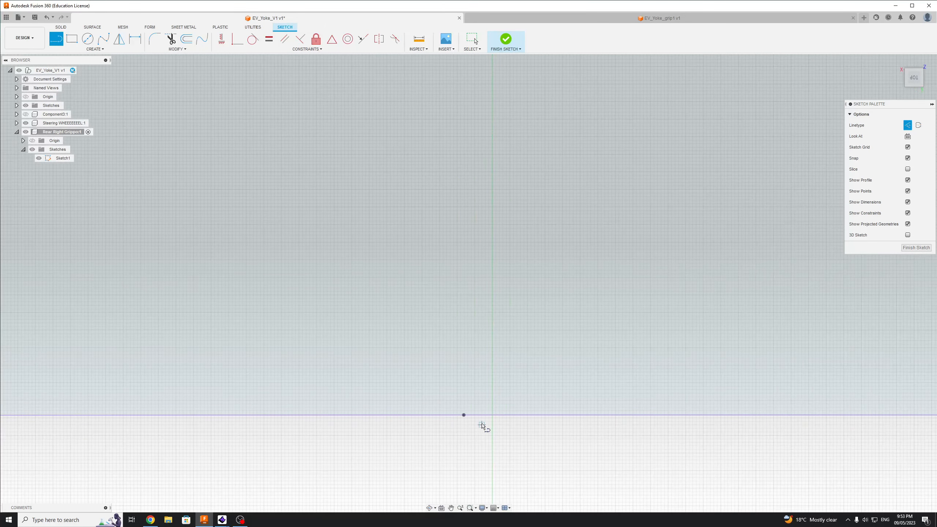
{"action": "scroll", "coordinate": [465, 416], "scroll_direction": "down", "scroll_amount": 3}
{"action": "scroll", "coordinate": [465, 204], "scroll_direction": "down", "scroll_amount": 3}
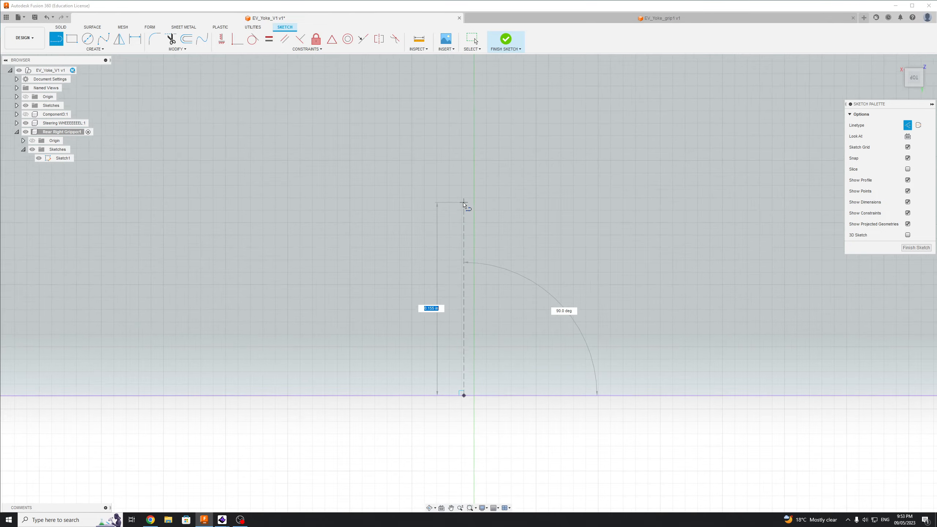
{"action": "middle_click_drag", "start_coordinate": [465, 205], "coordinate": [473, 408]}
{"action": "scroll", "coordinate": [482, 375], "scroll_direction": "down", "scroll_amount": 2}
{"action": "scroll", "coordinate": [480, 380], "scroll_direction": "down", "scroll_amount": 6}
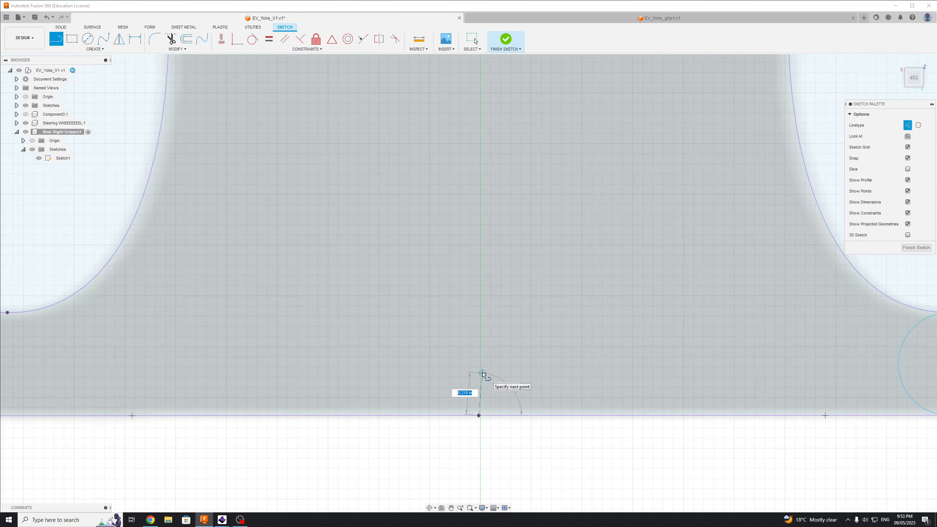
{"action": "middle_click_drag", "start_coordinate": [485, 291], "coordinate": [494, 349]}
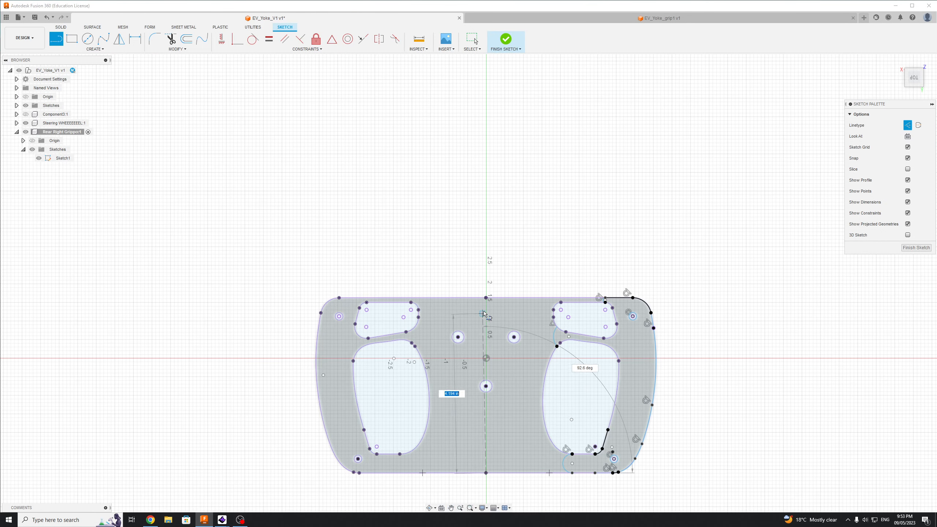
{"action": "left_click", "coordinate": [486, 298]}
{"action": "key", "text": "Escape"}
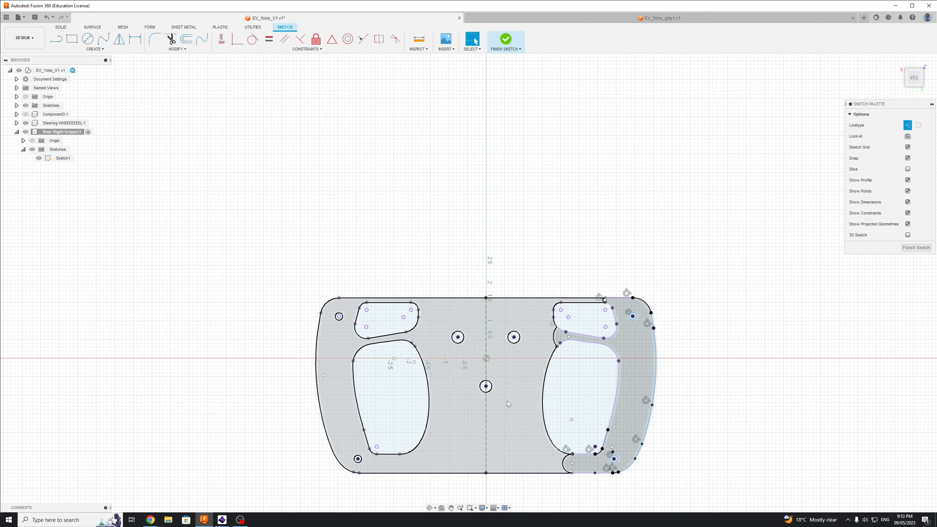
Start a sketch mirror and select the right rib's inner end arc, the lower cutout's upper curve and its short inner corner line.
{"action": "scroll", "coordinate": [507, 400], "scroll_direction": "down", "scroll_amount": 3}
{"action": "middle_click_drag", "start_coordinate": [509, 397], "coordinate": [558, 343]}
{"action": "scroll", "coordinate": [530, 338], "scroll_direction": "up", "scroll_amount": 4}
{"action": "left_click", "coordinate": [530, 338]}
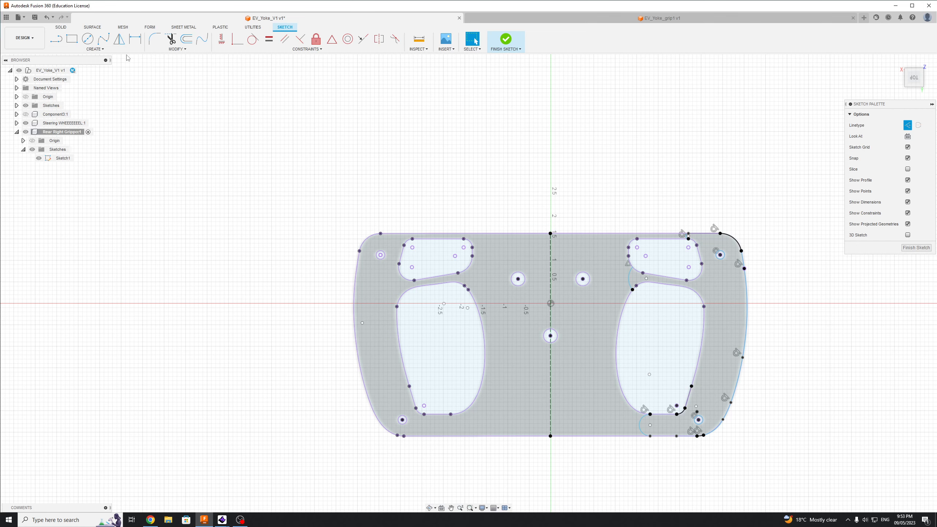
{"action": "left_click", "coordinate": [119, 38]}
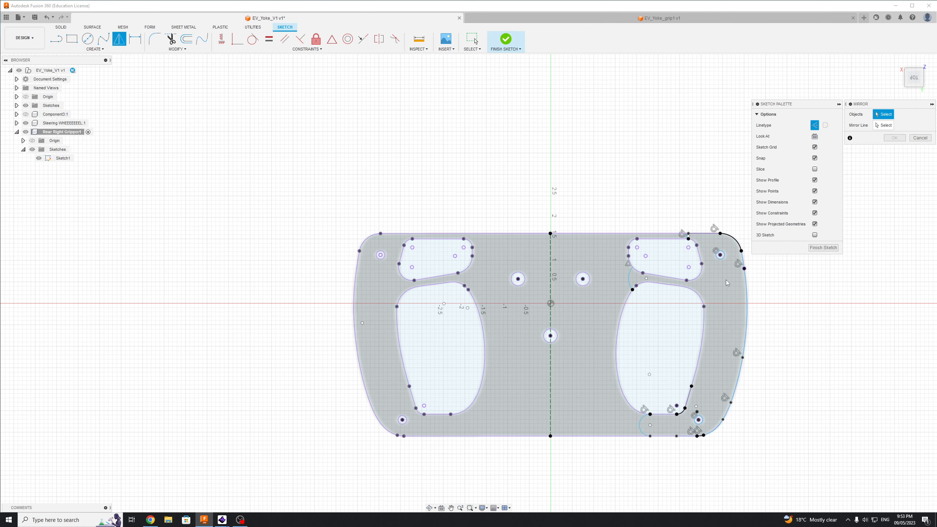
{"action": "scroll", "coordinate": [735, 236], "scroll_direction": "up", "scroll_amount": 2}
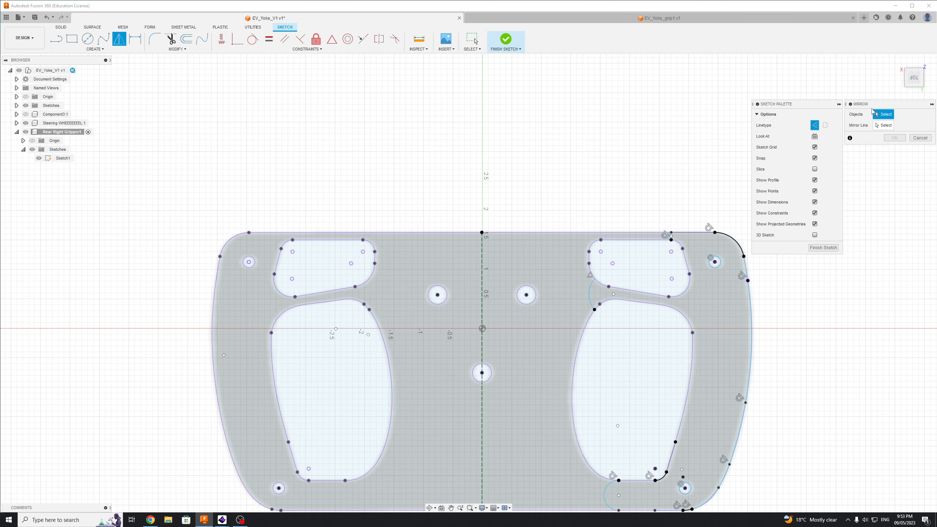
{"action": "mouse_move", "coordinate": [537, 327]}
{"action": "middle_mouse_down"}
{"action": "mouse_move", "coordinate": [561, 257]}
{"action": "mouse_move", "coordinate": [564, 288]}
{"action": "middle_mouse_up"}
{"action": "scroll", "coordinate": [562, 288], "scroll_direction": "down", "scroll_amount": 1}
{"action": "scroll", "coordinate": [547, 308], "scroll_direction": "down", "scroll_amount": 1}
{"action": "scroll", "coordinate": [546, 304], "scroll_direction": "up", "scroll_amount": 1}
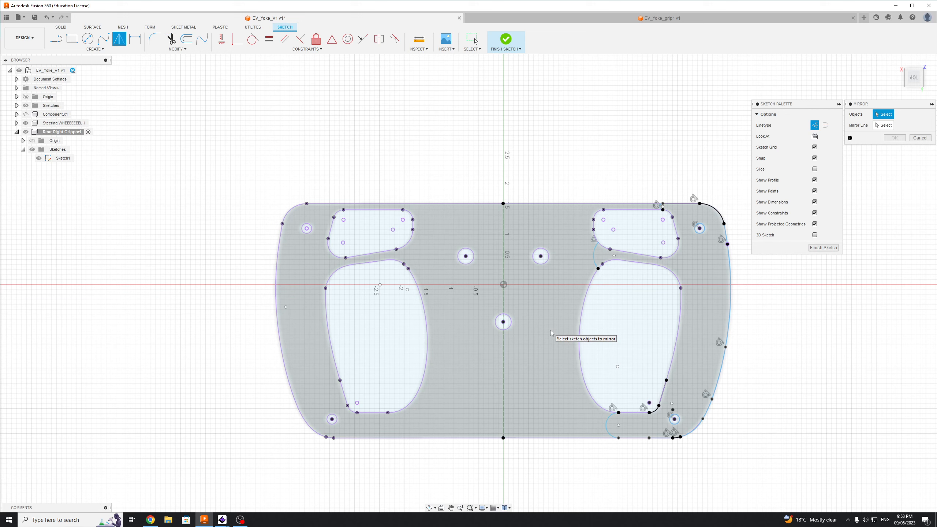
{"action": "left_click", "coordinate": [594, 255]}
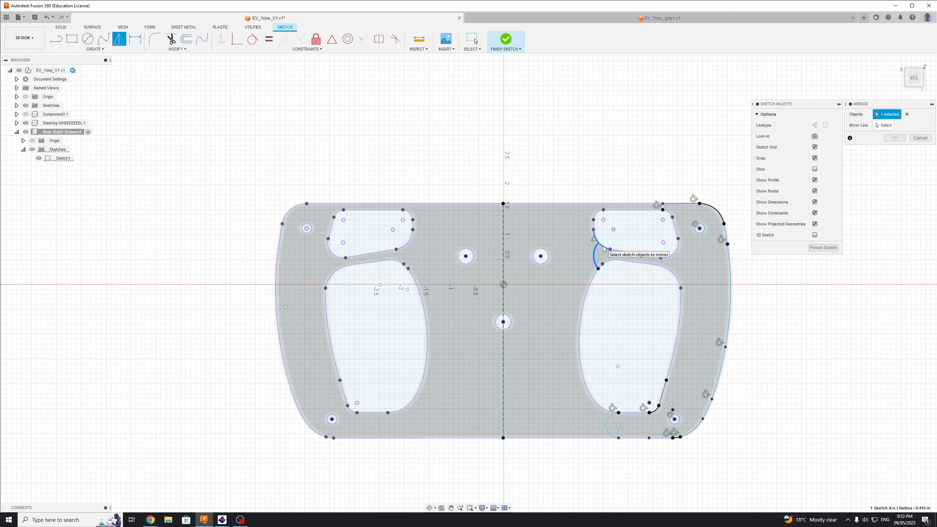
{"action": "left_click", "coordinate": [626, 262]}
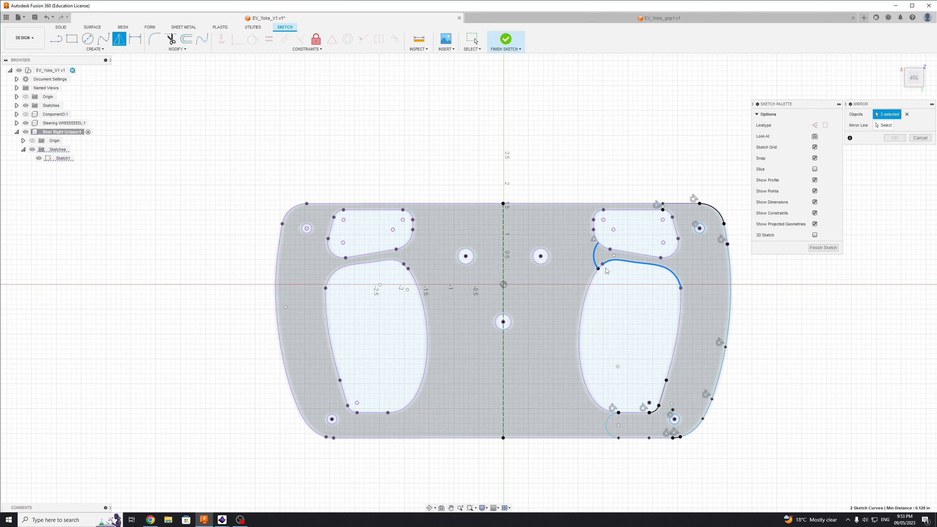
{"action": "scroll", "coordinate": [609, 264], "scroll_direction": "up", "scroll_amount": 4}
{"action": "left_click", "coordinate": [596, 266]}
{"action": "scroll", "coordinate": [625, 279], "scroll_direction": "down", "scroll_amount": 3}
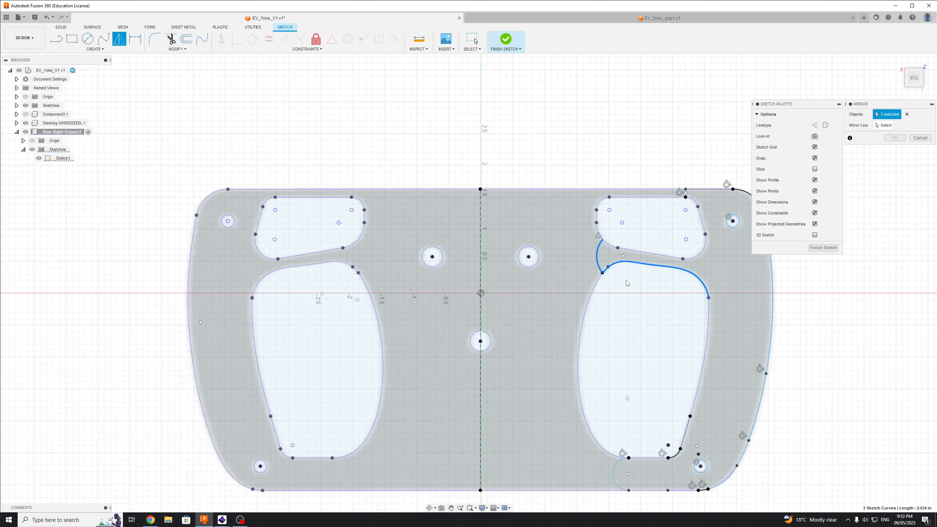
Add the right lower cutout's outer side, its flat lower edge, the lower end arc and the plate's lower edge segments to the mirror selection.
{"action": "left_click", "coordinate": [693, 325]}
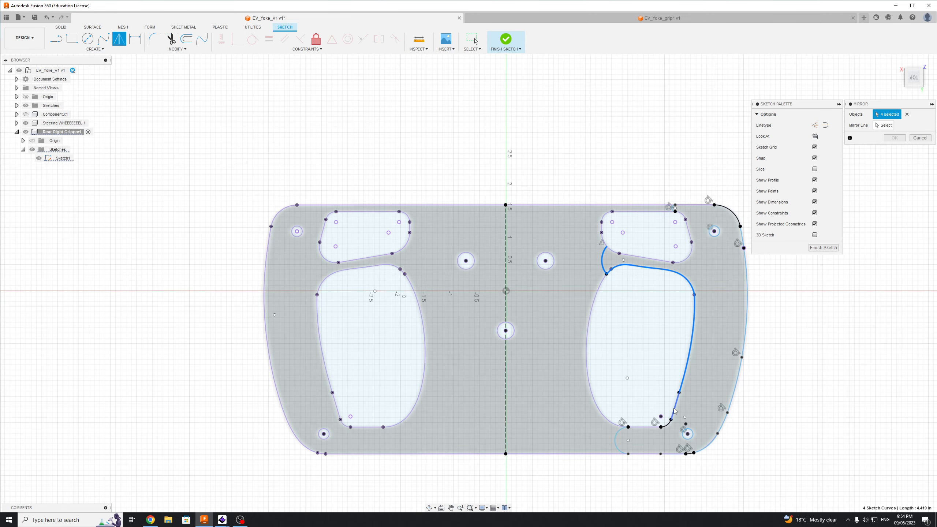
{"action": "left_click", "coordinate": [674, 412]}
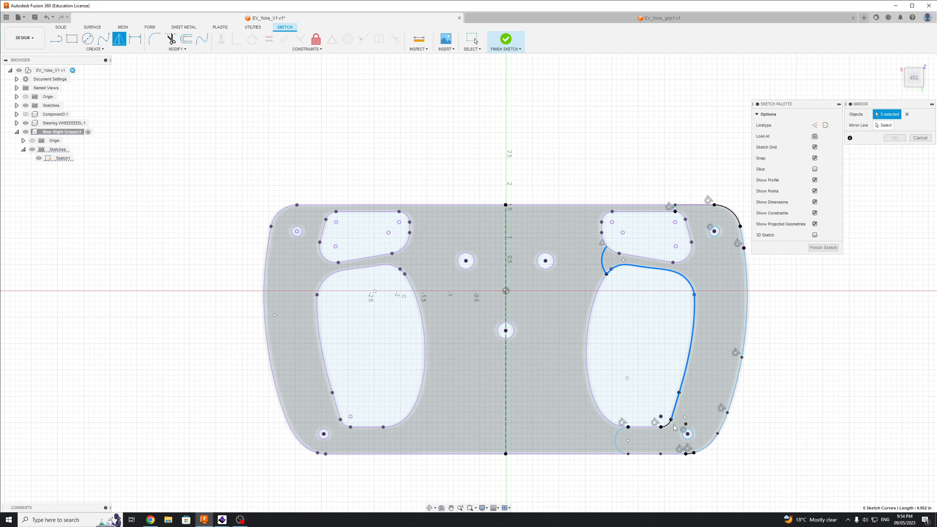
{"action": "left_click", "coordinate": [645, 428]}
{"action": "left_click", "coordinate": [618, 440]}
{"action": "left_click", "coordinate": [652, 453]}
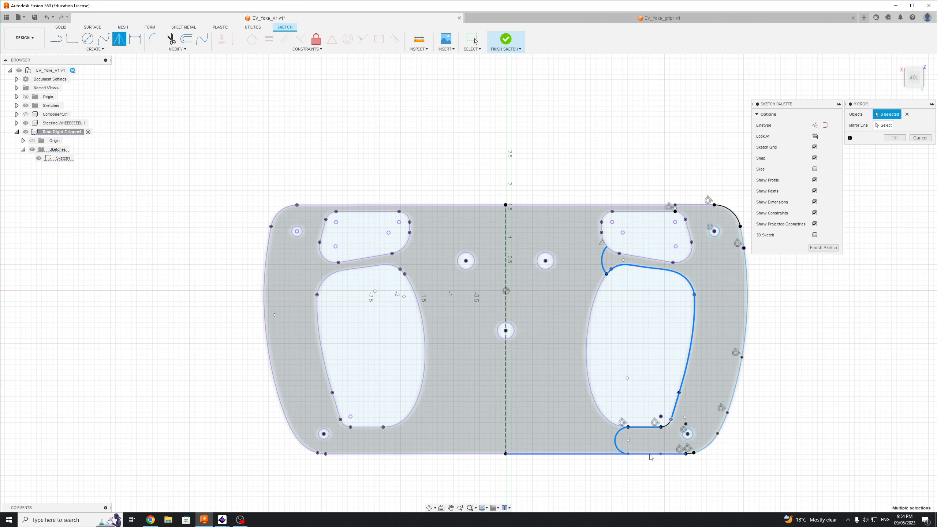
{"action": "scroll", "coordinate": [648, 454], "scroll_direction": "up", "scroll_amount": 4}
{"action": "left_click", "coordinate": [676, 451]}
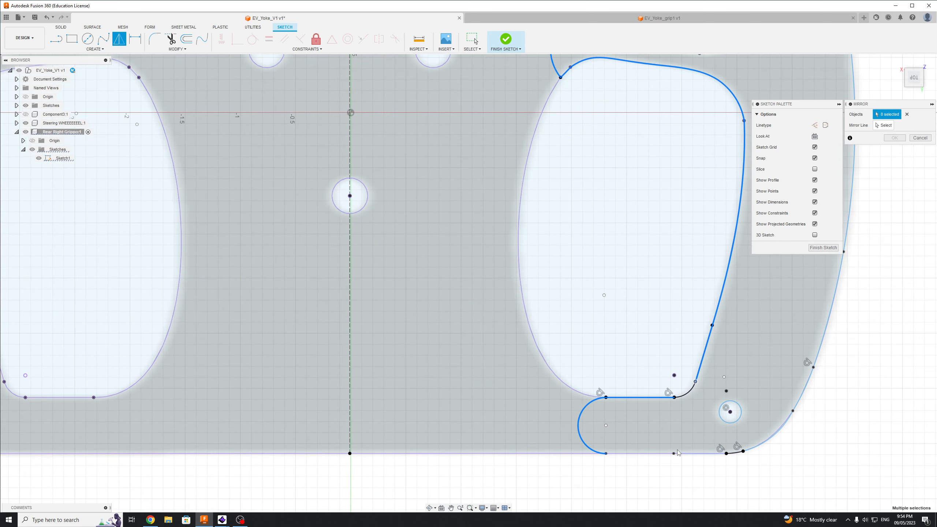
{"action": "left_click", "coordinate": [695, 453]}
{"action": "left_click", "coordinate": [639, 456]}
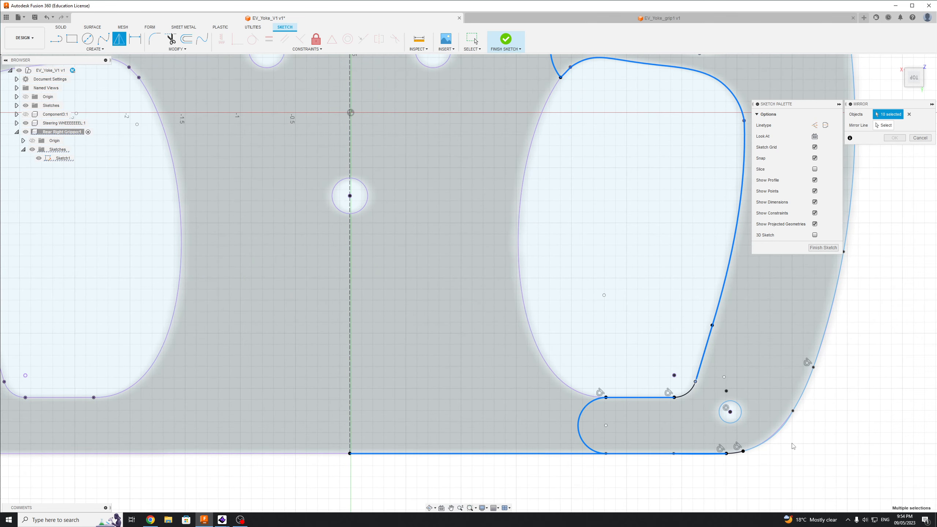
Add the plate's lower right corner curves and the long curved segments of its right outer edge to the mirror selection.
{"action": "left_click", "coordinate": [735, 453]}
{"action": "left_click", "coordinate": [769, 435]}
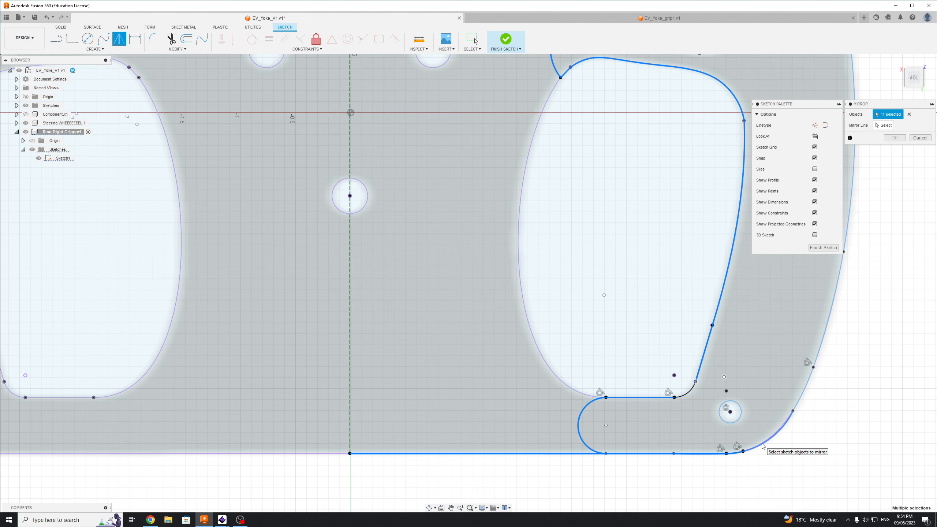
{"action": "left_click", "coordinate": [802, 394]}
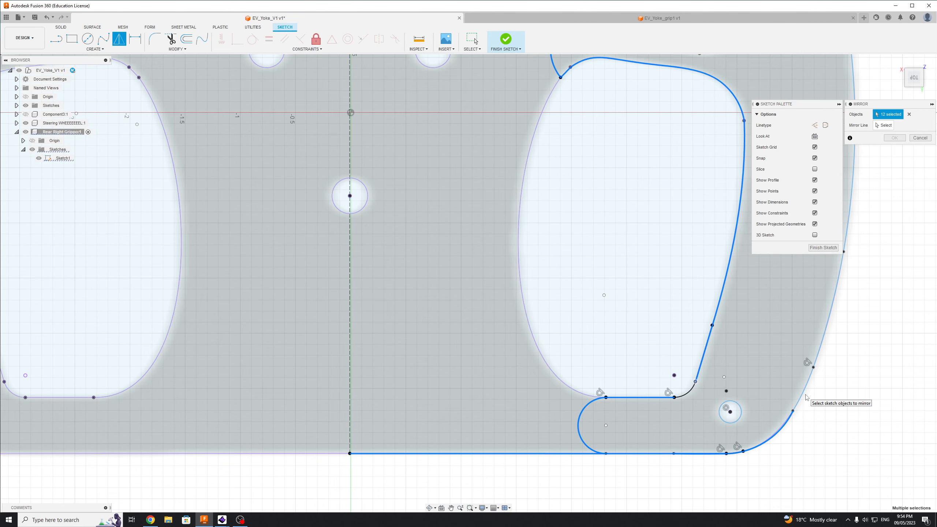
{"action": "left_click", "coordinate": [815, 357]}
{"action": "scroll", "coordinate": [871, 350], "scroll_direction": "down", "scroll_amount": 4}
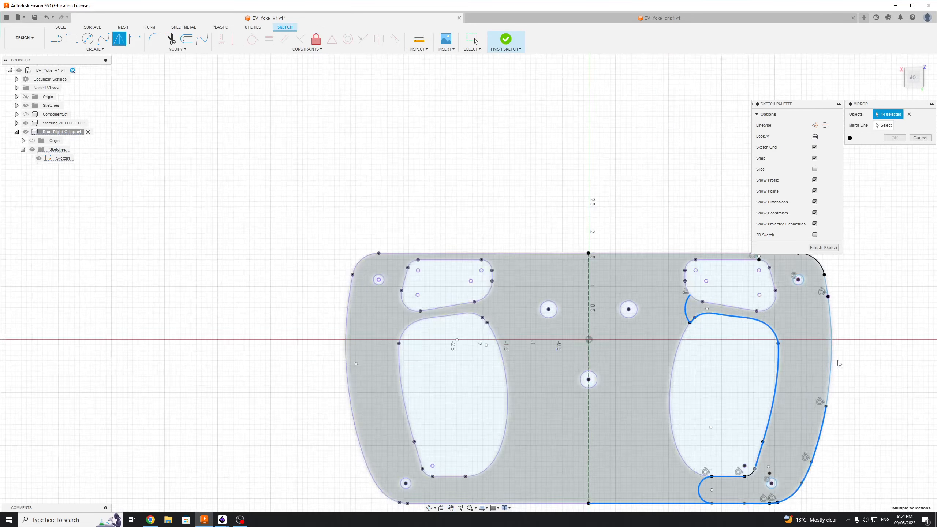
{"action": "scroll", "coordinate": [838, 363], "scroll_direction": "up", "scroll_amount": 3}
{"action": "left_click", "coordinate": [834, 370]}
{"action": "scroll", "coordinate": [837, 371], "scroll_direction": "down", "scroll_amount": 3}
{"action": "scroll", "coordinate": [844, 314], "scroll_direction": "up", "scroll_amount": 2}
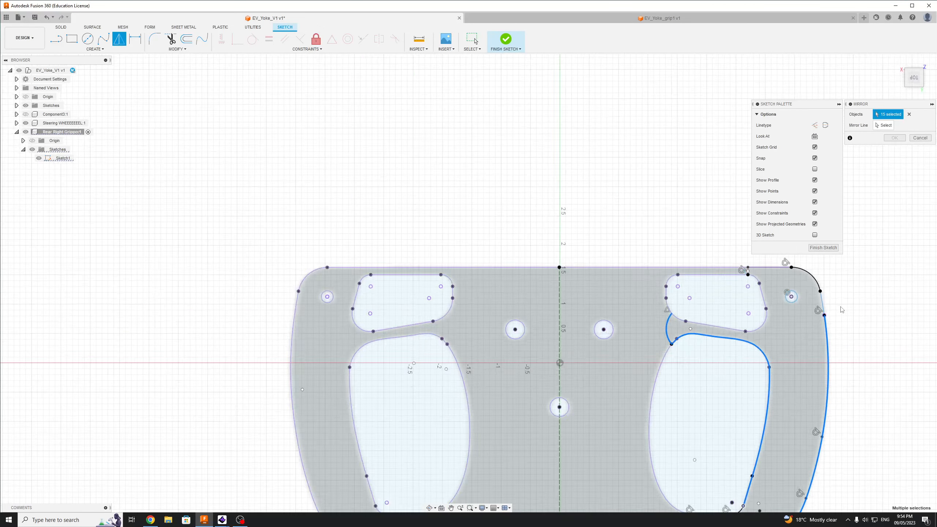
Add the outer edge's short upper segment, the plate's upper right corner arc and the grip's top edge line to the mirror selection.
{"action": "scroll", "coordinate": [842, 309], "scroll_direction": "up", "scroll_amount": 2}
{"action": "scroll", "coordinate": [833, 314], "scroll_direction": "up", "scroll_amount": 3}
{"action": "left_click", "coordinate": [788, 359]}
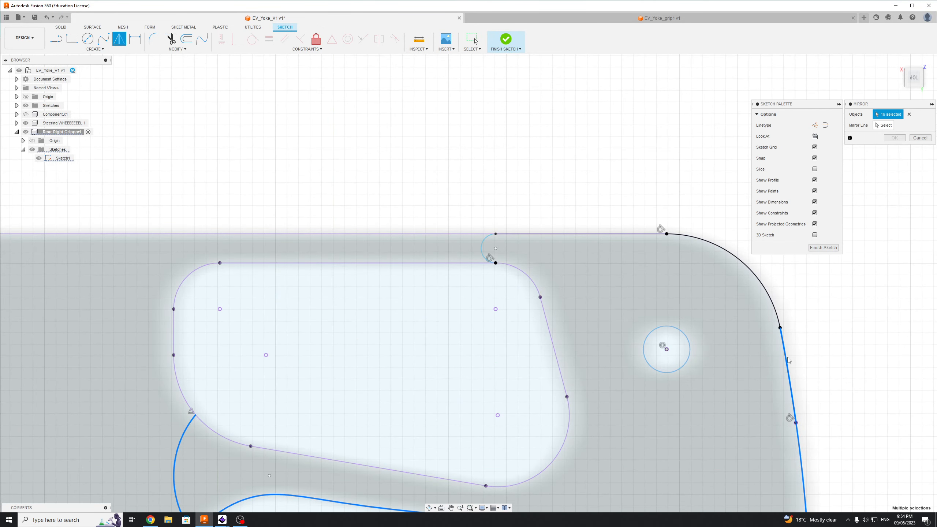
{"action": "left_click", "coordinate": [774, 301]}
{"action": "left_click", "coordinate": [623, 235]}
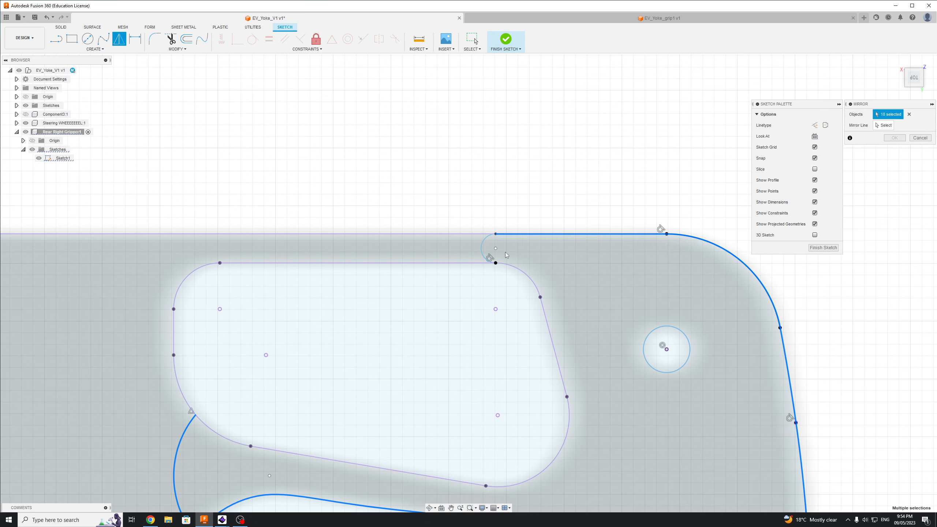
Add the grip's upper end arc and the right upper cutout's outer, lower and inner corner edges to the mirror selection.
{"action": "left_click", "coordinate": [484, 247]}
{"action": "left_click", "coordinate": [529, 280]}
{"action": "left_click", "coordinate": [553, 329]}
{"action": "left_click", "coordinate": [551, 460]}
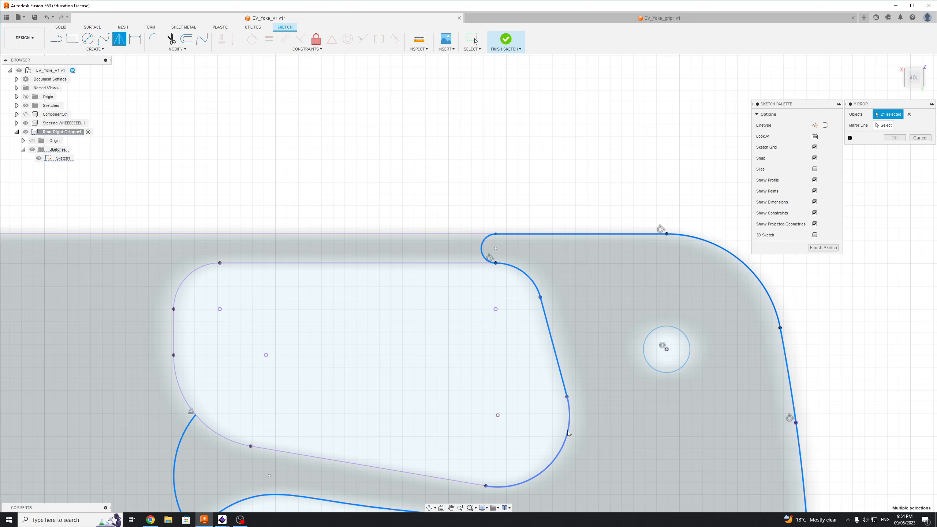
{"action": "left_click", "coordinate": [413, 479]}
{"action": "left_click", "coordinate": [219, 434]}
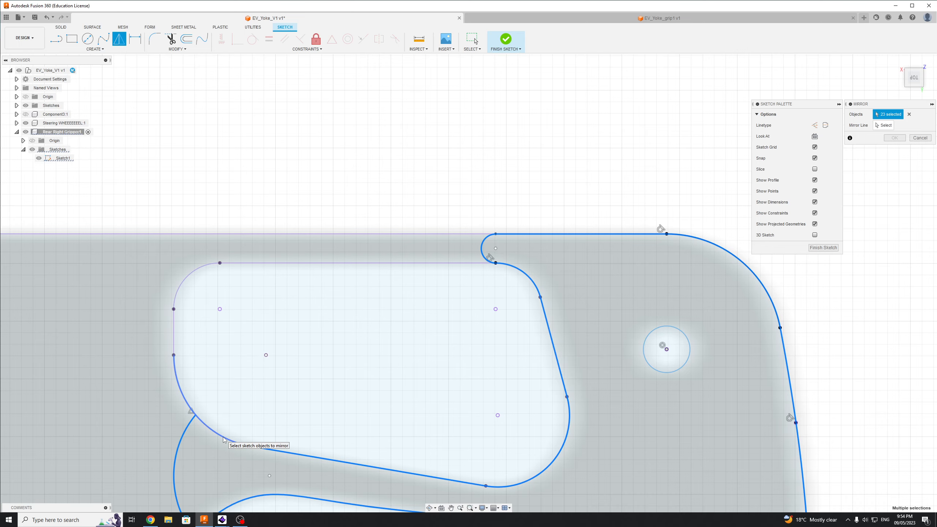
Add the right grip's lower and upper mounting hole circles to the mirror selection, completing the set of objects.
{"action": "scroll", "coordinate": [344, 405], "scroll_direction": "down", "scroll_amount": 3}
{"action": "scroll", "coordinate": [359, 407], "scroll_direction": "down", "scroll_amount": 5}
{"action": "mouse_move", "coordinate": [612, 449]}
{"action": "middle_mouse_down"}
{"action": "mouse_move", "coordinate": [640, 317]}
{"action": "mouse_move", "coordinate": [664, 266]}
{"action": "middle_mouse_up"}
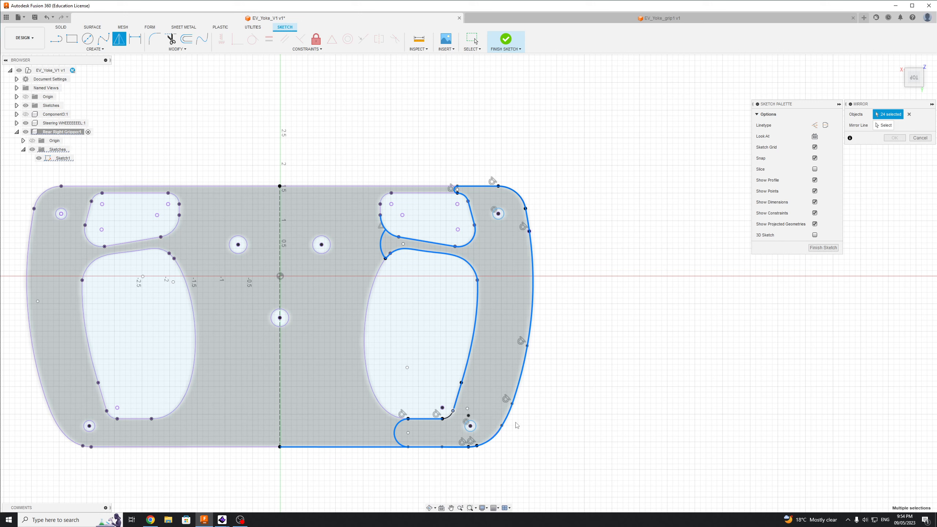
{"action": "left_click", "coordinate": [473, 430]}
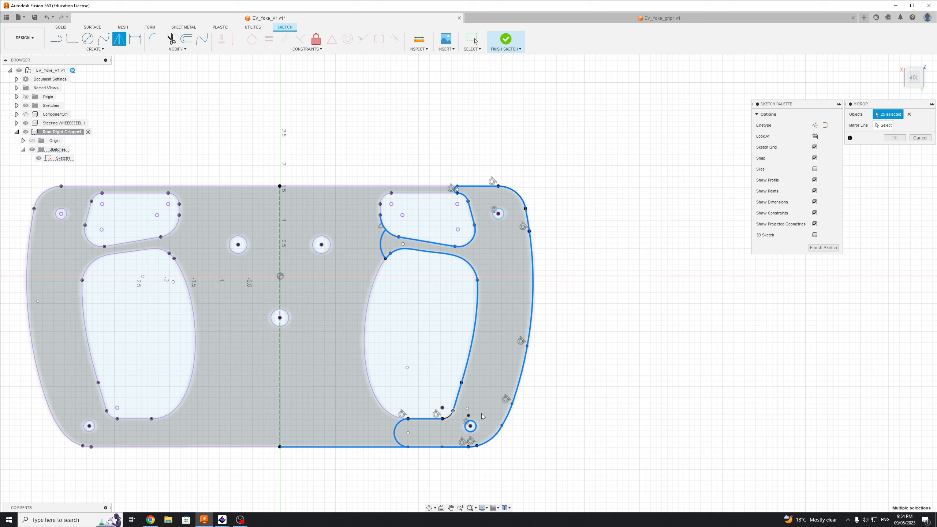
{"action": "left_click", "coordinate": [498, 213]}
{"action": "left_click", "coordinate": [883, 125]}
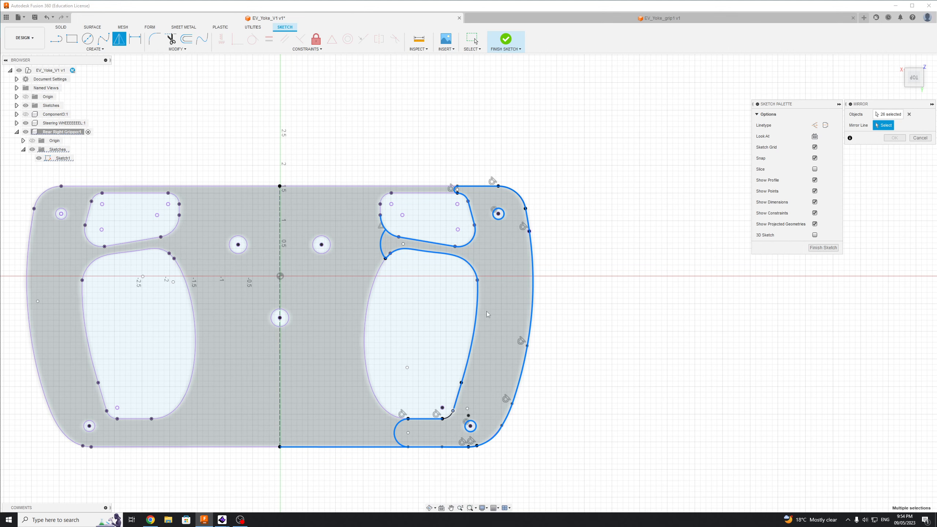
Use the plate's vertical centre construction line as the mirror line and mirror the selected grip outline and holes.
{"action": "scroll", "coordinate": [245, 435], "scroll_direction": "up", "scroll_amount": 5}
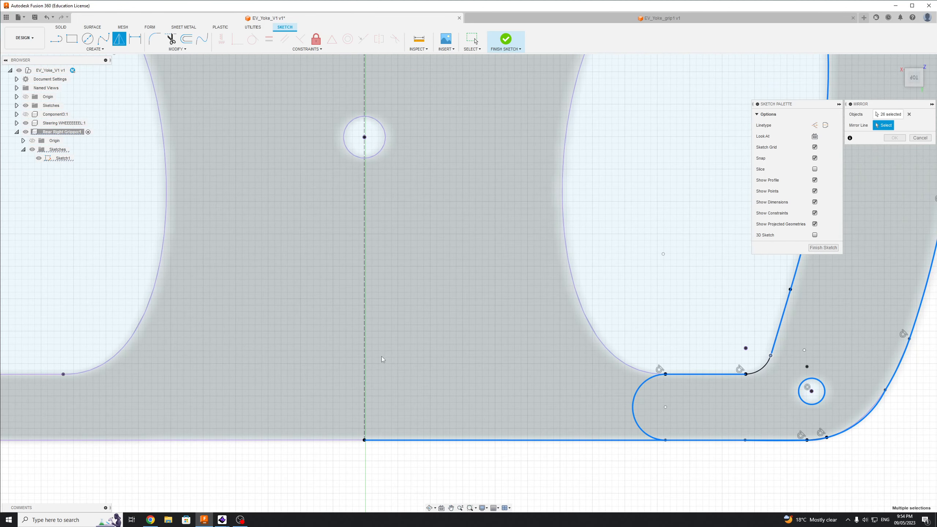
{"action": "left_click", "coordinate": [364, 364]}
{"action": "scroll", "coordinate": [367, 361], "scroll_direction": "down", "scroll_amount": 5}
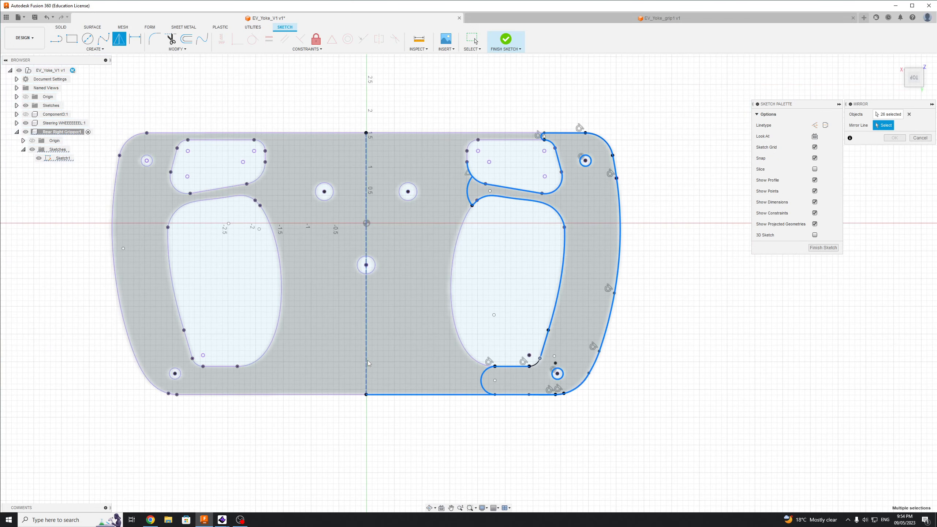
{"action": "middle_click_drag", "start_coordinate": [391, 234], "coordinate": [477, 286]}
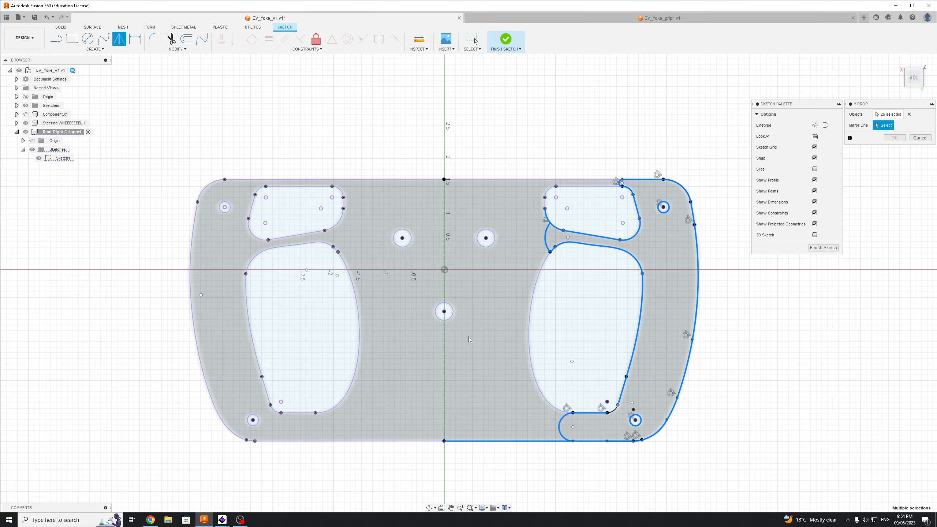
{"action": "left_click", "coordinate": [445, 401]}
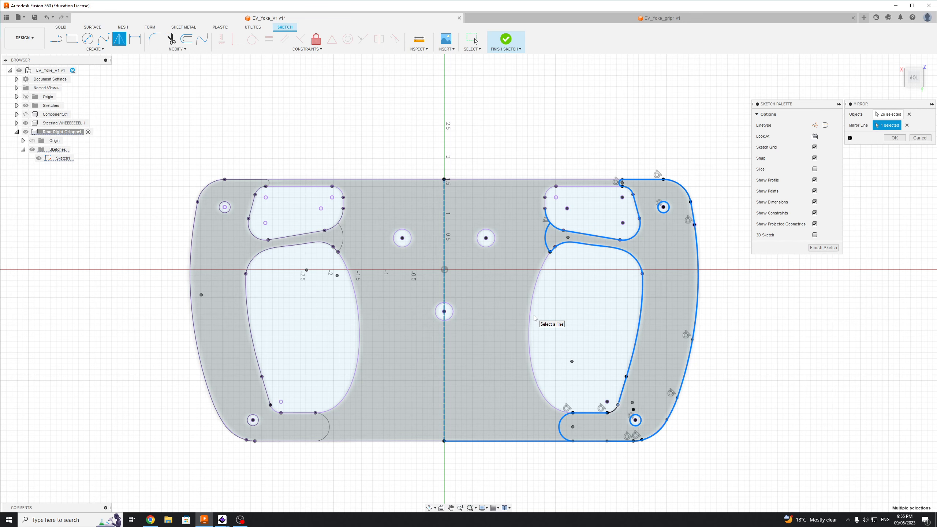
{"action": "left_click", "coordinate": [894, 137]}
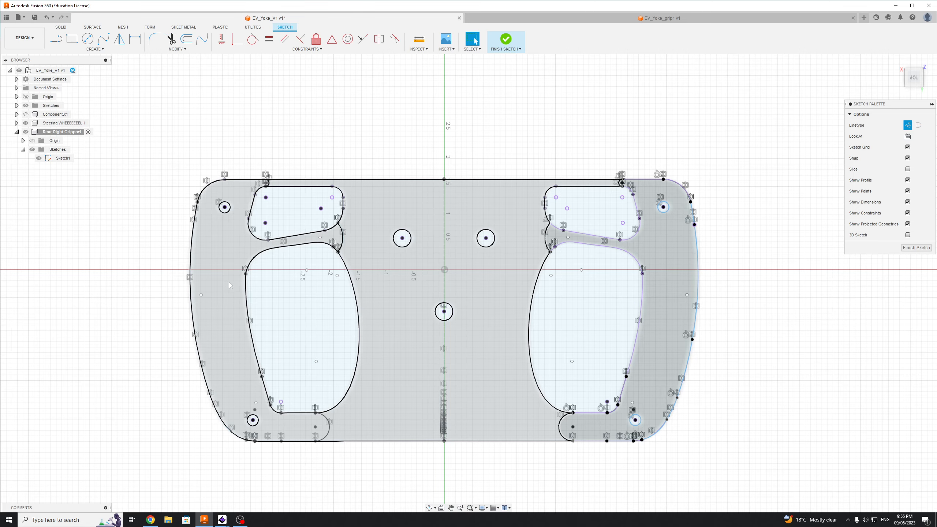
Examine the mirrored left grip outline at its rib end and lower arc, and compare it with the right grip.
{"action": "scroll", "coordinate": [325, 261], "scroll_direction": "up", "scroll_amount": 10}
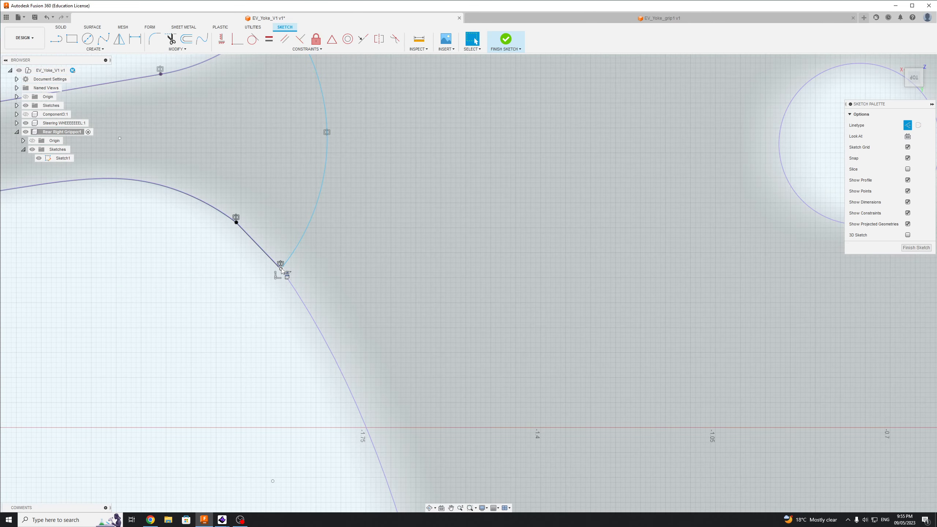
{"action": "scroll", "coordinate": [281, 270], "scroll_direction": "down", "scroll_amount": 10}
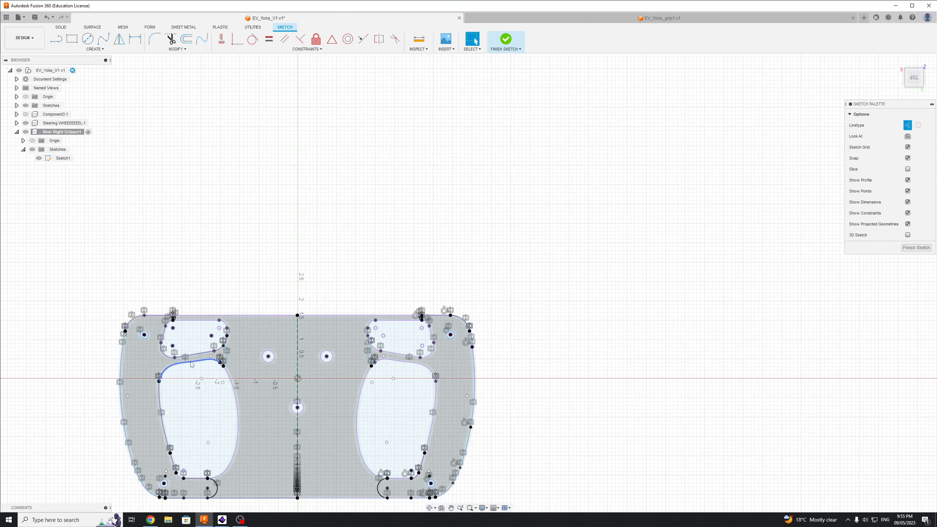
{"action": "scroll", "coordinate": [189, 360], "scroll_direction": "down", "scroll_amount": 4}
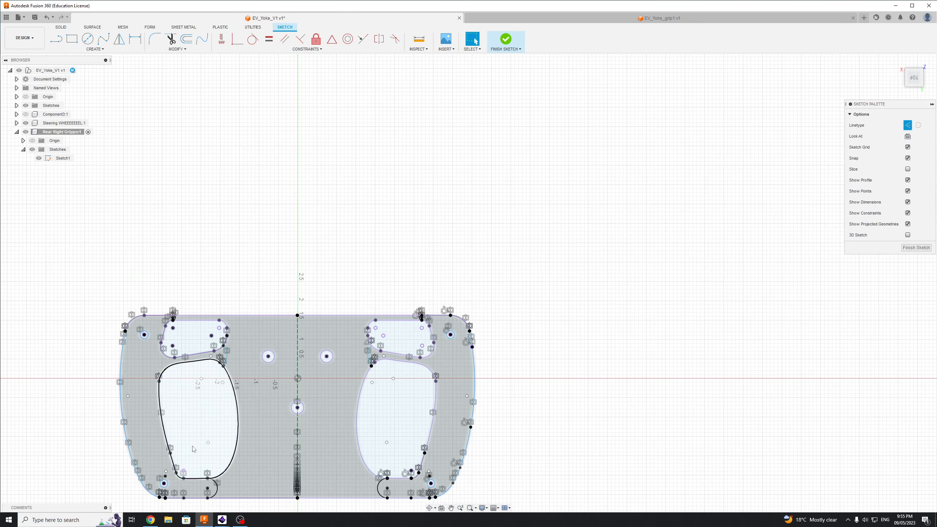
{"action": "middle_click_drag", "start_coordinate": [193, 448], "coordinate": [354, 349]}
{"action": "scroll", "coordinate": [346, 350], "scroll_direction": "up", "scroll_amount": 3}
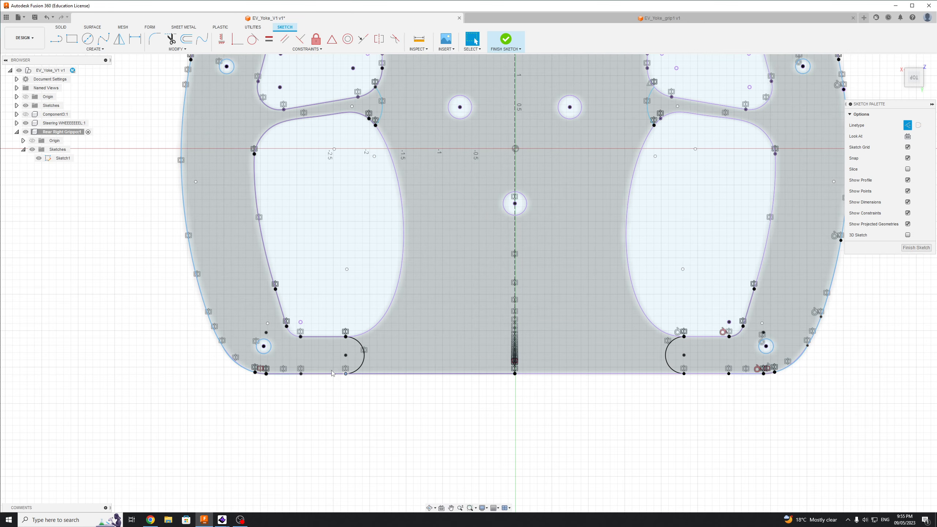
{"action": "left_click", "coordinate": [346, 374]}
{"action": "scroll", "coordinate": [284, 348], "scroll_direction": "up", "scroll_amount": 5}
{"action": "scroll", "coordinate": [424, 393], "scroll_direction": "down", "scroll_amount": 8}
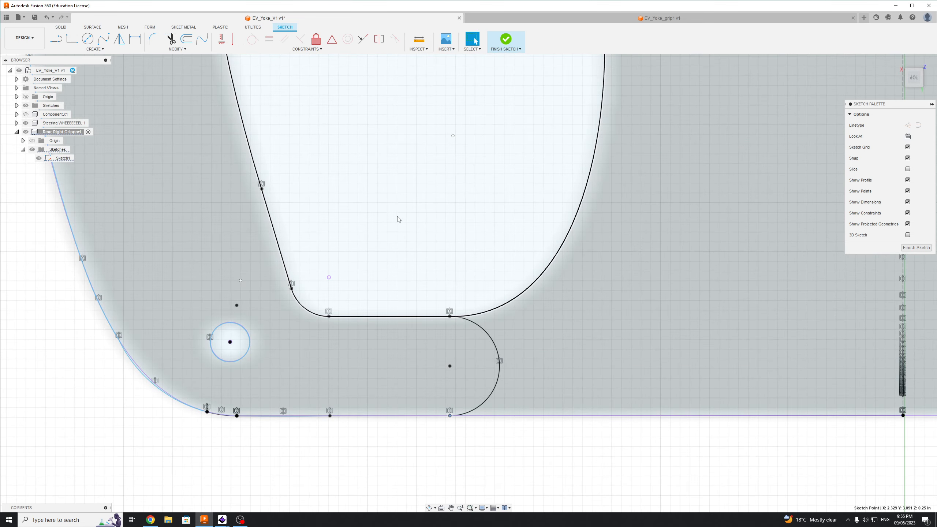
{"action": "left_click", "coordinate": [704, 378]}
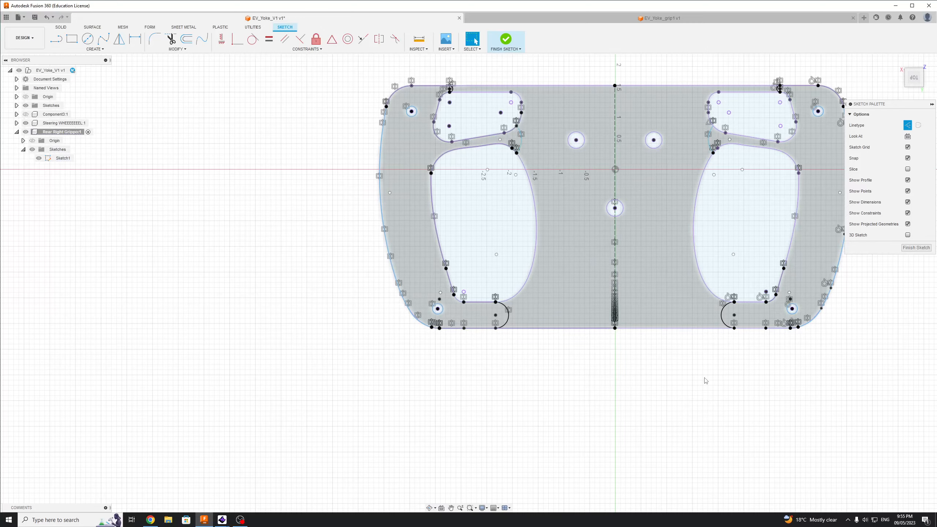
{"action": "scroll", "coordinate": [701, 390], "scroll_direction": "up", "scroll_amount": 2}
{"action": "scroll", "coordinate": [700, 390], "scroll_direction": "down", "scroll_amount": 6}
{"action": "scroll", "coordinate": [714, 385], "scroll_direction": "down", "scroll_amount": 1}
{"action": "middle_click_drag", "start_coordinate": [714, 385], "coordinate": [682, 424]}
{"action": "scroll", "coordinate": [634, 338], "scroll_direction": "up", "scroll_amount": 3}
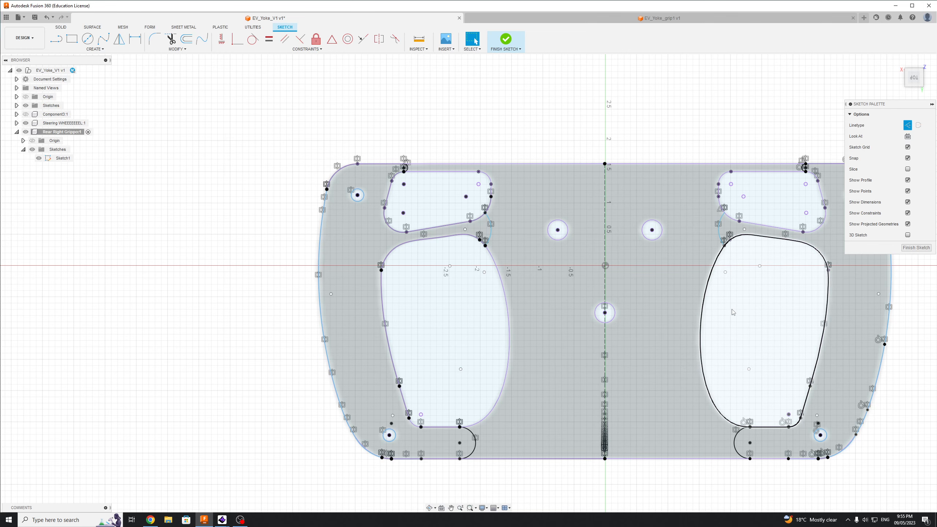
{"action": "middle_click_drag", "start_coordinate": [732, 309], "coordinate": [668, 293]}
{"action": "scroll", "coordinate": [680, 296], "scroll_direction": "down", "scroll_amount": 3}
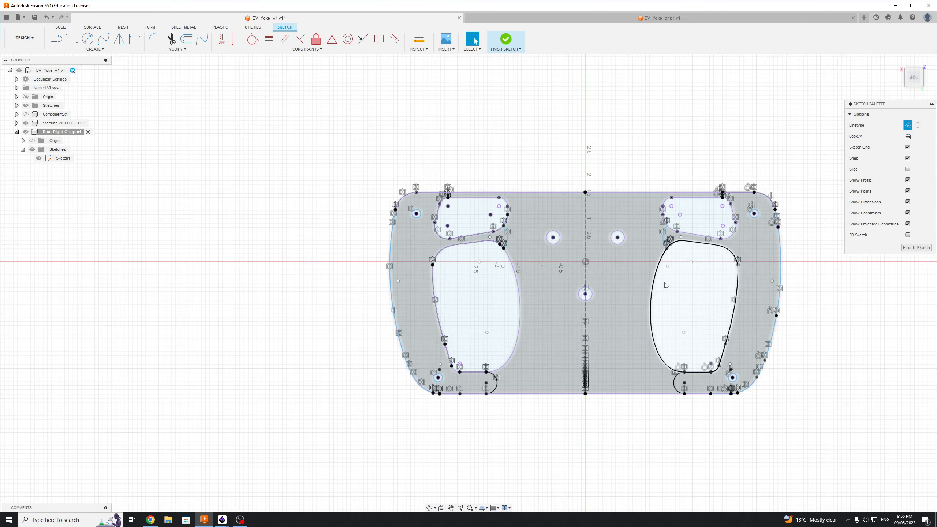
{"action": "scroll", "coordinate": [568, 256], "scroll_direction": "up", "scroll_amount": 3}
{"action": "scroll", "coordinate": [563, 257], "scroll_direction": "up", "scroll_amount": 1}
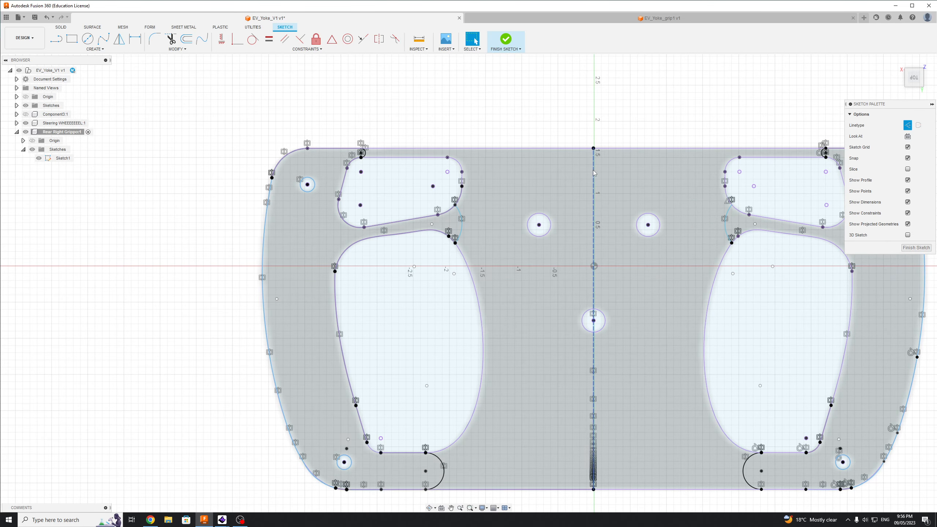
{"action": "scroll", "coordinate": [558, 223], "scroll_direction": "down", "scroll_amount": 3}
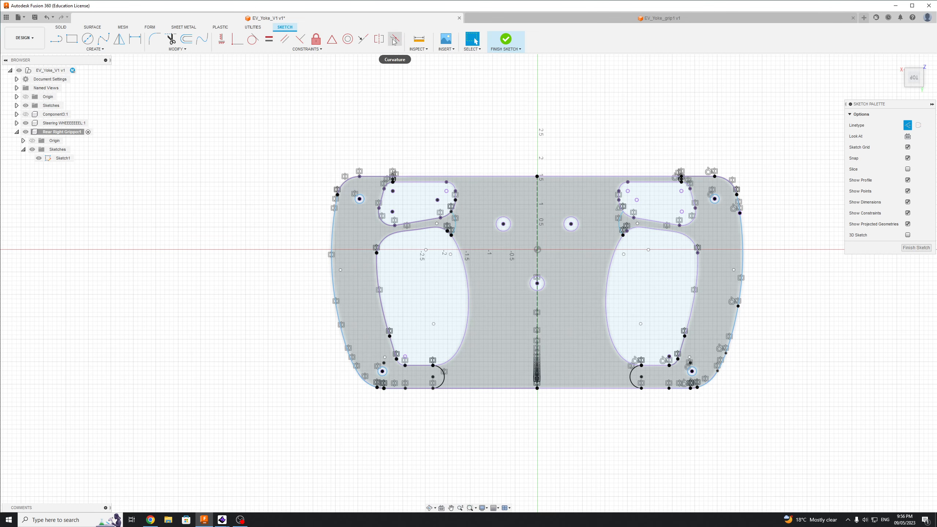
Look through the available sketch creation and pattern commands.
{"action": "left_click", "coordinate": [107, 52]}
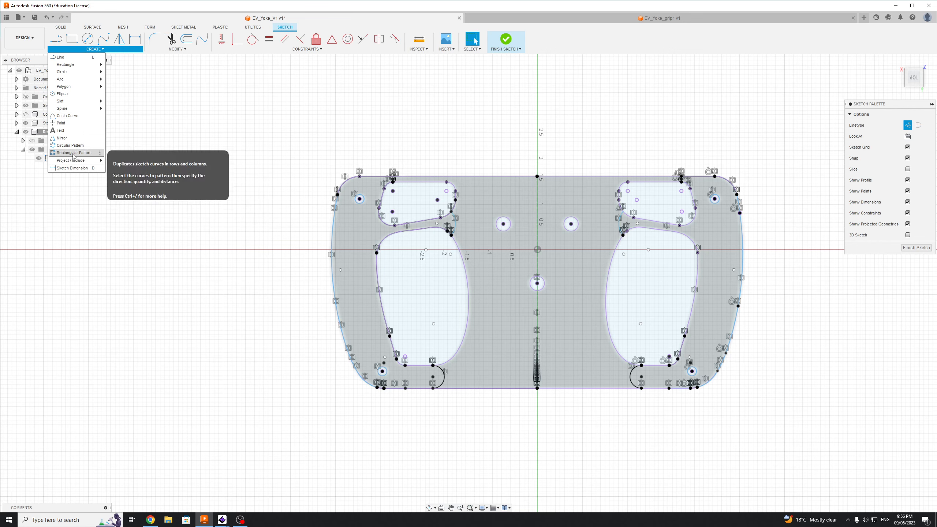
Finish editing the grip outline sketch in the Rear Right Gripper component.
{"action": "left_click", "coordinate": [217, 115]}
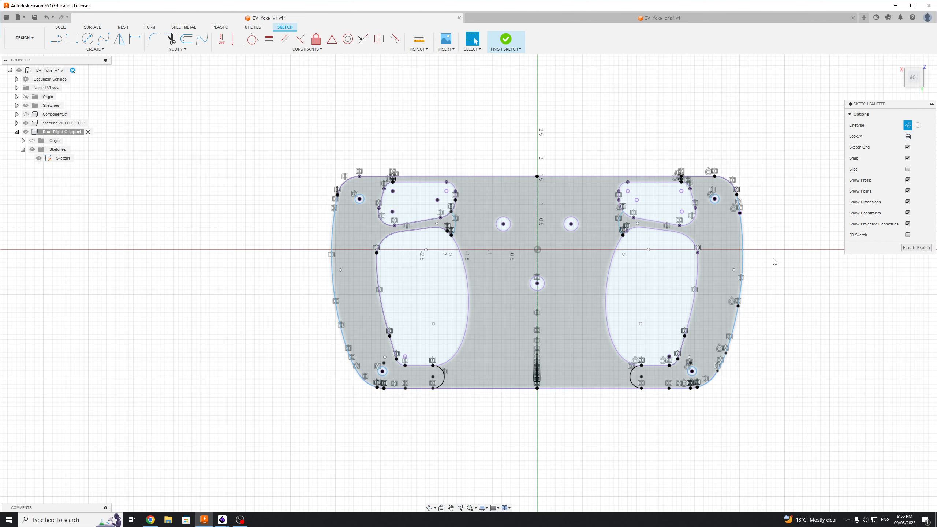
{"action": "scroll", "coordinate": [772, 272], "scroll_direction": "down", "scroll_amount": 2}
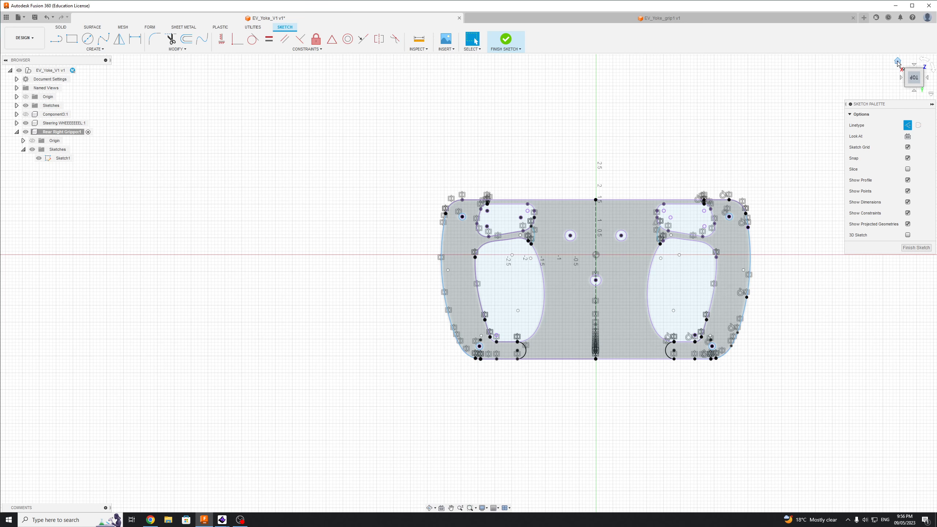
{"action": "left_click", "coordinate": [916, 247]}
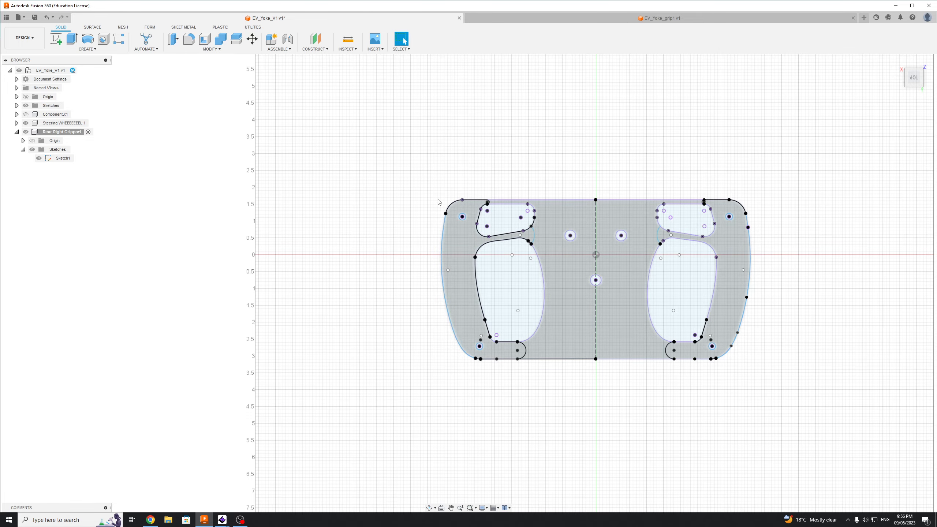
Examine the small rounded end of the grip outline above the upper cutout, and then the full sketch.
{"action": "scroll", "coordinate": [508, 205], "scroll_direction": "up", "scroll_amount": 6}
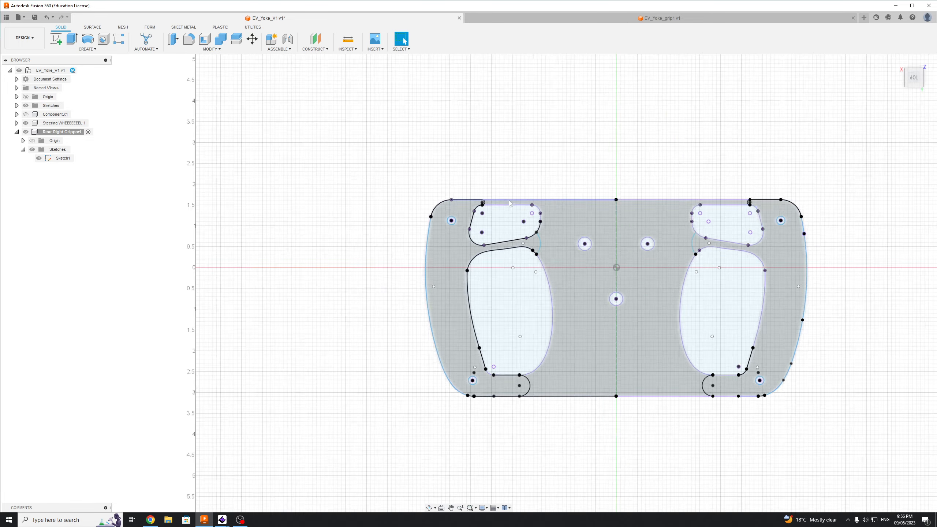
{"action": "scroll", "coordinate": [508, 201], "scroll_direction": "up", "scroll_amount": 1}
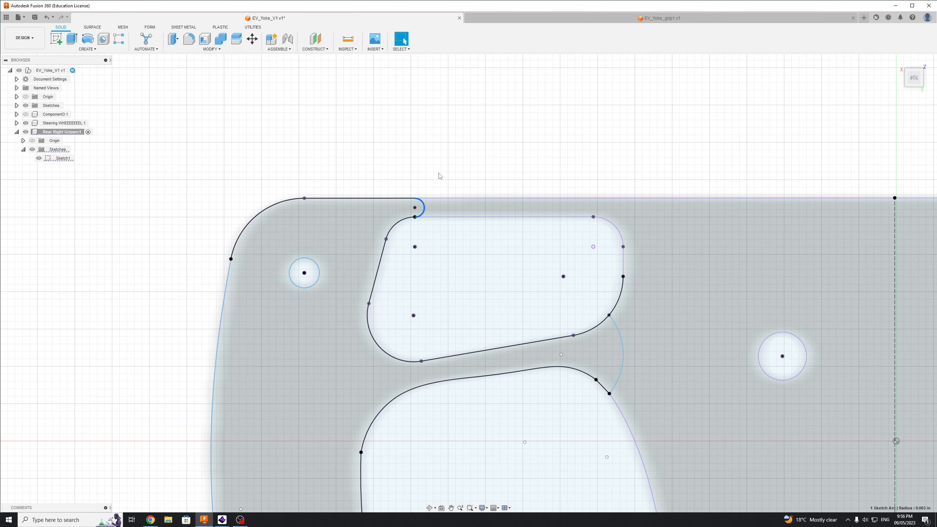
{"action": "scroll", "coordinate": [438, 205], "scroll_direction": "up", "scroll_amount": 6}
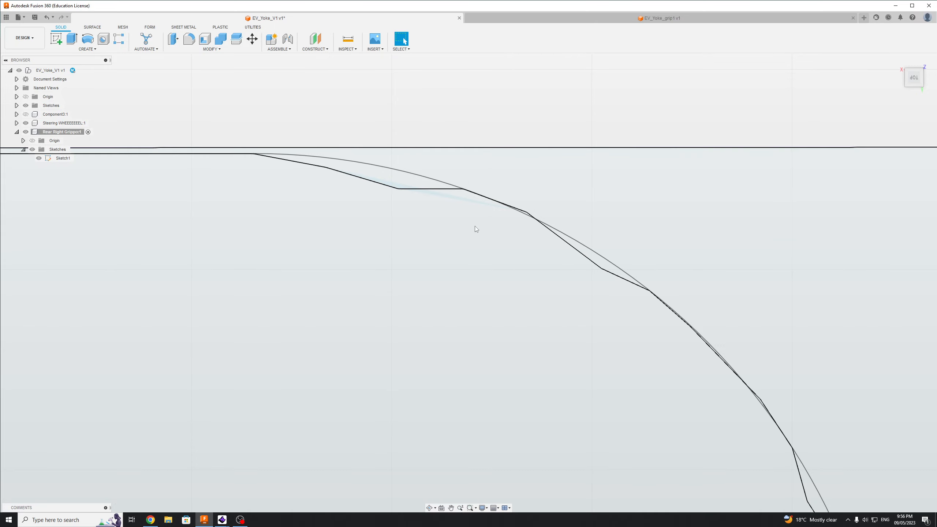
{"action": "scroll", "coordinate": [474, 226], "scroll_direction": "down", "scroll_amount": 5}
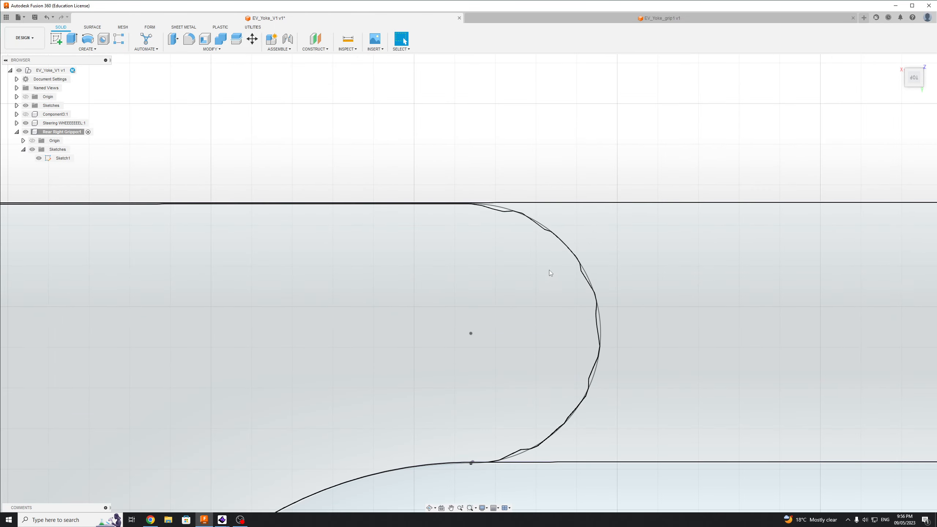
{"action": "scroll", "coordinate": [550, 273], "scroll_direction": "down", "scroll_amount": 5}
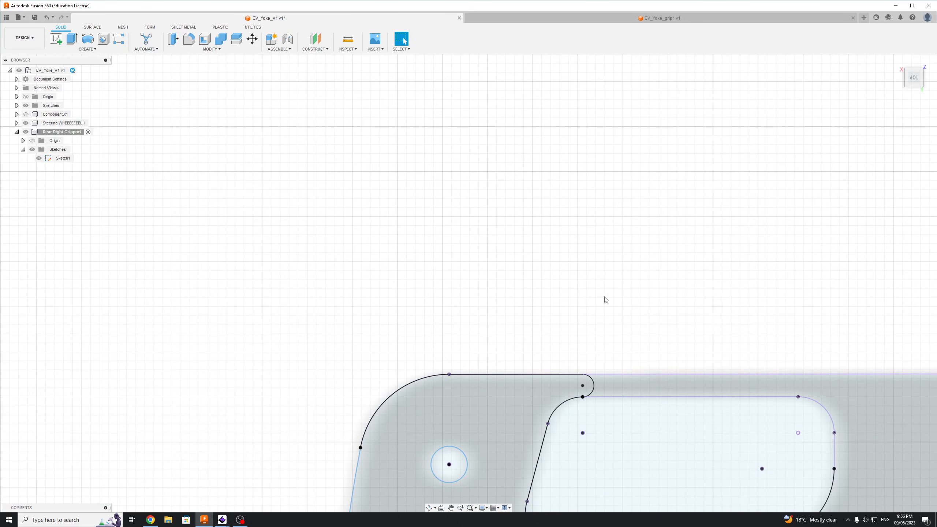
{"action": "scroll", "coordinate": [722, 320], "scroll_direction": "down", "scroll_amount": 5}
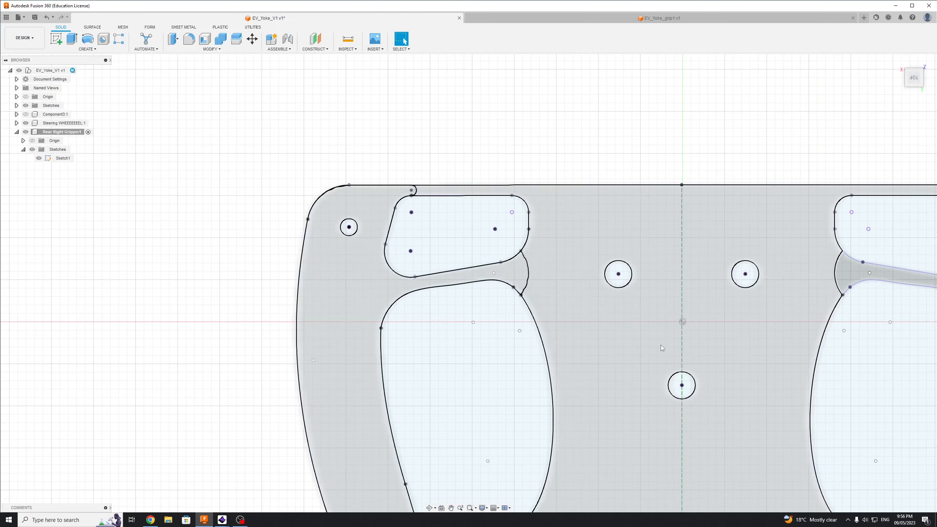
{"action": "scroll", "coordinate": [660, 345], "scroll_direction": "down", "scroll_amount": 4}
{"action": "middle_click_drag", "start_coordinate": [797, 363], "coordinate": [743, 311]}
{"action": "scroll", "coordinate": [873, 264], "scroll_direction": "up", "scroll_amount": 2}
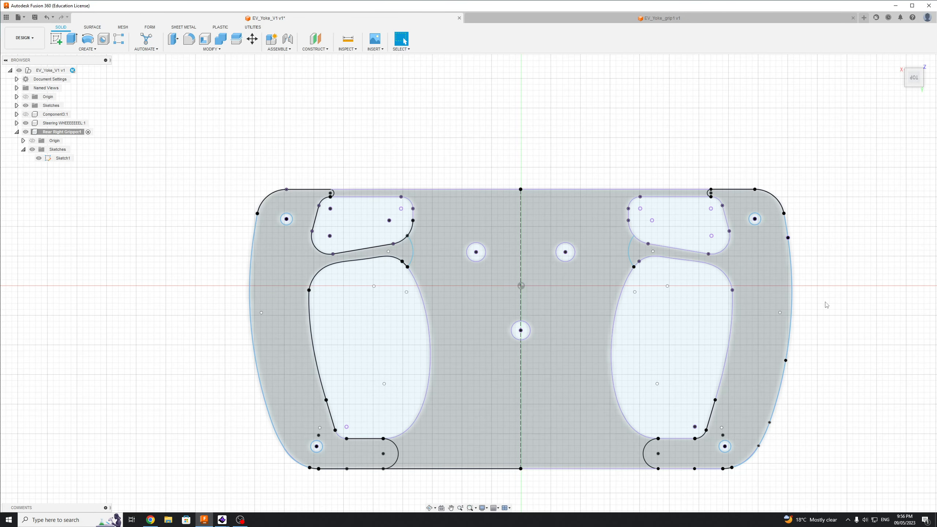
{"action": "scroll", "coordinate": [825, 302], "scroll_direction": "down", "scroll_amount": 1}
{"action": "middle_click_drag", "start_coordinate": [825, 302], "coordinate": [845, 232]}
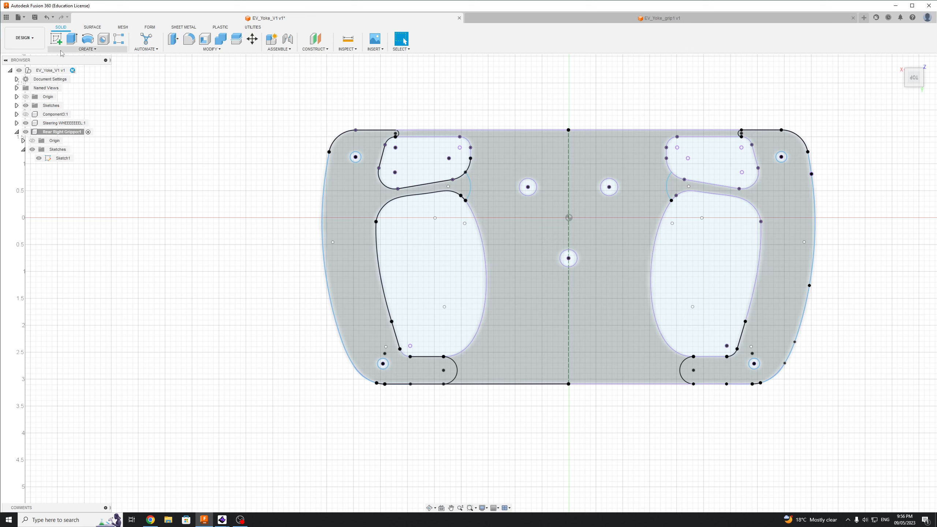
Extrude the right-hand grip profile by 0.30 in as a new body.
{"action": "left_click", "coordinate": [72, 38]}
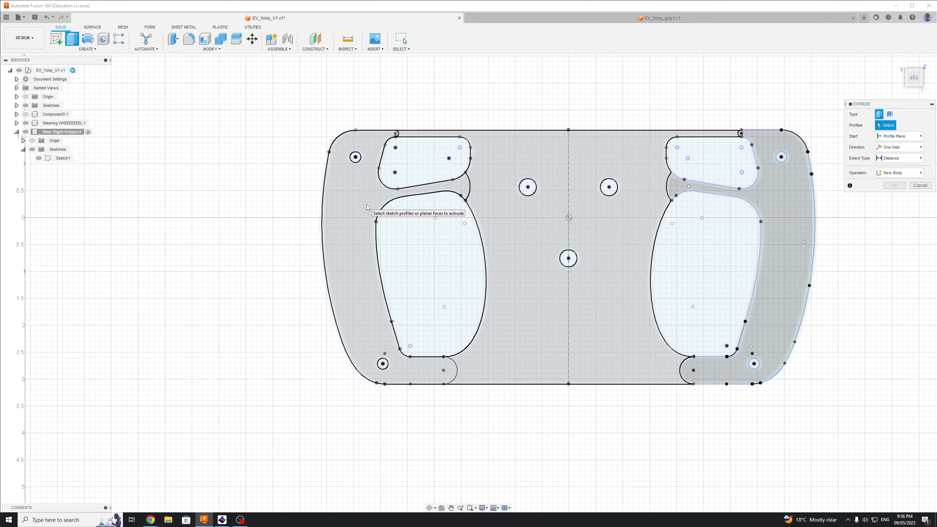
{"action": "left_click", "coordinate": [804, 236]}
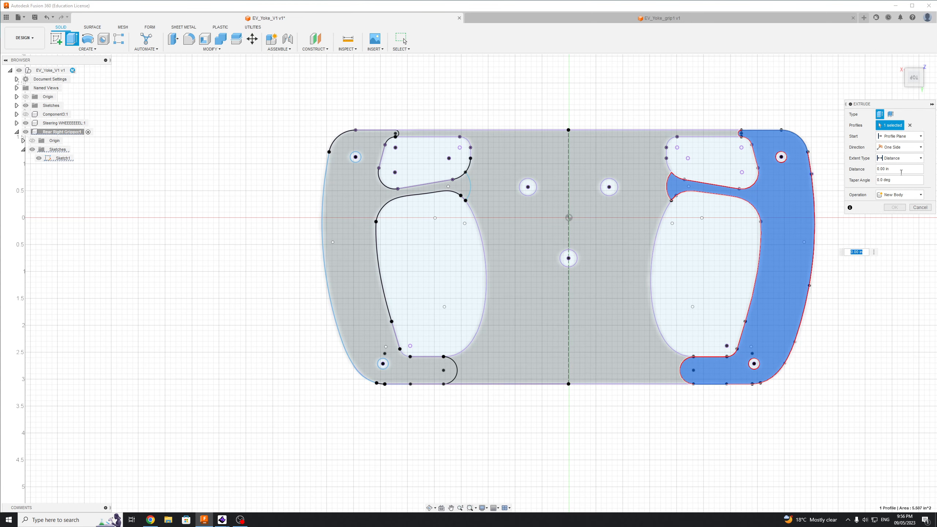
{"action": "left_click", "coordinate": [896, 199]}
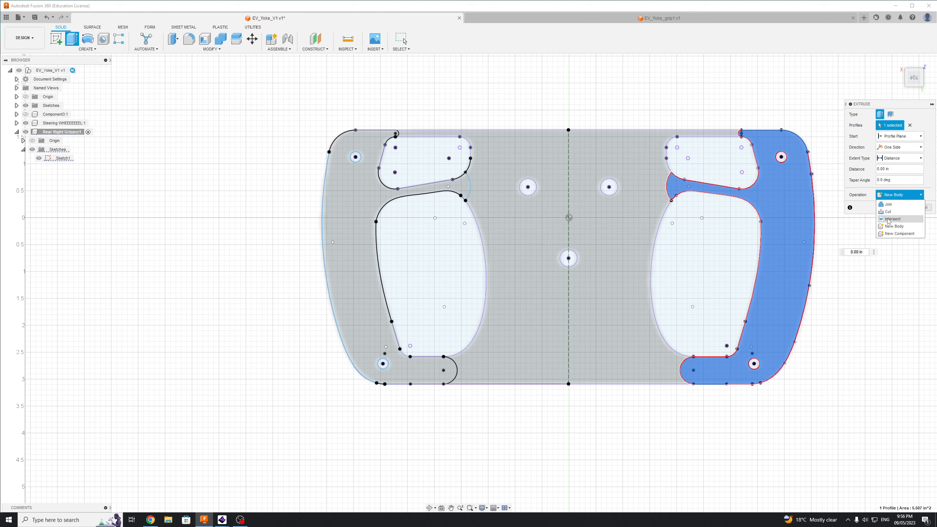
{"action": "left_click", "coordinate": [895, 233]}
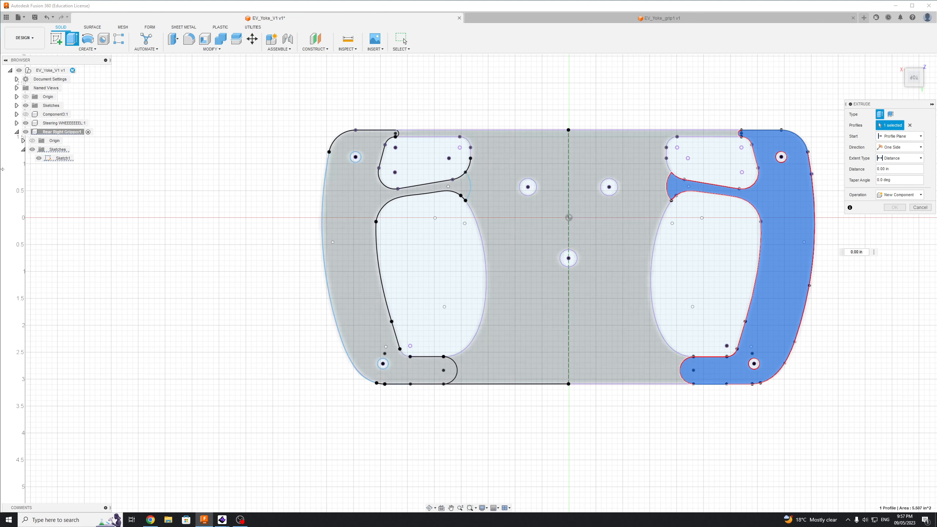
{"action": "left_click", "coordinate": [900, 194]}
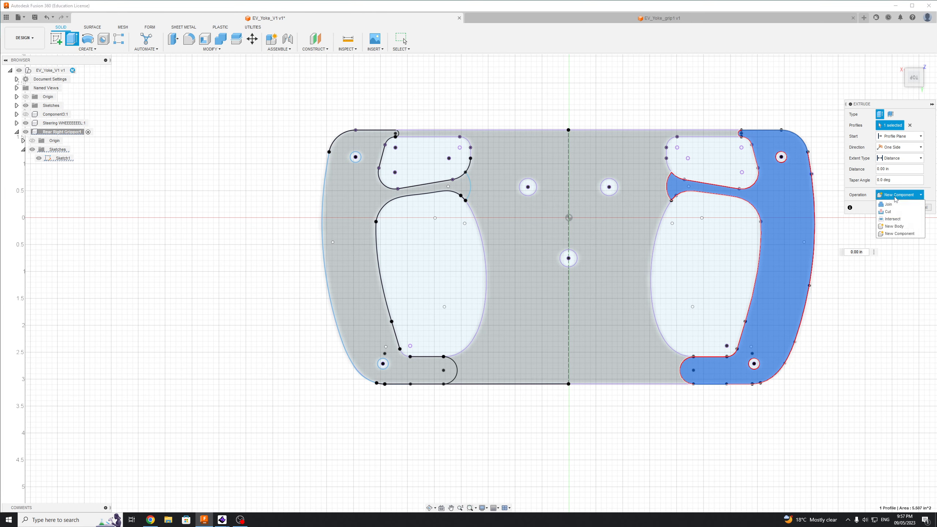
{"action": "left_click", "coordinate": [899, 226]}
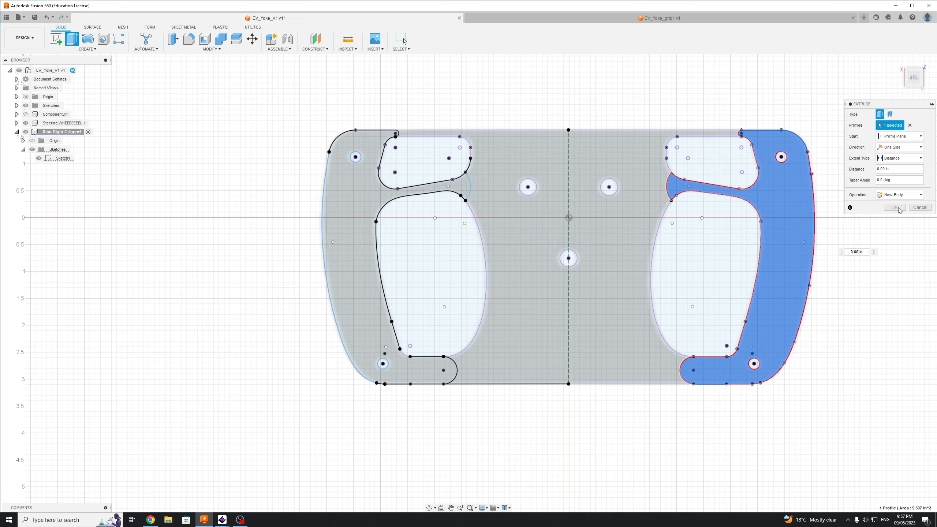
{"action": "left_click", "coordinate": [897, 61]}
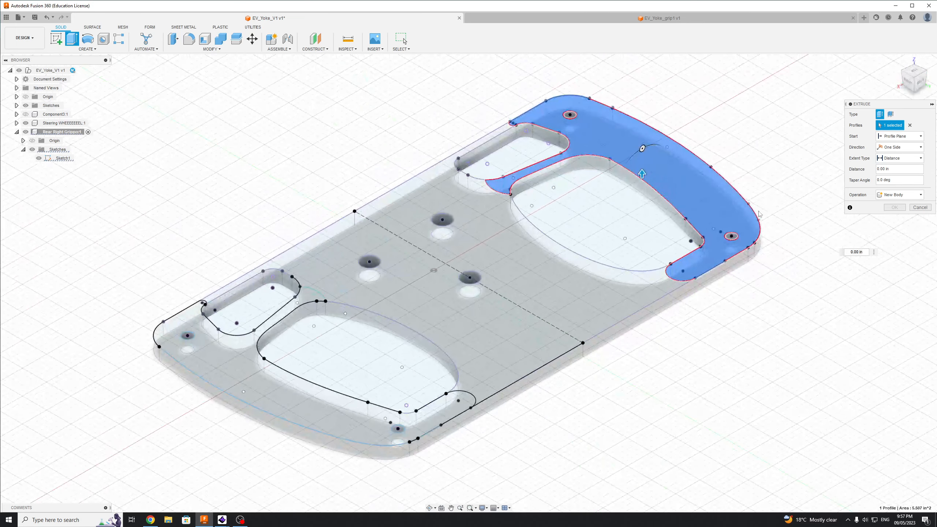
{"action": "left_click_drag", "start_coordinate": [642, 174], "coordinate": [645, 154]}
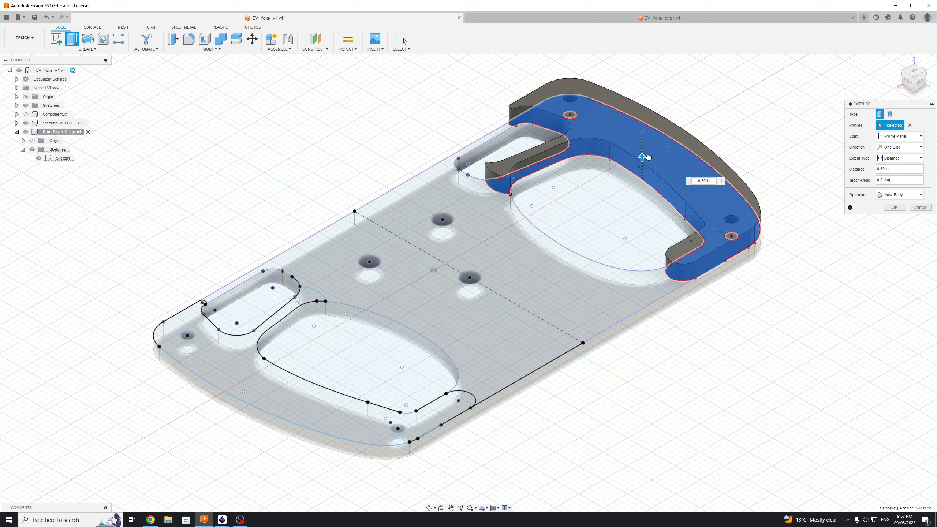
{"action": "left_click_drag", "start_coordinate": [648, 158], "coordinate": [656, 158]}
{"action": "left_click", "coordinate": [894, 208]}
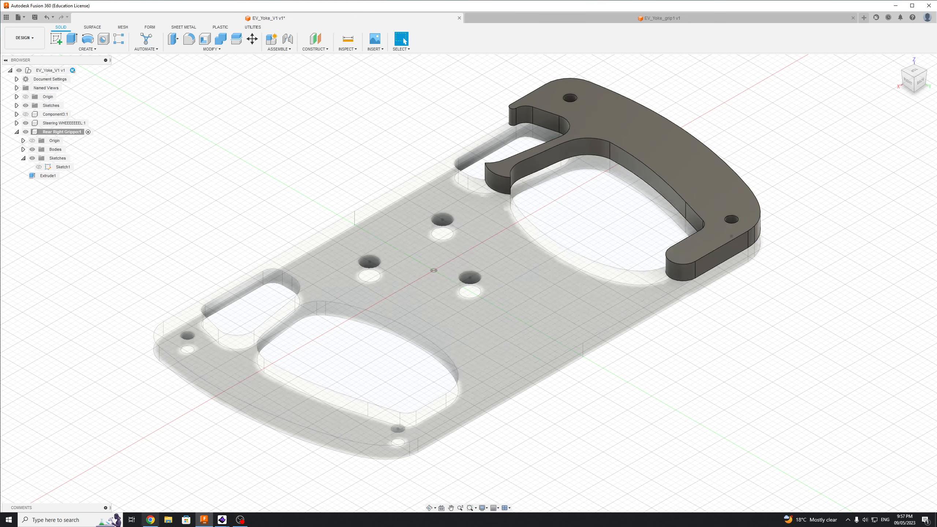
Switch to the EV_Yoke_grip1 design and measure the grip's thickness between its two flat faces.
{"action": "left_click", "coordinate": [629, 18]}
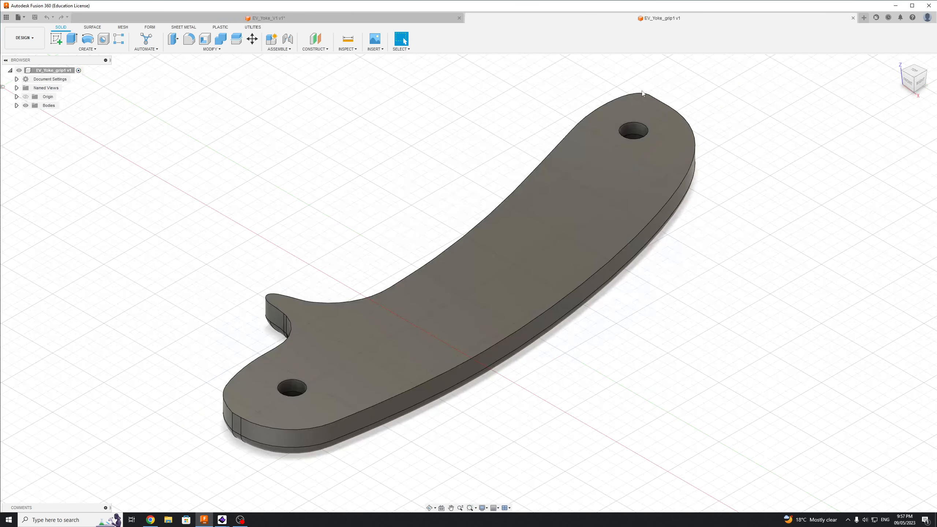
{"action": "scroll", "coordinate": [426, 447], "scroll_direction": "down", "scroll_amount": 2}
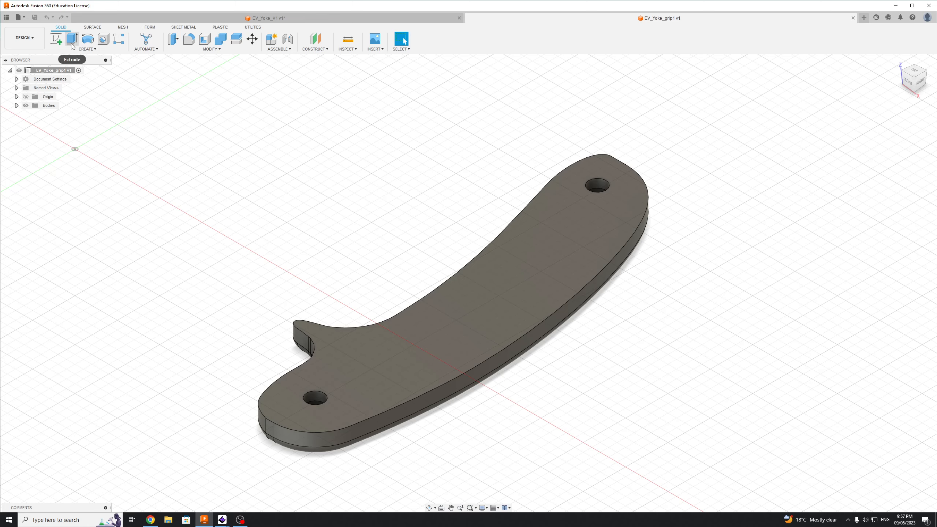
{"action": "left_click", "coordinate": [348, 40]}
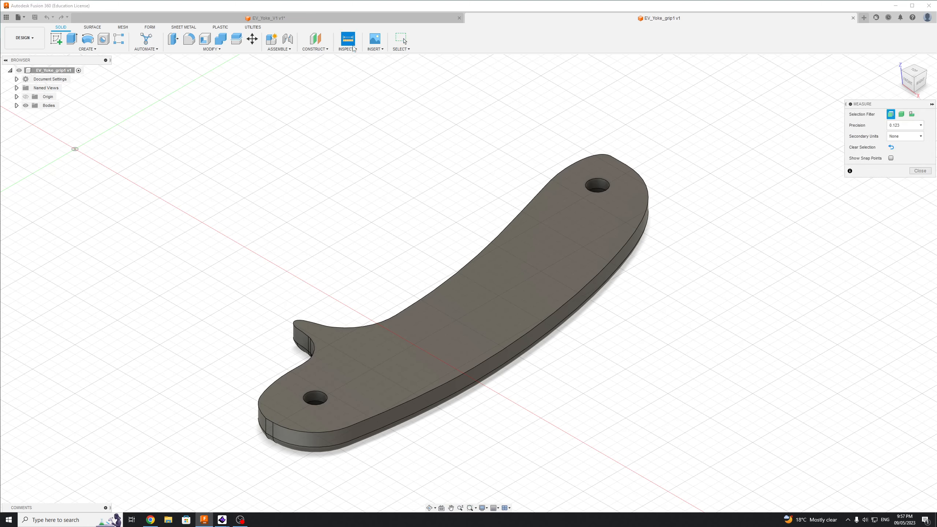
{"action": "left_click", "coordinate": [462, 304]}
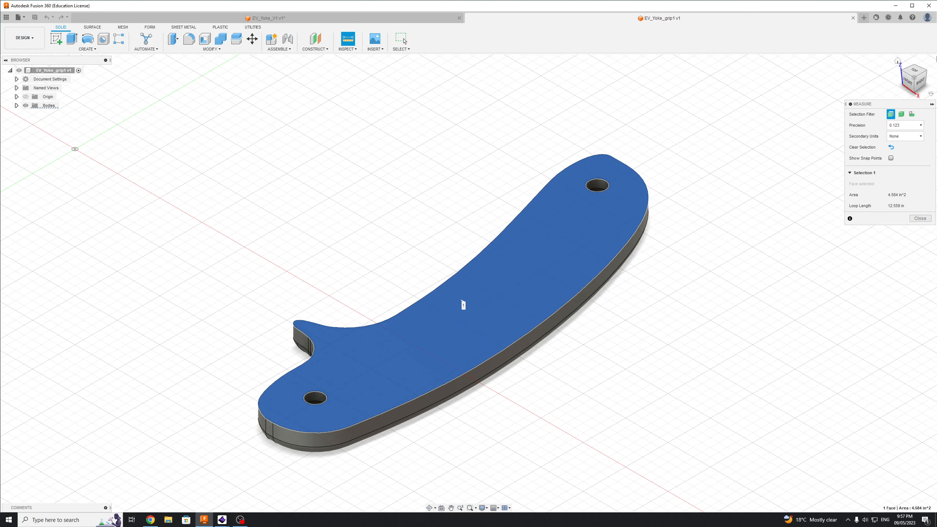
{"action": "left_click", "coordinate": [915, 92]}
{"action": "left_click", "coordinate": [464, 308]}
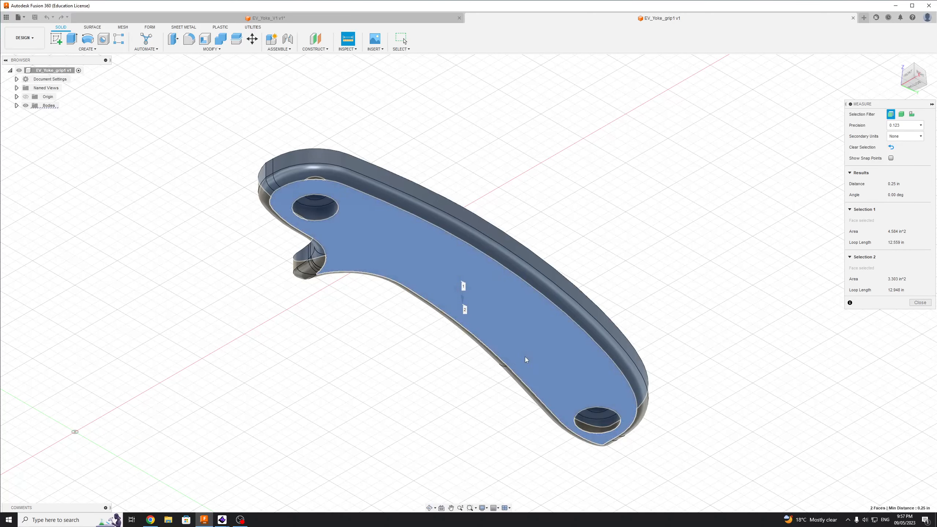
{"action": "left_click", "coordinate": [922, 75]}
{"action": "scroll", "coordinate": [418, 362], "scroll_direction": "up", "scroll_amount": 4}
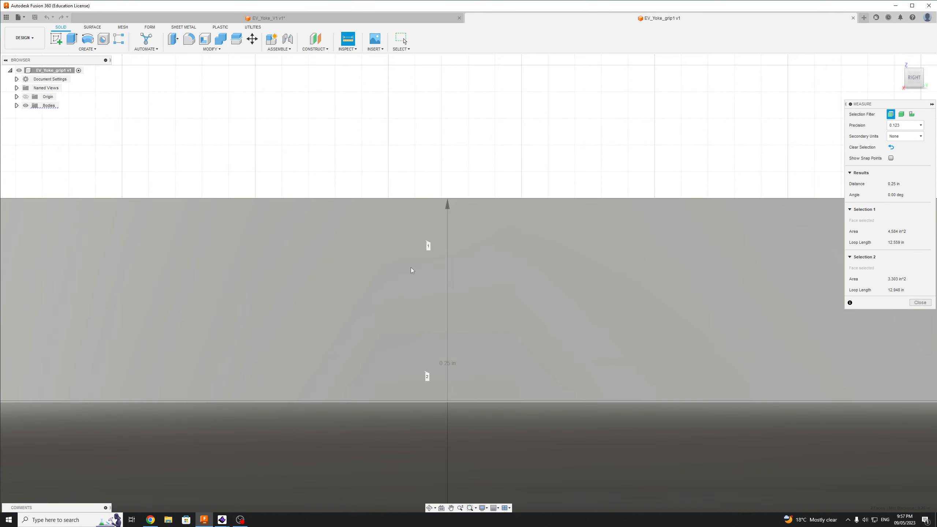
{"action": "scroll", "coordinate": [442, 373], "scroll_direction": "down", "scroll_amount": 4}
{"action": "left_click", "coordinate": [924, 68]}
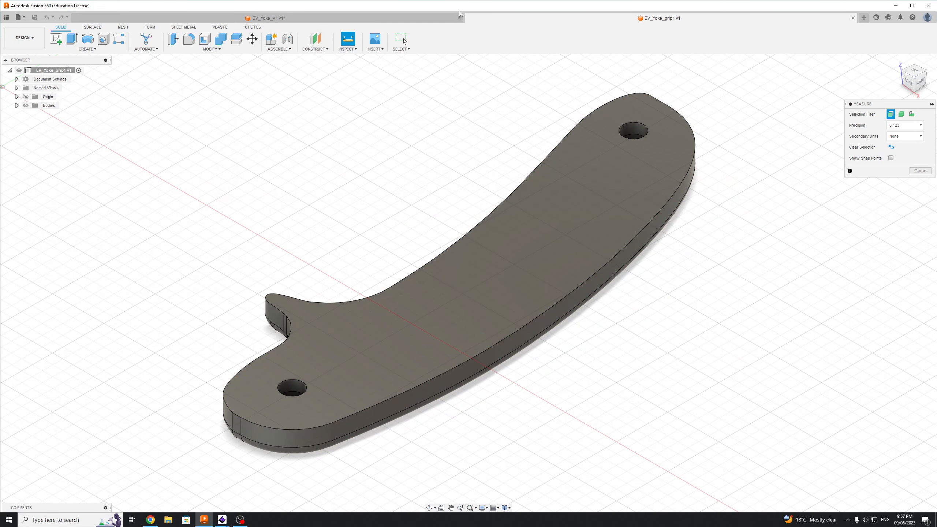
Return to the EV_Yoke_V1 design and check which editing options the grip's Extrude1 feature offers.
{"action": "left_click", "coordinate": [266, 17]}
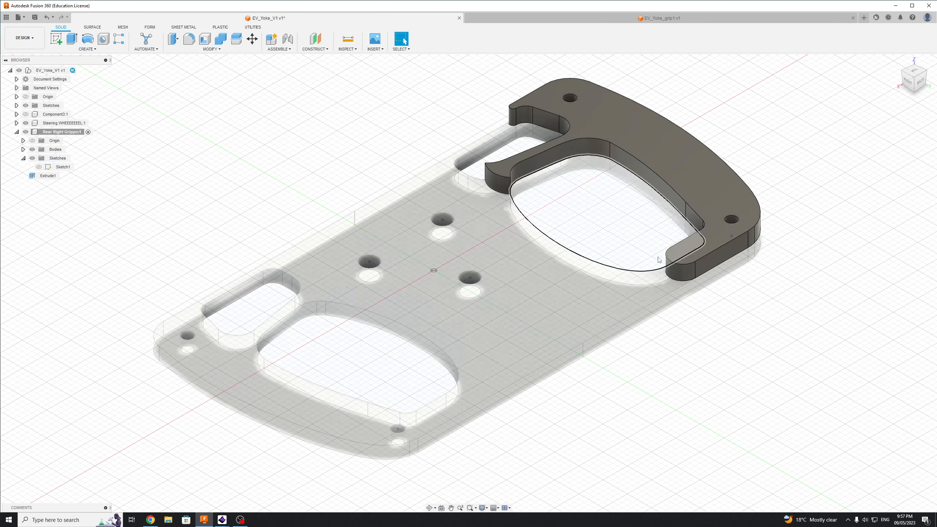
{"action": "right_click", "coordinate": [32, 175]}
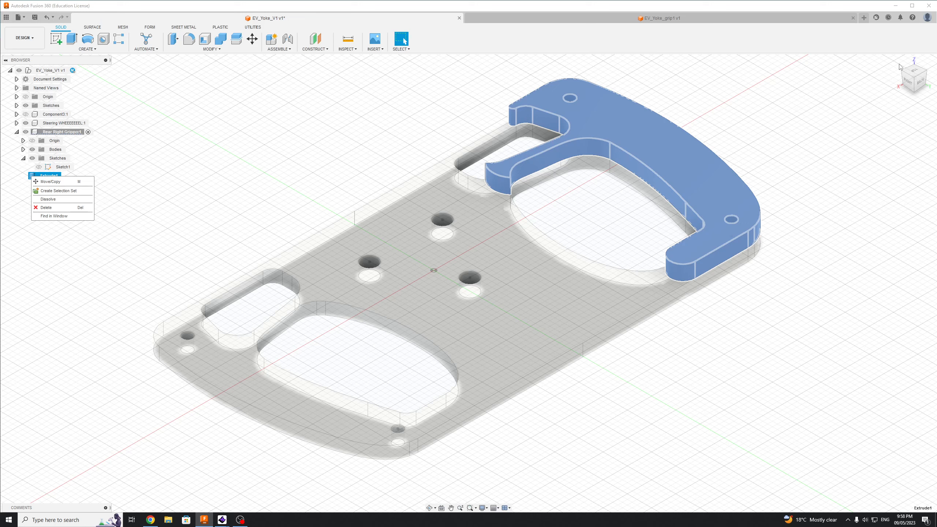
{"action": "left_click", "coordinate": [54, 208]}
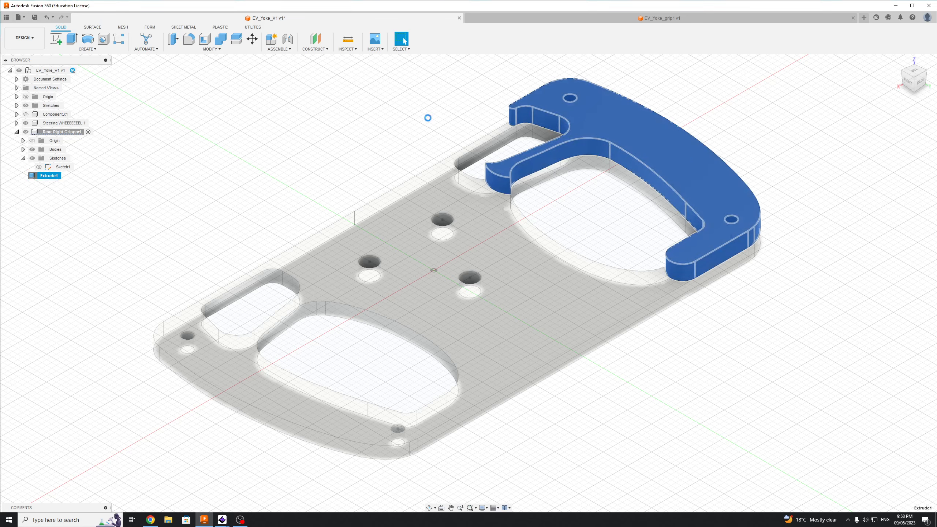
{"action": "right_click", "coordinate": [50, 176]}
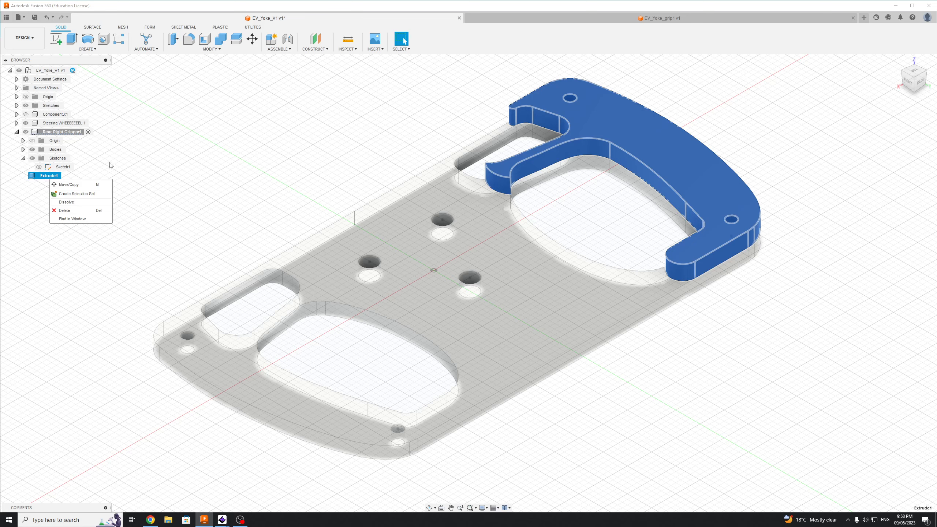
{"action": "key", "text": "Escape"}
{"action": "key", "text": "Escape"}
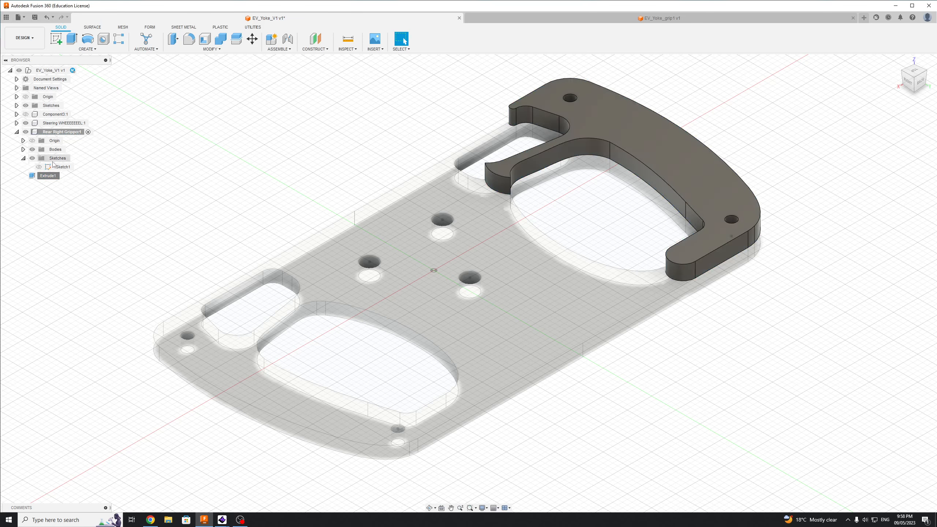
{"action": "left_click", "coordinate": [22, 159]}
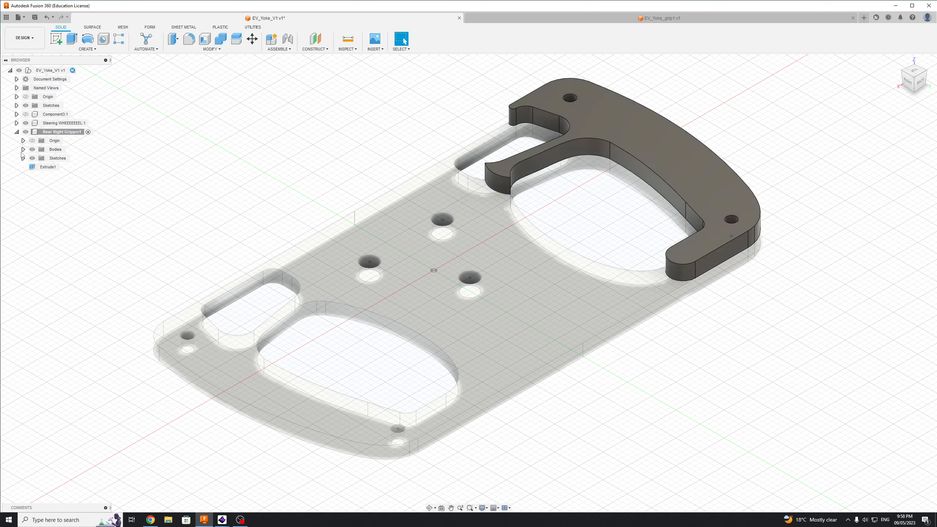
{"action": "right_click", "coordinate": [42, 167]}
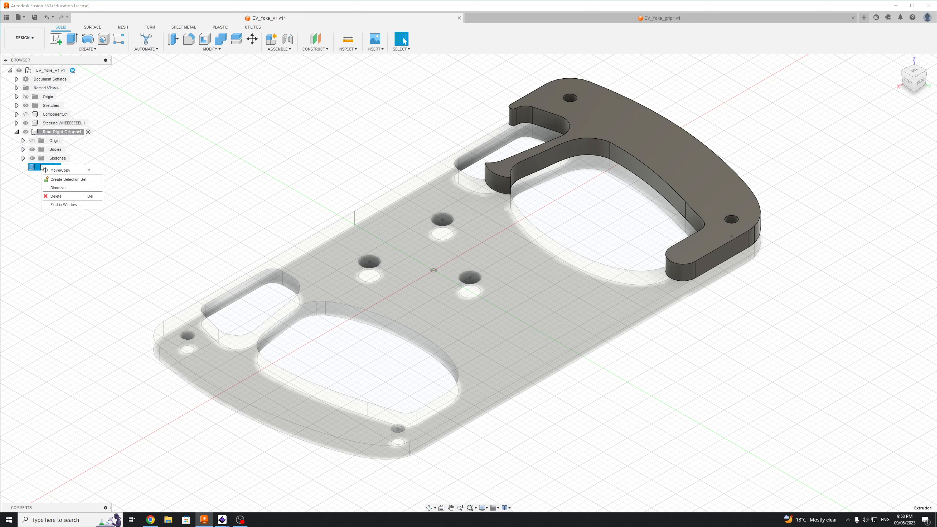
{"action": "left_click", "coordinate": [69, 232]}
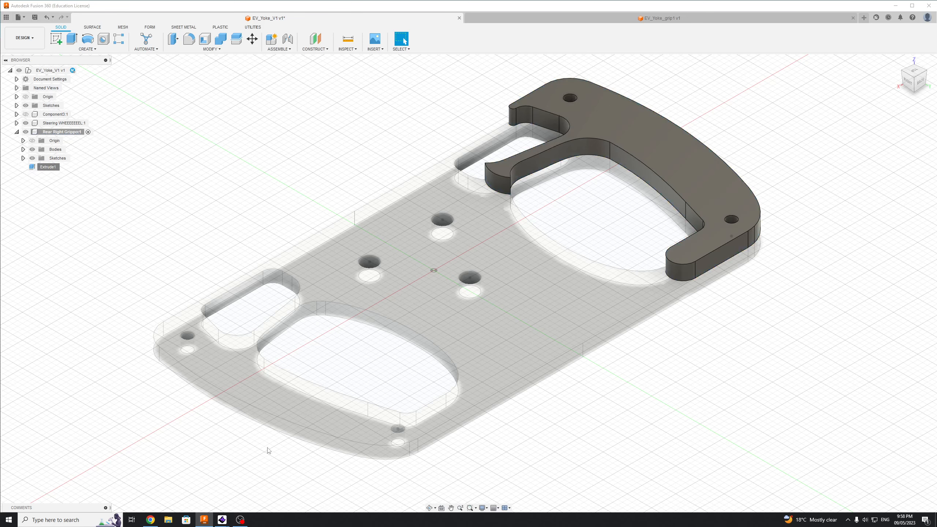
Delete the Extrude1 feature that forms the rear right grip body.
{"action": "right_click", "coordinate": [652, 134]}
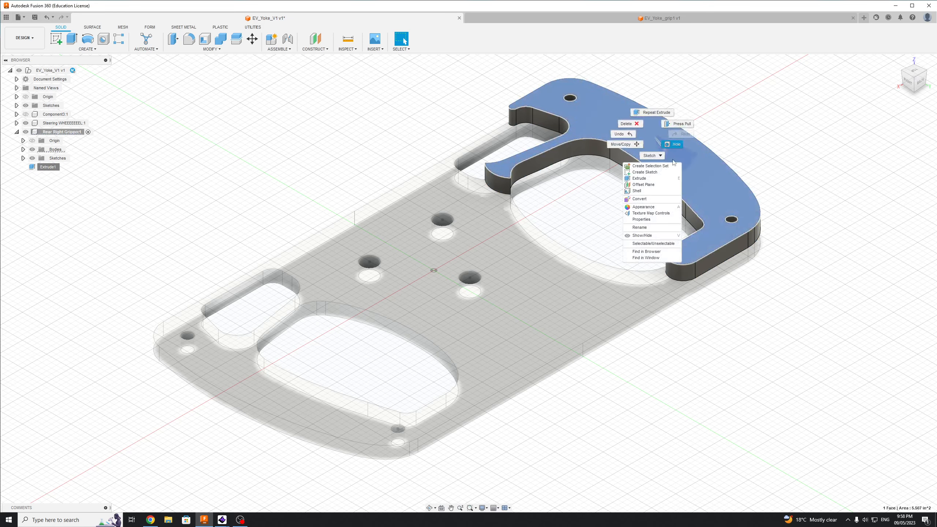
{"action": "left_click", "coordinate": [828, 210]}
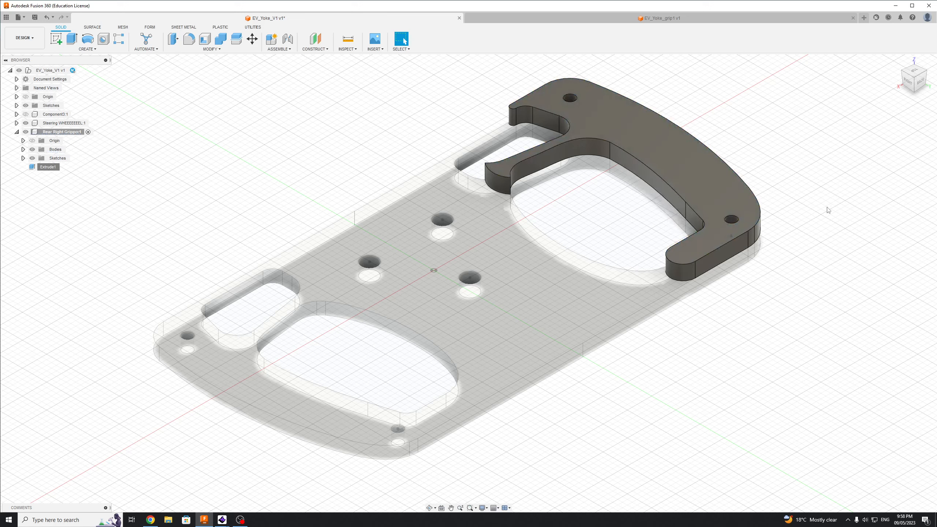
{"action": "right_click", "coordinate": [48, 173]}
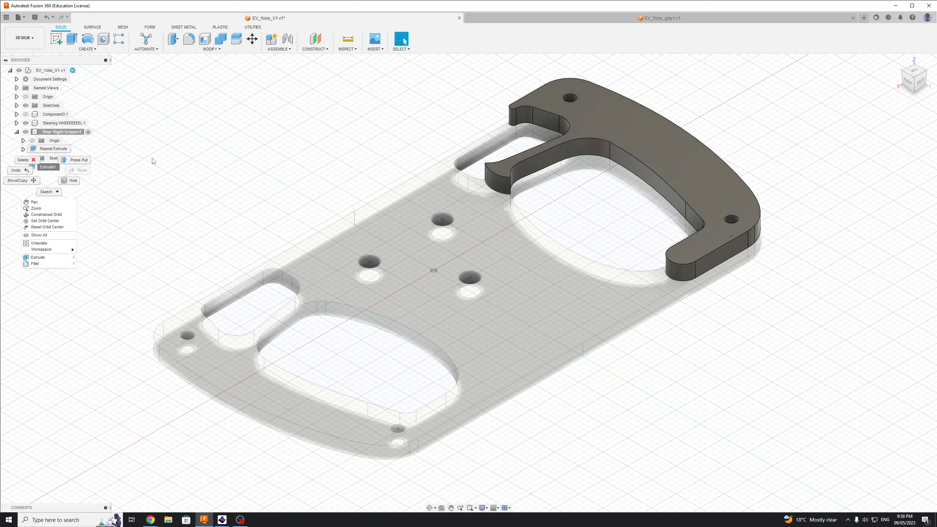
{"action": "left_click", "coordinate": [160, 164]}
{"action": "key", "text": "Delete"}
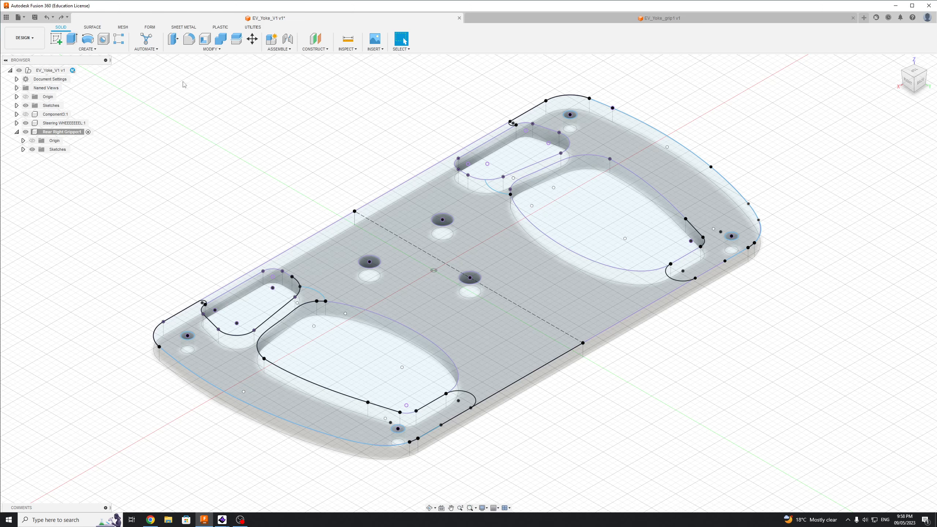
Extrude the right-hand grip profile by 0.25 in as a new component.
{"action": "left_click", "coordinate": [73, 39]}
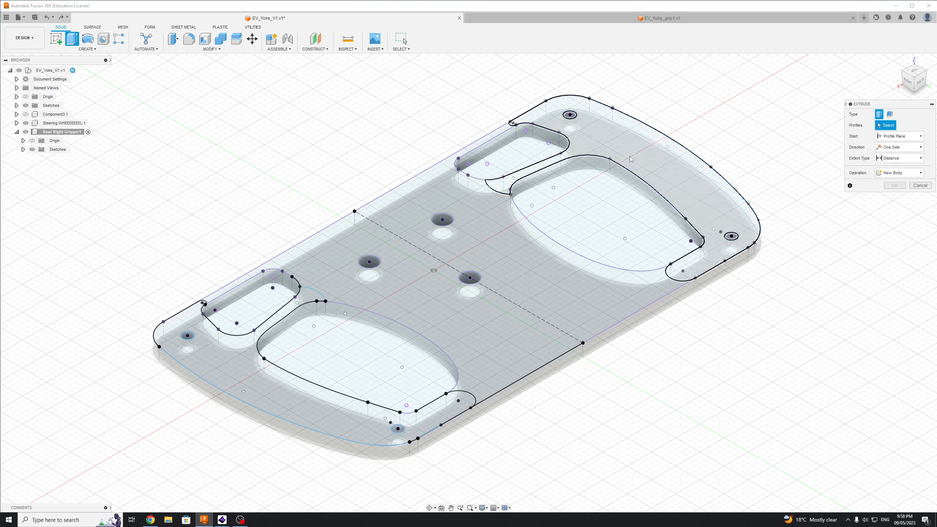
{"action": "left_click", "coordinate": [675, 187]}
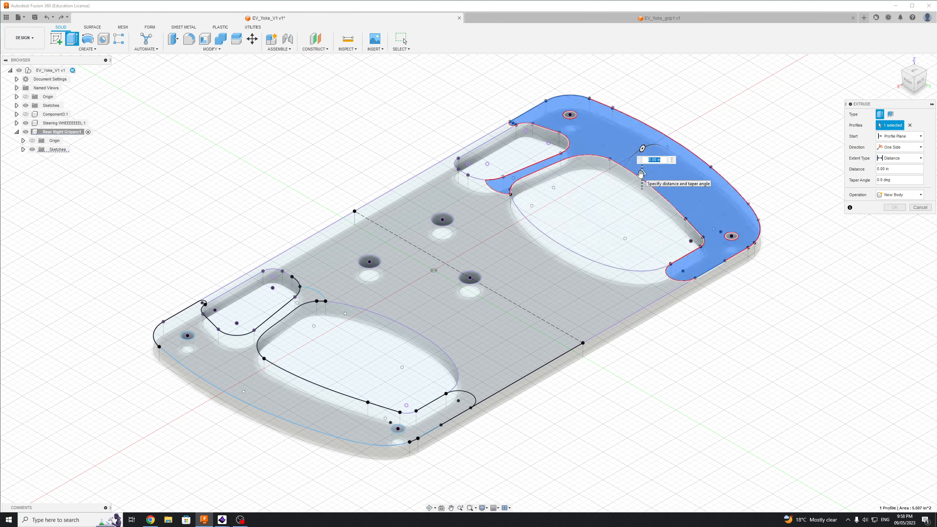
{"action": "type", "text": "0."}
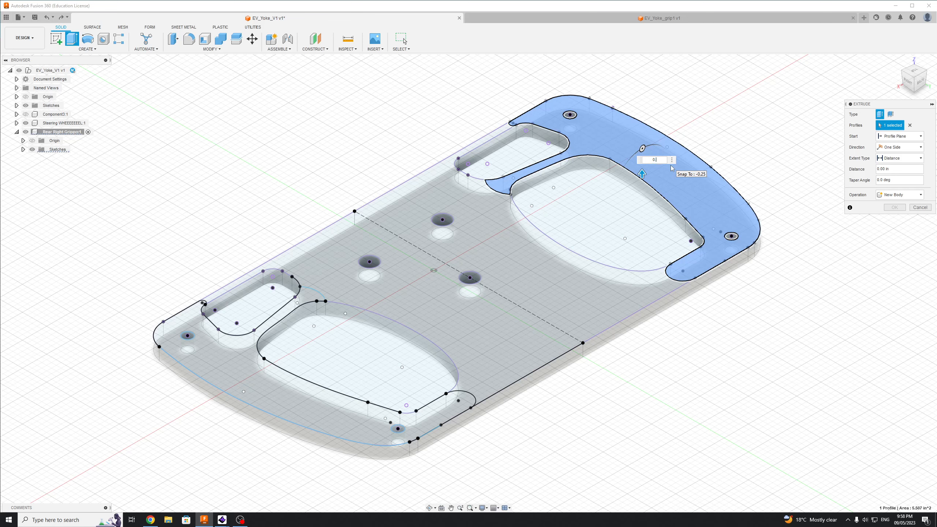
{"action": "type", "text": "25"}
{"action": "key", "text": "Return"}
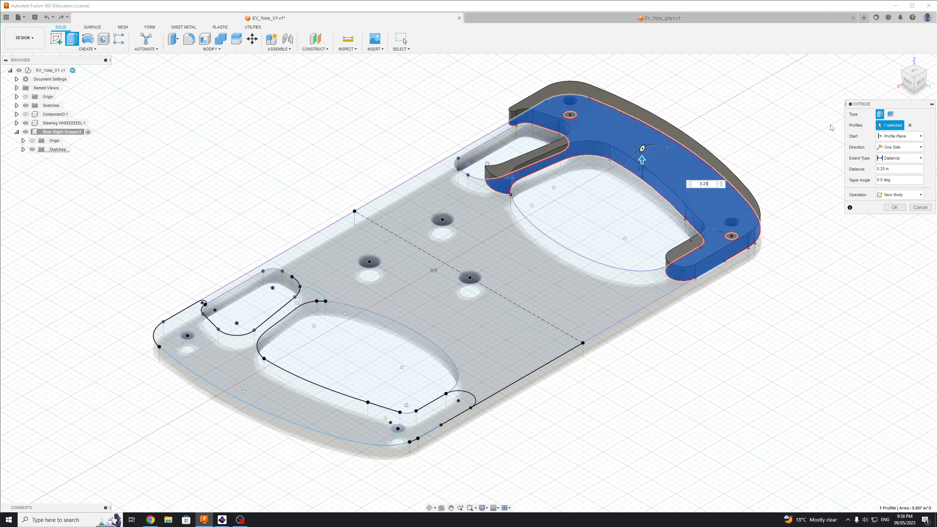
{"action": "left_click", "coordinate": [897, 194]}
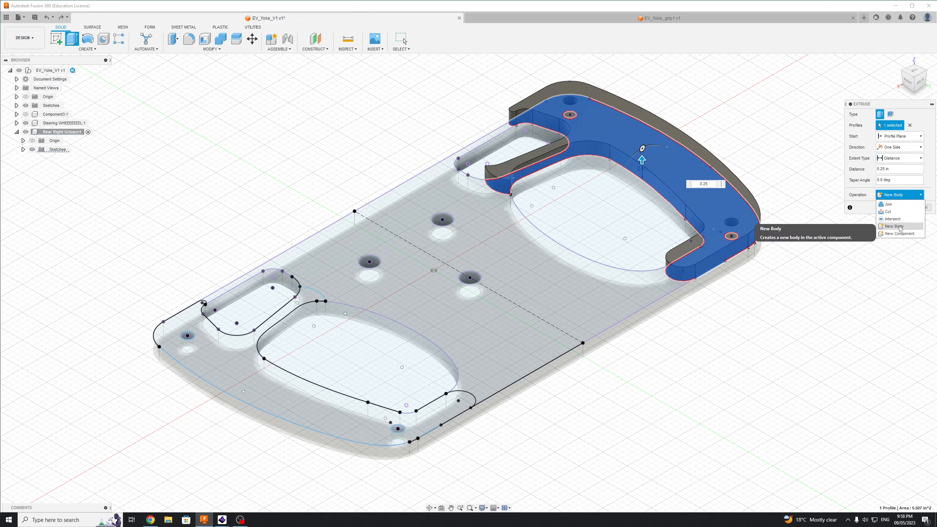
{"action": "left_click", "coordinate": [901, 234]}
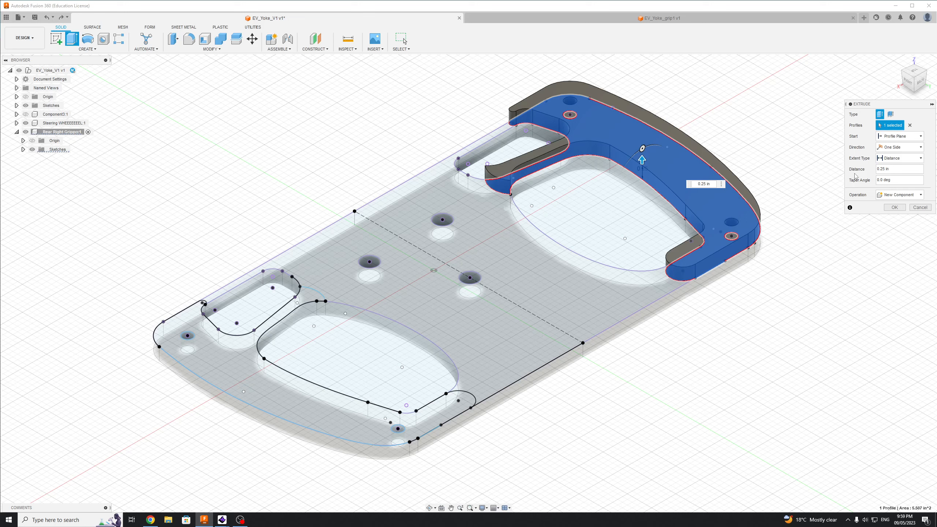
{"action": "left_click", "coordinate": [895, 207]}
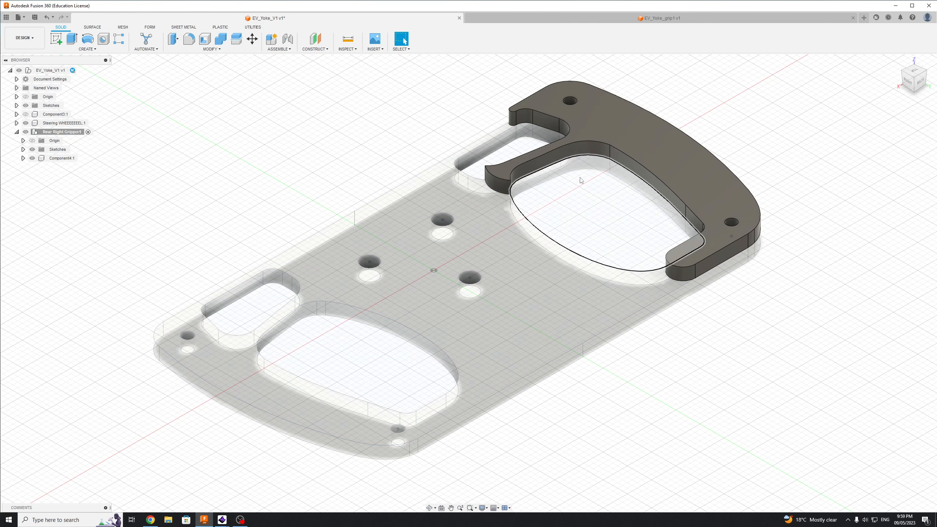
Examine the extruded grip on the wheel plate and return to the home view.
{"action": "scroll", "coordinate": [569, 173], "scroll_direction": "down", "scroll_amount": 3}
{"action": "scroll", "coordinate": [591, 166], "scroll_direction": "up", "scroll_amount": 5}
{"action": "scroll", "coordinate": [631, 205], "scroll_direction": "down", "scroll_amount": 2}
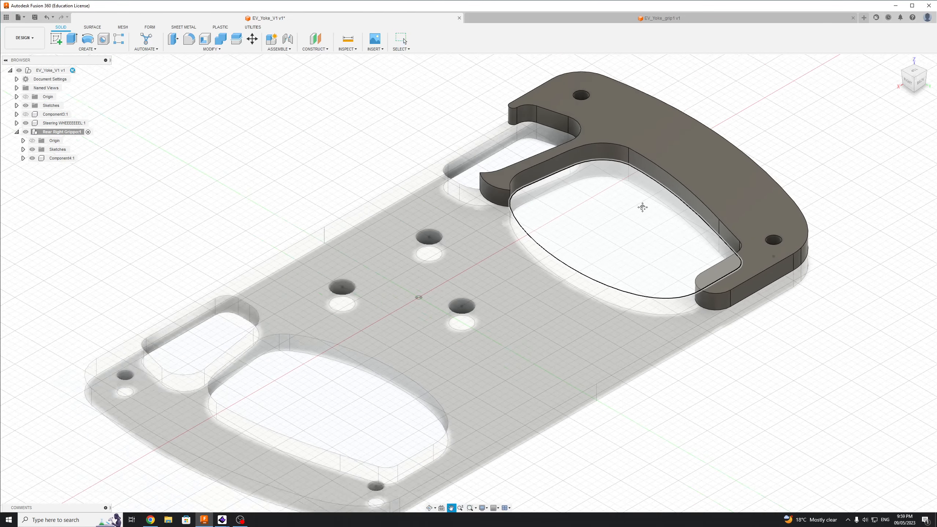
{"action": "scroll", "coordinate": [590, 164], "scroll_direction": "down", "scroll_amount": 2}
{"action": "scroll", "coordinate": [625, 202], "scroll_direction": "up", "scroll_amount": 4}
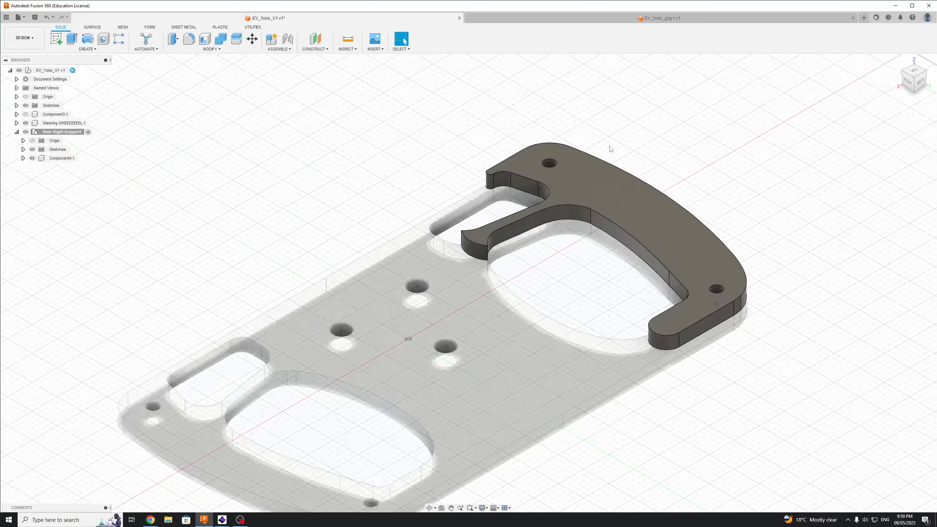
{"action": "middle_click_drag", "start_coordinate": [624, 203], "coordinate": [662, 180]}
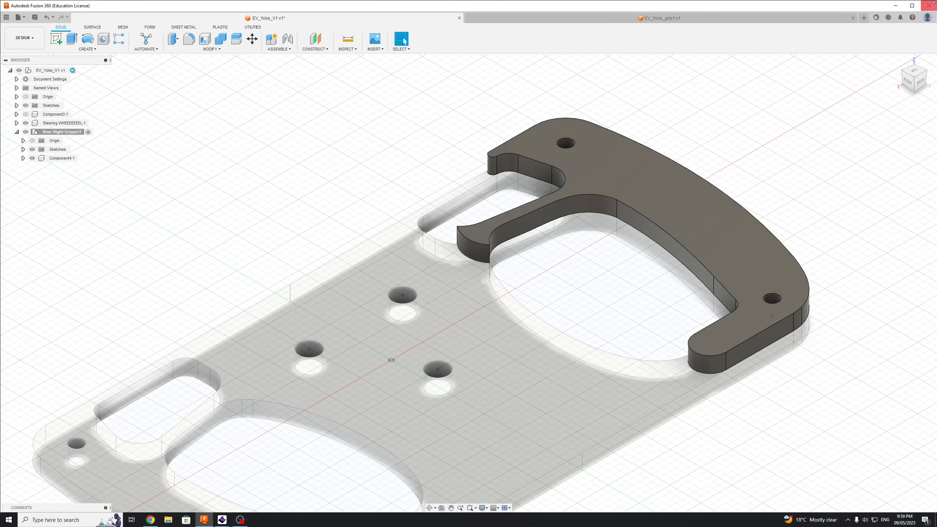
{"action": "left_click", "coordinate": [898, 61]}
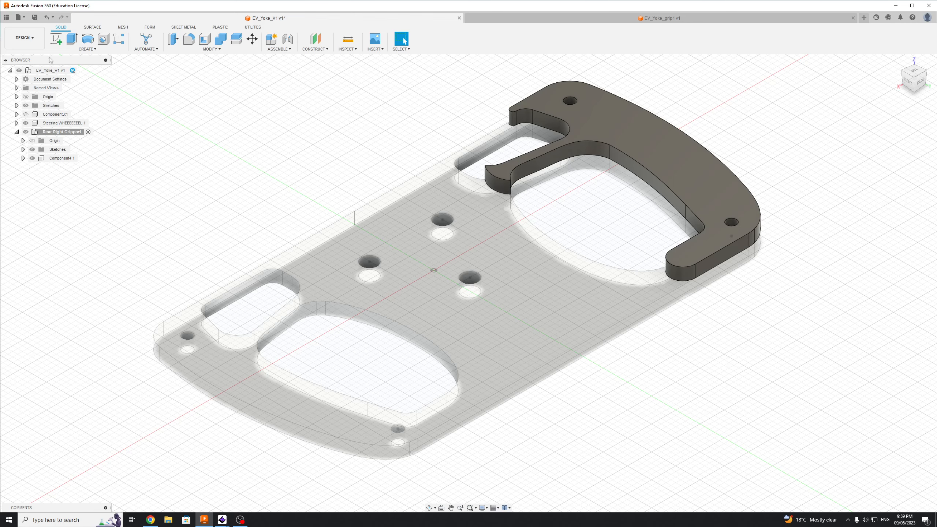
{"action": "left_click", "coordinate": [188, 38]}
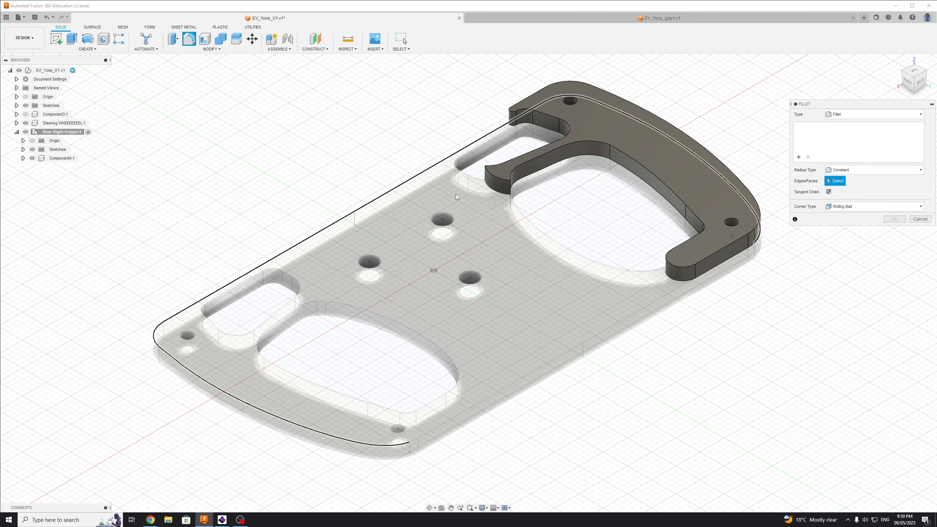
{"action": "scroll", "coordinate": [686, 257], "scroll_direction": "up", "scroll_amount": 5}
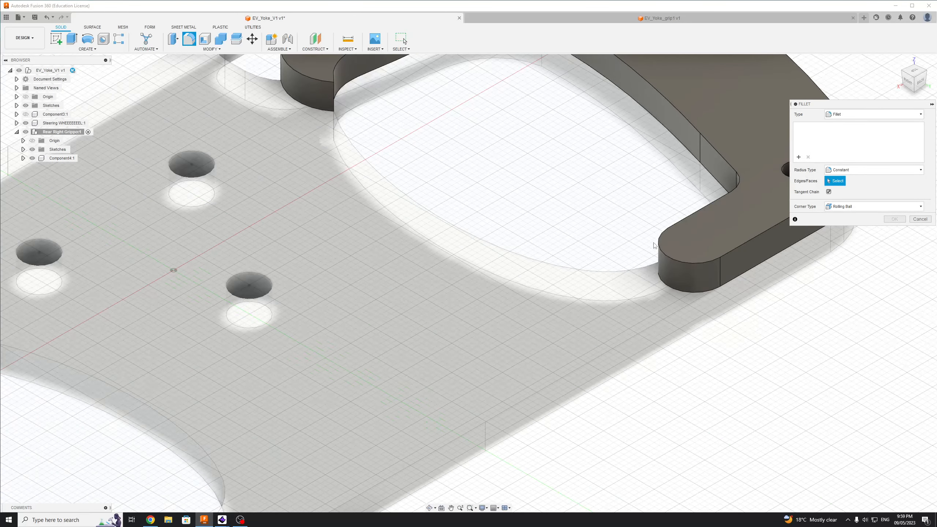
{"action": "scroll", "coordinate": [602, 240], "scroll_direction": "down", "scroll_amount": 5}
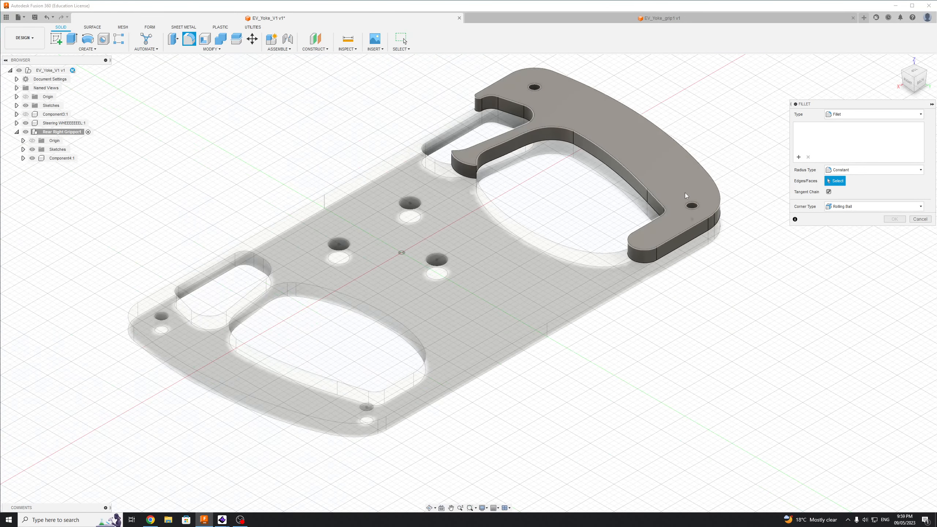
{"action": "left_click", "coordinate": [704, 172]}
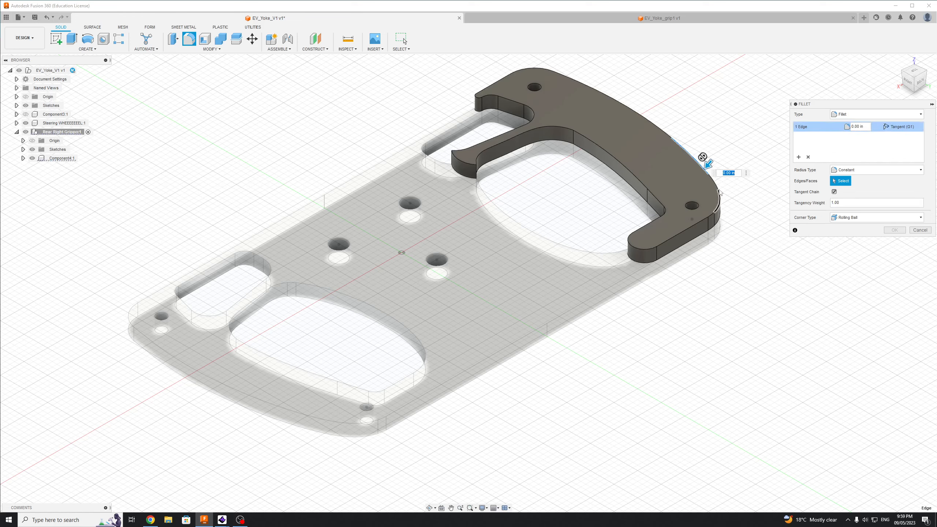
{"action": "key", "text": "Escape"}
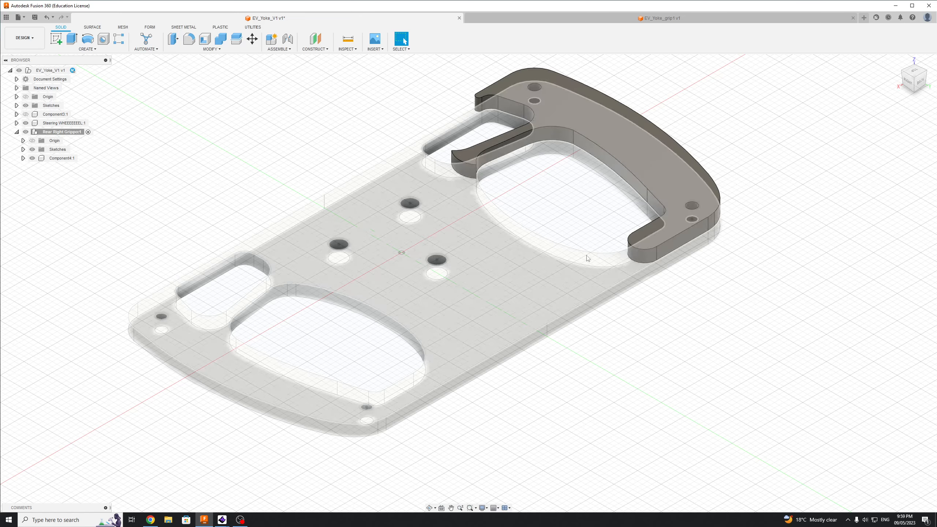
Inspect the grip's inner edges and check which modify commands are available for its upper flat face.
{"action": "scroll", "coordinate": [526, 168], "scroll_direction": "down", "scroll_amount": 2}
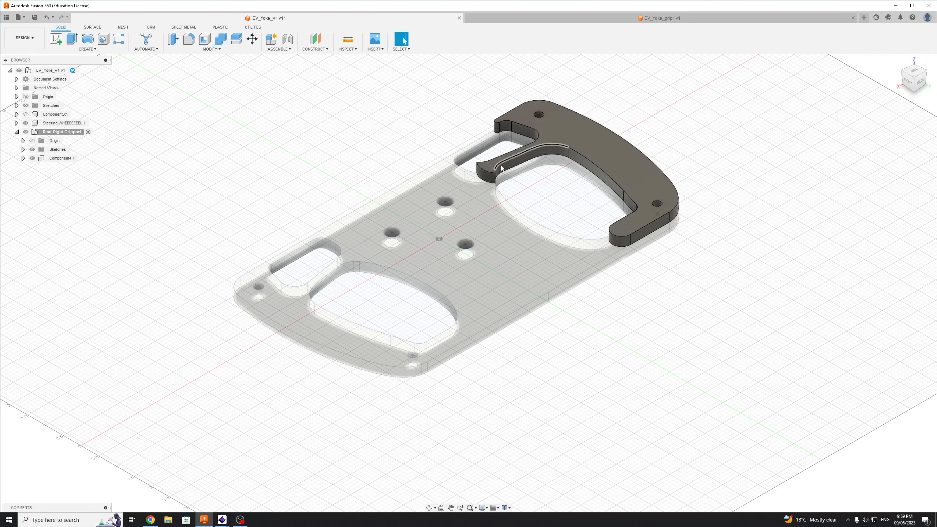
{"action": "scroll", "coordinate": [543, 209], "scroll_direction": "up", "scroll_amount": 5}
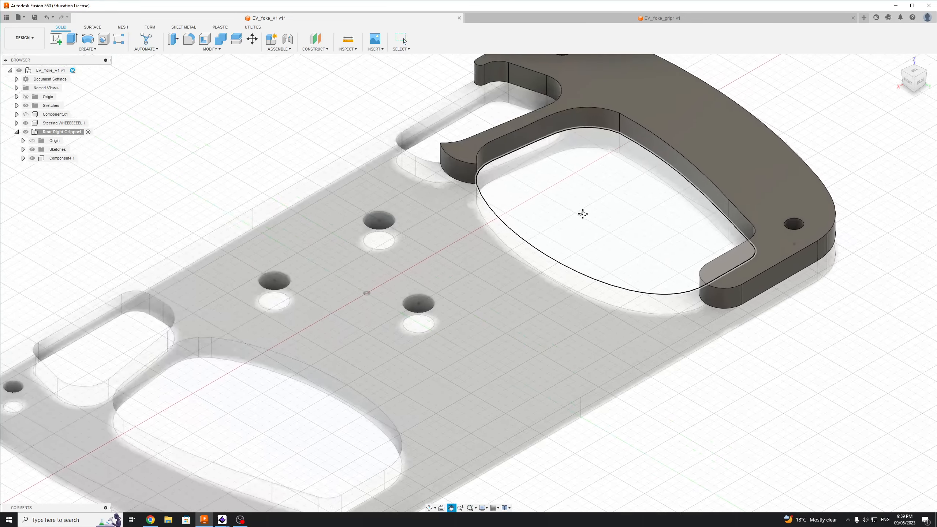
{"action": "middle_click_drag", "start_coordinate": [581, 210], "coordinate": [571, 305]}
{"action": "scroll", "coordinate": [515, 255], "scroll_direction": "up", "scroll_amount": 5}
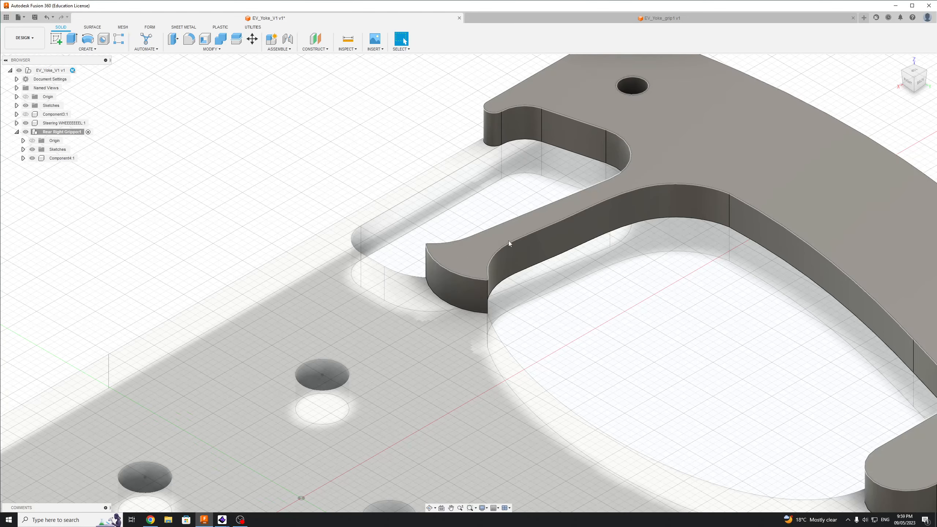
{"action": "scroll", "coordinate": [643, 345], "scroll_direction": "down", "scroll_amount": 5}
{"action": "left_click", "coordinate": [667, 230]}
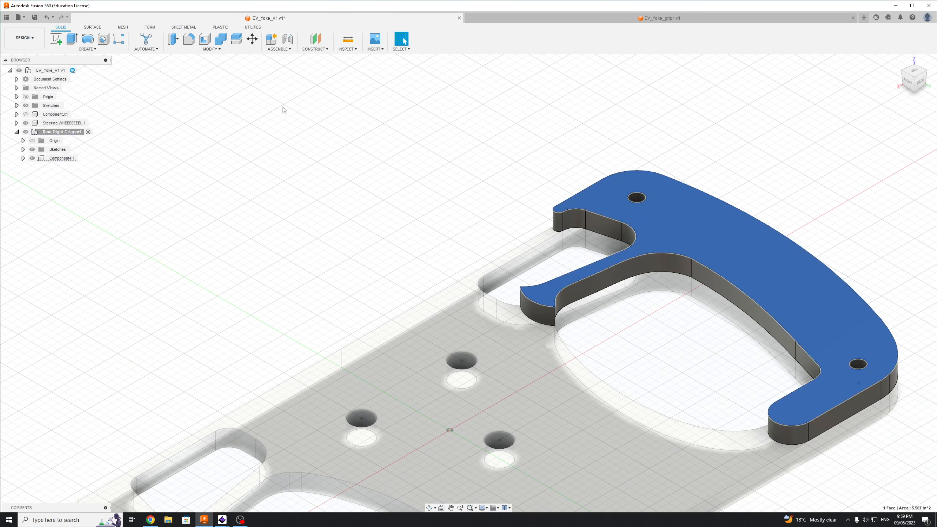
{"action": "left_click", "coordinate": [212, 49]}
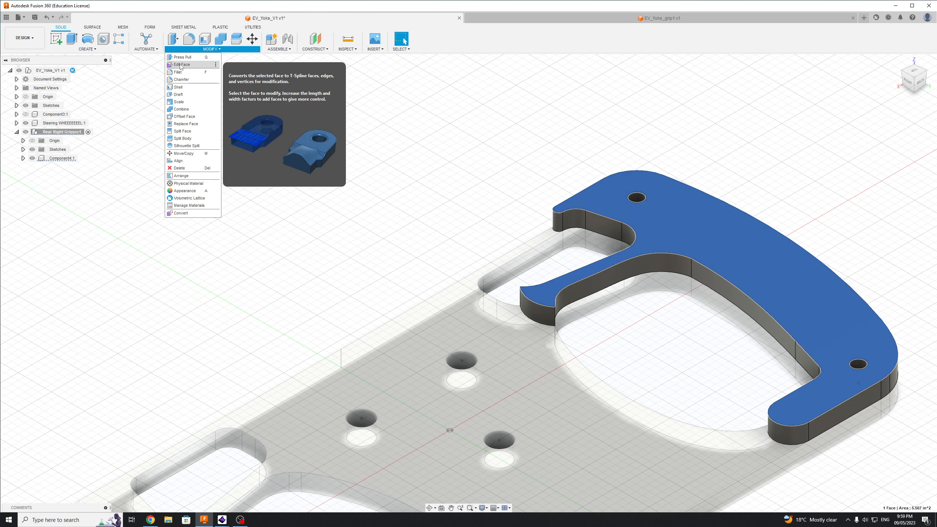
{"action": "left_click", "coordinate": [379, 220]}
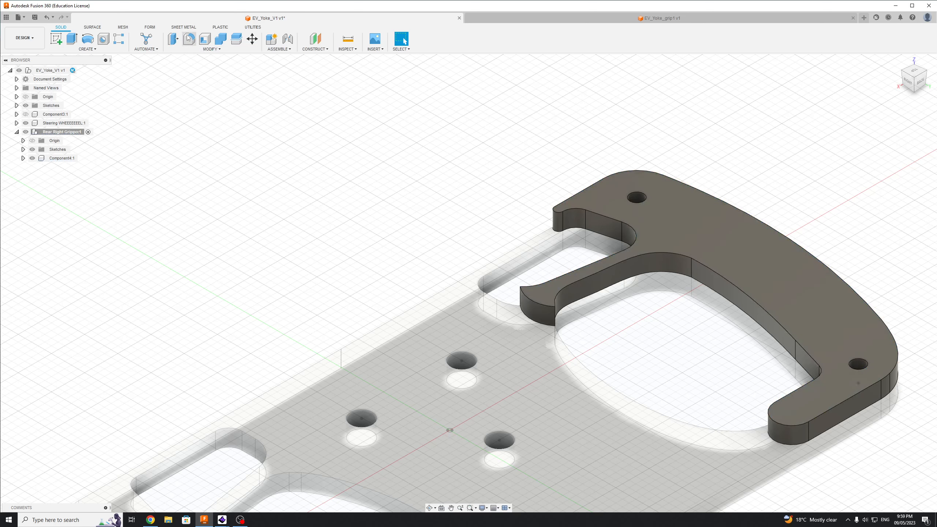
{"action": "left_click", "coordinate": [212, 49]}
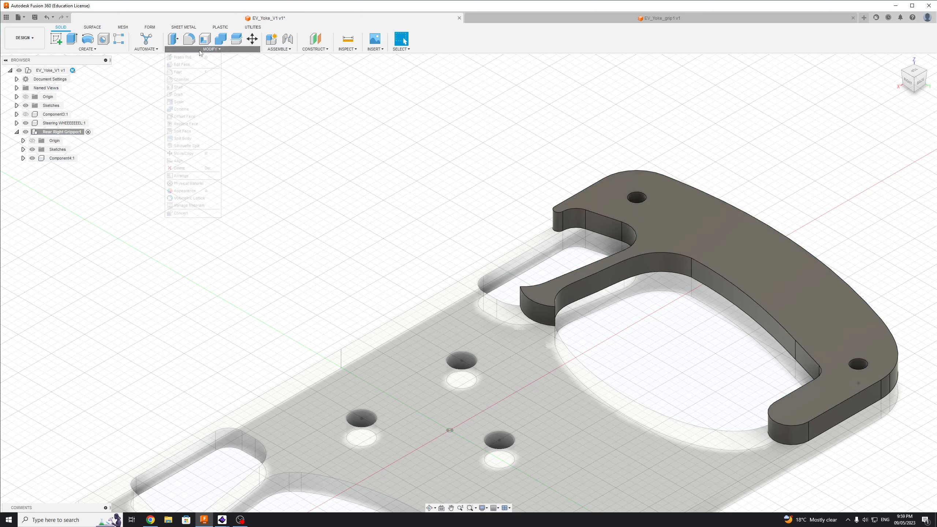
{"action": "left_click", "coordinate": [273, 89]}
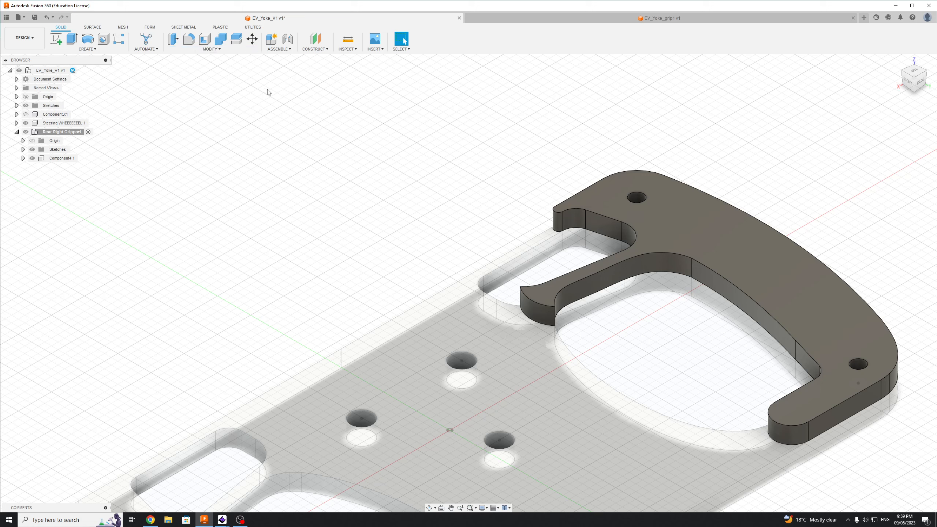
Look through the available workspaces and the surface and mesh tools, ending on the form-modelling tools.
{"action": "left_click", "coordinate": [23, 38]}
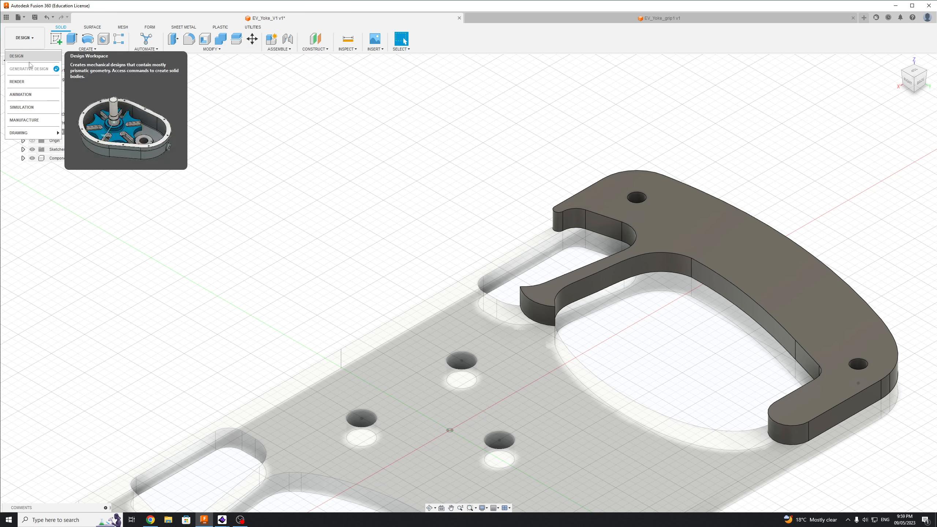
{"action": "left_click", "coordinate": [257, 87]}
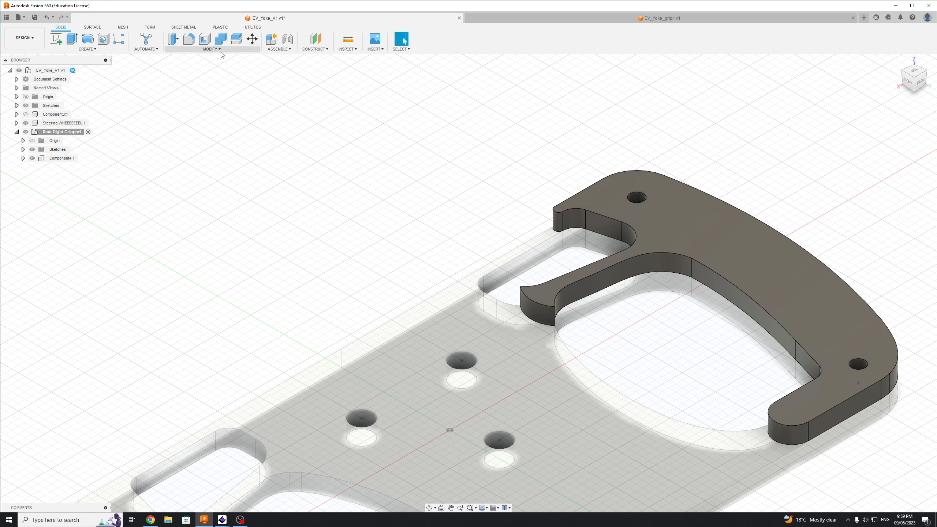
{"action": "left_click", "coordinate": [90, 27]}
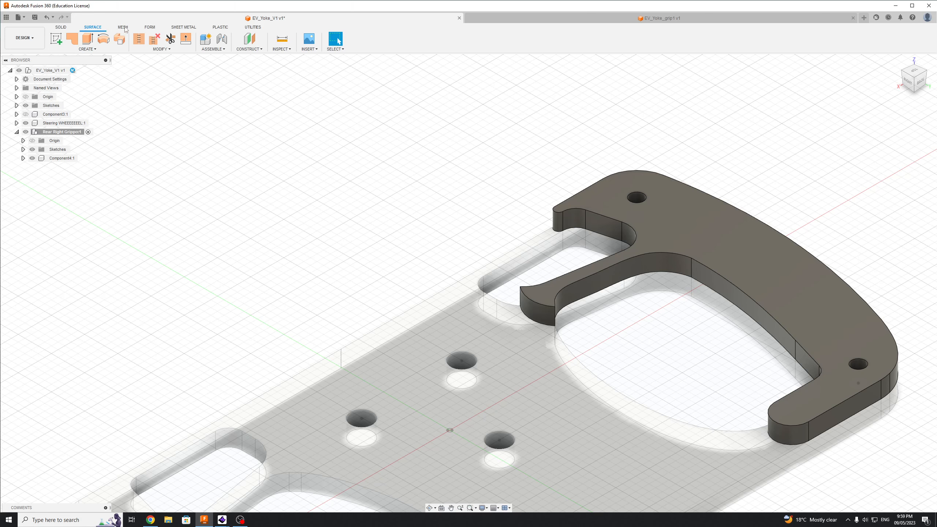
{"action": "left_click", "coordinate": [124, 29]}
{"action": "left_click", "coordinate": [160, 29]}
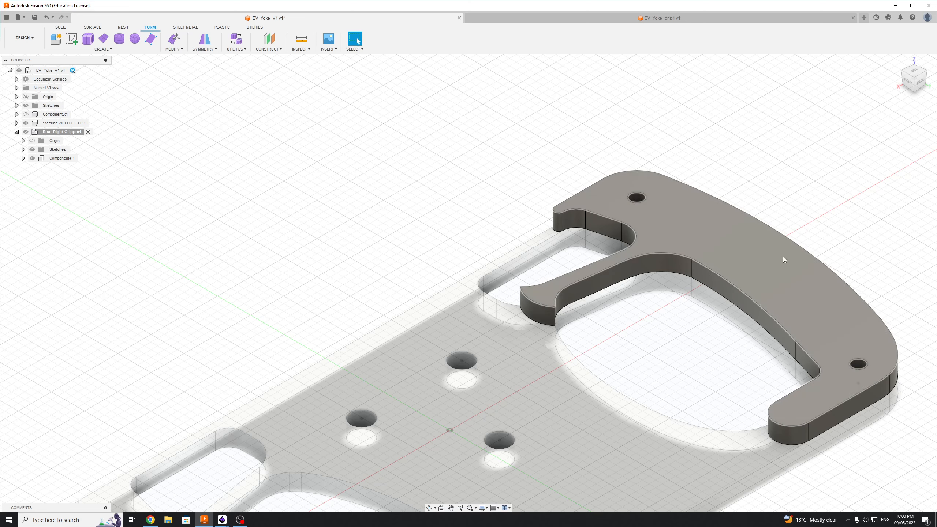
{"action": "scroll", "coordinate": [783, 256], "scroll_direction": "down", "scroll_amount": 5}
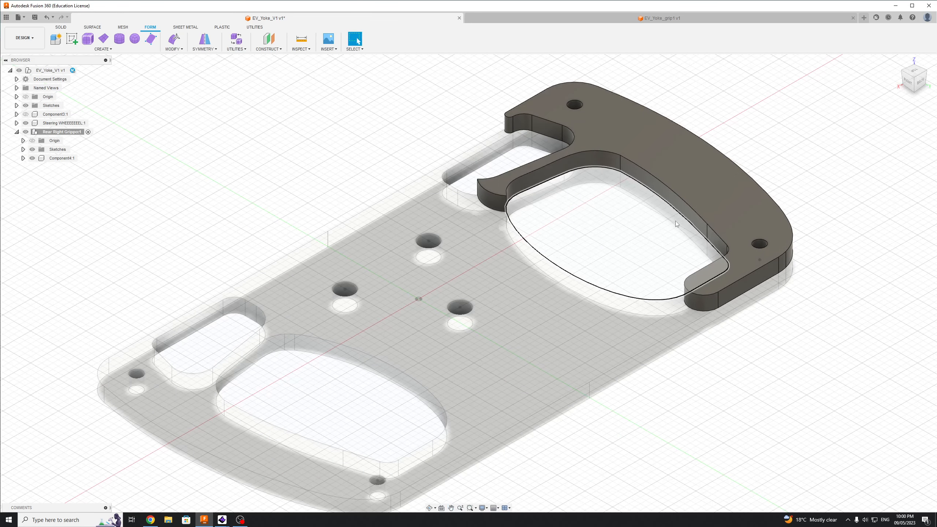
{"action": "scroll", "coordinate": [674, 221], "scroll_direction": "down", "scroll_amount": 3}
{"action": "scroll", "coordinate": [657, 228], "scroll_direction": "up", "scroll_amount": 4}
{"action": "scroll", "coordinate": [638, 237], "scroll_direction": "down", "scroll_amount": 4}
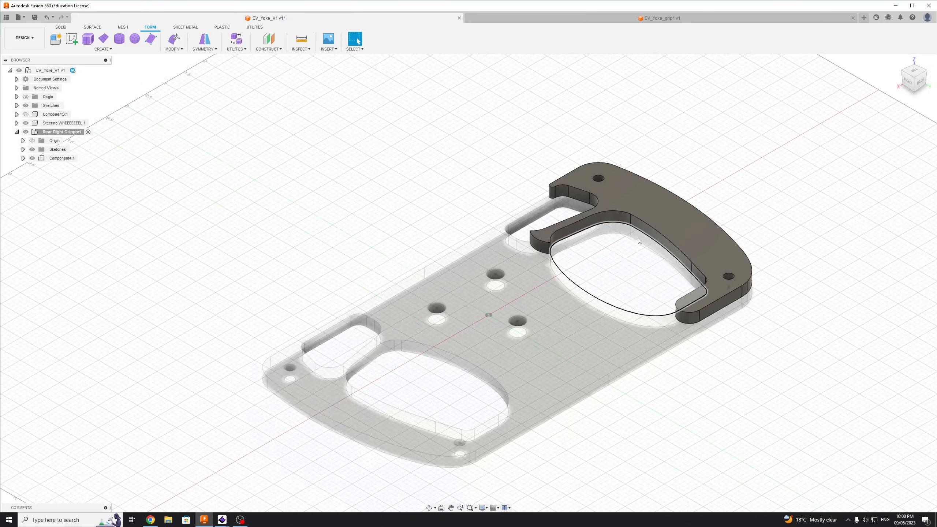
{"action": "scroll", "coordinate": [640, 226], "scroll_direction": "down", "scroll_amount": 3}
{"action": "scroll", "coordinate": [647, 214], "scroll_direction": "up", "scroll_amount": 5}
{"action": "middle_click_drag", "start_coordinate": [722, 232], "coordinate": [698, 216]}
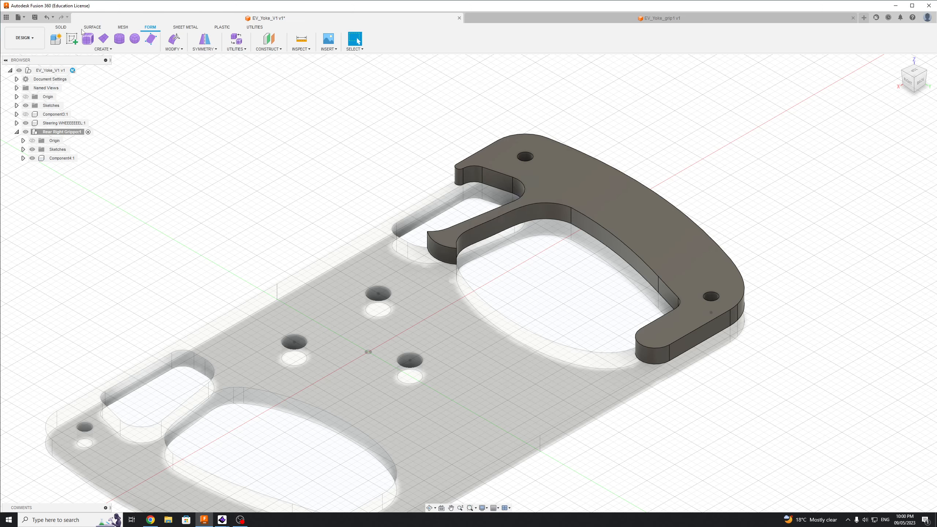
Try to fillet the grip's outer upper edge as a tangent chain, and discard that edge selection.
{"action": "left_click", "coordinate": [63, 27]}
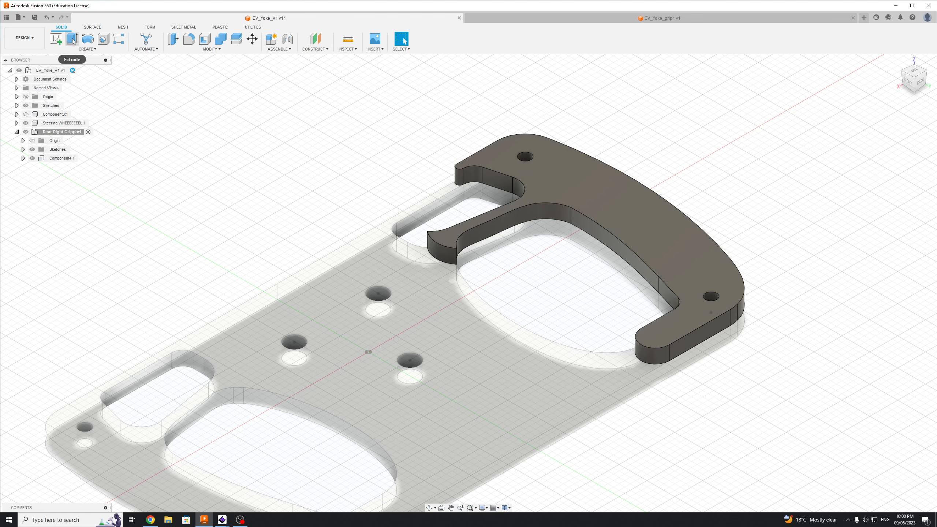
{"action": "left_click", "coordinate": [189, 39]}
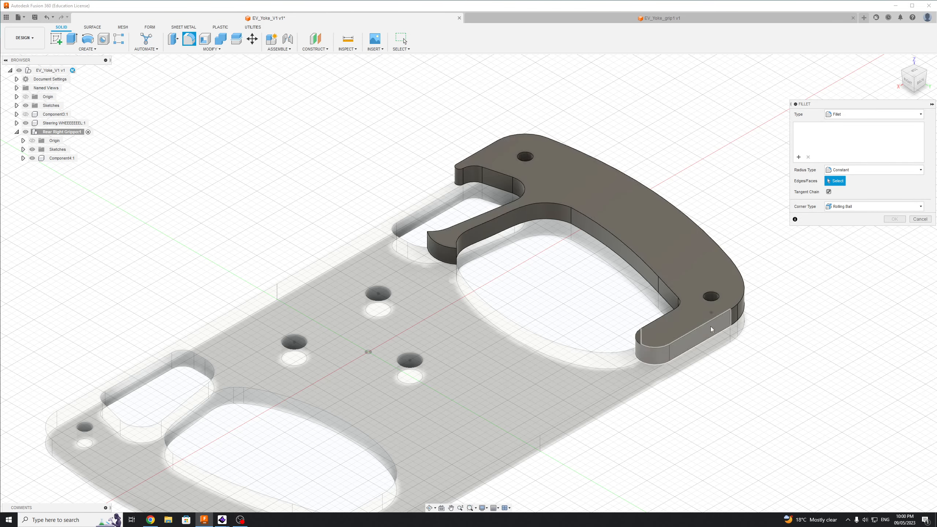
{"action": "left_click", "coordinate": [898, 61]}
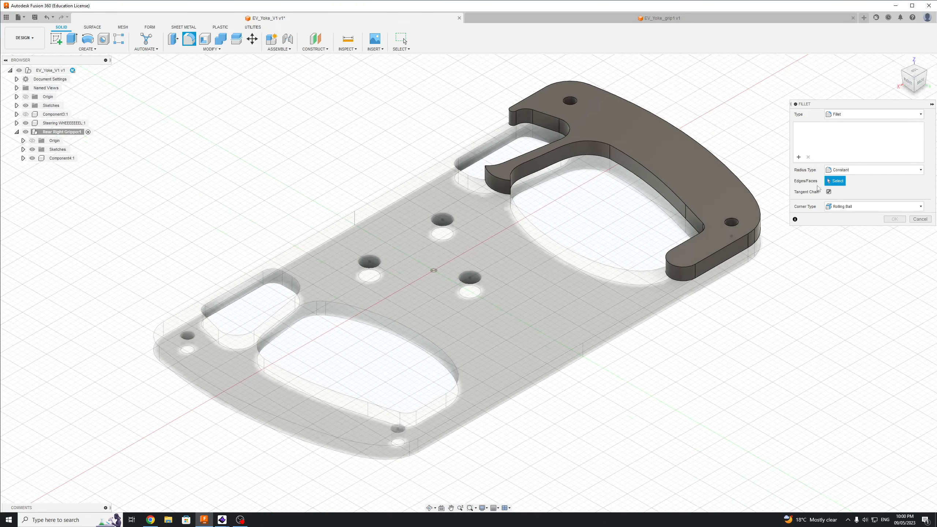
{"action": "left_click", "coordinate": [911, 74]}
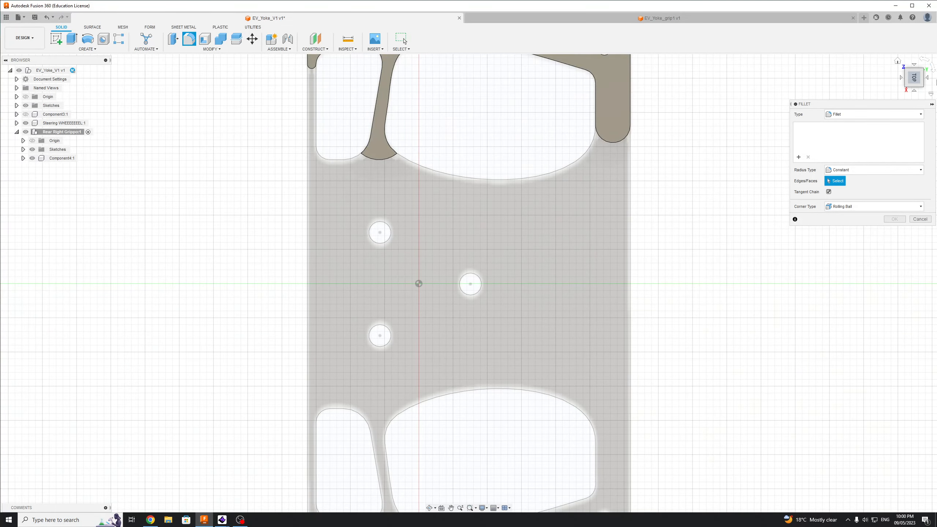
{"action": "left_click", "coordinate": [933, 67]}
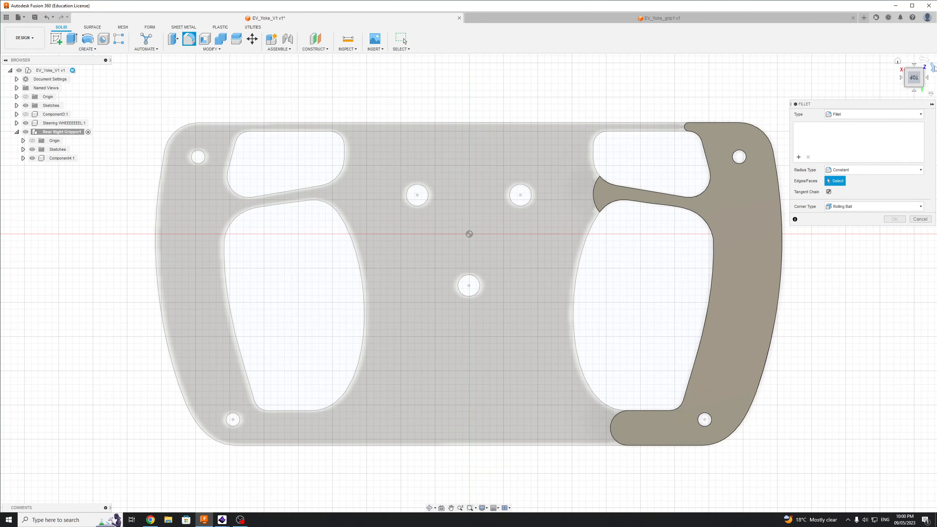
{"action": "left_click", "coordinate": [933, 67]}
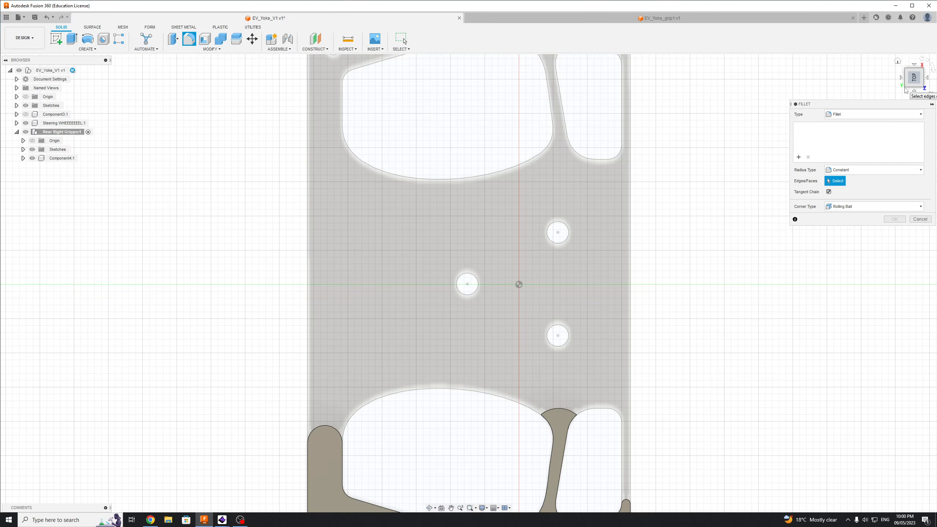
{"action": "left_click", "coordinate": [906, 87]}
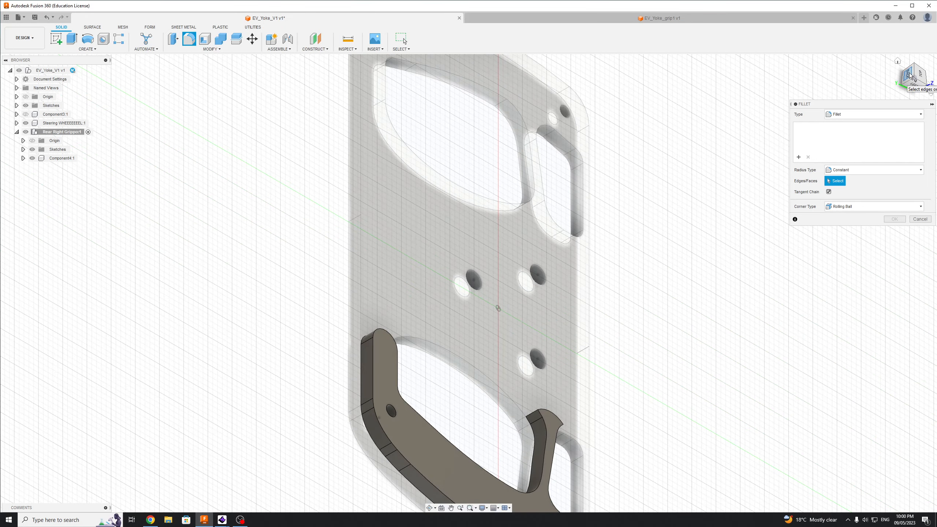
{"action": "left_click", "coordinate": [911, 74]}
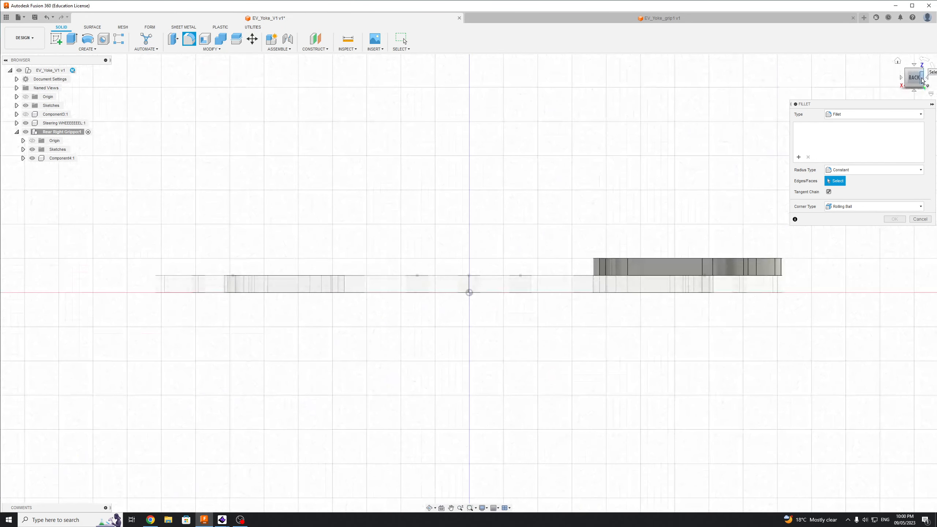
{"action": "left_click_drag", "start_coordinate": [914, 82], "coordinate": [909, 72]}
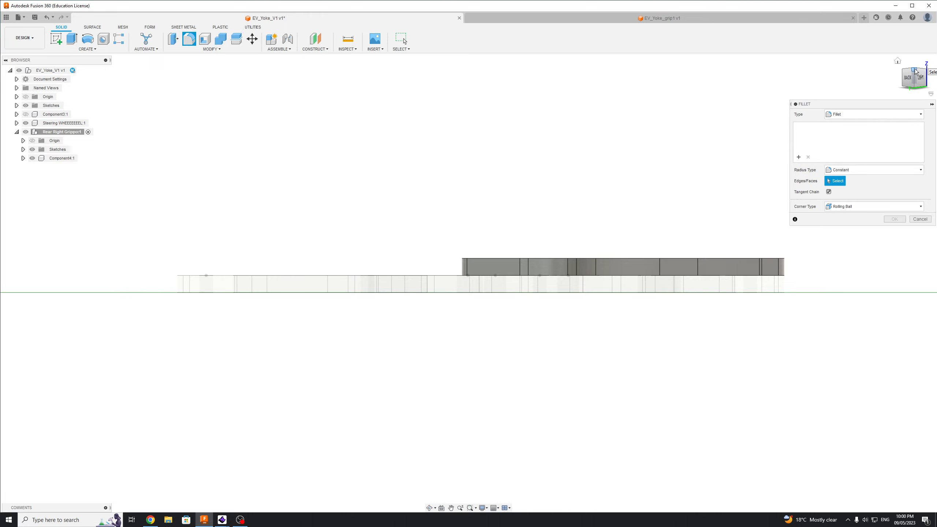
{"action": "left_click", "coordinate": [916, 72]}
{"action": "scroll", "coordinate": [694, 391], "scroll_direction": "up", "scroll_amount": 5}
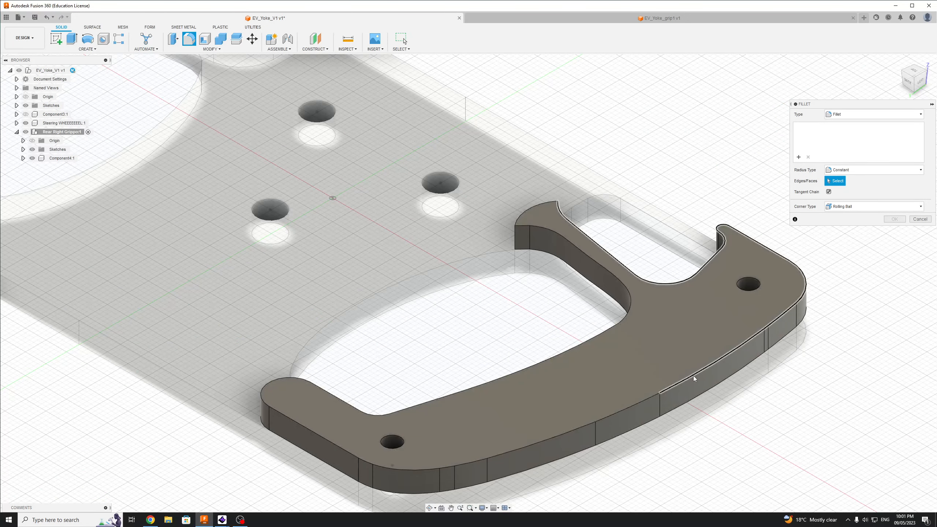
{"action": "left_click", "coordinate": [692, 376]}
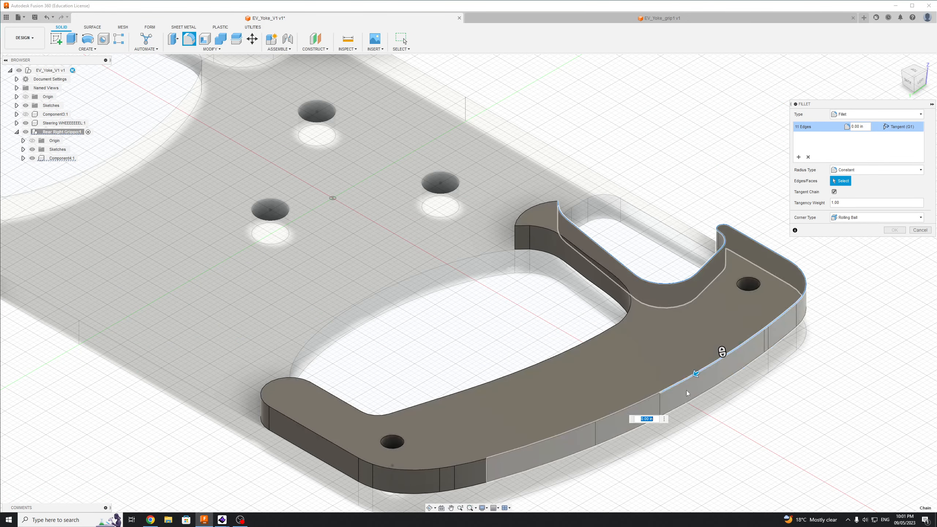
{"action": "left_click_drag", "start_coordinate": [694, 371], "coordinate": [715, 361]}
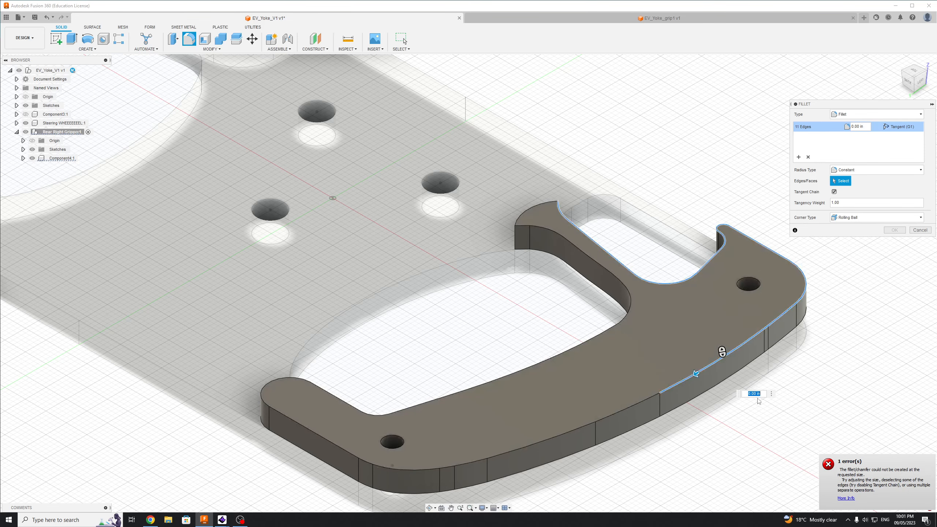
{"action": "left_click", "coordinate": [808, 158]}
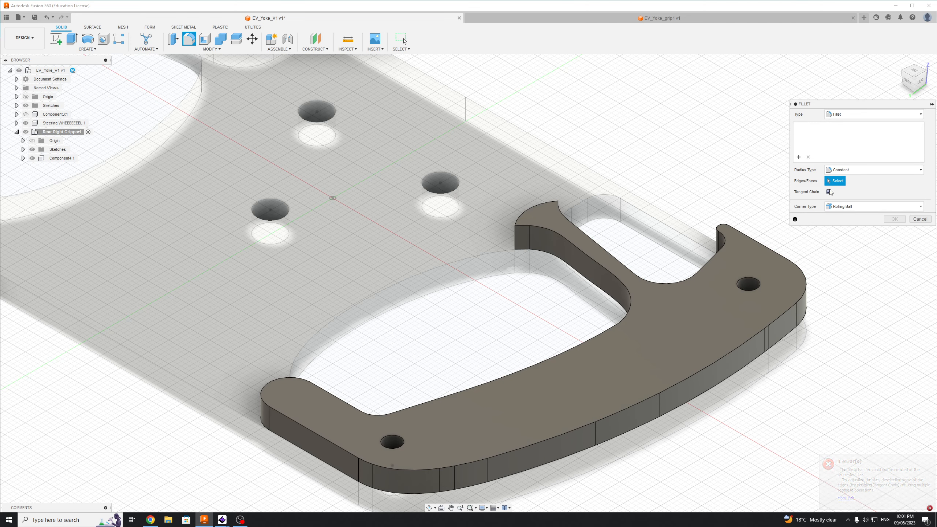
Turn off Tangent Chain and select the fillet edges one by one along the grip's outer upper rim, leaving out the arm's rounded end.
{"action": "left_click", "coordinate": [829, 191]}
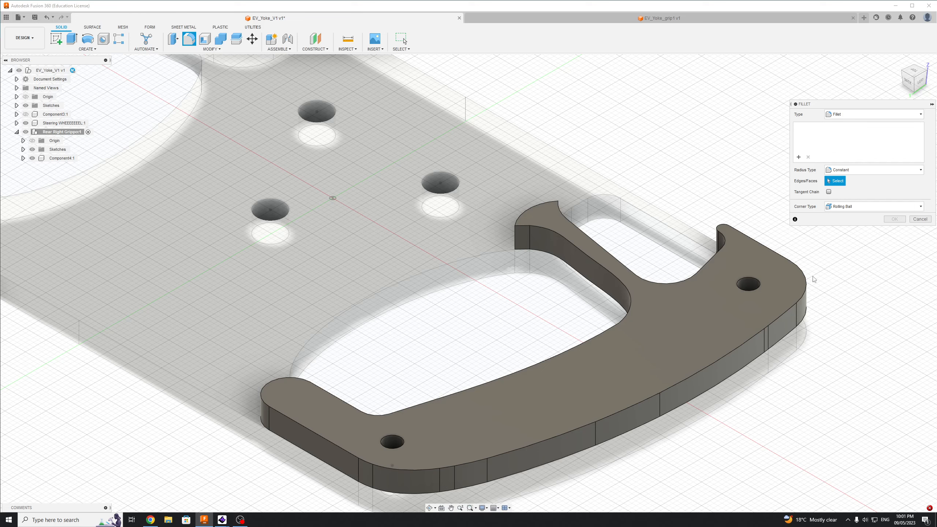
{"action": "left_click", "coordinate": [807, 286]}
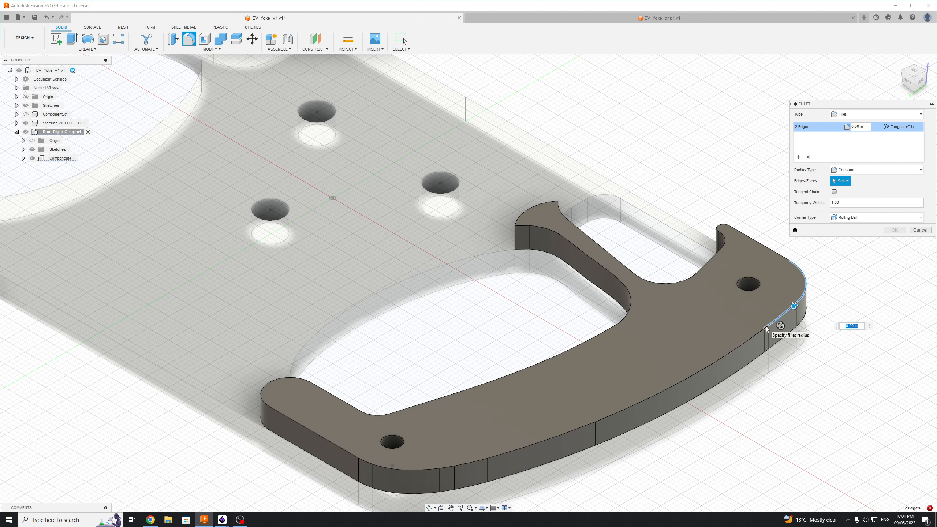
{"action": "left_click", "coordinate": [754, 335]}
{"action": "left_click", "coordinate": [637, 401]}
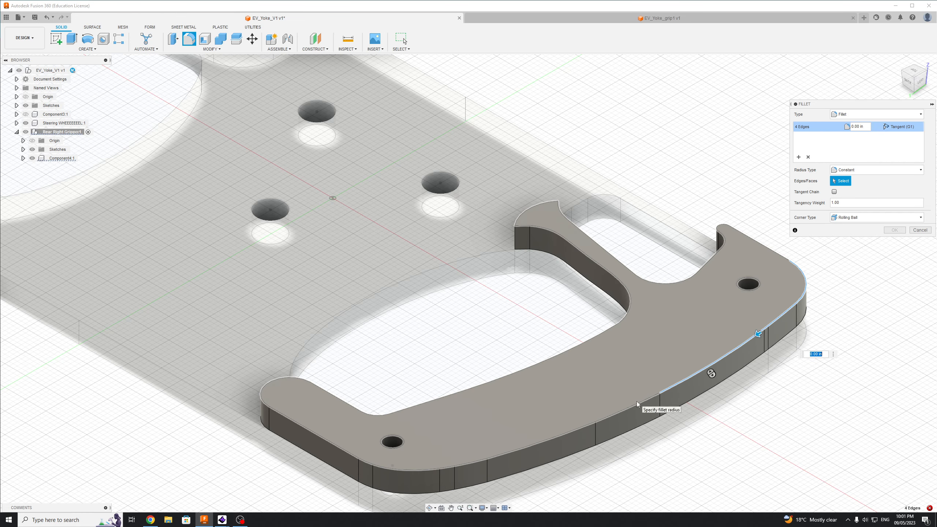
{"action": "left_click", "coordinate": [576, 428]}
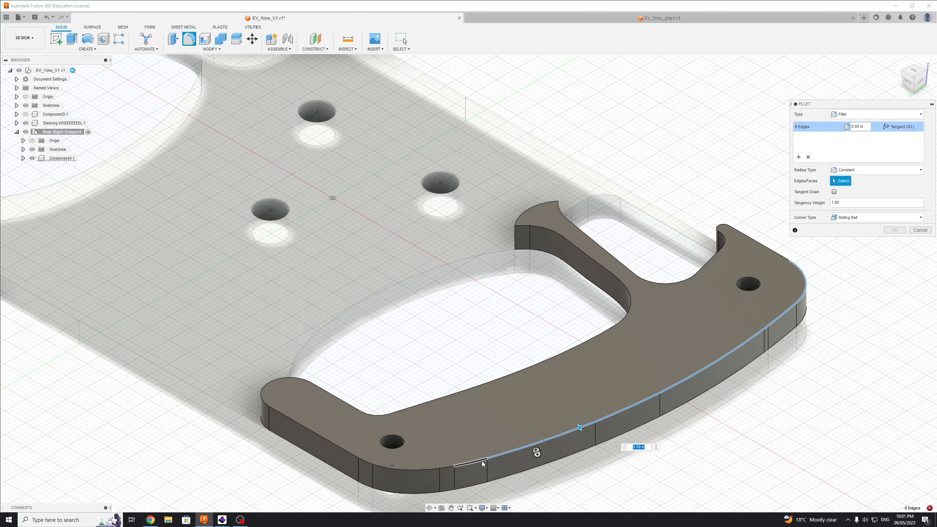
{"action": "left_click", "coordinate": [489, 457]}
{"action": "left_click", "coordinate": [446, 468]}
{"action": "left_click", "coordinate": [419, 471]}
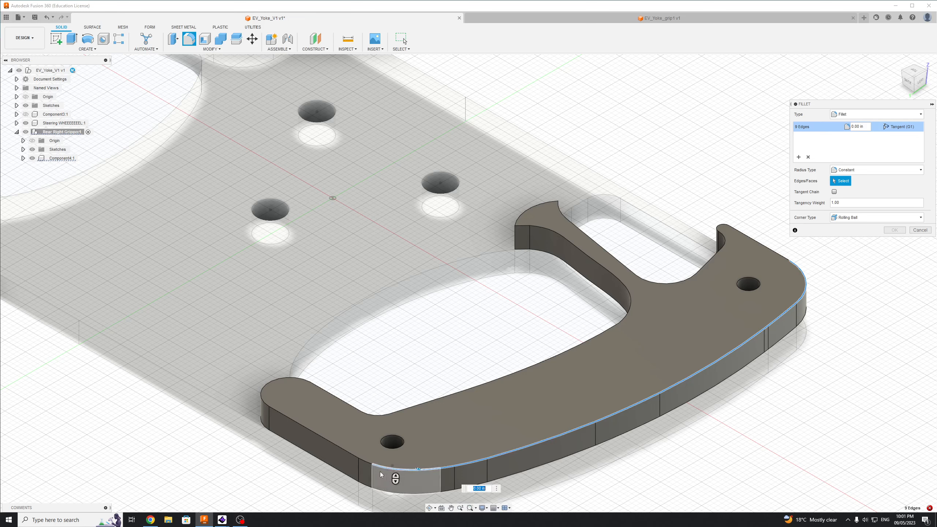
{"action": "left_click", "coordinate": [367, 464]}
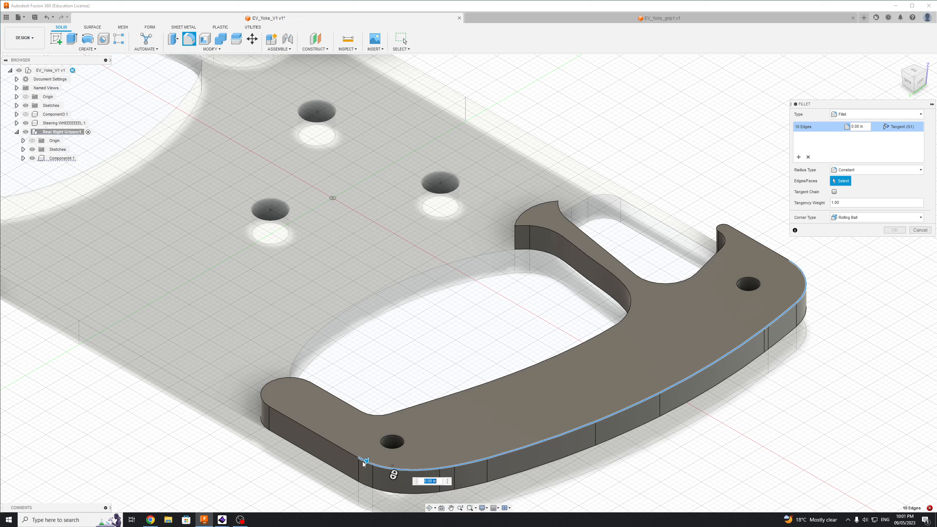
{"action": "left_click", "coordinate": [327, 441]}
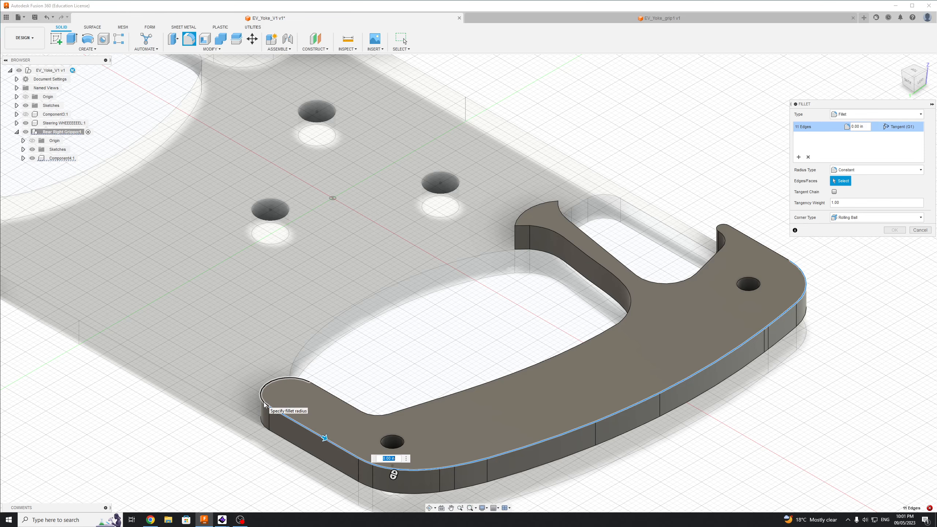
{"action": "left_click", "coordinate": [264, 389]}
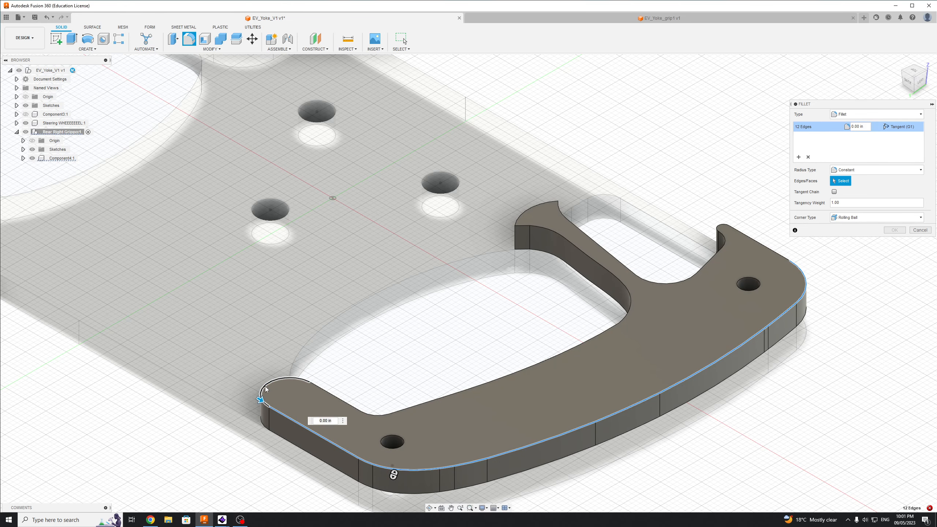
{"action": "left_click", "coordinate": [265, 387]}
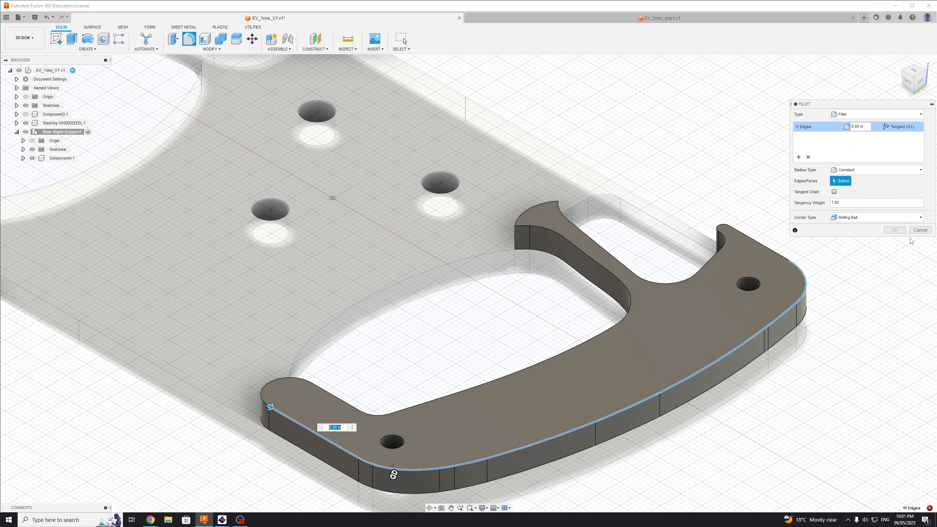
{"action": "left_click", "coordinate": [776, 246]}
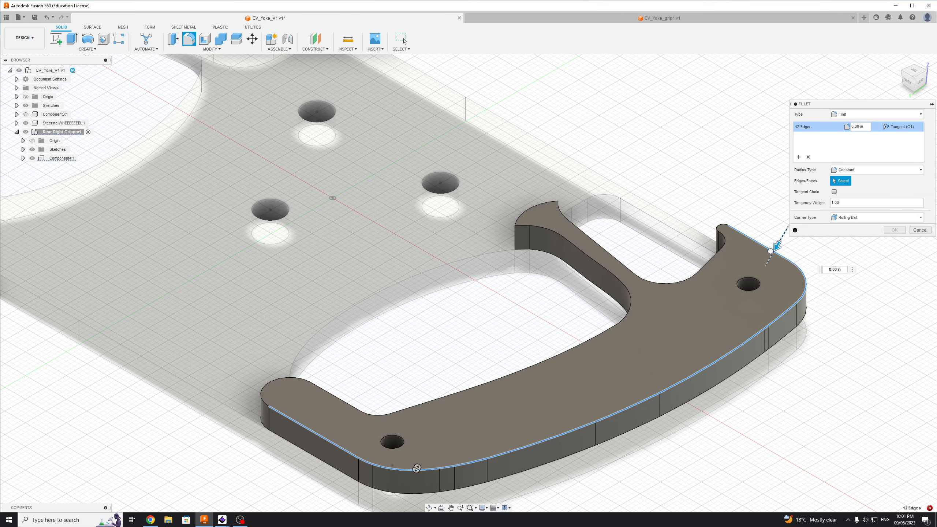
Try several radii for the fillet on the grip's outer rim, from 1.275 in down to 0.30 in.
{"action": "left_click_drag", "start_coordinate": [774, 271], "coordinate": [745, 292]}
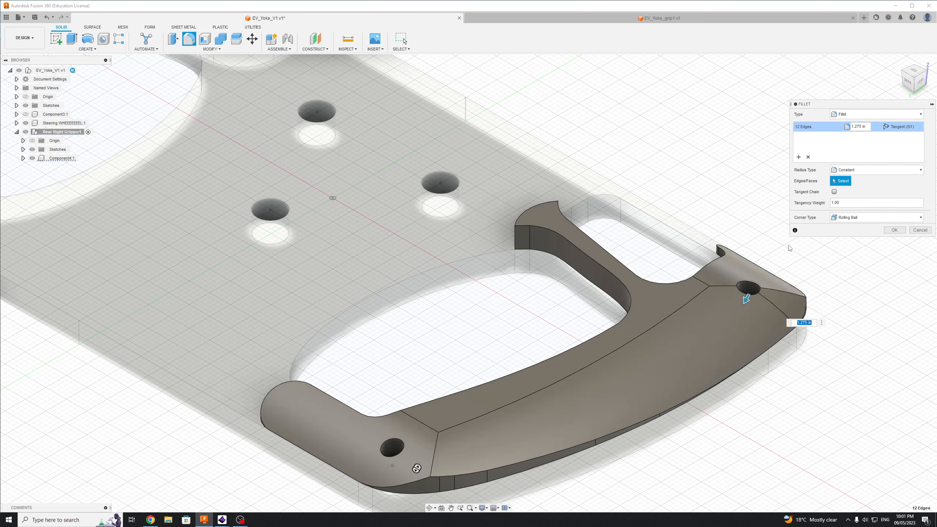
{"action": "scroll", "coordinate": [734, 296], "scroll_direction": "up", "scroll_amount": 3}
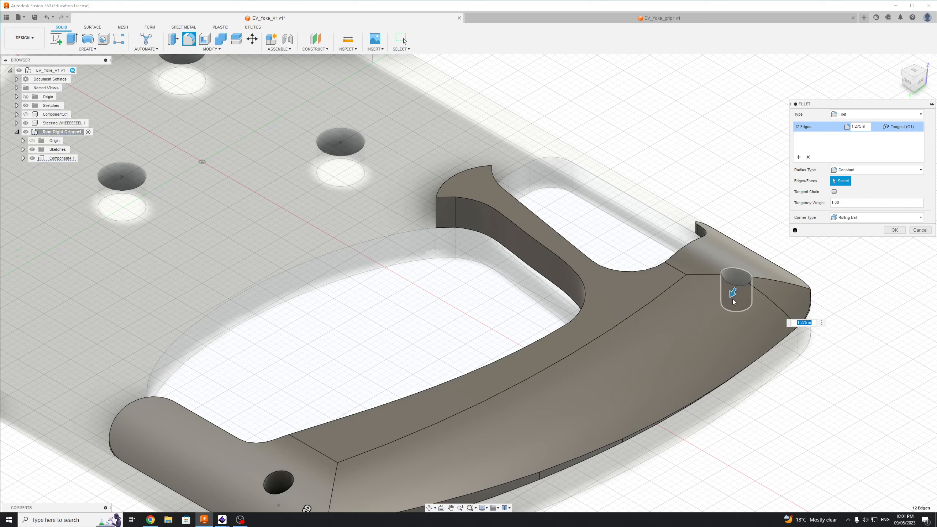
{"action": "left_click_drag", "start_coordinate": [723, 303], "coordinate": [769, 258]}
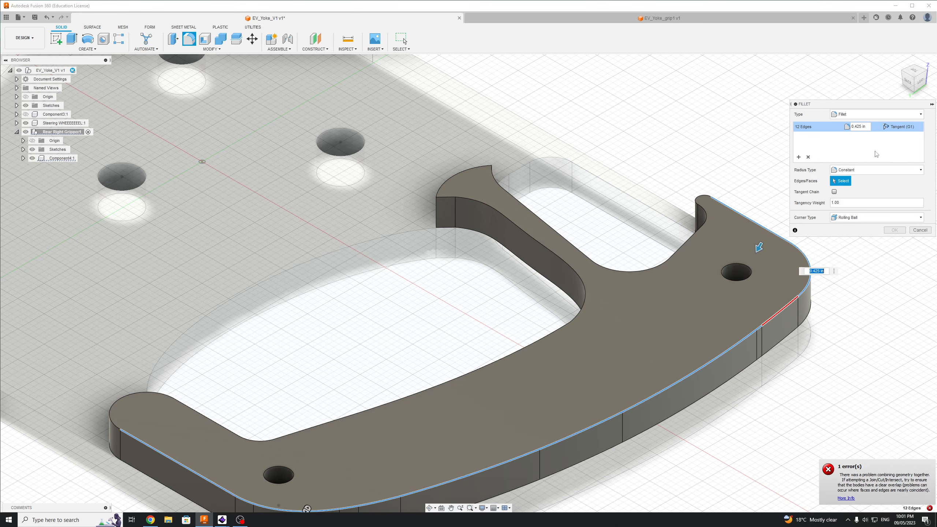
{"action": "left_click", "coordinate": [912, 88]}
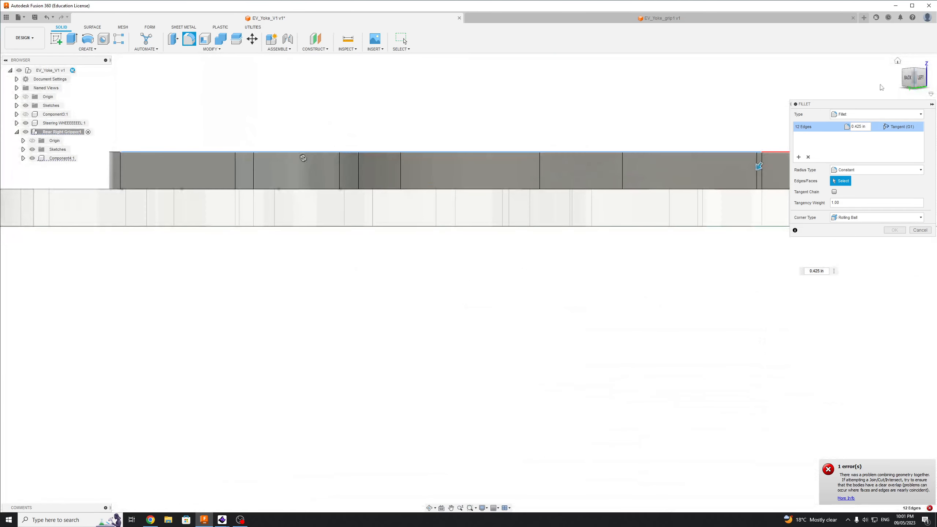
{"action": "left_click_drag", "start_coordinate": [759, 167], "coordinate": [755, 171]}
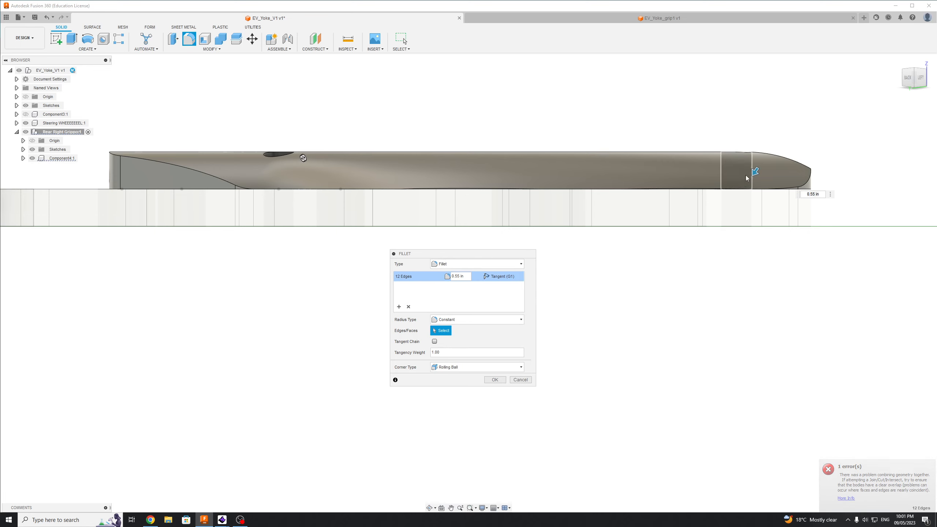
{"action": "left_click_drag", "start_coordinate": [756, 169], "coordinate": [764, 159]}
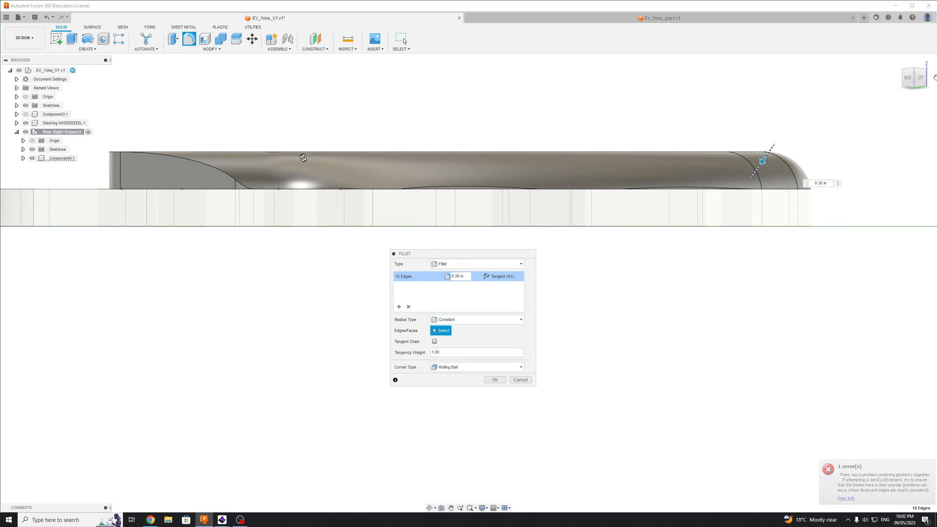
Check the rounded outer rim in the home and top views and set the fillet radius to 0.254 in.
{"action": "left_click", "coordinate": [897, 61]}
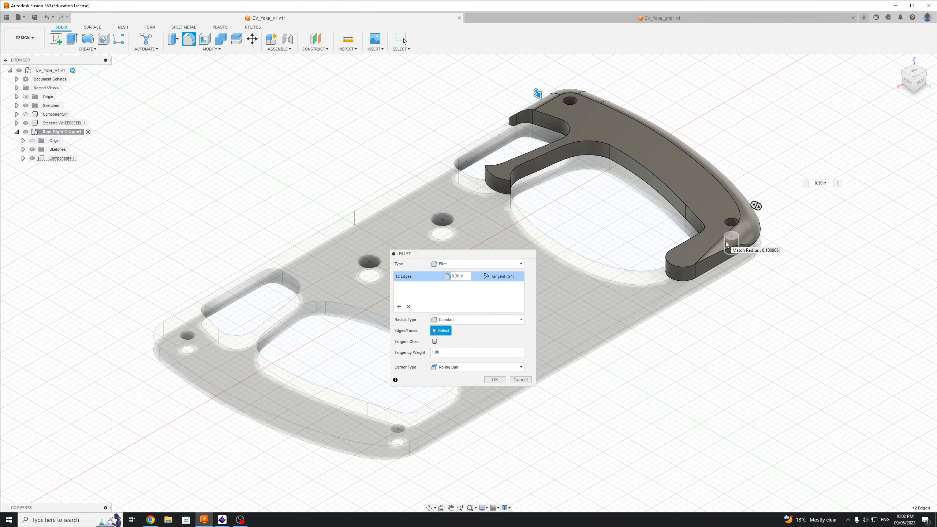
{"action": "scroll", "coordinate": [692, 191], "scroll_direction": "up", "scroll_amount": 5}
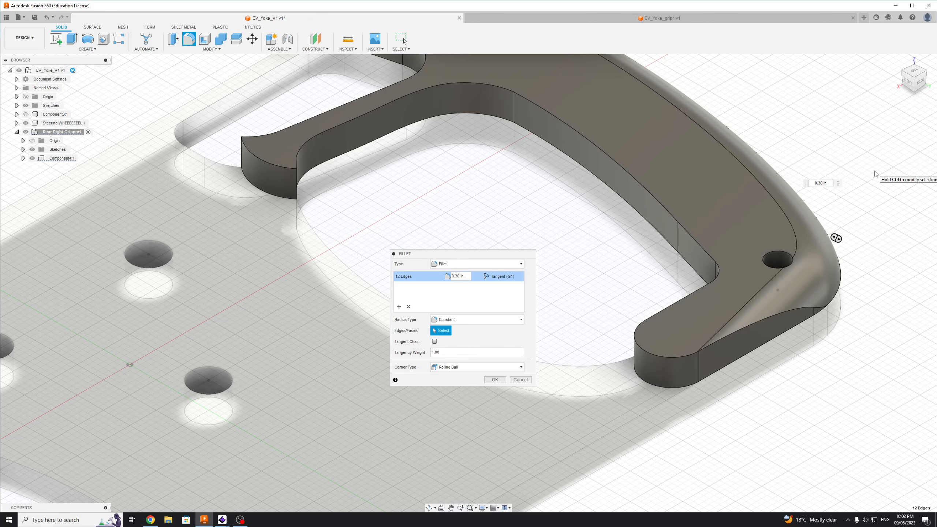
{"action": "scroll", "coordinate": [812, 188], "scroll_direction": "down", "scroll_amount": 5}
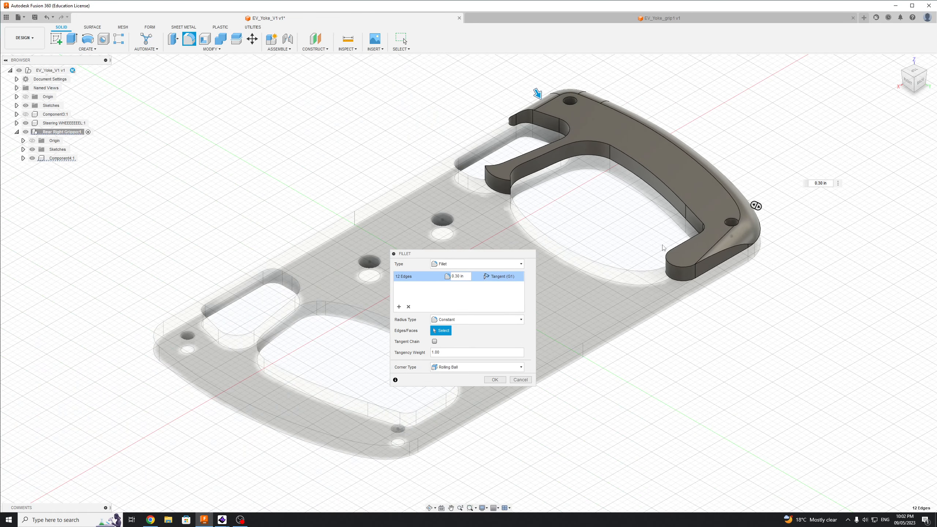
{"action": "scroll", "coordinate": [849, 107], "scroll_direction": "down", "scroll_amount": 1}
{"action": "left_click", "coordinate": [914, 72]}
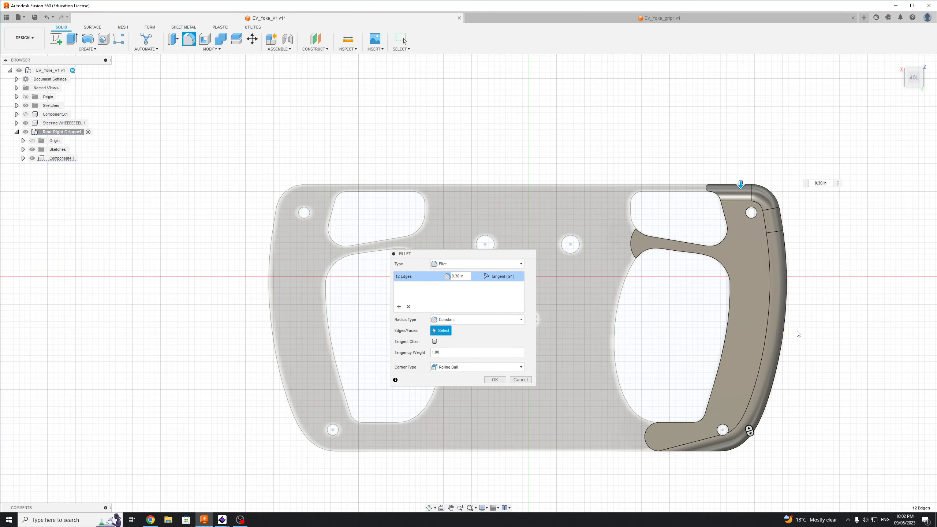
{"action": "left_click", "coordinate": [897, 61]}
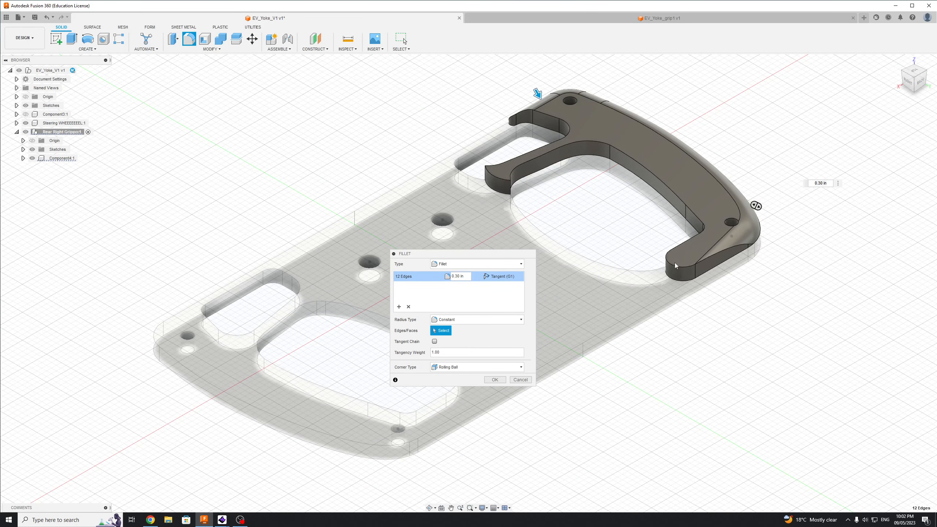
{"action": "key", "text": "ctrl+z"}
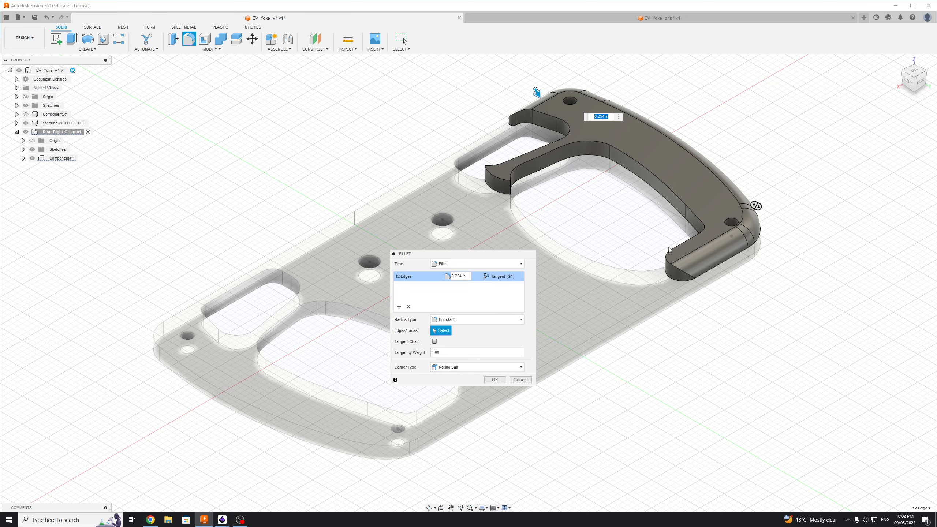
Set the radius of the fillet on the grip's outer upper rim to 0.25 in and apply it.
{"action": "scroll", "coordinate": [660, 145], "scroll_direction": "up", "scroll_amount": 5}
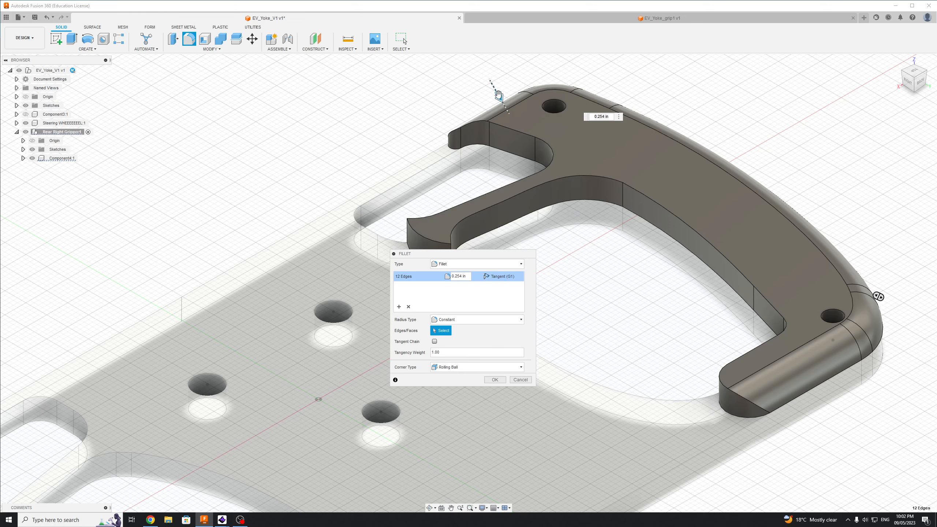
{"action": "mouse_move", "coordinate": [499, 96]}
{"action": "left_mouse_down"}
{"action": "mouse_move", "coordinate": [506, 104]}
{"action": "mouse_move", "coordinate": [508, 90]}
{"action": "left_mouse_up"}
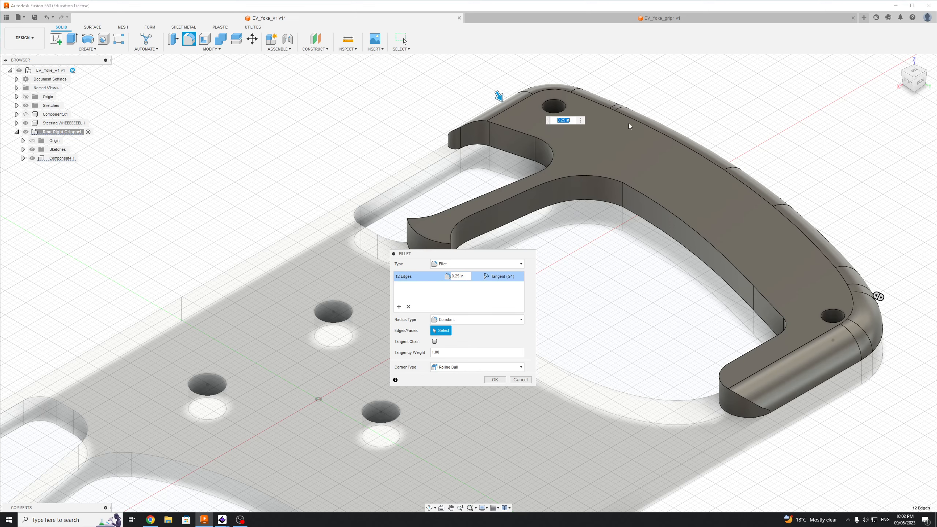
{"action": "left_click", "coordinate": [496, 383]}
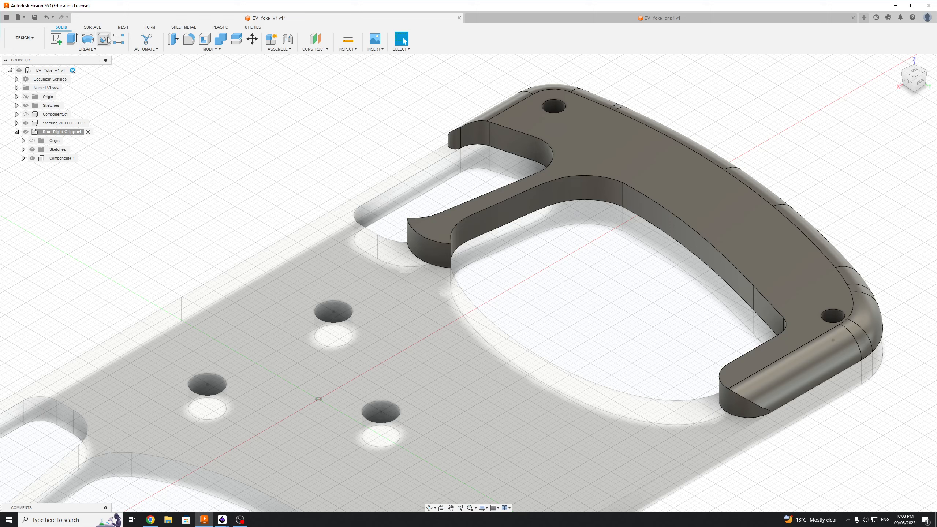
Select the grip's inner upper edges one by one for a new fillet, along both openings and around the rounded end arms.
{"action": "left_click", "coordinate": [188, 40]}
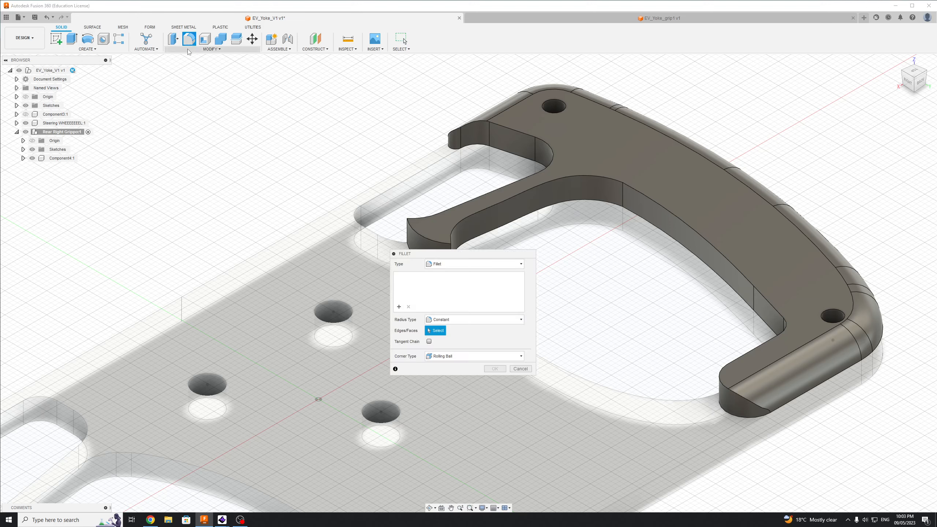
{"action": "left_click", "coordinate": [685, 224]}
{"action": "left_click", "coordinate": [607, 179]}
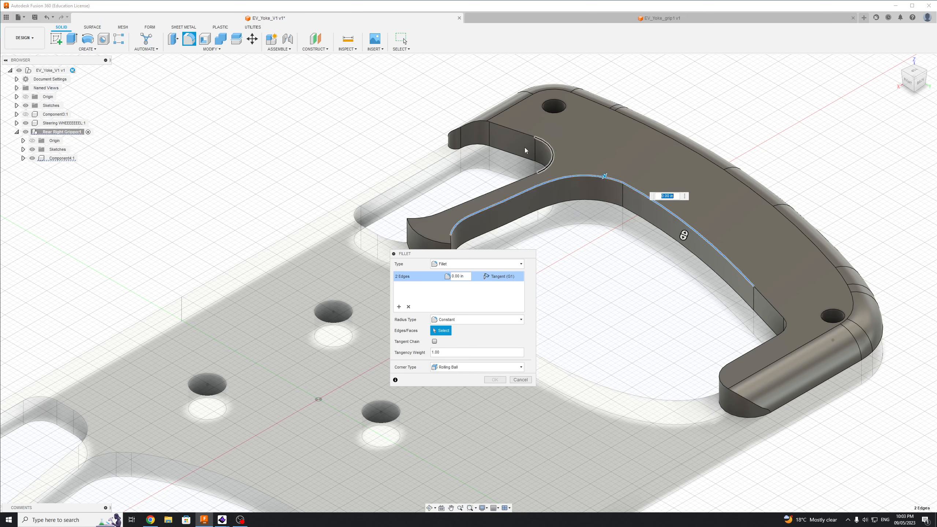
{"action": "left_click", "coordinate": [525, 137]}
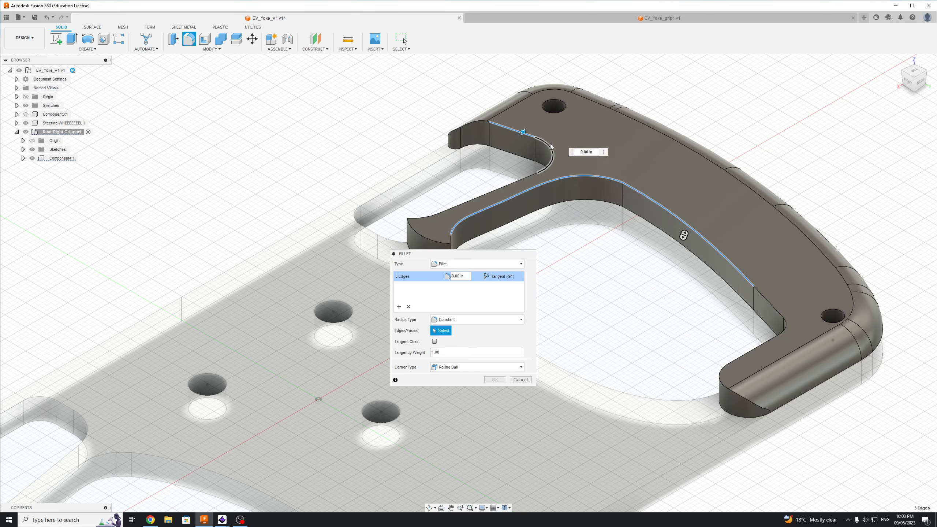
{"action": "left_click", "coordinate": [533, 168]}
{"action": "left_click", "coordinate": [518, 180]}
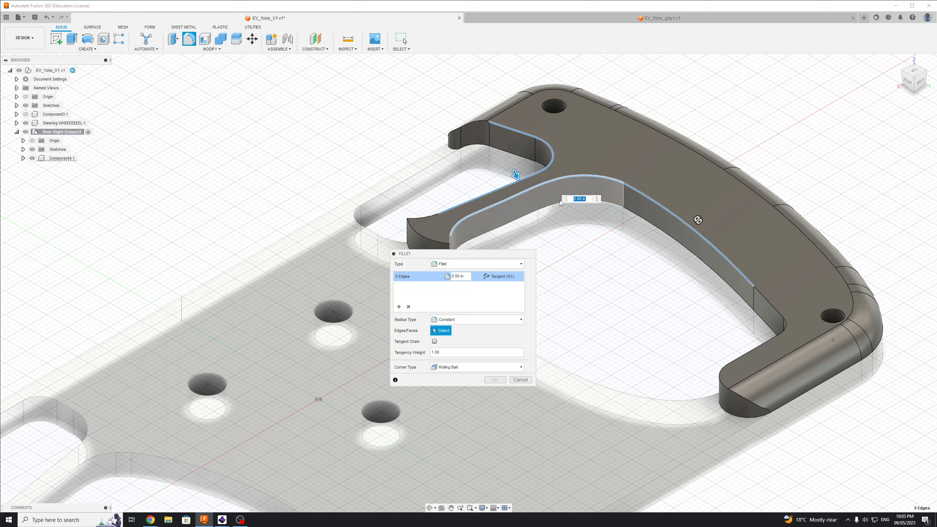
{"action": "left_click", "coordinate": [483, 122]}
{"action": "left_click", "coordinate": [456, 130]}
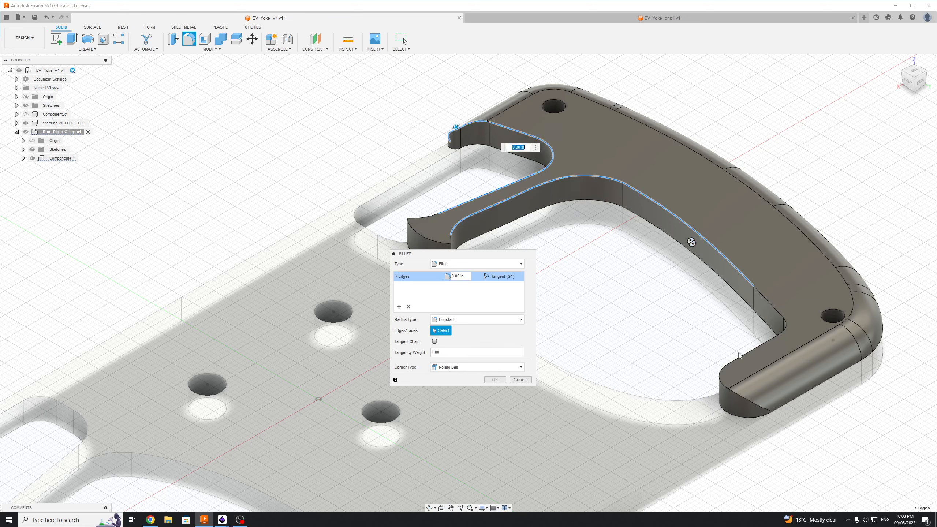
{"action": "left_click", "coordinate": [722, 386]}
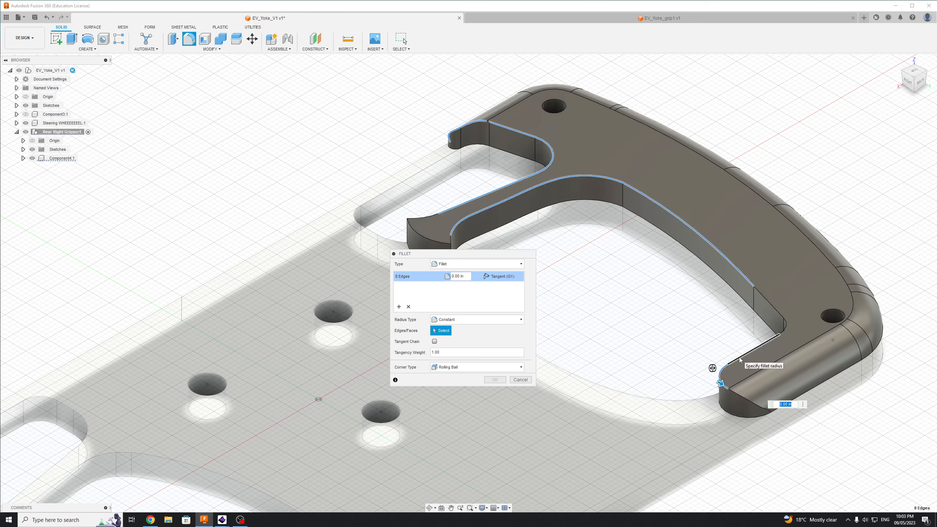
{"action": "left_click", "coordinate": [772, 337]}
{"action": "left_click", "coordinate": [781, 317]}
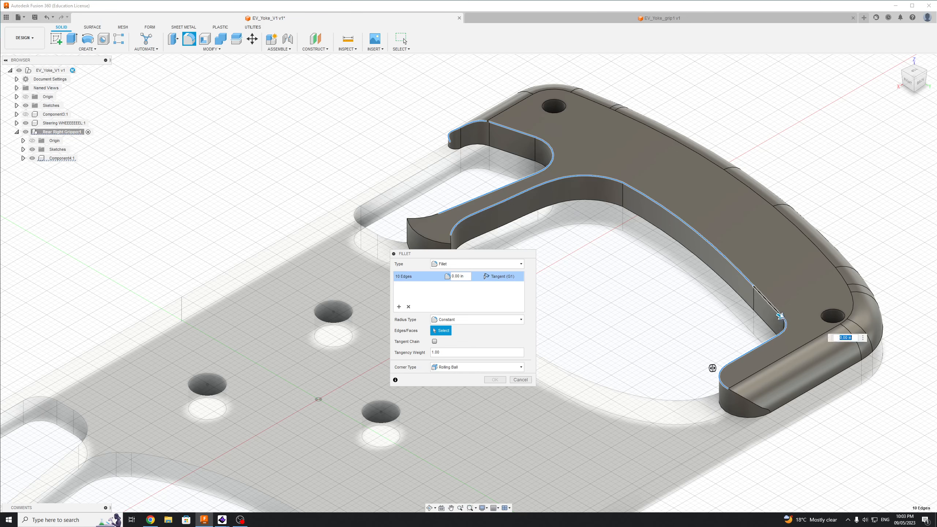
{"action": "left_click", "coordinate": [768, 305]}
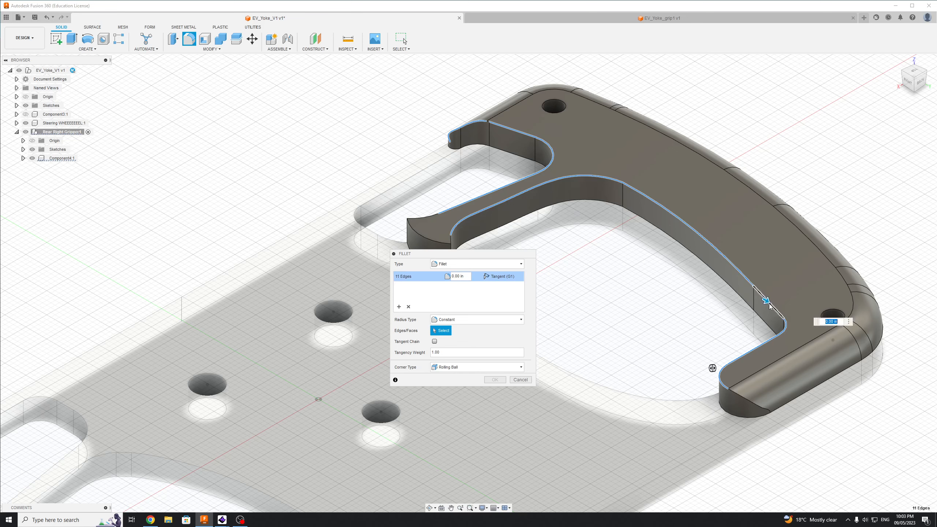
Try to fillet the inner upper edges with the middle arm's flared end included, and cancel the fillet.
{"action": "left_click", "coordinate": [429, 214]}
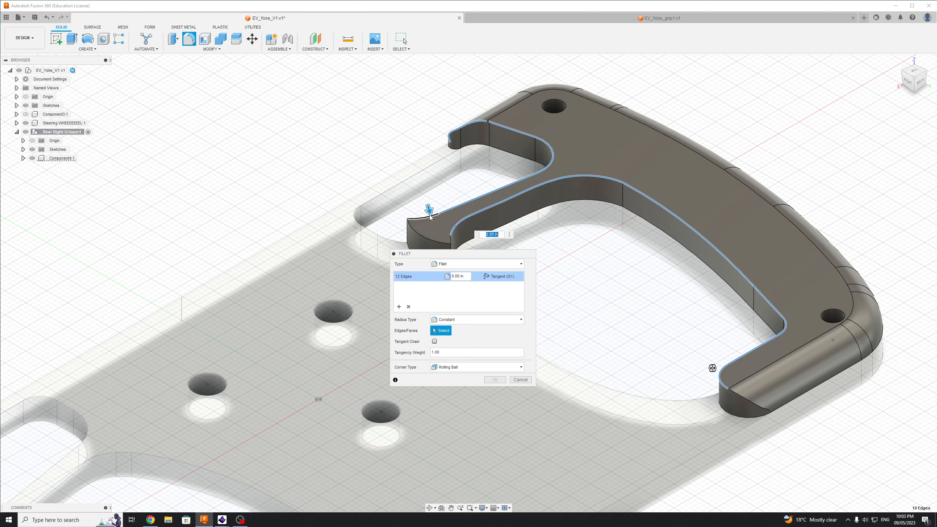
{"action": "left_click", "coordinate": [424, 236]}
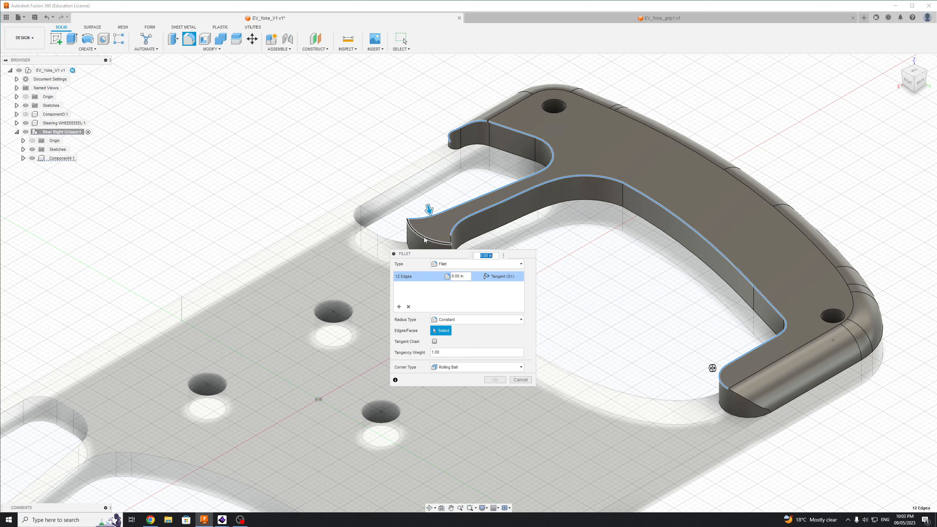
{"action": "left_click", "coordinate": [451, 243]}
{"action": "mouse_move", "coordinate": [455, 236]}
{"action": "left_mouse_down"}
{"action": "mouse_move", "coordinate": [444, 244]}
{"action": "mouse_move", "coordinate": [468, 238]}
{"action": "left_mouse_up"}
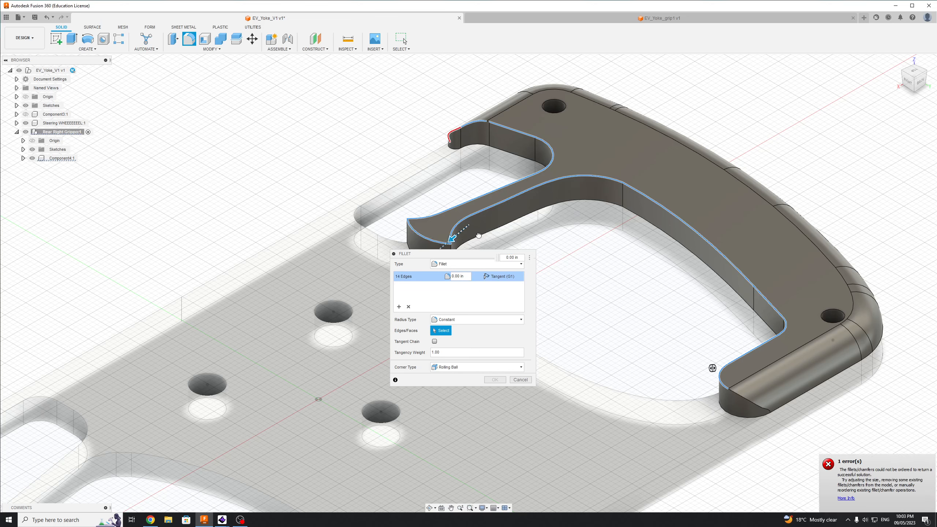
{"action": "left_click", "coordinate": [453, 235]}
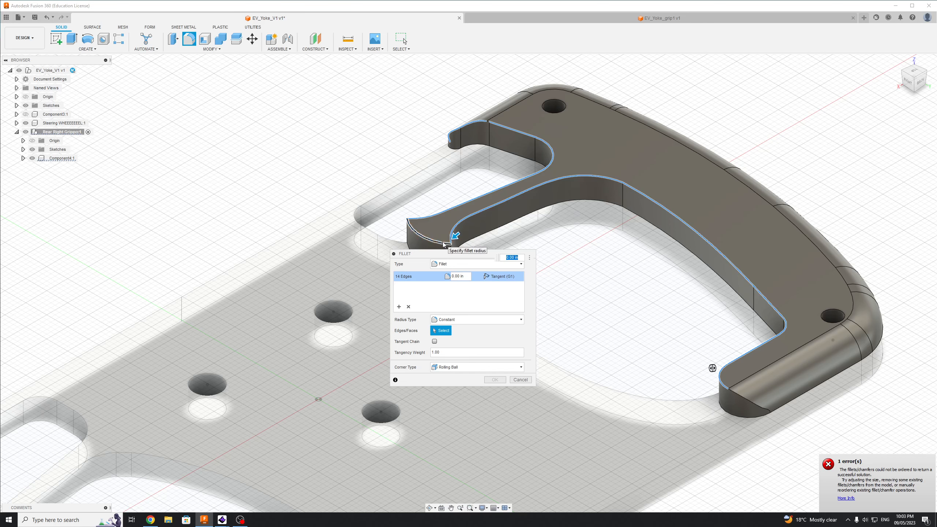
{"action": "left_click", "coordinate": [444, 244]}
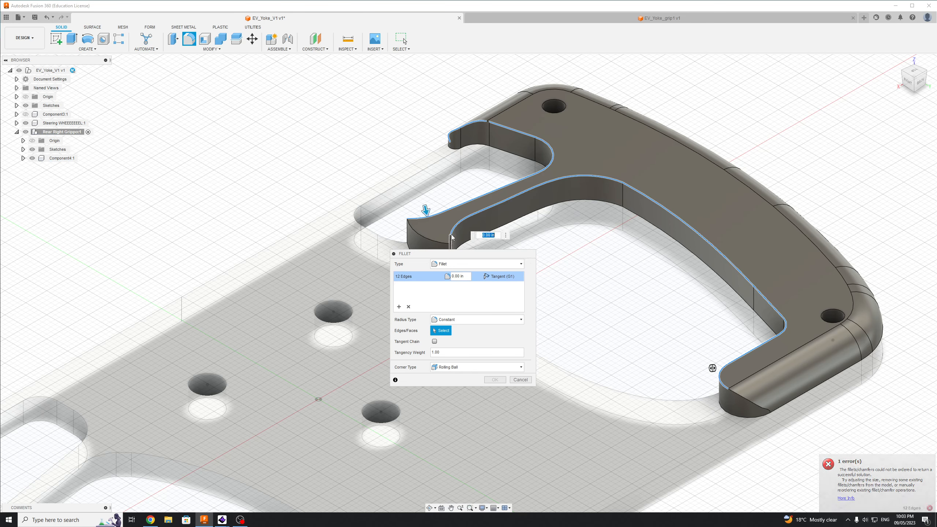
{"action": "left_click", "coordinate": [423, 218]}
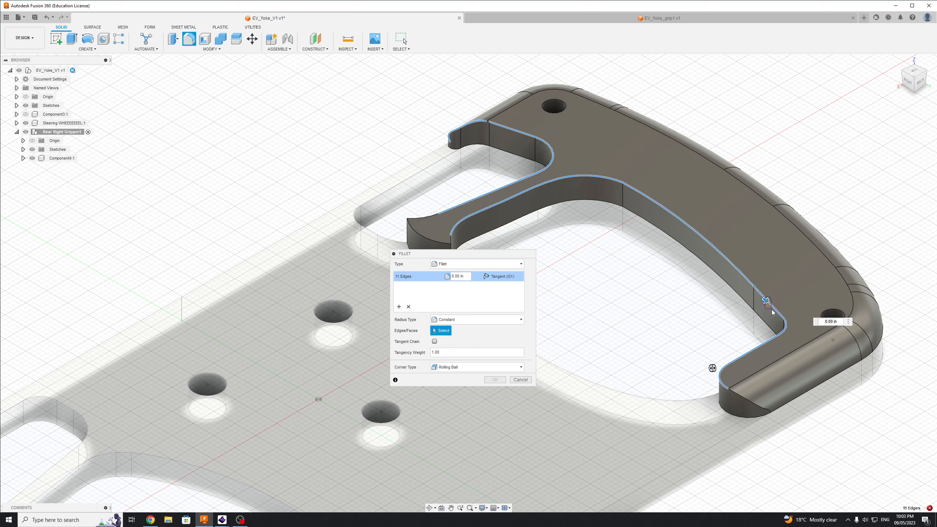
{"action": "left_click", "coordinate": [760, 299]}
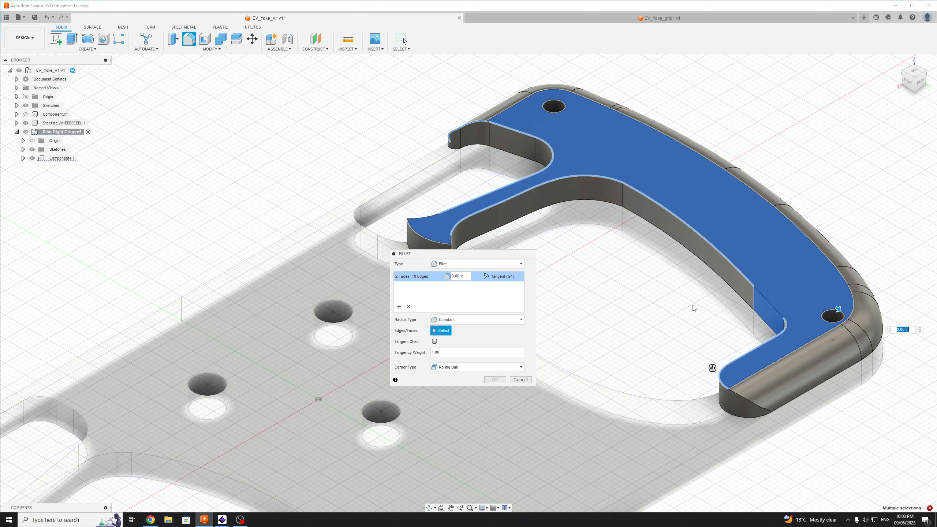
{"action": "key", "text": "Escape"}
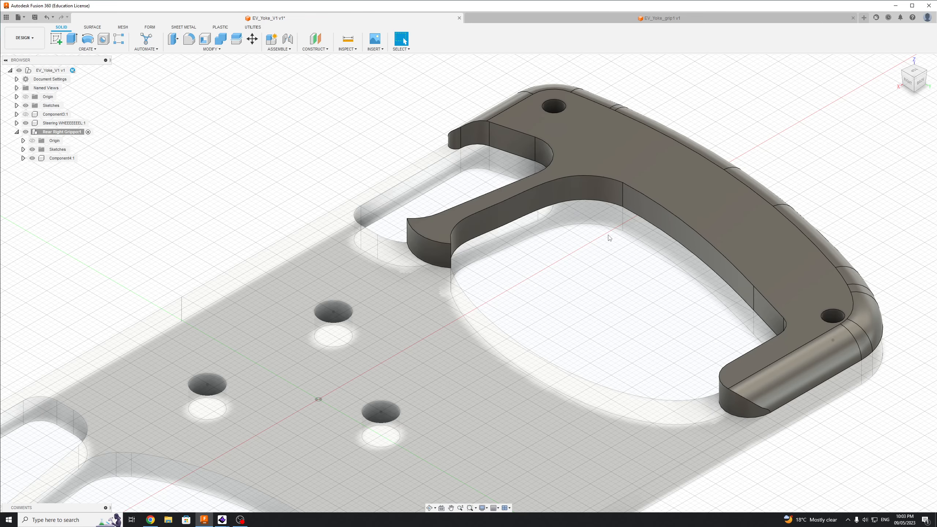
Select only the upper edges around the grip's large opening for a fillet, from the rounded end arm to the middle arm.
{"action": "scroll", "coordinate": [704, 274], "scroll_direction": "up", "scroll_amount": 3}
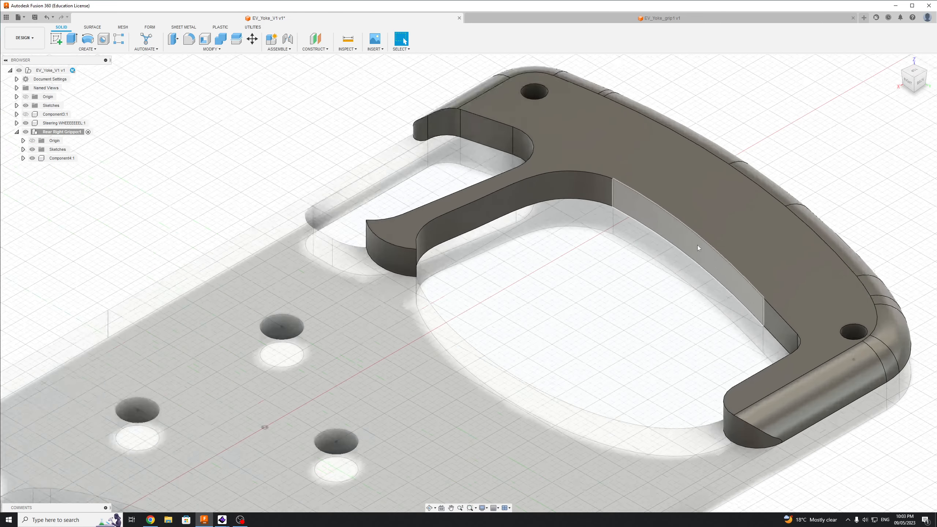
{"action": "scroll", "coordinate": [583, 269], "scroll_direction": "down", "scroll_amount": 2}
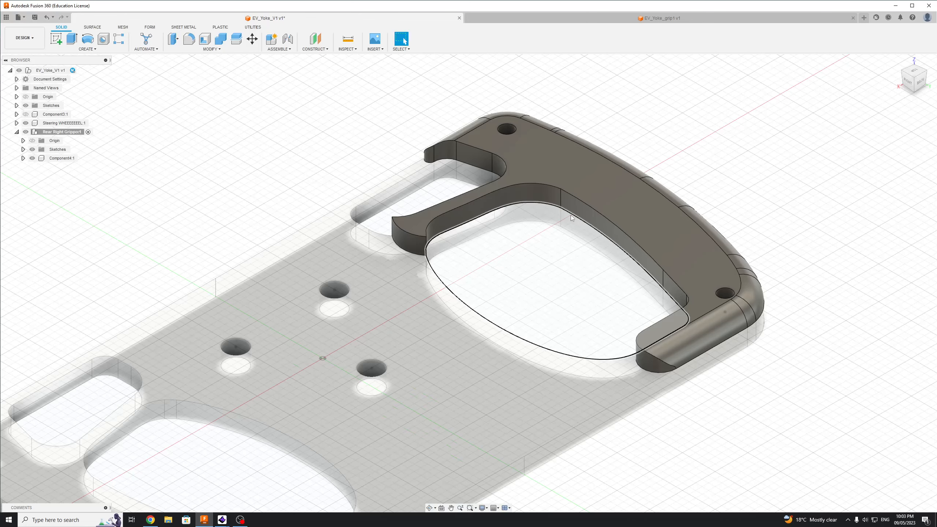
{"action": "scroll", "coordinate": [570, 217], "scroll_direction": "up", "scroll_amount": 4}
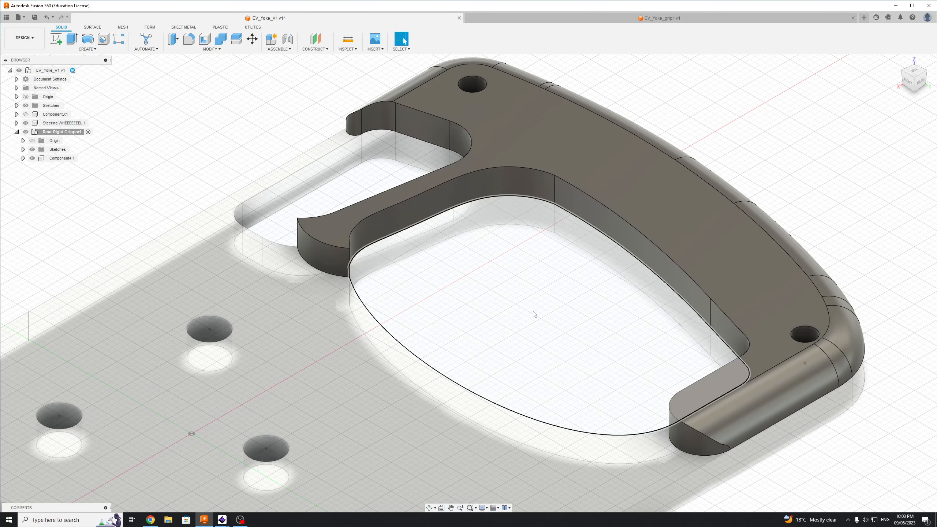
{"action": "middle_click_drag", "start_coordinate": [622, 278], "coordinate": [680, 298]}
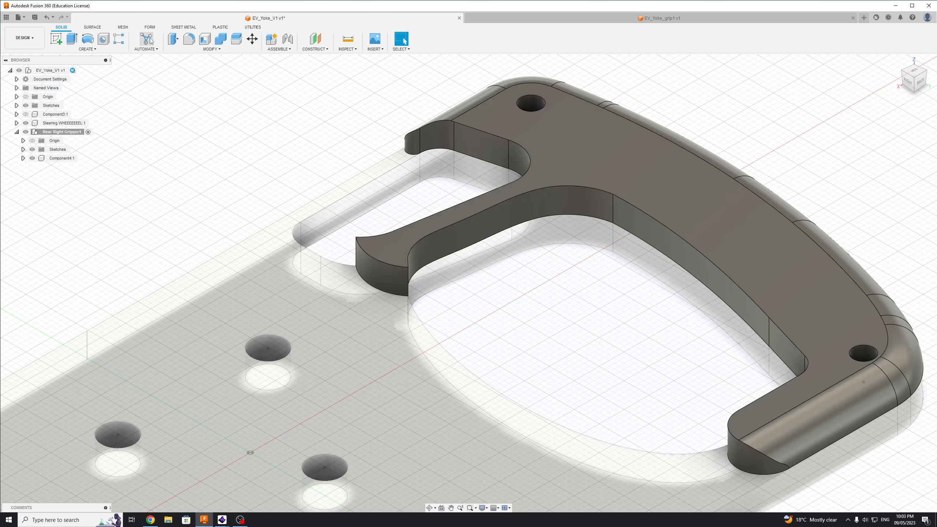
{"action": "left_click", "coordinate": [193, 42]}
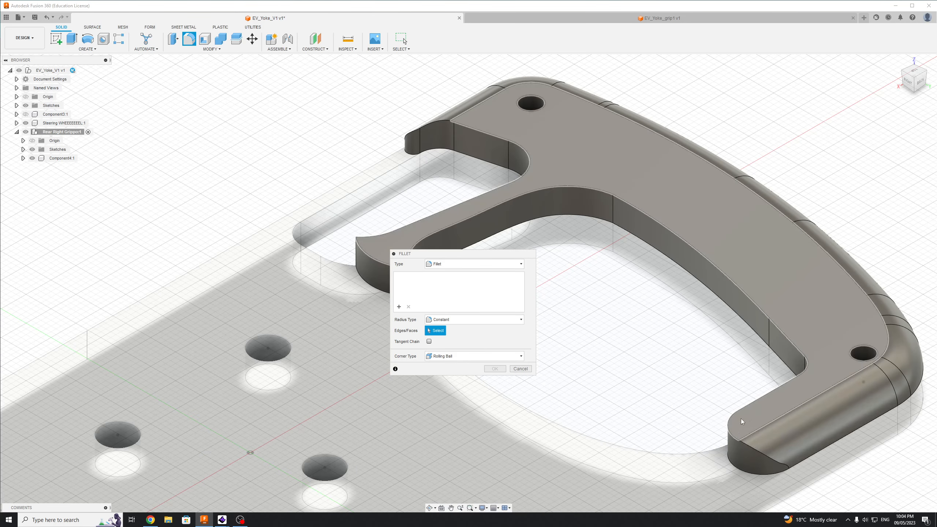
{"action": "scroll", "coordinate": [741, 419], "scroll_direction": "up", "scroll_amount": 5}
{"action": "left_click", "coordinate": [729, 405]}
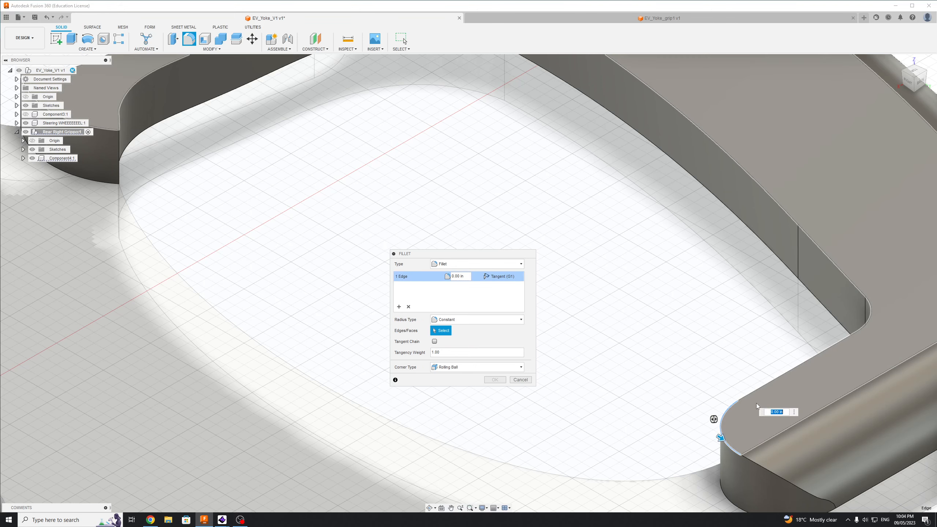
{"action": "left_click", "coordinate": [764, 385]}
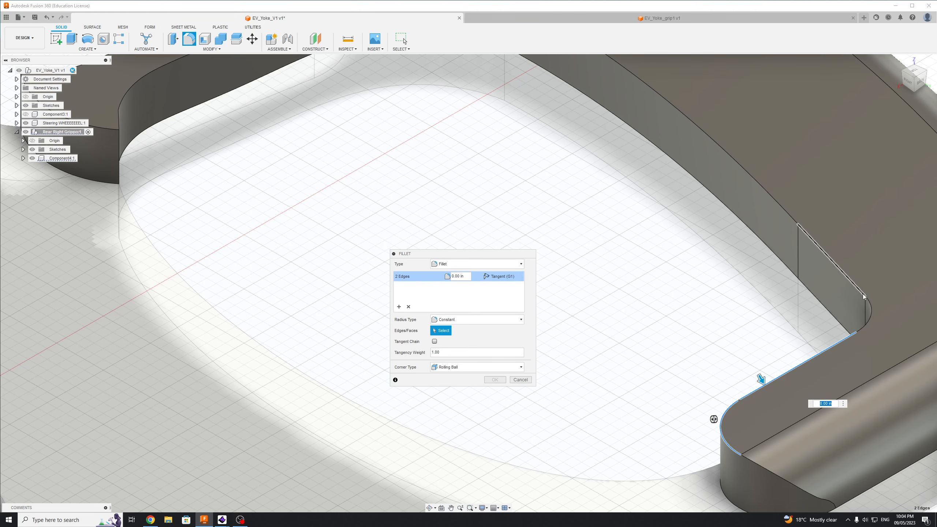
{"action": "left_click", "coordinate": [872, 312]}
{"action": "left_click", "coordinate": [806, 233]}
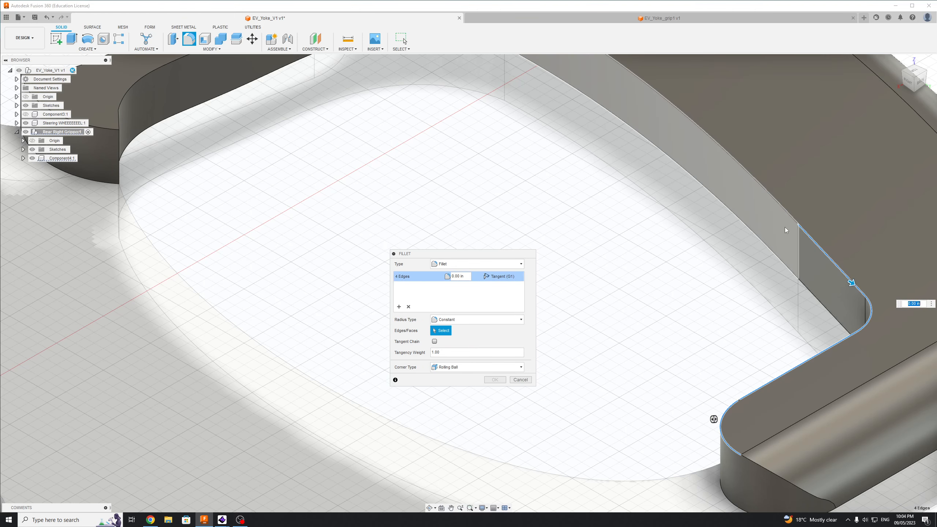
{"action": "left_click", "coordinate": [786, 214]}
{"action": "scroll", "coordinate": [663, 177], "scroll_direction": "down", "scroll_amount": 5}
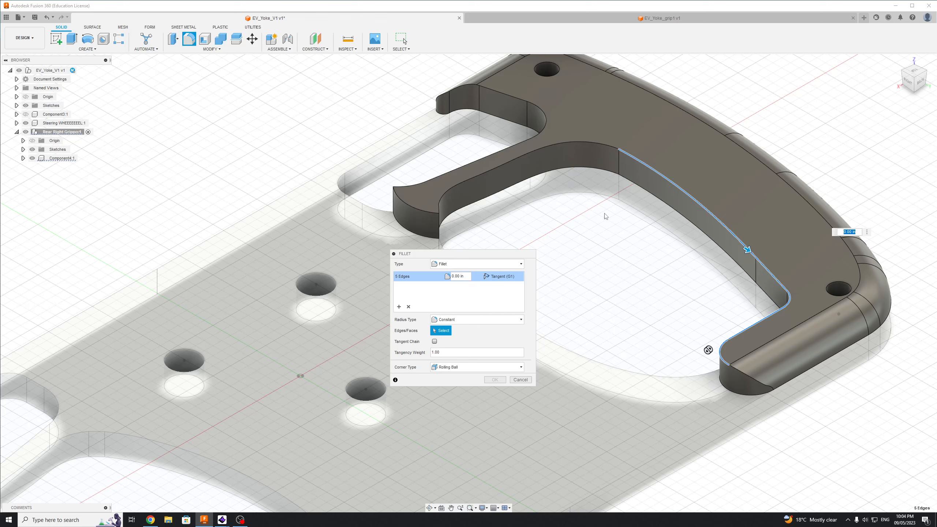
{"action": "left_click", "coordinate": [571, 143]}
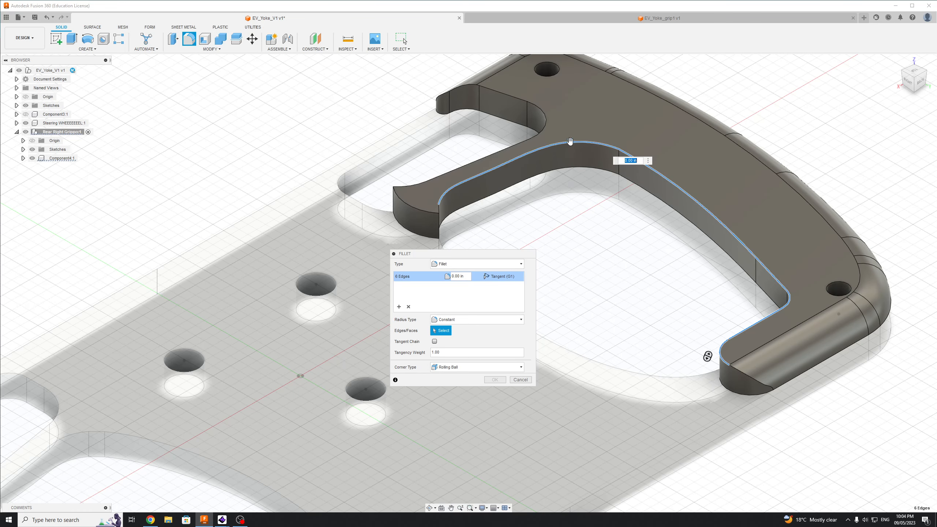
Try a 0.15 in fillet radius on the large opening's upper edges, viewing it from two opposite corners, and discard the fillet.
{"action": "left_click_drag", "start_coordinate": [569, 143], "coordinate": [570, 143]}
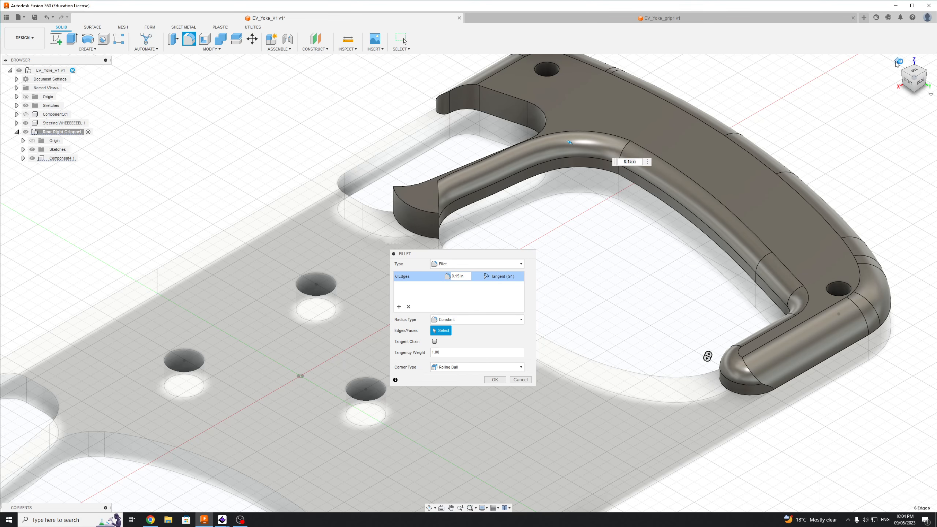
{"action": "left_click", "coordinate": [898, 61]}
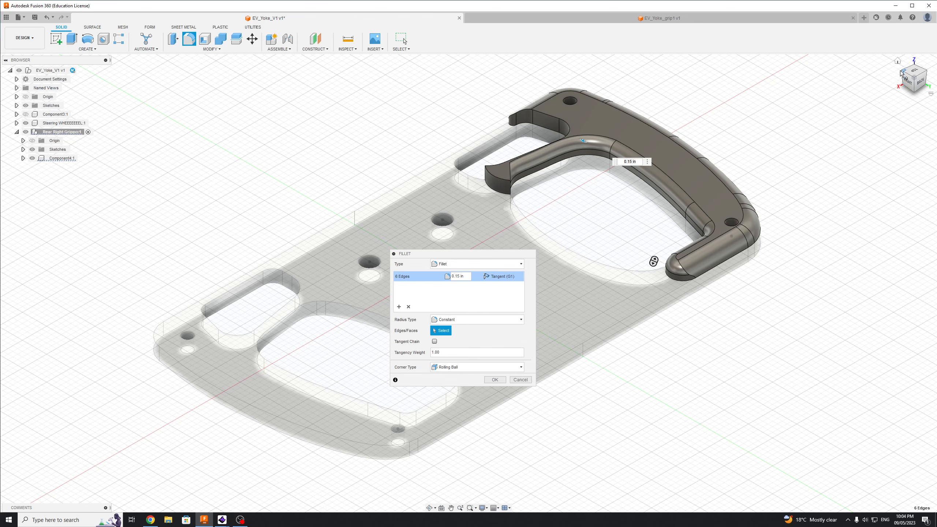
{"action": "left_click", "coordinate": [900, 73]}
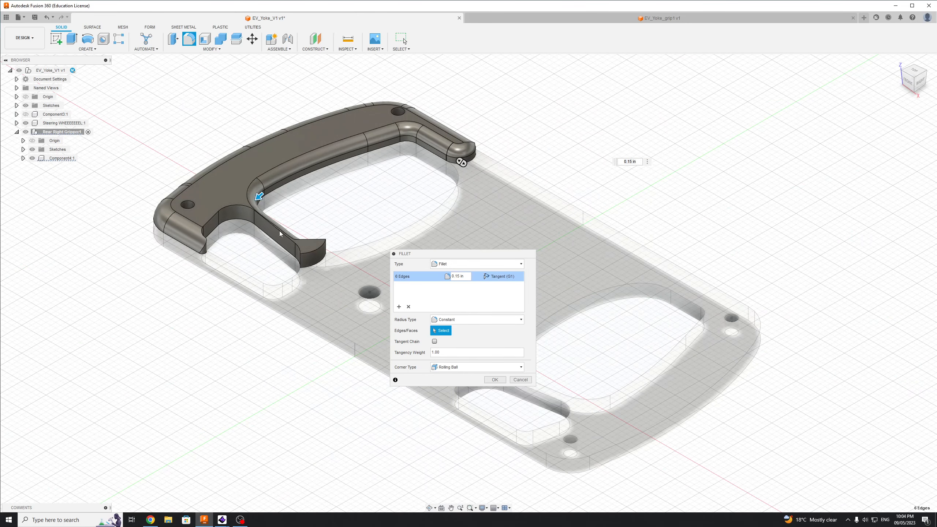
{"action": "left_click", "coordinate": [512, 379]}
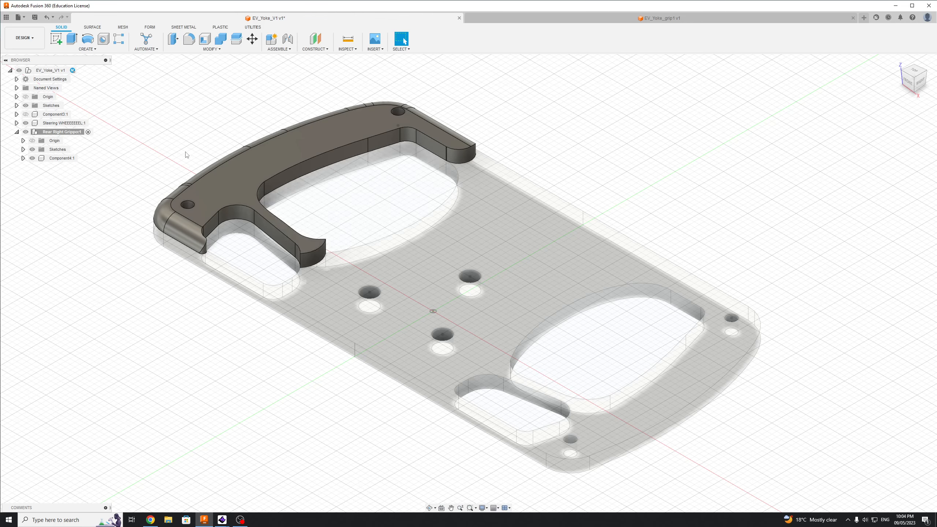
Try one fillet on both long upper edges of the middle arm, facing the large and small openings, and cancel it.
{"action": "left_click", "coordinate": [925, 70]}
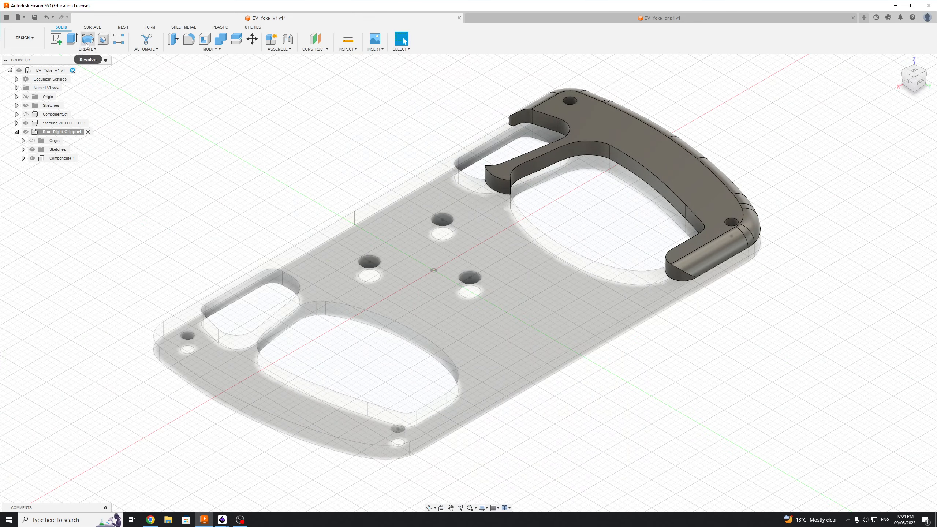
{"action": "left_click", "coordinate": [189, 39]}
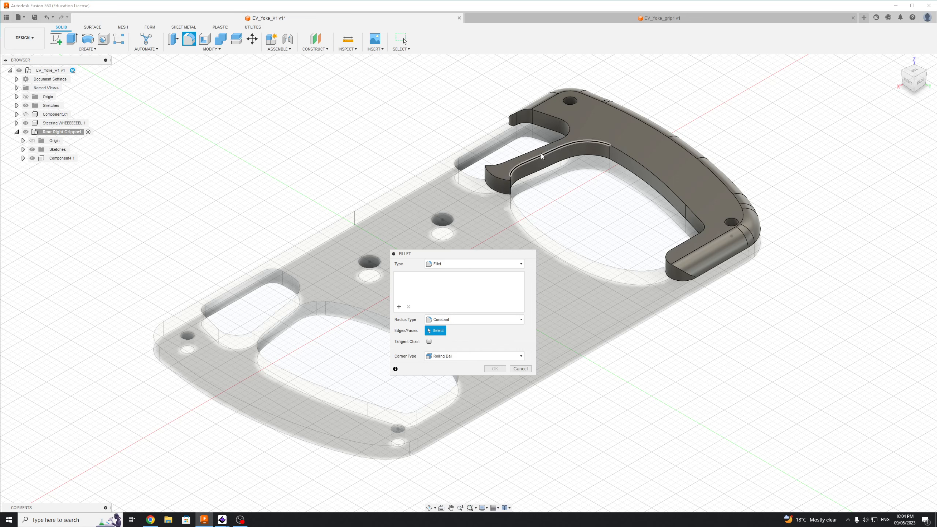
{"action": "left_click", "coordinate": [540, 153]}
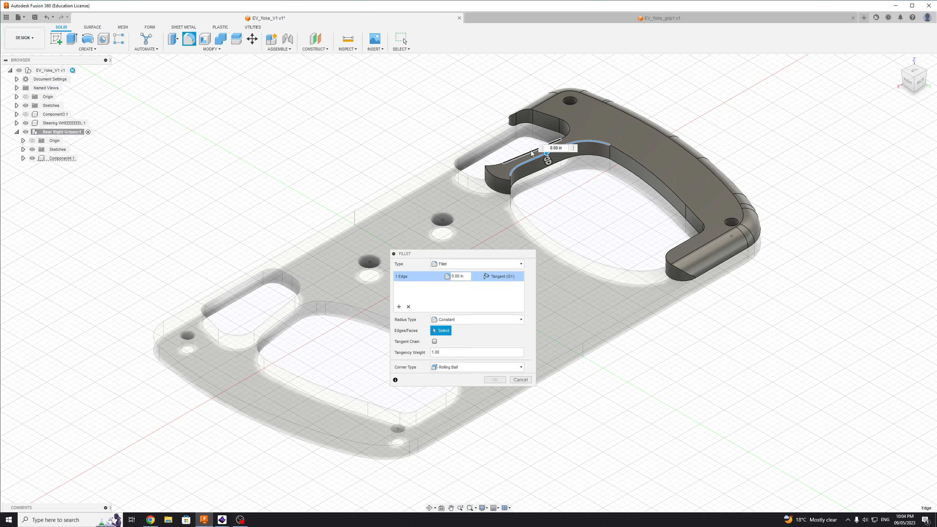
{"action": "left_click", "coordinate": [531, 143]}
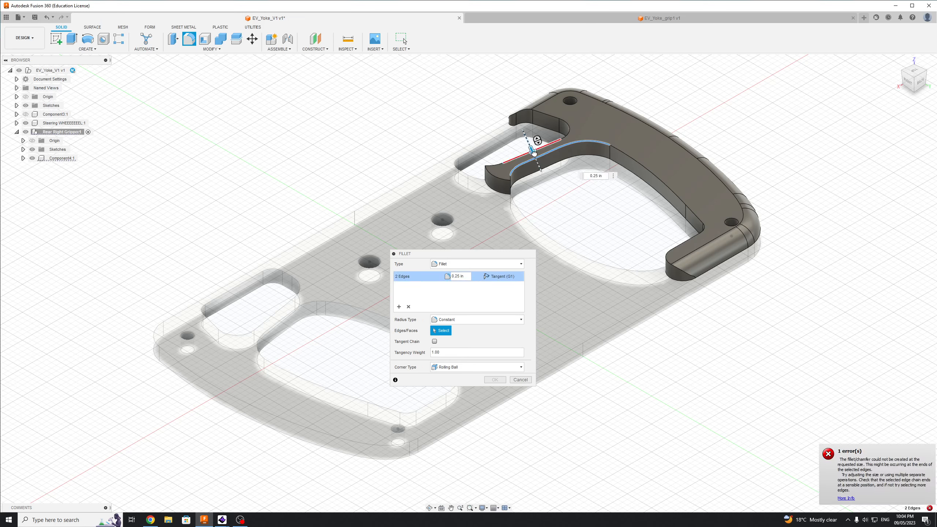
{"action": "scroll", "coordinate": [529, 146], "scroll_direction": "up", "scroll_amount": 6}
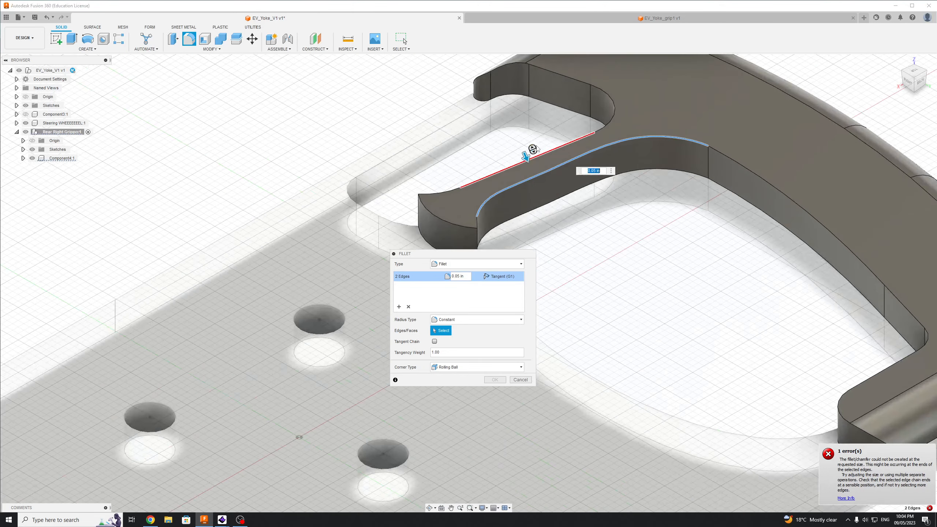
{"action": "left_click_drag", "start_coordinate": [512, 186], "coordinate": [495, 154]}
{"action": "key", "text": "Escape"}
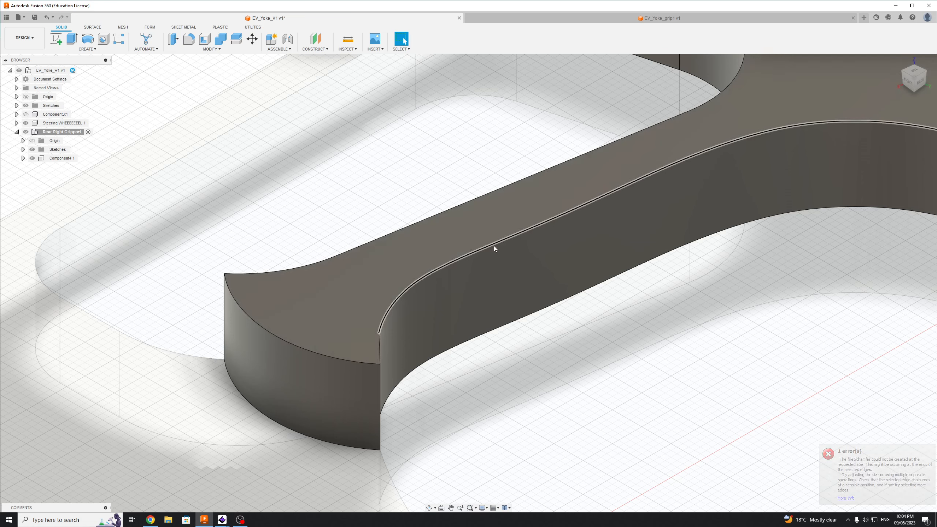
Try a fillet on only the middle arm's upper edge facing the large opening, and discard it.
{"action": "left_click", "coordinate": [494, 246]}
{"action": "left_click", "coordinate": [188, 39]}
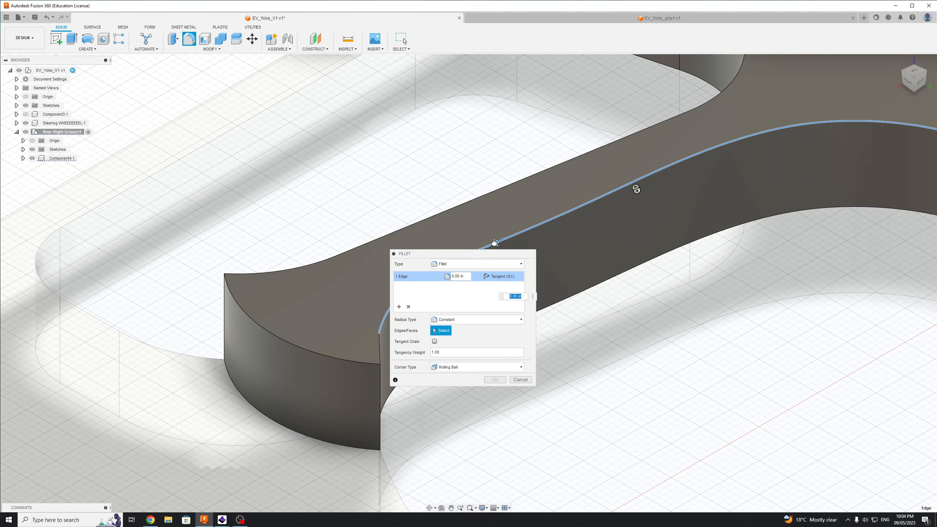
{"action": "left_click_drag", "start_coordinate": [496, 243], "coordinate": [495, 265]}
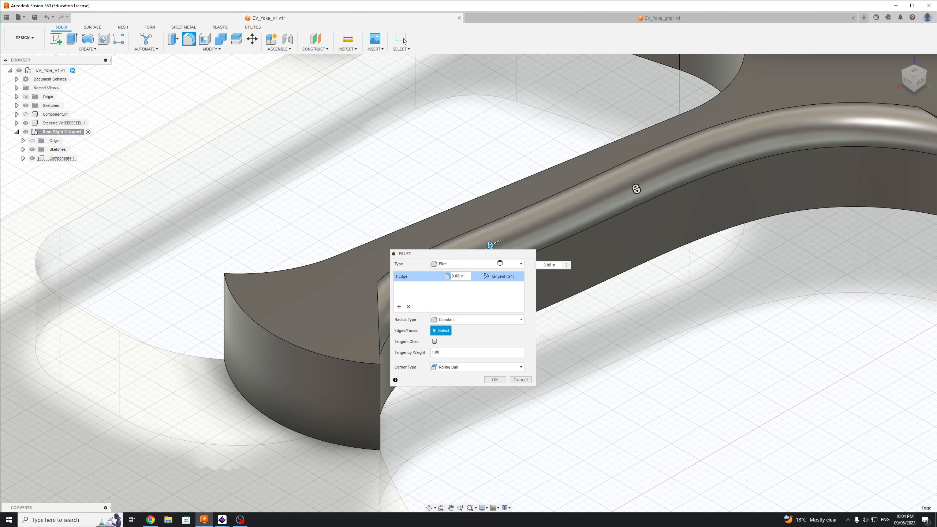
{"action": "key", "text": "Return"}
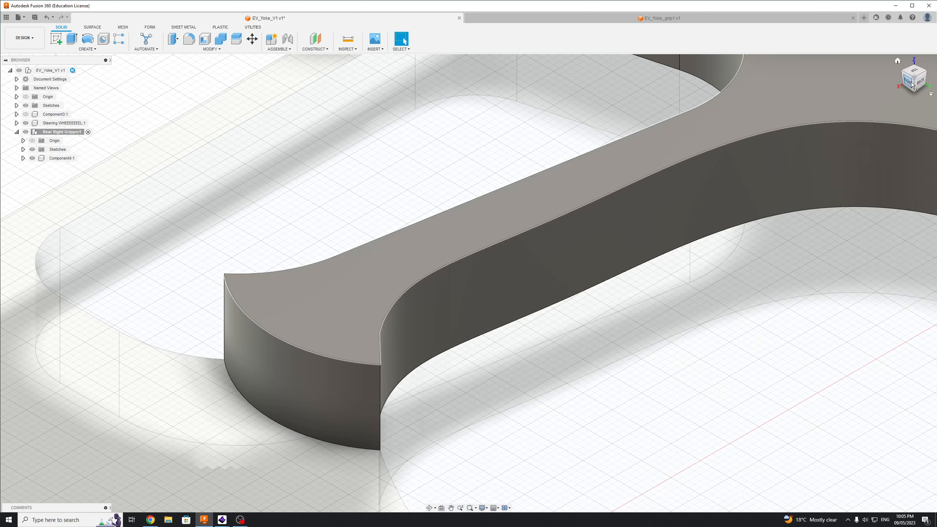
Select the upper edges around the grip's small opening, from the middle arm to the rounded end arm, and try a 0.025 in fillet radius.
{"action": "left_click", "coordinate": [903, 71]}
{"action": "scroll", "coordinate": [771, 289], "scroll_direction": "down", "scroll_amount": 5}
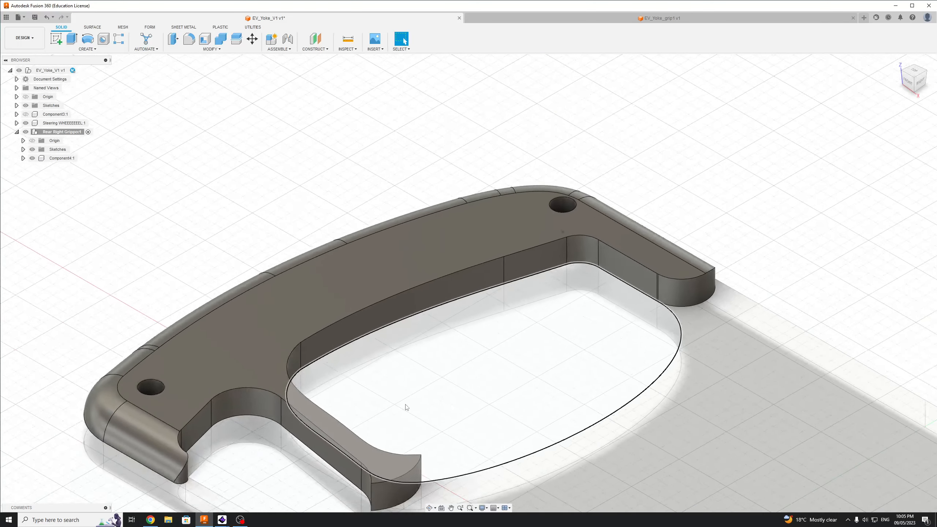
{"action": "scroll", "coordinate": [436, 381], "scroll_direction": "up", "scroll_amount": 5}
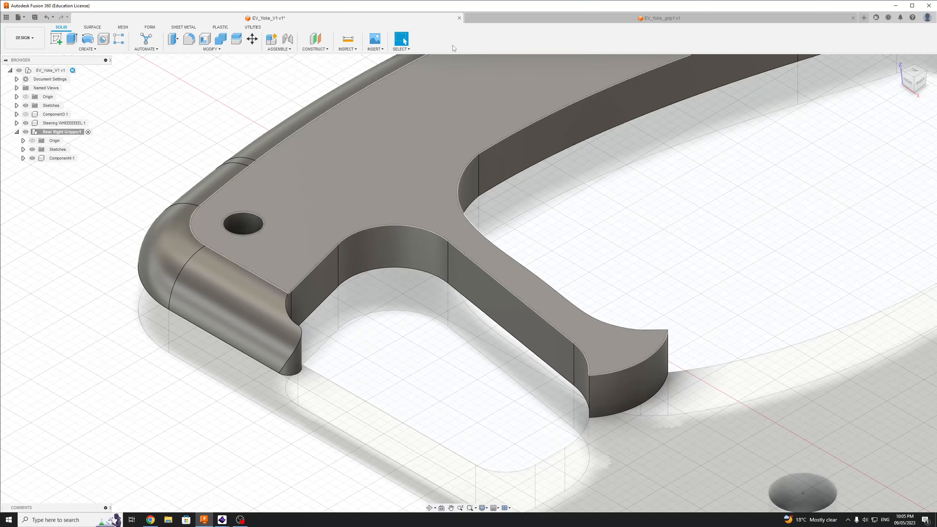
{"action": "left_click", "coordinate": [188, 40]}
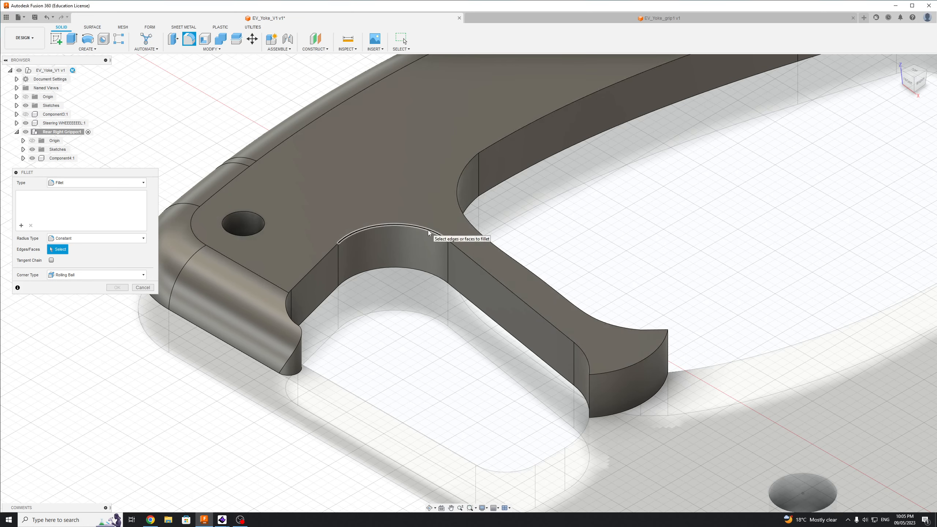
{"action": "left_click", "coordinate": [427, 230]}
{"action": "left_click", "coordinate": [467, 256]}
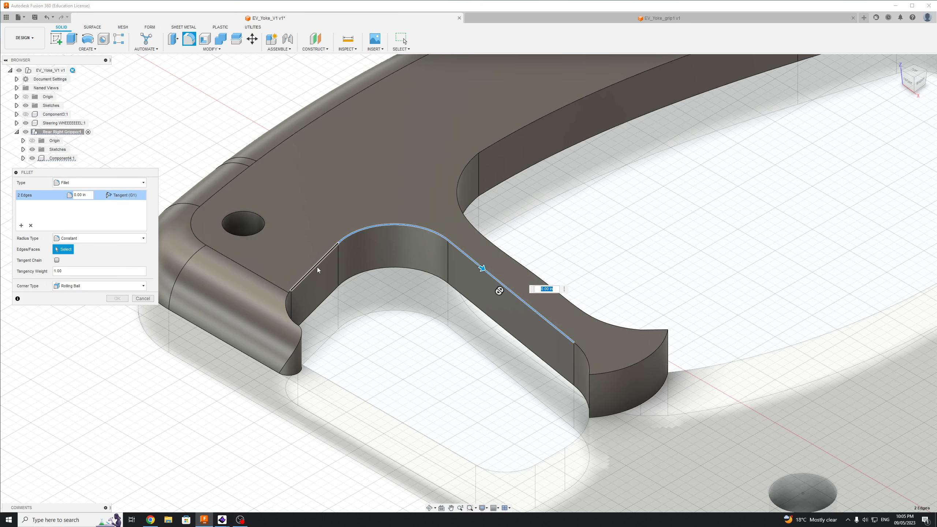
{"action": "left_click", "coordinate": [317, 266]}
{"action": "left_click", "coordinate": [289, 305]}
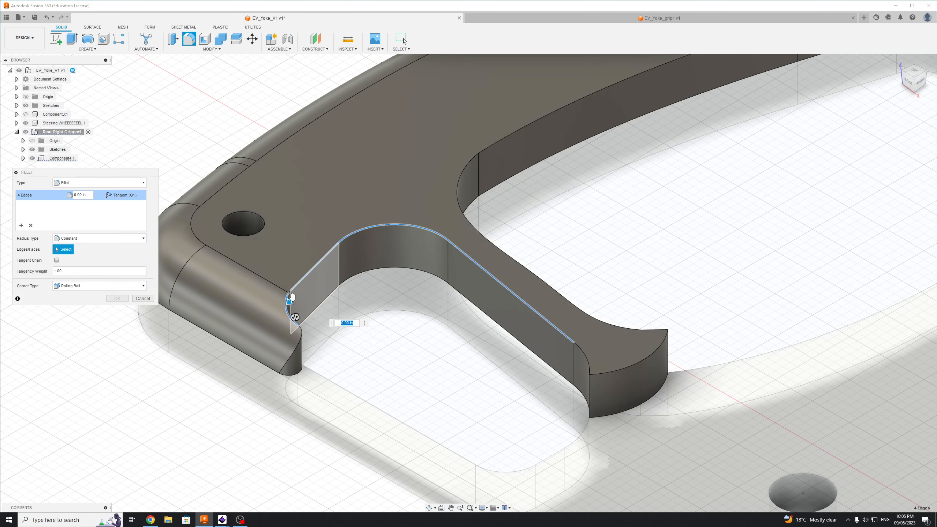
{"action": "left_click_drag", "start_coordinate": [289, 301], "coordinate": [283, 304]}
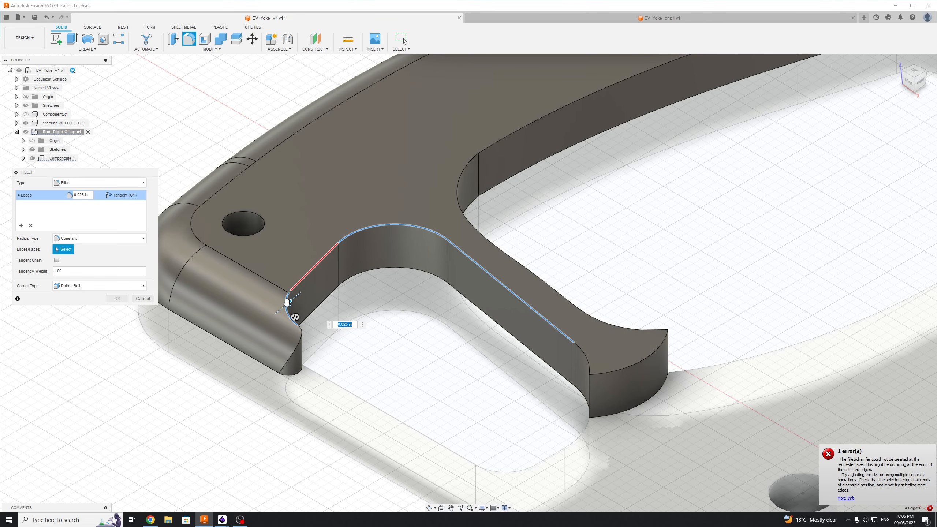
Try adding the tiny corner edge to the fillet, then reduce the selection to the small opening's curved edge and the middle arm's straight edge.
{"action": "scroll", "coordinate": [287, 301], "scroll_direction": "up", "scroll_amount": 5}
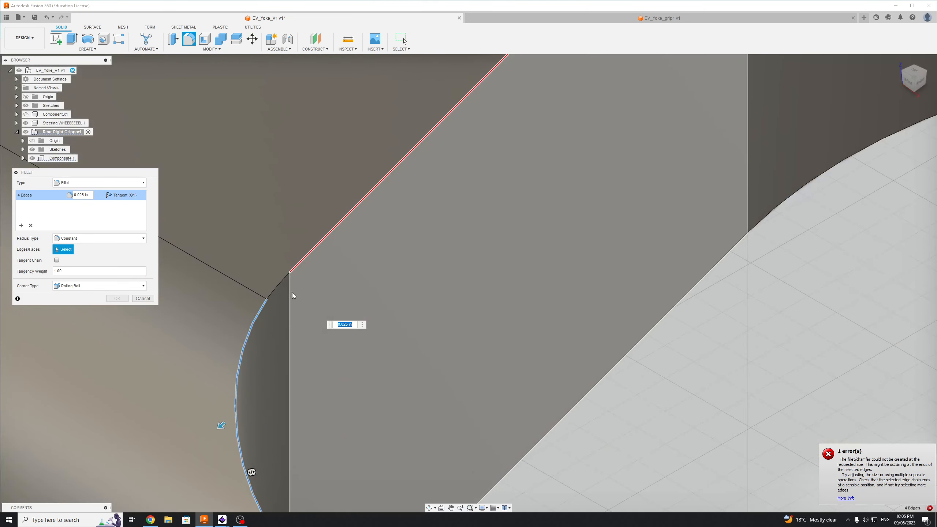
{"action": "left_click", "coordinate": [291, 293]}
{"action": "scroll", "coordinate": [280, 303], "scroll_direction": "down", "scroll_amount": 6}
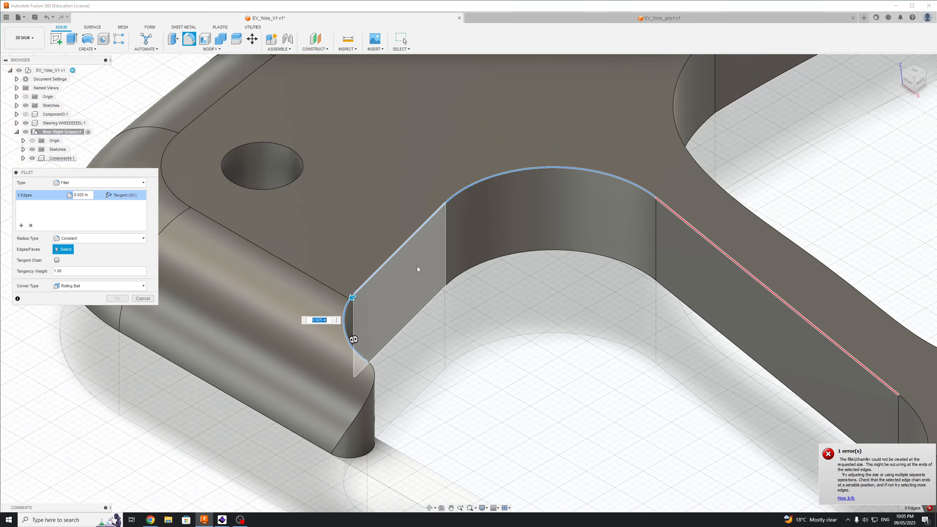
{"action": "left_click", "coordinate": [355, 298]}
{"action": "scroll", "coordinate": [352, 296], "scroll_direction": "up", "scroll_amount": 5}
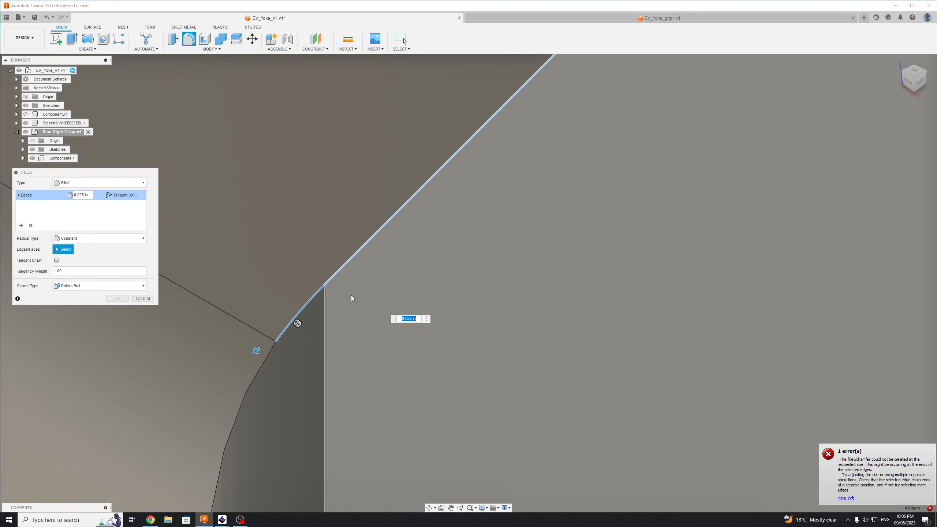
{"action": "left_click", "coordinate": [302, 311]}
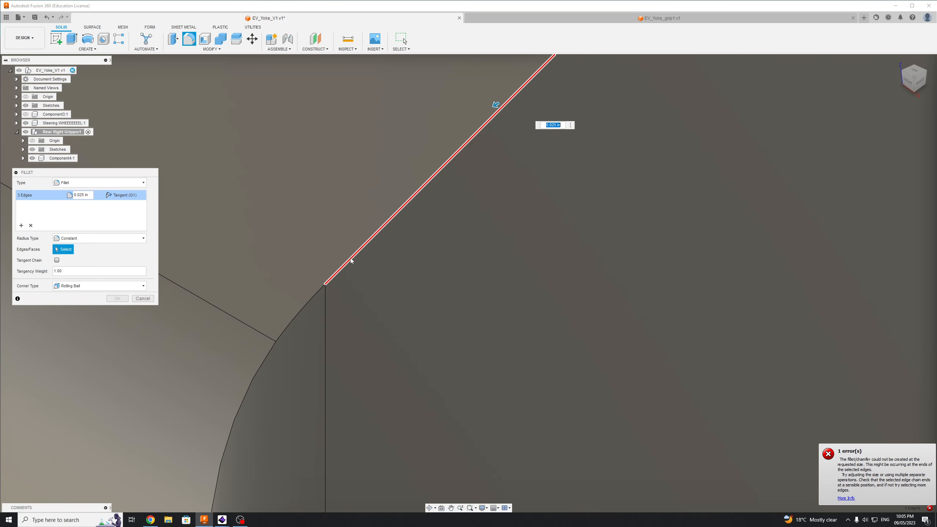
{"action": "left_click", "coordinate": [352, 259]}
{"action": "scroll", "coordinate": [417, 311], "scroll_direction": "down", "scroll_amount": 6}
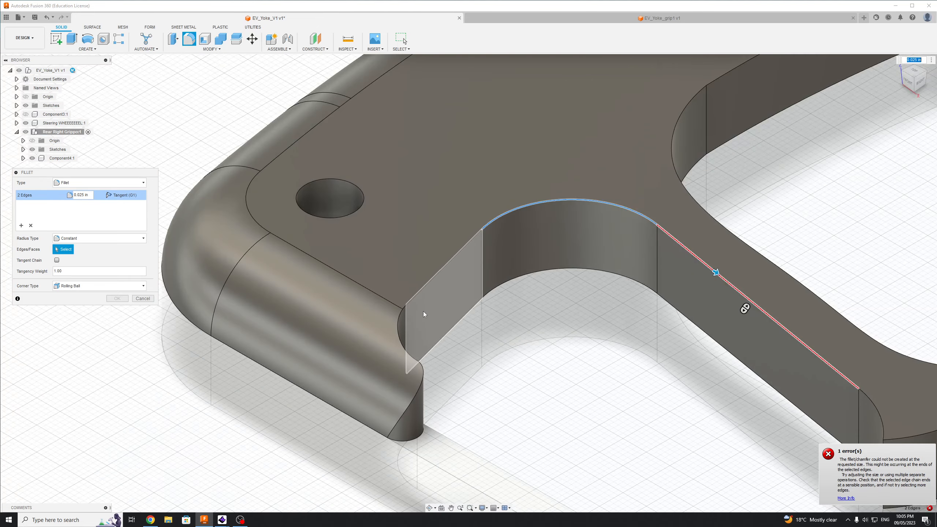
{"action": "left_click_drag", "start_coordinate": [716, 272], "coordinate": [704, 272]}
Drop the small opening's curved edge from the selection, try filleting the middle arm's straight edge alone, and cancel the fillet.
{"action": "scroll", "coordinate": [739, 318], "scroll_direction": "down", "scroll_amount": 5}
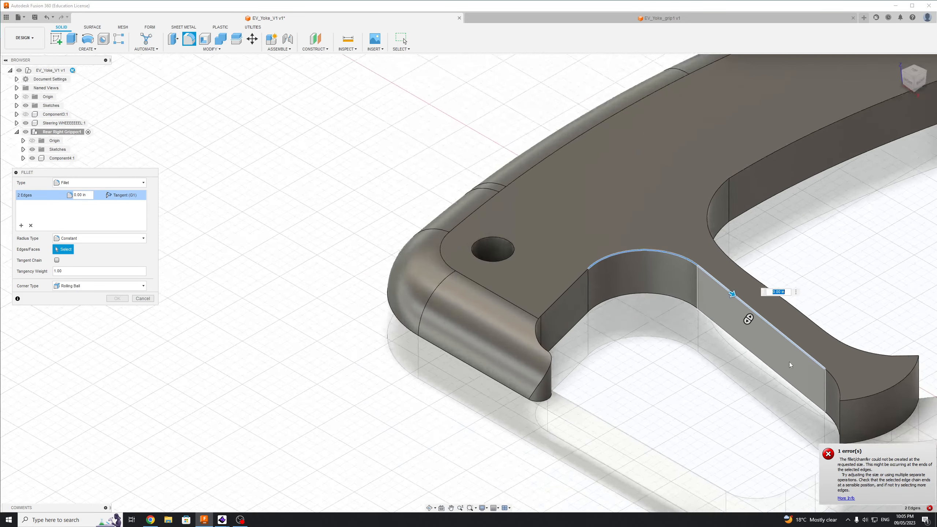
{"action": "scroll", "coordinate": [745, 315], "scroll_direction": "up", "scroll_amount": 7}
{"action": "scroll", "coordinate": [640, 195], "scroll_direction": "down", "scroll_amount": 1}
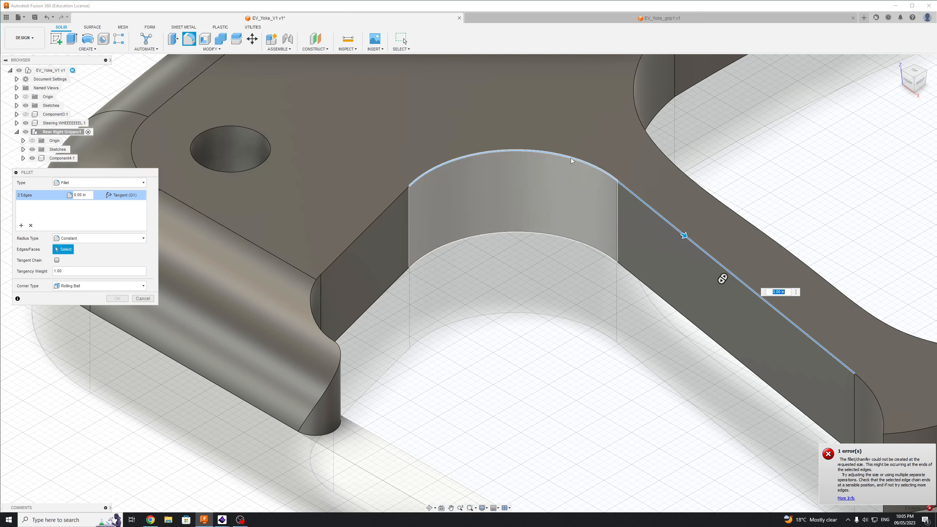
{"action": "left_click", "coordinate": [576, 161]}
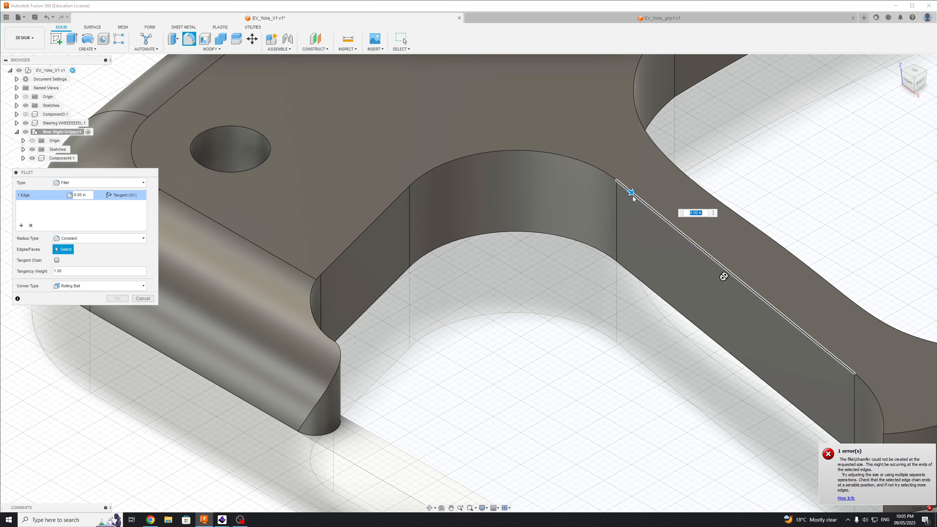
{"action": "left_click_drag", "start_coordinate": [632, 196], "coordinate": [622, 192]}
{"action": "key", "text": "Escape"}
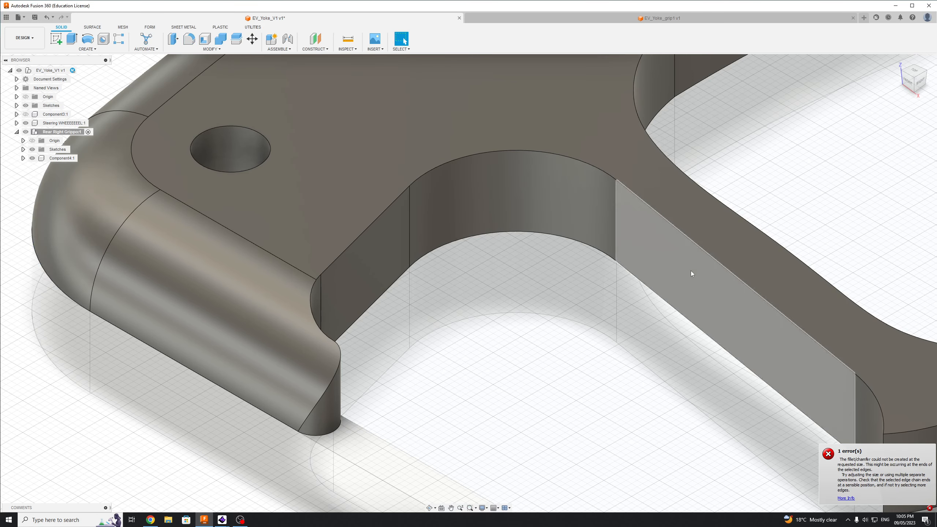
Try a new 0.015 in fillet on the middle arm's straight upper edge facing the small opening, and discard it.
{"action": "left_click", "coordinate": [735, 275]}
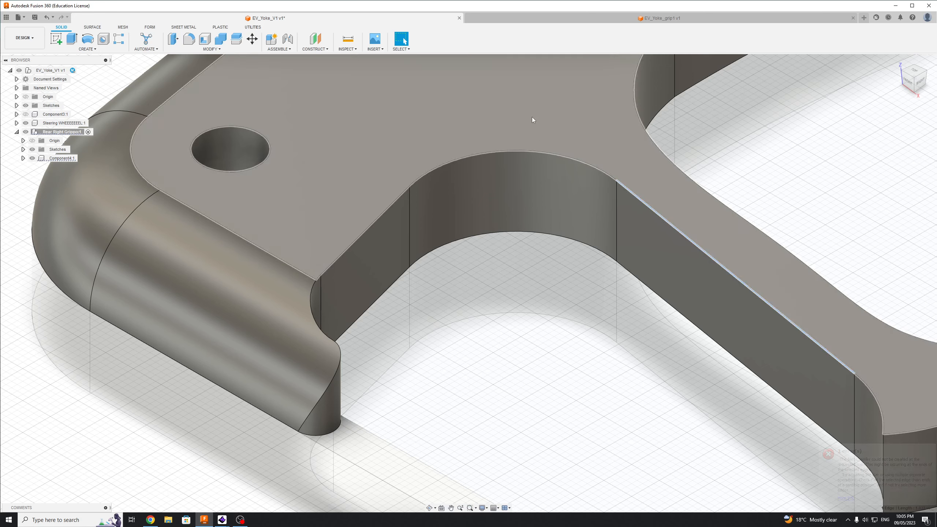
{"action": "left_click", "coordinate": [193, 42]}
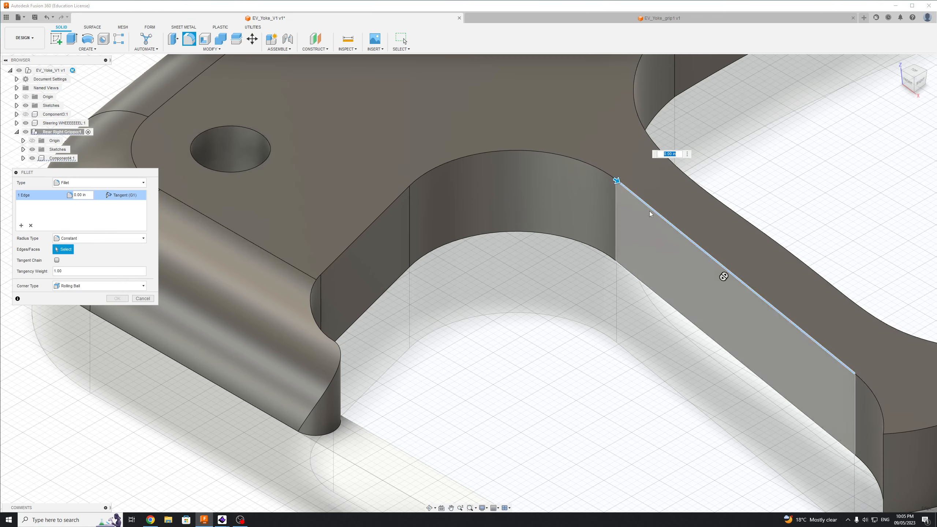
{"action": "left_click_drag", "start_coordinate": [616, 180], "coordinate": [624, 183]}
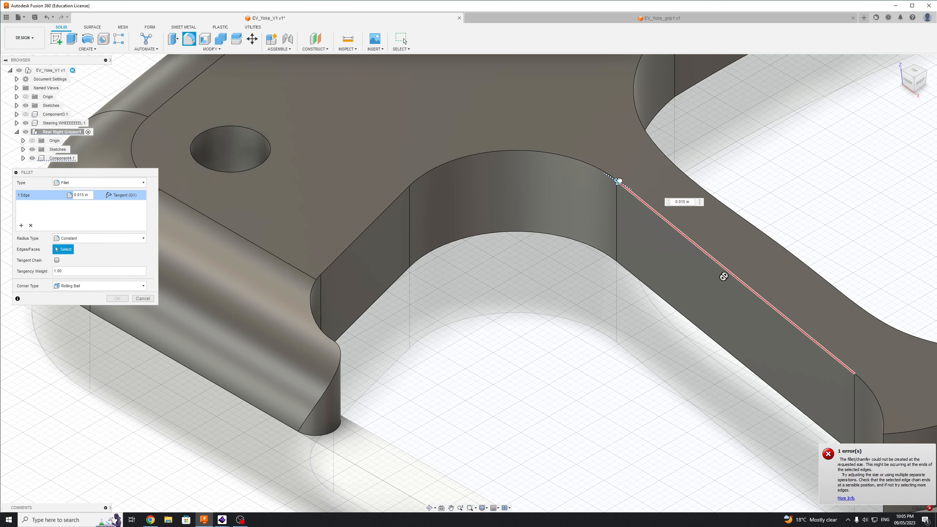
{"action": "key", "text": "Escape"}
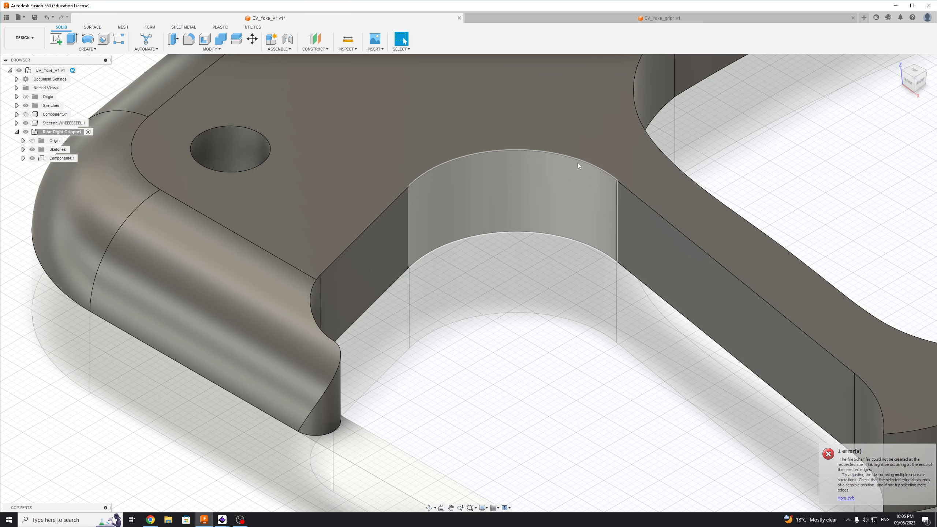
Fillet the curved upper edge of the grip's small opening with a 0.4 in radius.
{"action": "key", "text": "f"}
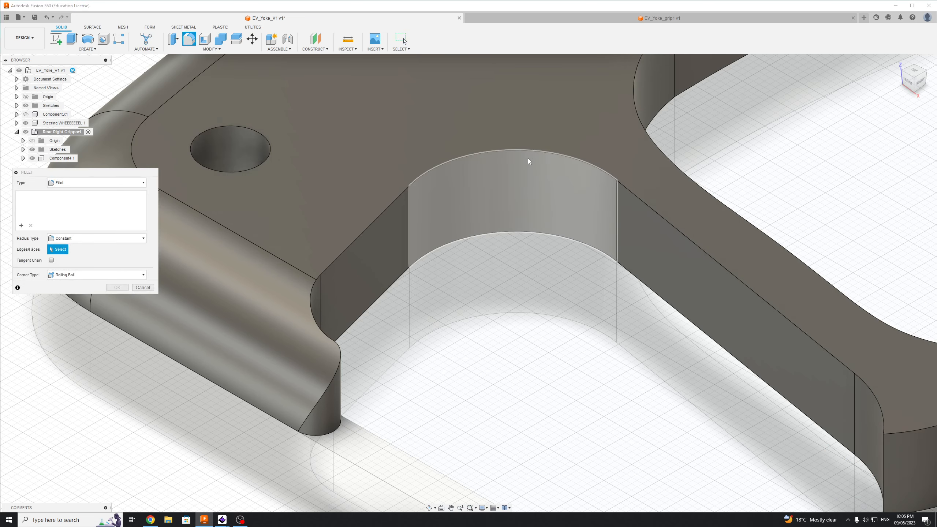
{"action": "left_click", "coordinate": [531, 149]}
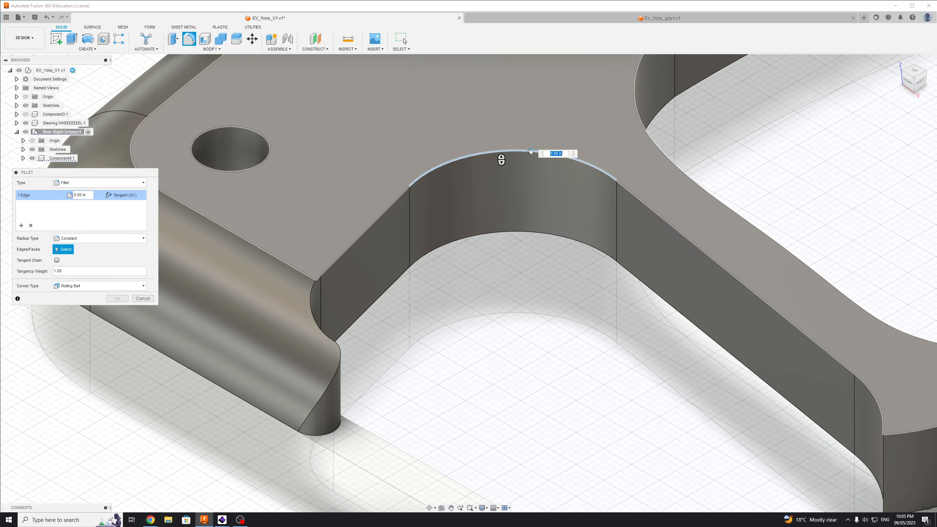
{"action": "type", "text": "0.175"}
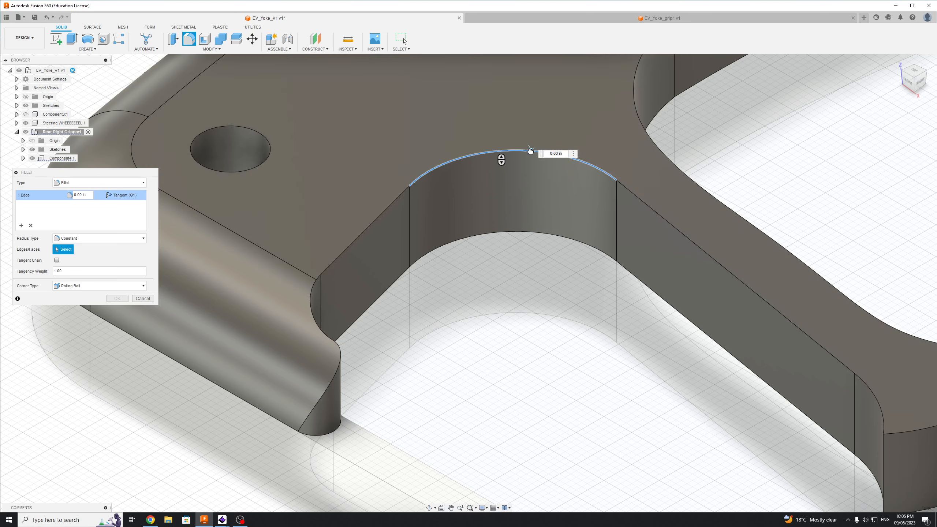
{"action": "key", "text": "Return"}
{"action": "mouse_move", "coordinate": [532, 156]}
{"action": "left_mouse_down"}
{"action": "mouse_move", "coordinate": [534, 174]}
{"action": "mouse_move", "coordinate": [533, 156]}
{"action": "mouse_move", "coordinate": [530, 165]}
{"action": "left_mouse_up"}
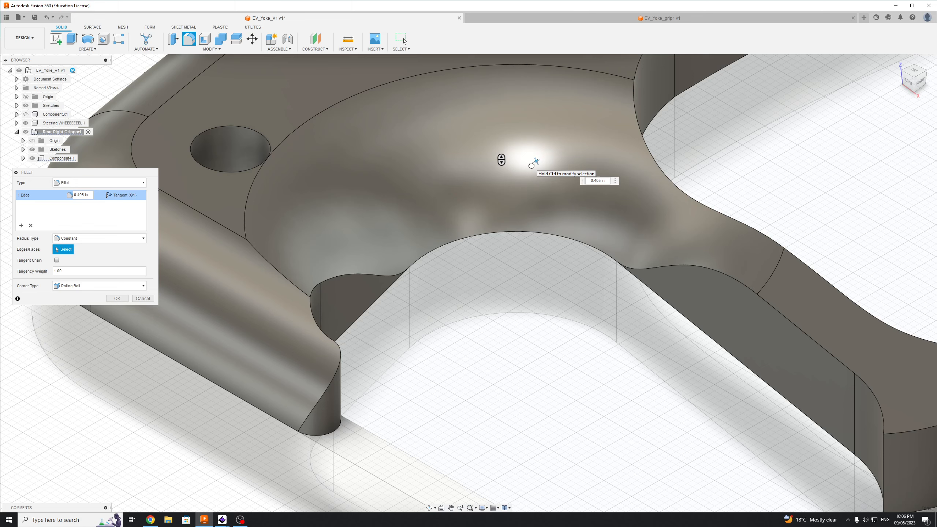
{"action": "type", "text": ".4"}
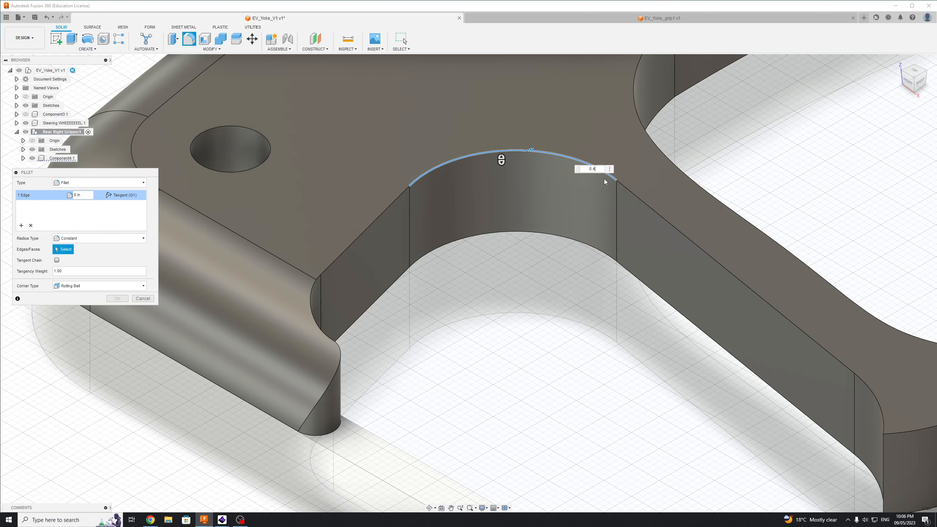
{"action": "key", "text": "Return"}
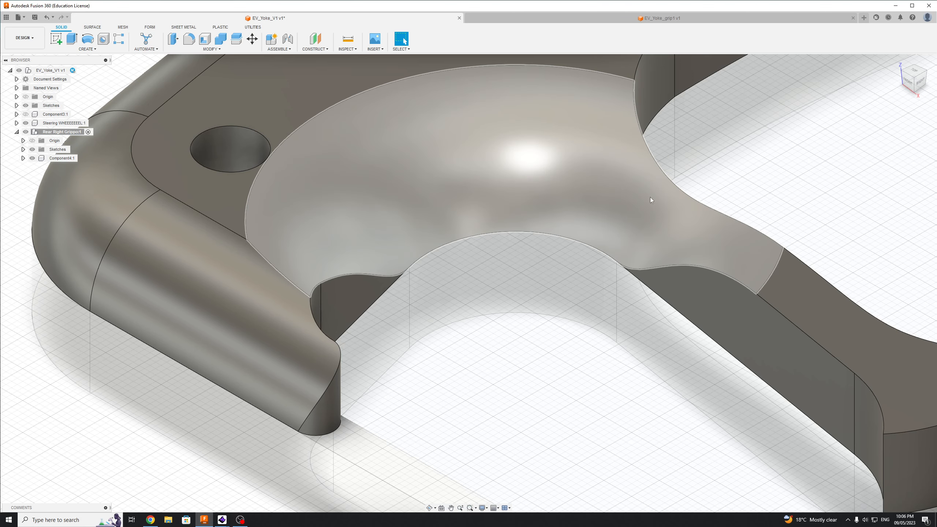
{"action": "left_click", "coordinate": [770, 311]}
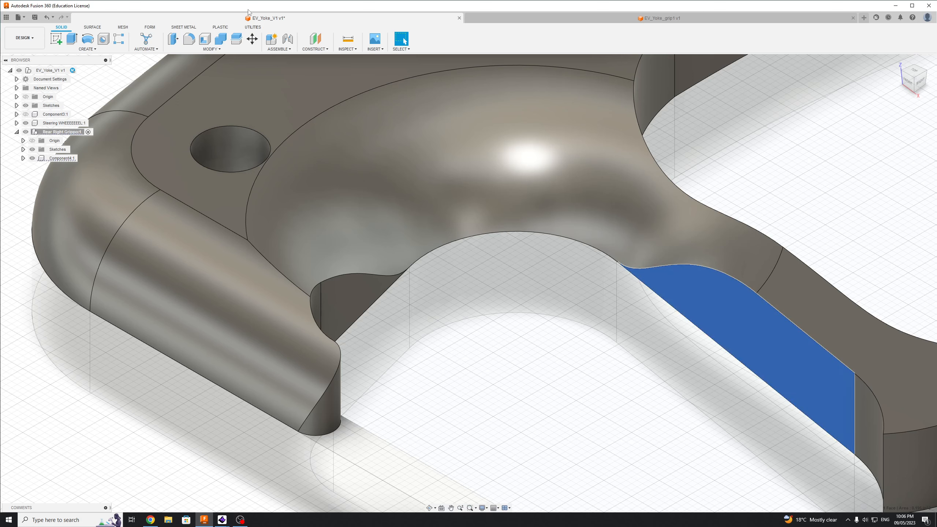
Try filleting the middle arm's vertical side face facing the small opening, and cancel the fillet.
{"action": "left_click", "coordinate": [184, 41]}
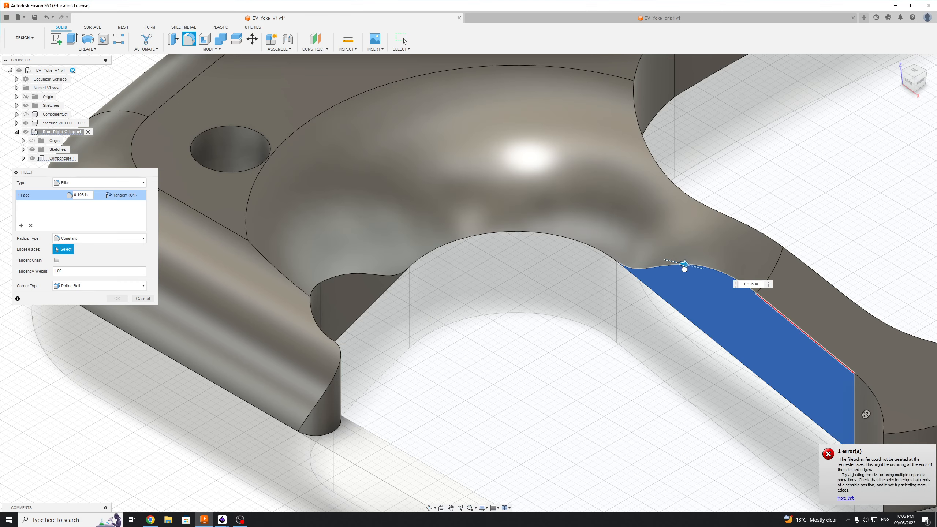
{"action": "key", "text": "Escape"}
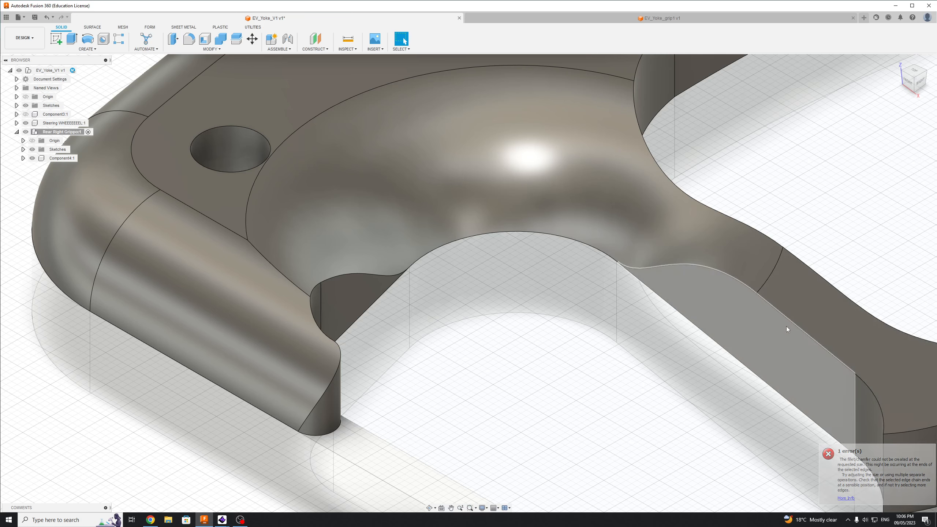
{"action": "key", "text": "Escape"}
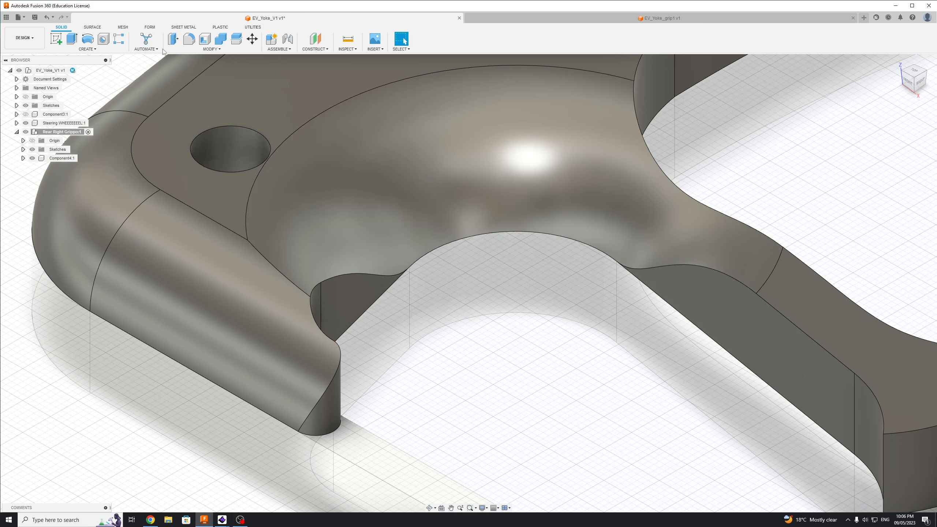
Fillet the middle arm's straight upper edge and the adjoining curved end edge along the small opening with a 0.25 in radius.
{"action": "left_click", "coordinate": [185, 41]}
{"action": "left_click", "coordinate": [817, 343]}
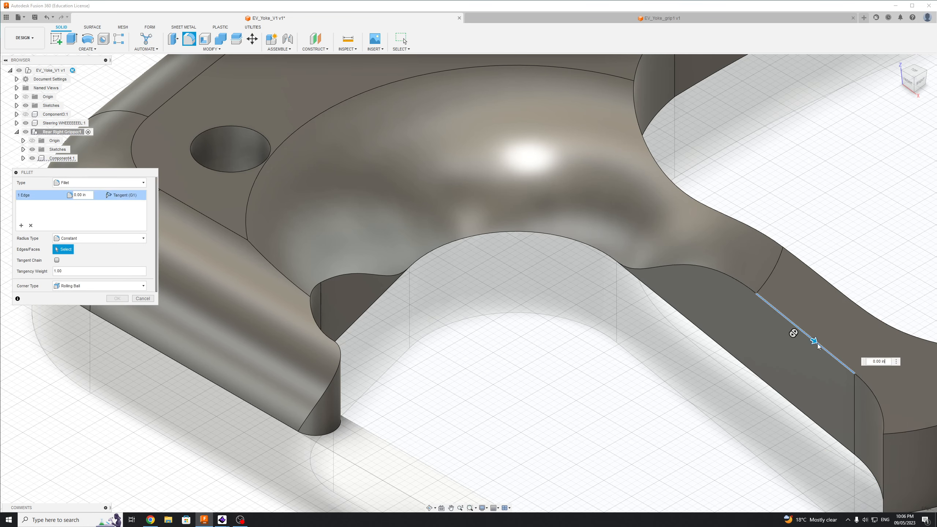
{"action": "left_click", "coordinate": [867, 386]}
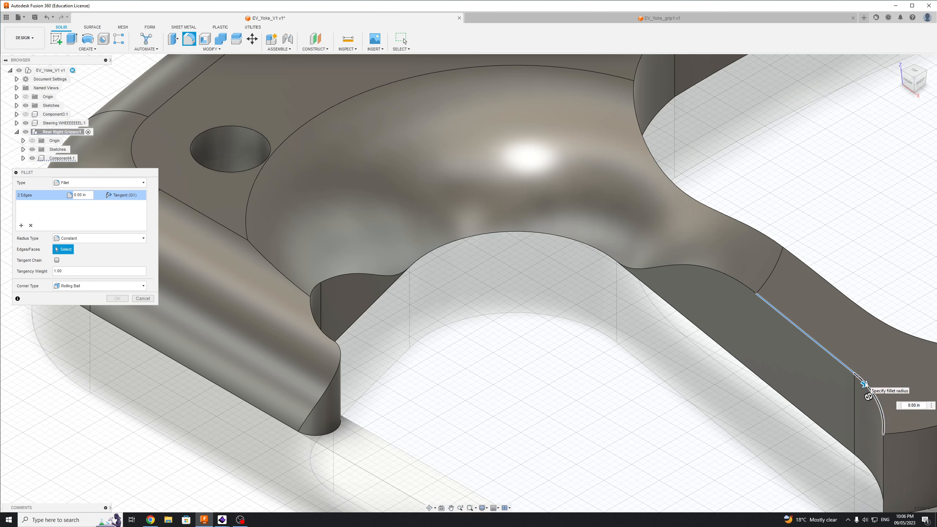
{"action": "left_click_drag", "start_coordinate": [862, 384], "coordinate": [890, 400]}
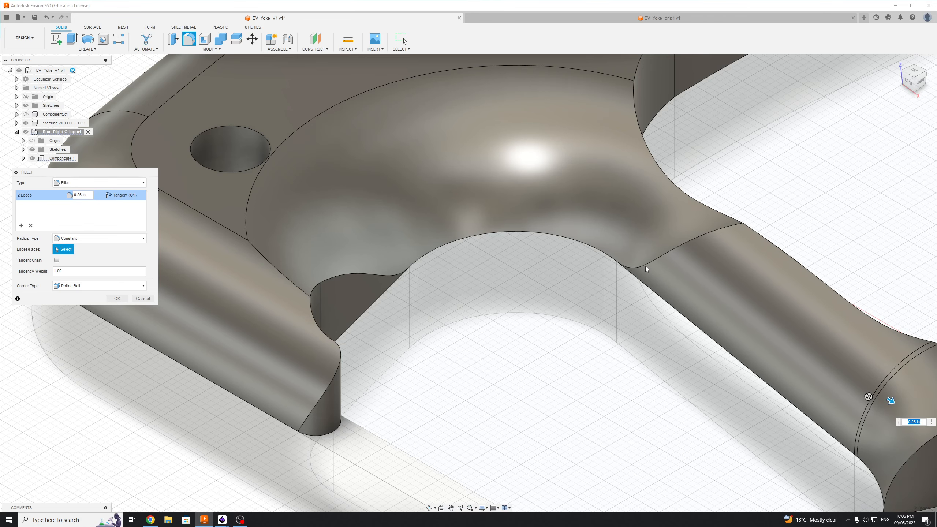
{"action": "left_click", "coordinate": [116, 298]}
Examine the grip's rounded edges on the whole plate from the home view and the opposite side.
{"action": "scroll", "coordinate": [625, 418], "scroll_direction": "down", "scroll_amount": 5}
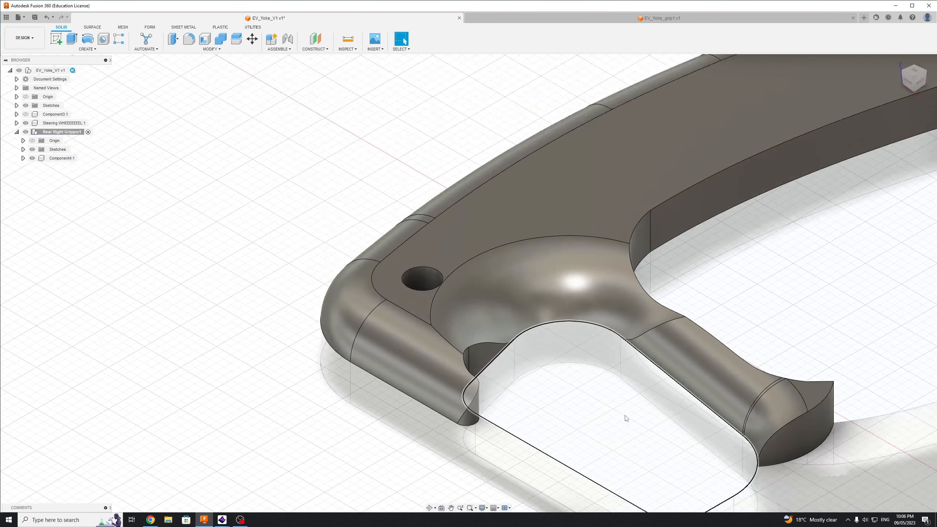
{"action": "scroll", "coordinate": [626, 418], "scroll_direction": "down", "scroll_amount": 3}
{"action": "left_click", "coordinate": [897, 61]}
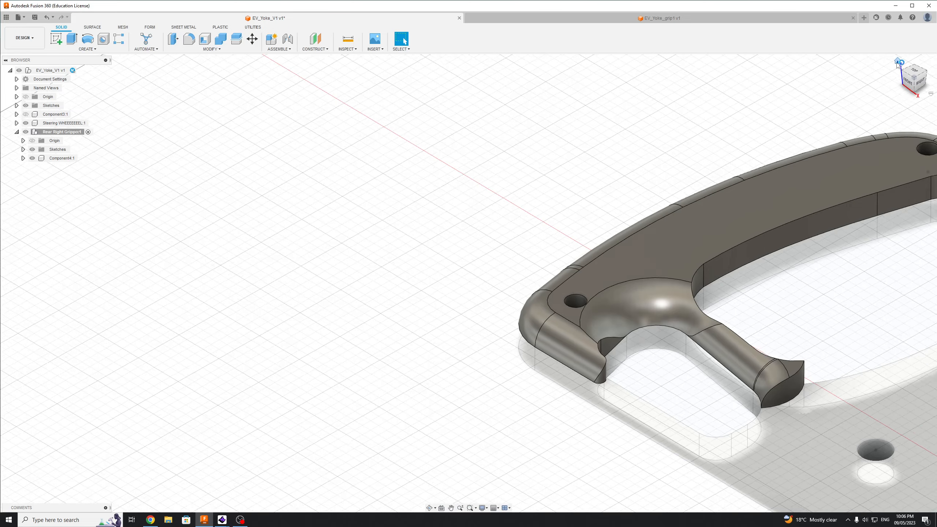
{"action": "scroll", "coordinate": [461, 236], "scroll_direction": "up", "scroll_amount": 4}
{"action": "scroll", "coordinate": [640, 122], "scroll_direction": "down", "scroll_amount": 3}
{"action": "middle_click_drag", "start_coordinate": [651, 125], "coordinate": [629, 274]}
{"action": "left_click", "coordinate": [898, 62]}
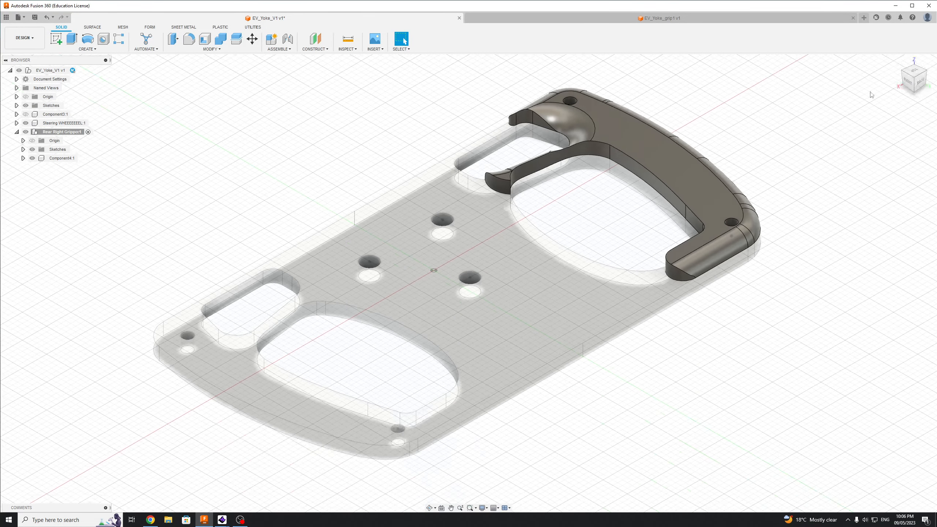
{"action": "left_click", "coordinate": [902, 70]}
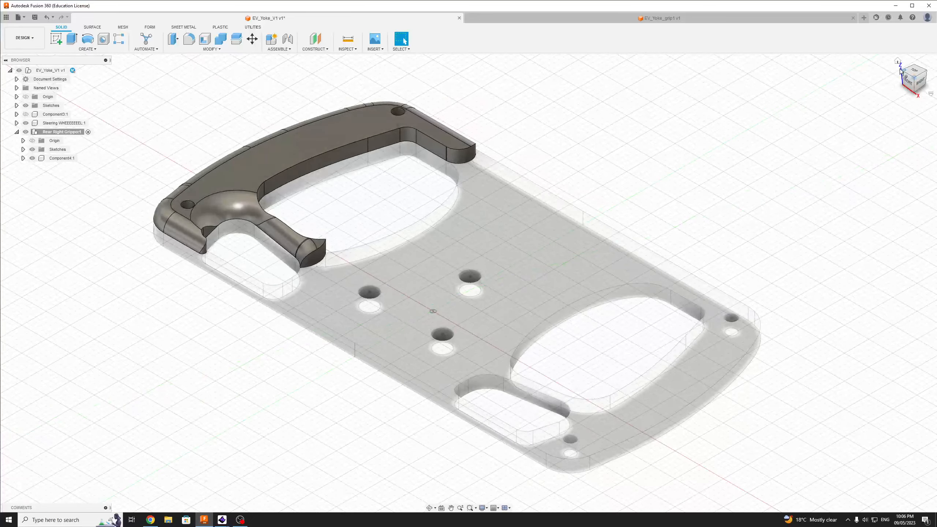
Try filleting the seam between the curved blend and the middle arm's rounding, cancel it, and undo the arm's last fillet.
{"action": "scroll", "coordinate": [441, 361], "scroll_direction": "up", "scroll_amount": 10}
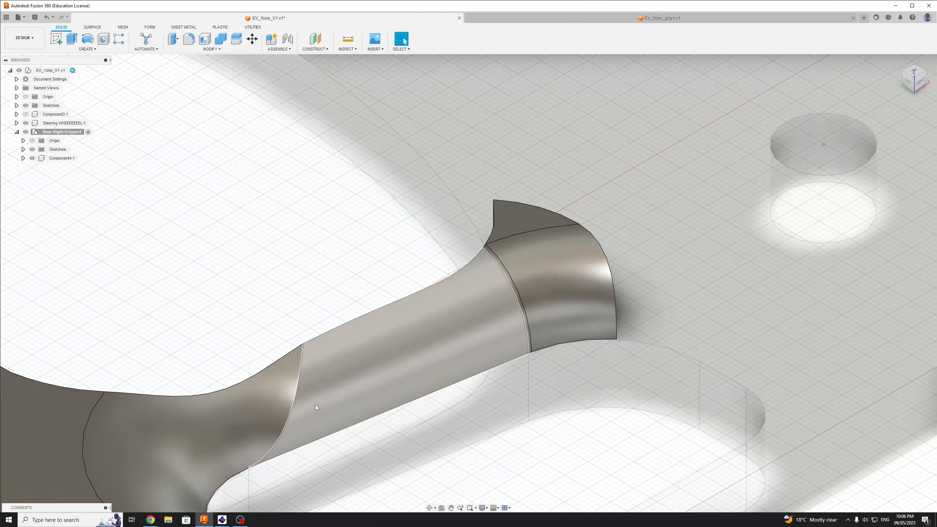
{"action": "left_click", "coordinate": [289, 408]}
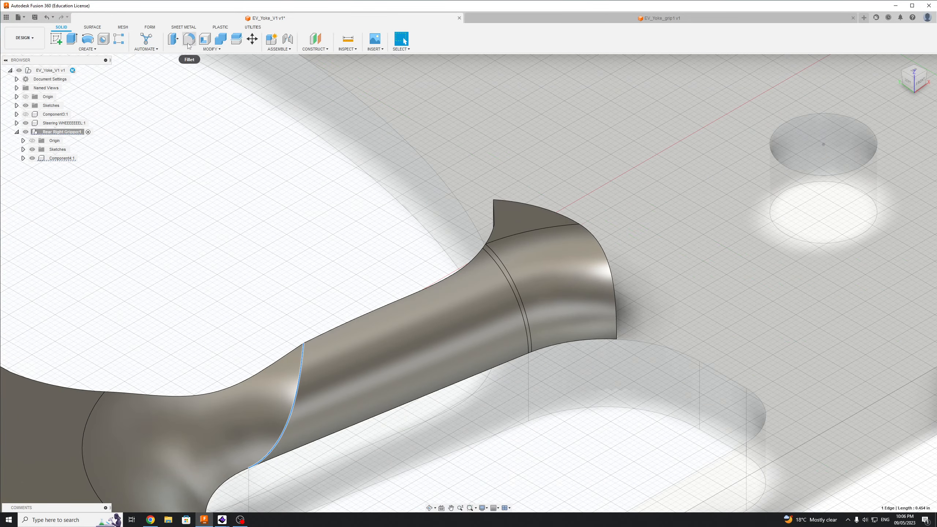
{"action": "left_click", "coordinate": [188, 44]}
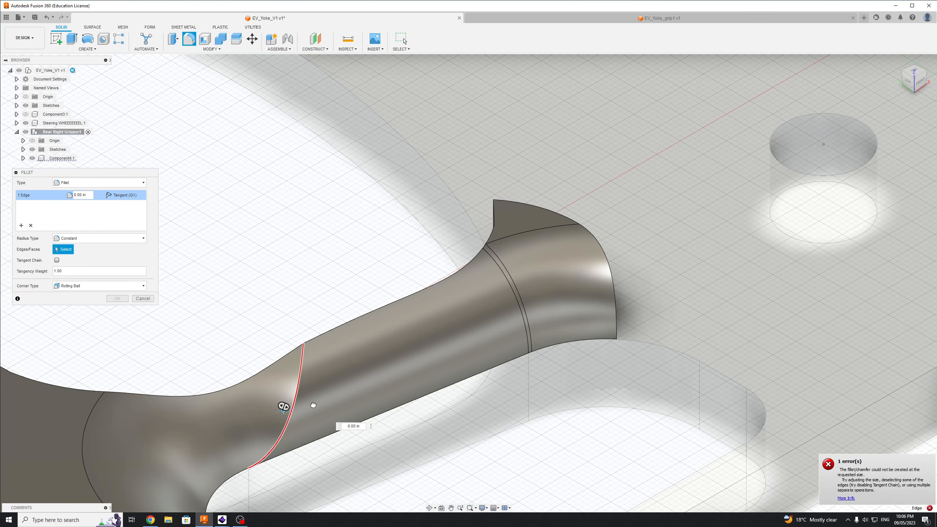
{"action": "key", "text": "Escape"}
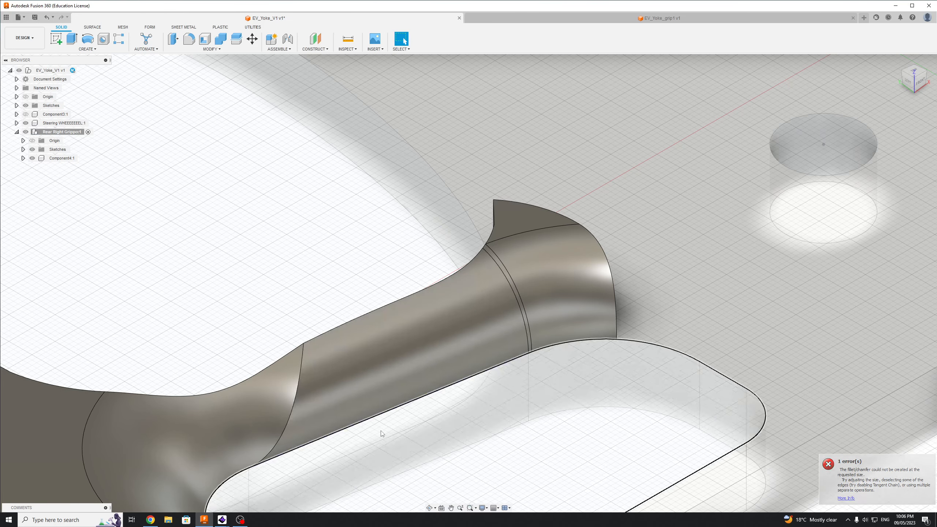
{"action": "key", "text": "ctrl+z"}
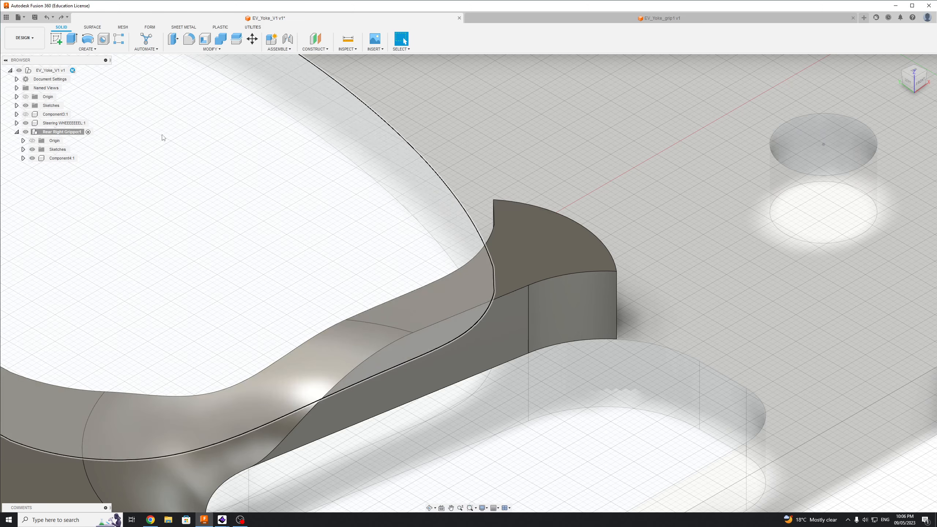
Try filleting the middle arm's side face together with its curved upper edge, and discard the fillet.
{"action": "left_click", "coordinate": [189, 39]}
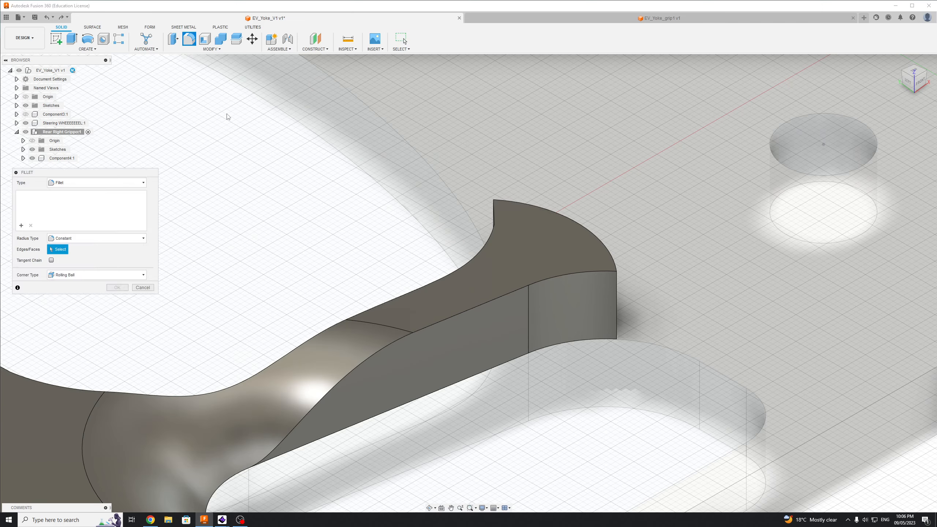
{"action": "left_click", "coordinate": [370, 357]}
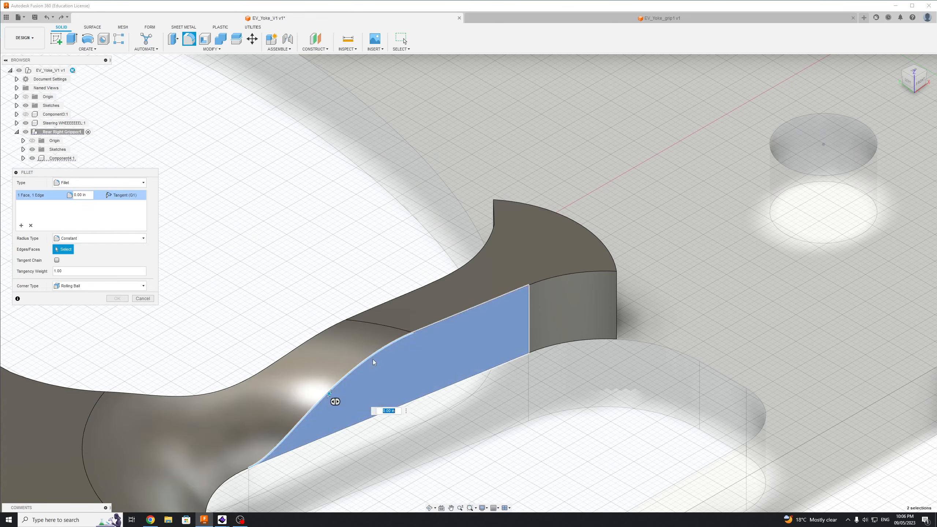
{"action": "left_click", "coordinate": [372, 360]}
{"action": "key", "text": "Escape"}
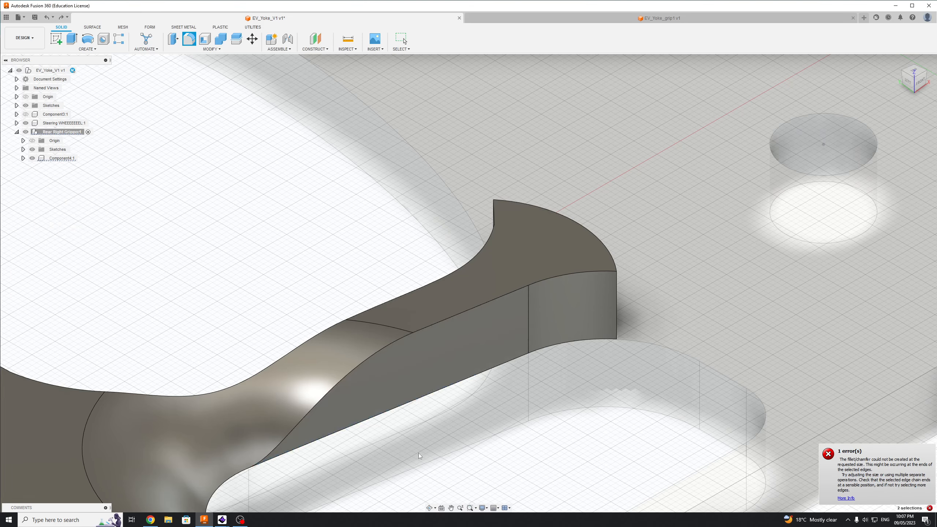
Try filleting only the curved upper edge where the blend meets the middle arm's side face, and cancel it.
{"action": "left_click", "coordinate": [189, 39]}
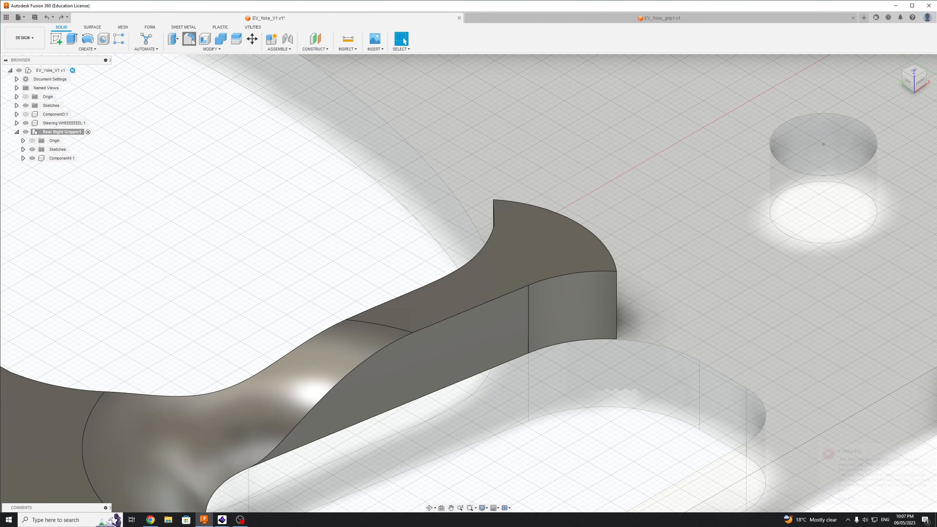
{"action": "scroll", "coordinate": [328, 311], "scroll_direction": "up", "scroll_amount": 1}
{"action": "scroll", "coordinate": [328, 312], "scroll_direction": "down", "scroll_amount": 1}
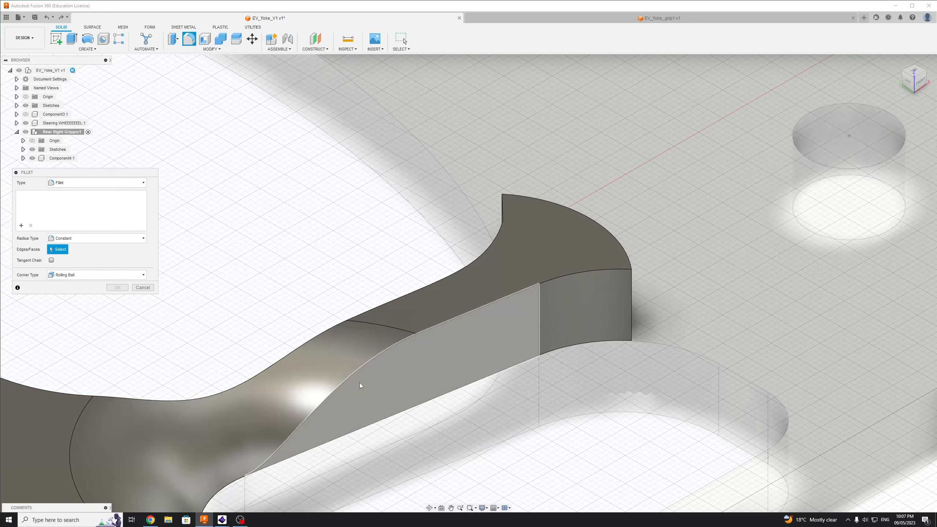
{"action": "left_click", "coordinate": [359, 368]}
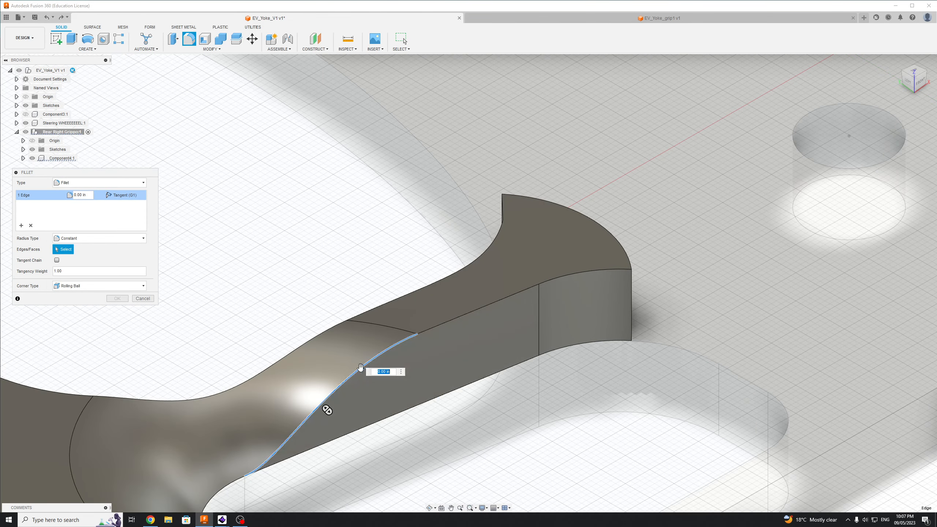
{"action": "mouse_move", "coordinate": [360, 369]}
{"action": "left_mouse_down"}
{"action": "mouse_move", "coordinate": [371, 360]}
{"action": "mouse_move", "coordinate": [347, 382]}
{"action": "left_mouse_up"}
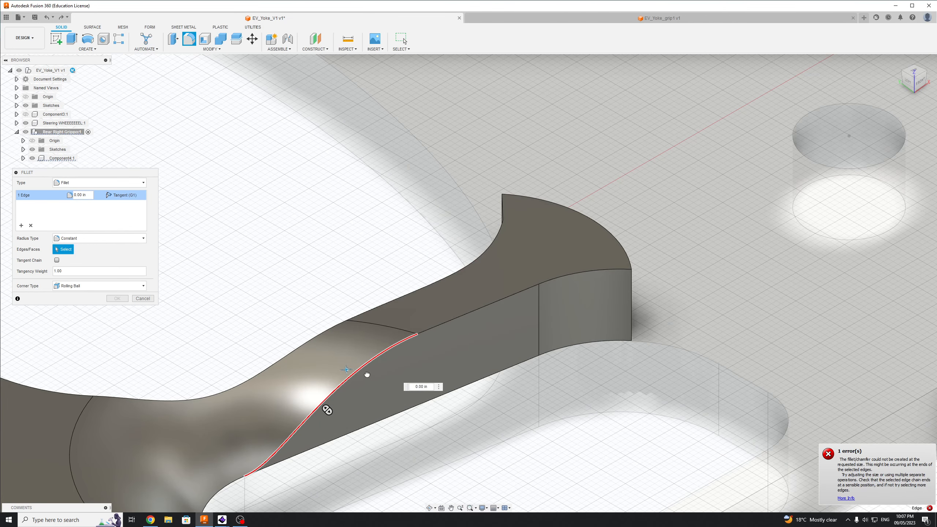
{"action": "key", "text": "Escape"}
Try filleting the middle arm's curved and straight upper edges together with a radius of about 0.08 in, and discard it.
{"action": "left_click", "coordinate": [490, 303]}
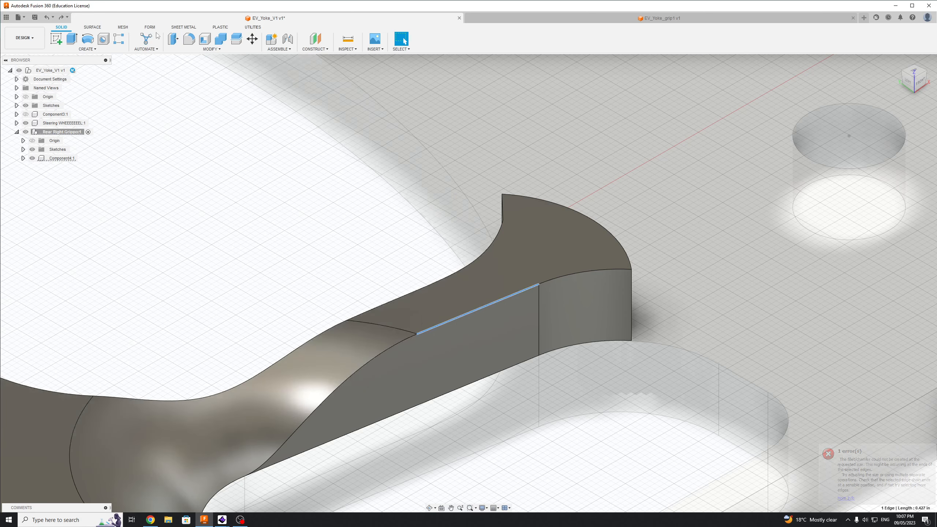
{"action": "key", "text": "Escape"}
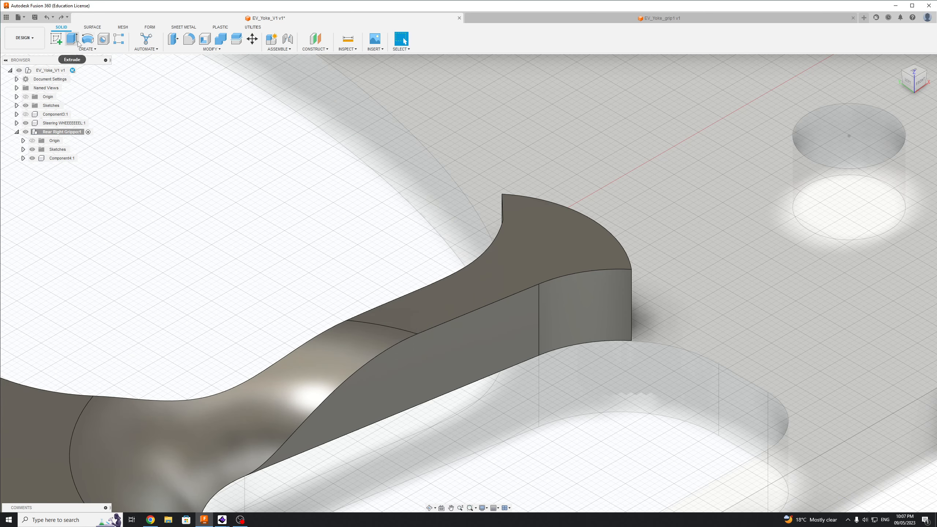
{"action": "left_click", "coordinate": [189, 39]}
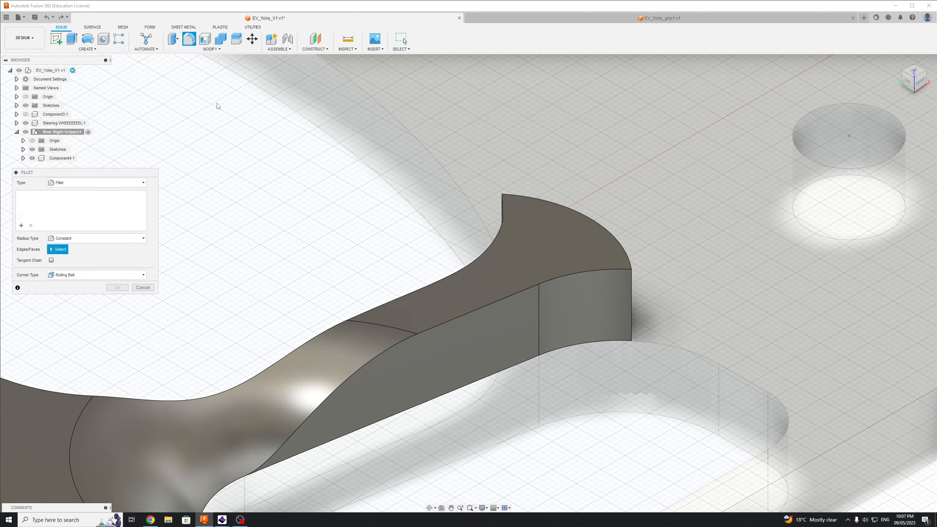
{"action": "left_click", "coordinate": [372, 361]}
{"action": "scroll", "coordinate": [421, 352], "scroll_direction": "up", "scroll_amount": 10}
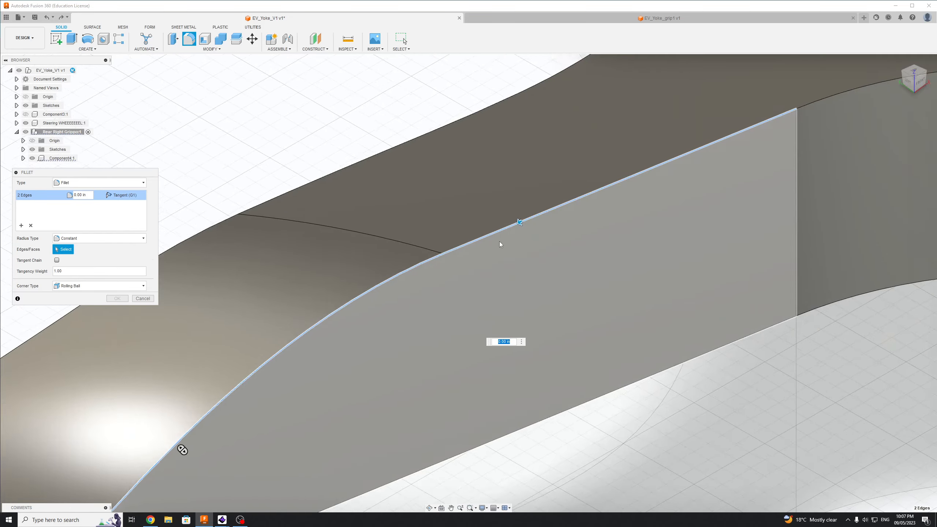
{"action": "left_click", "coordinate": [548, 200]}
{"action": "scroll", "coordinate": [516, 222], "scroll_direction": "up", "scroll_amount": 3}
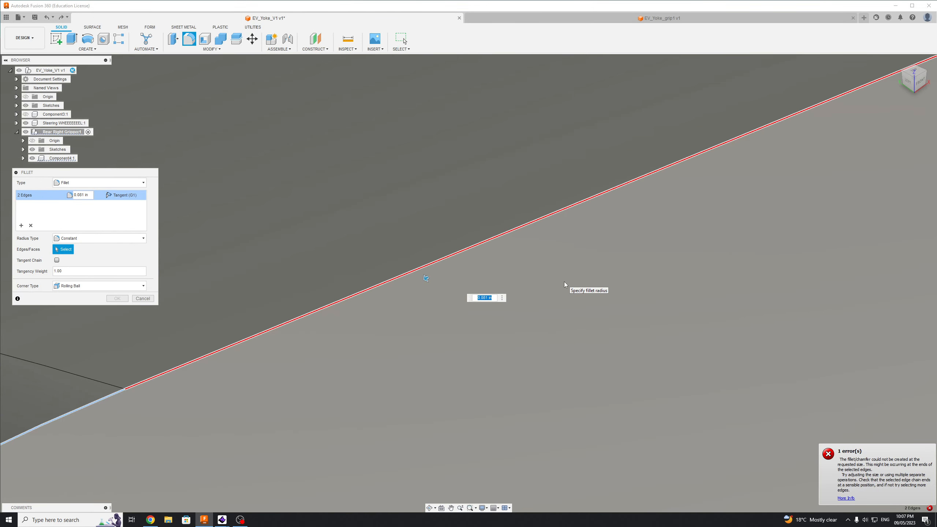
{"action": "key", "text": "Escape"}
Start an equal-distance chamfer on the middle arm's tangent upper edge chain along the small opening, and cancel it.
{"action": "scroll", "coordinate": [564, 283], "scroll_direction": "down", "scroll_amount": 5}
{"action": "scroll", "coordinate": [563, 281], "scroll_direction": "down", "scroll_amount": 6}
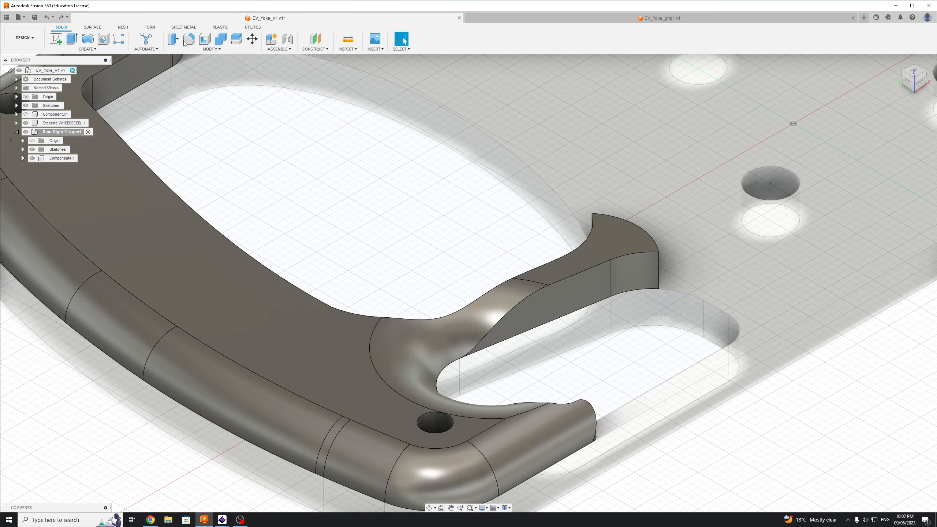
{"action": "left_click", "coordinate": [212, 48]}
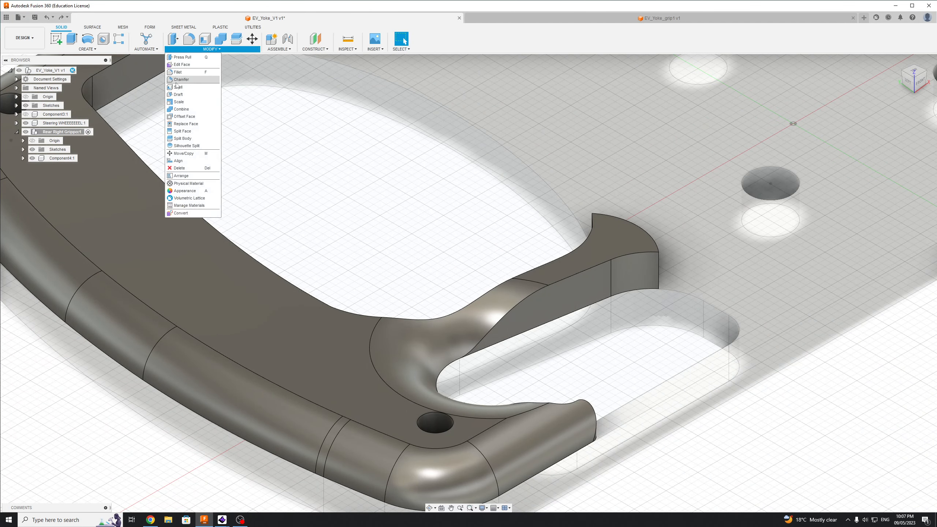
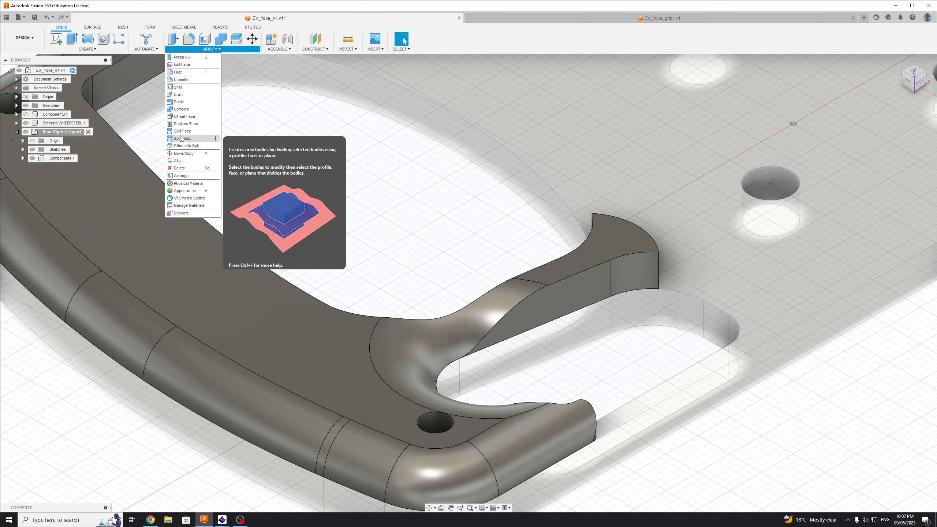
{"action": "left_click", "coordinate": [180, 80]}
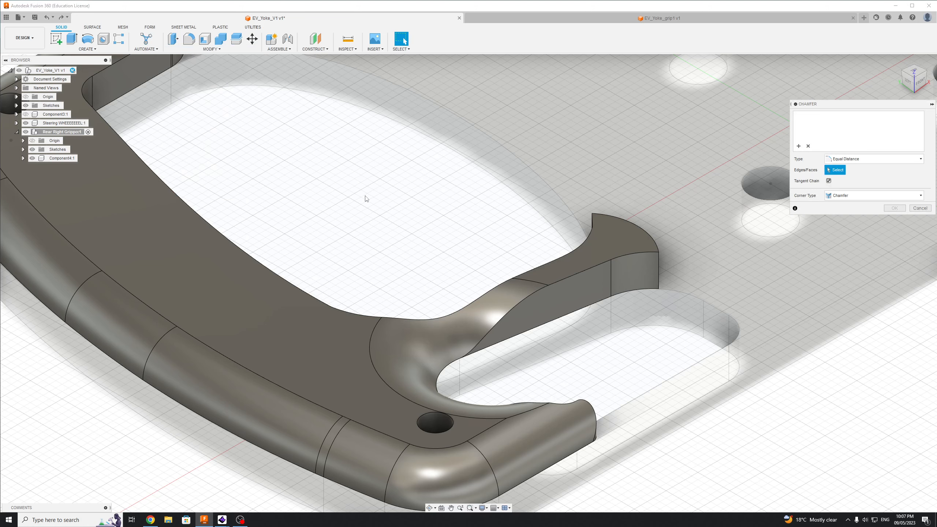
{"action": "left_click", "coordinate": [520, 302]}
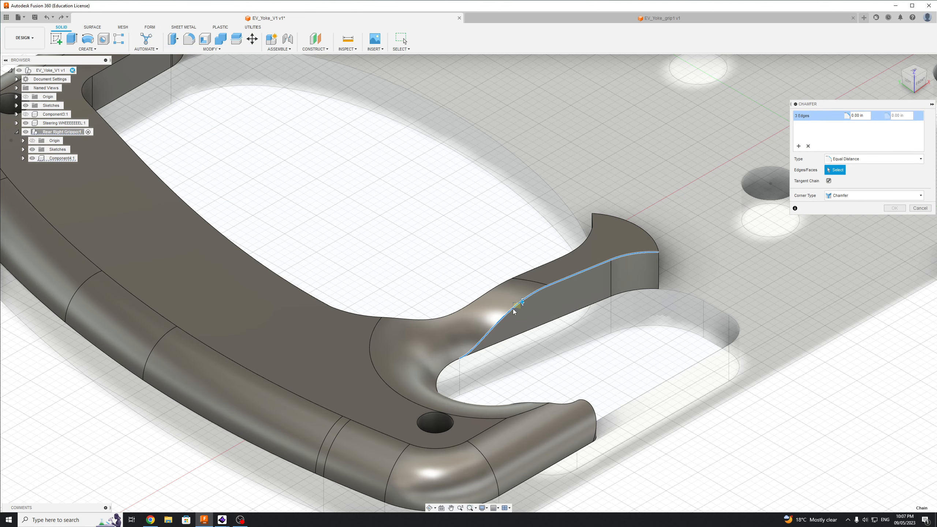
{"action": "key", "text": "Escape"}
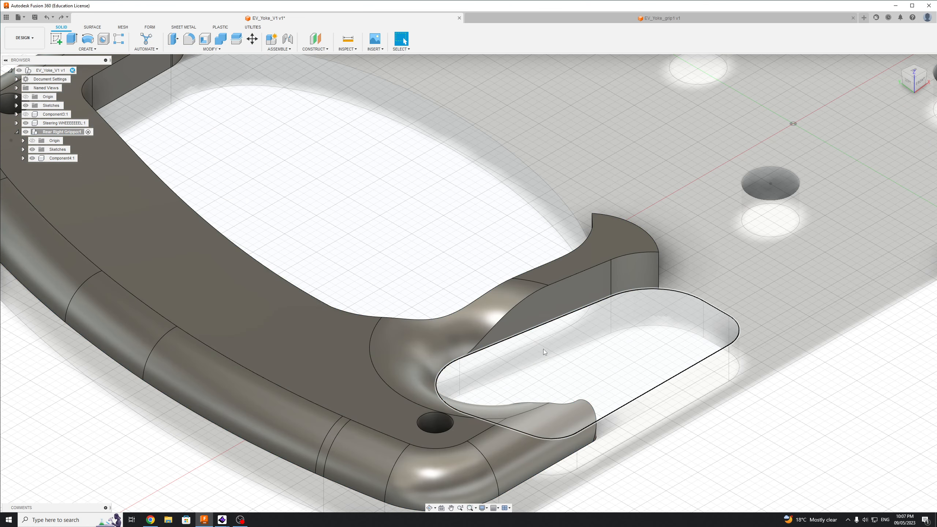
Try an equal-distance chamfer of 0.05 in on the middle arm's tangent upper edge chain along the small opening, and cancel it.
{"action": "left_click", "coordinate": [179, 50]}
{"action": "left_click", "coordinate": [180, 80]}
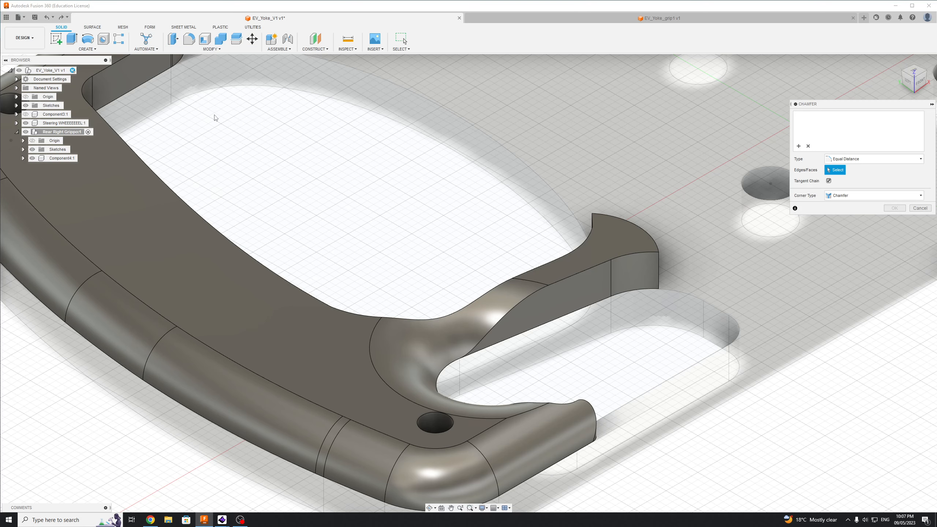
{"action": "left_click", "coordinate": [539, 291]}
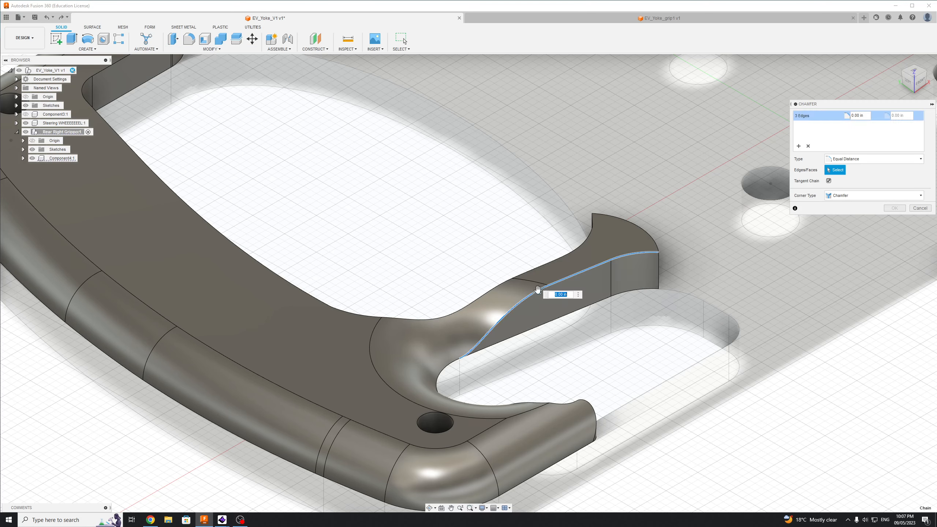
{"action": "type", "text": "0.05"}
{"action": "key", "text": "Escape"}
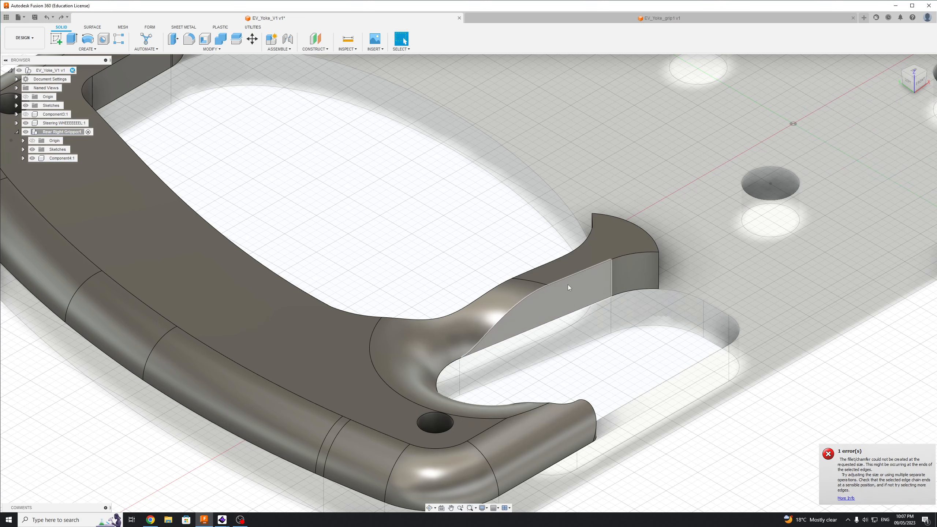
Try a 0.2 in equal-distance chamfer on only the middle arm's curved upper edge, with tangent chaining off, and cancel it.
{"action": "left_click", "coordinate": [209, 51]}
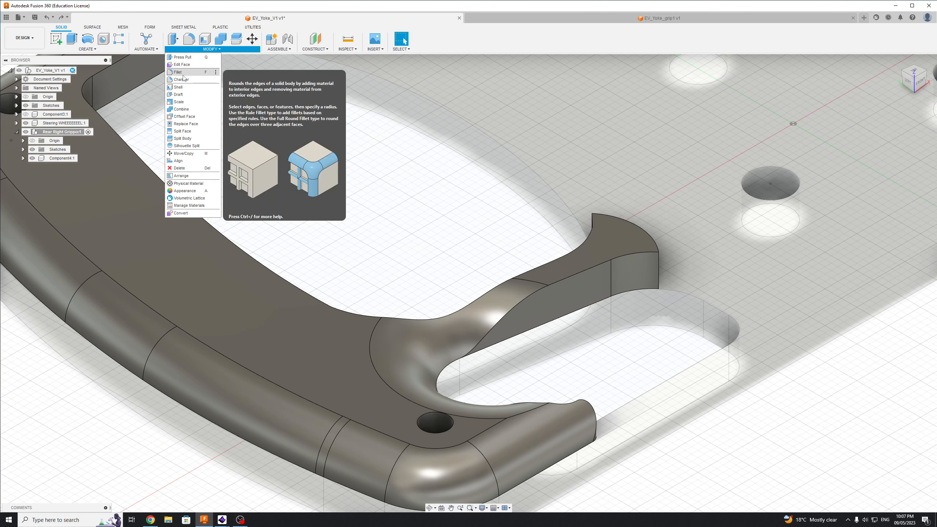
{"action": "left_click", "coordinate": [182, 80]}
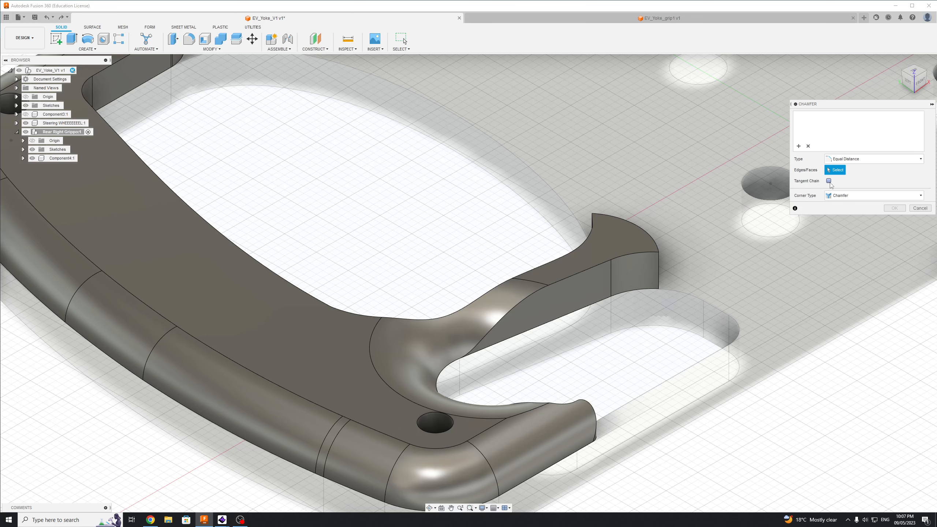
{"action": "left_click", "coordinate": [506, 320]}
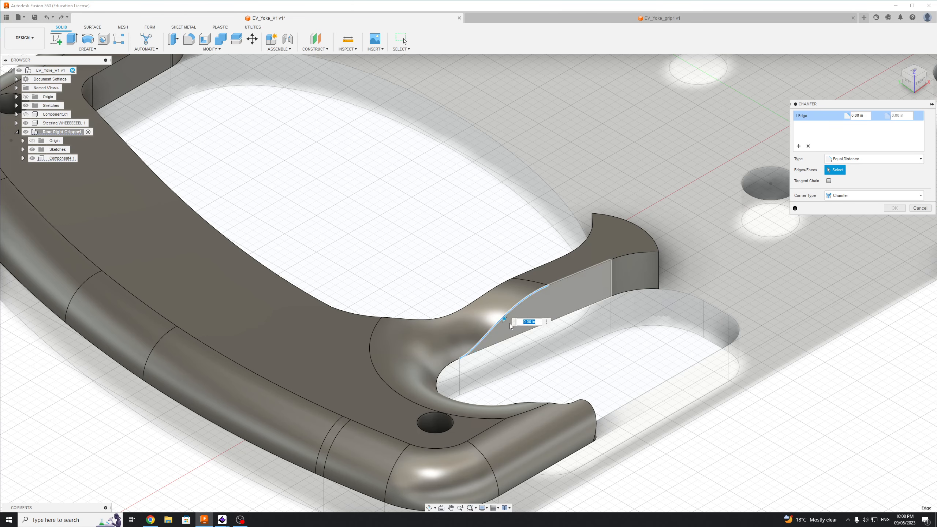
{"action": "type", "text": "0.2"}
{"action": "key", "text": "Return"}
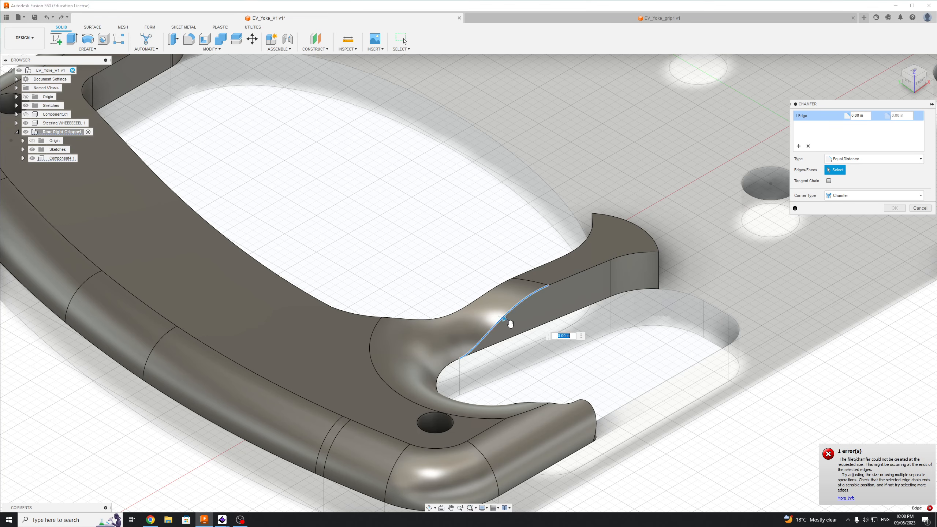
{"action": "key", "text": "Escape"}
Chamfer the middle arm's three-edge upper chain along the small opening with an equal distance of about 0.28 in.
{"action": "left_click", "coordinate": [570, 277]}
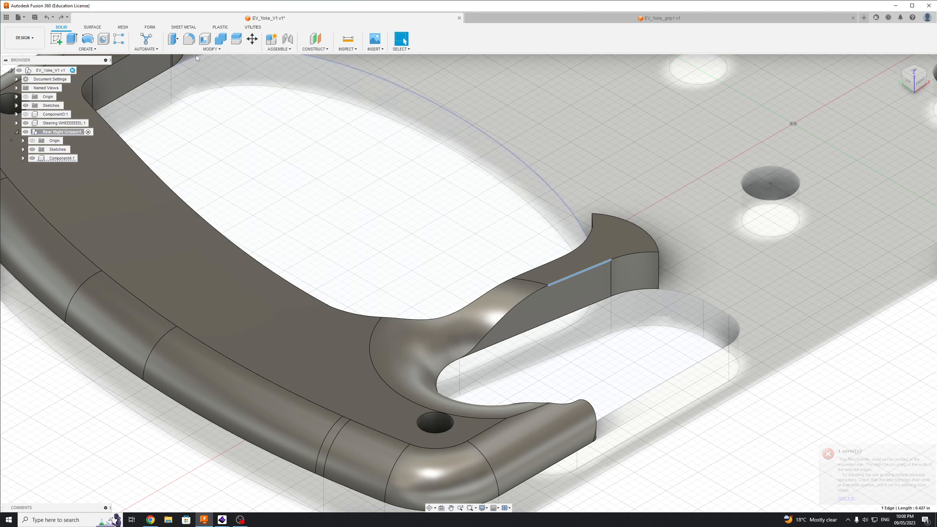
{"action": "left_click", "coordinate": [211, 49]}
{"action": "left_click", "coordinate": [190, 82]}
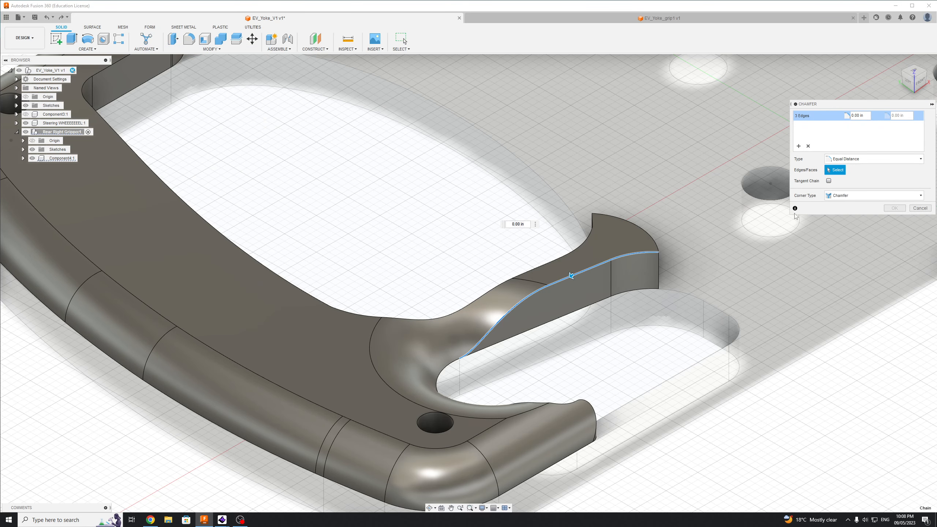
{"action": "left_click", "coordinate": [517, 306]}
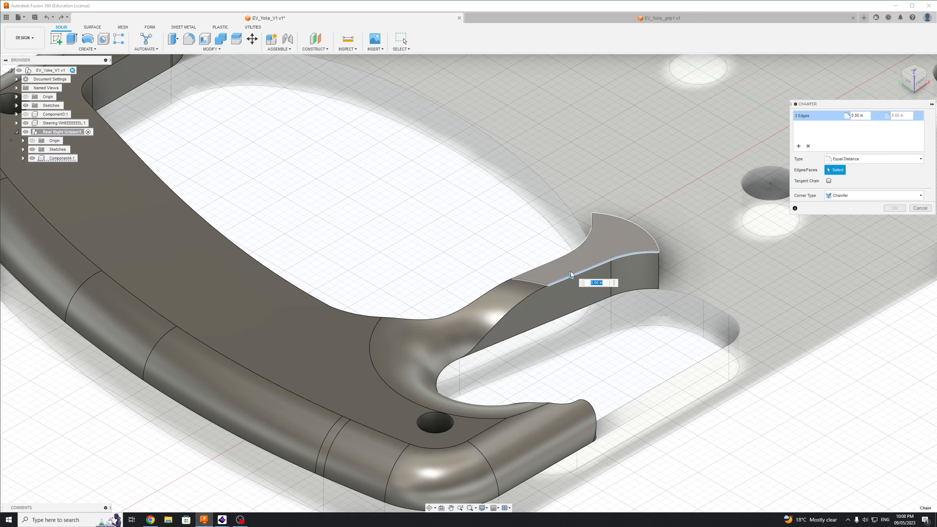
{"action": "left_click_drag", "start_coordinate": [570, 275], "coordinate": [561, 283]}
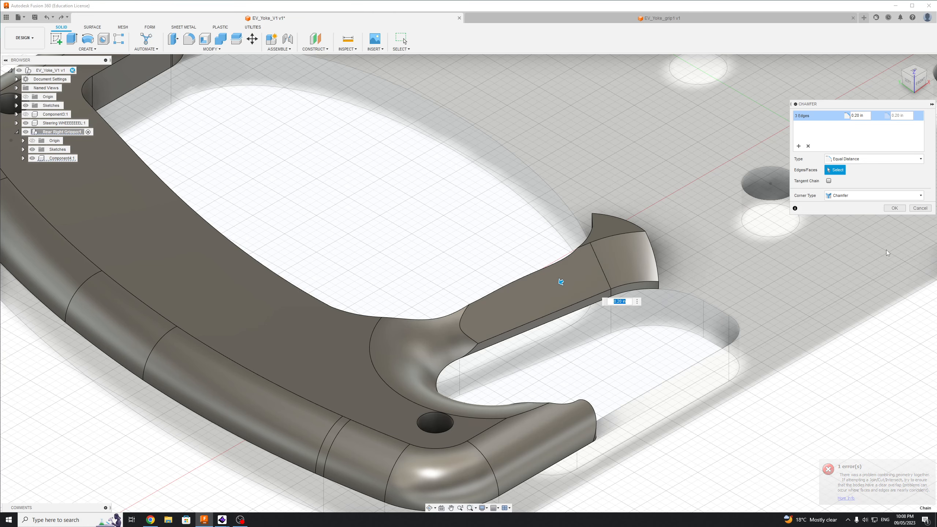
{"action": "left_click", "coordinate": [894, 208]}
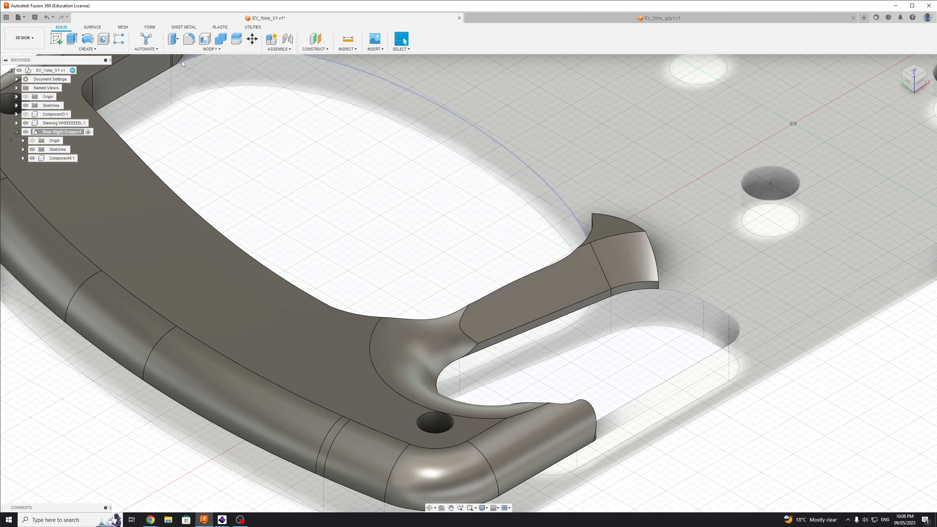
Try filleting the curved edge where the arm's chamfer meets the blend around the small opening, and cancel it.
{"action": "key", "text": "f"}
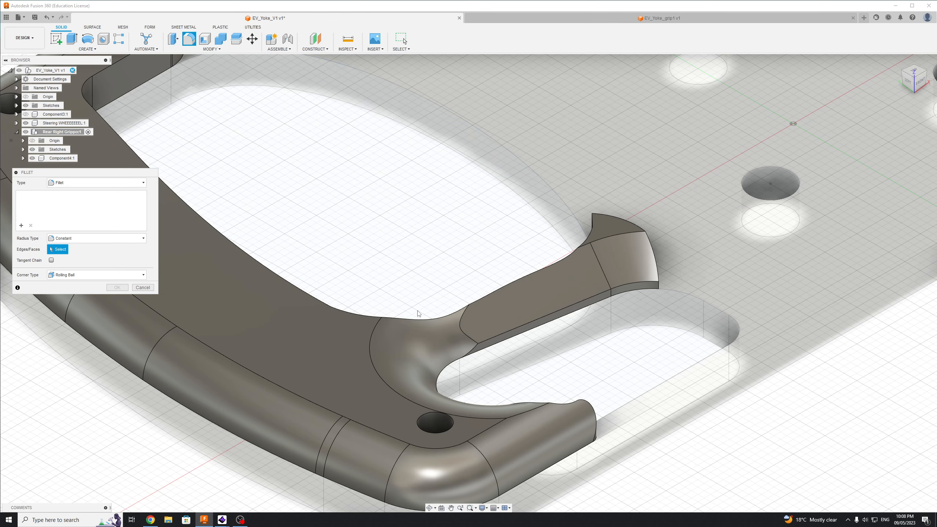
{"action": "left_click", "coordinate": [464, 328]}
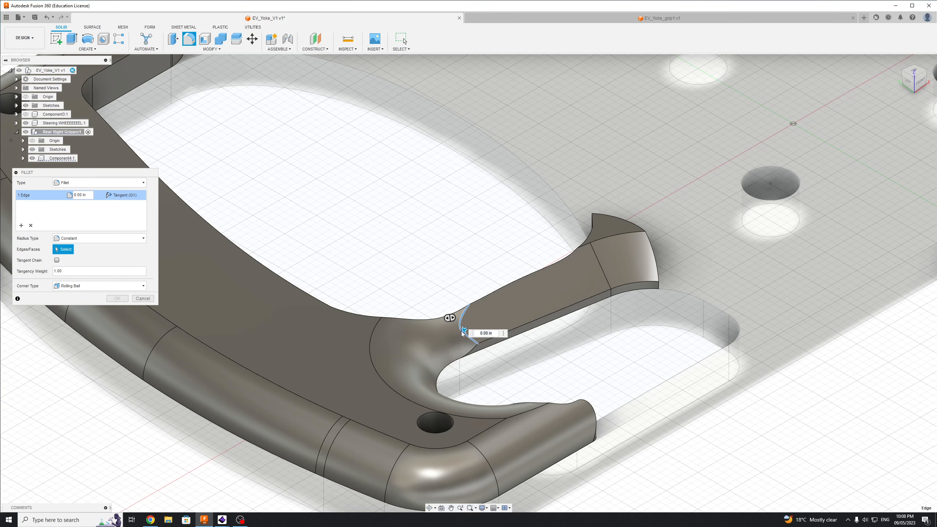
{"action": "left_click", "coordinate": [462, 330]}
{"action": "key", "text": "Escape"}
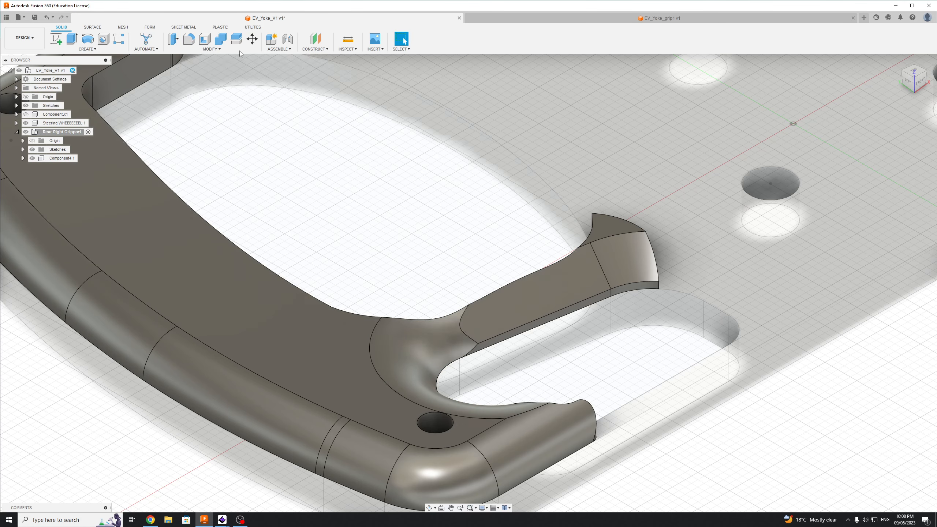
{"action": "left_click", "coordinate": [189, 40]}
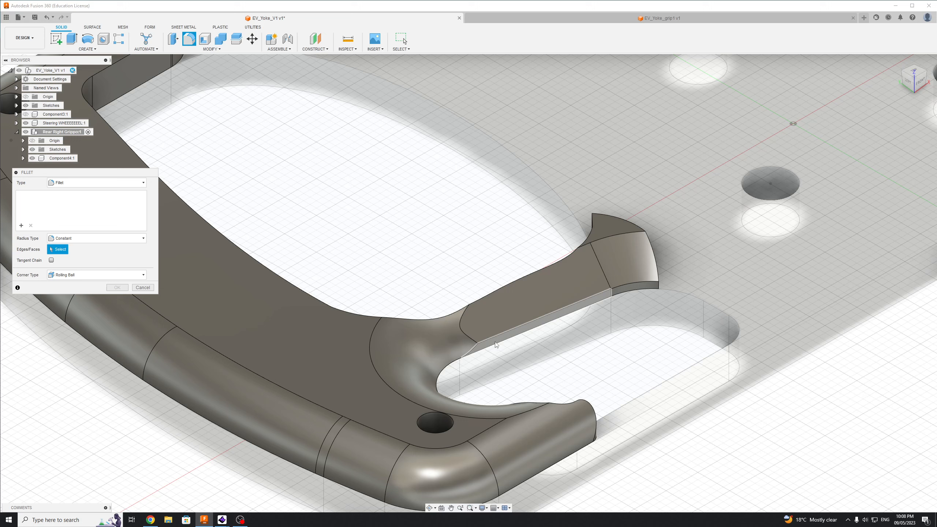
{"action": "left_click", "coordinate": [471, 337]}
{"action": "left_click_drag", "start_coordinate": [472, 338], "coordinate": [470, 341]}
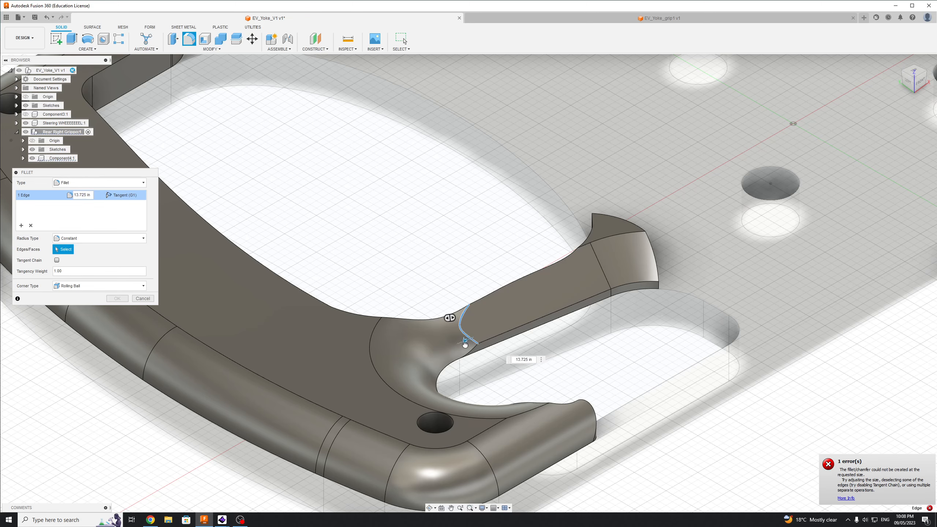
{"action": "key", "text": "Escape"}
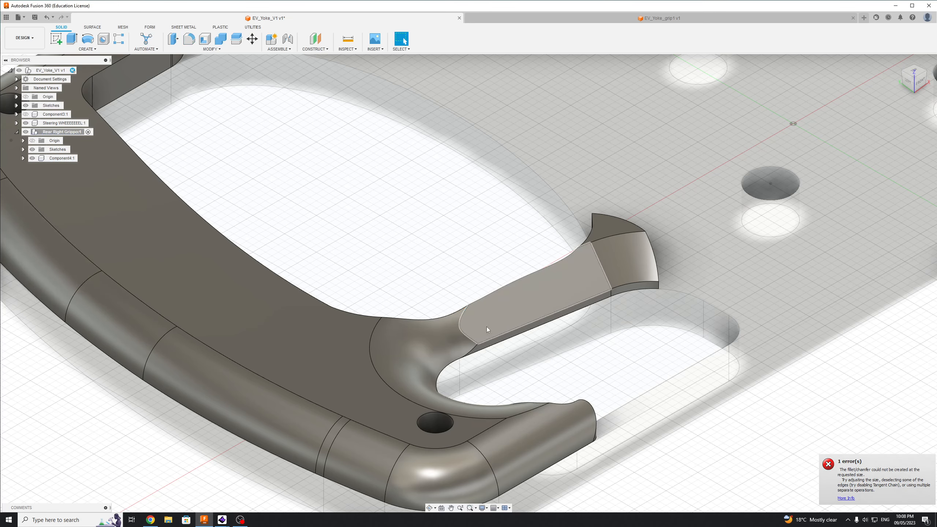
Fillet the straight lower edge of the middle arm's chamfer with a radius of about 0.44 in.
{"action": "left_click", "coordinate": [498, 334]}
{"action": "left_click", "coordinate": [188, 38]}
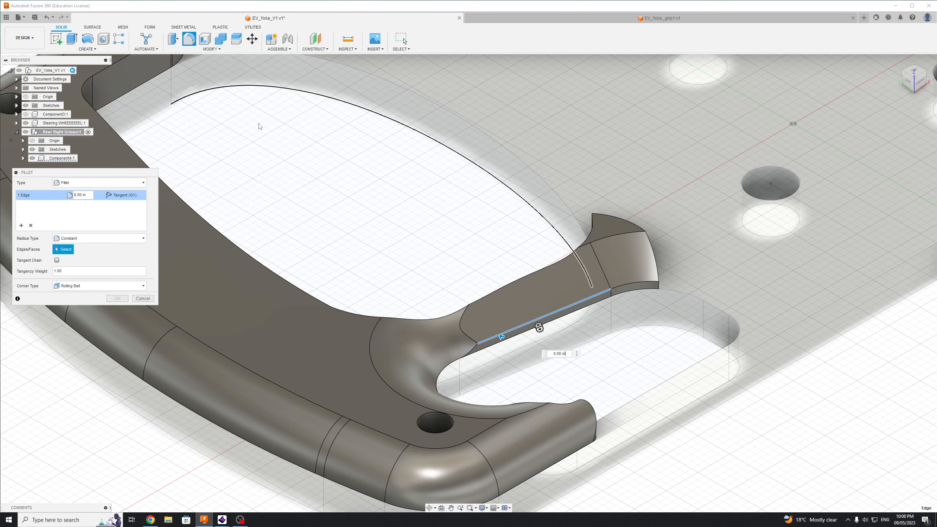
{"action": "scroll", "coordinate": [501, 335], "scroll_direction": "up", "scroll_amount": 5}
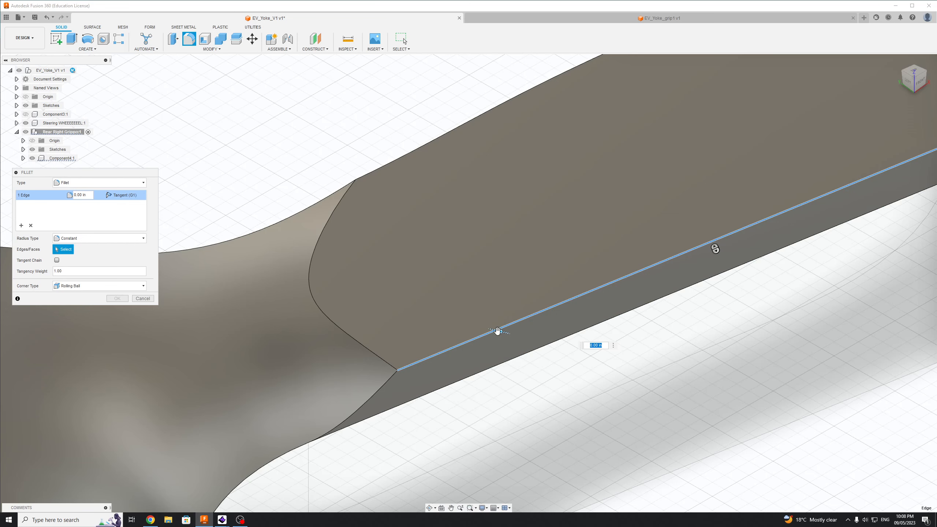
{"action": "left_click_drag", "start_coordinate": [498, 332], "coordinate": [482, 328]}
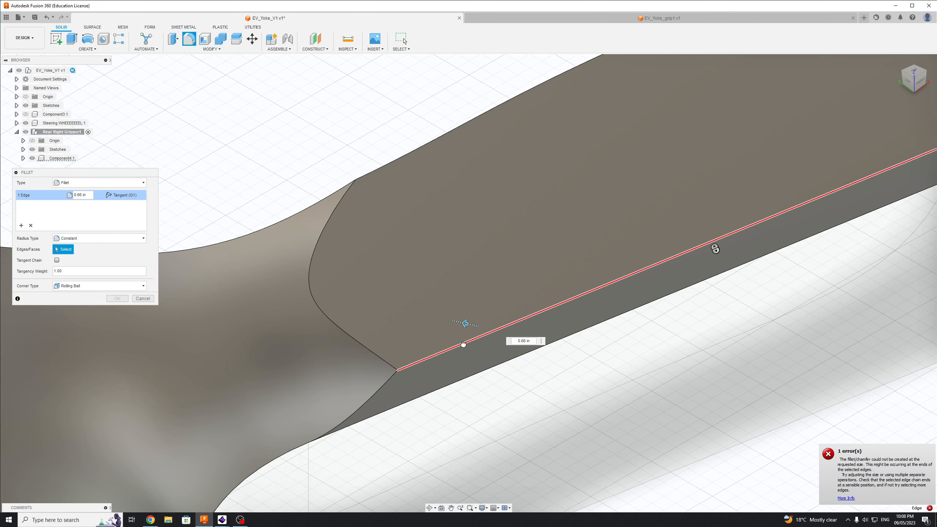
{"action": "left_click_drag", "start_coordinate": [474, 355], "coordinate": [477, 355]}
{"action": "scroll", "coordinate": [476, 356], "scroll_direction": "down", "scroll_amount": 6}
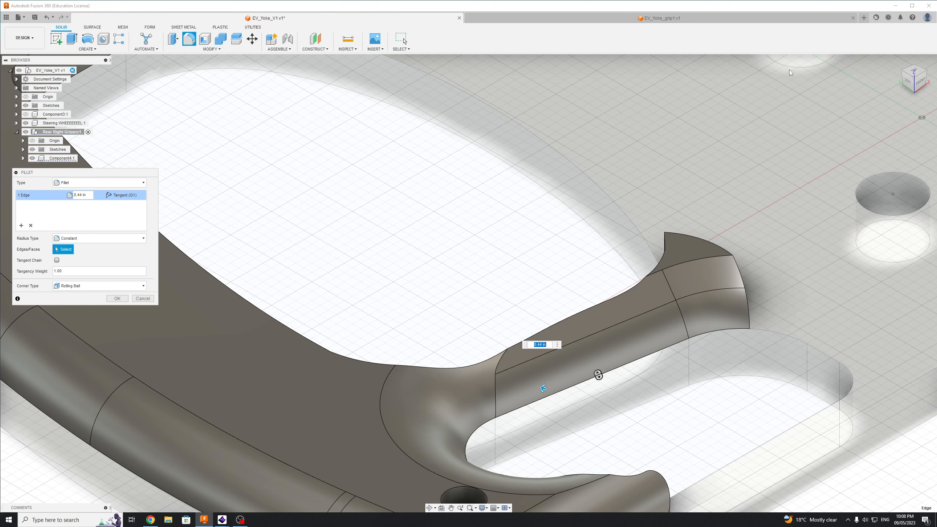
{"action": "left_click", "coordinate": [117, 299]}
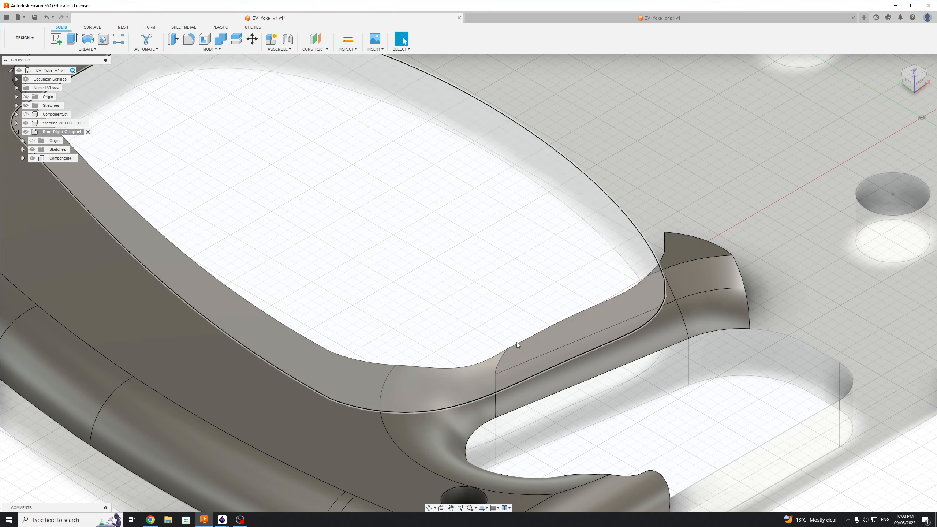
Start an equal-distance chamfer of about 0.25 in on the curved upper edge at the middle arm's end face.
{"action": "scroll", "coordinate": [324, 276], "scroll_direction": "down", "scroll_amount": 5}
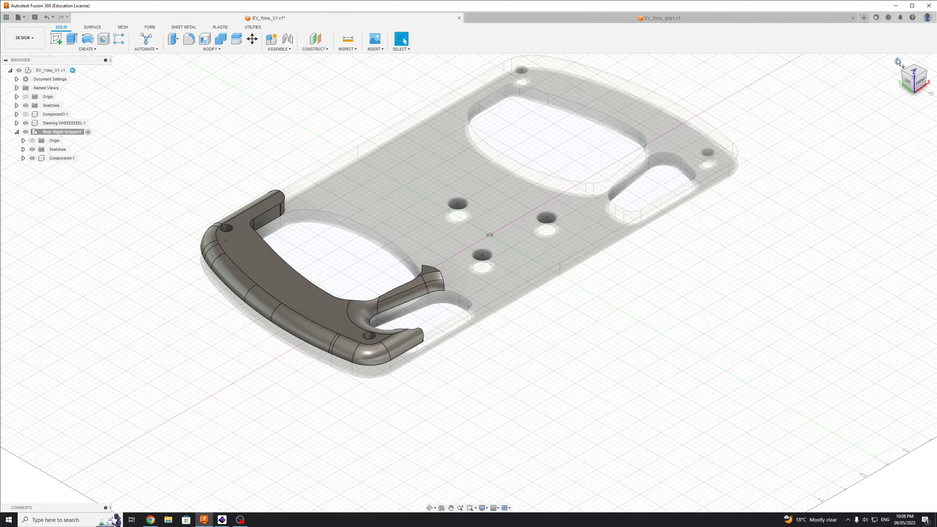
{"action": "left_click", "coordinate": [897, 61]}
{"action": "scroll", "coordinate": [487, 184], "scroll_direction": "up", "scroll_amount": 6}
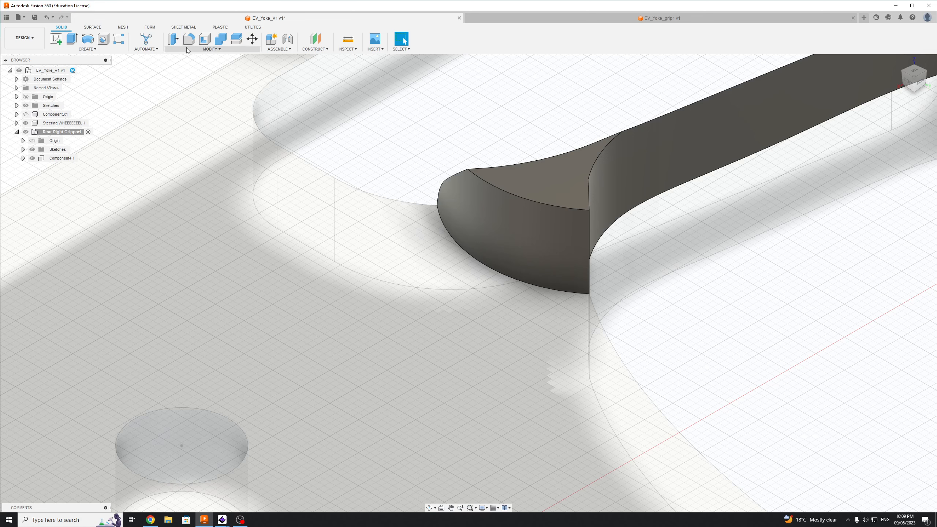
{"action": "left_click", "coordinate": [212, 49]}
{"action": "left_click", "coordinate": [192, 85]}
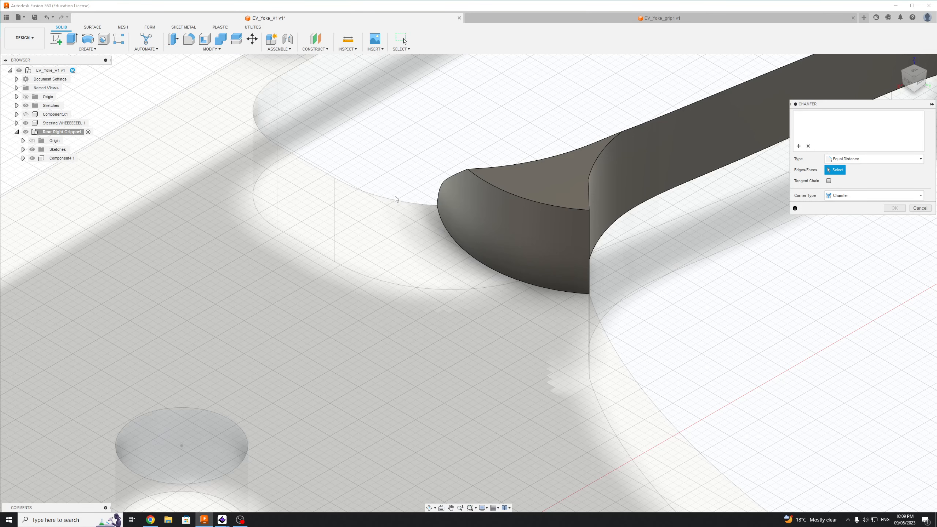
{"action": "left_click", "coordinate": [513, 194]}
{"action": "left_click_drag", "start_coordinate": [514, 198], "coordinate": [540, 205]}
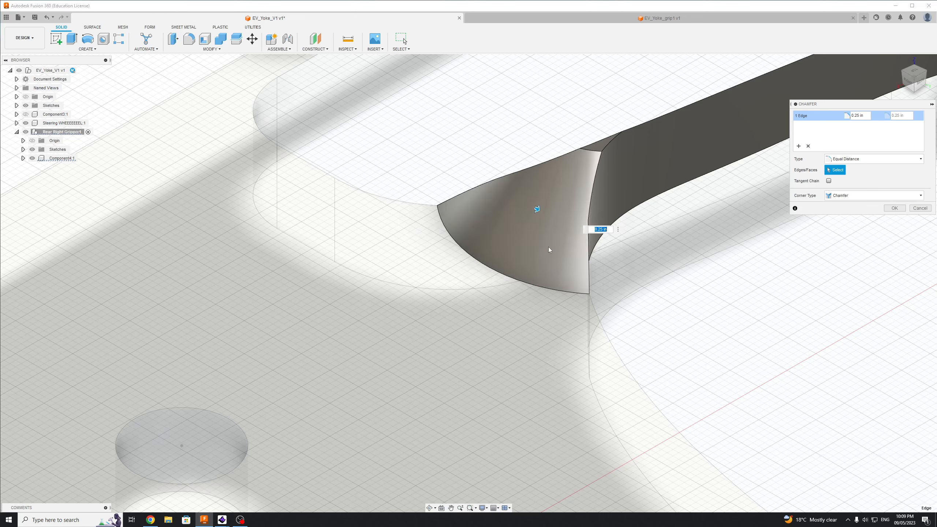
Switch the arm-end chamfer to Two Distance with a first distance of about 0.32 in, and apply it.
{"action": "left_click", "coordinate": [867, 159]}
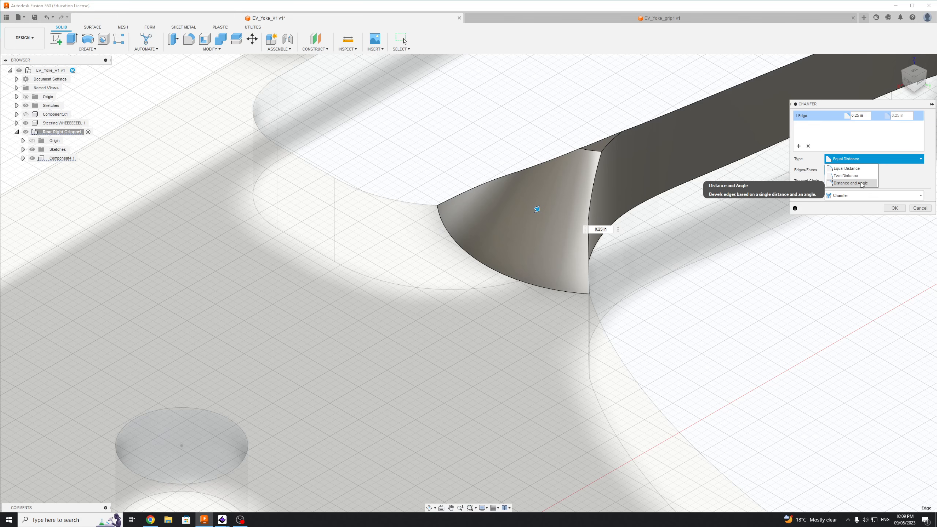
{"action": "left_click", "coordinate": [859, 176]}
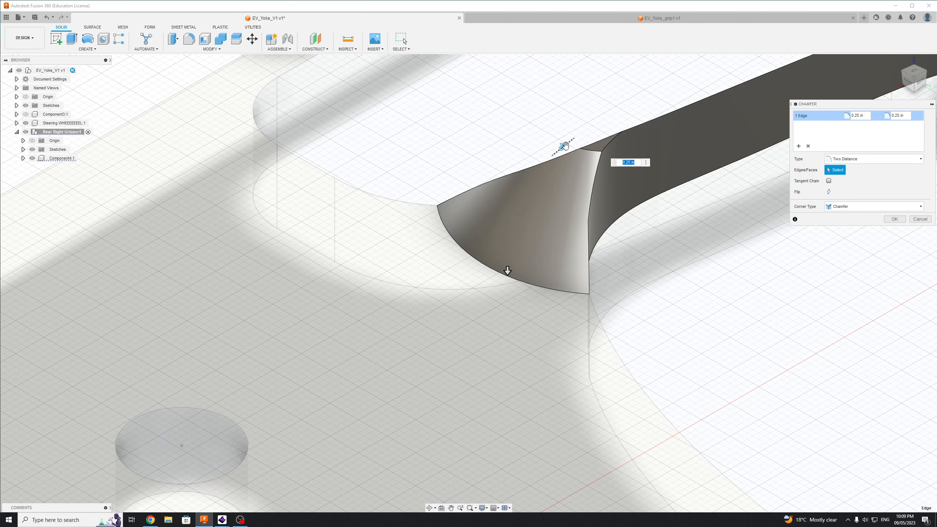
{"action": "left_click_drag", "start_coordinate": [565, 146], "coordinate": [599, 155]}
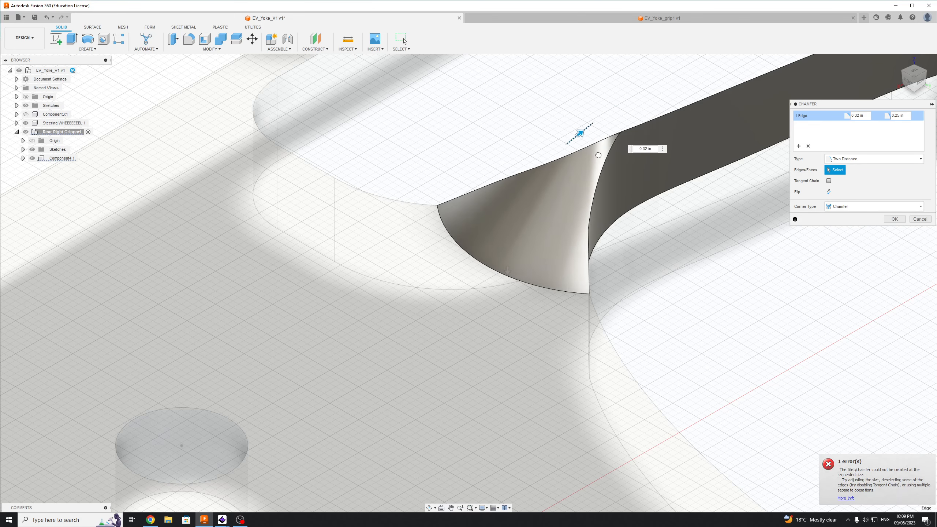
{"action": "scroll", "coordinate": [615, 268], "scroll_direction": "down", "scroll_amount": 3}
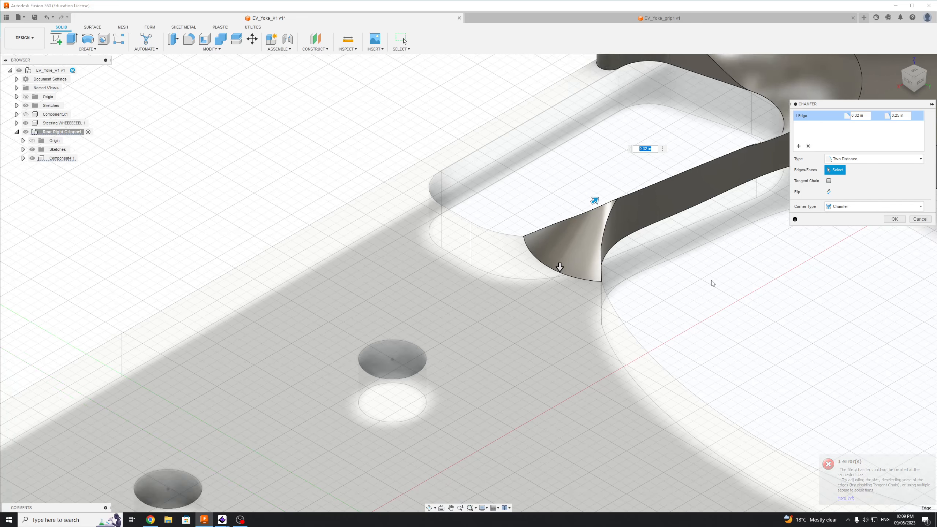
{"action": "left_click", "coordinate": [888, 218]}
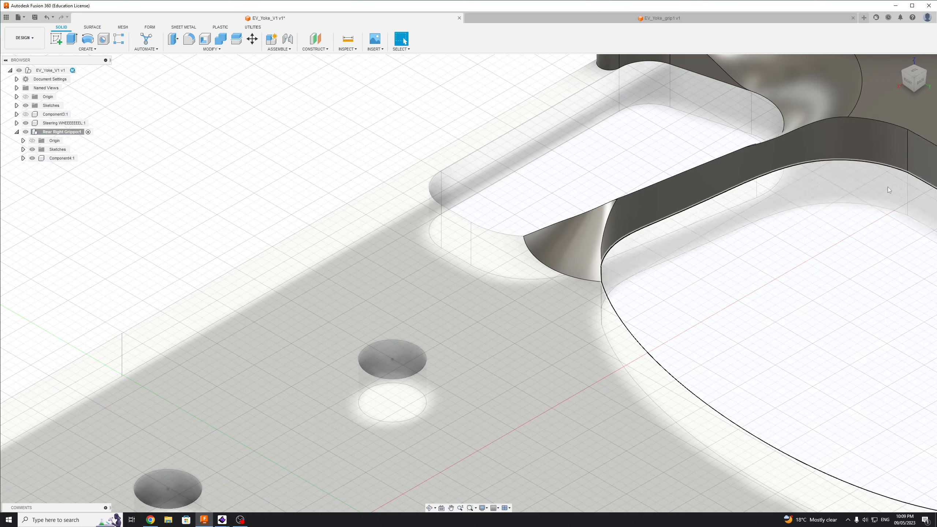
{"action": "left_click", "coordinate": [898, 62]}
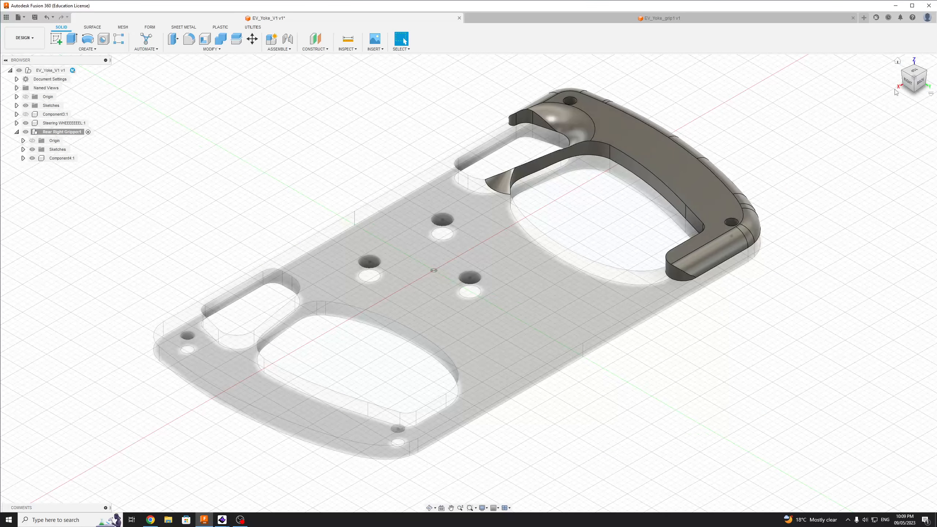
{"action": "left_click", "coordinate": [901, 71]}
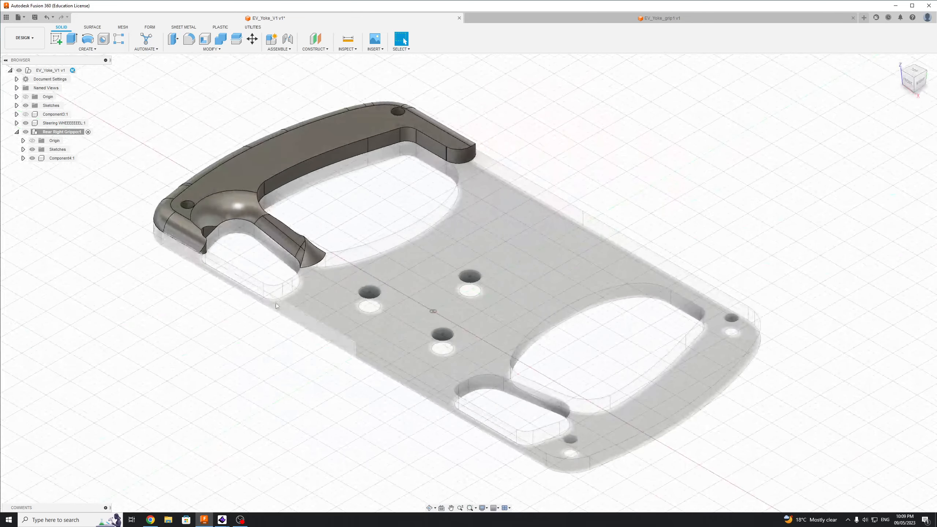
{"action": "scroll", "coordinate": [315, 266], "scroll_direction": "up", "scroll_amount": 4}
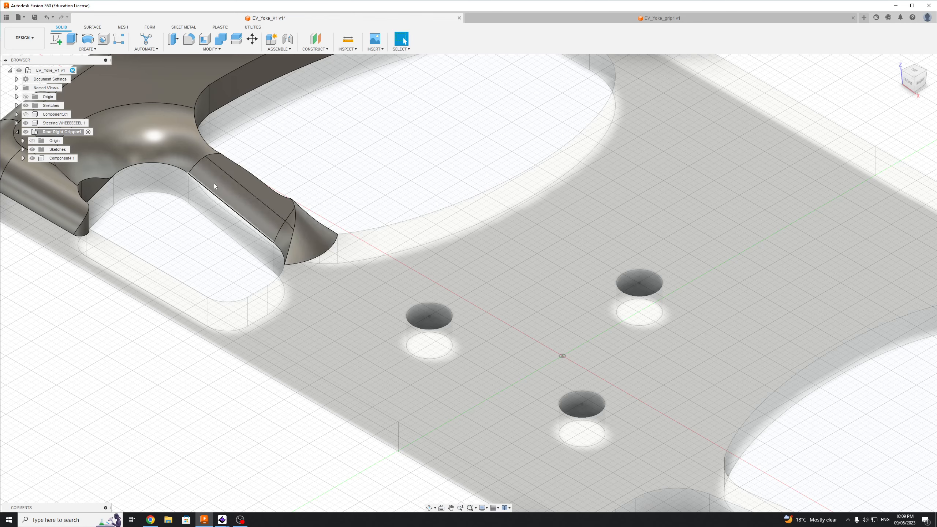
Return to the overall view and examine the contents of the Rear Right Gripper component and its nested grip component.
{"action": "left_click", "coordinate": [900, 72]}
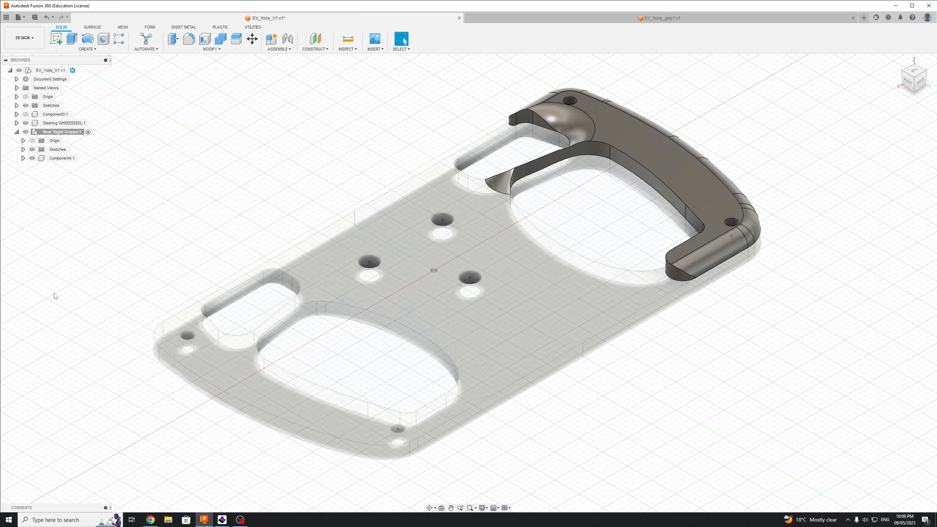
{"action": "left_click", "coordinate": [23, 158]}
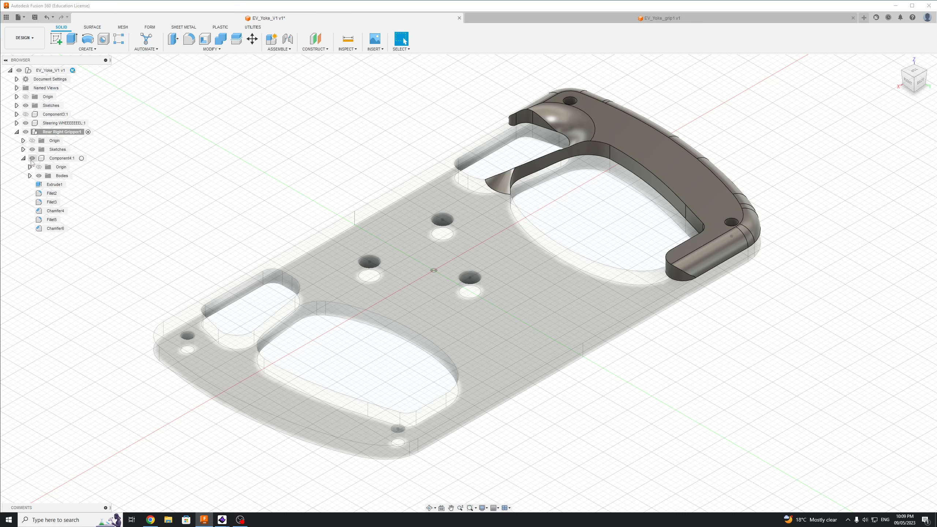
{"action": "left_click", "coordinate": [45, 176]}
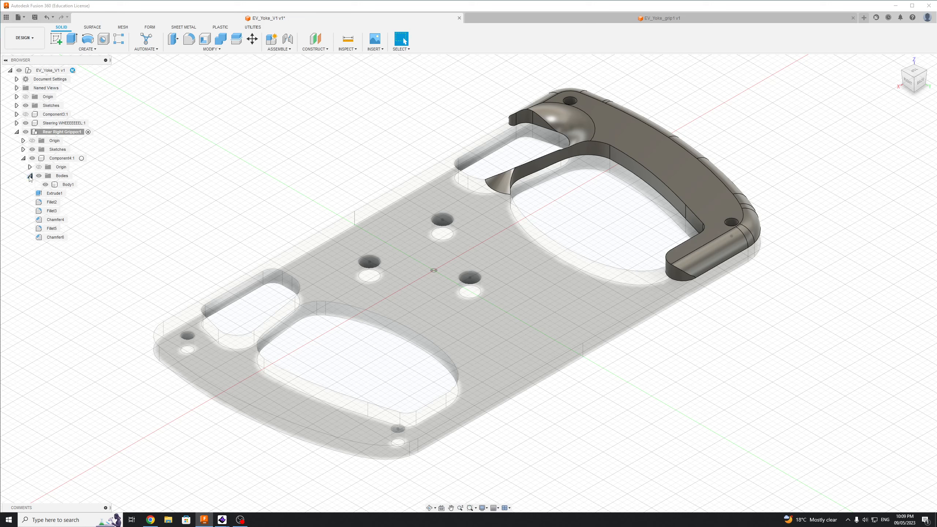
{"action": "left_click", "coordinate": [38, 168]}
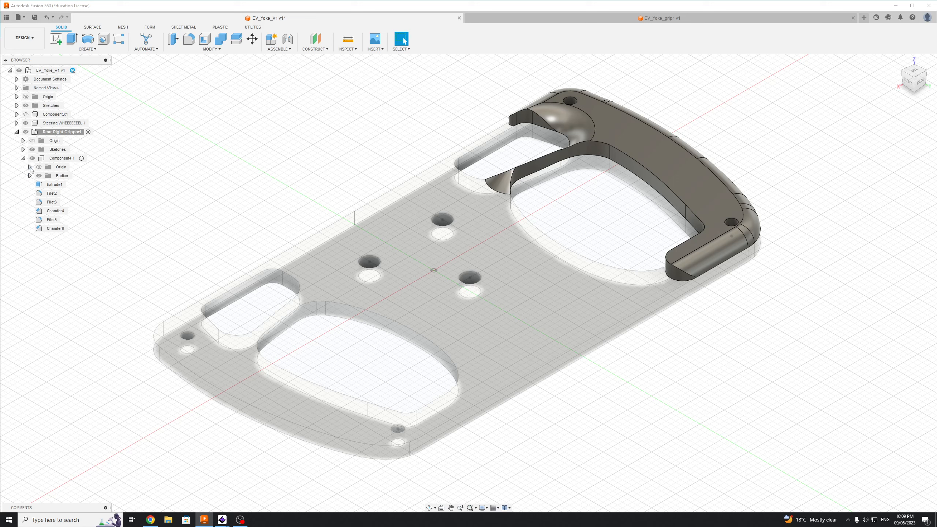
{"action": "left_click", "coordinate": [56, 161]}
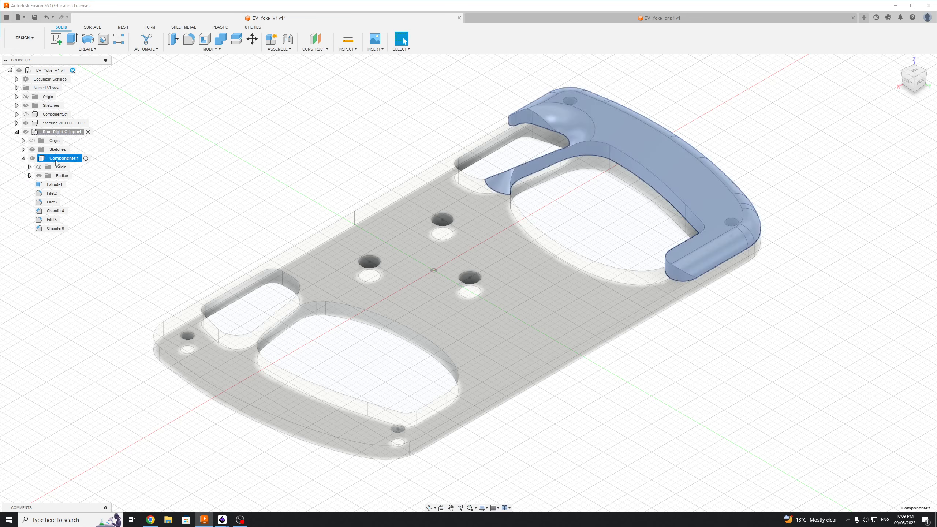
{"action": "left_click", "coordinate": [23, 158]}
{"action": "left_click", "coordinate": [127, 164]}
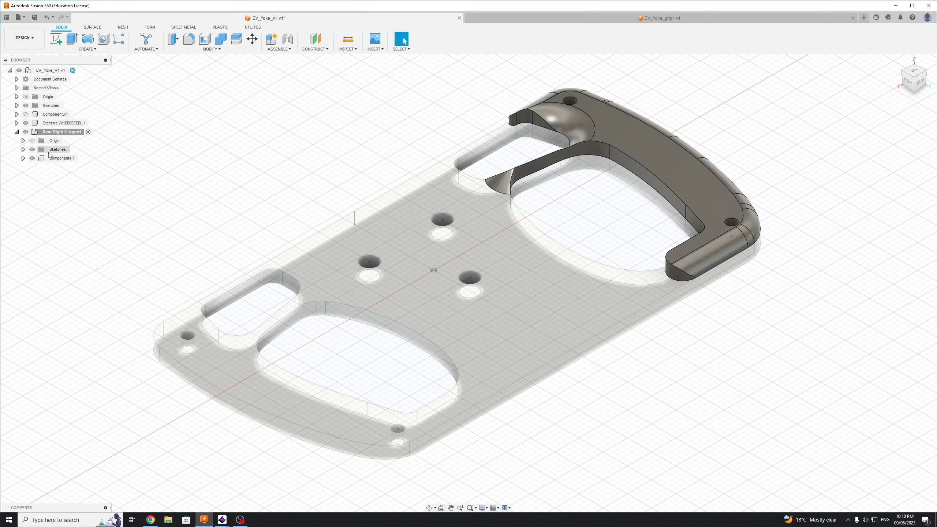
{"action": "left_click", "coordinate": [61, 131]}
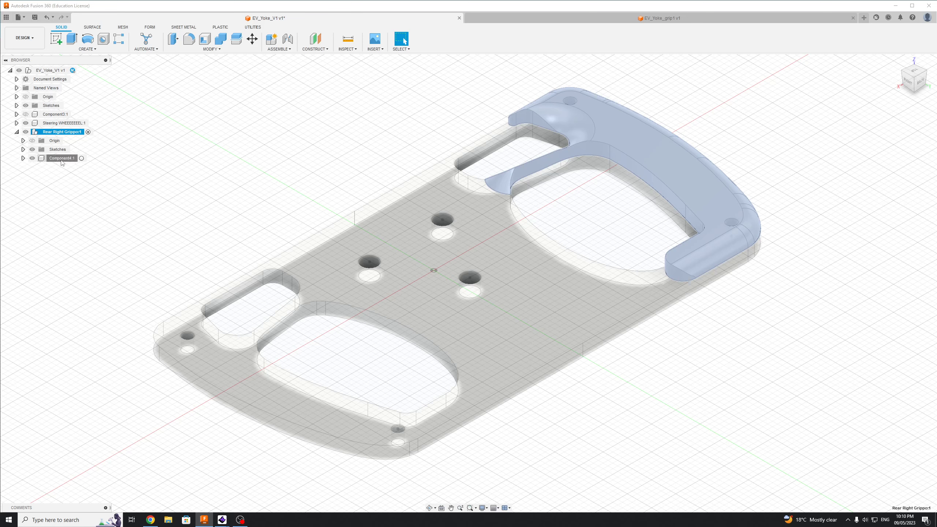
{"action": "left_click", "coordinate": [89, 166]}
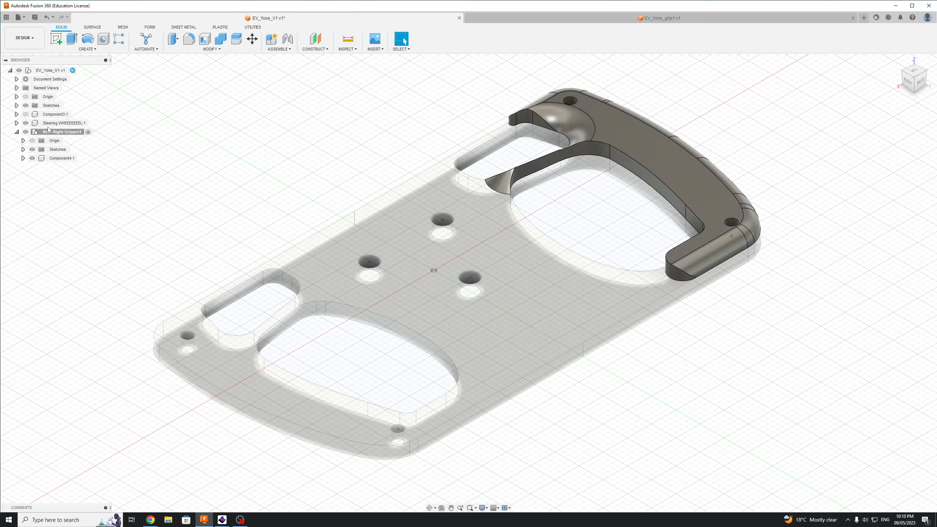
Open the rear right grip's Sketch1, inspect the profile around the middle arm and the whole outline, and exit it.
{"action": "left_click", "coordinate": [22, 149]}
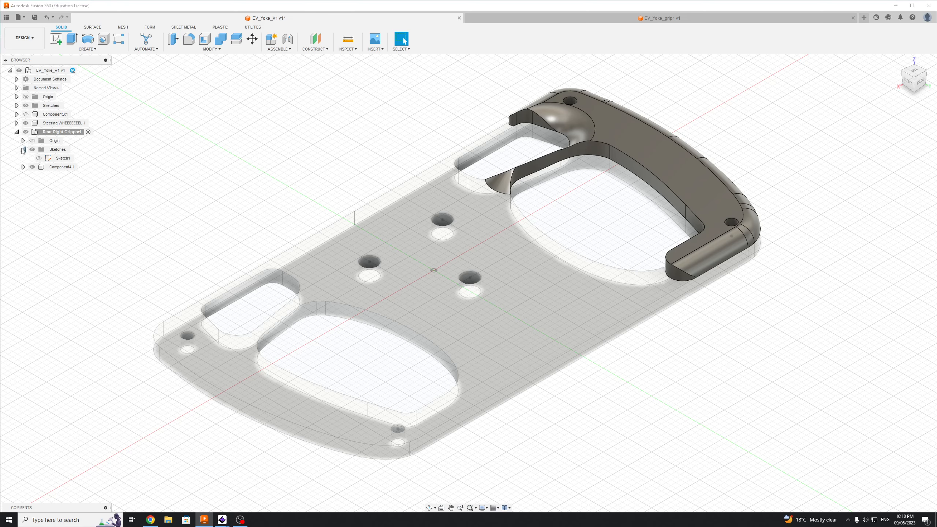
{"action": "right_click", "coordinate": [61, 161]}
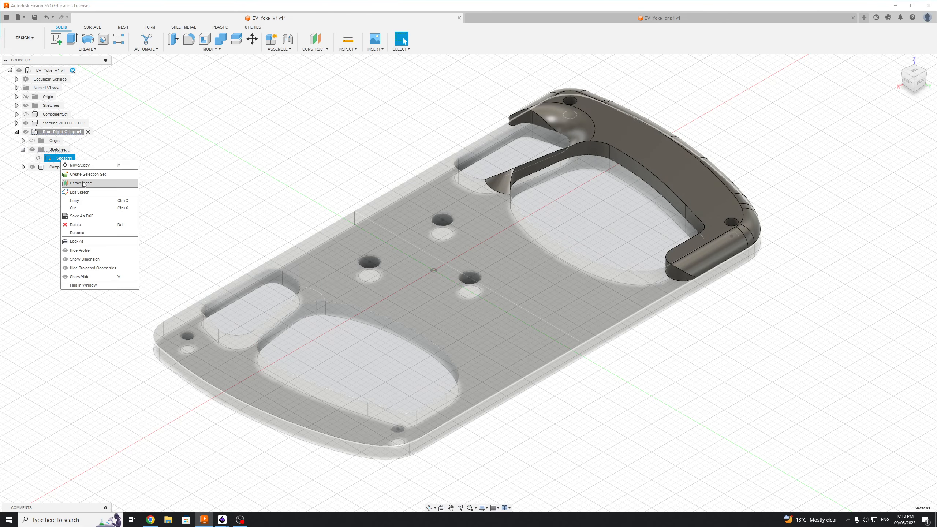
{"action": "left_click", "coordinate": [88, 193]}
{"action": "scroll", "coordinate": [663, 201], "scroll_direction": "up", "scroll_amount": 10}
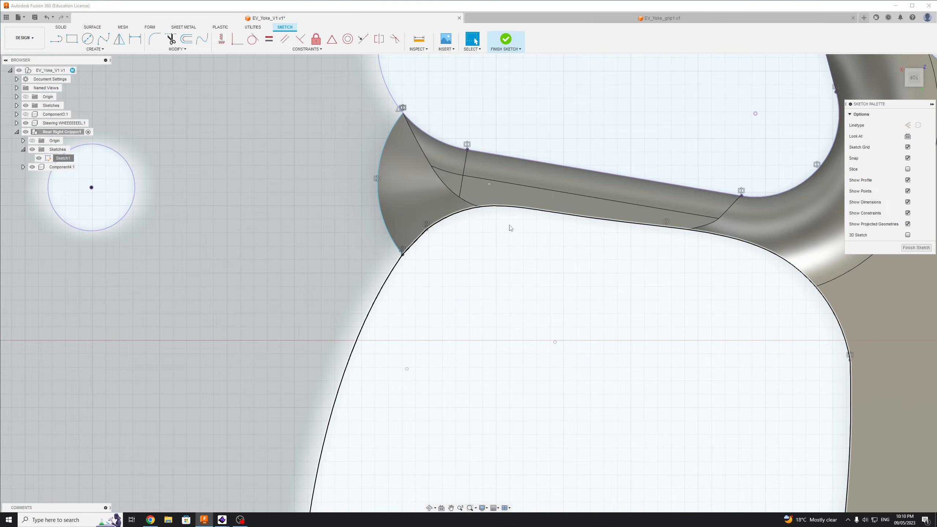
{"action": "scroll", "coordinate": [574, 257], "scroll_direction": "down", "scroll_amount": 5}
{"action": "scroll", "coordinate": [595, 272], "scroll_direction": "down", "scroll_amount": 4}
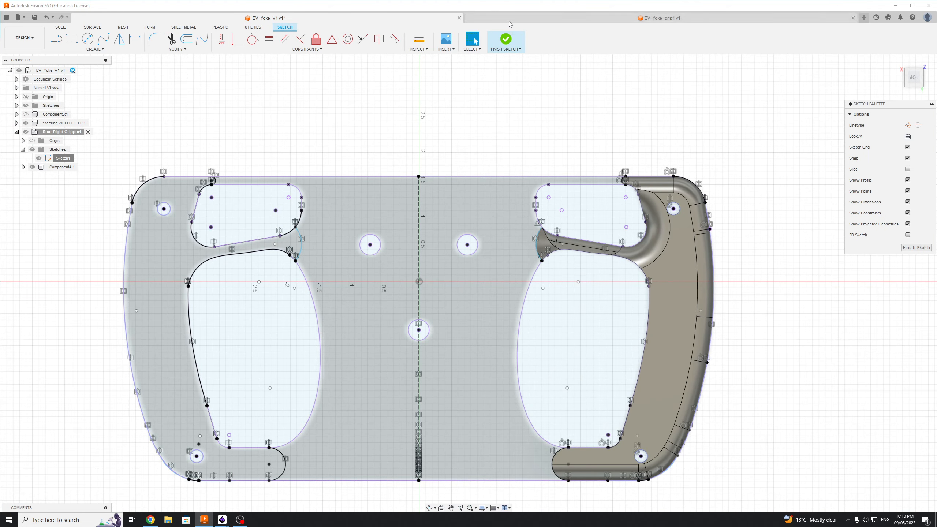
{"action": "left_click", "coordinate": [505, 39]}
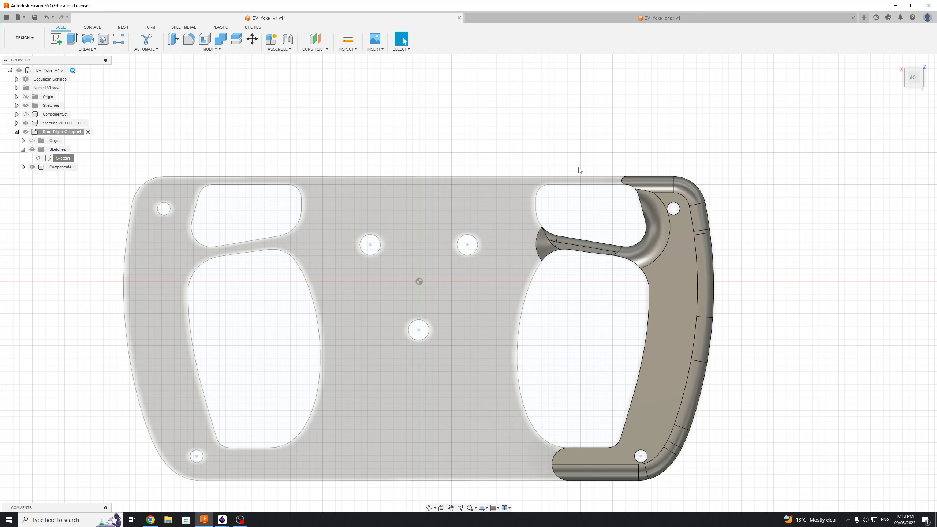
Check the grip's Sketch1 over the wheel plate, and hide both the sketch and the grip component.
{"action": "left_click", "coordinate": [41, 159]}
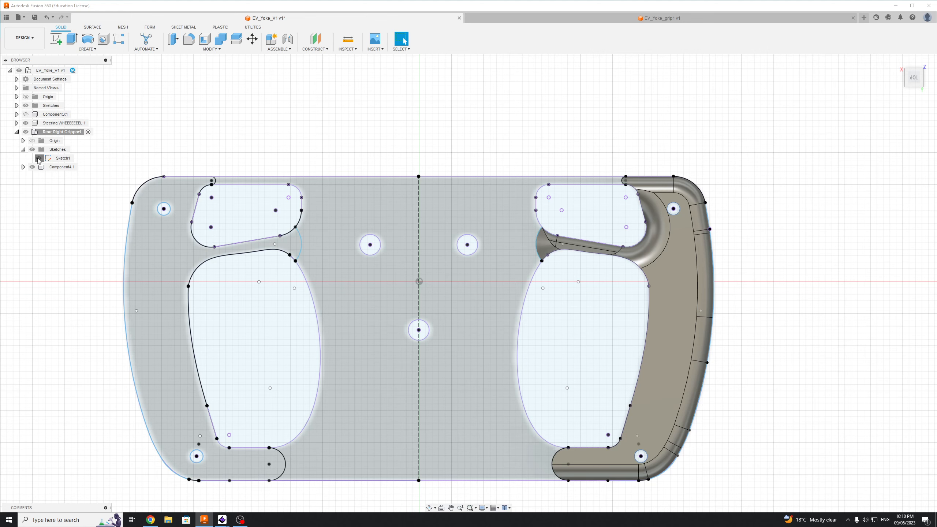
{"action": "left_click", "coordinate": [39, 158]}
{"action": "left_click", "coordinate": [32, 167]}
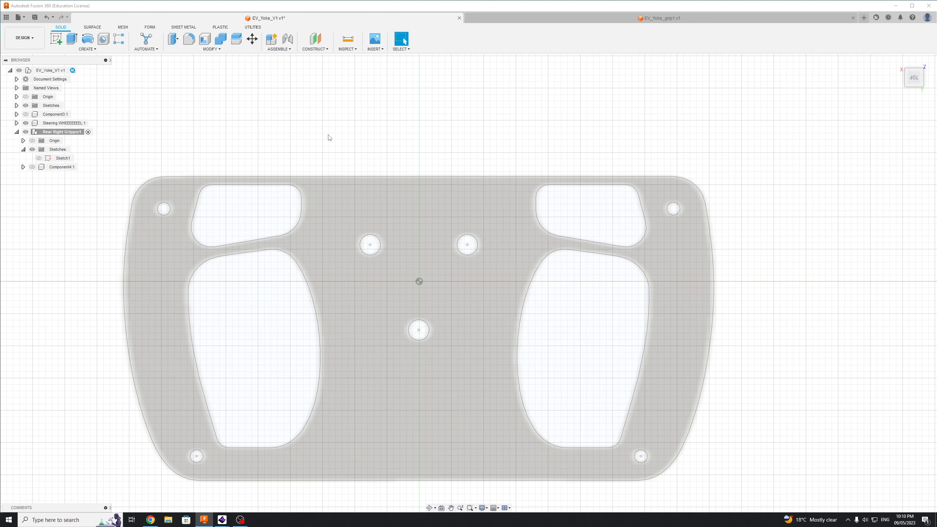
Edit the grip's Sketch1 and delete the arc that closes the free end of the middle arm.
{"action": "right_click", "coordinate": [56, 159]}
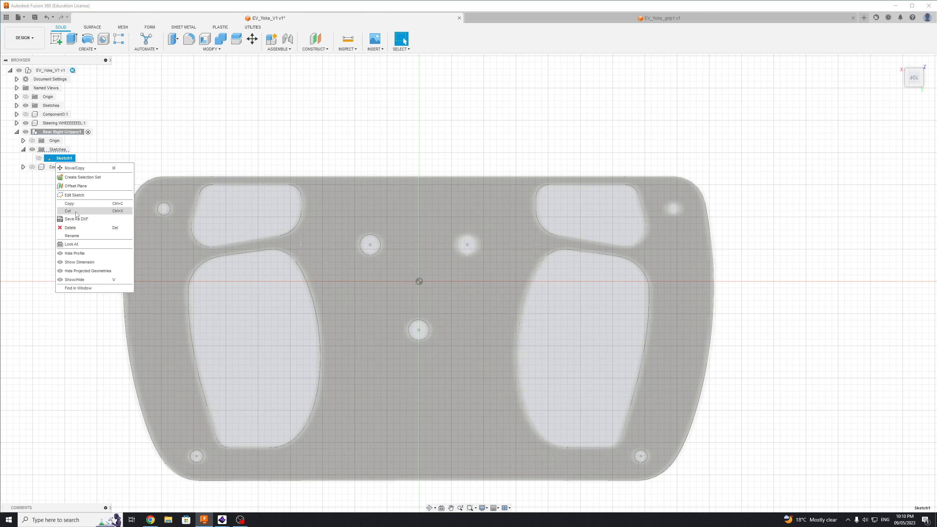
{"action": "left_click", "coordinate": [75, 195]}
{"action": "scroll", "coordinate": [633, 255], "scroll_direction": "up", "scroll_amount": 3}
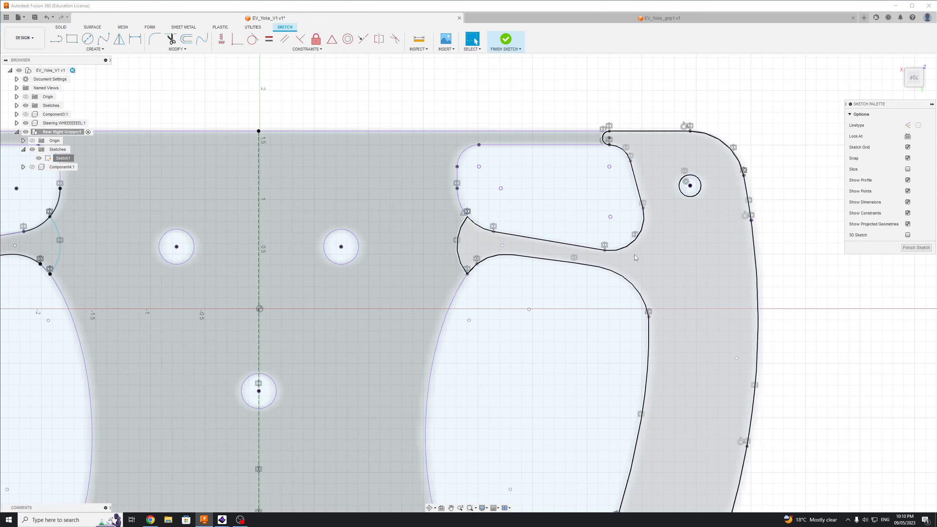
{"action": "left_click", "coordinate": [459, 249]}
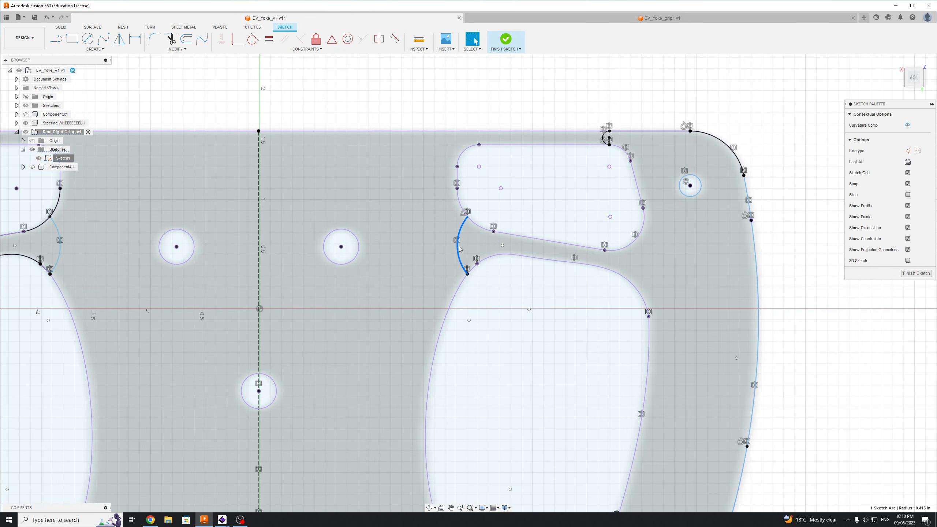
{"action": "key", "text": "Delete"}
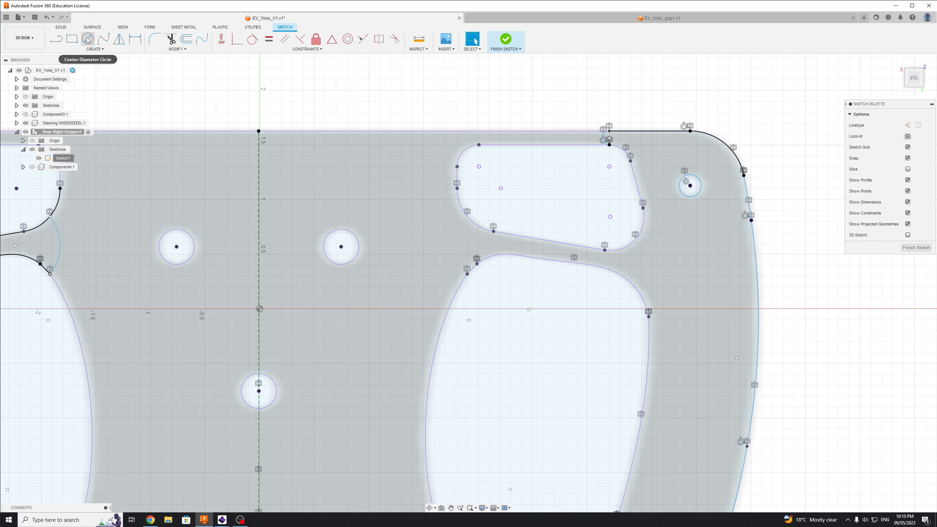
Sketch a line along the straight lower edge of the small opening, between its two corner arcs.
{"action": "key", "text": "l"}
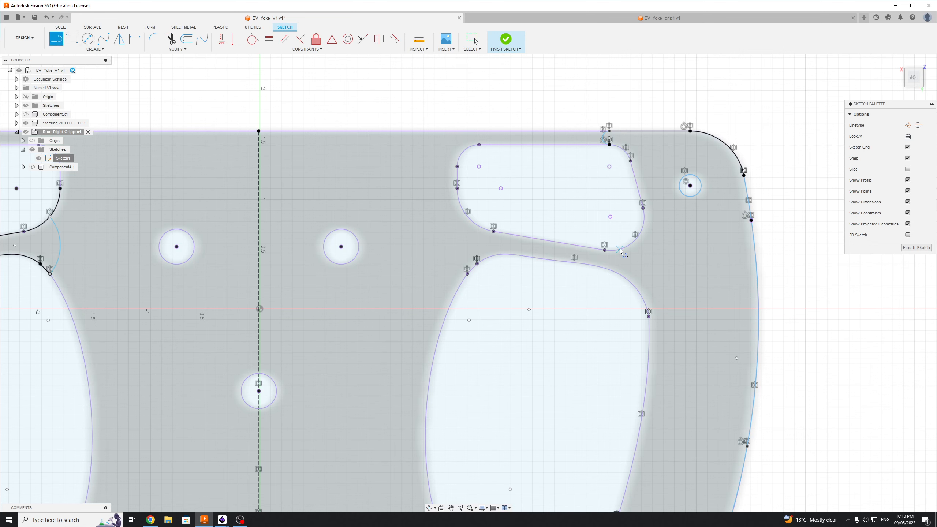
{"action": "left_click_drag", "start_coordinate": [606, 253], "coordinate": [509, 238]}
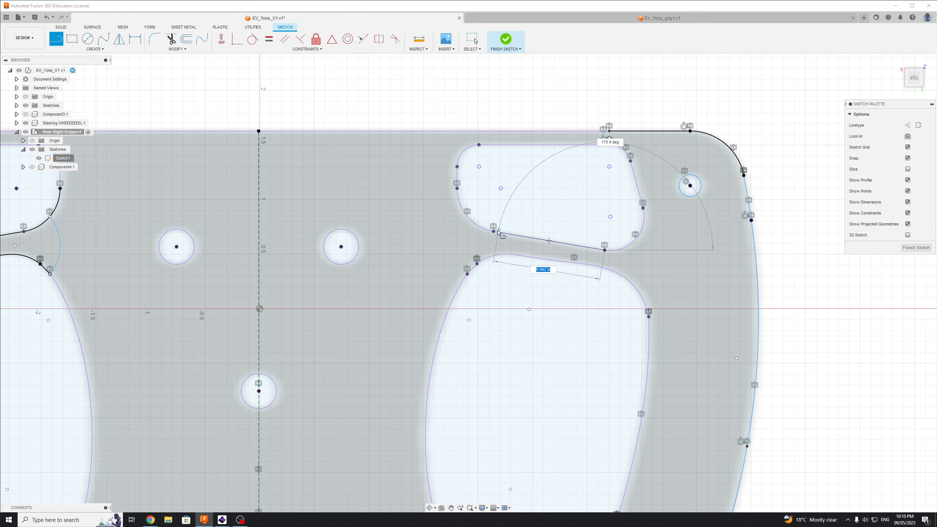
{"action": "left_click", "coordinate": [494, 231]}
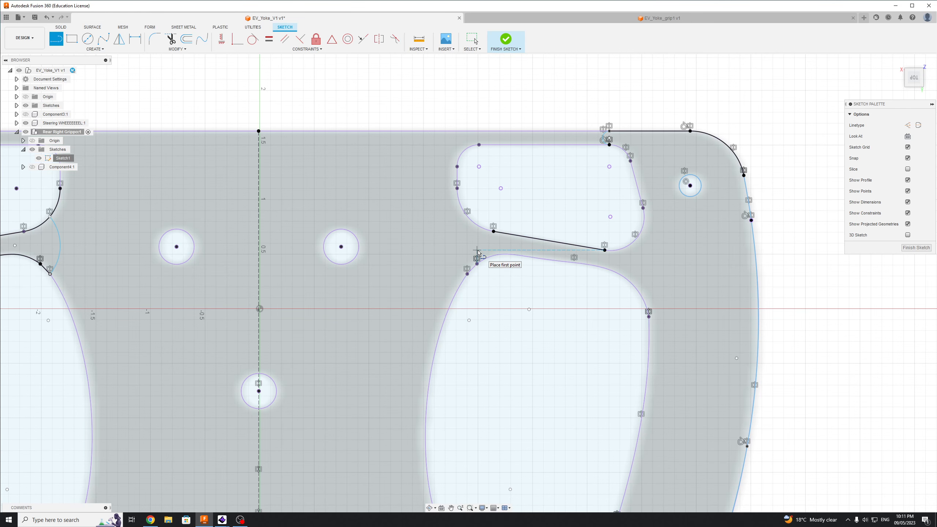
{"action": "key", "text": "Escape"}
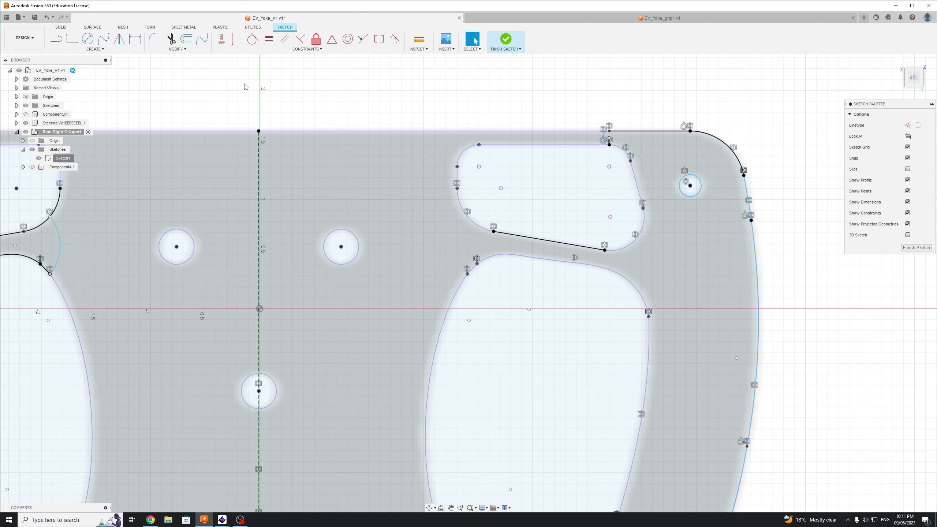
Sketch a tangent arc of about 0.18 in radius from the line's inner end to the large opening's upper corner.
{"action": "left_click", "coordinate": [56, 39]}
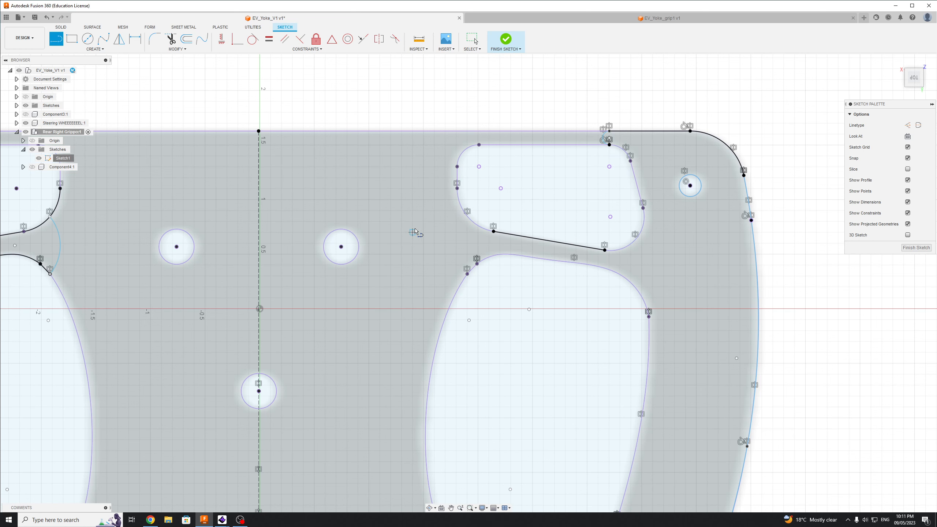
{"action": "left_click_drag", "start_coordinate": [494, 231], "coordinate": [477, 263]}
{"action": "key", "text": "Escape"}
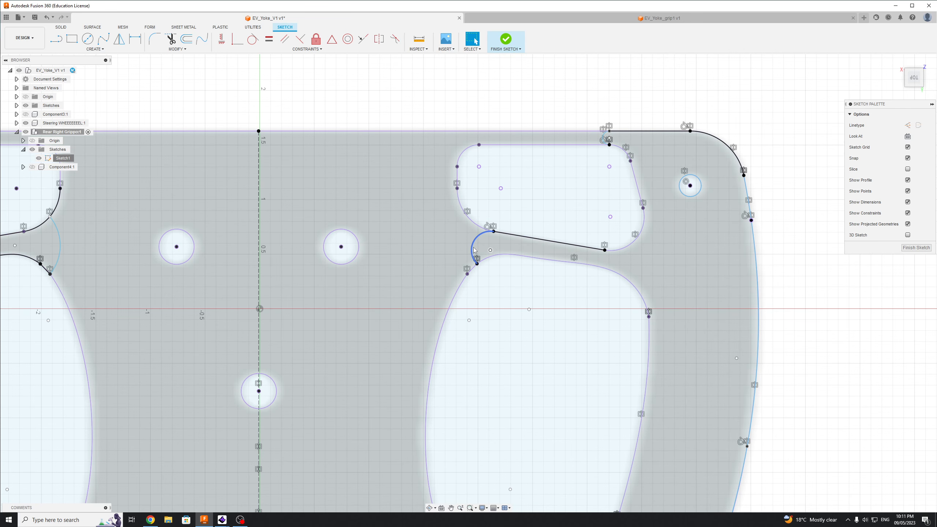
Delete the new tangent arc at the middle arm's end and the line along the small opening's lower edge.
{"action": "left_click", "coordinate": [475, 250]}
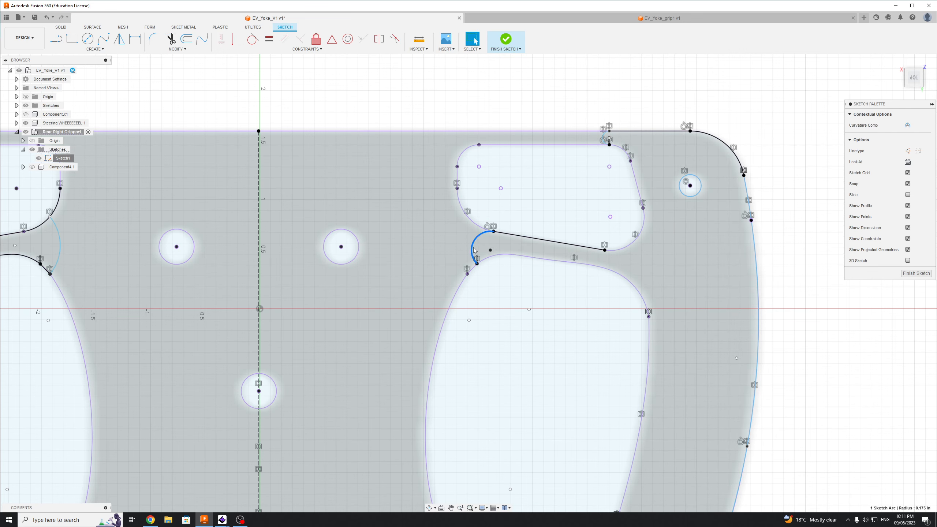
{"action": "key", "text": "Delete"}
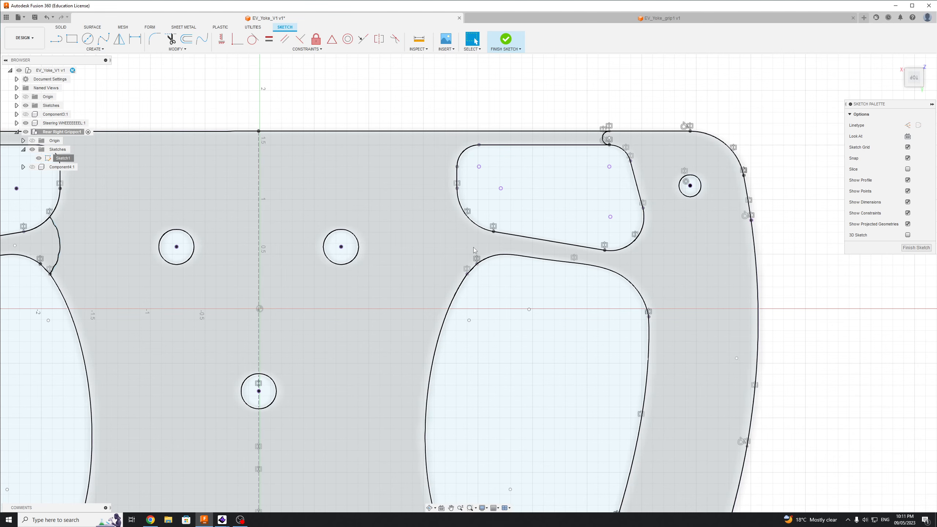
{"action": "left_click", "coordinate": [520, 238]}
{"action": "key", "text": "Escape"}
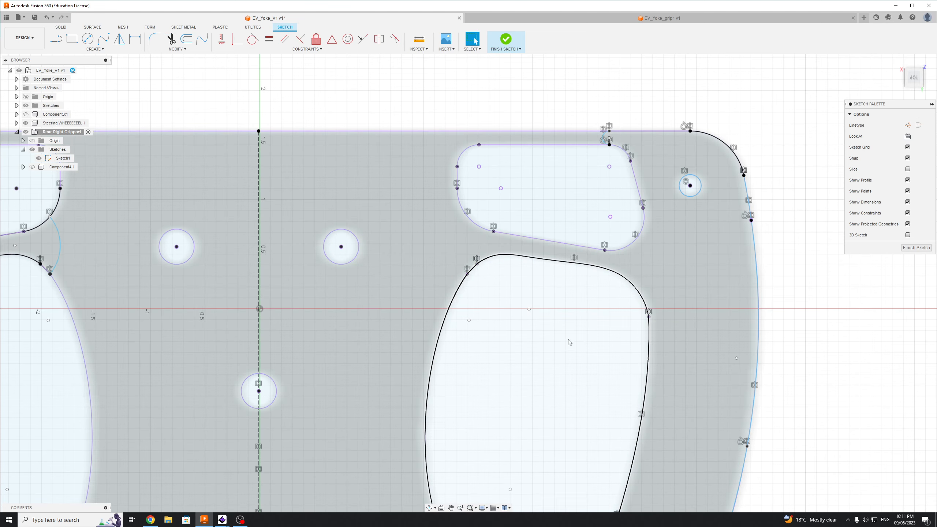
{"action": "left_click", "coordinate": [569, 340]}
{"action": "key", "text": "Escape"}
{"action": "scroll", "coordinate": [557, 228], "scroll_direction": "up", "scroll_amount": 2}
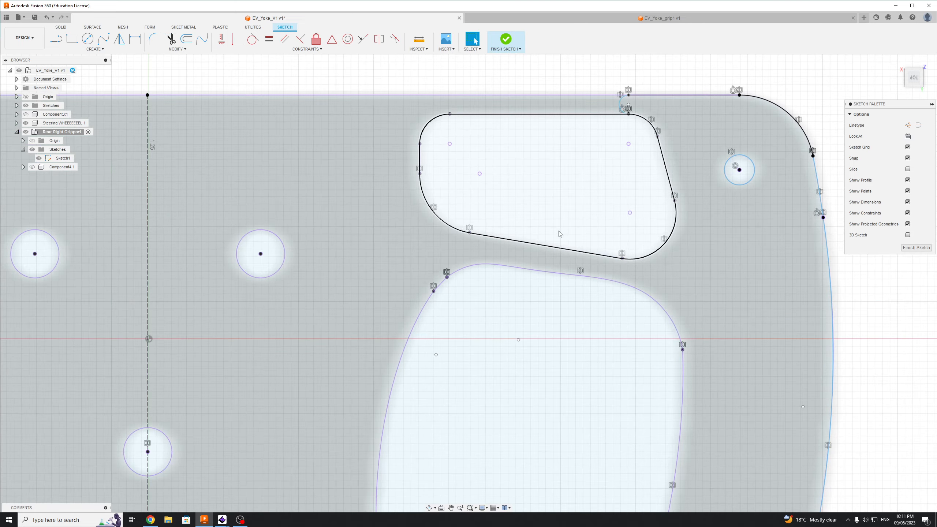
{"action": "left_click", "coordinate": [88, 38]}
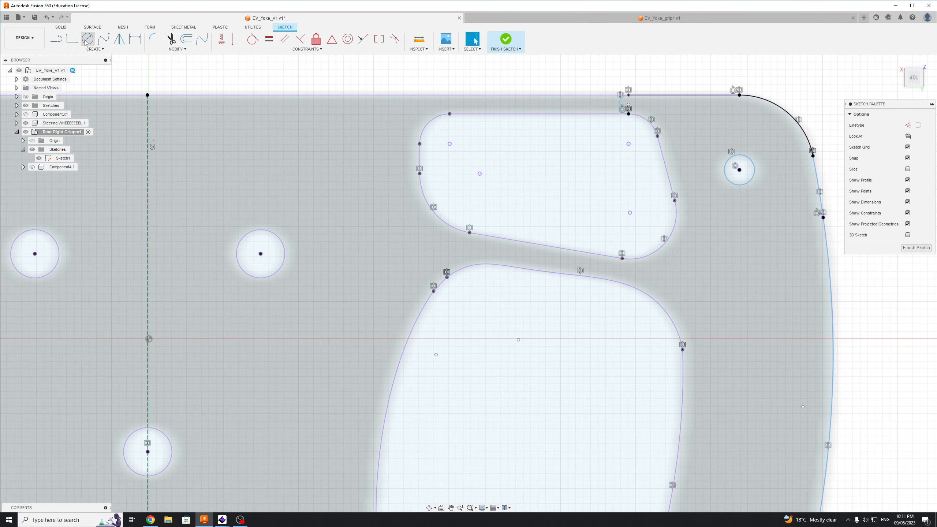
{"action": "left_click", "coordinate": [622, 258]}
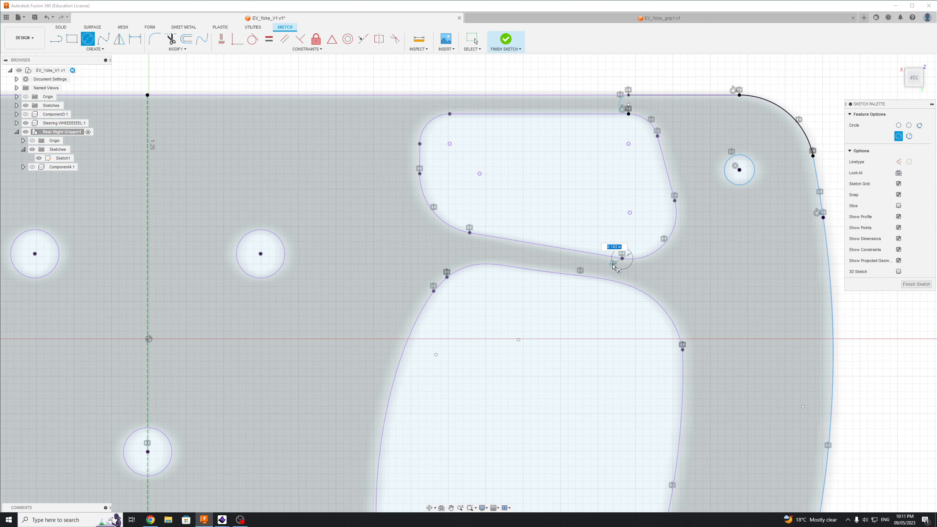
{"action": "key", "text": "Escape"}
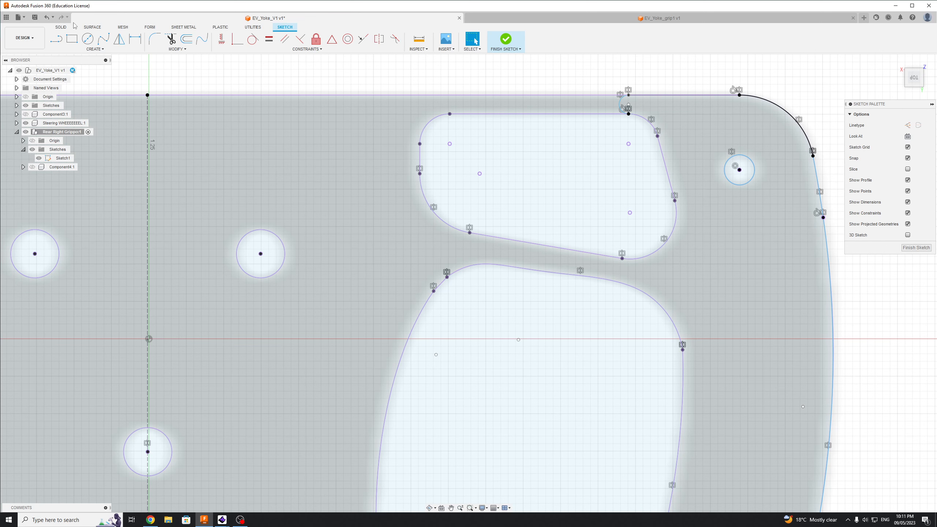
Sketch a tangent arc across the middle arm, from the small opening's lower outer corner to the large opening's upper edge.
{"action": "left_click", "coordinate": [56, 43]}
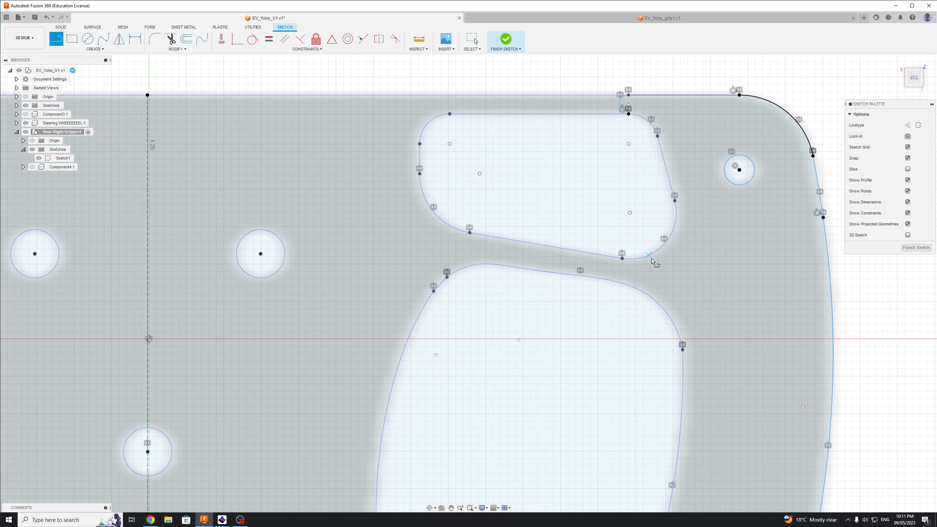
{"action": "left_click", "coordinate": [622, 259]}
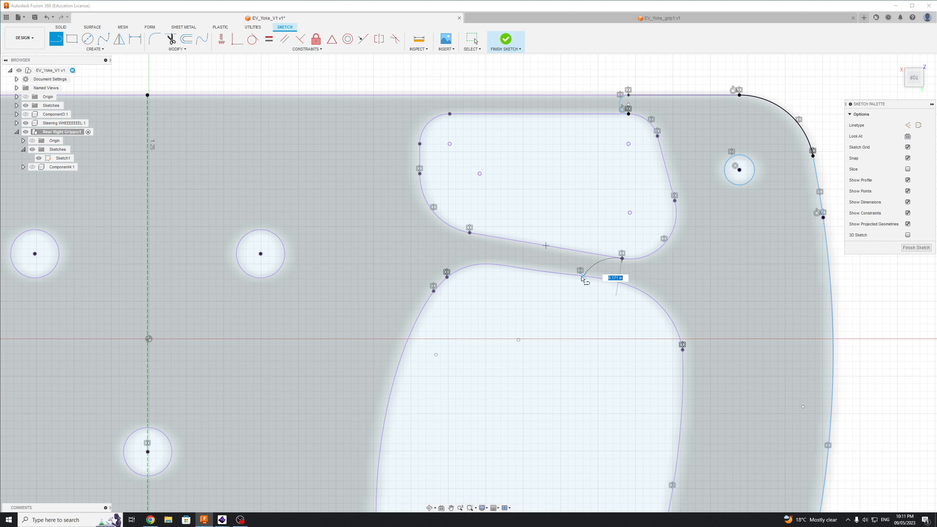
{"action": "left_click", "coordinate": [546, 272]}
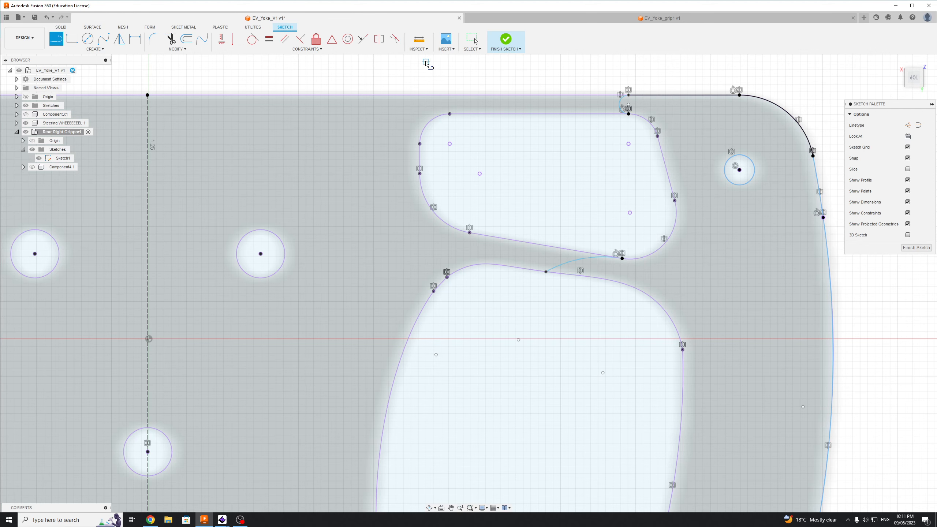
Finish the grip sketch and show the solid grip component, Component4, on the wheel plate.
{"action": "left_click", "coordinate": [506, 40]}
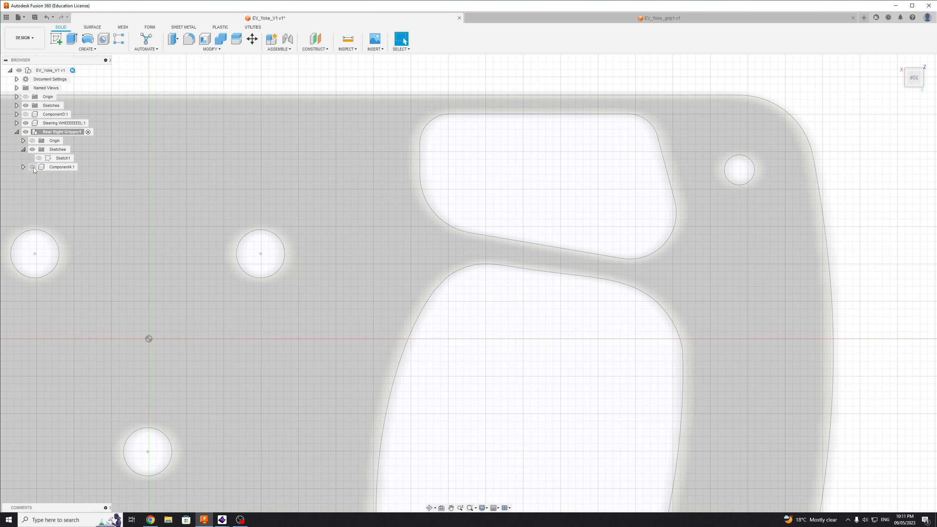
{"action": "left_click", "coordinate": [32, 167]}
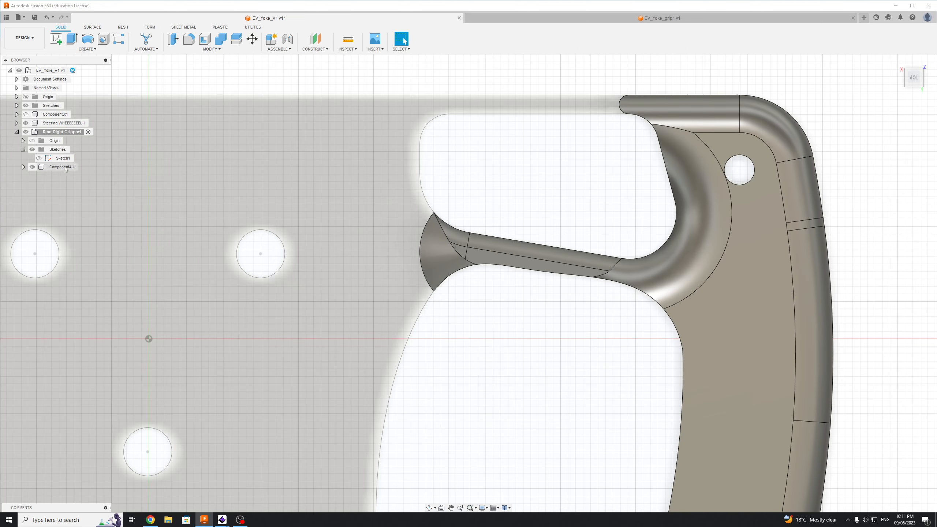
{"action": "right_click", "coordinate": [65, 168]}
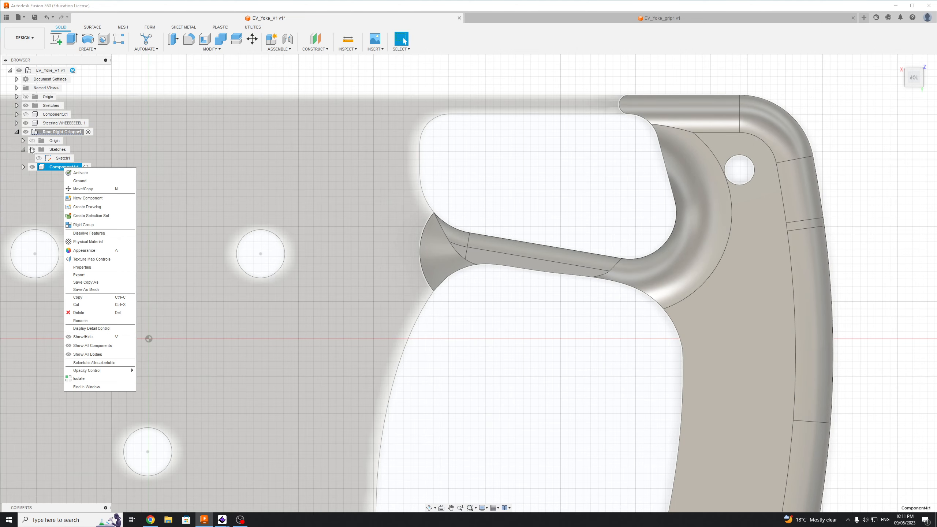
{"action": "left_click", "coordinate": [39, 158]}
{"action": "left_click", "coordinate": [39, 158]}
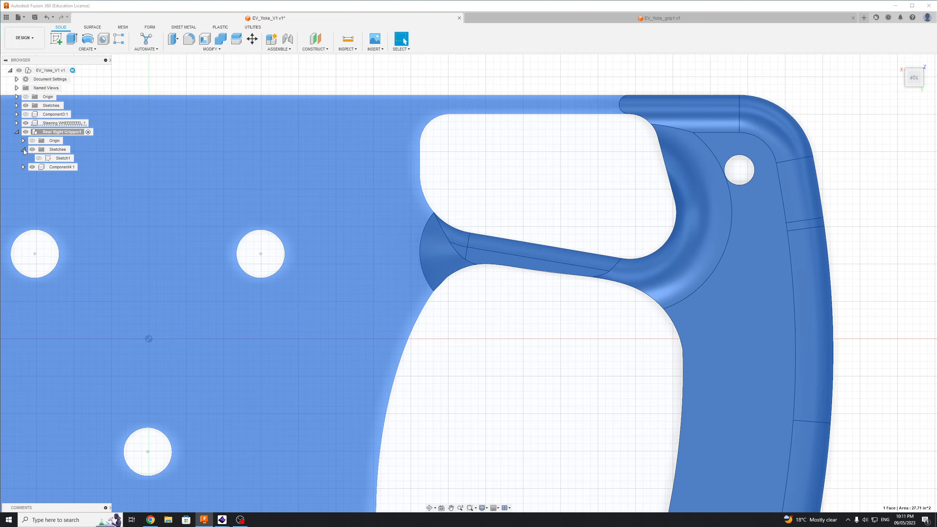
Collapse the sketch list, list Component4's features and select Extrude1 with the whole yoke in view.
{"action": "left_click", "coordinate": [23, 149]}
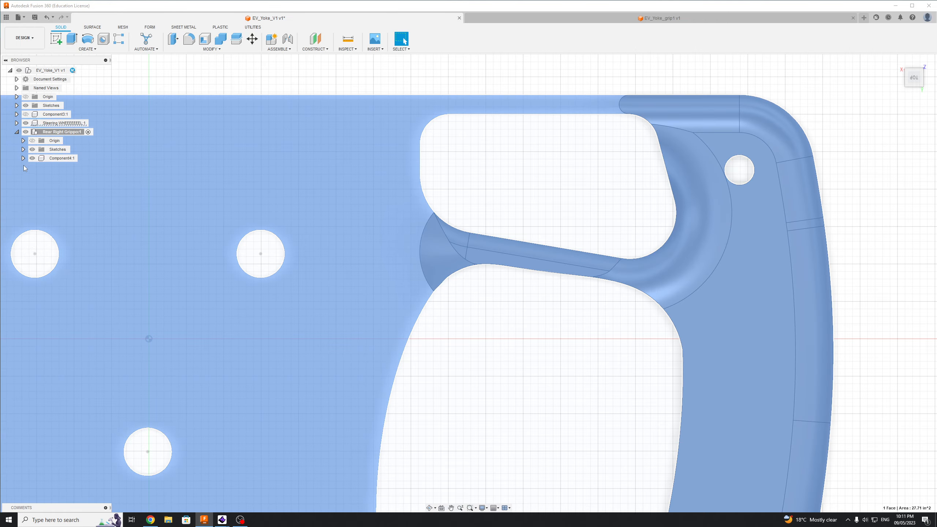
{"action": "left_click", "coordinate": [23, 158]}
{"action": "left_click", "coordinate": [54, 184]}
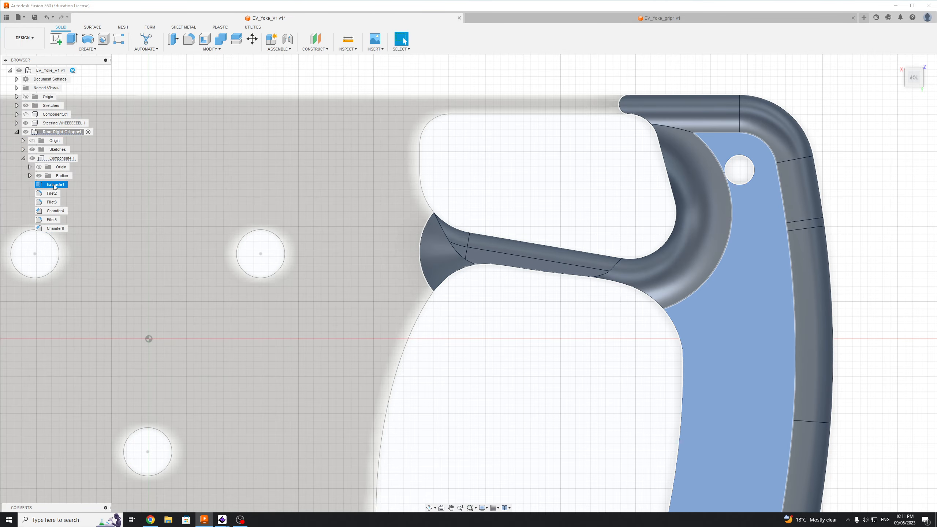
{"action": "scroll", "coordinate": [526, 142], "scroll_direction": "down", "scroll_amount": 8}
{"action": "scroll", "coordinate": [514, 345], "scroll_direction": "down", "scroll_amount": 1}
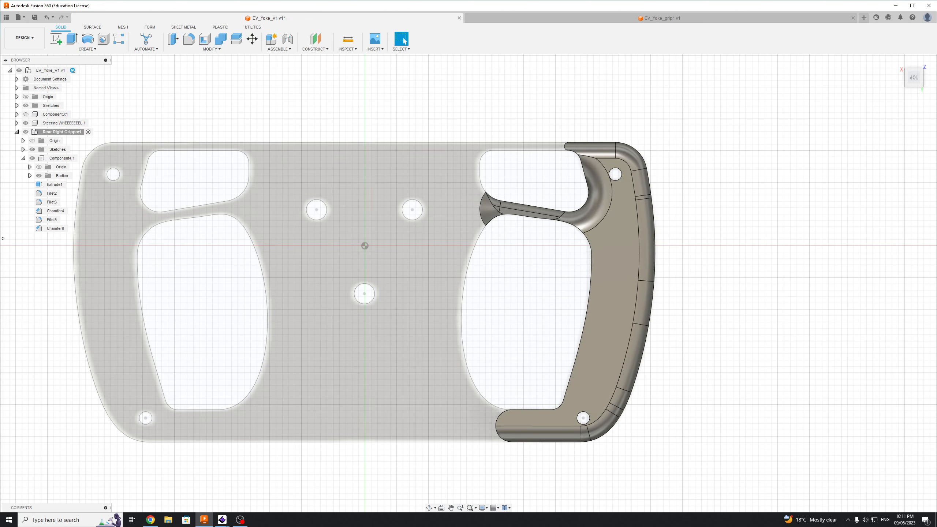
Activate Component4 and check which commands are available for its Extrude1 feature and Body1.
{"action": "left_click", "coordinate": [62, 158]}
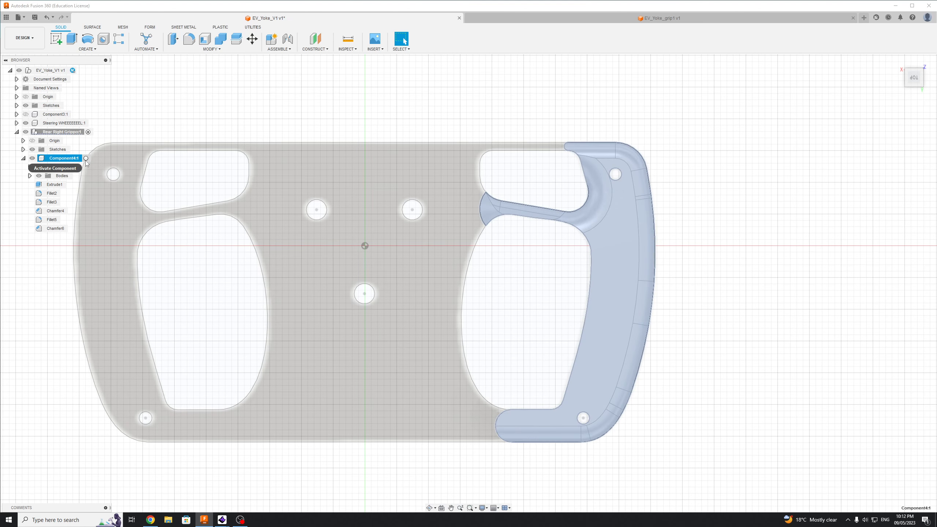
{"action": "left_click", "coordinate": [85, 158]}
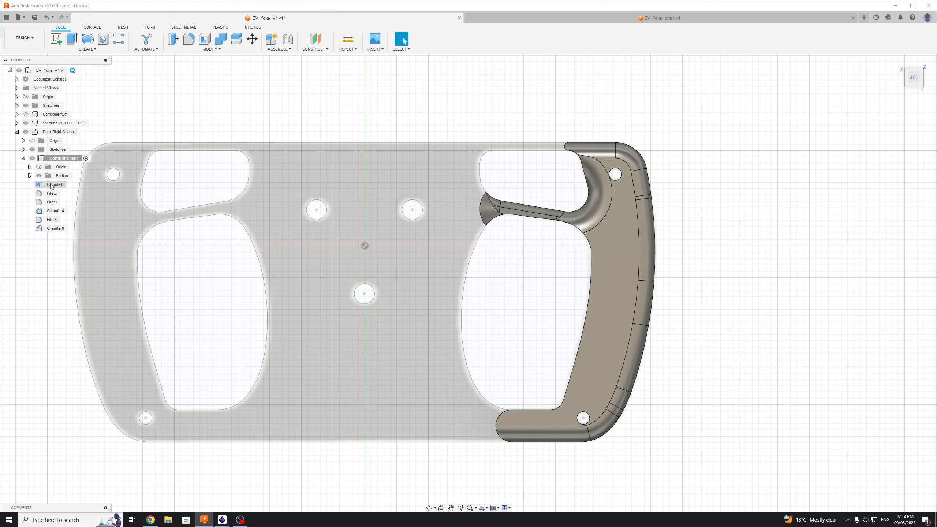
{"action": "right_click", "coordinate": [51, 185]}
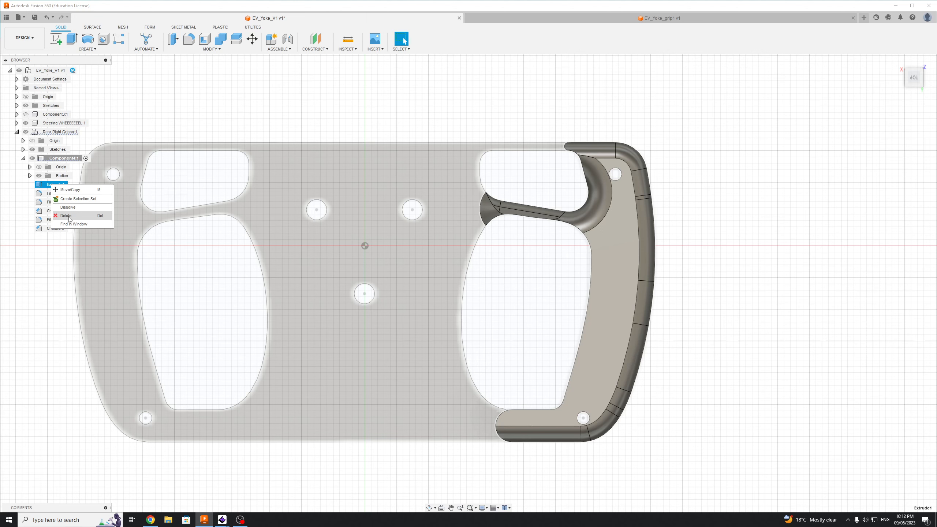
{"action": "left_click", "coordinate": [38, 189]}
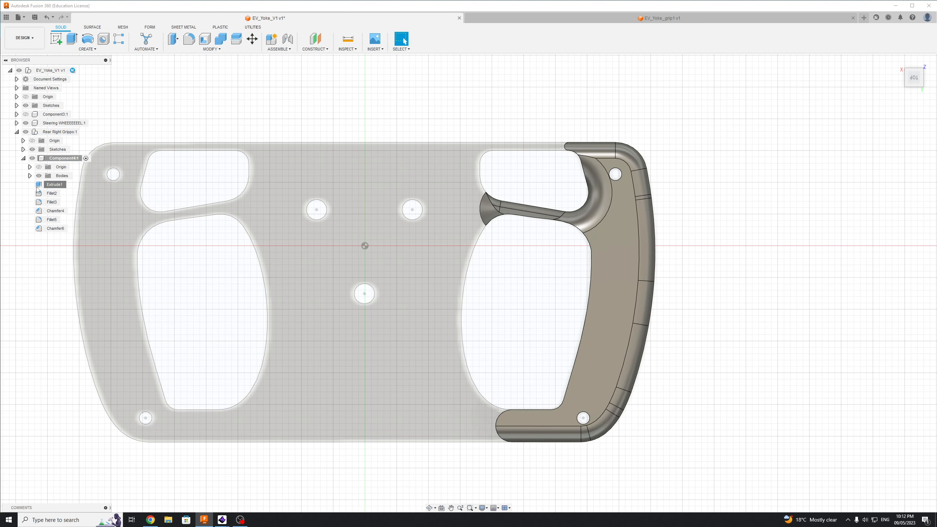
{"action": "left_click", "coordinate": [45, 183]}
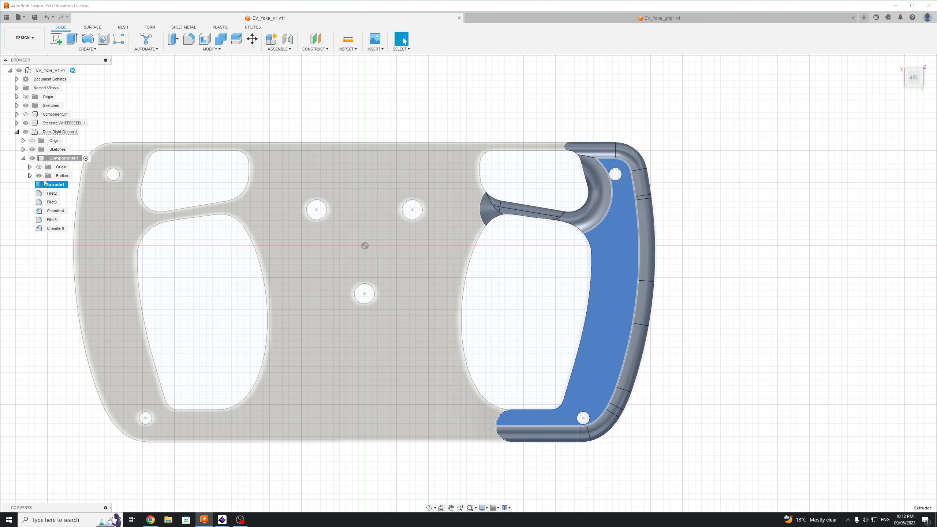
{"action": "left_click", "coordinate": [29, 176]}
{"action": "left_click", "coordinate": [56, 184]}
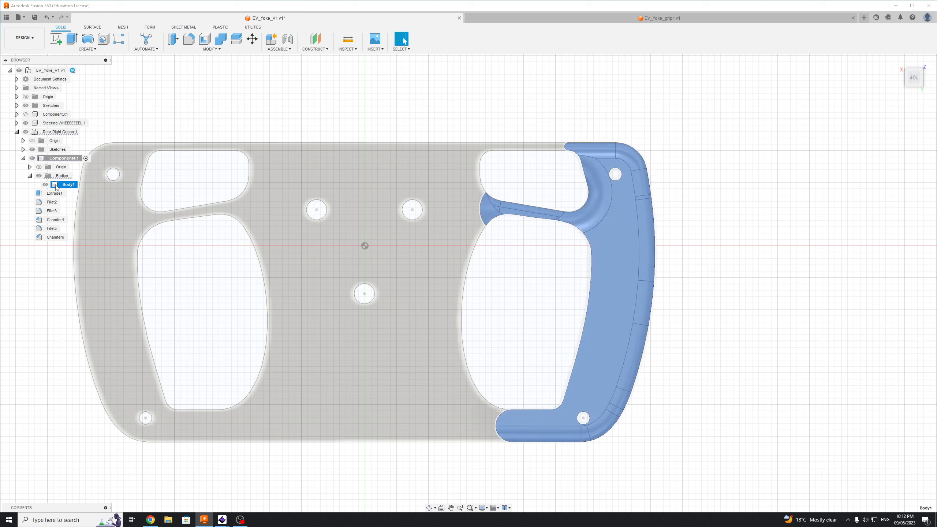
{"action": "right_click", "coordinate": [55, 185]}
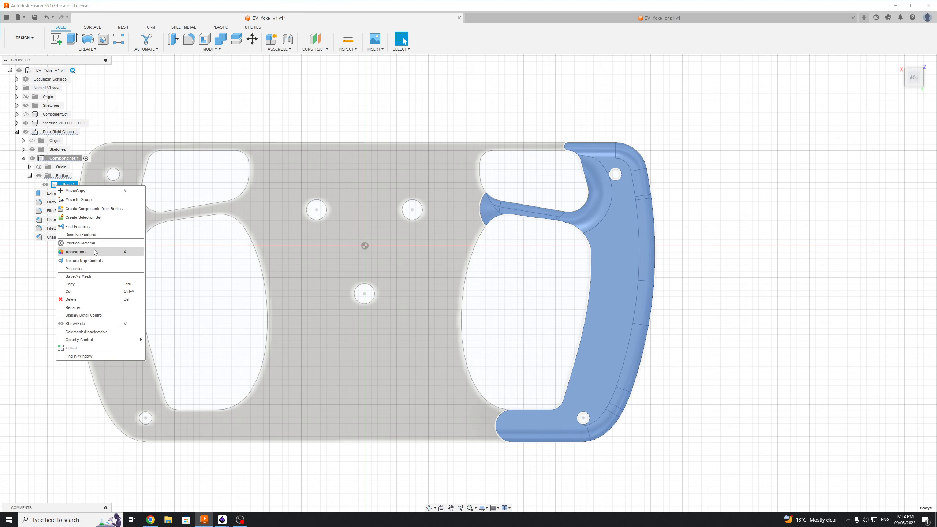
{"action": "left_click", "coordinate": [10, 306]}
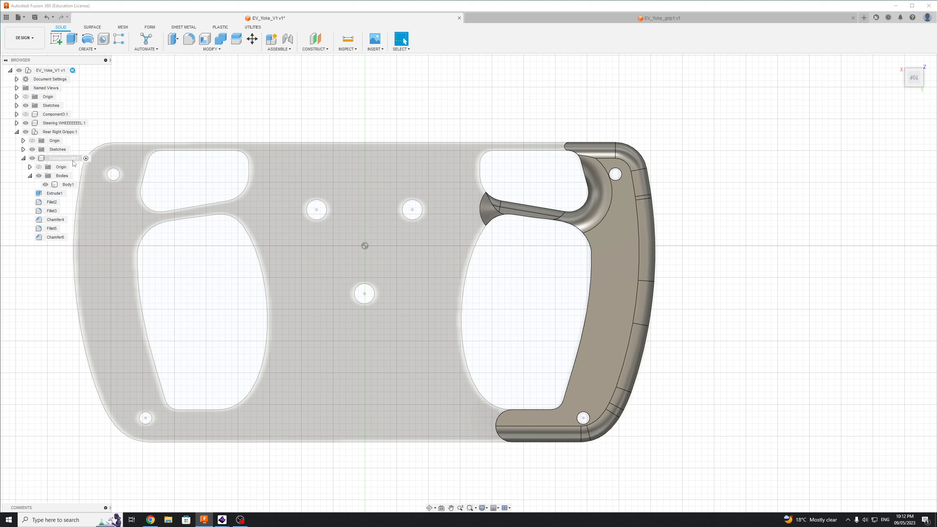
Make the parent rear right grip component active again.
{"action": "left_click", "coordinate": [76, 132]}
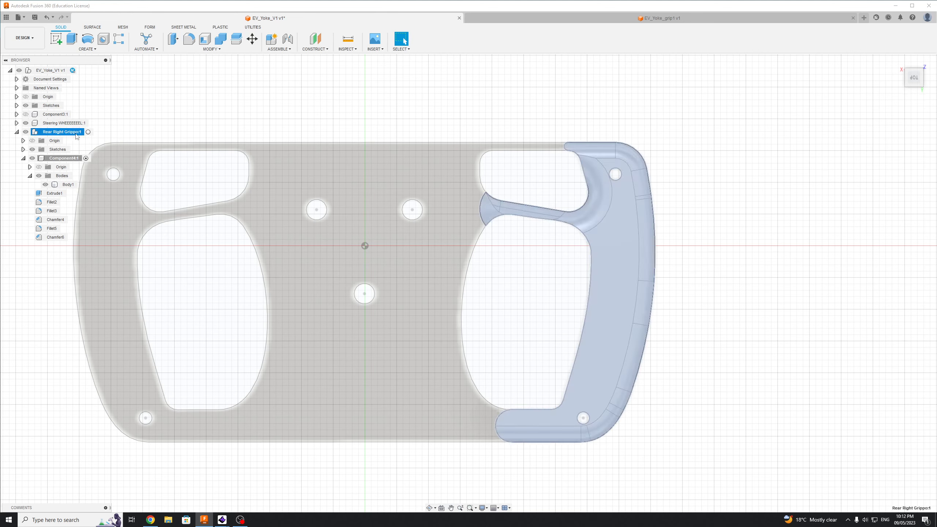
{"action": "left_click", "coordinate": [88, 132]}
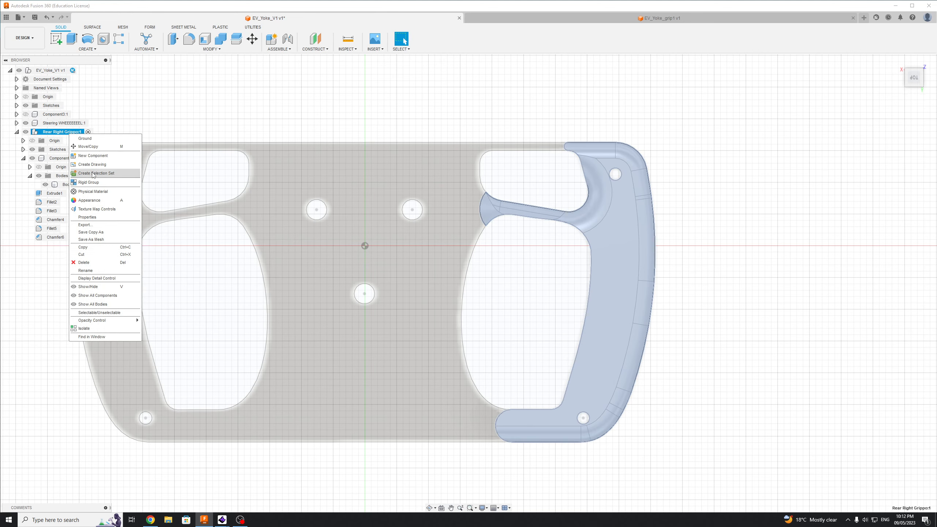
{"action": "left_click", "coordinate": [38, 248]}
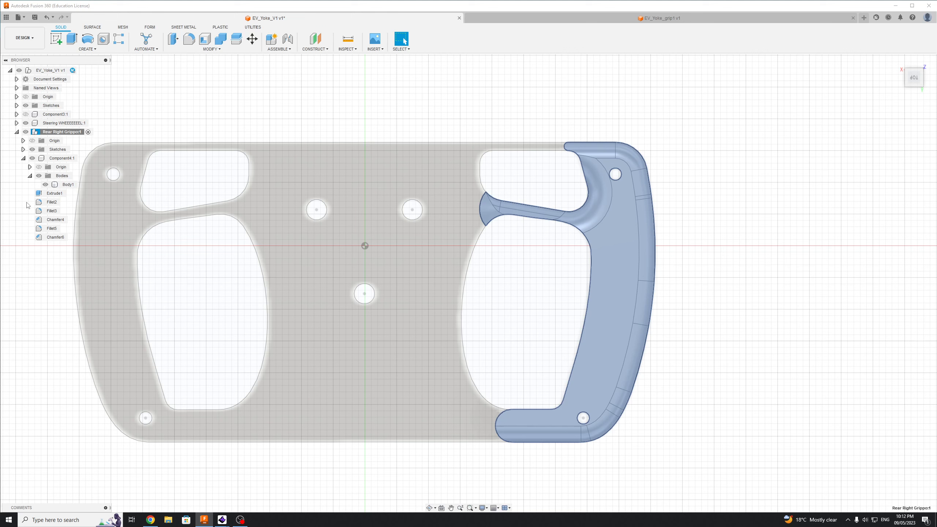
Dissolve the features of Component4 and undo the dissolve.
{"action": "right_click", "coordinate": [48, 159]}
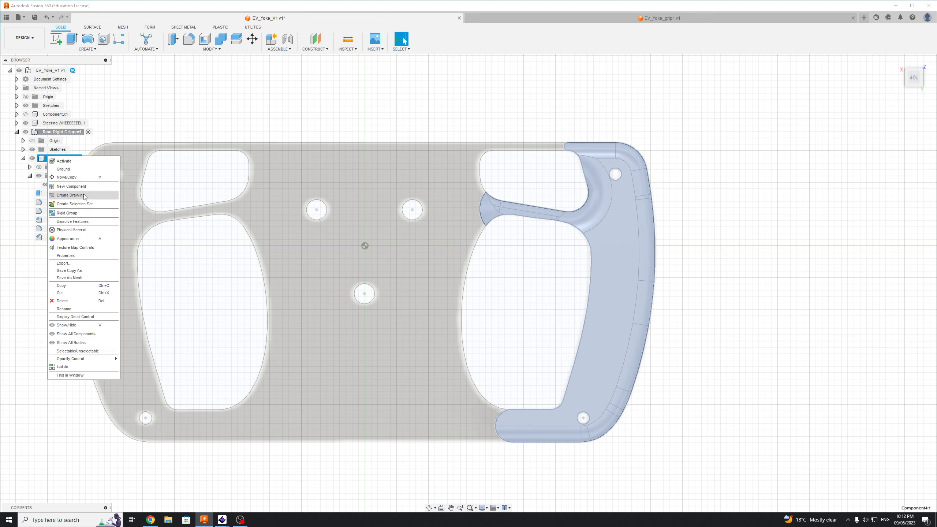
{"action": "left_click", "coordinate": [84, 222]}
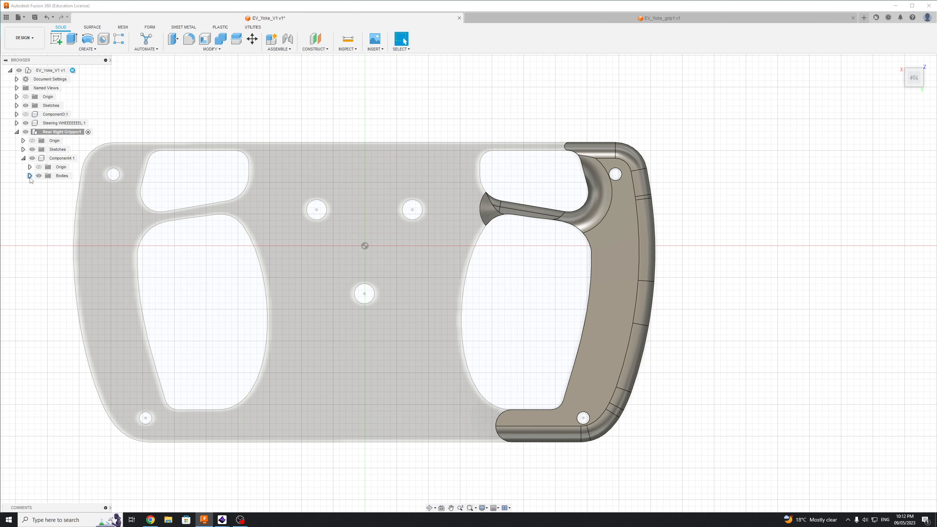
{"action": "left_click", "coordinate": [24, 150]}
{"action": "left_click", "coordinate": [24, 150]}
{"action": "key", "text": "ctrl+z"}
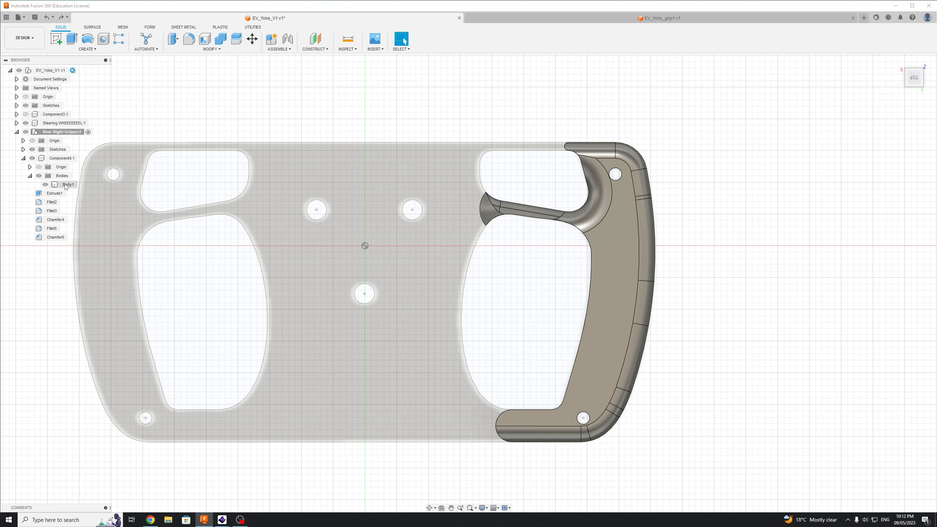
{"action": "right_click", "coordinate": [66, 133]}
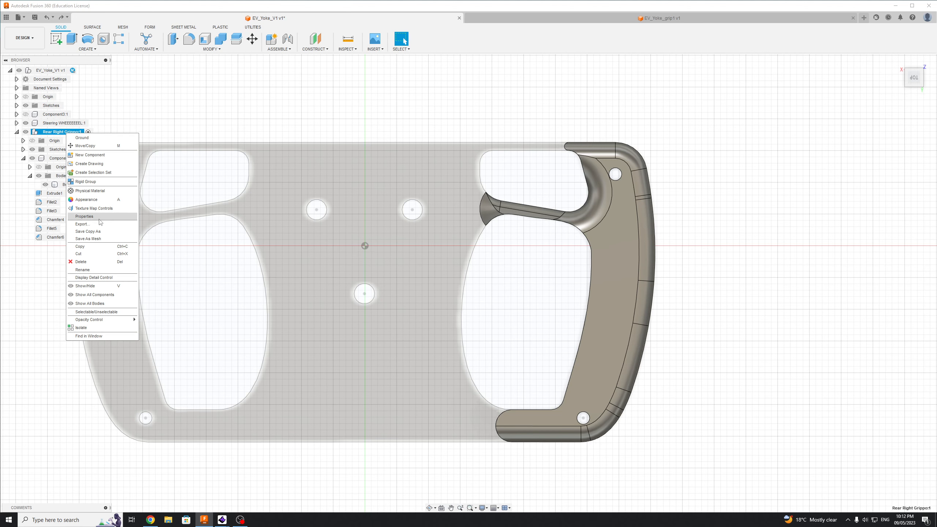
{"action": "left_click", "coordinate": [94, 251]}
{"action": "right_click", "coordinate": [63, 133]}
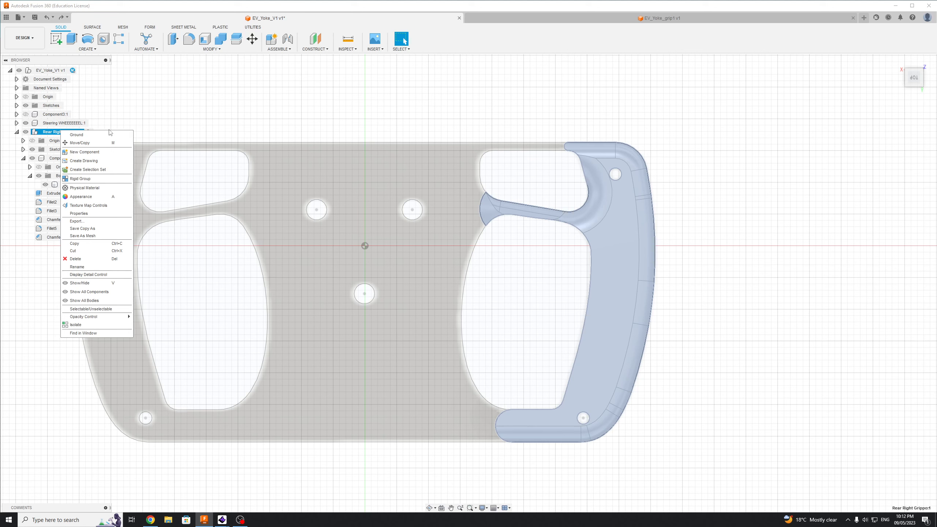
{"action": "left_click", "coordinate": [125, 121]}
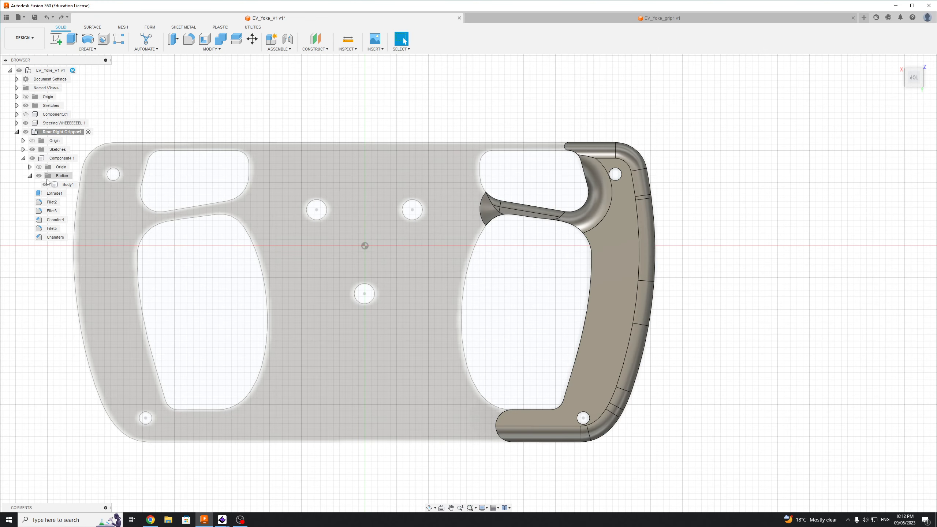
{"action": "left_click", "coordinate": [62, 185]}
{"action": "left_click", "coordinate": [54, 193]}
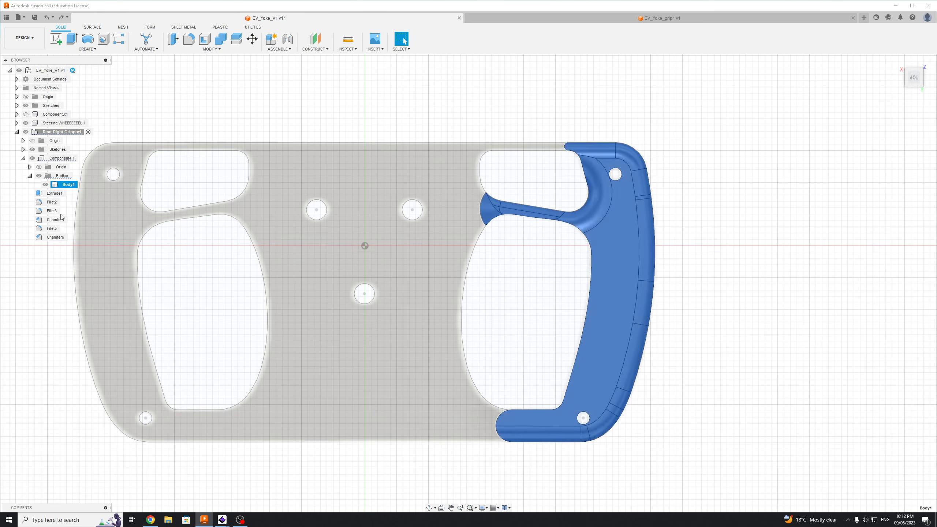
{"action": "right_click", "coordinate": [48, 194]}
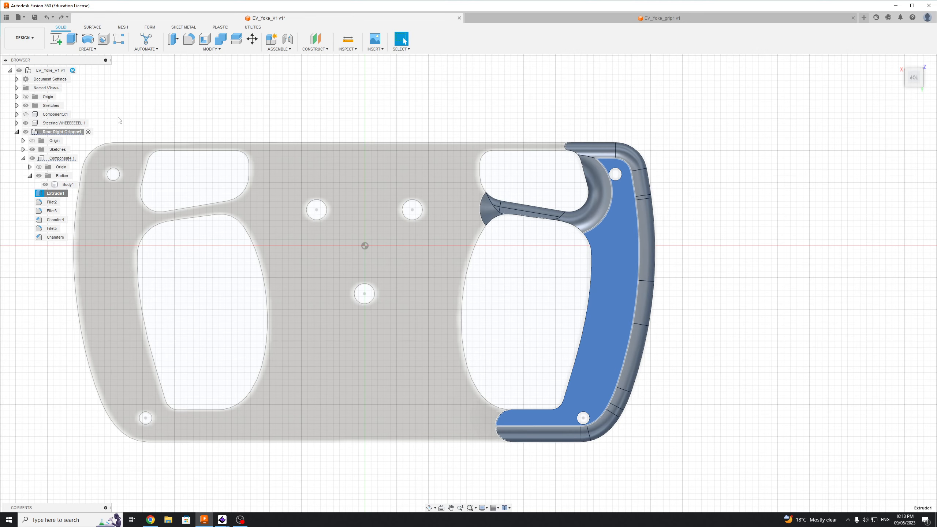
{"action": "right_click", "coordinate": [61, 194]}
{"action": "left_click", "coordinate": [85, 161]}
Run Find Features on Component4's Body1 with all feature types included.
{"action": "right_click", "coordinate": [66, 184]}
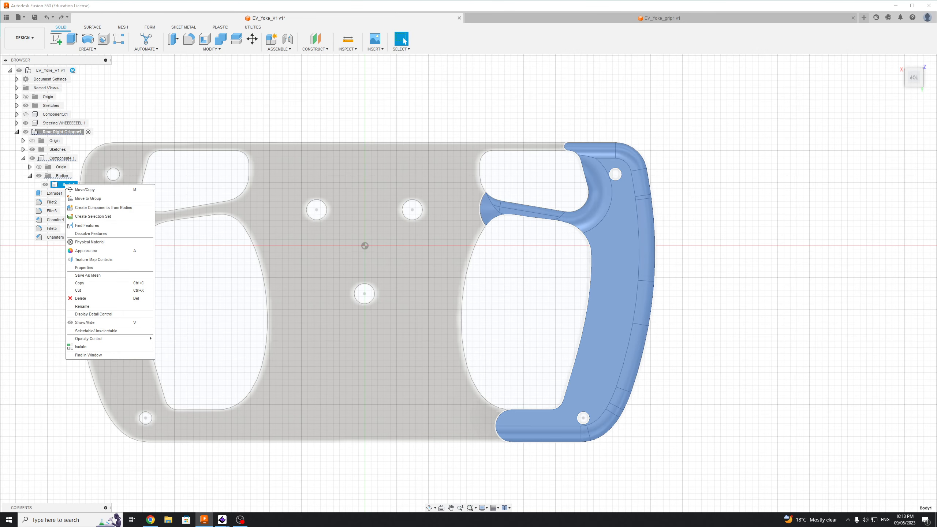
{"action": "left_click", "coordinate": [83, 225]}
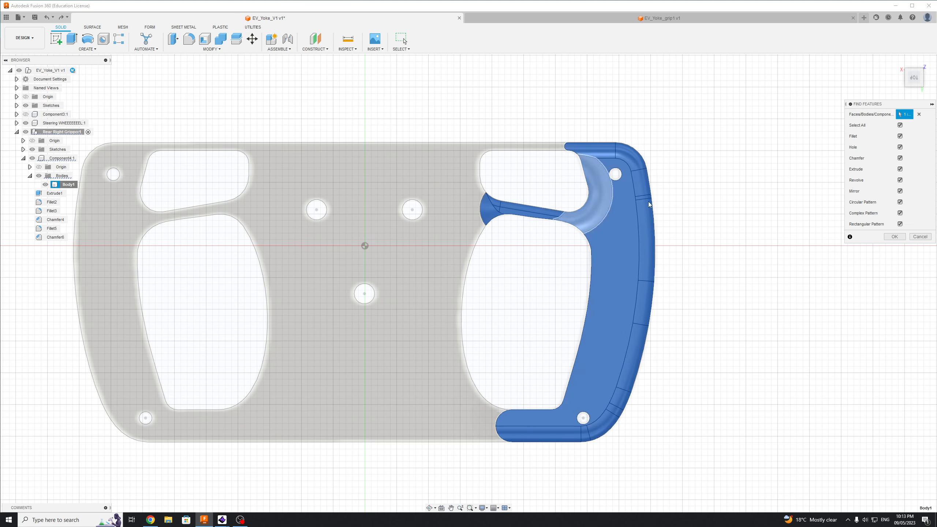
{"action": "left_click", "coordinate": [894, 237]}
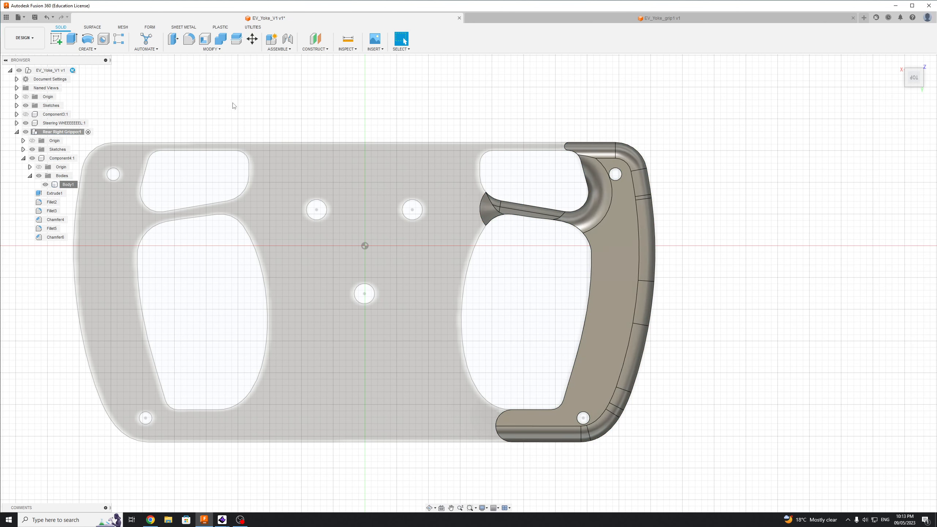
Try to delete the Extrude1 feature from Component4.
{"action": "left_click", "coordinate": [52, 198]}
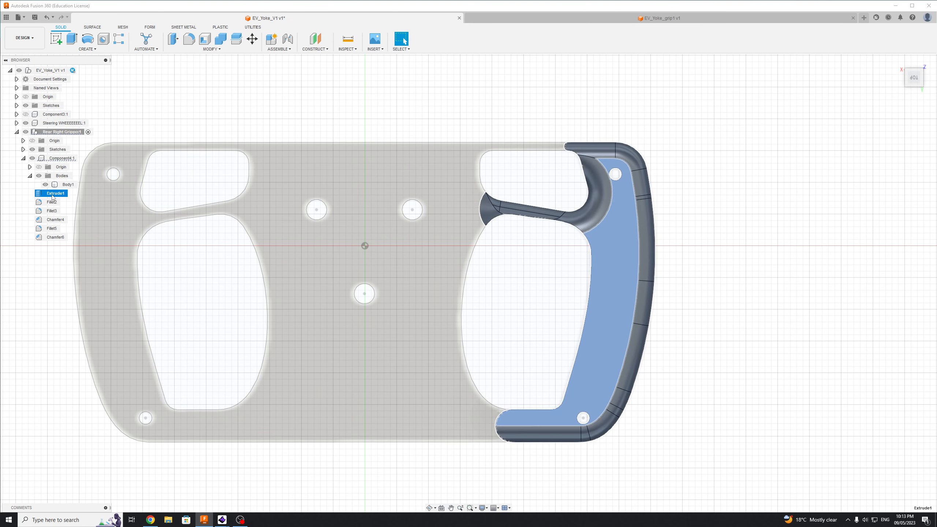
{"action": "right_click", "coordinate": [53, 196]}
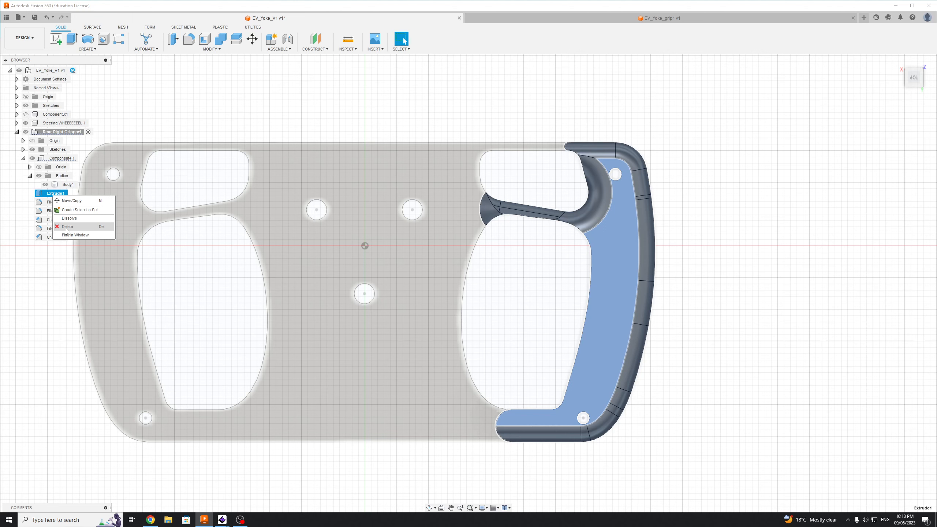
{"action": "left_click", "coordinate": [67, 226]}
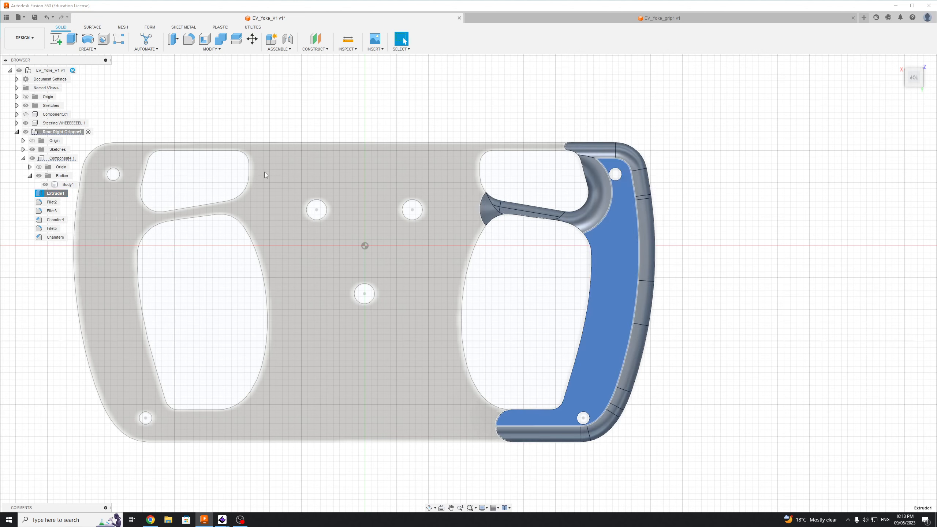